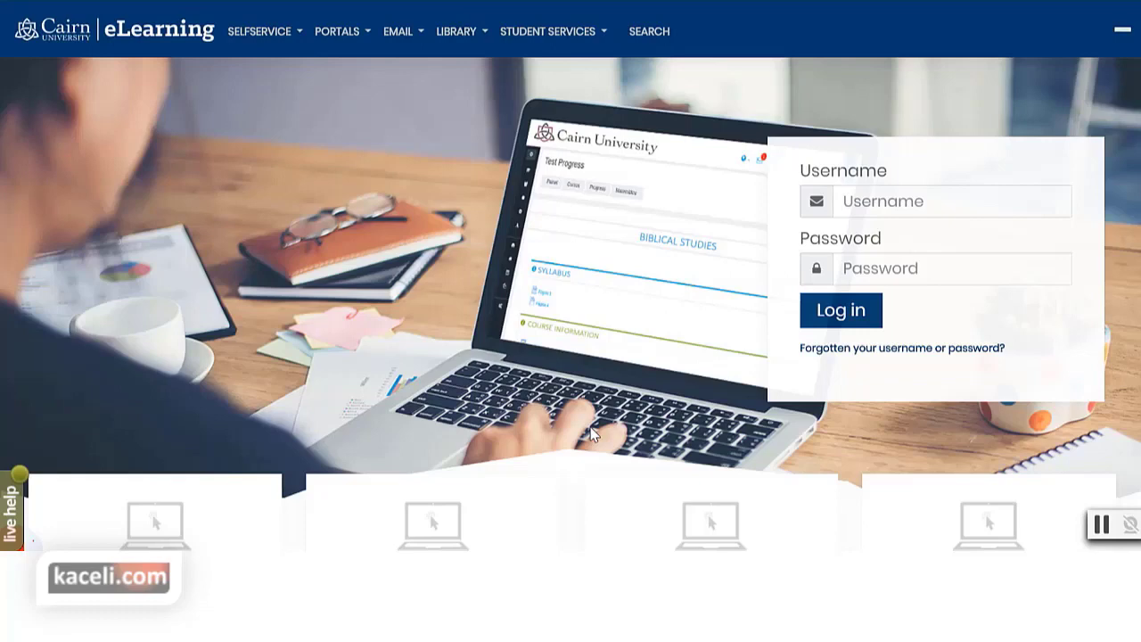
# Step: Sign in to the Cairn eLearning site with the instructor username and password
pyautogui.click(888, 202)
pyautogui.write('onlineinstructor')
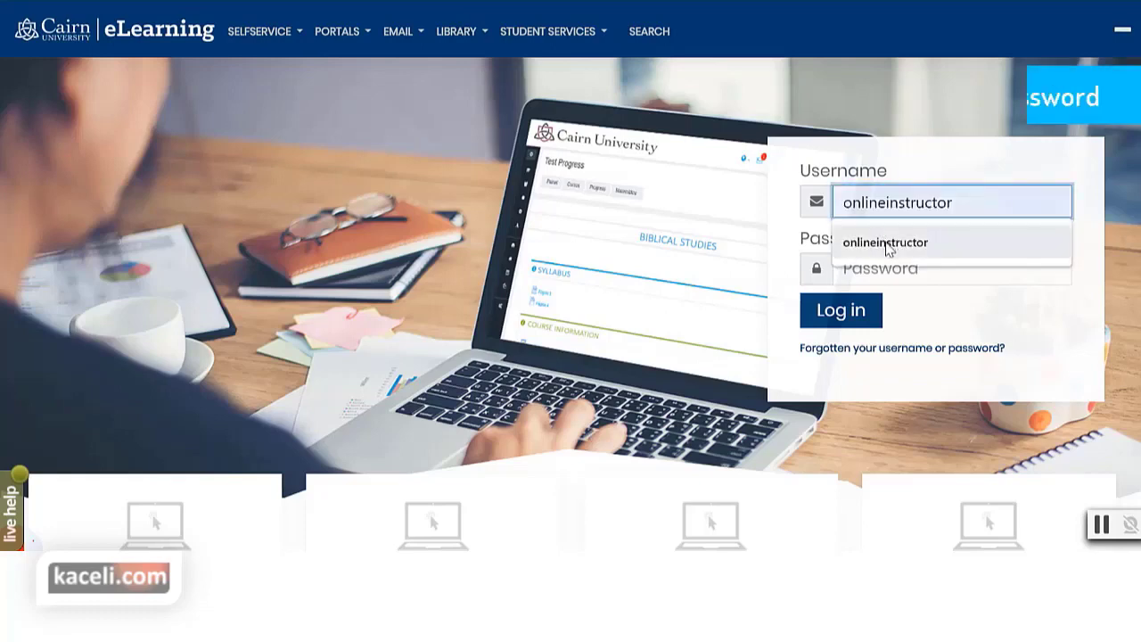
pyautogui.click(885, 243)
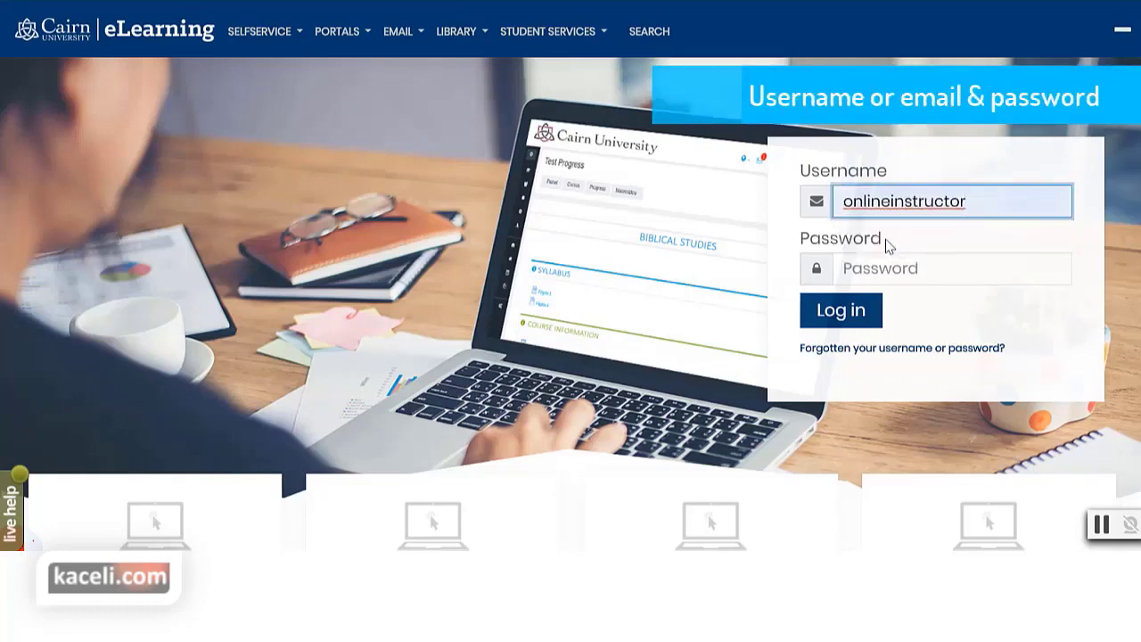
pyautogui.click(878, 270)
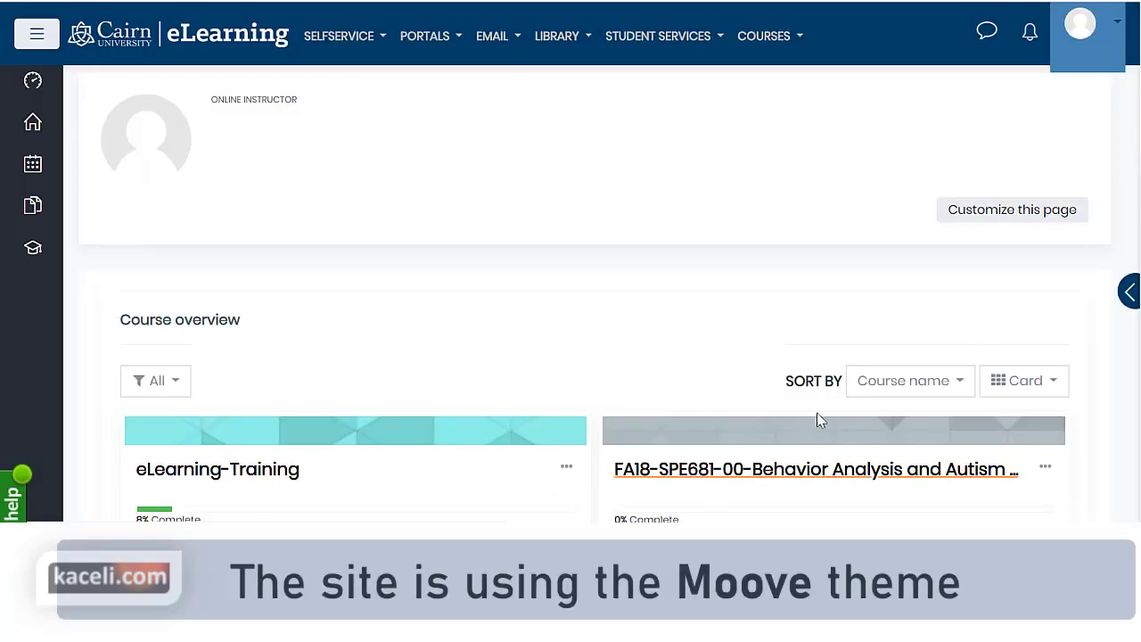
pyautogui.click(36, 38)
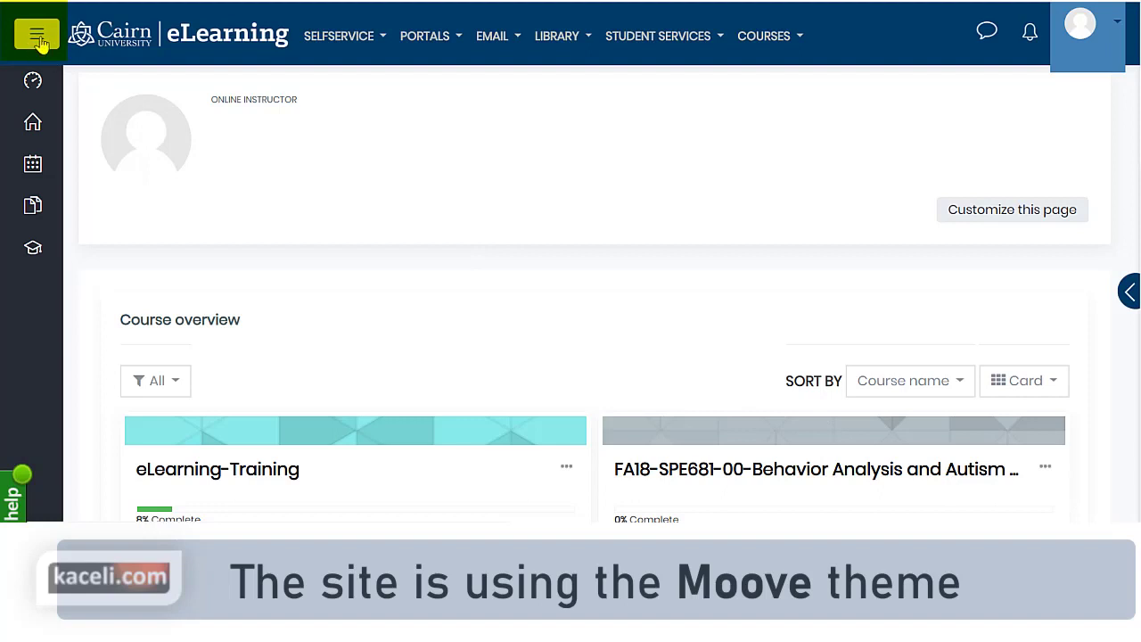
pyautogui.click(38, 38)
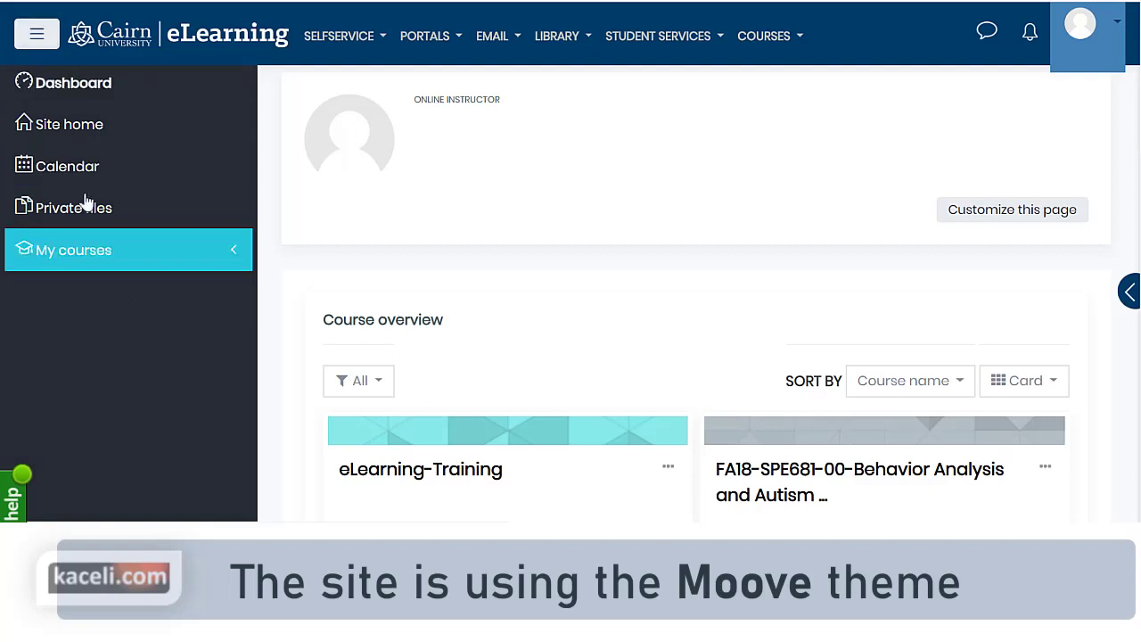
pyautogui.click(37, 39)
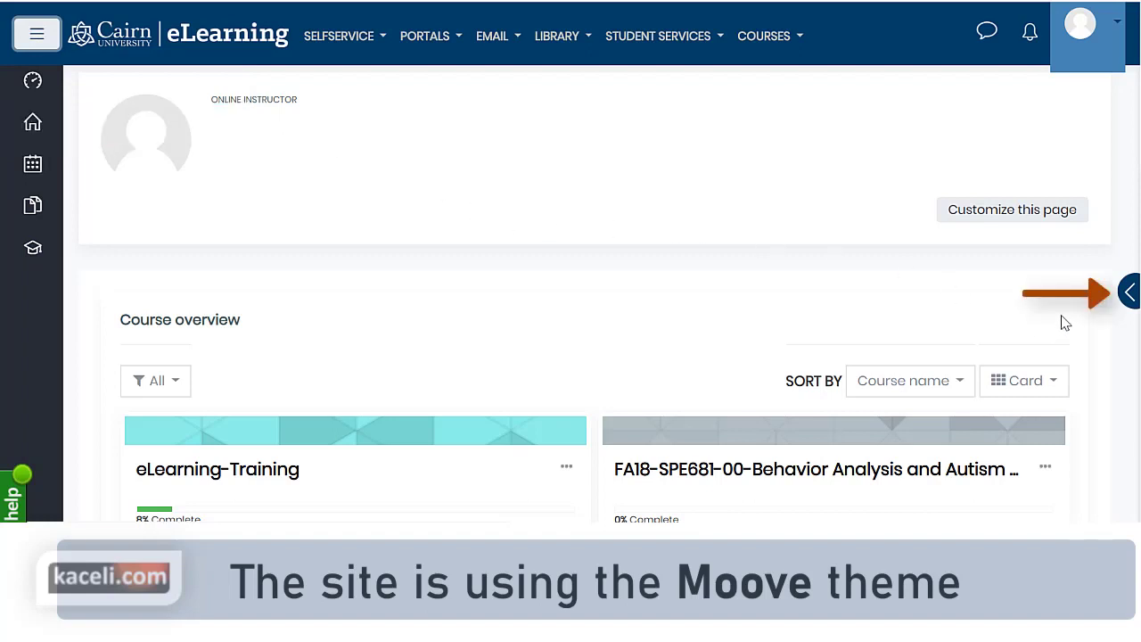
# Step: Show the Timeline and Calendar blocks drawer and expand the left site navigation
pyautogui.click(1128, 294)
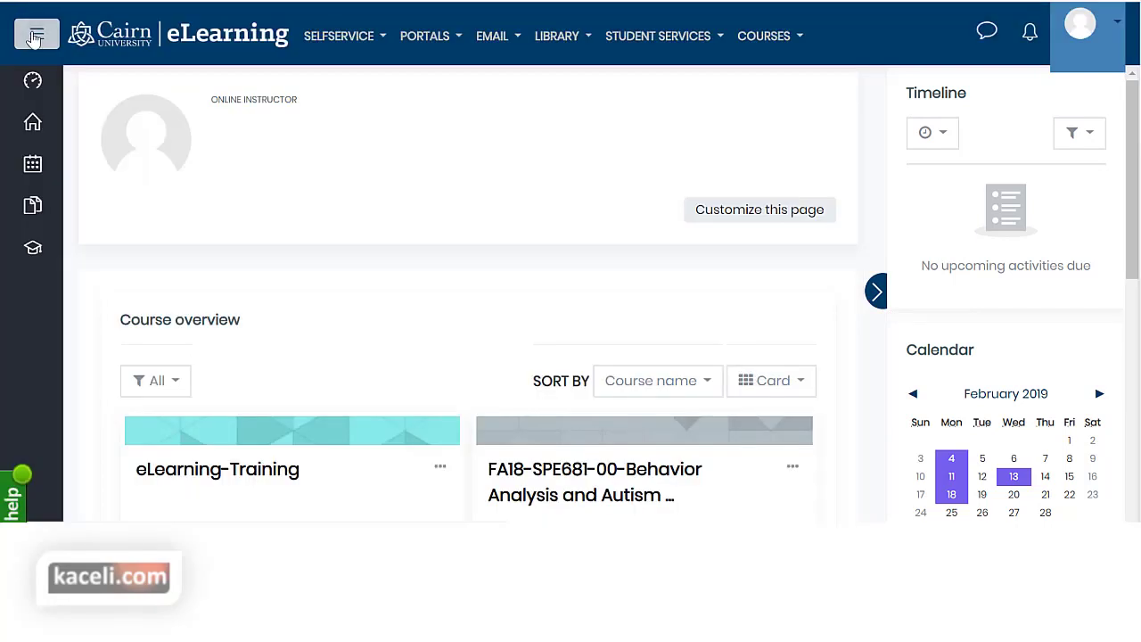
pyautogui.click(37, 34)
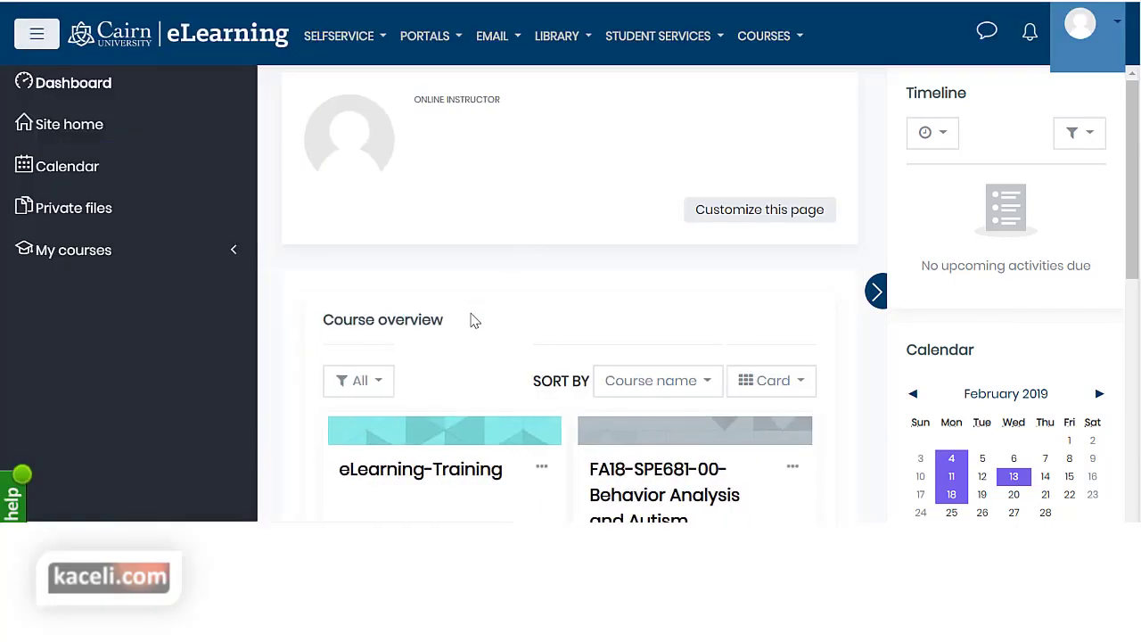
pyautogui.scroll(-2, 474, 321)
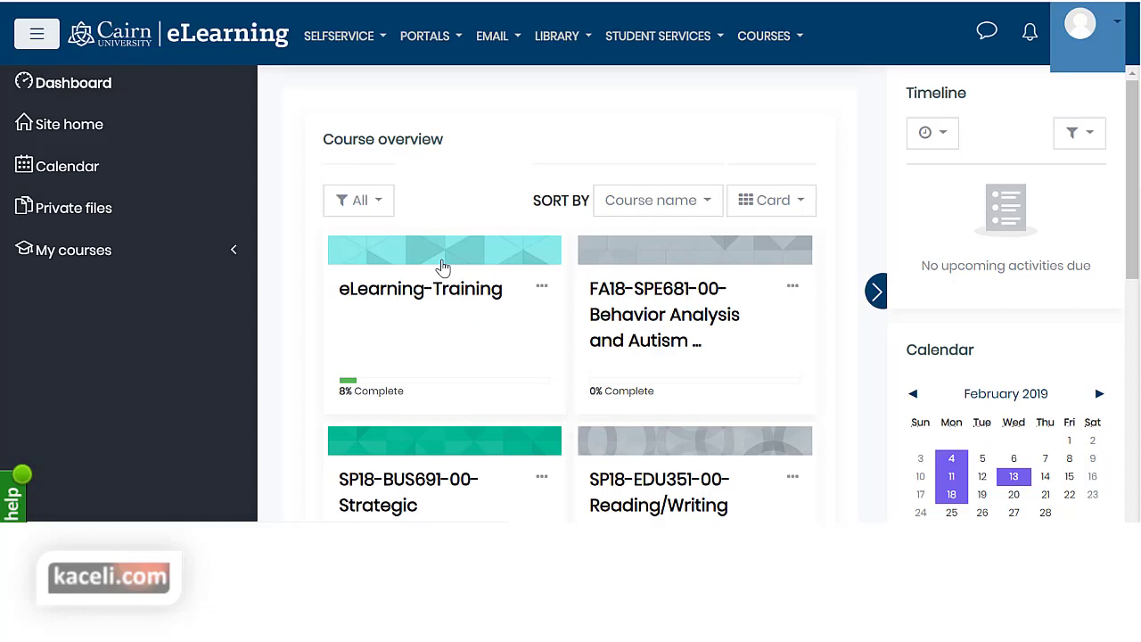
pyautogui.scroll(-5, 452, 351)
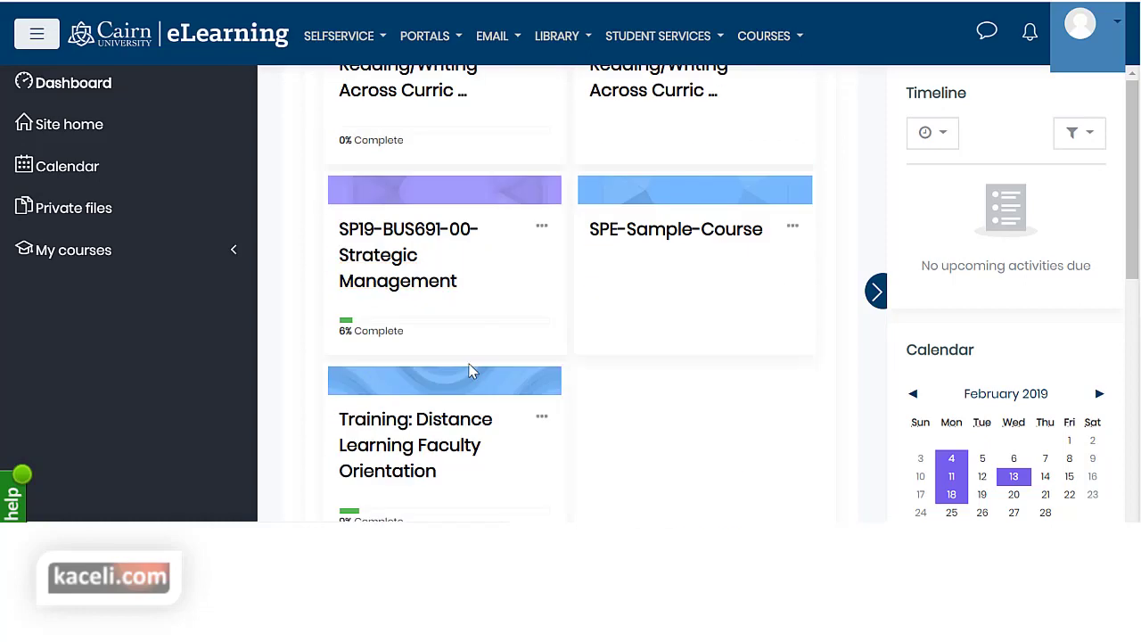
pyautogui.scroll(-3, 471, 375)
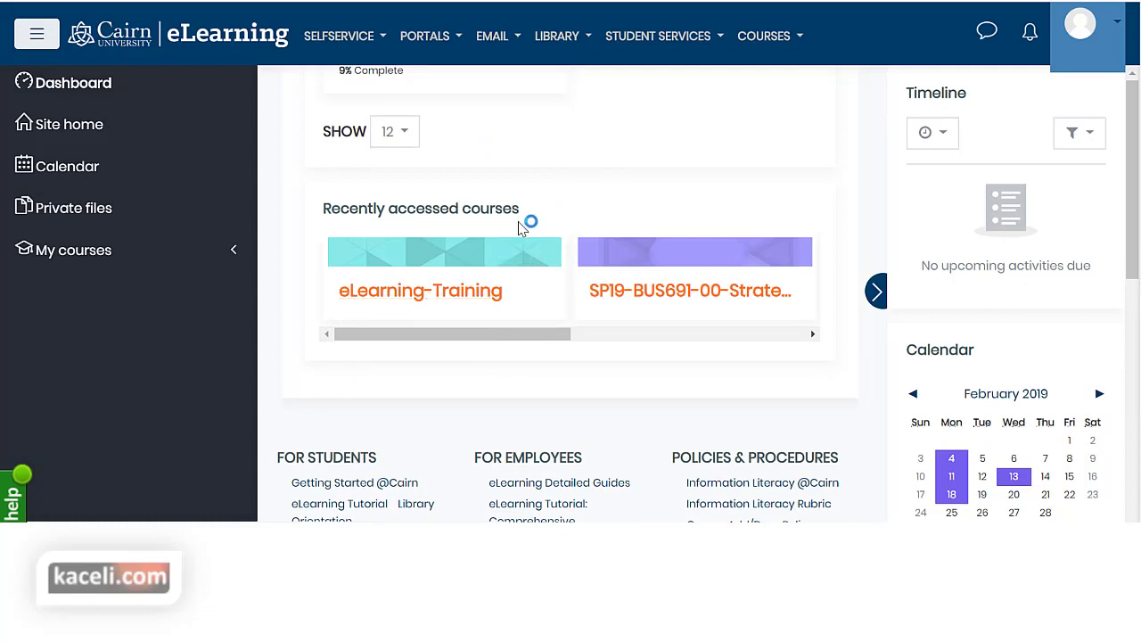
pyautogui.scroll(1, 499, 259)
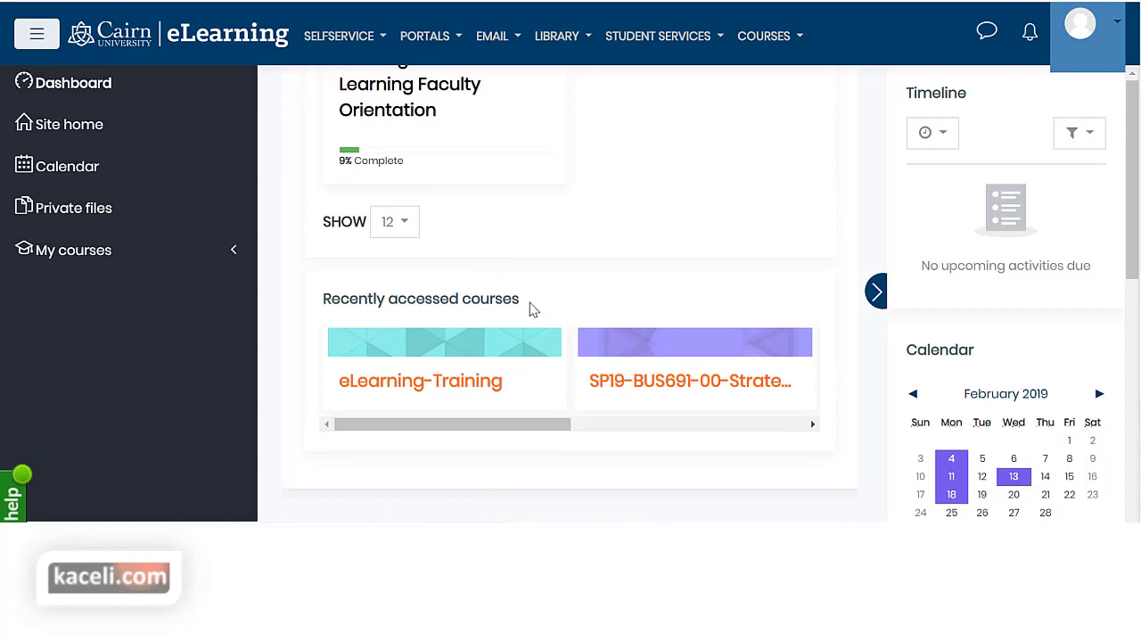
pyautogui.moveTo(529, 308); pyautogui.dragTo(308, 309)
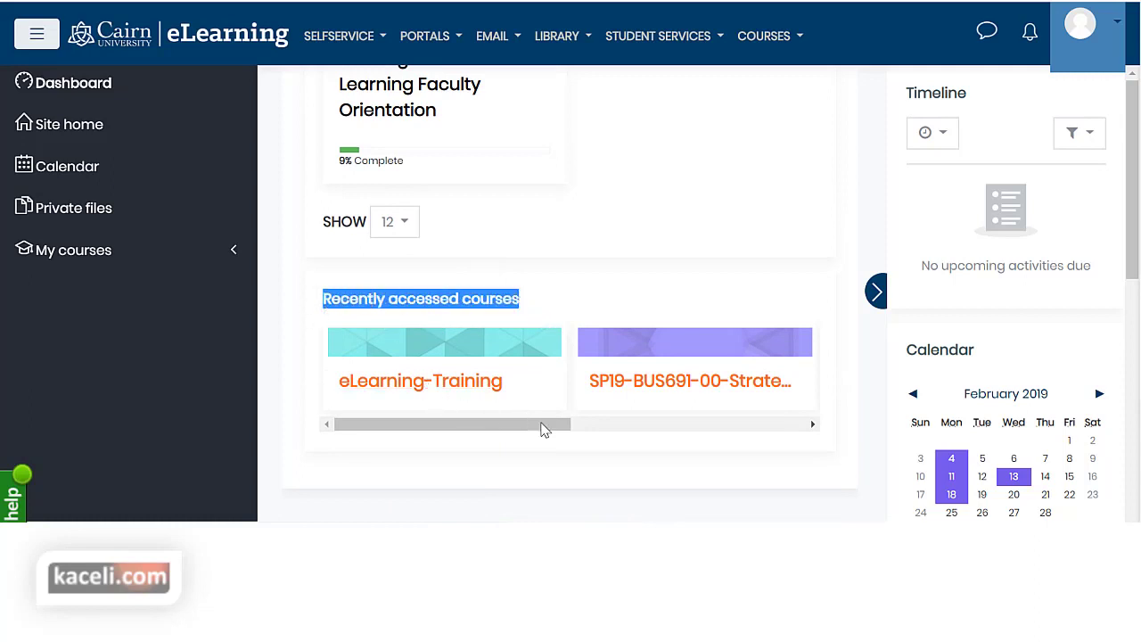
pyautogui.moveTo(544, 429); pyautogui.dragTo(800, 433)
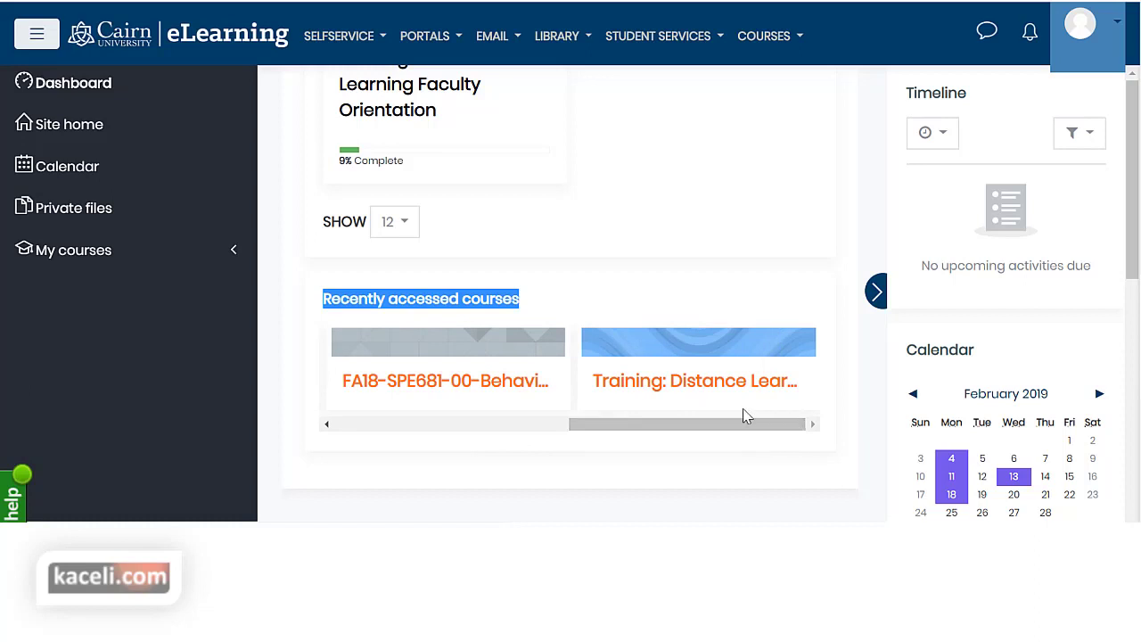
pyautogui.click(595, 296)
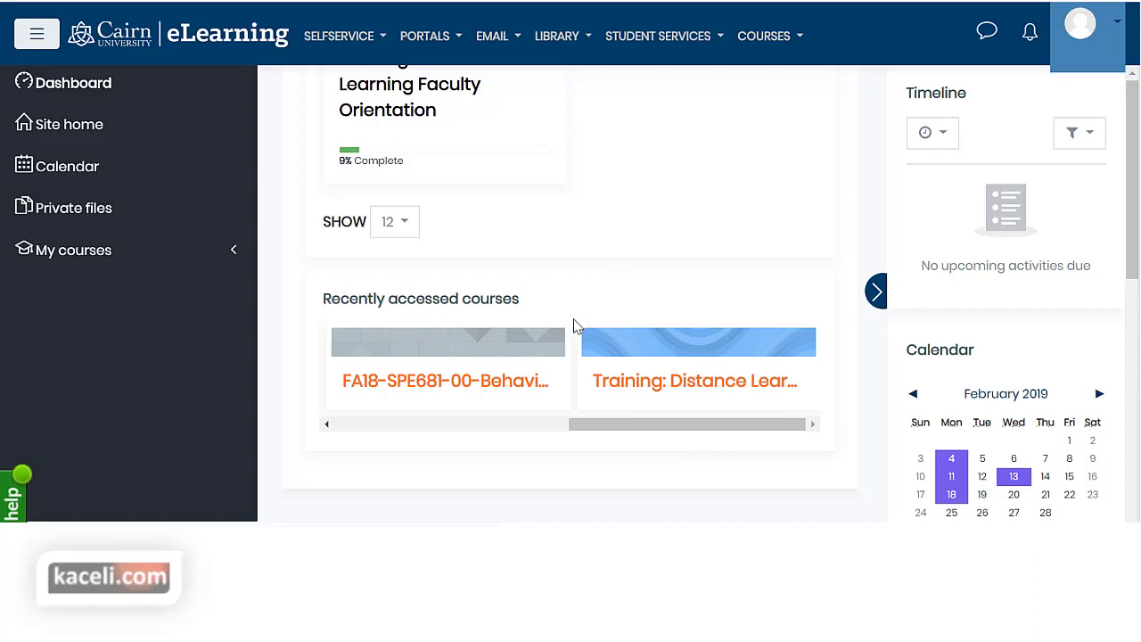
pyautogui.scroll(10, 576, 325)
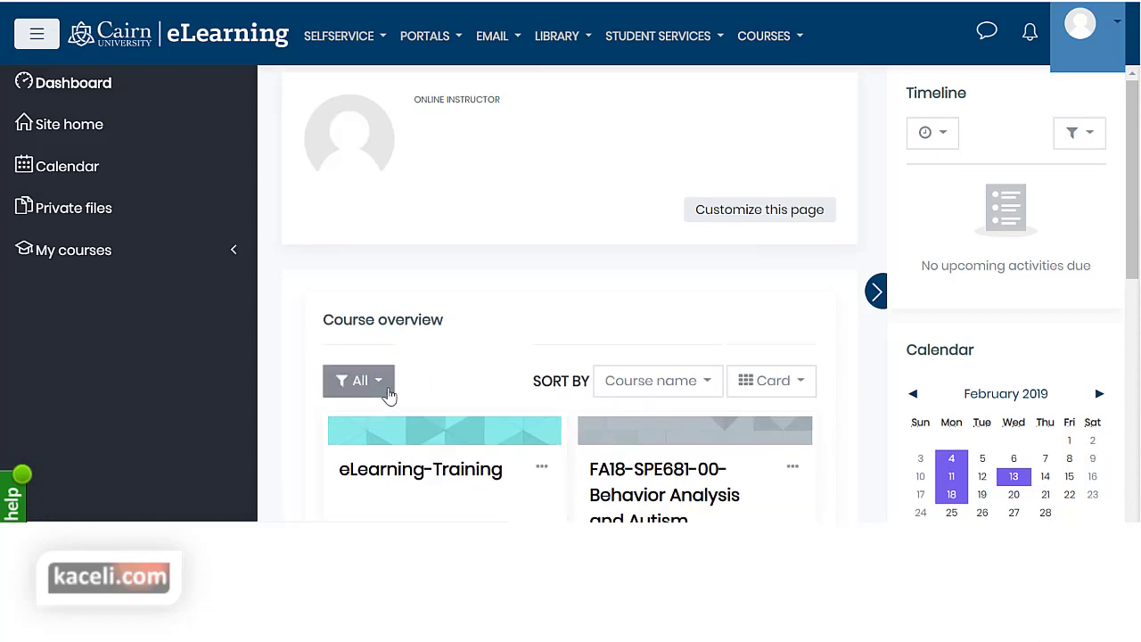
# Step: Filter Course overview to In progress, showing eLearning-Training (8%) and Strategic Management (6%)
pyautogui.scroll(-1, 403, 356)
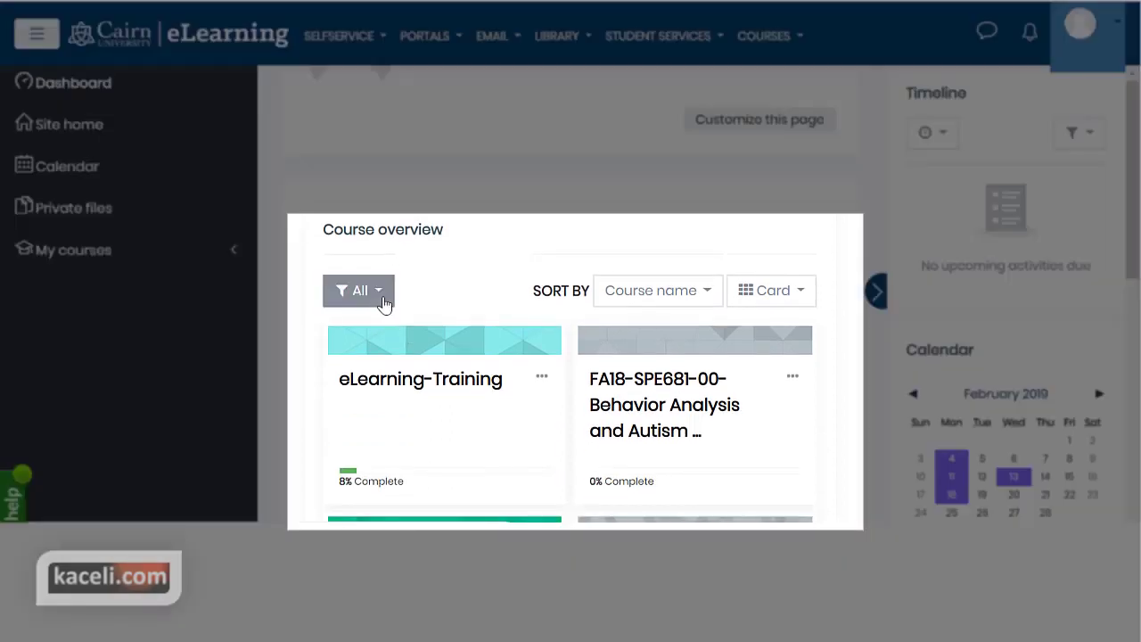
pyautogui.click(382, 299)
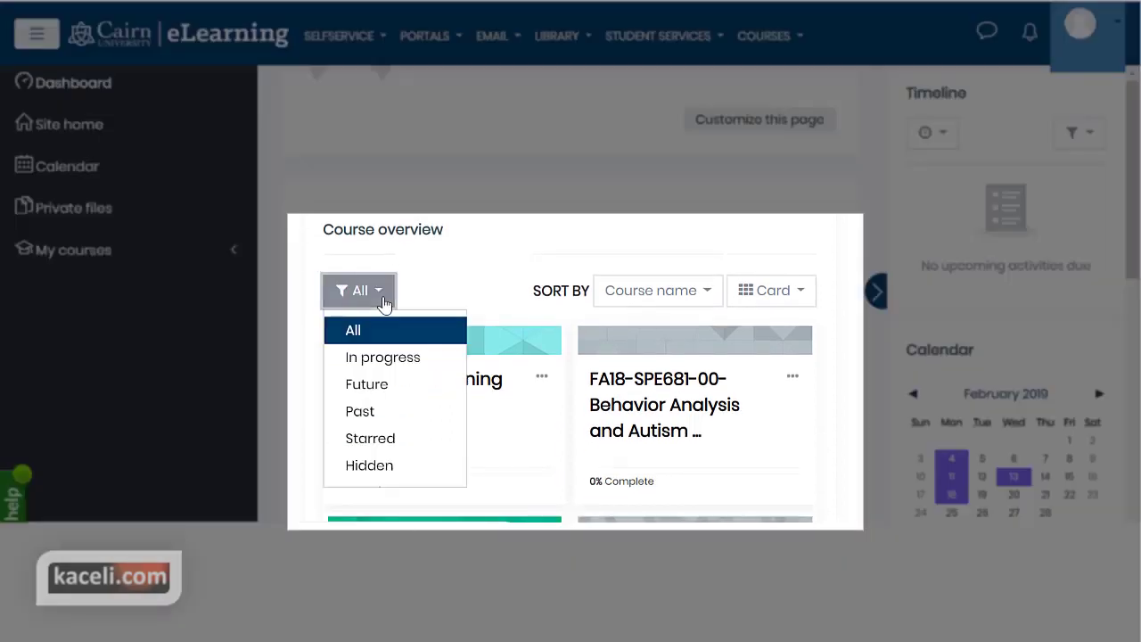
pyautogui.click(382, 356)
pyautogui.scroll(-5, 466, 331)
pyautogui.scroll(3, 396, 283)
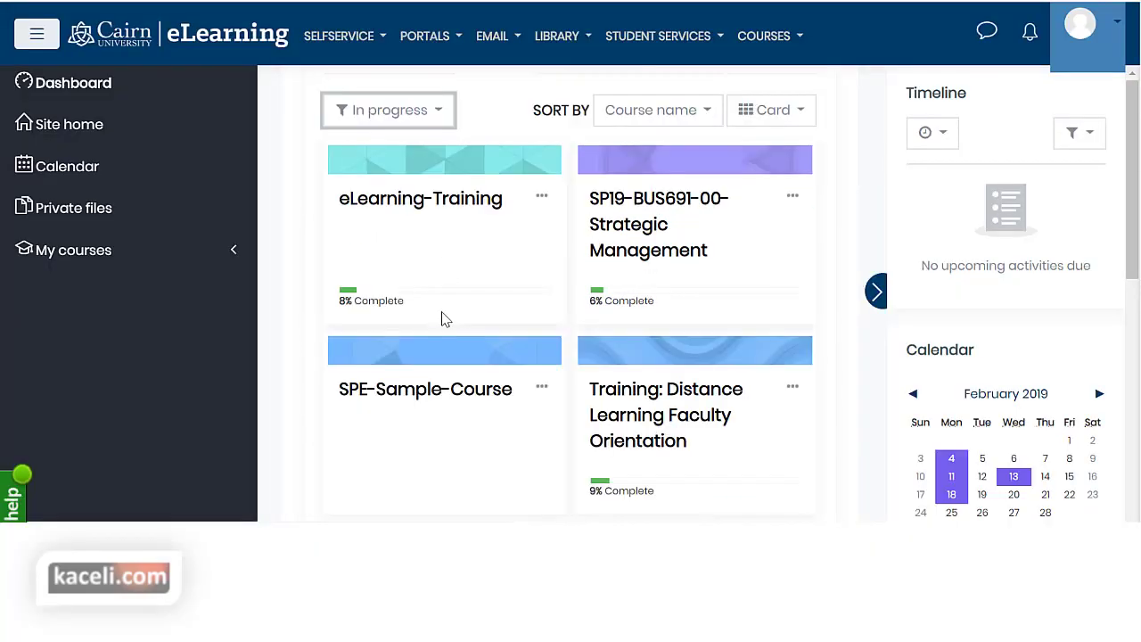
pyautogui.scroll(2, 443, 323)
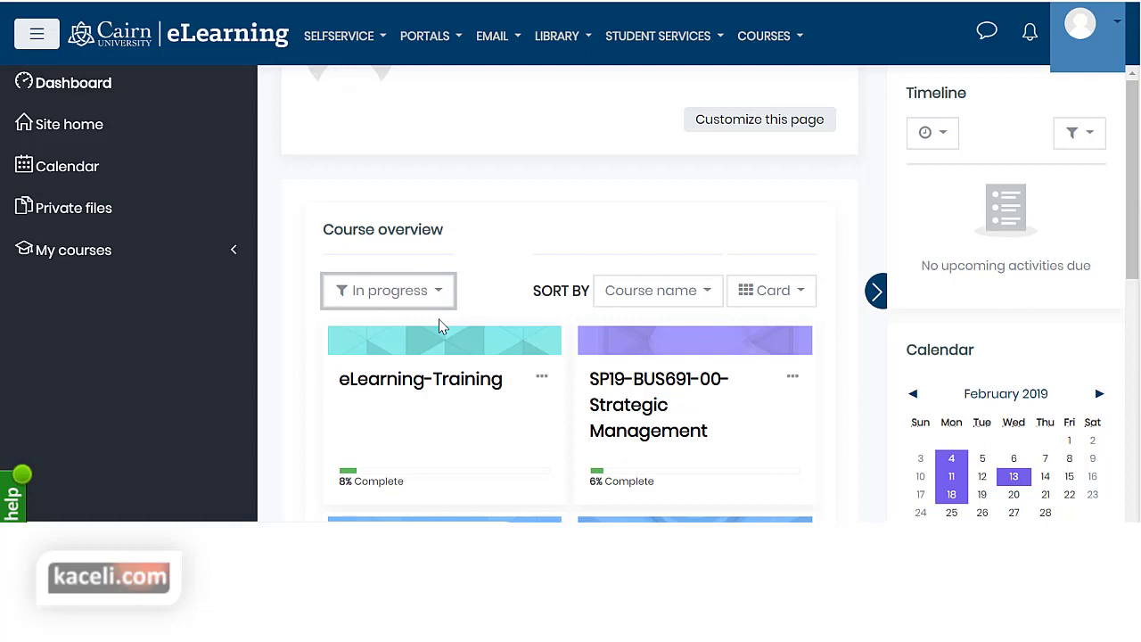
# Step: Review the Edit settings form of SP19-BUS691-00-Strategic Management, then return to the dashboard
pyautogui.click(624, 389)
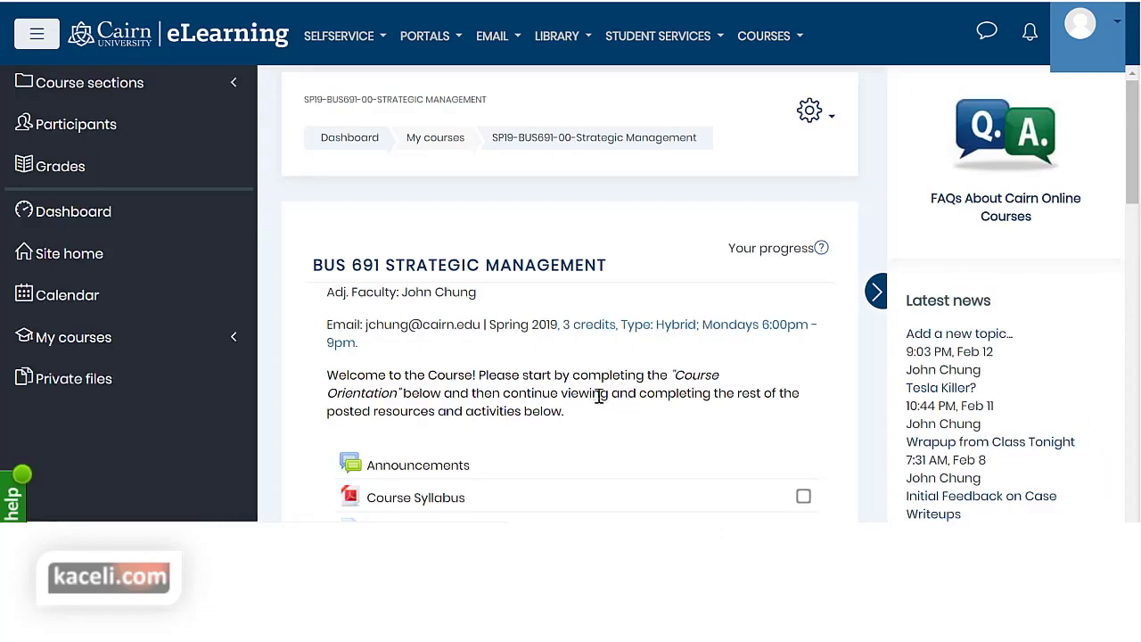
pyautogui.click(809, 110)
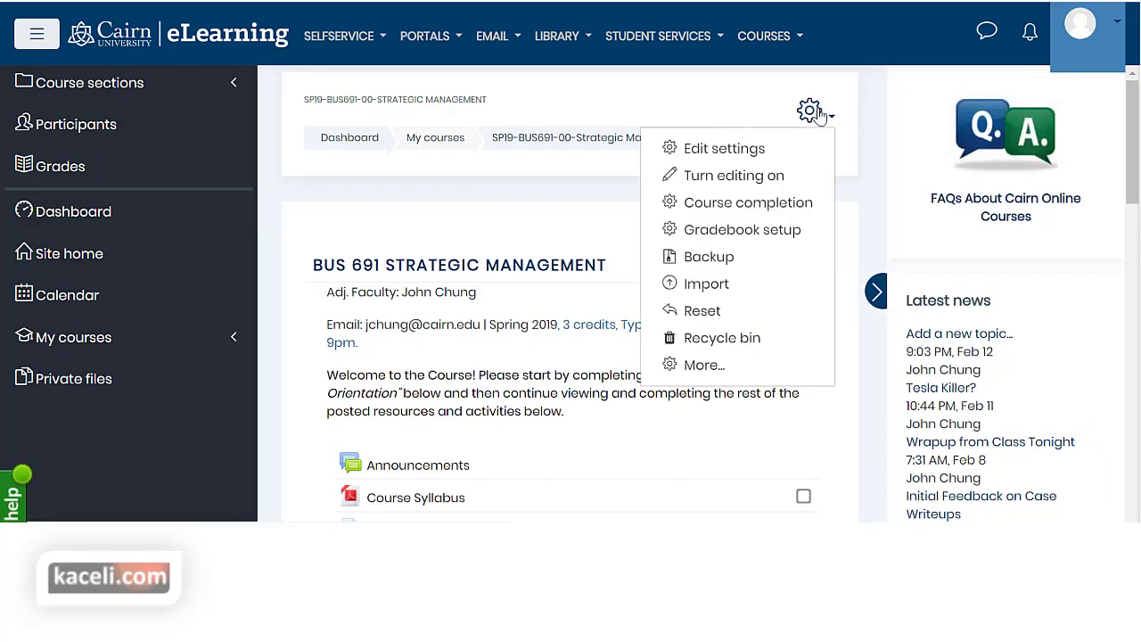
pyautogui.click(730, 152)
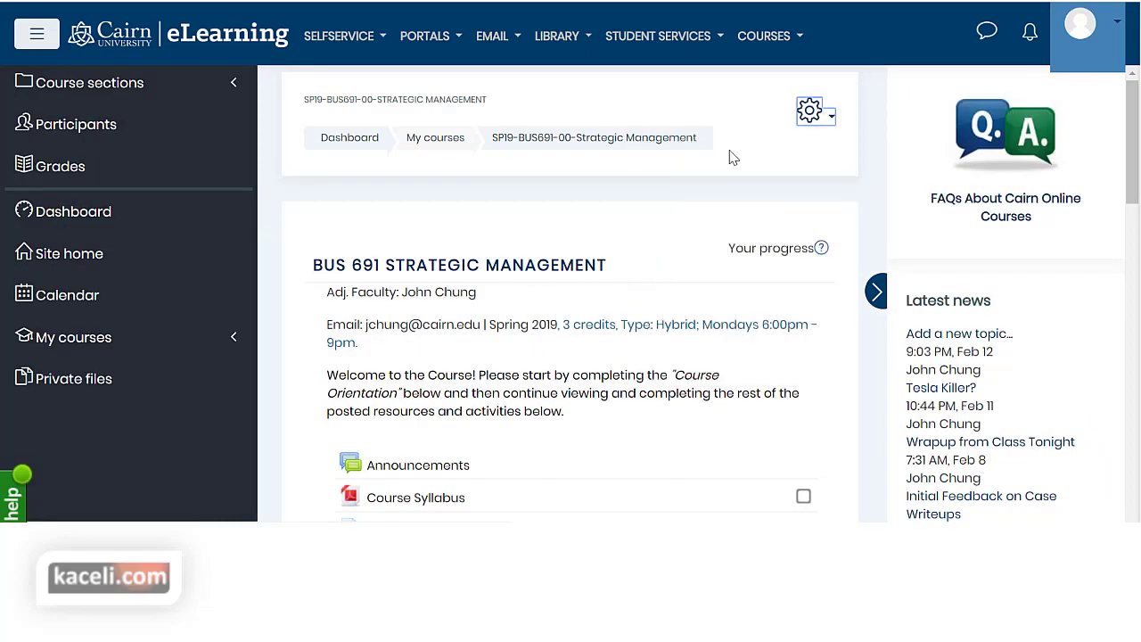
pyautogui.scroll(-2, 606, 410)
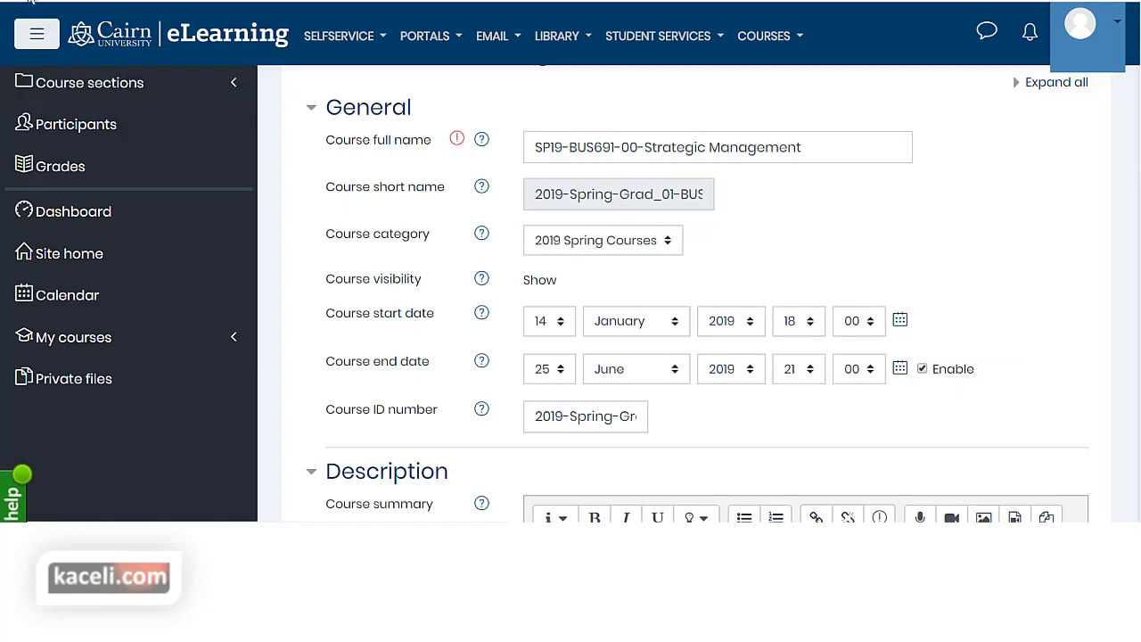
pyautogui.hotkey('alt', 'Left')
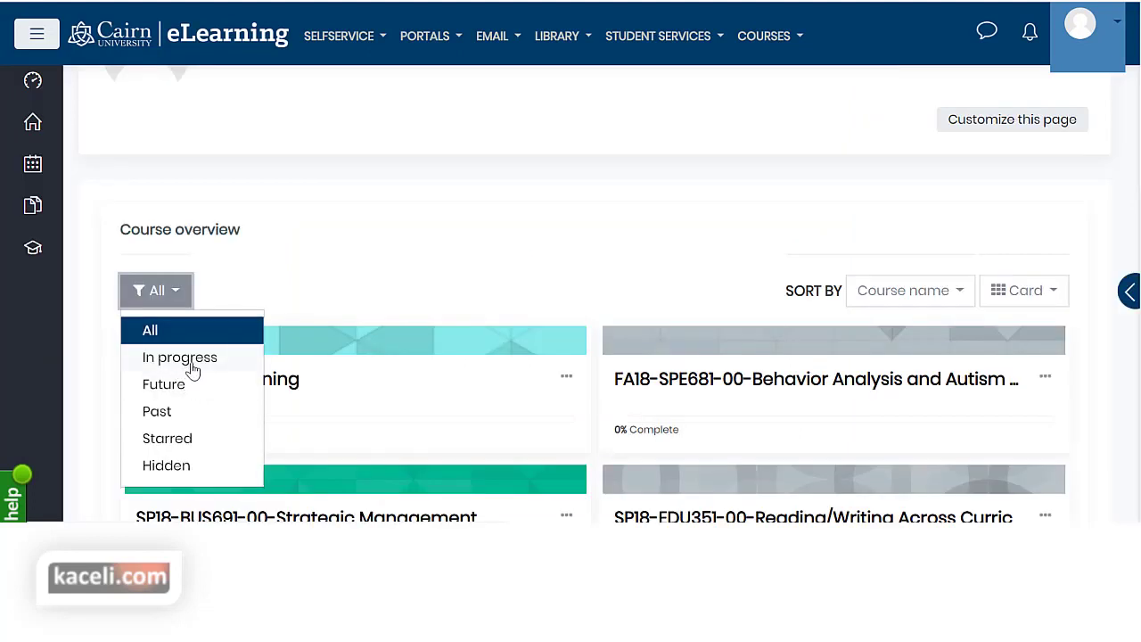
# Step: Filter the overview to In progress and star SP19-BUS691-00-Strategic Management
pyautogui.click(202, 359)
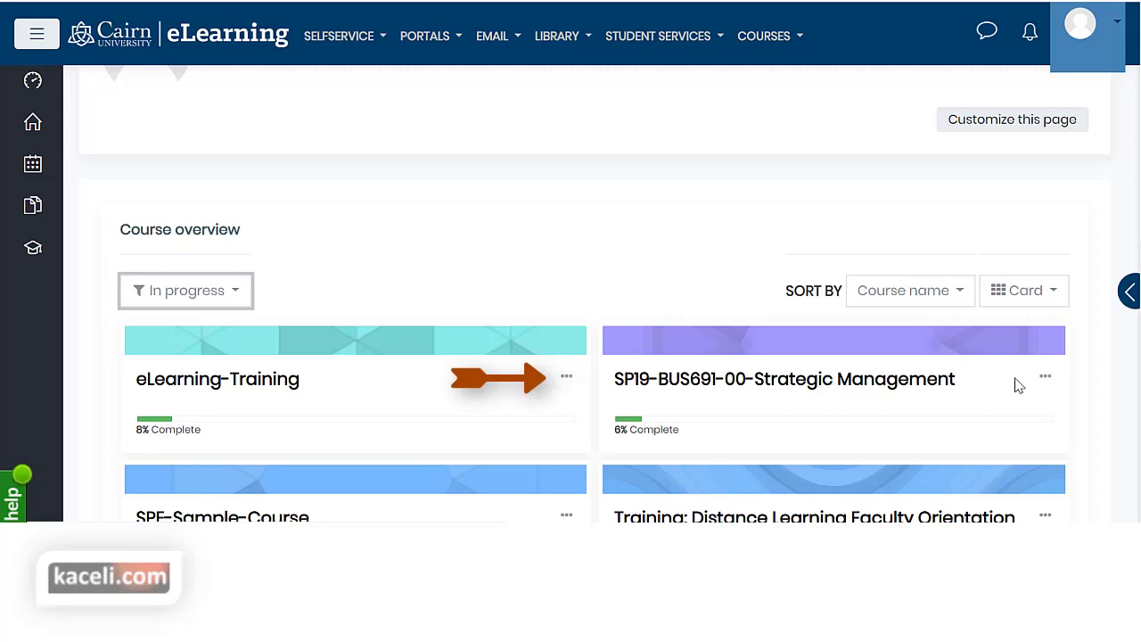
pyautogui.click(1046, 378)
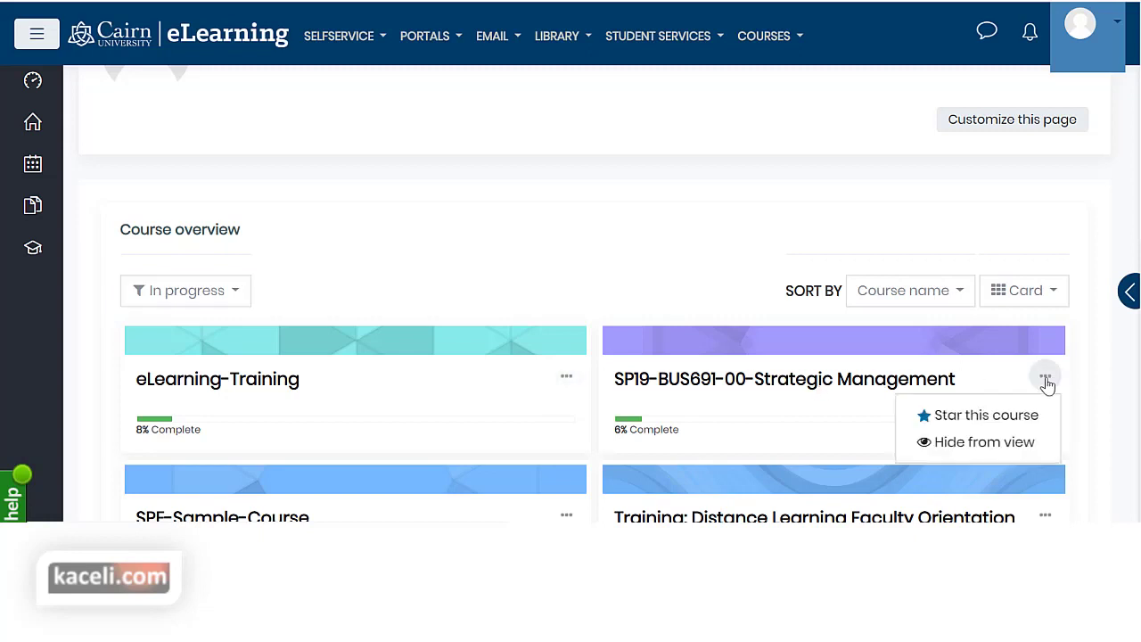
pyautogui.click(963, 426)
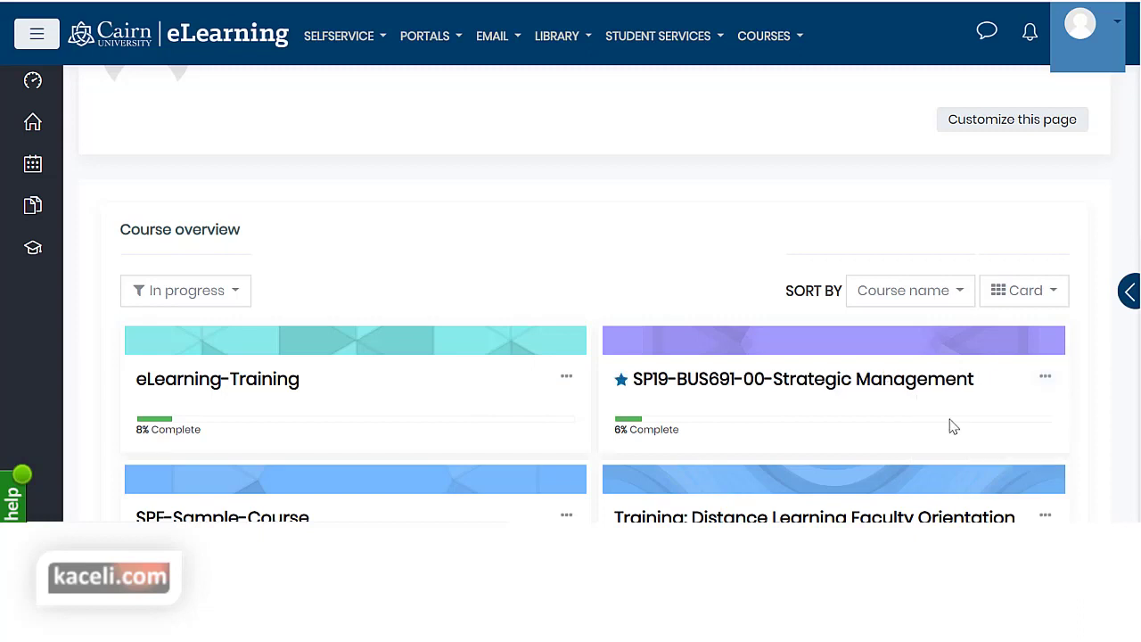
pyautogui.scroll(-2, 769, 448)
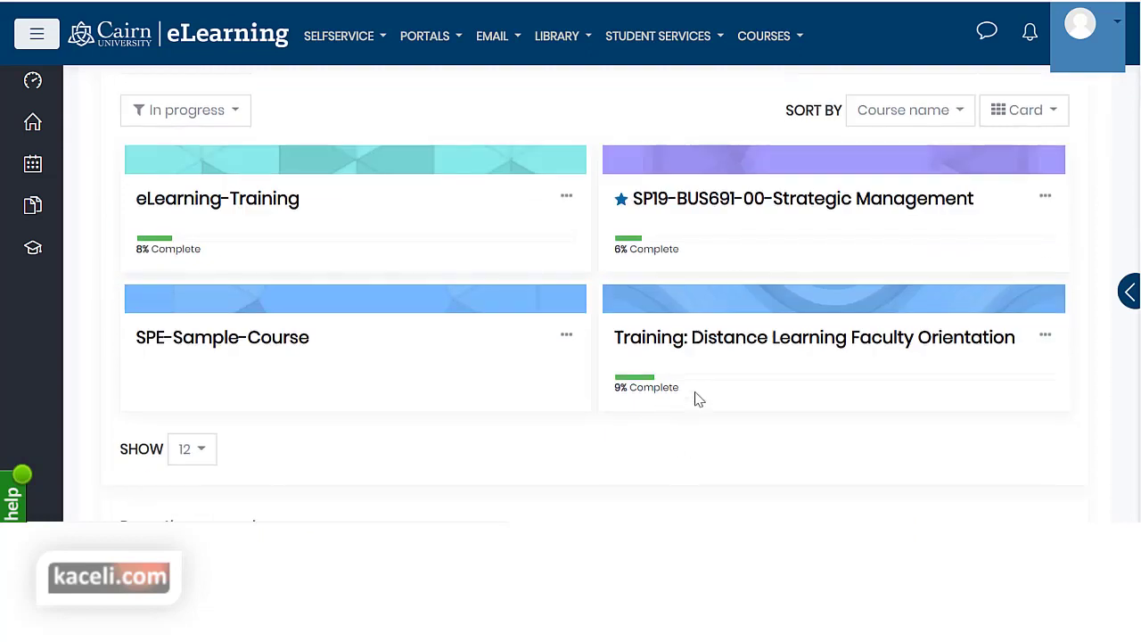
# Step: Hide Training: Distance Learning Faculty Orientation, check it under the Hidden filter, then switch to All
pyautogui.click(1044, 337)
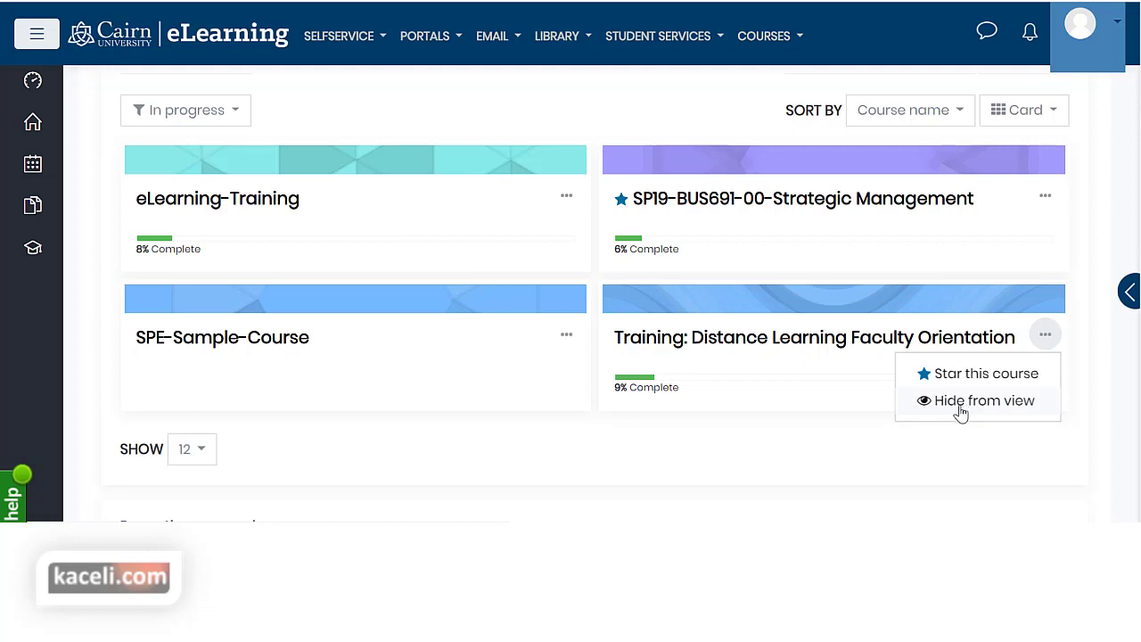
pyautogui.click(963, 409)
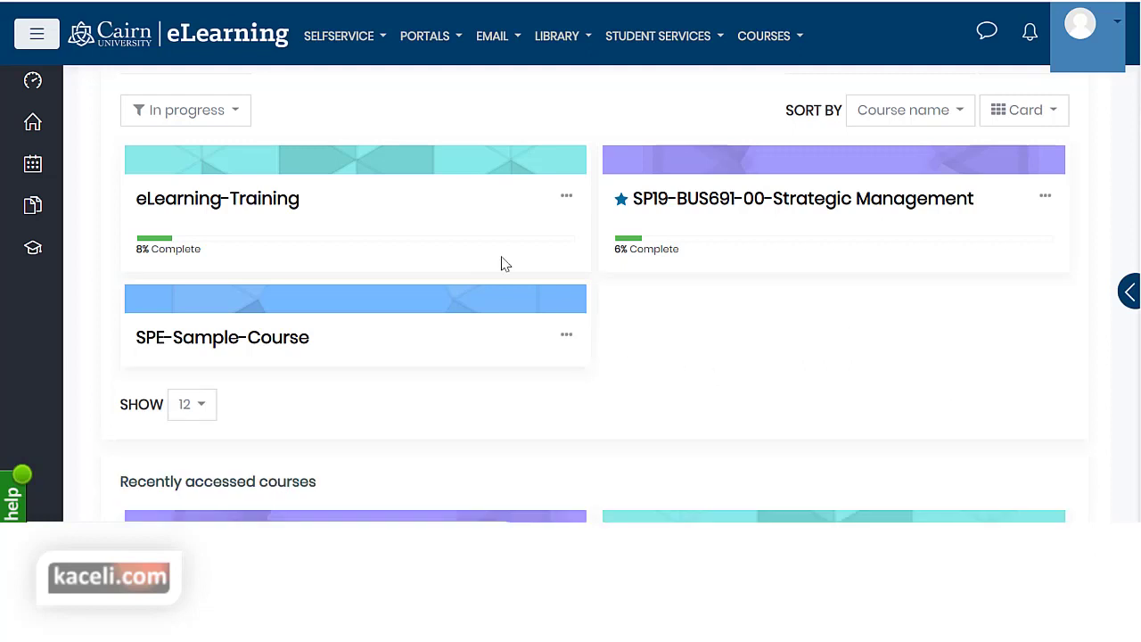
pyautogui.click(238, 113)
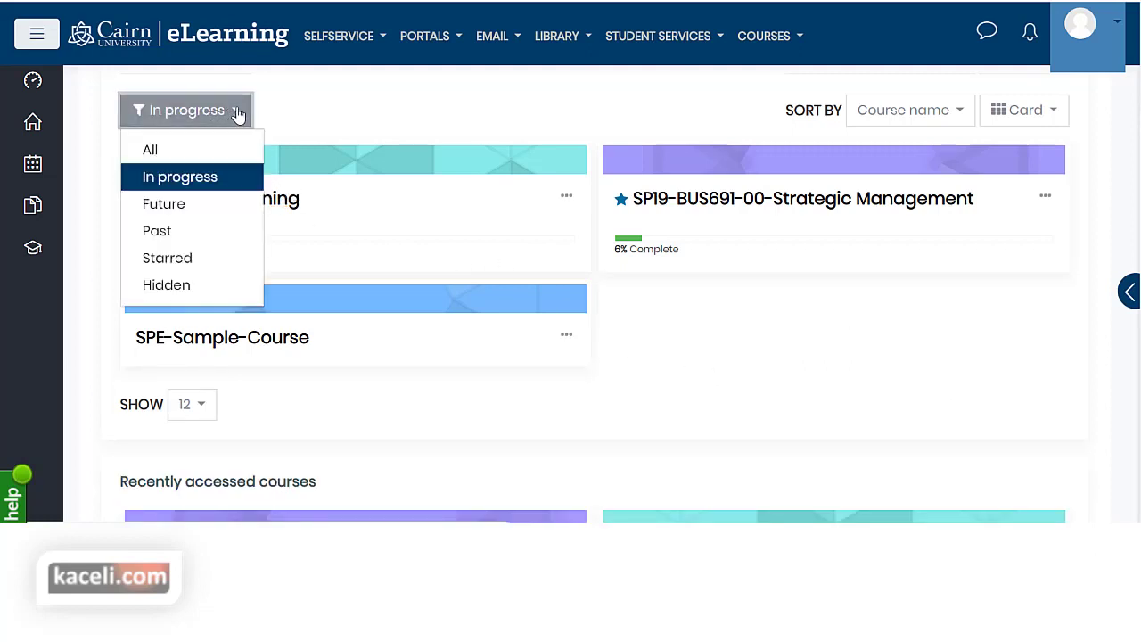
pyautogui.click(168, 286)
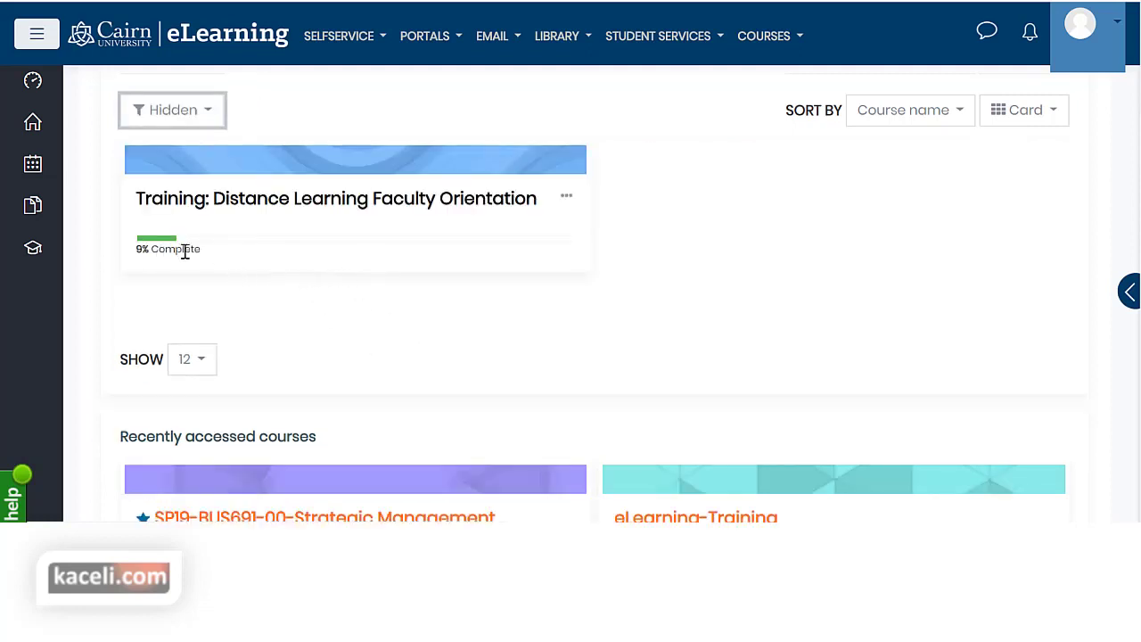
pyautogui.click(210, 116)
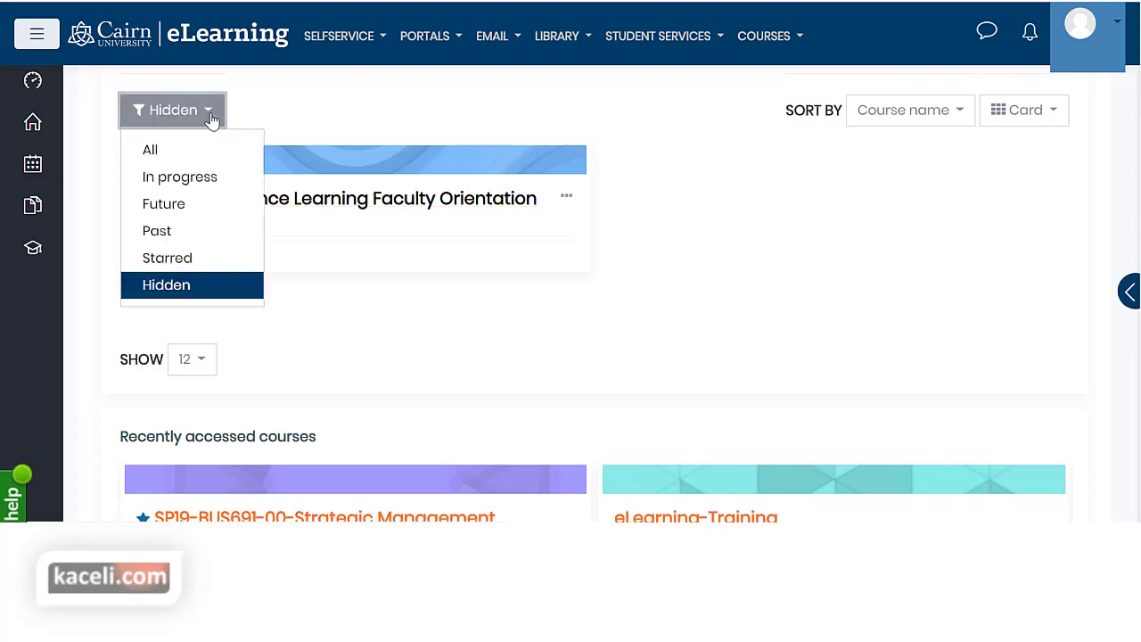
pyautogui.click(152, 152)
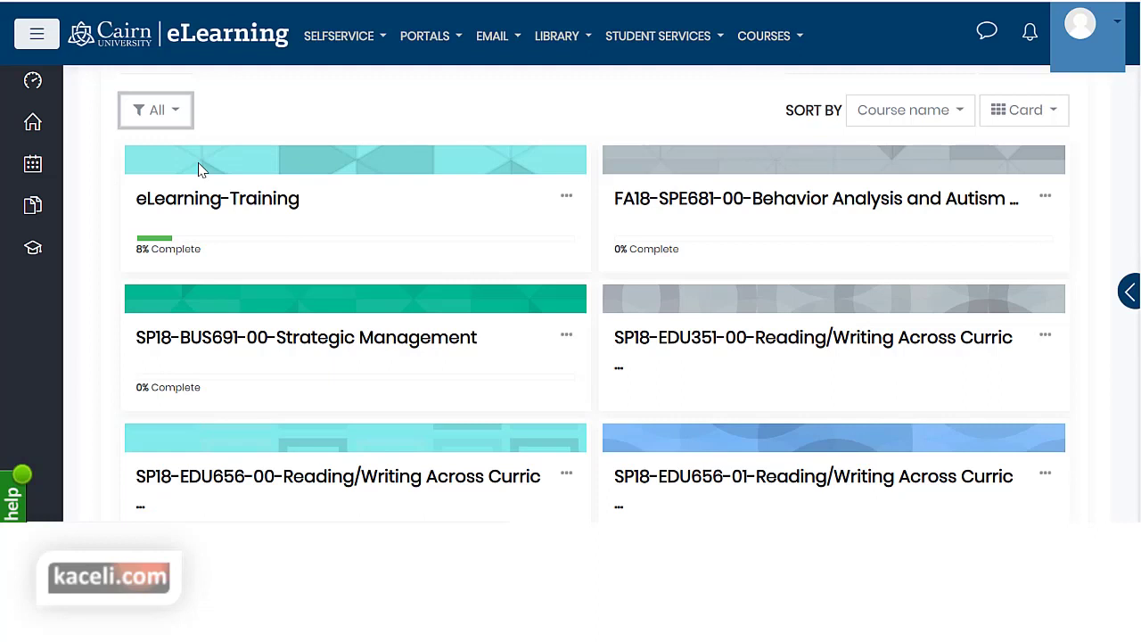
# Step: Unhide Faculty Orientation from the Hidden filter, then filter the overview to In progress
pyautogui.click(177, 114)
pyautogui.click(178, 283)
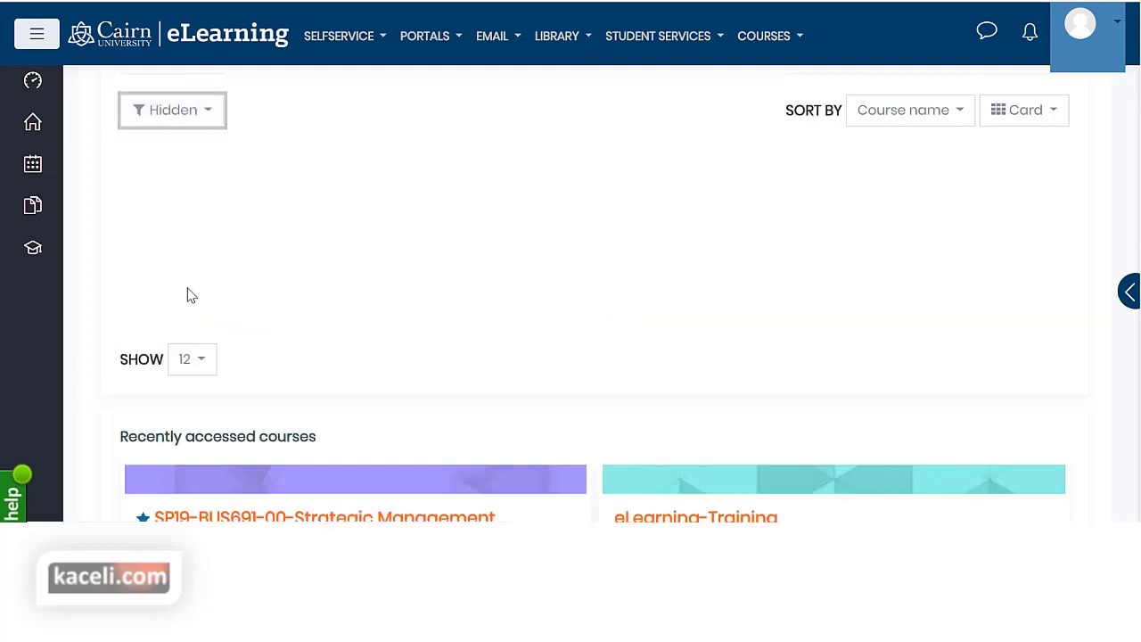
pyautogui.click(565, 198)
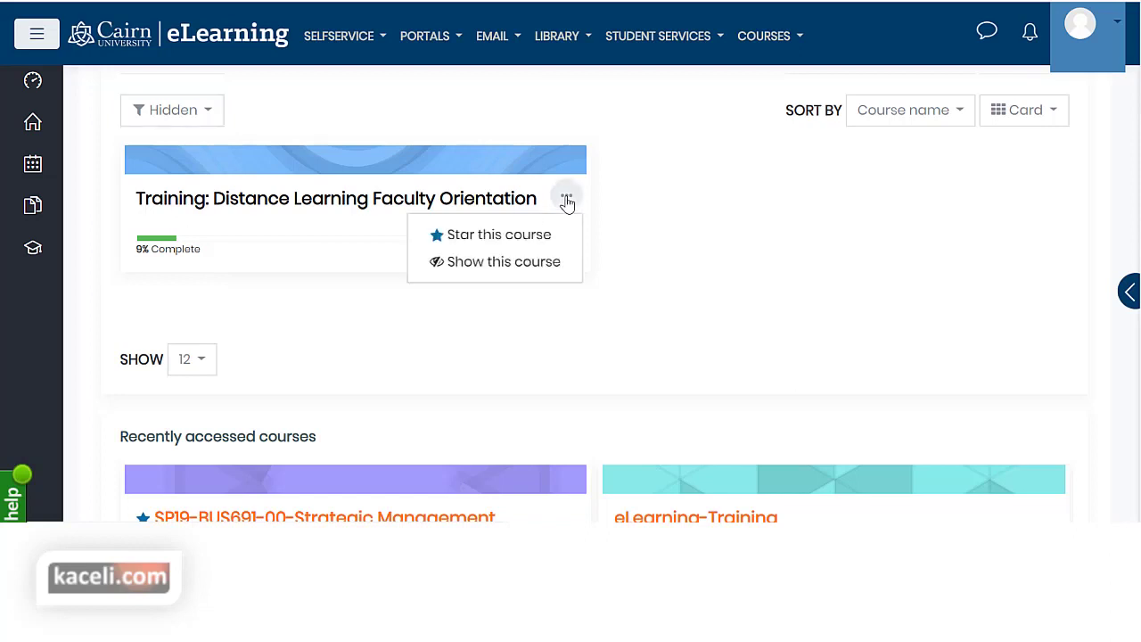
pyautogui.click(478, 267)
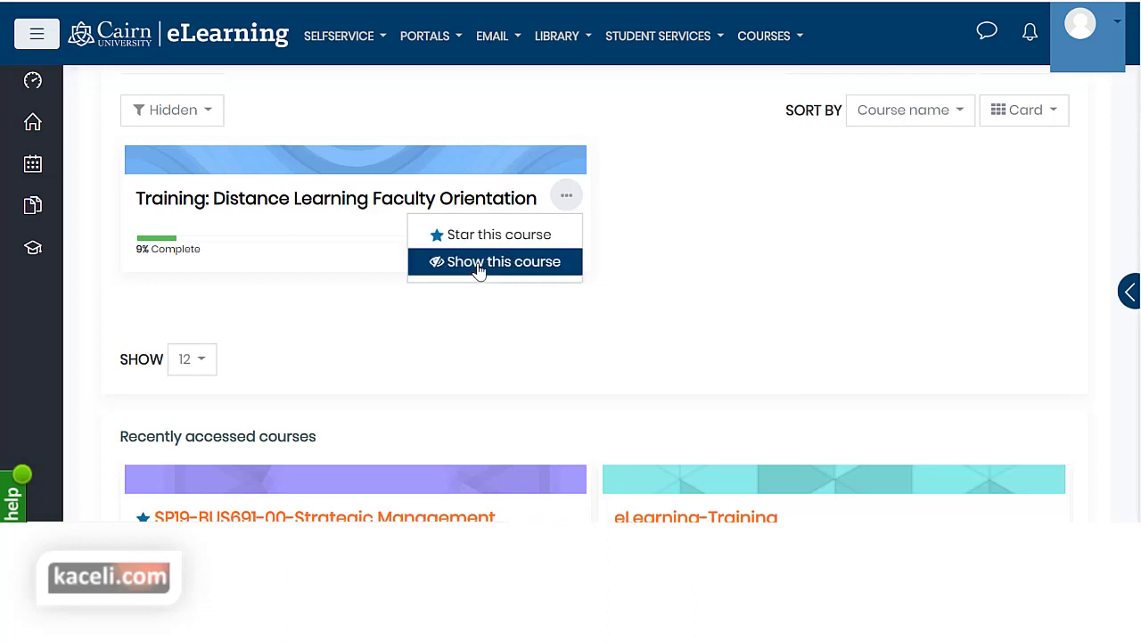
pyautogui.click(202, 119)
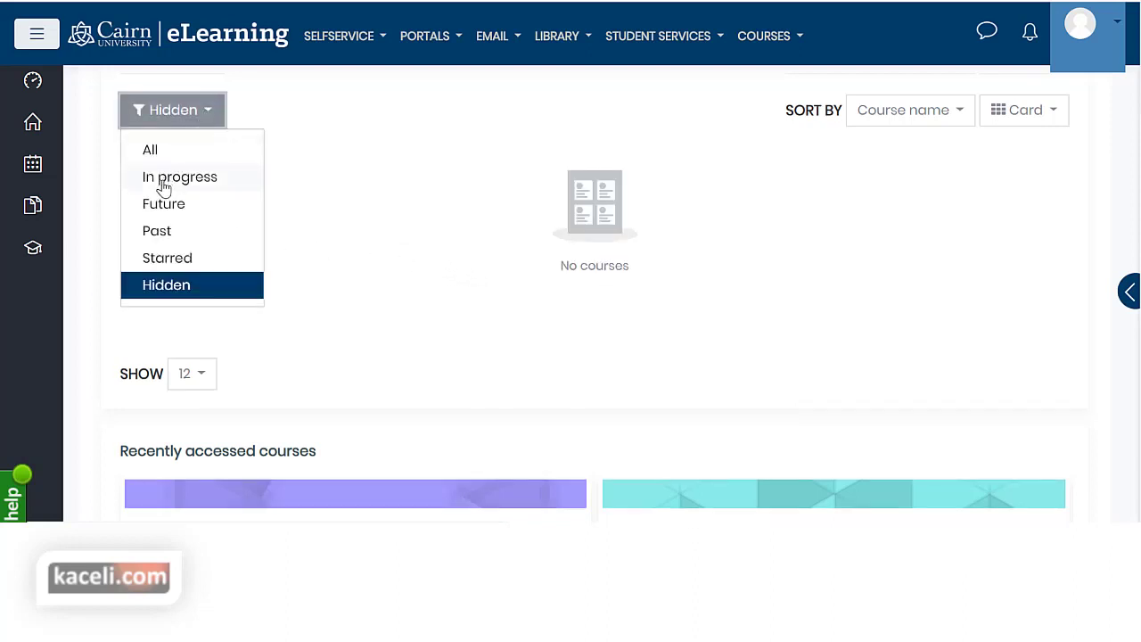
pyautogui.click(163, 184)
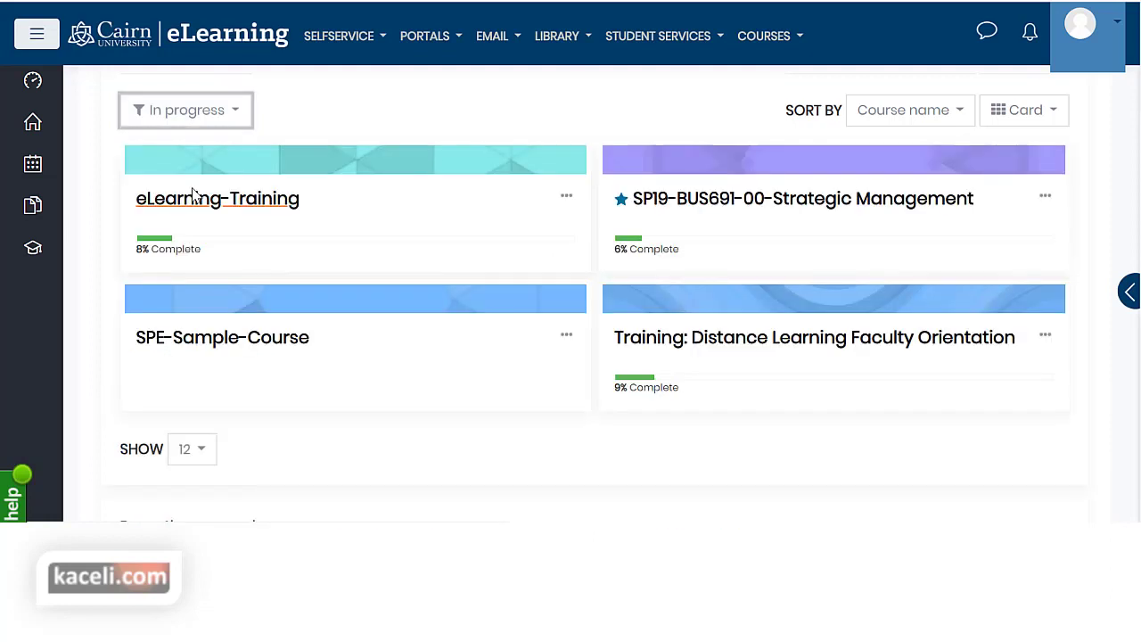
# Step: Star SPE-Sample-Course and filter the Course overview to Starred courses
pyautogui.click(232, 119)
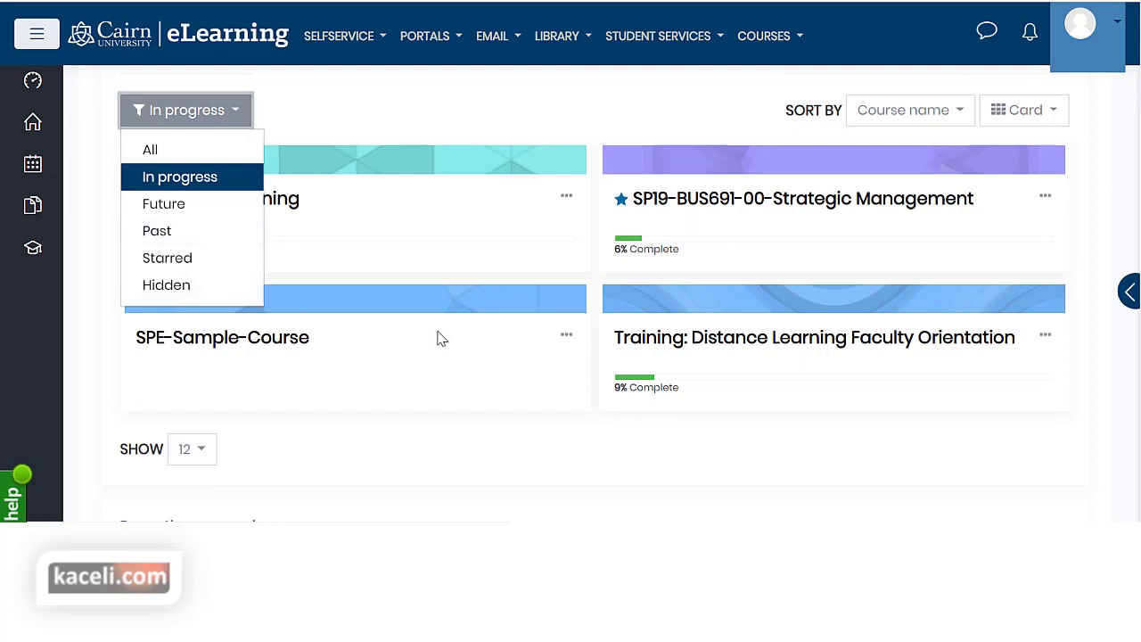
pyautogui.click(490, 370)
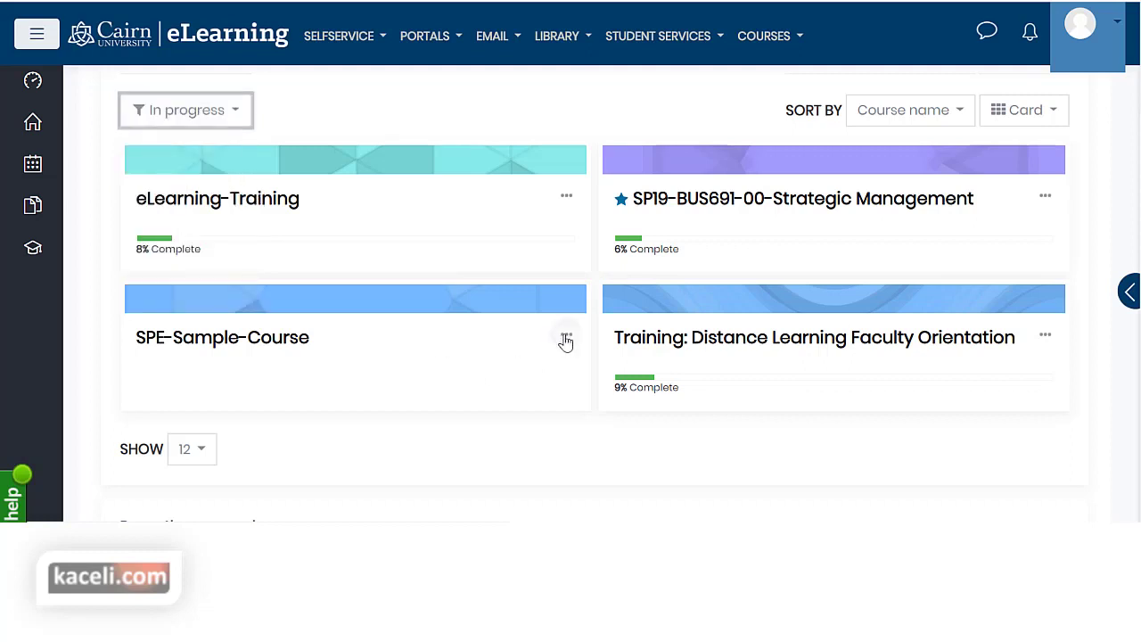
pyautogui.click(565, 335)
pyautogui.click(467, 372)
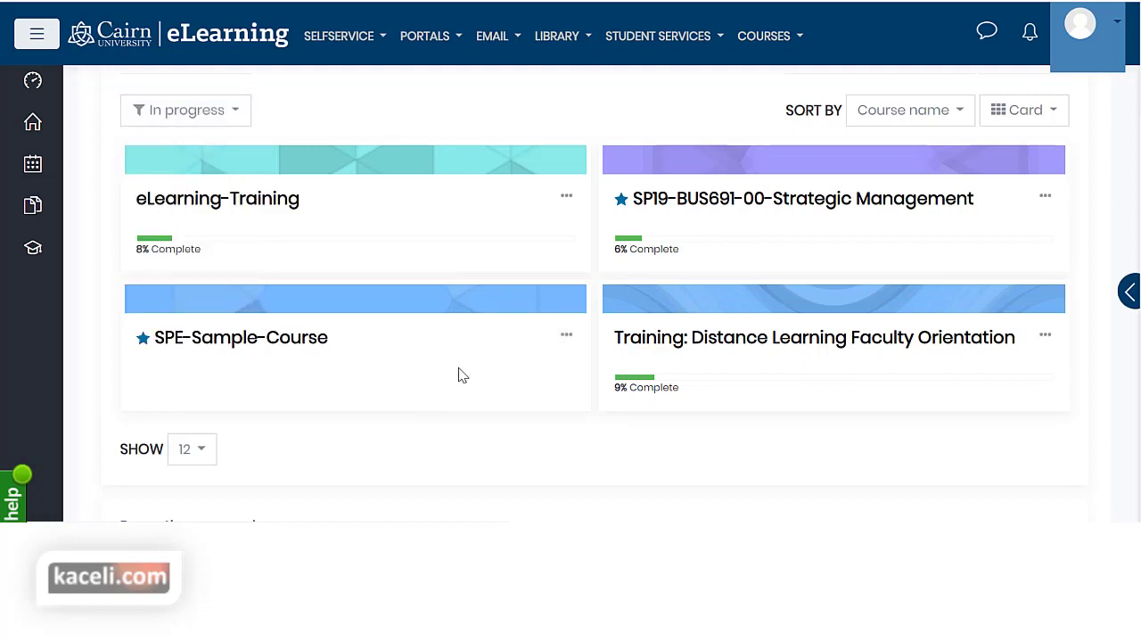
pyautogui.click(237, 114)
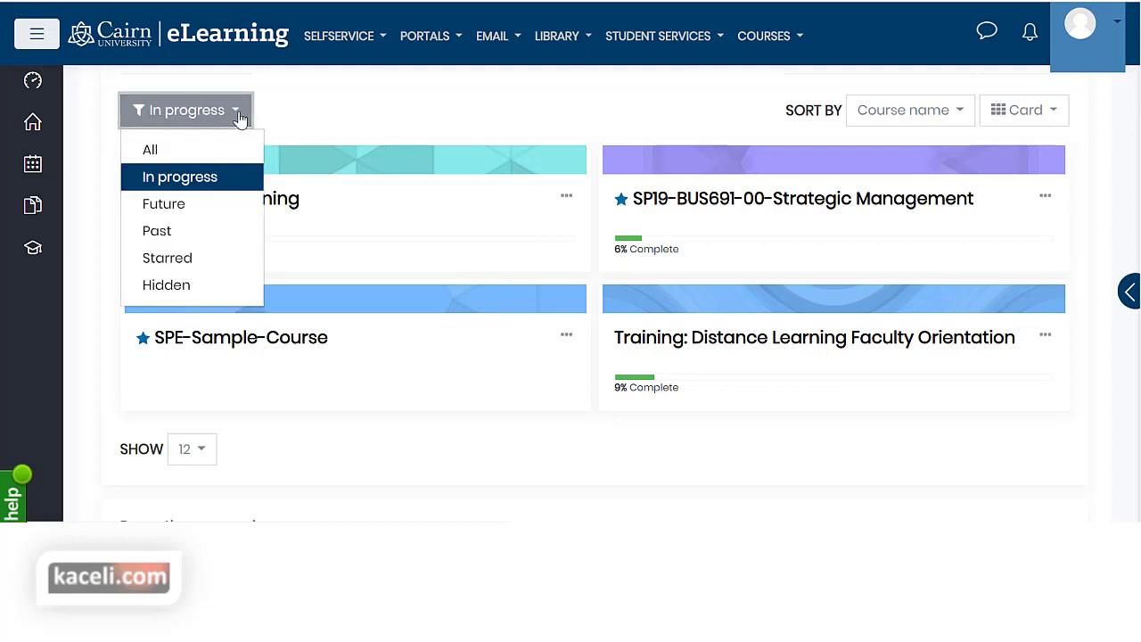
pyautogui.click(168, 258)
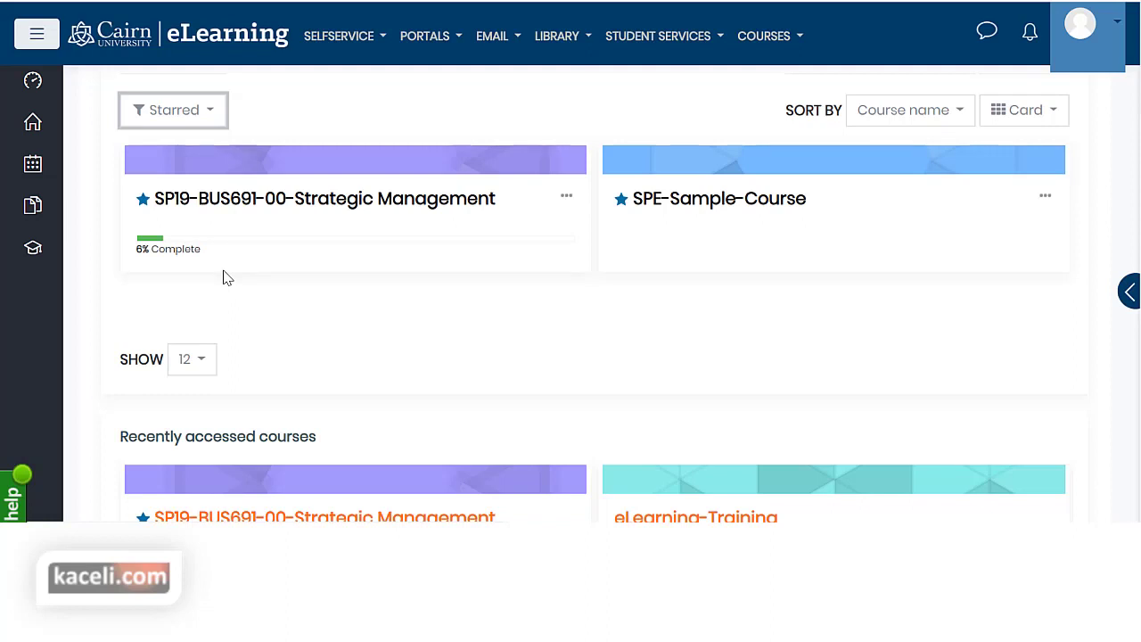
# Step: Switch the Course overview filter from Starred back to In progress
pyautogui.click(209, 117)
pyautogui.click(186, 178)
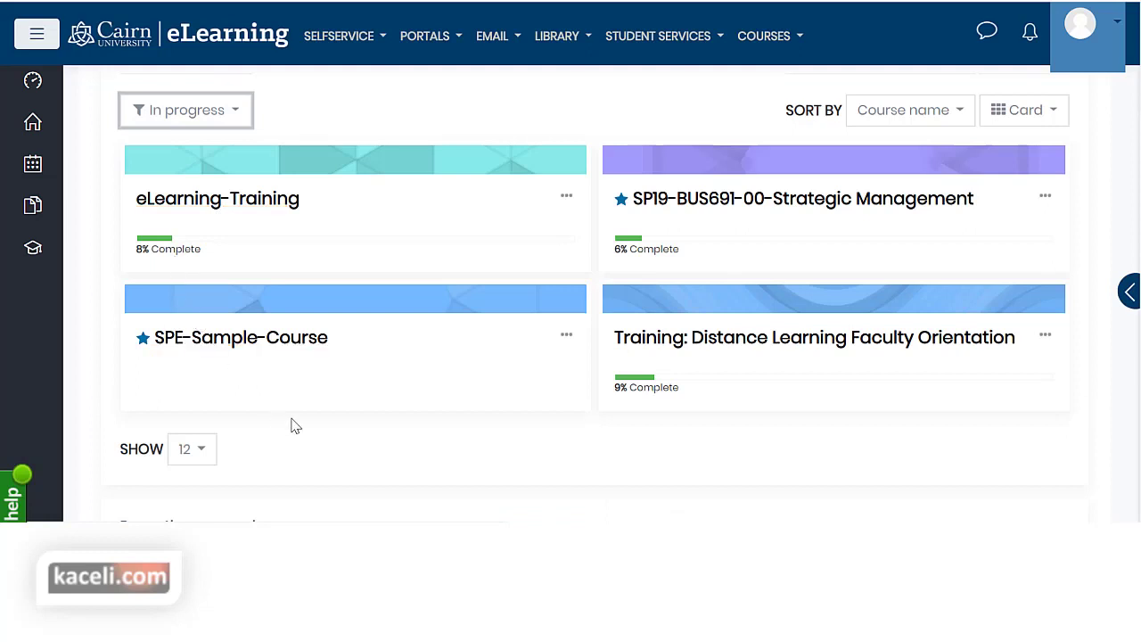
pyautogui.click(213, 451)
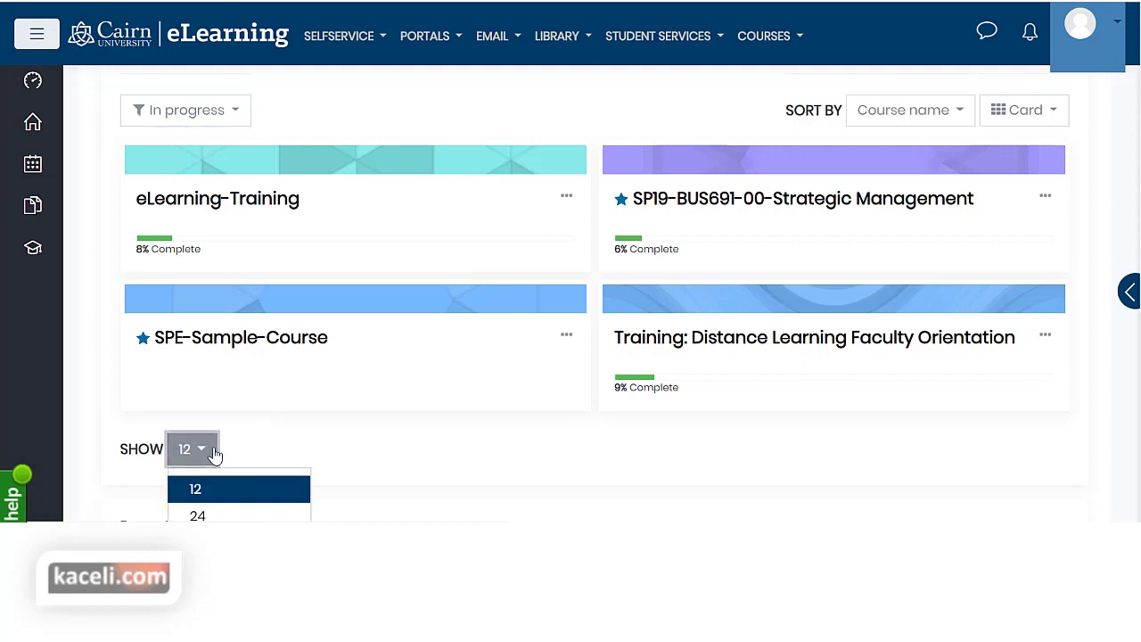
pyautogui.scroll(-1, 329, 461)
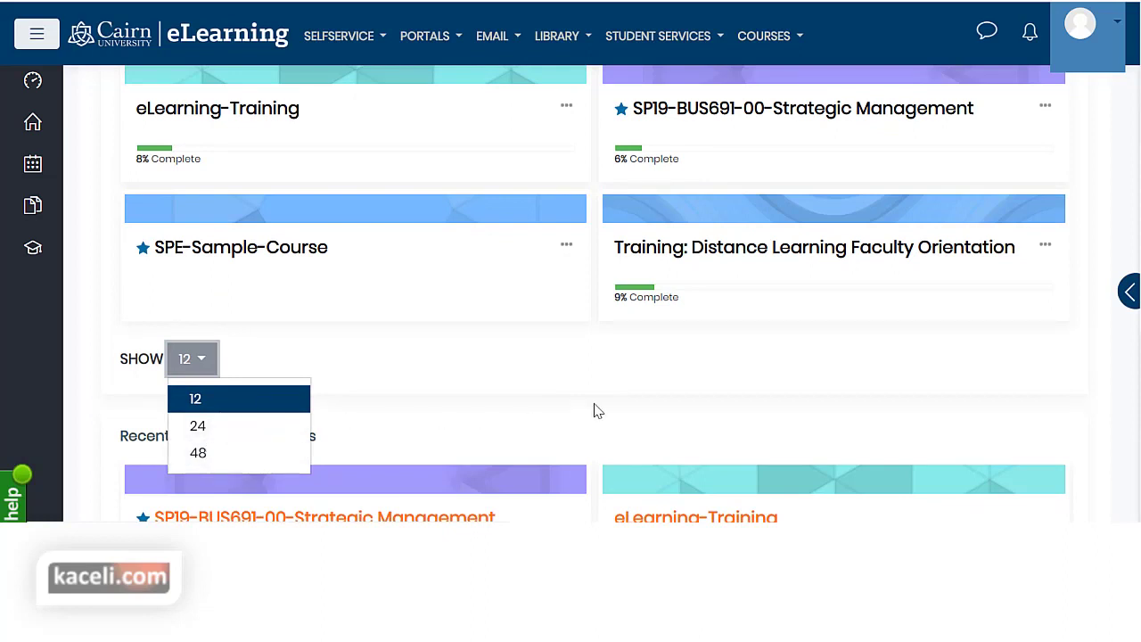
pyautogui.click(965, 380)
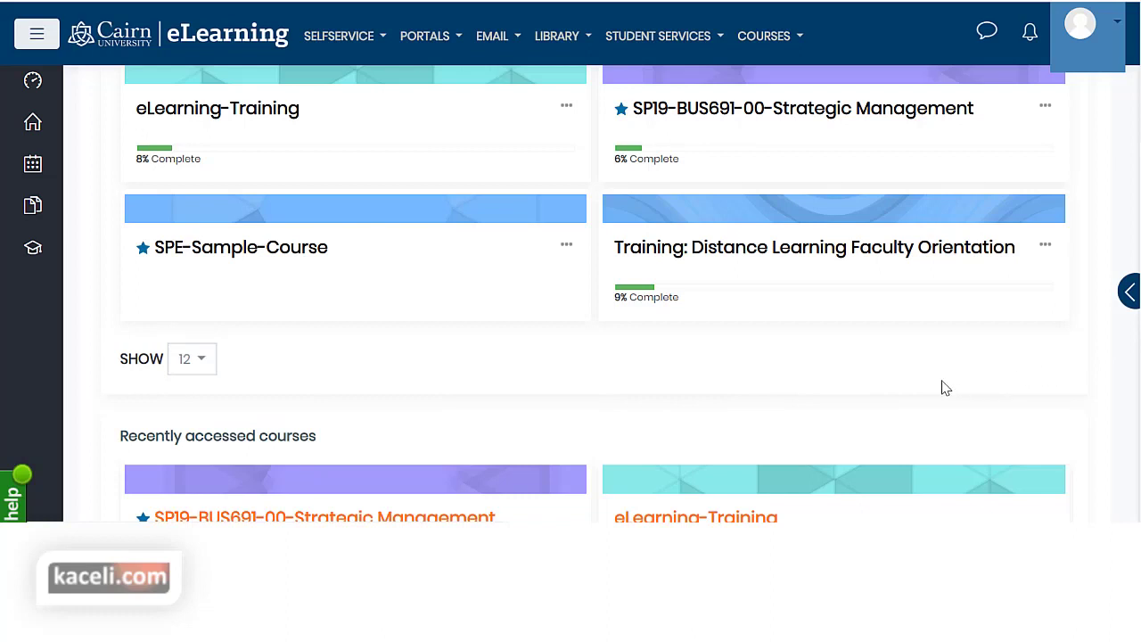
pyautogui.scroll(1, 908, 388)
pyautogui.scroll(3, 905, 388)
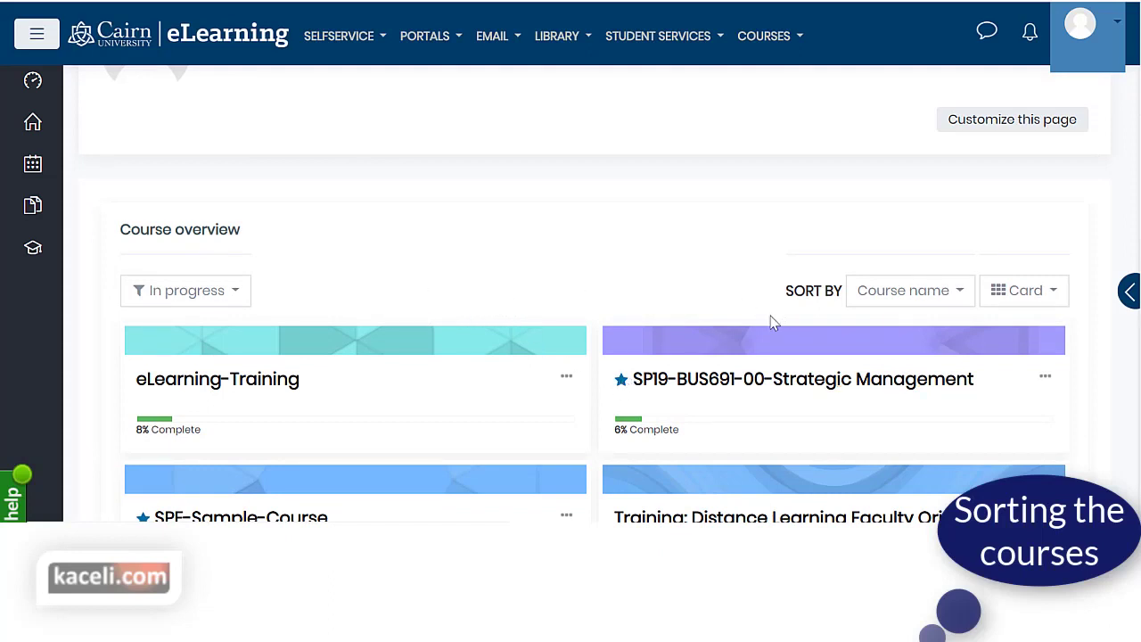
# Step: Sort the In progress courses by Last accessed, putting Strategic Management first
pyautogui.click(959, 302)
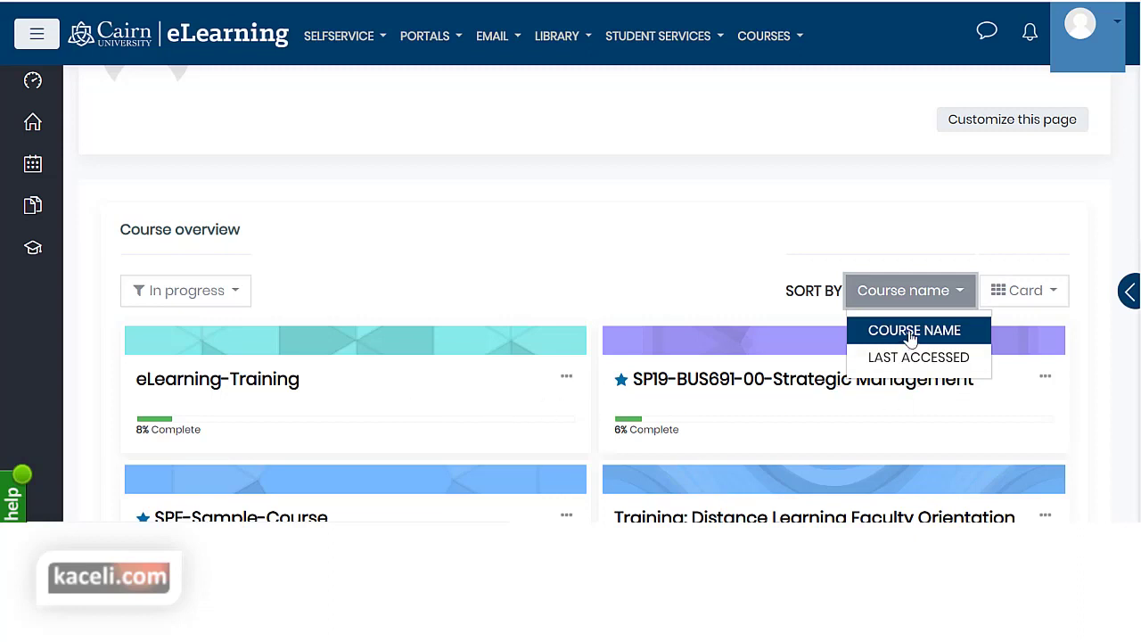
pyautogui.click(901, 356)
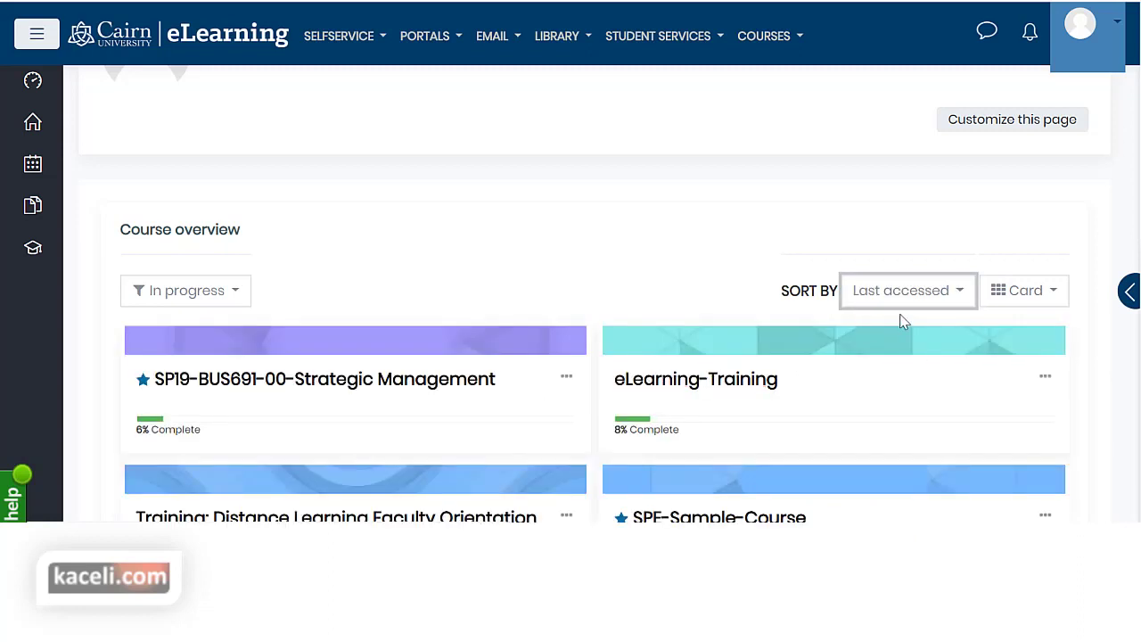
pyautogui.click(916, 303)
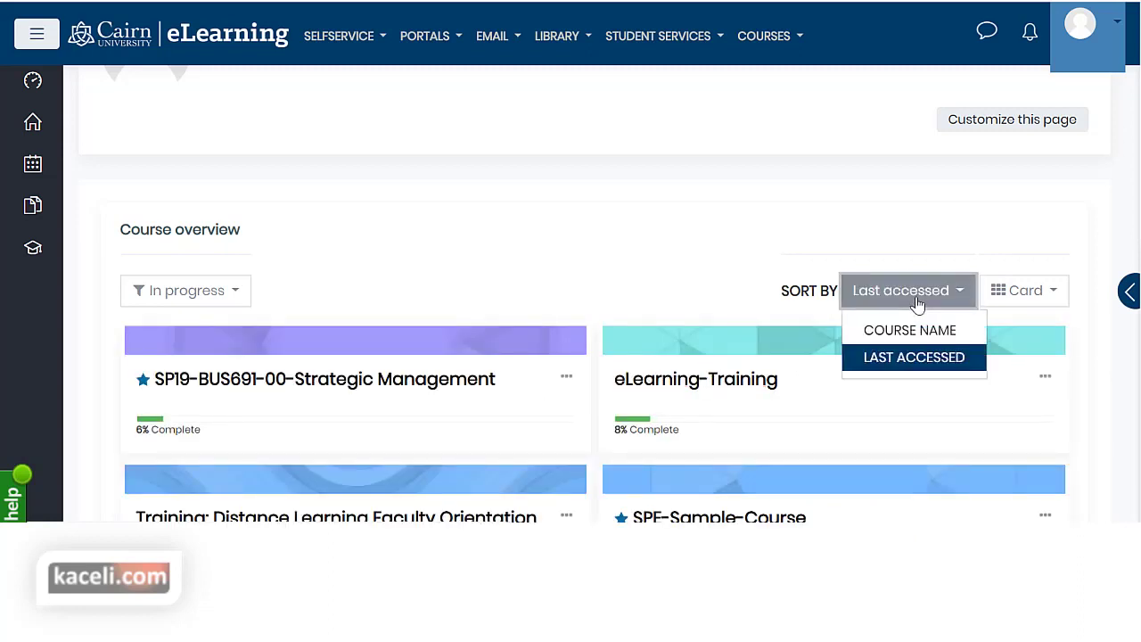
# Step: Keep the Last accessed sort and switch the Course overview to the List layout
pyautogui.click(996, 259)
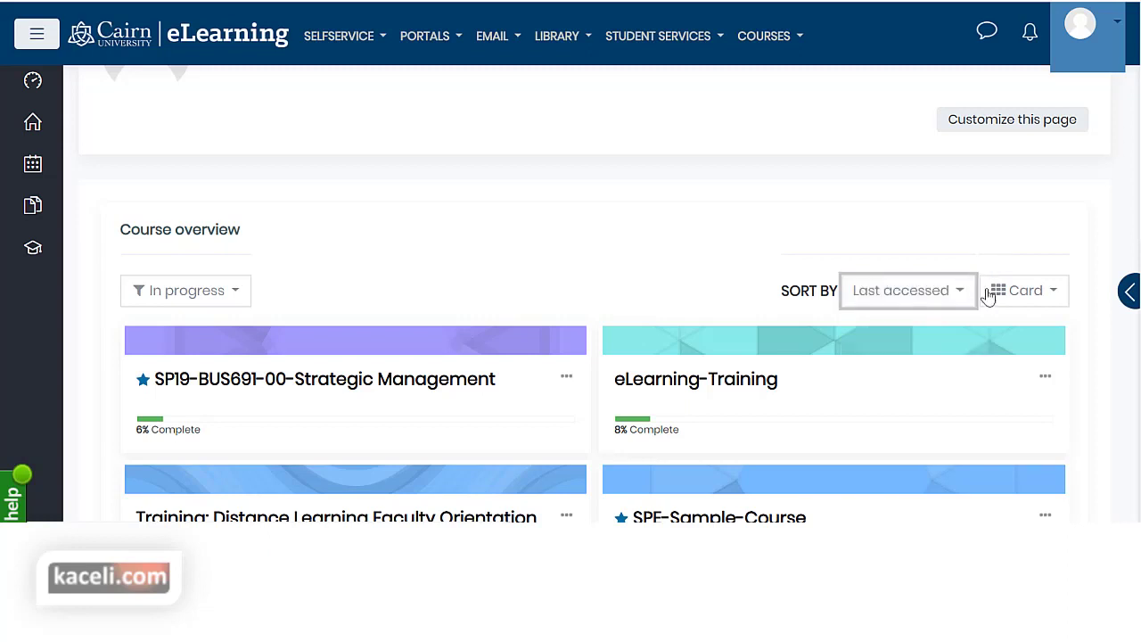
pyautogui.click(1052, 297)
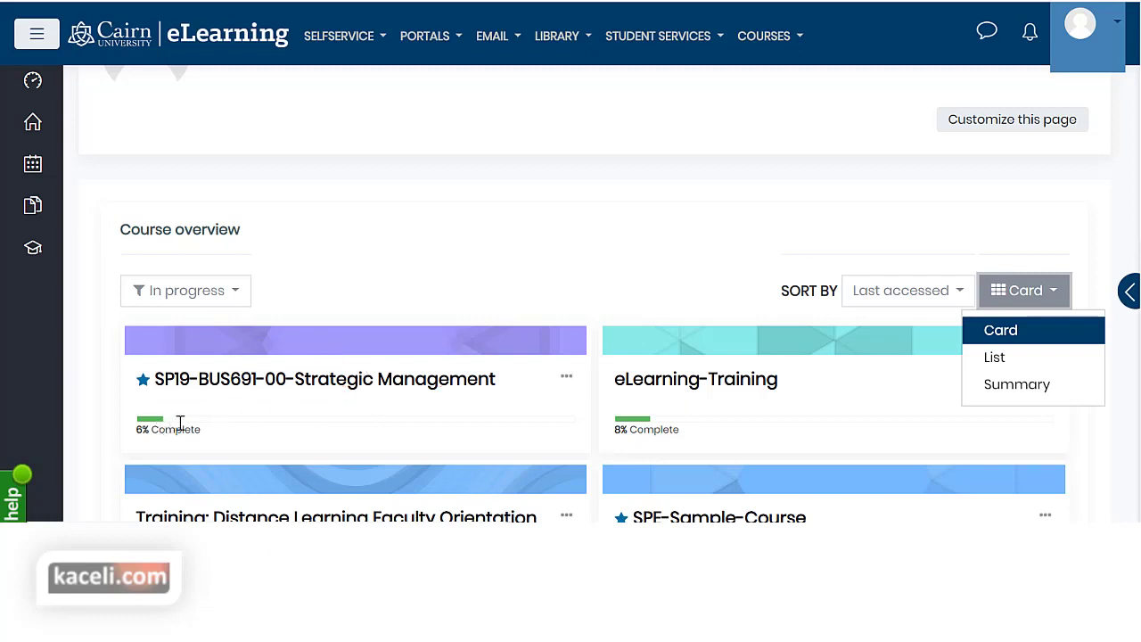
pyautogui.moveTo(214, 436); pyautogui.dragTo(135, 430)
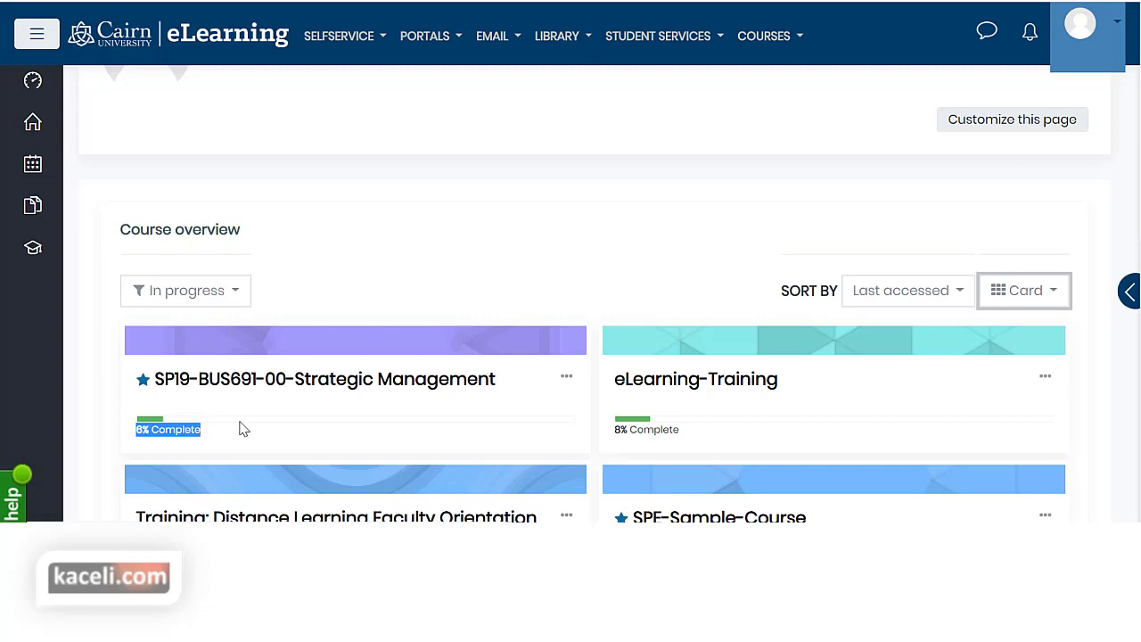
pyautogui.click(1040, 301)
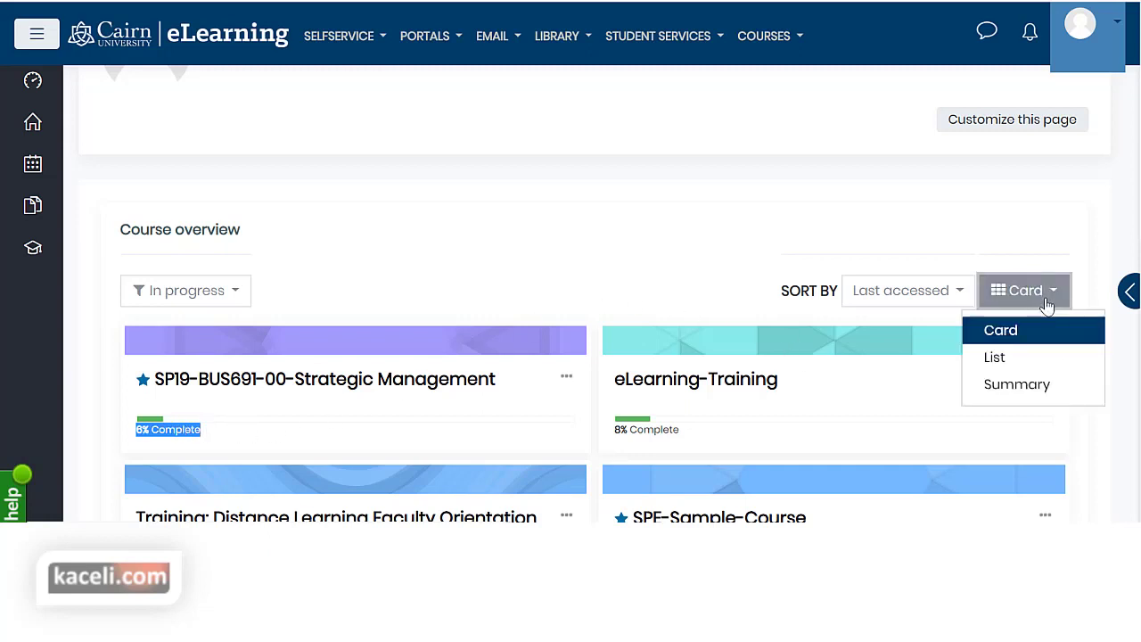
pyautogui.click(994, 360)
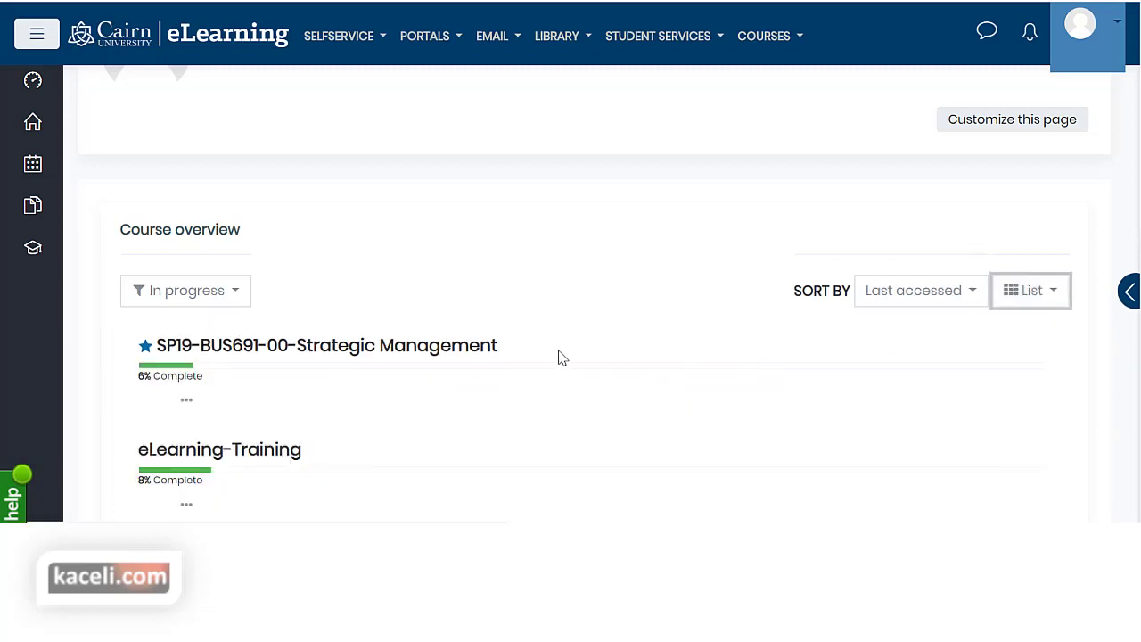
pyautogui.scroll(-2, 560, 352)
pyautogui.scroll(-2, 236, 330)
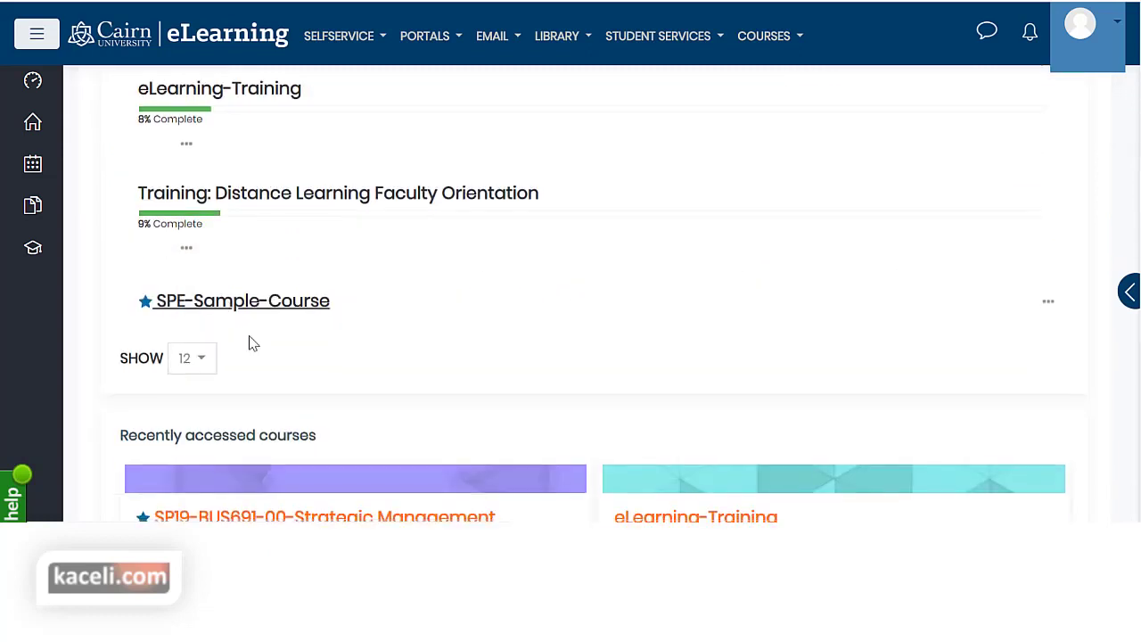
pyautogui.scroll(3, 311, 344)
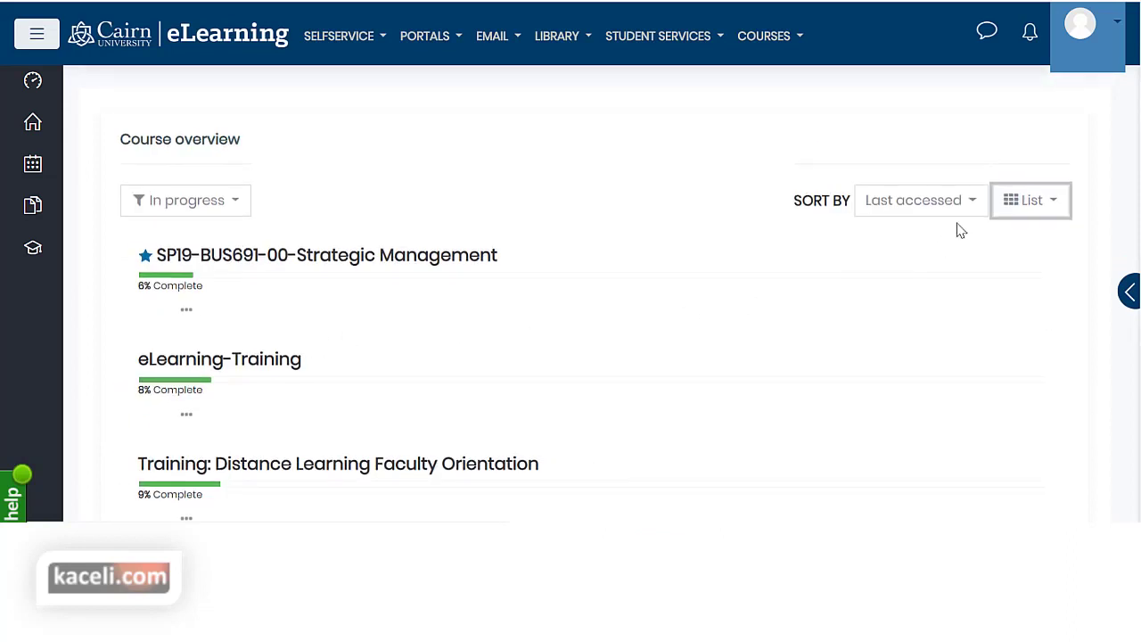
# Step: Switch the Course overview to the Summary layout
pyautogui.click(1048, 223)
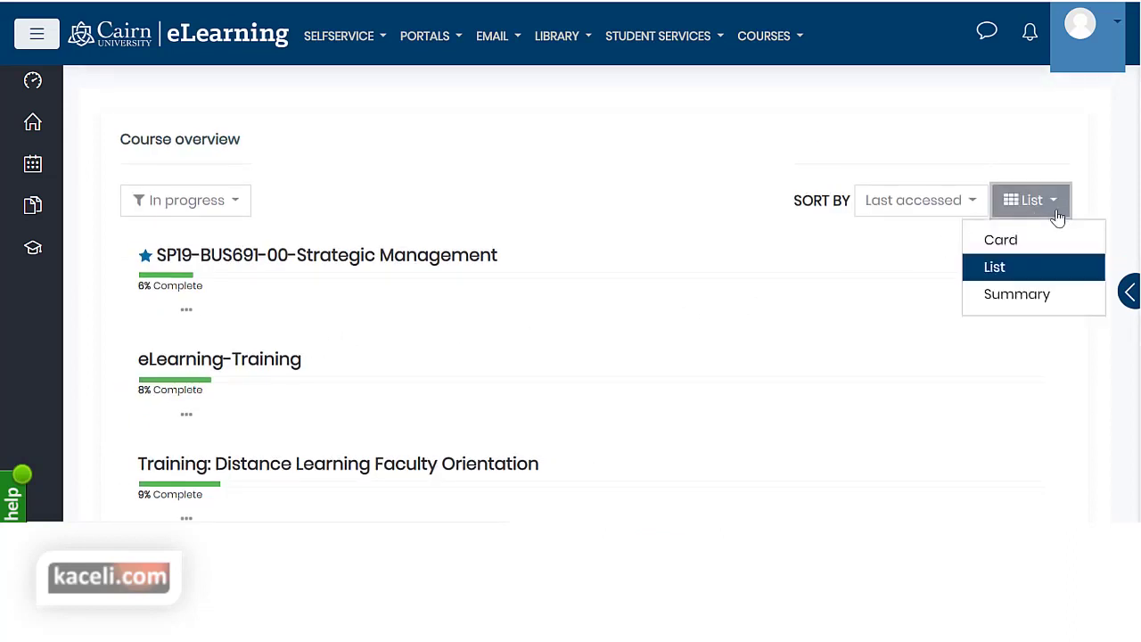
pyautogui.click(1010, 301)
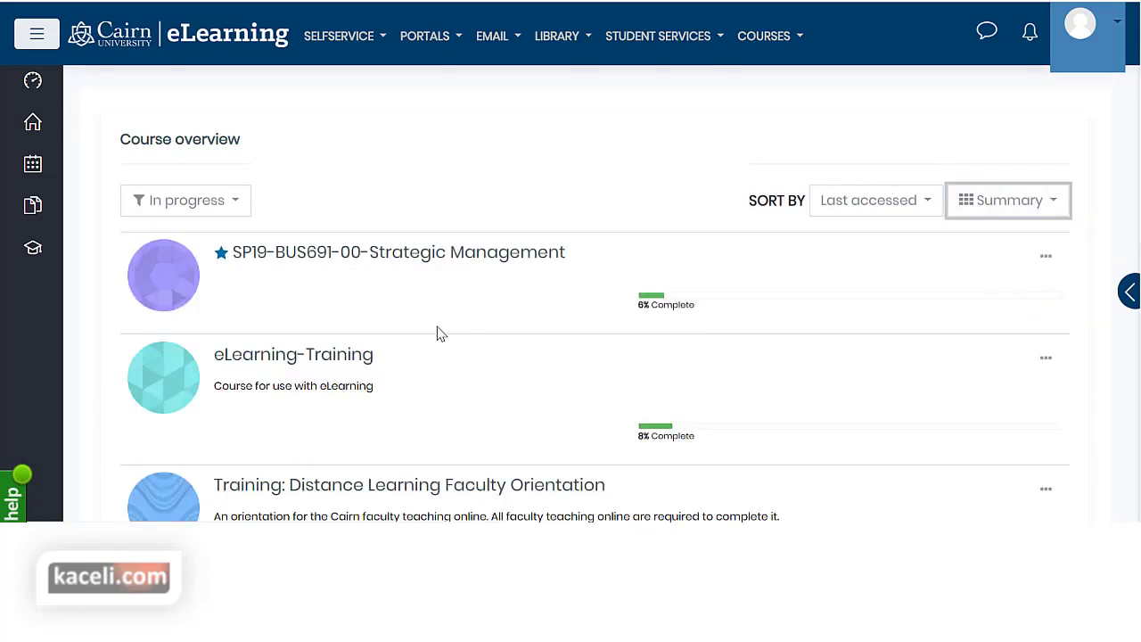
pyautogui.scroll(-1, 405, 356)
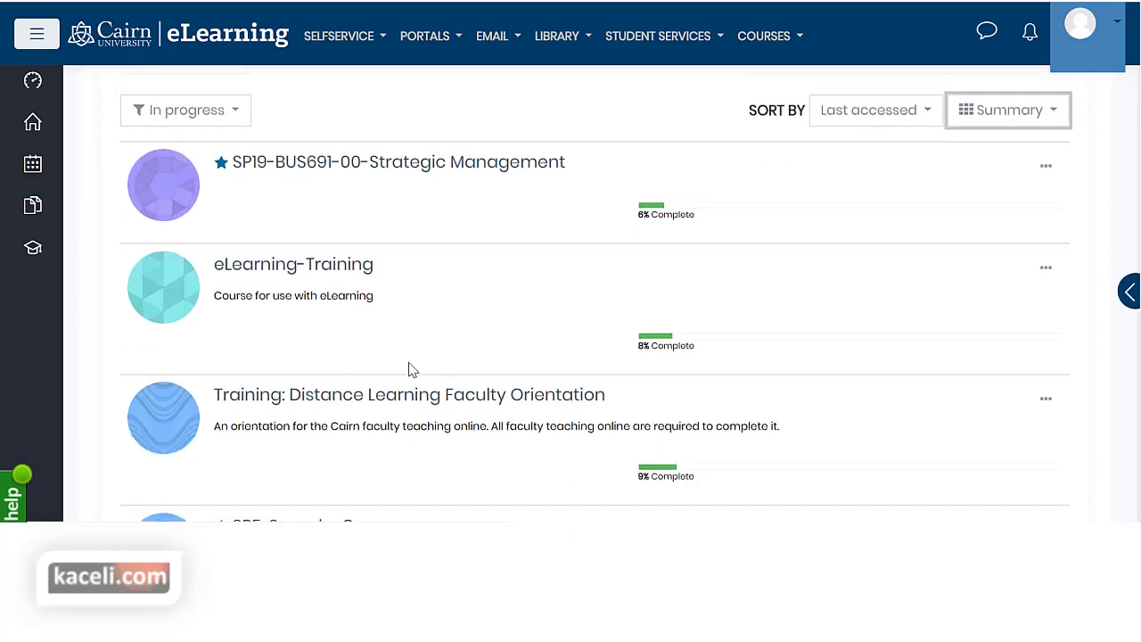
pyautogui.scroll(-2, 411, 369)
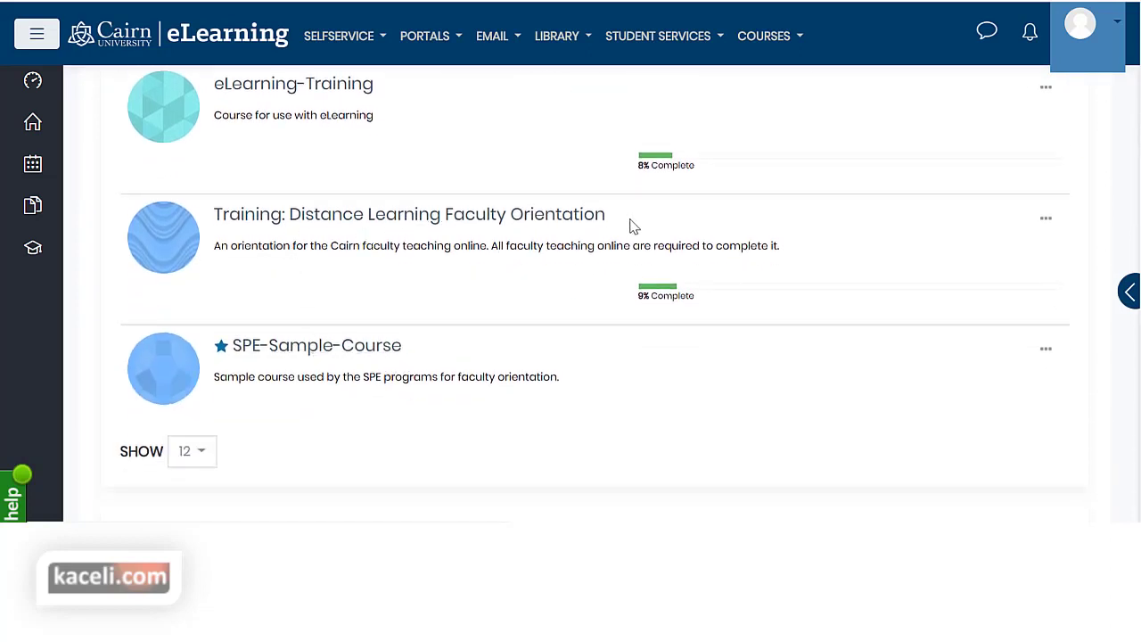
# Step: Highlight a course's title and description text, then switch the layout to Card
pyautogui.moveTo(630, 225); pyautogui.dragTo(222, 217)
pyautogui.click(701, 247)
pyautogui.moveTo(781, 246); pyautogui.dragTo(214, 252)
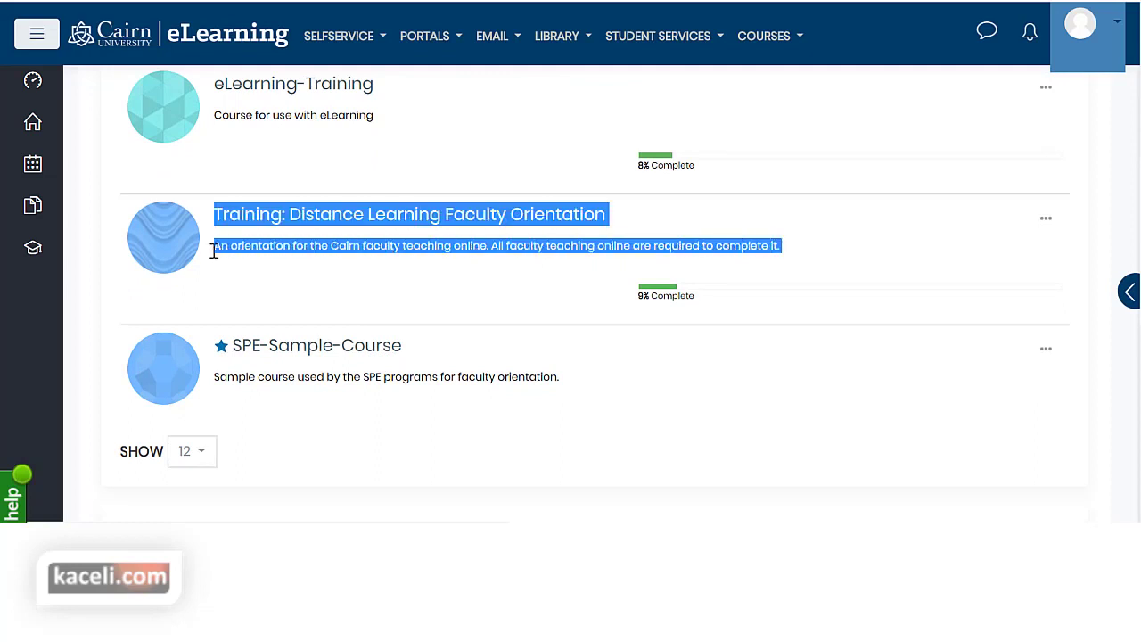
pyautogui.click(366, 269)
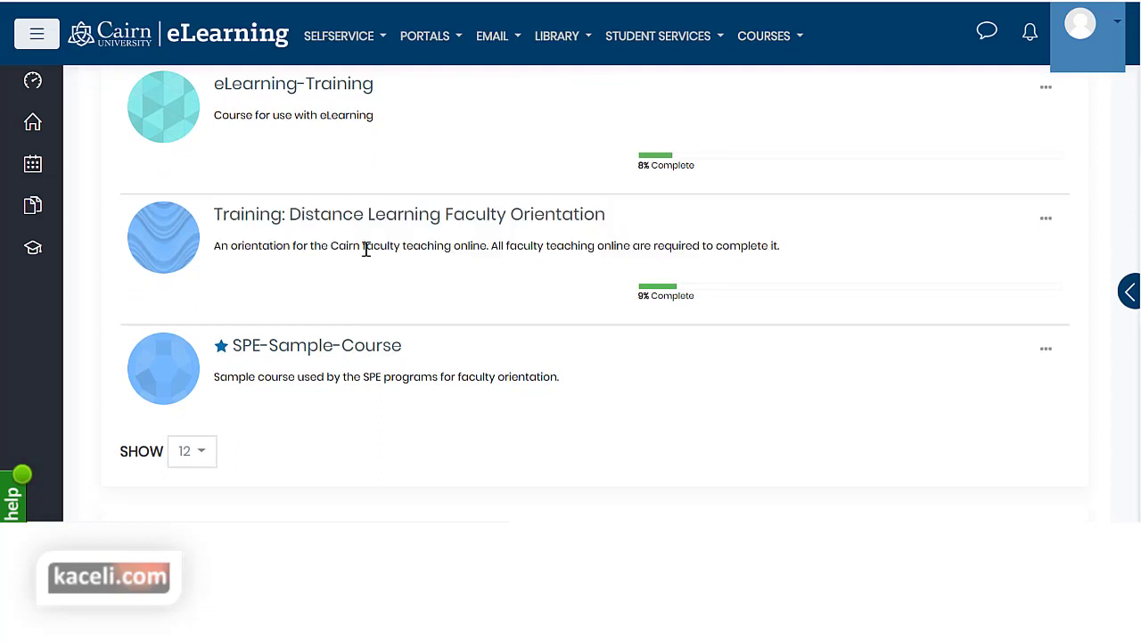
pyautogui.moveTo(215, 249); pyautogui.dragTo(795, 257)
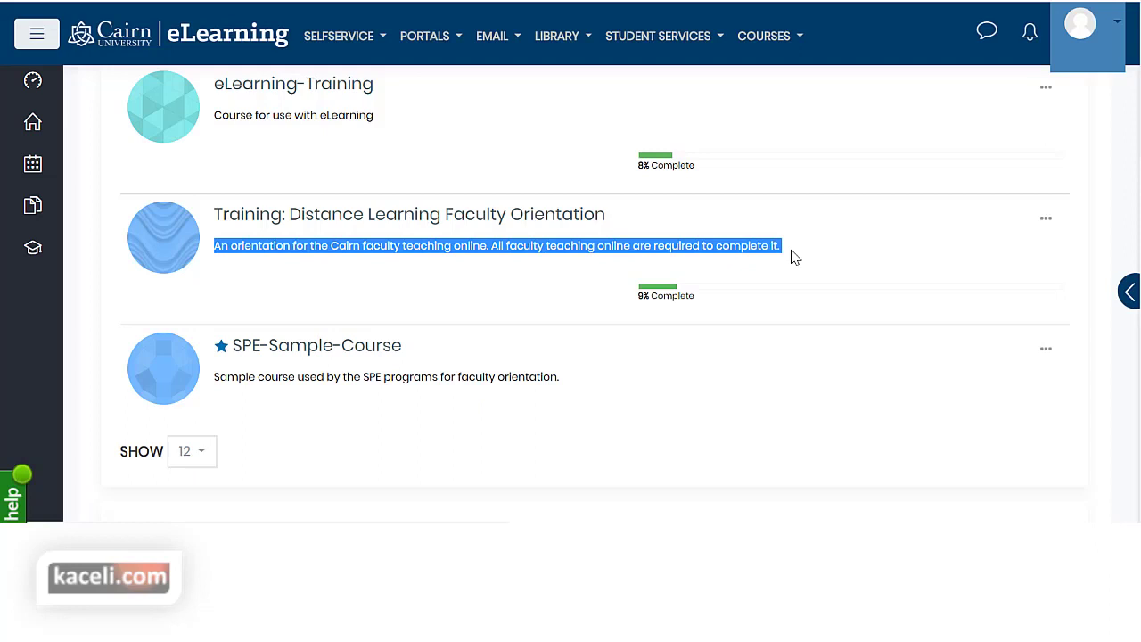
pyautogui.scroll(5, 538, 333)
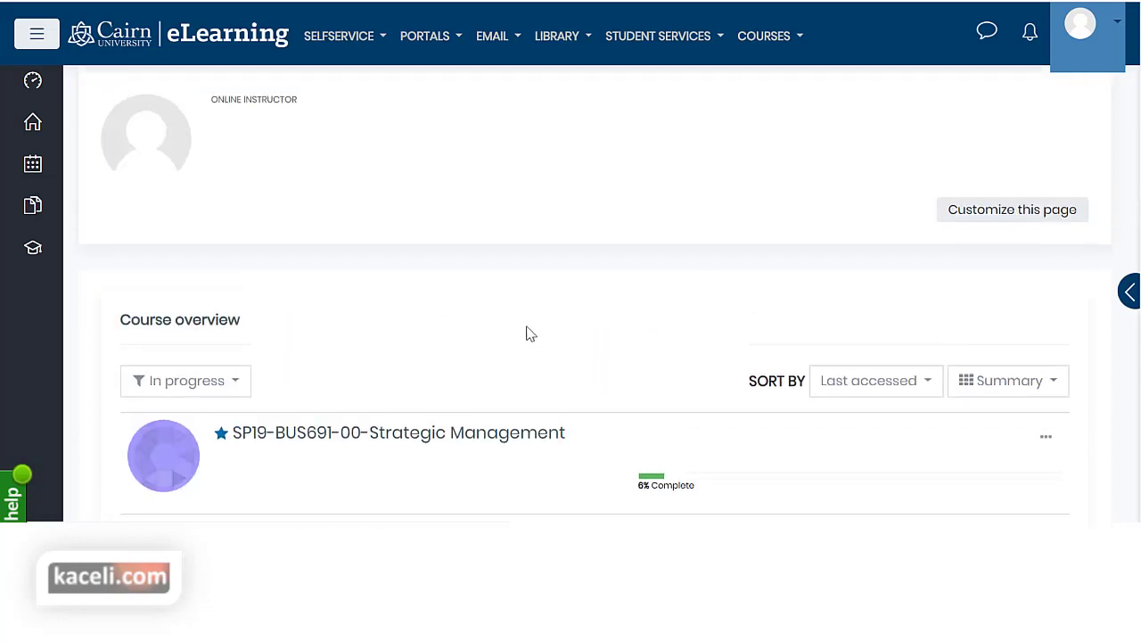
pyautogui.scroll(-1, 598, 371)
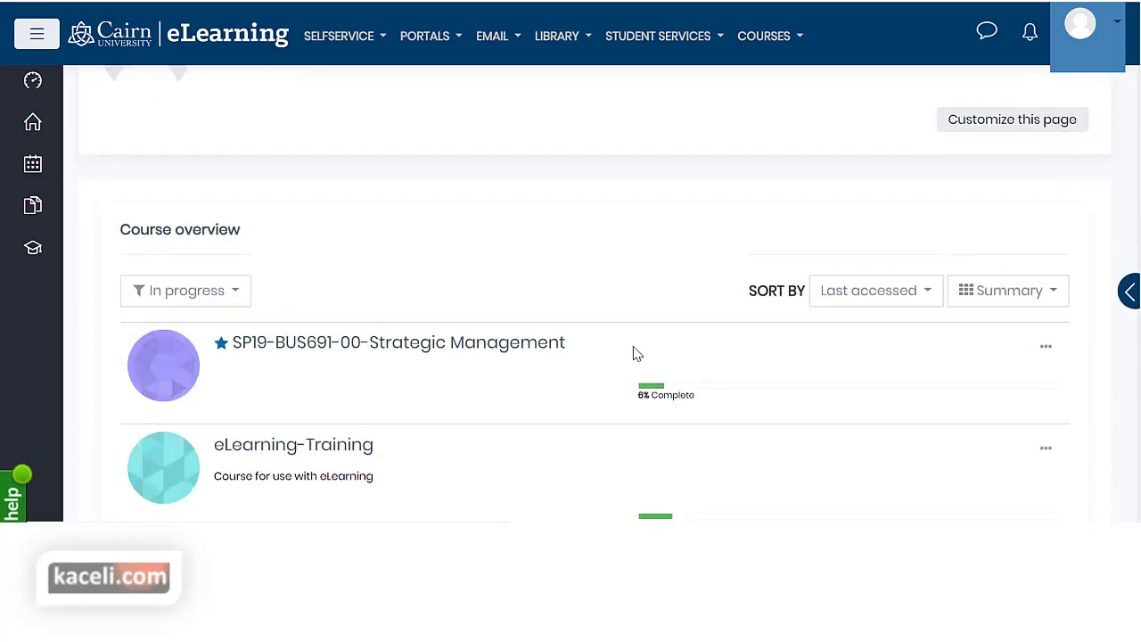
pyautogui.click(1023, 301)
pyautogui.click(996, 333)
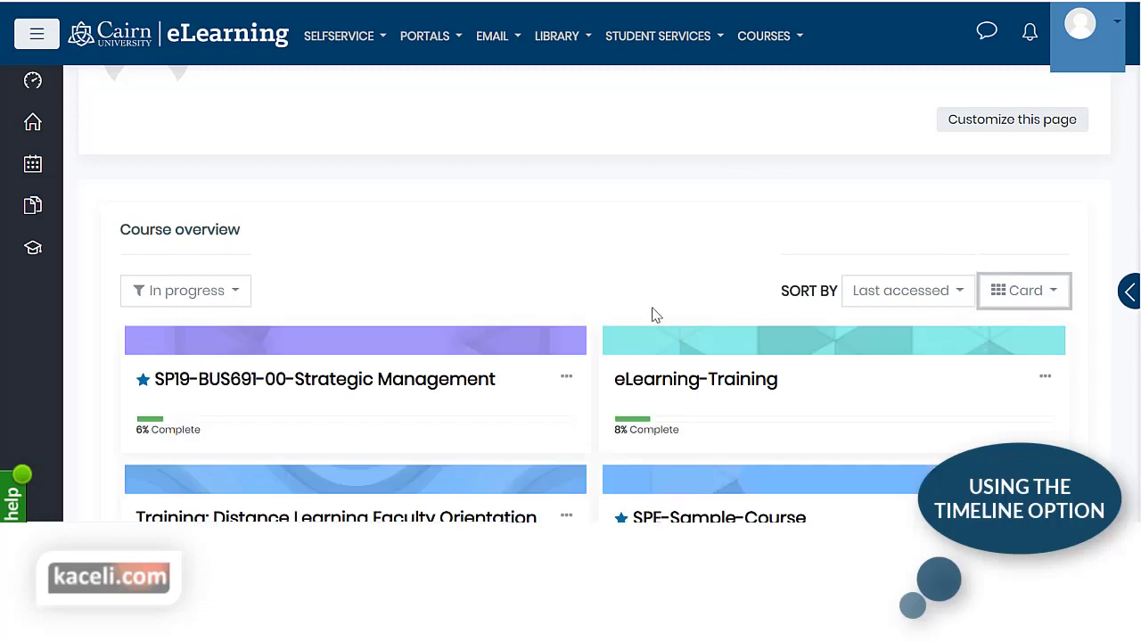
# Step: Open the Timeline and Calendar drawer and view its due-date and sort choices without changing them
pyautogui.click(1126, 303)
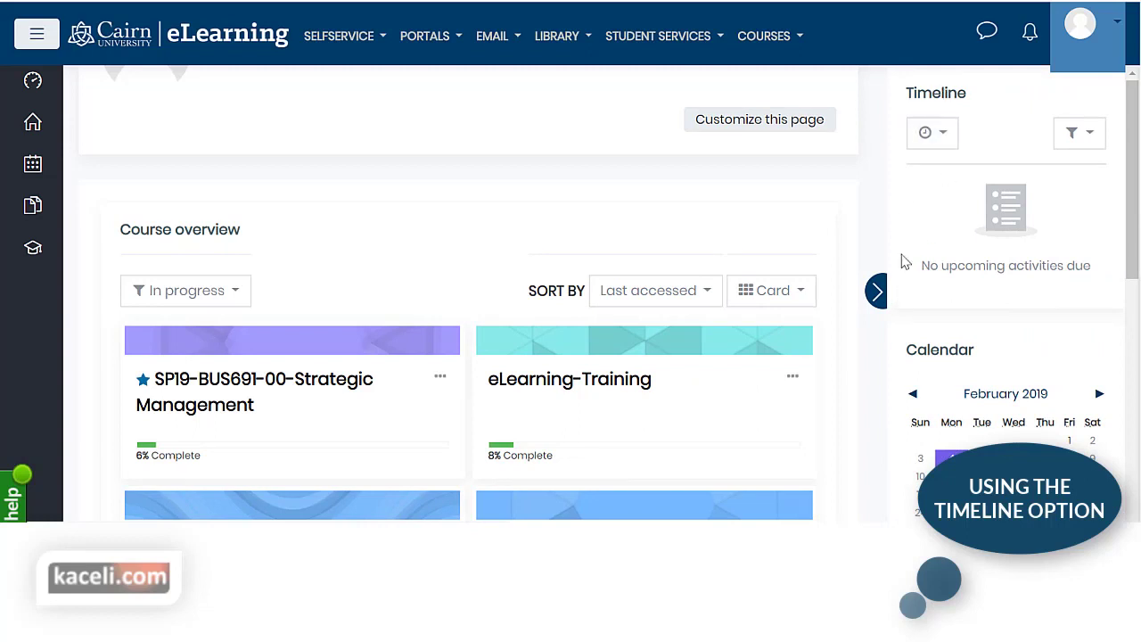
pyautogui.click(948, 143)
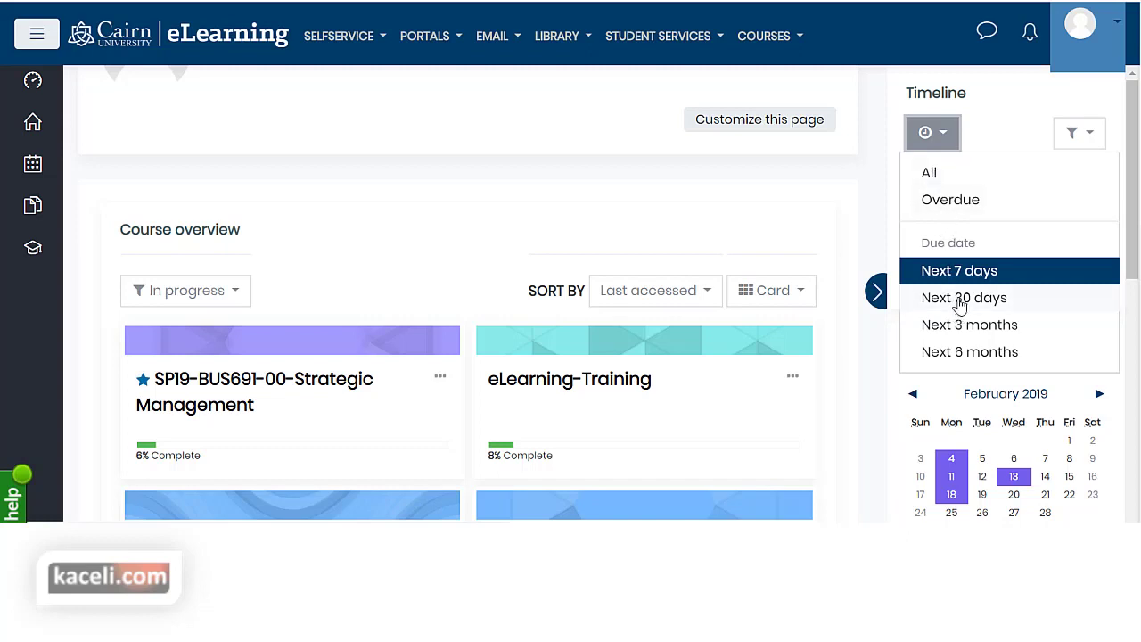
pyautogui.click(885, 217)
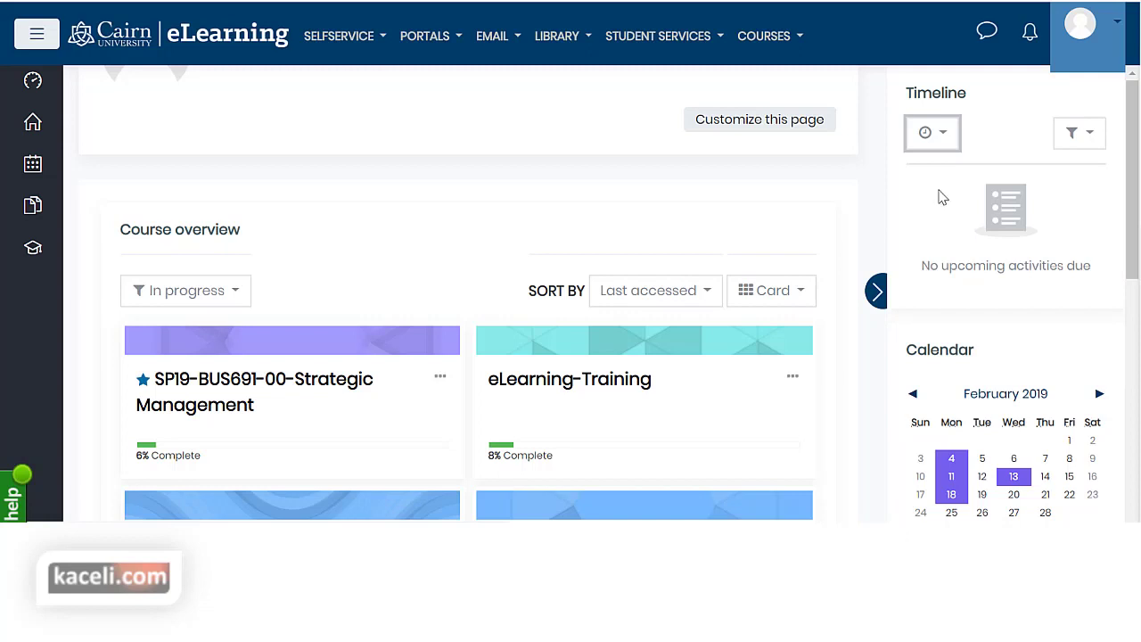
pyautogui.click(1092, 142)
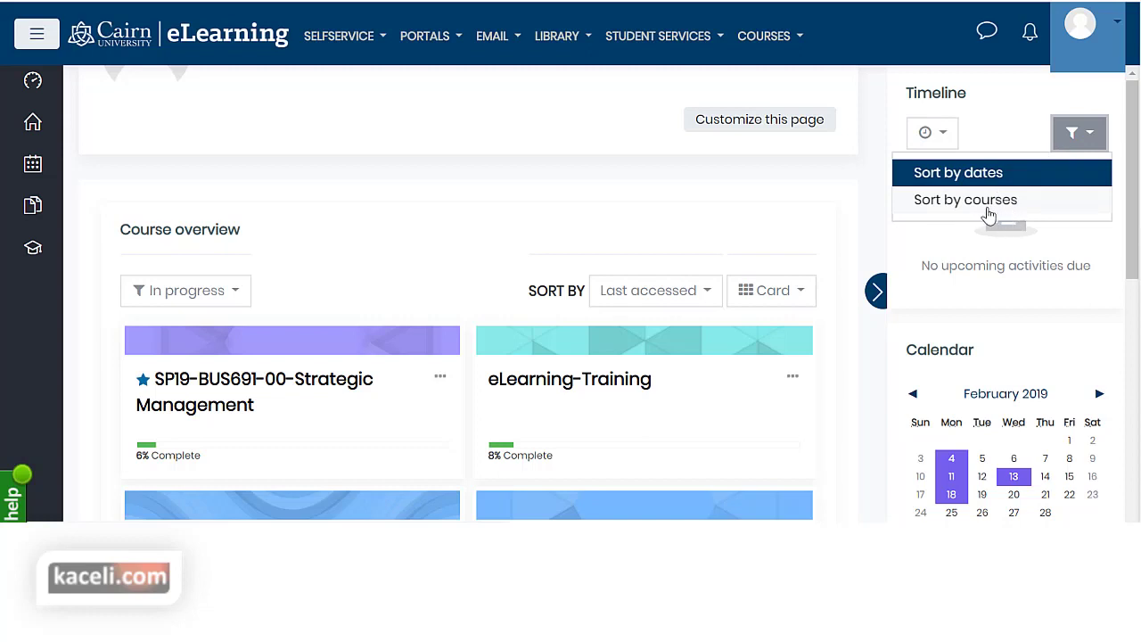
pyautogui.click(1048, 344)
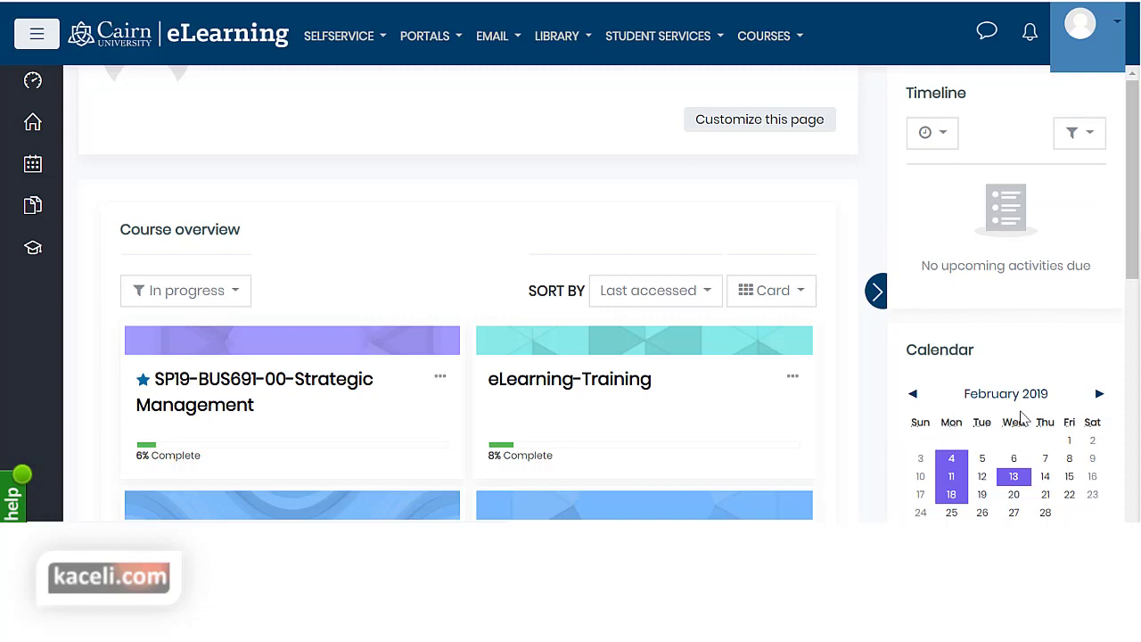
pyautogui.scroll(-2, 1023, 419)
pyautogui.moveTo(957, 281)
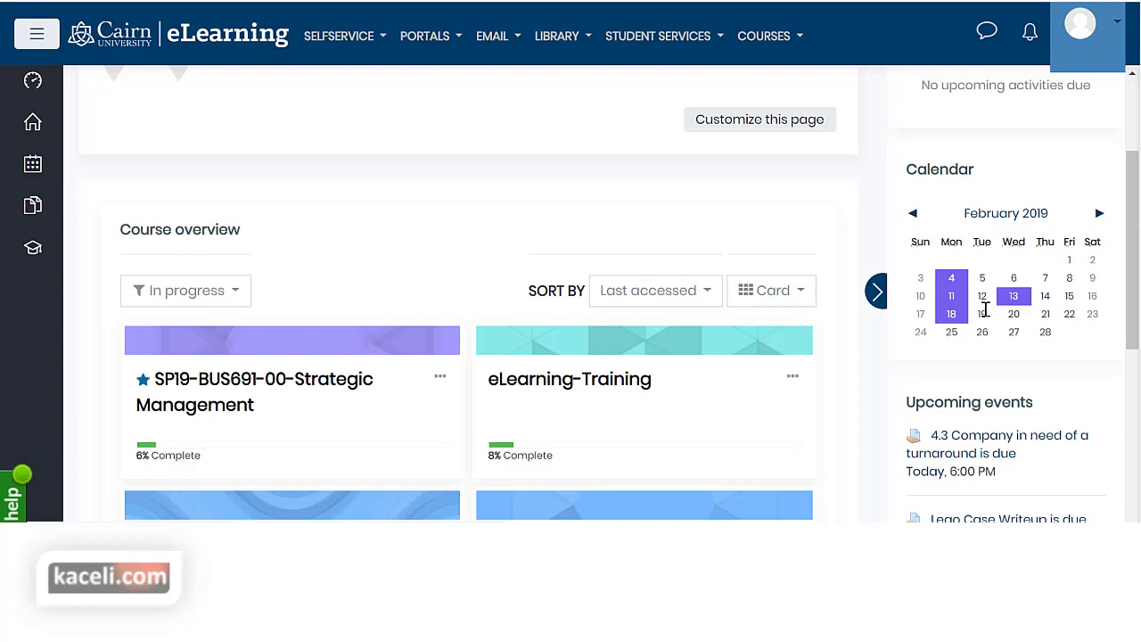
pyautogui.scroll(2, 954, 334)
pyautogui.scroll(-5, 363, 262)
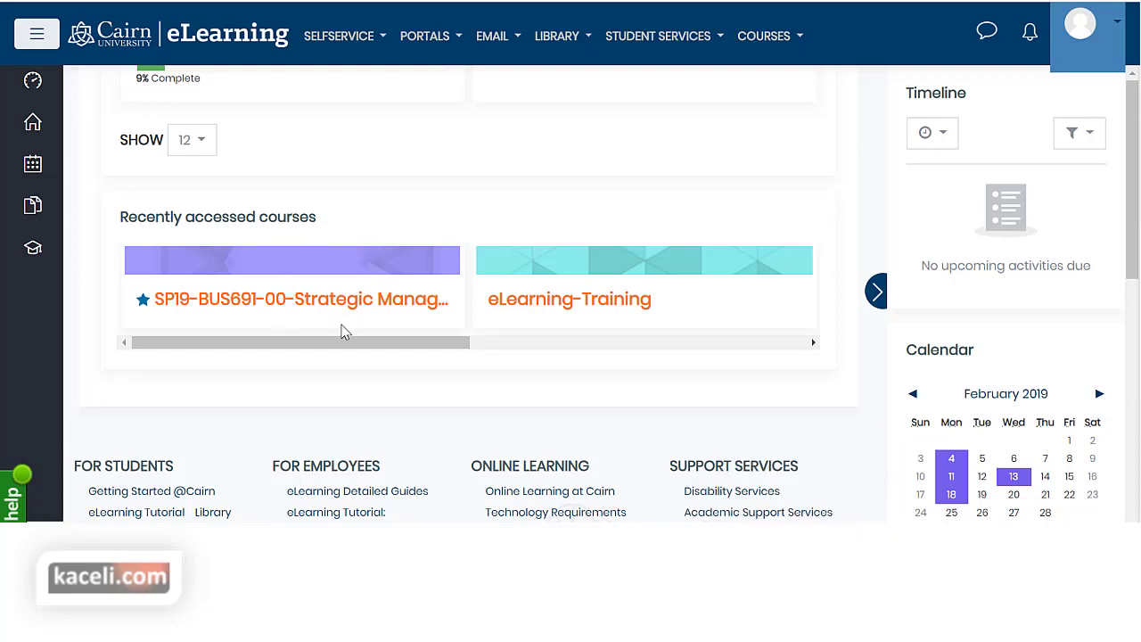
pyautogui.moveTo(389, 351); pyautogui.dragTo(234, 353)
pyautogui.scroll(3, 387, 355)
pyautogui.scroll(4, 387, 355)
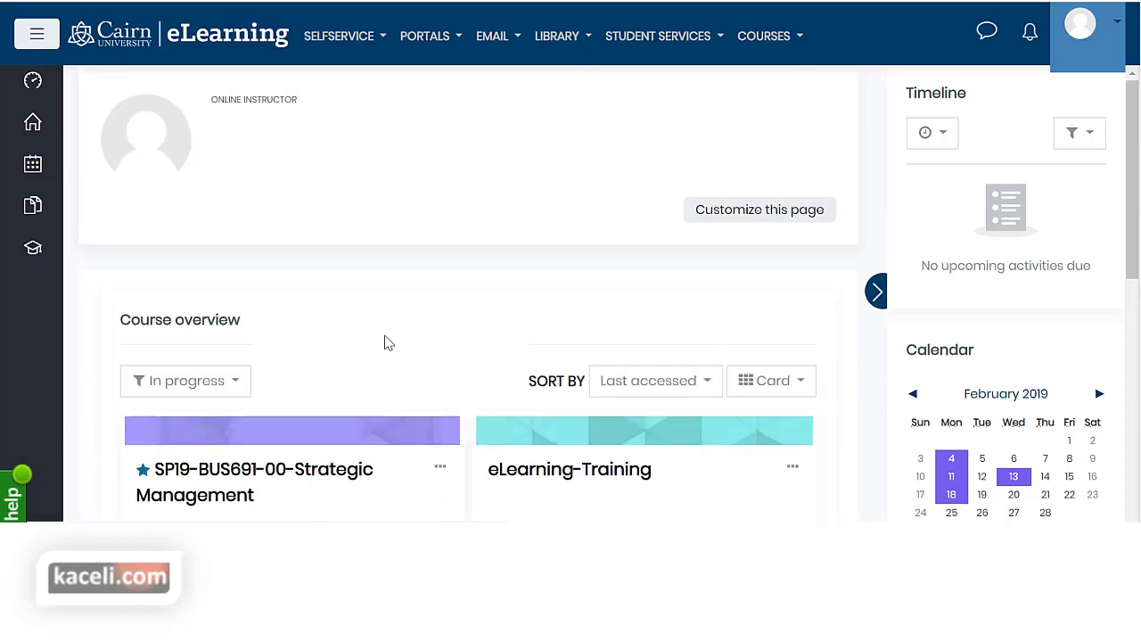
# Step: Enter customization mode and drag the Recently accessed courses block above Course overview
pyautogui.click(758, 219)
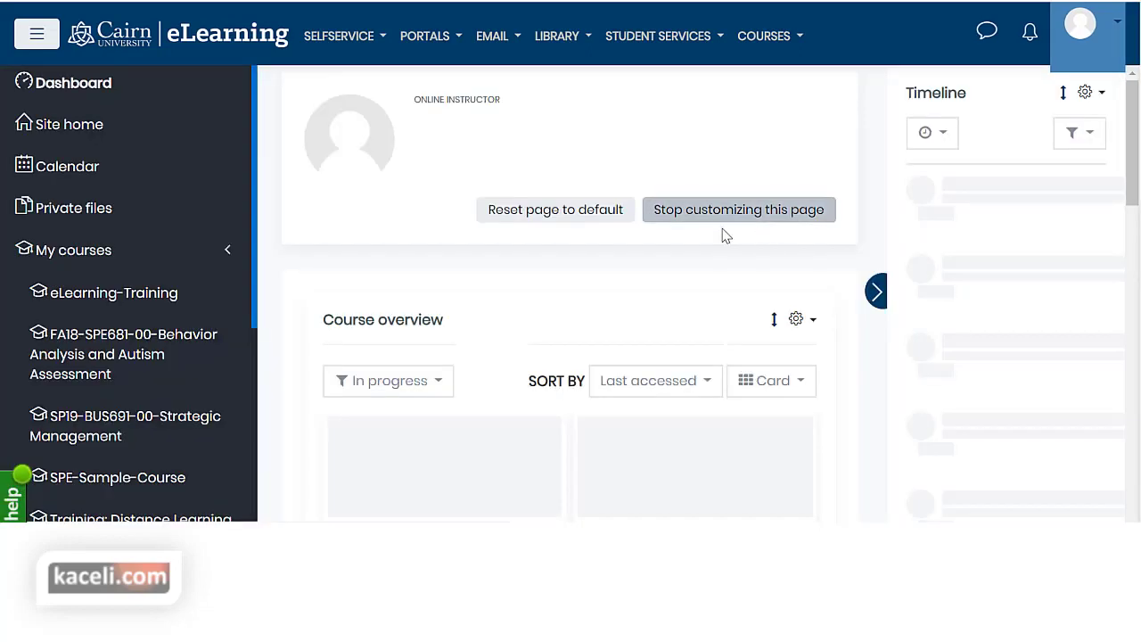
pyautogui.scroll(-5, 574, 356)
pyautogui.scroll(-5, 589, 361)
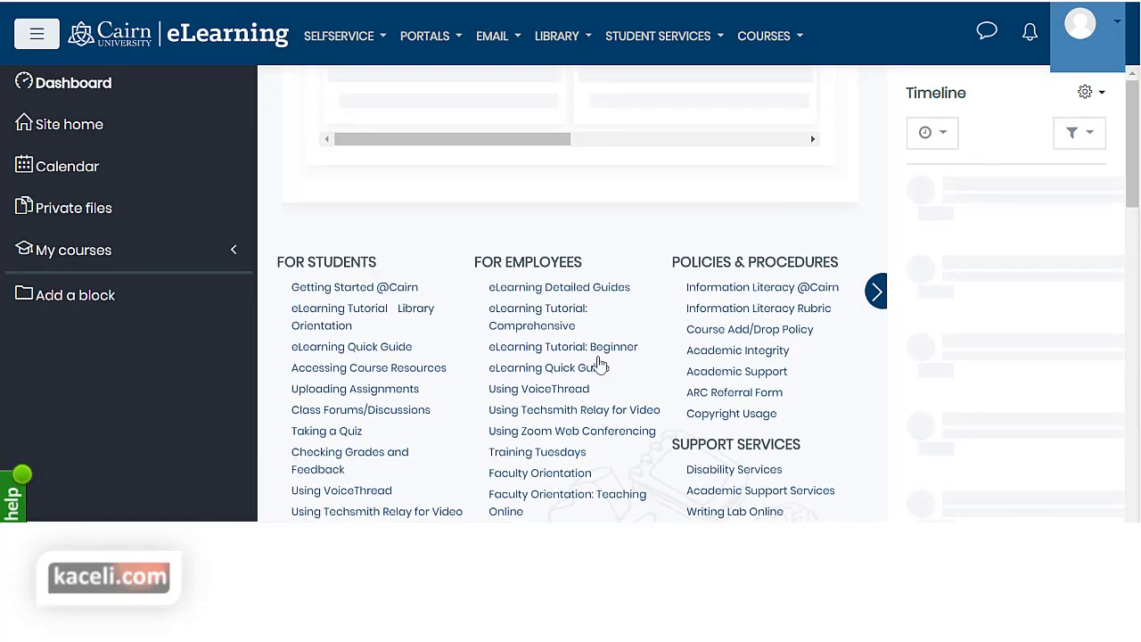
pyautogui.scroll(3, 604, 357)
pyautogui.scroll(3, 581, 349)
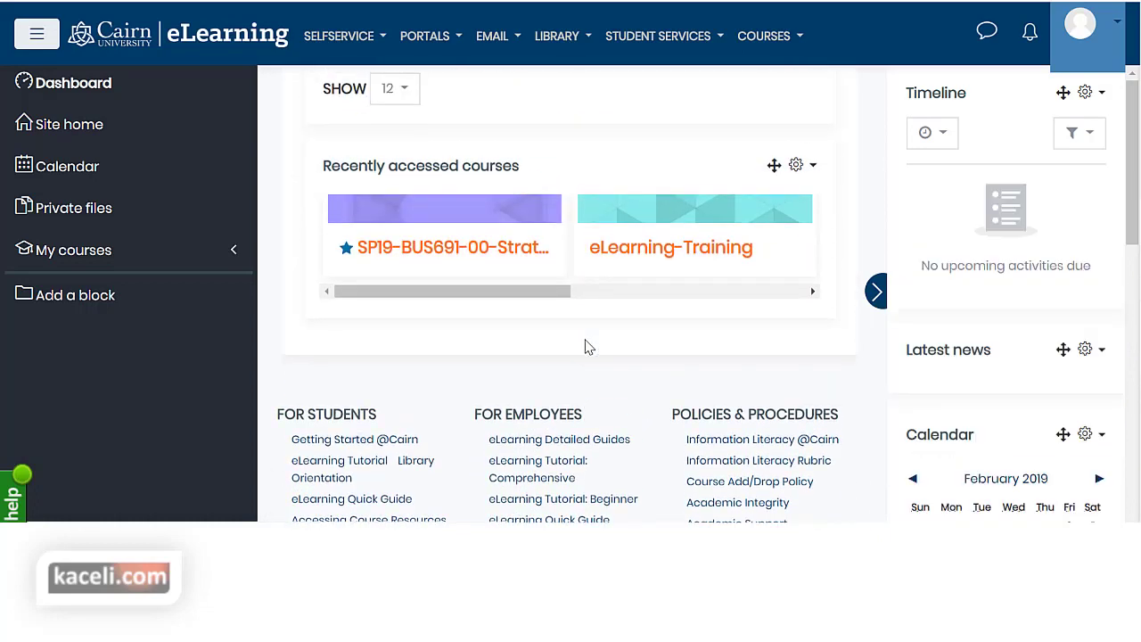
pyautogui.moveTo(349, 358); pyautogui.dragTo(520, 359)
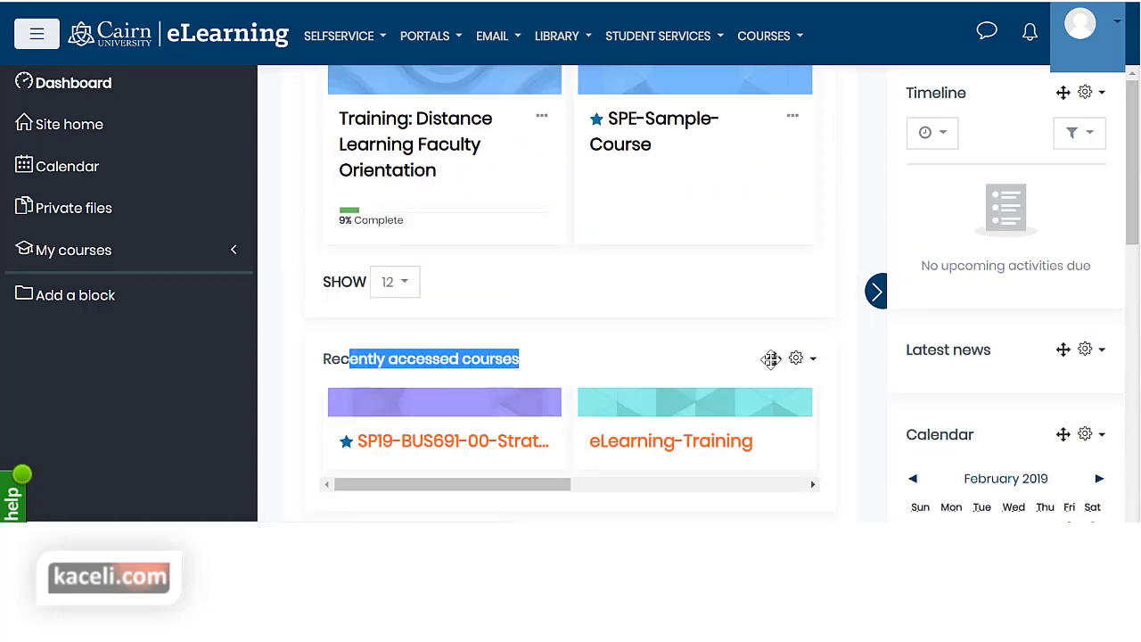
pyautogui.moveTo(773, 359); pyautogui.dragTo(744, 109)
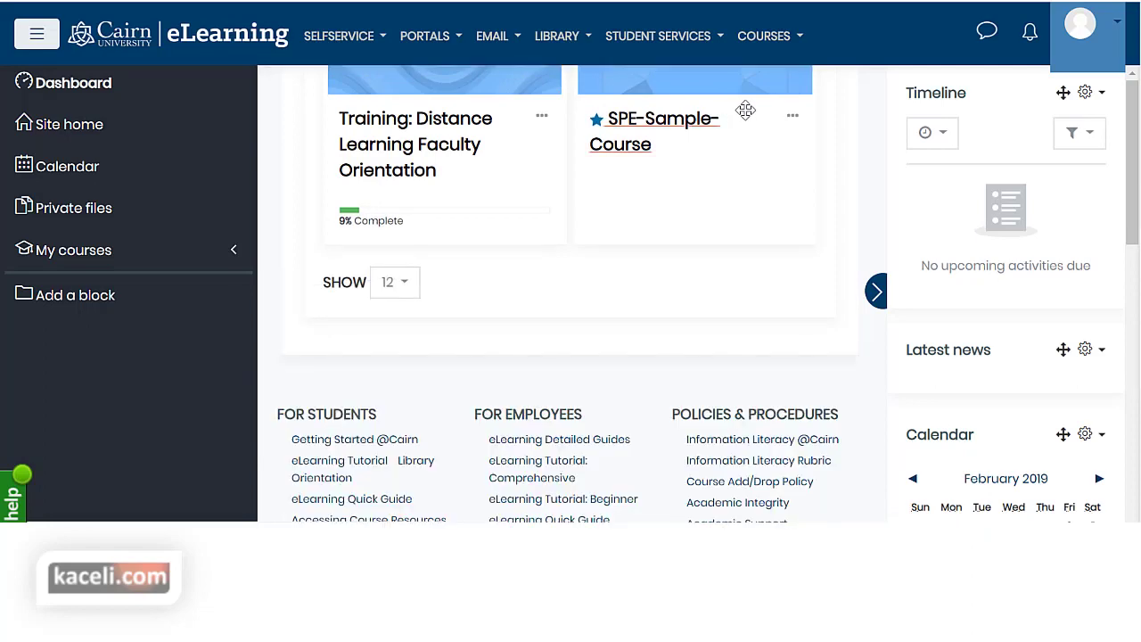
# Step: Stop customizing the dashboard and scroll down to review the new block order
pyautogui.scroll(7, 739, 223)
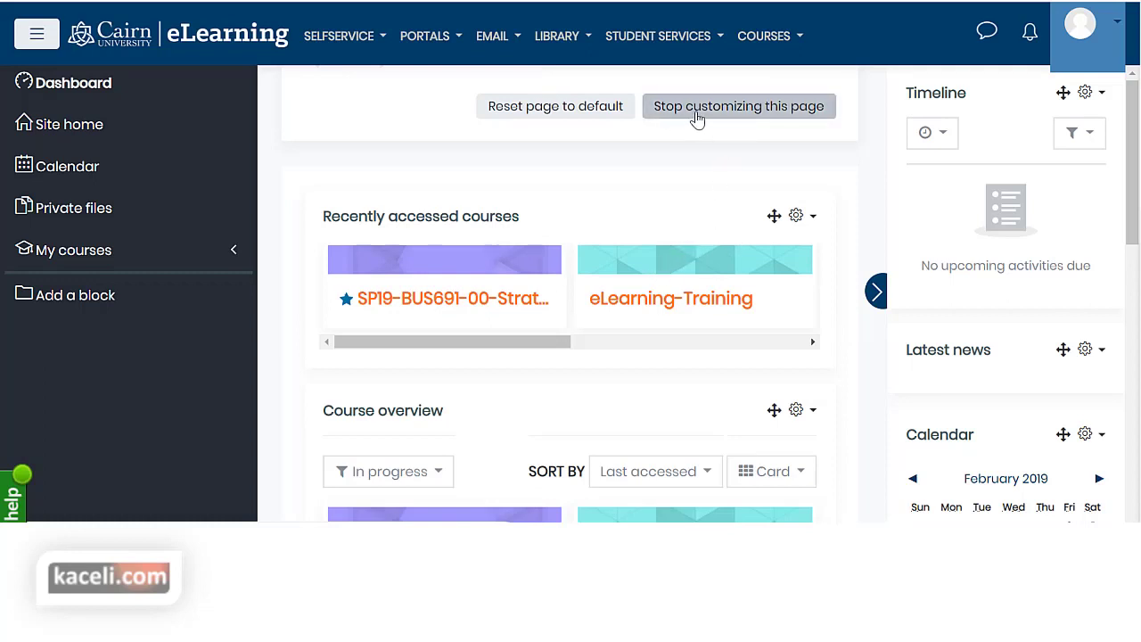
pyautogui.click(693, 121)
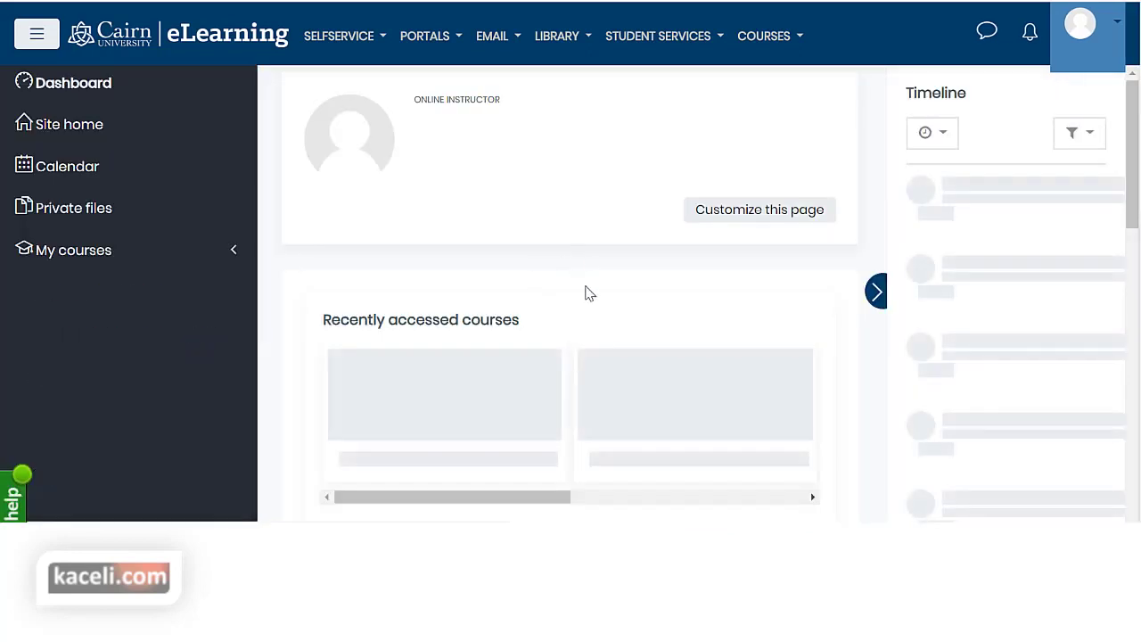
pyautogui.scroll(-1, 548, 330)
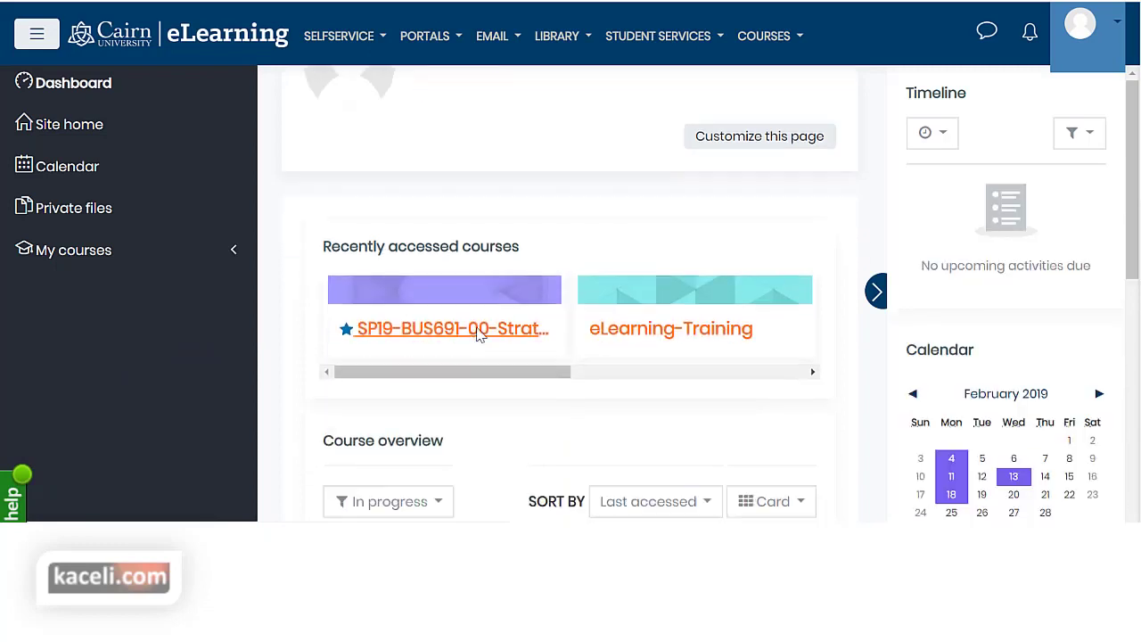
pyautogui.moveTo(544, 365); pyautogui.dragTo(423, 369)
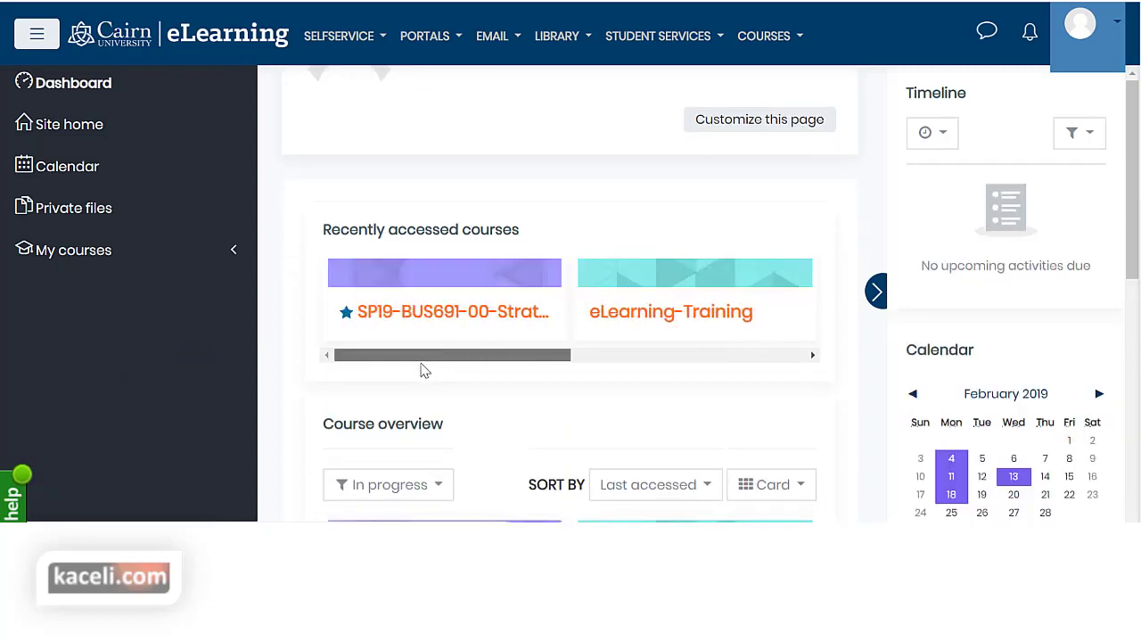
pyautogui.scroll(-3, 422, 369)
pyautogui.scroll(-2, 491, 441)
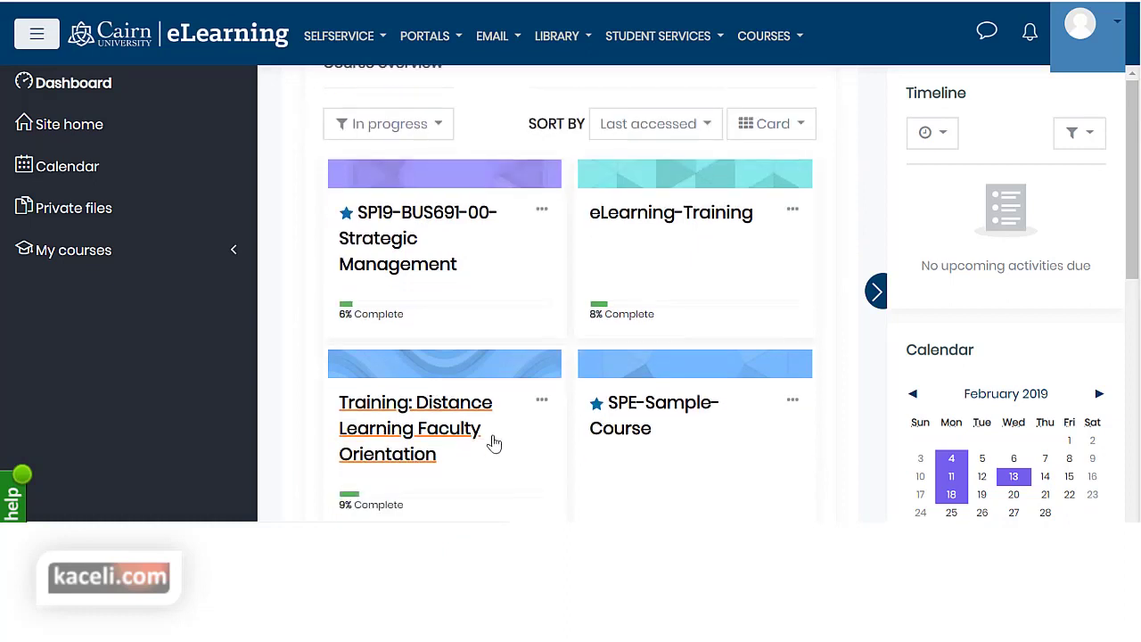
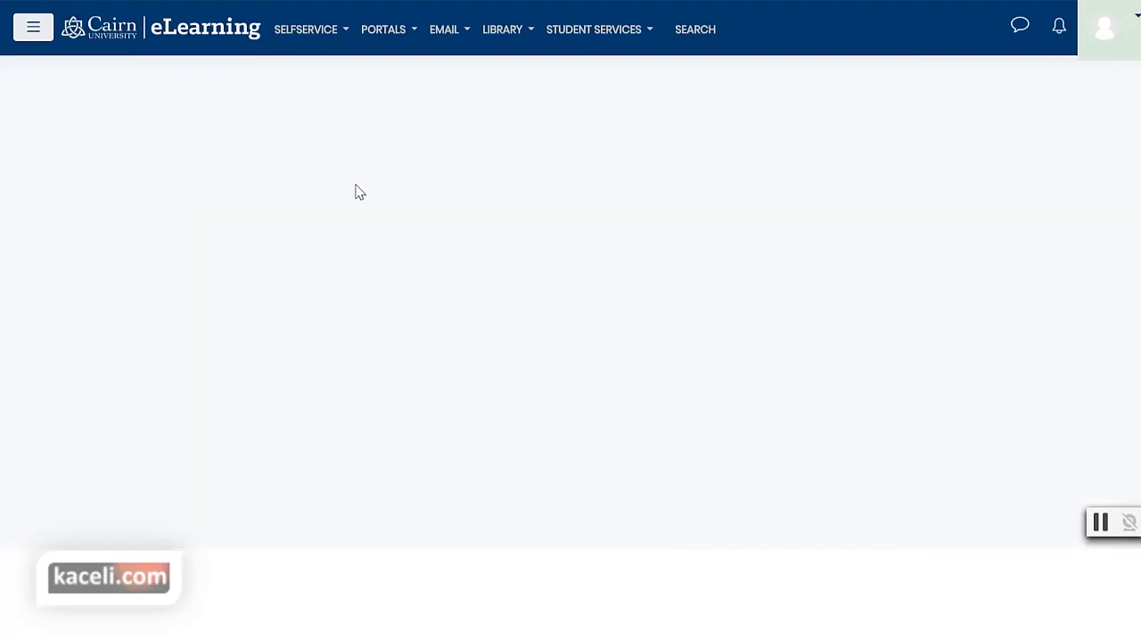
# Step: Filter the FA20-eLearning101 participants by Role: Student, leaving the 4 students listed
pyautogui.scroll(-5, 499, 305)
pyautogui.scroll(-3, 513, 310)
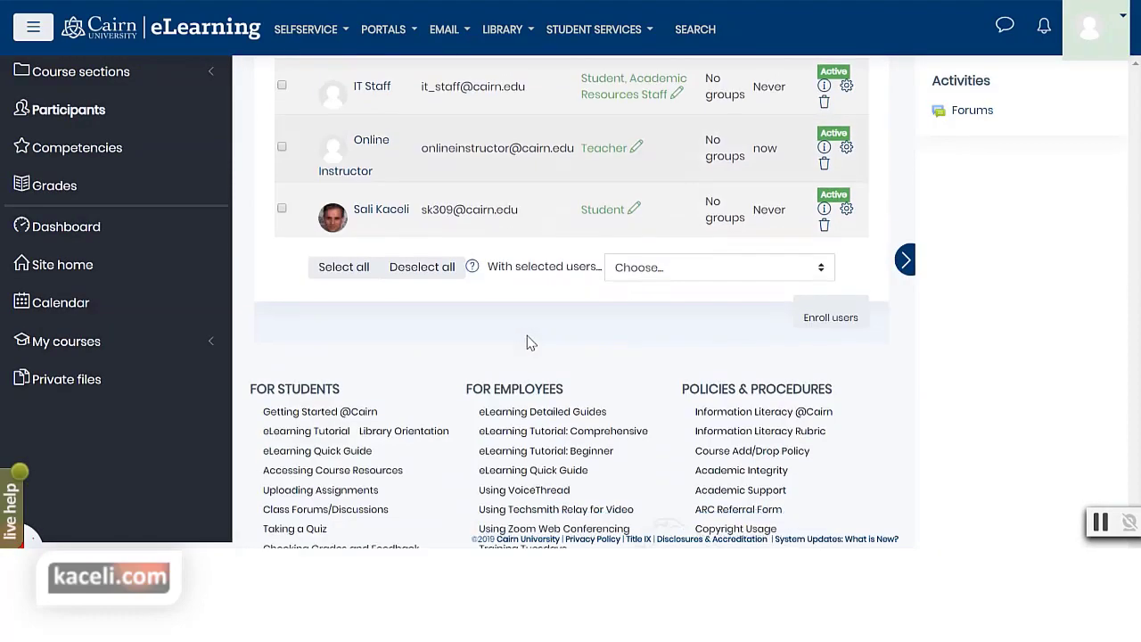
pyautogui.scroll(7, 516, 357)
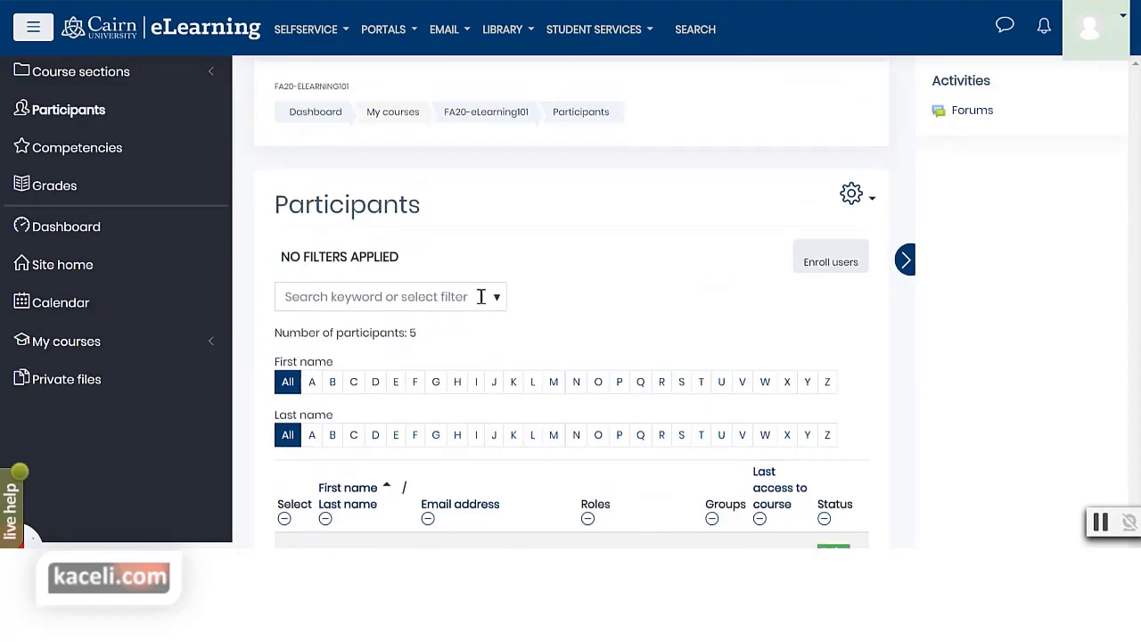
pyautogui.click(498, 303)
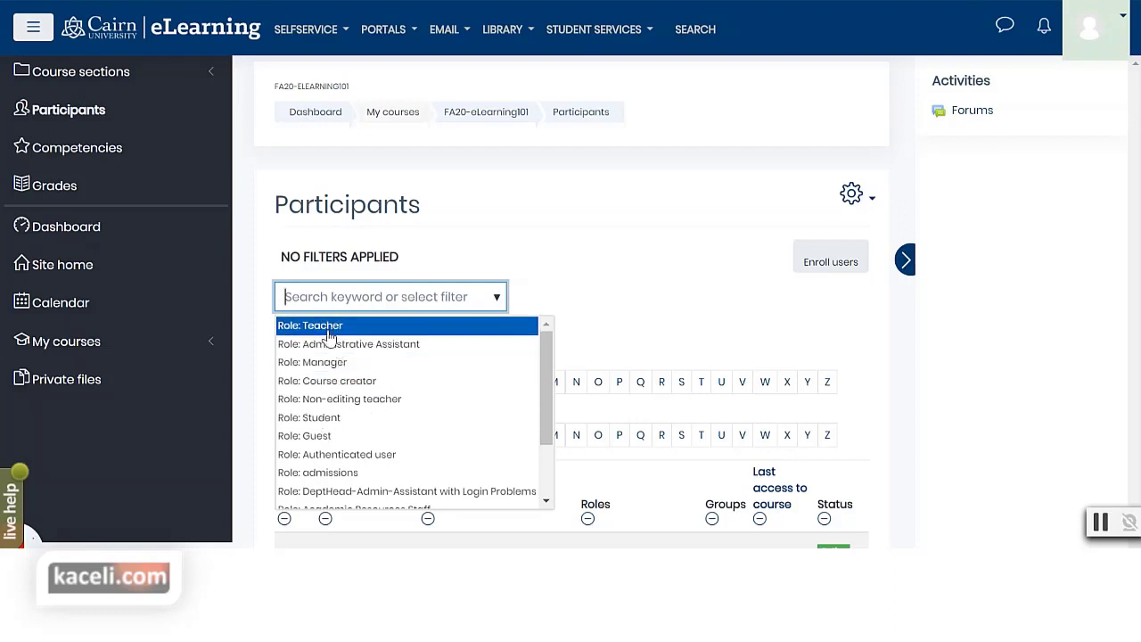
pyautogui.click(325, 422)
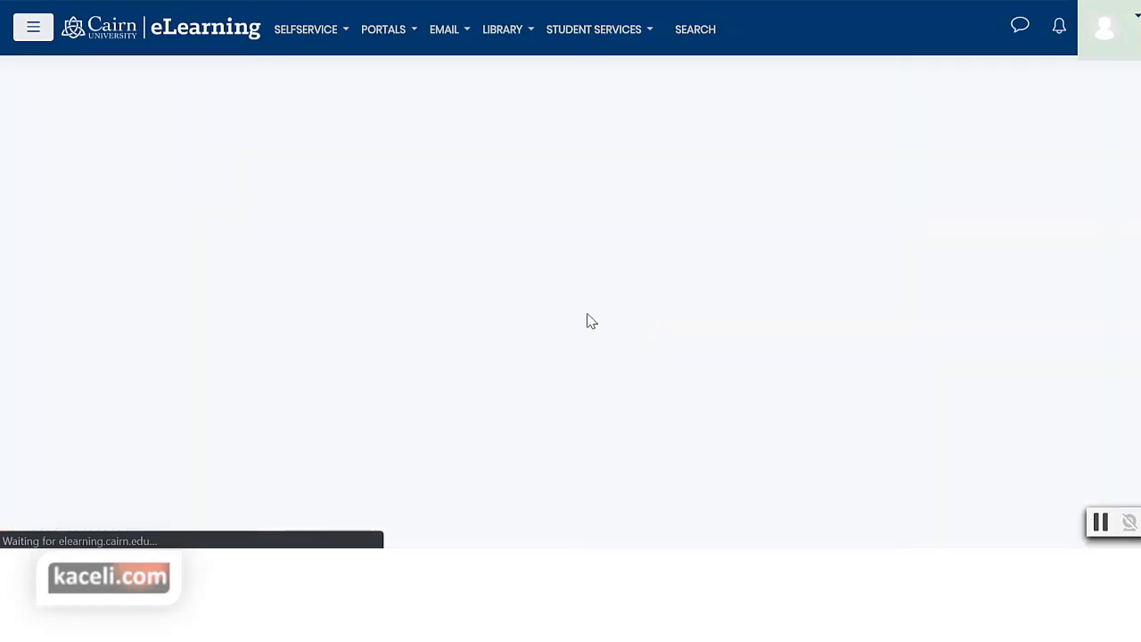
pyautogui.scroll(-3, 446, 312)
pyautogui.scroll(3, 476, 333)
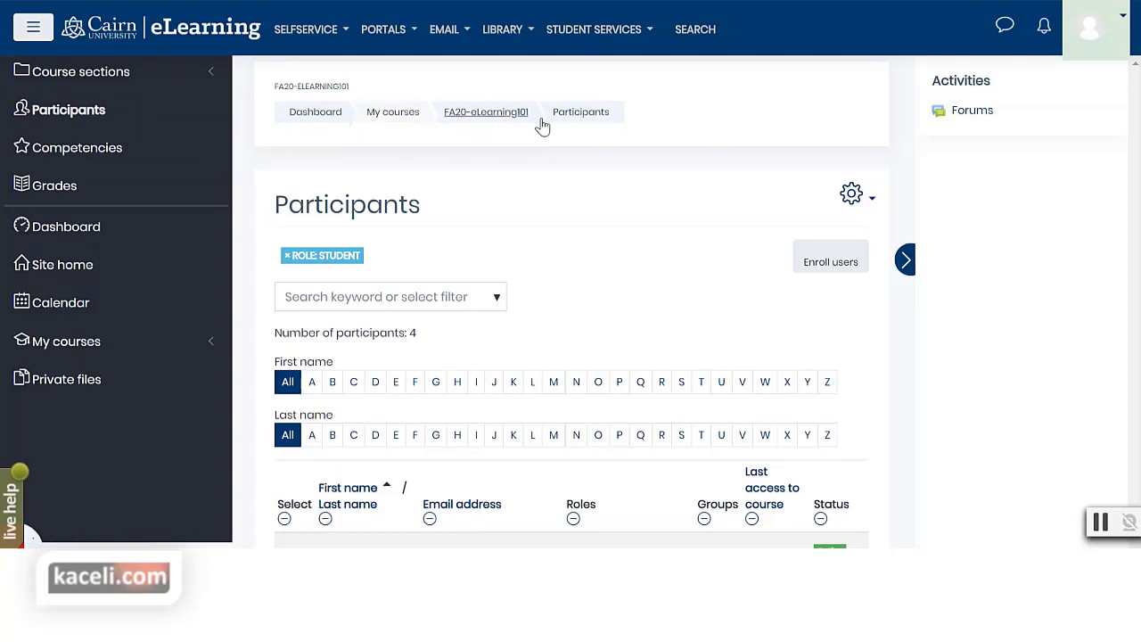
pyautogui.moveTo(633, 120); pyautogui.dragTo(306, 120)
pyautogui.click(382, 117)
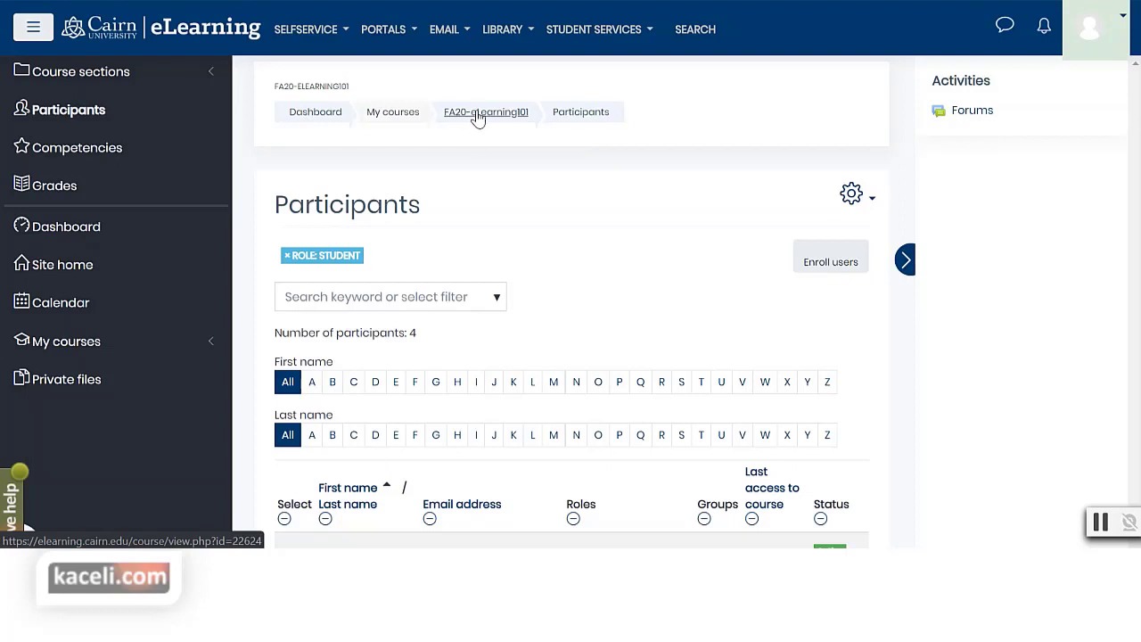
# Step: Return to the FA20-eLearning101 course home page and toggle the Course sections list
pyautogui.click(471, 119)
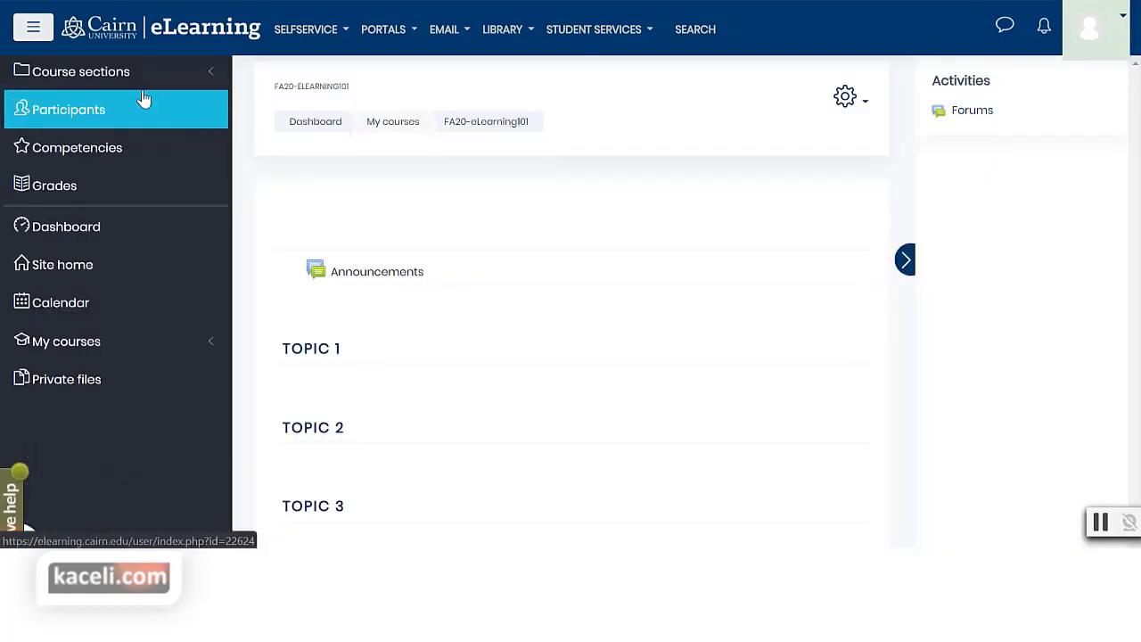
pyautogui.scroll(-4, 415, 258)
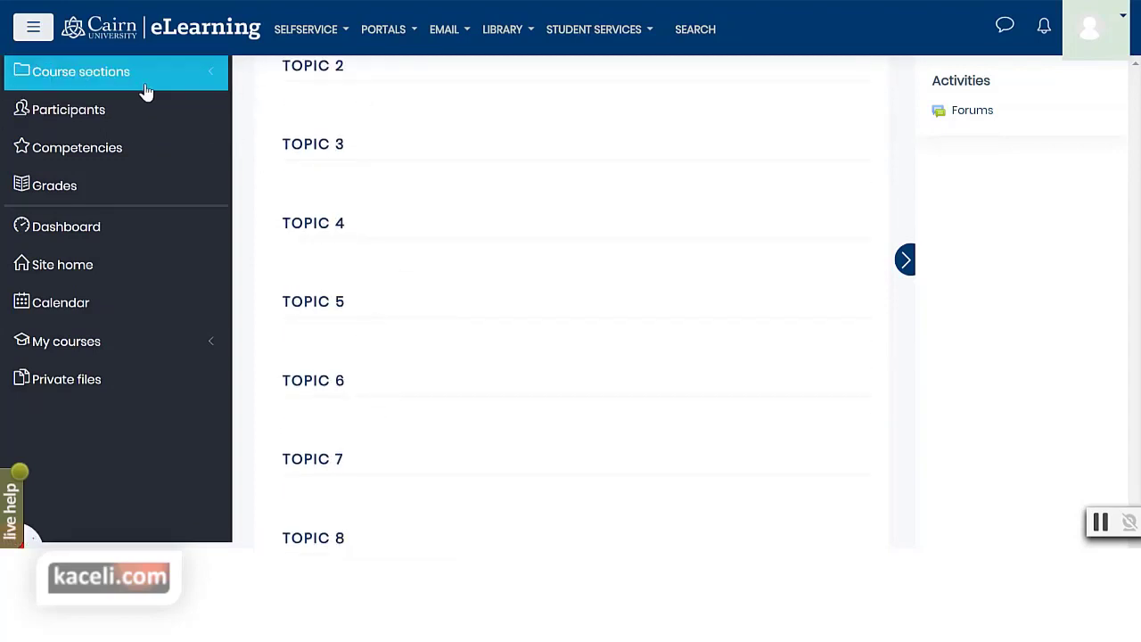
pyautogui.click(116, 86)
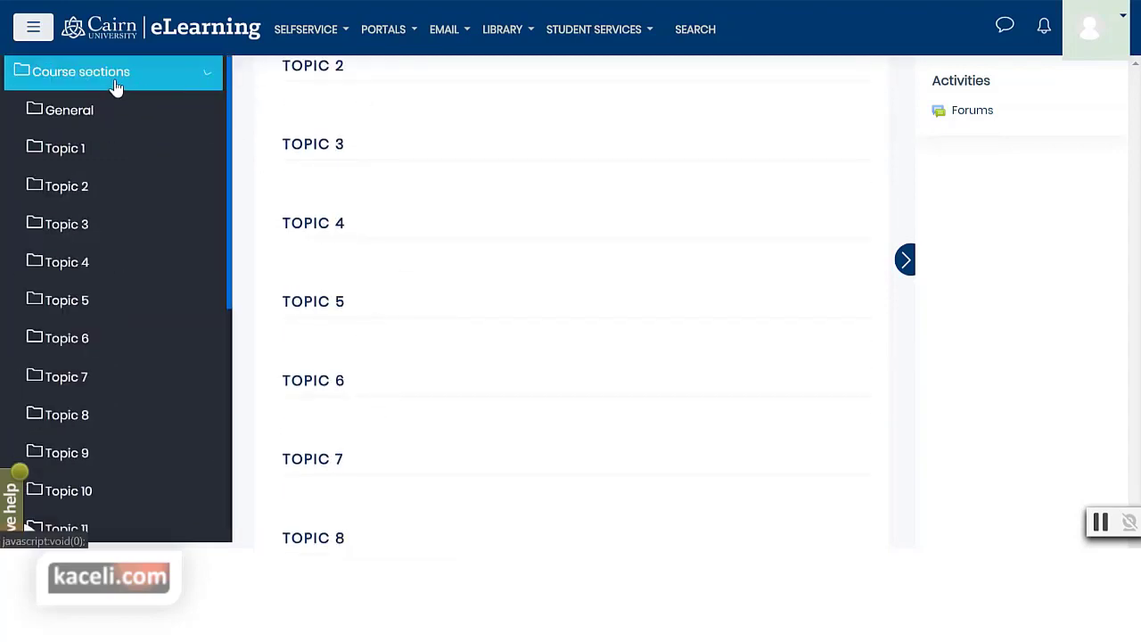
pyautogui.click(116, 87)
pyautogui.click(115, 87)
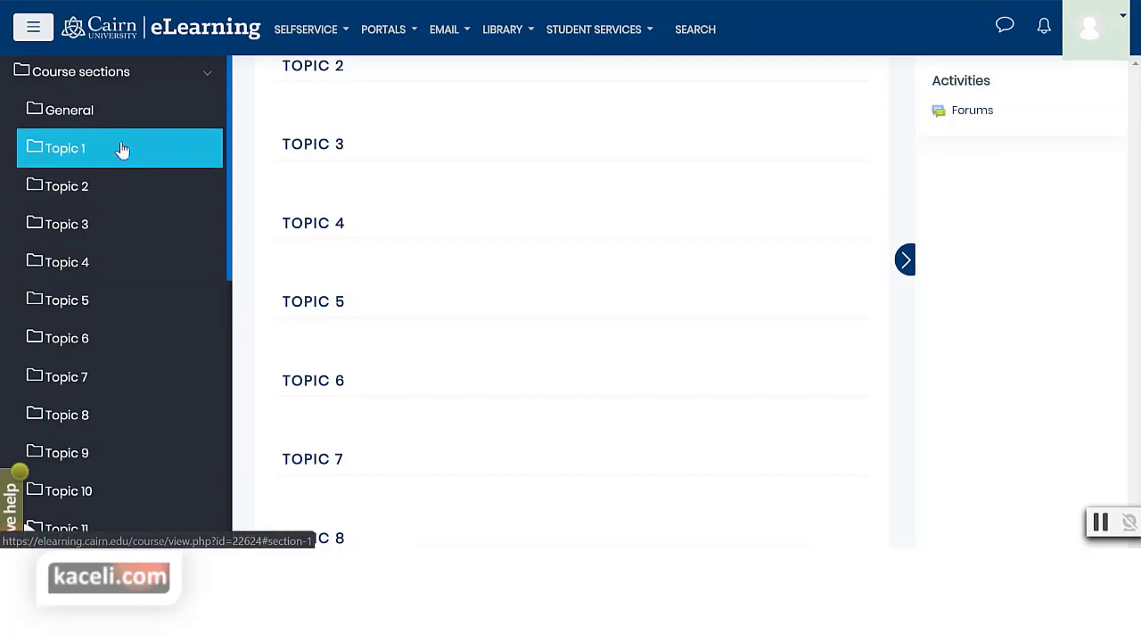
pyautogui.click(156, 80)
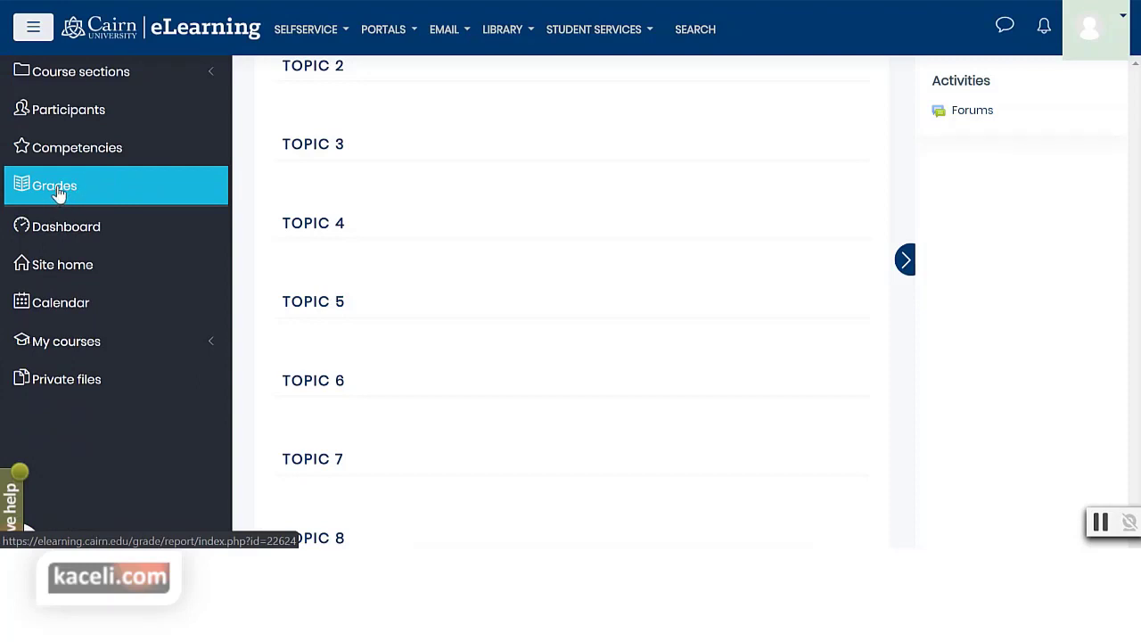
pyautogui.click(142, 197)
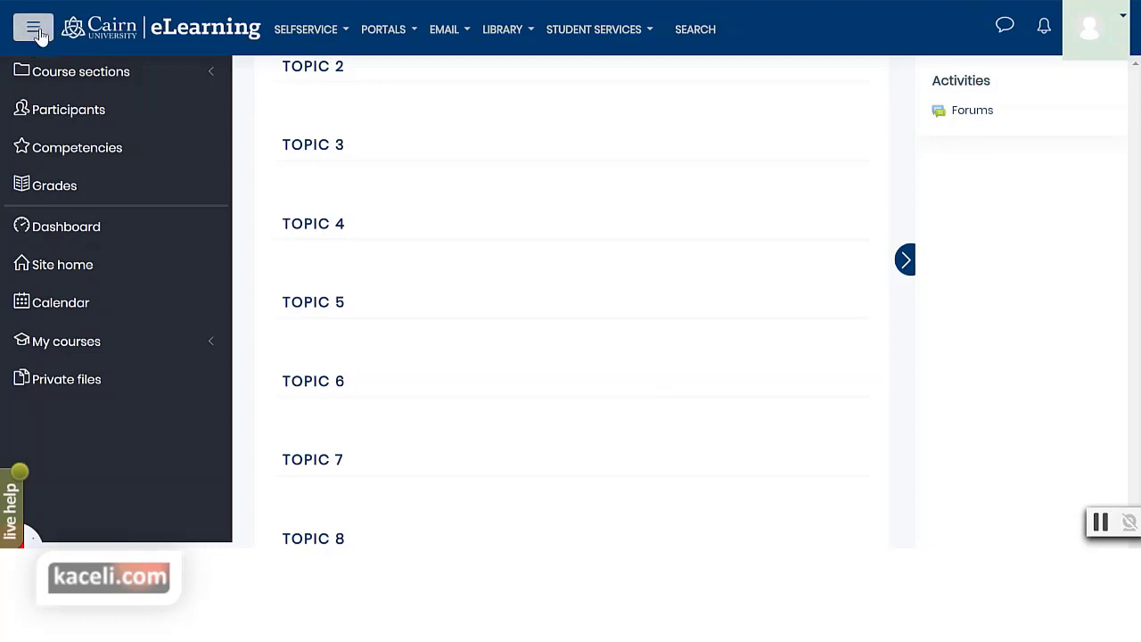
# Step: Collapse the navigation drawer to icons only
pyautogui.click(35, 30)
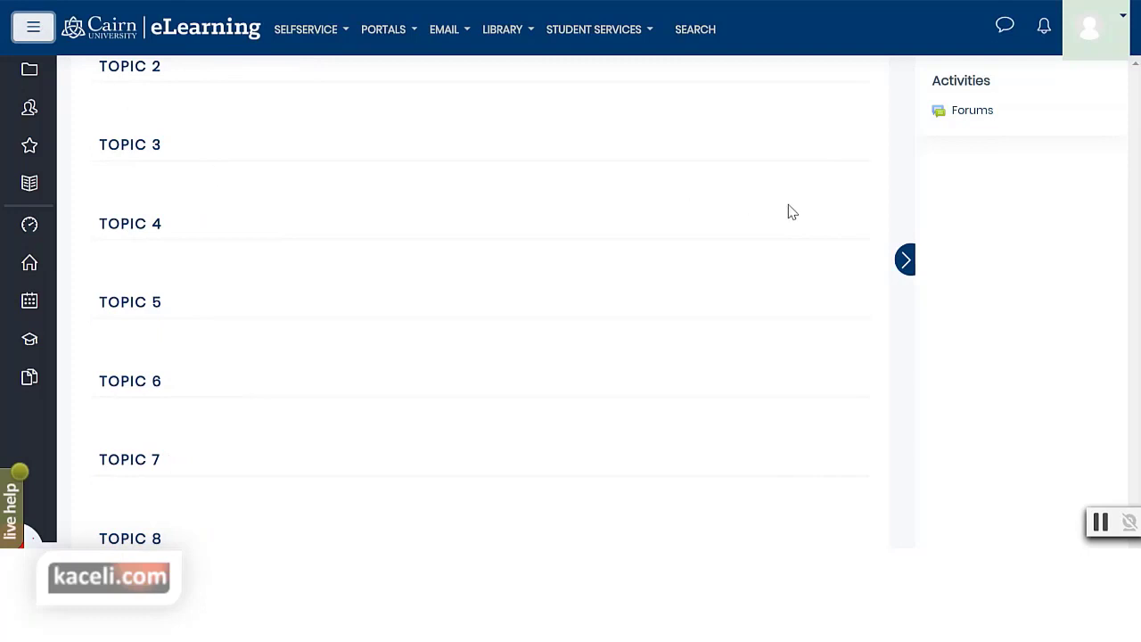
pyautogui.scroll(2, 1058, 269)
pyautogui.scroll(2, 1103, 311)
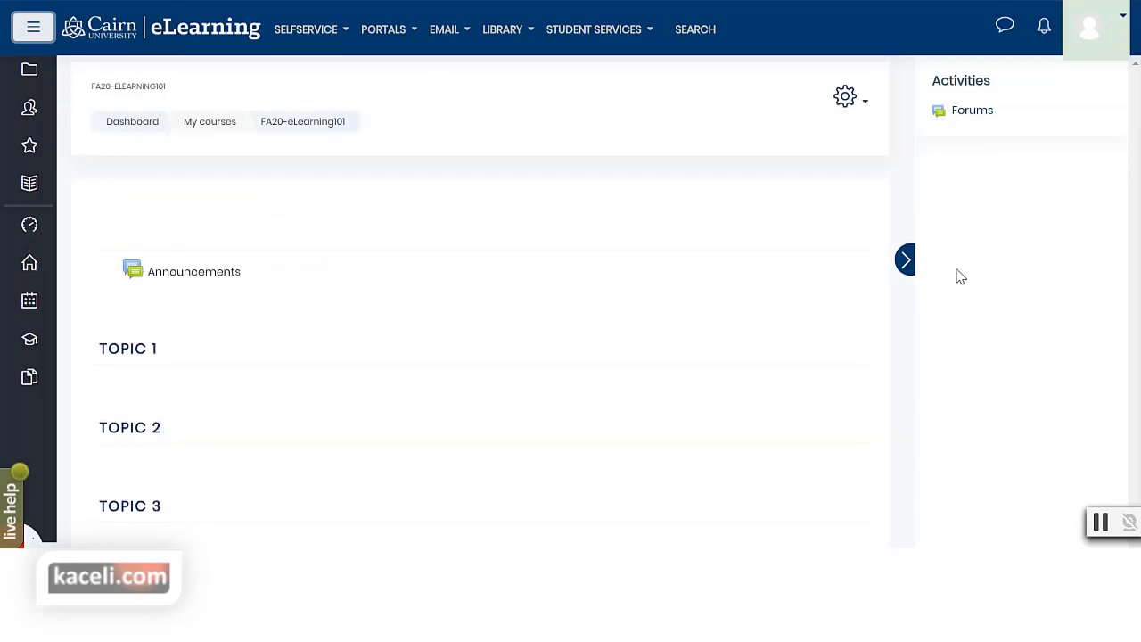
# Step: Hide the right-side blocks and review Topic 1 through Topic 17 at full width
pyautogui.click(905, 260)
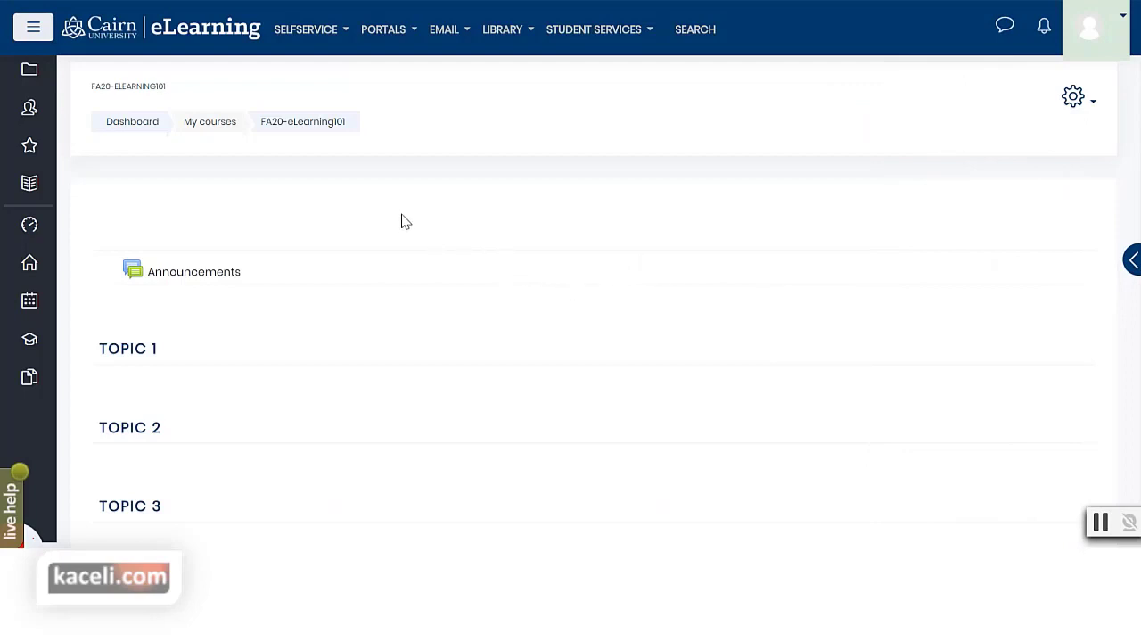
pyautogui.scroll(-9, 721, 287)
pyautogui.scroll(9, 721, 288)
pyautogui.scroll(-8, 486, 279)
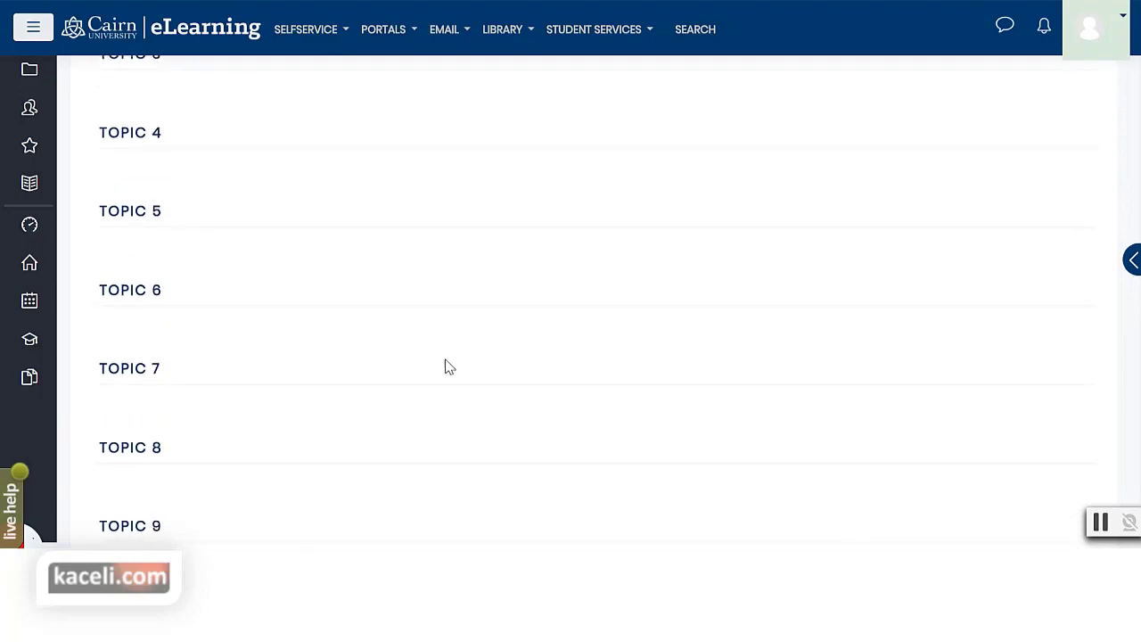
pyautogui.scroll(-4, 444, 379)
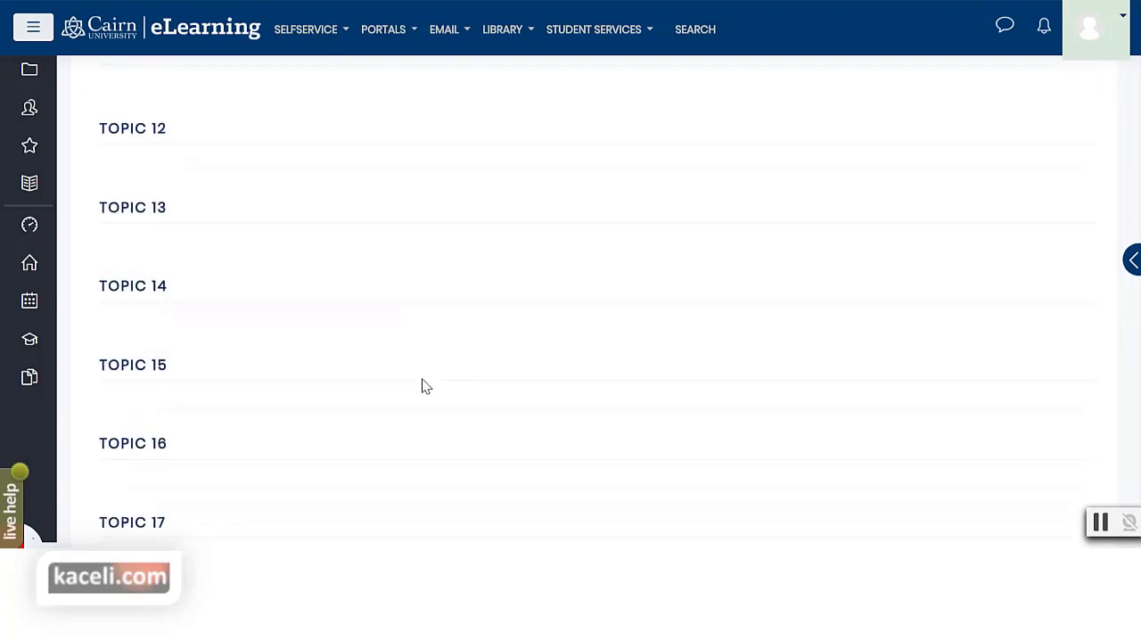
pyautogui.scroll(-3, 426, 386)
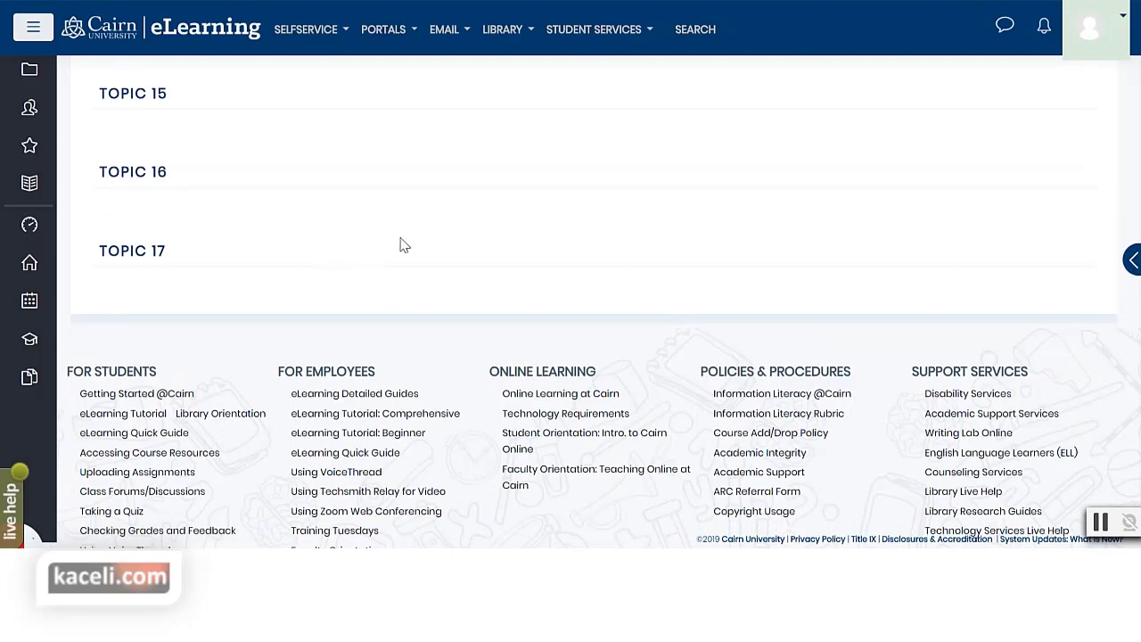
pyautogui.scroll(15, 410, 272)
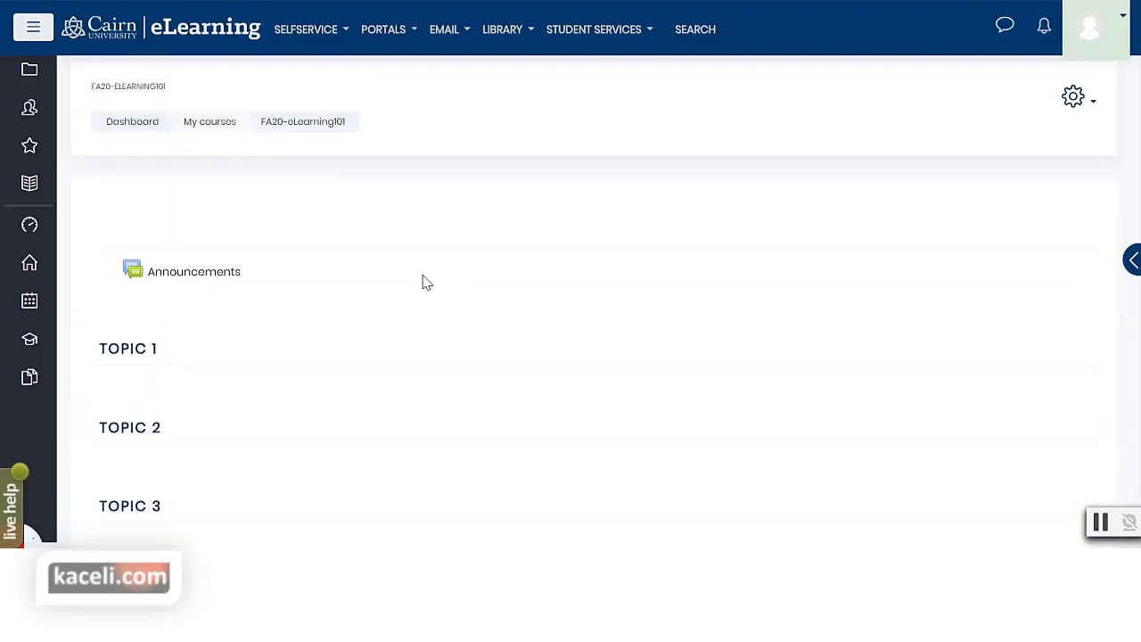
# Step: Paste the Microsoft Office skills description into the Course summary and save the settings
pyautogui.click(1076, 100)
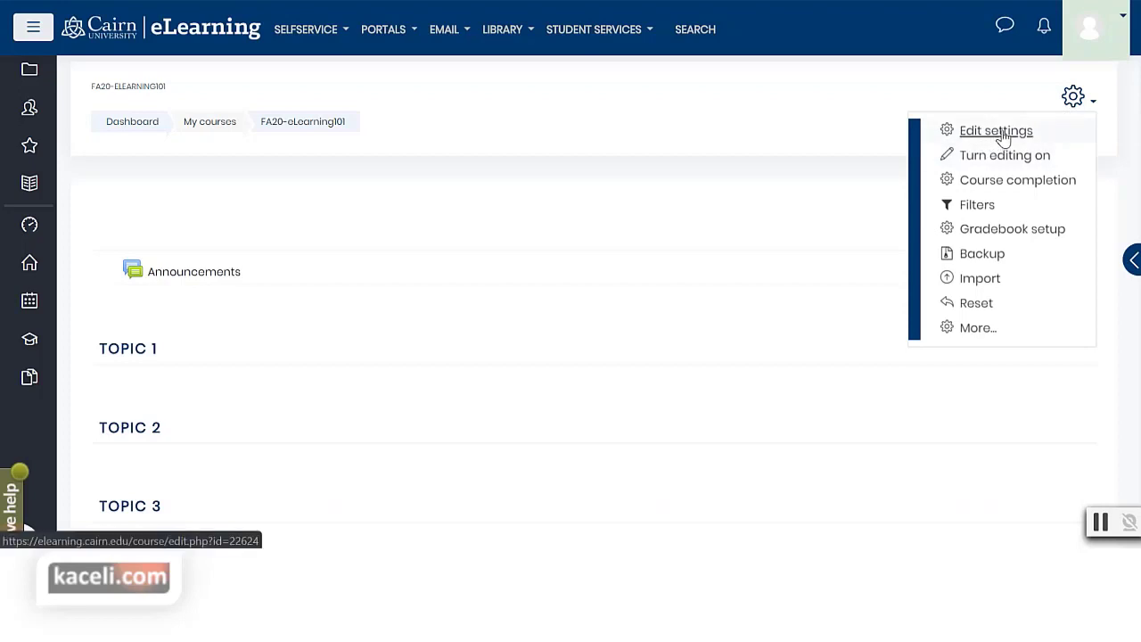
pyautogui.click(998, 134)
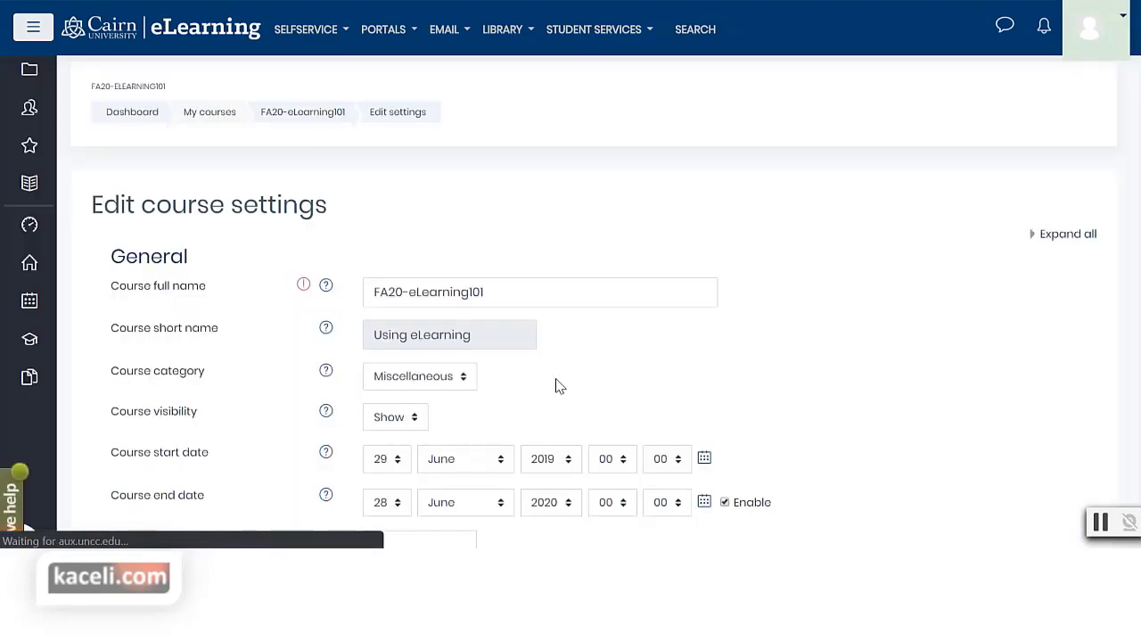
pyautogui.scroll(-3, 558, 384)
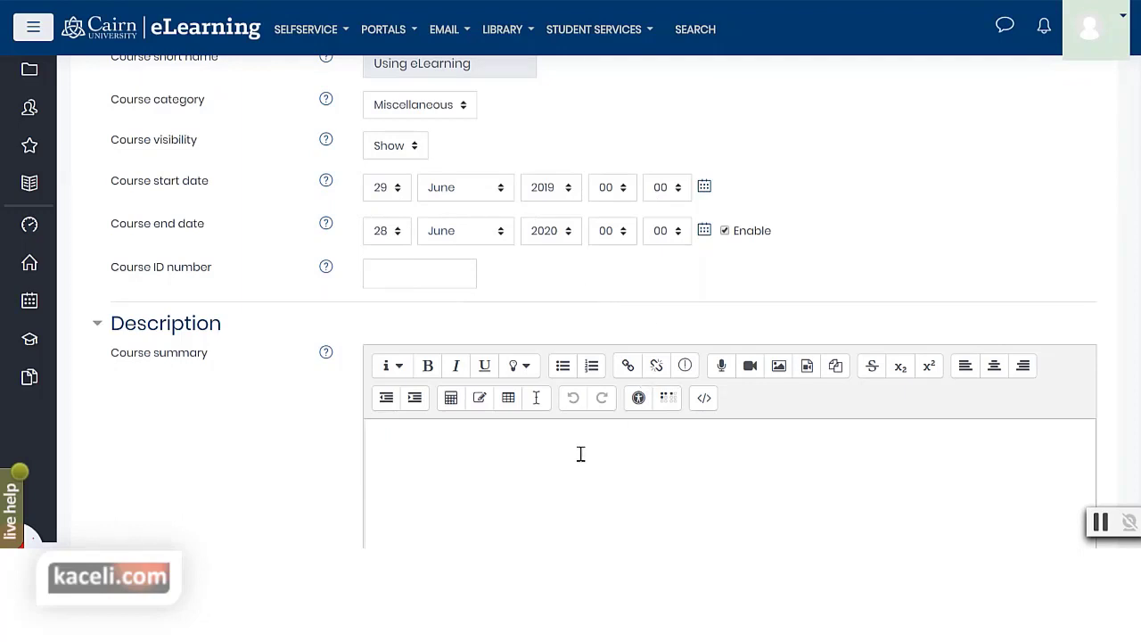
pyautogui.click(540, 460)
pyautogui.scroll(-1, 566, 430)
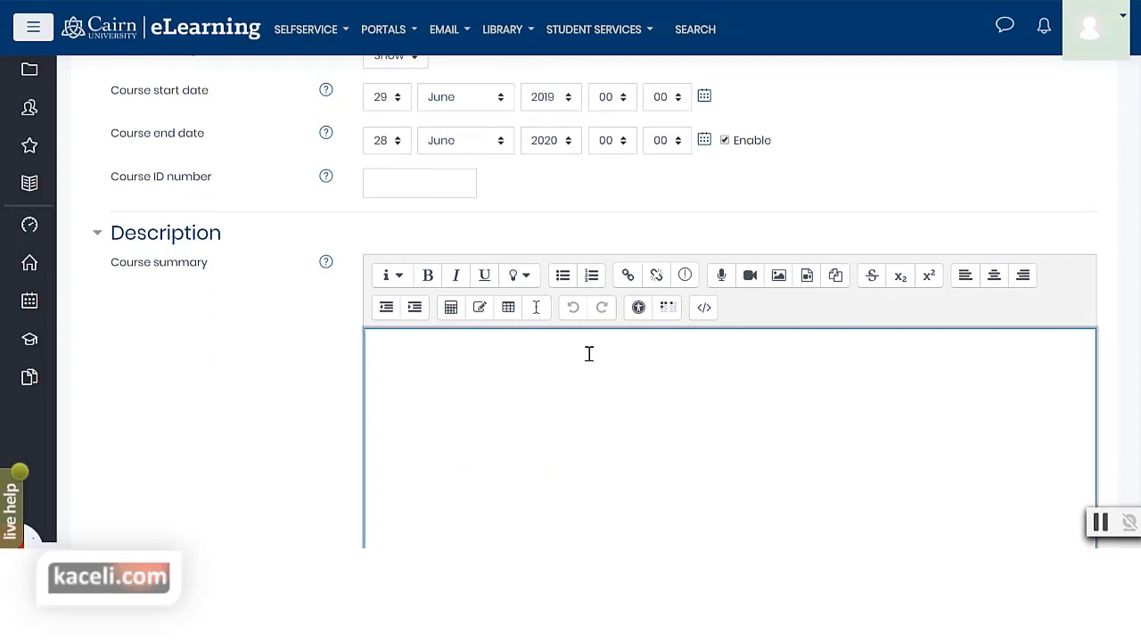
pyautogui.write('This online course is designed to provide the student with the necessary skills to efficiently and effectively operate a personal computer using Microsoft Office.  This course provides an overview of microcomputer applications including a brief introduction to computer concepts, Microsoft Windows, Microsoft Word, Microsoft Excel, Microsoft Access, Microsoft PowerPoint, integration of the applications and information security. This course will also equip the student with concepts of research methods and the use of the online library databases.  3 Credits. Online.')
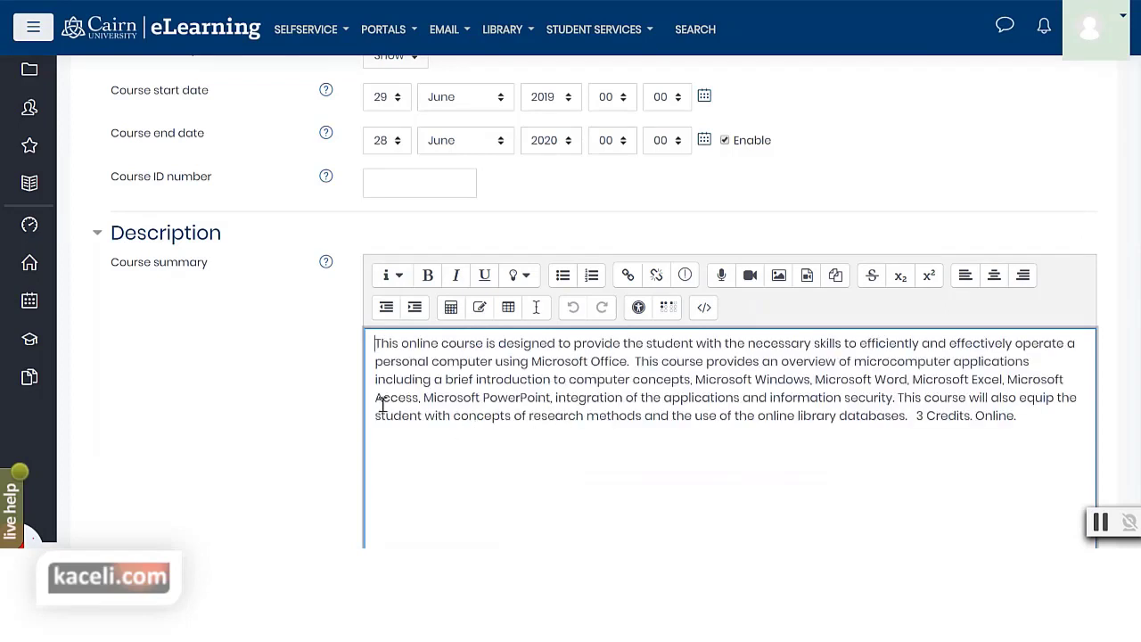
pyautogui.scroll(-2, 321, 412)
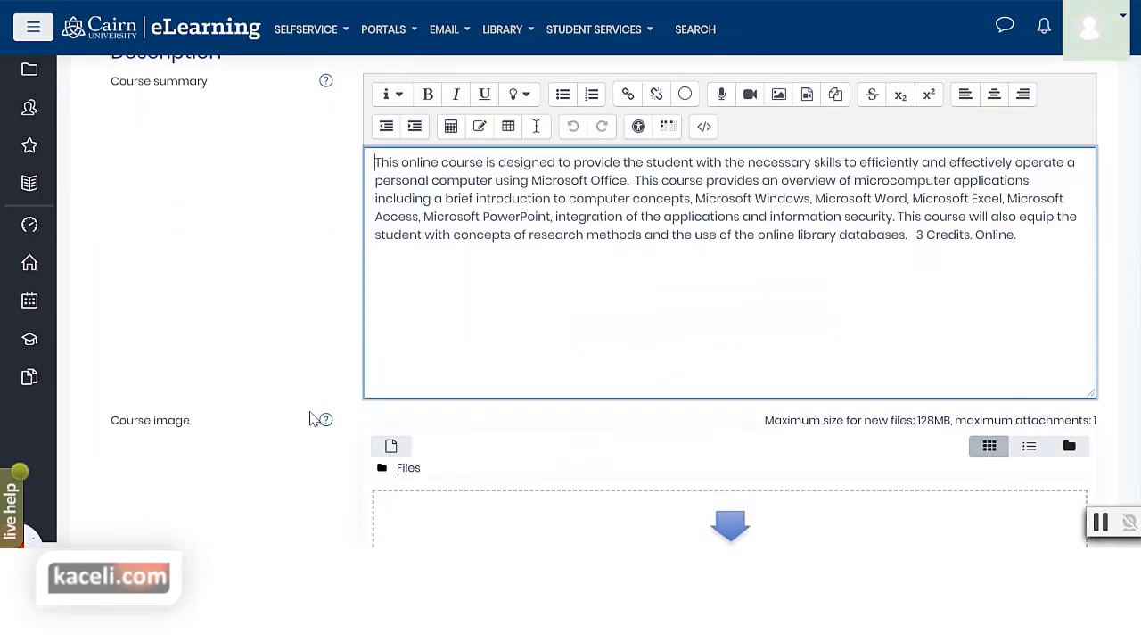
pyautogui.scroll(-3, 407, 339)
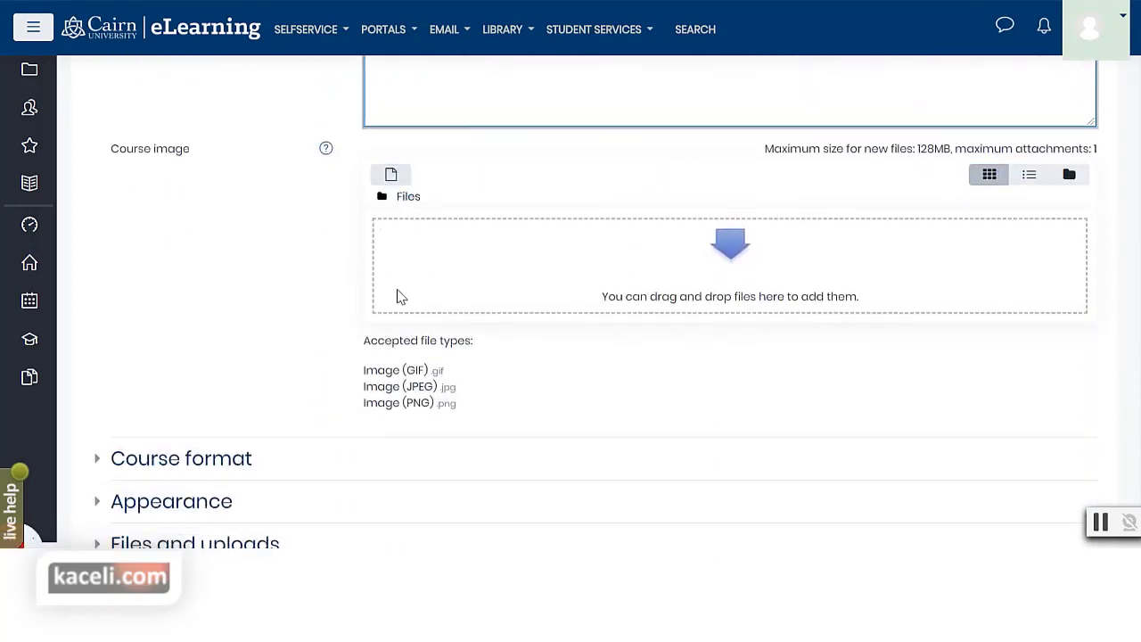
pyautogui.scroll(-2, 395, 294)
pyautogui.scroll(-2, 214, 282)
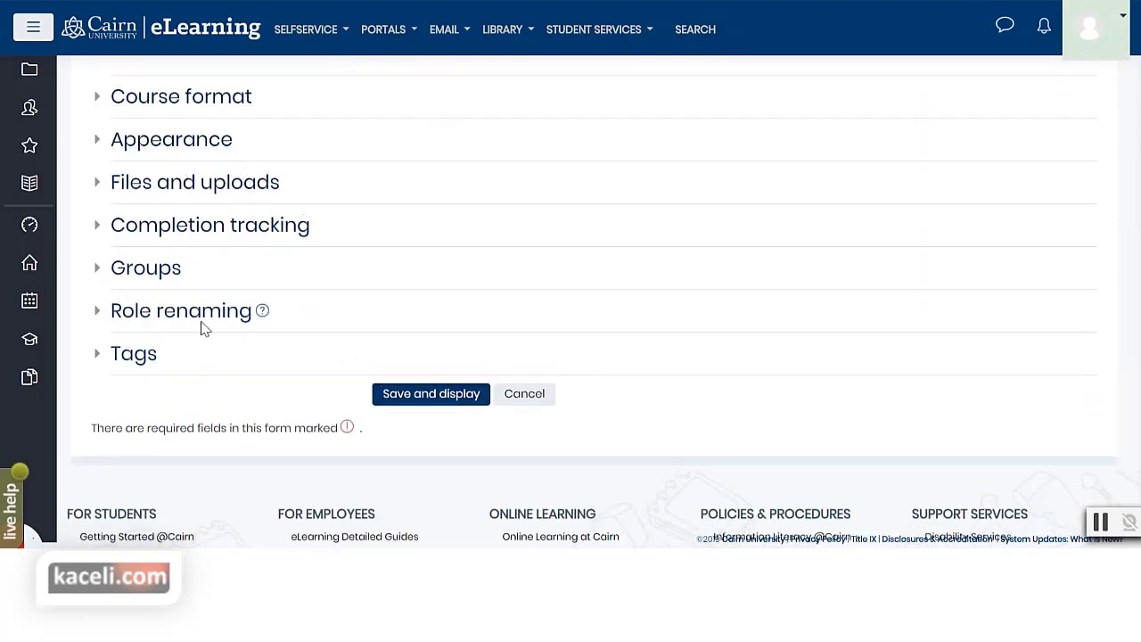
pyautogui.click(419, 403)
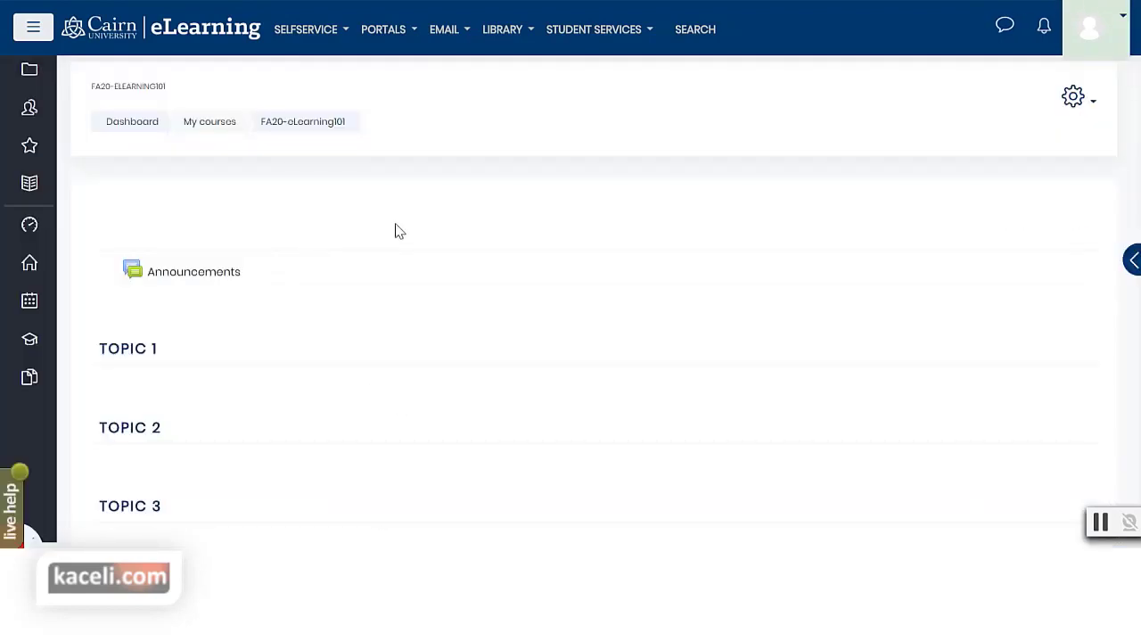
# Step: Turn editing on for the FA20-eLearning101 course page
pyautogui.click(1073, 98)
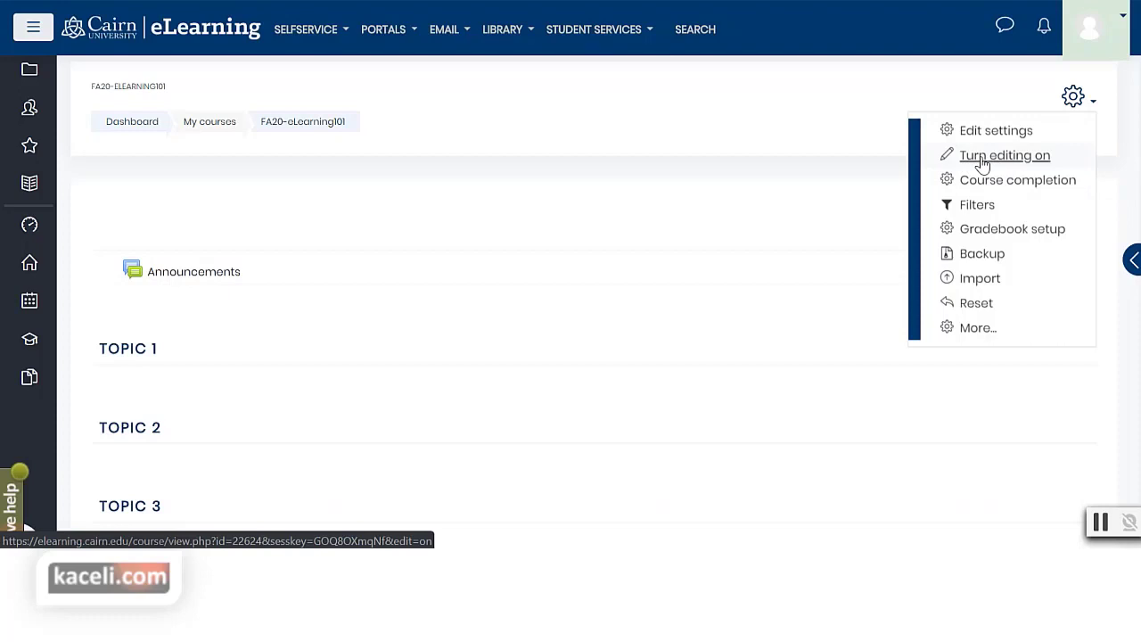
pyautogui.click(983, 157)
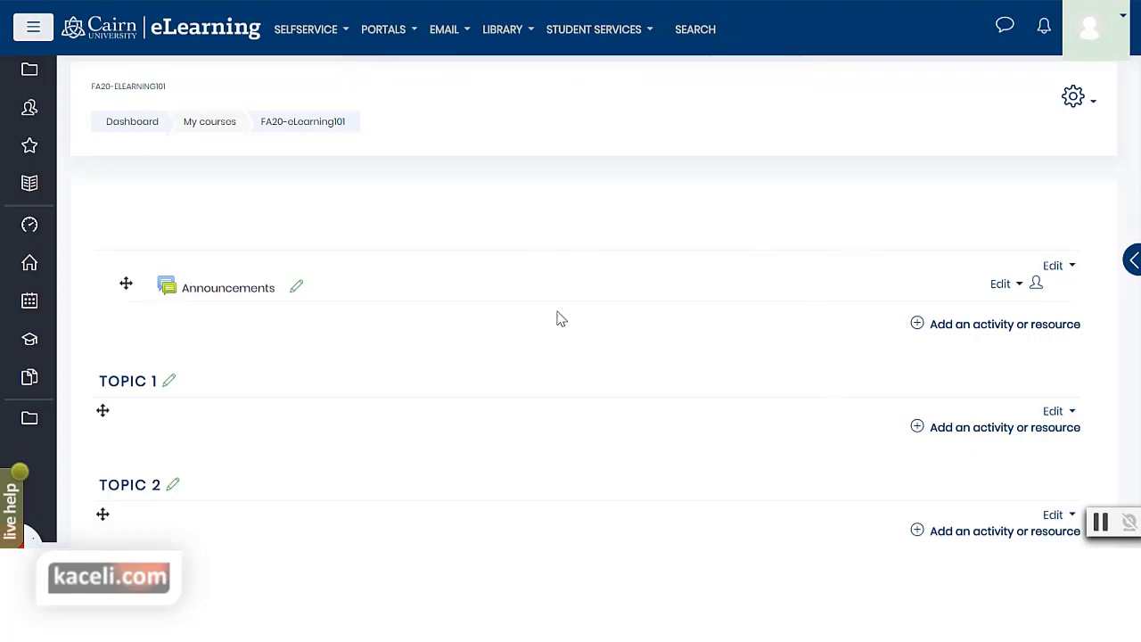
pyautogui.scroll(-3, 364, 334)
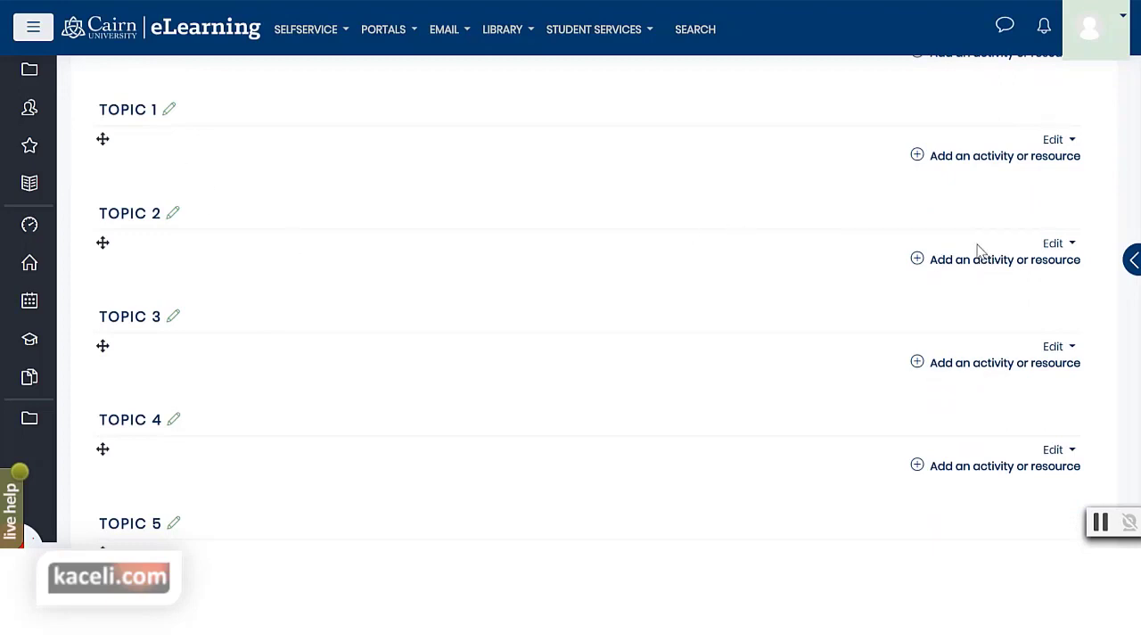
# Step: Scroll through the TSL 443/643 course's welcome message and introductory video
pyautogui.scroll(2, 637, 254)
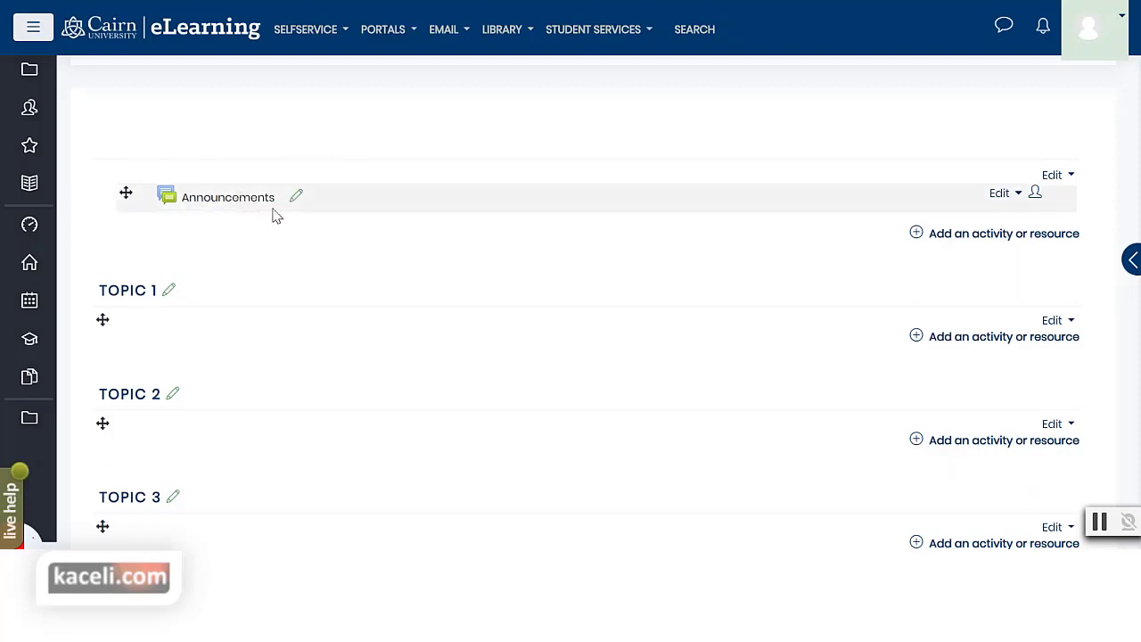
pyautogui.scroll(2, 370, 272)
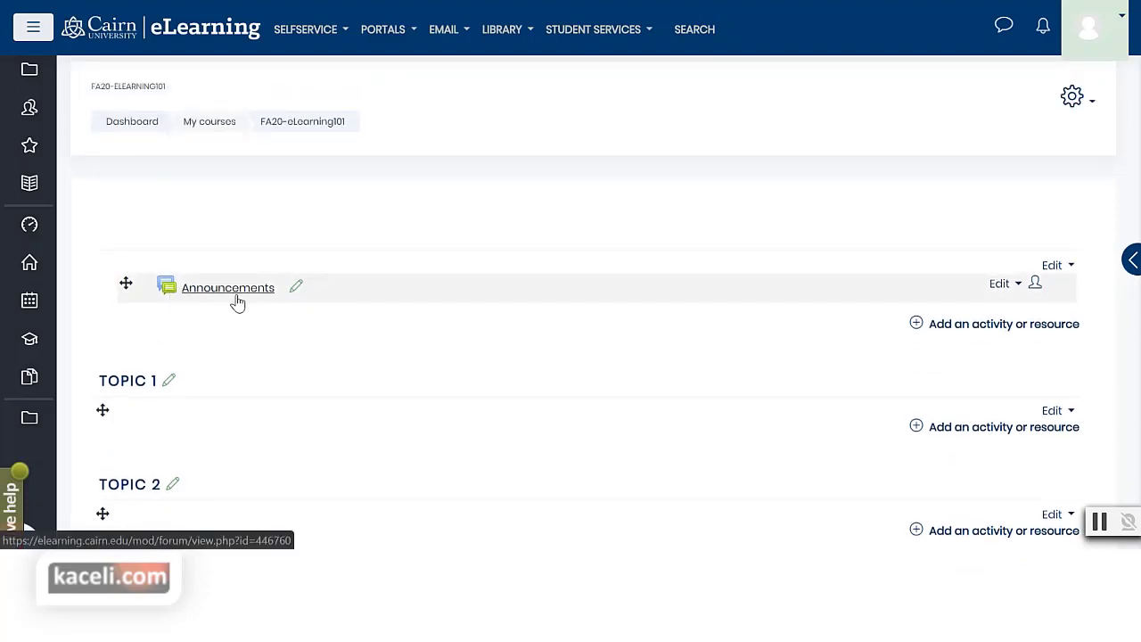
pyautogui.scroll(-2, 205, 352)
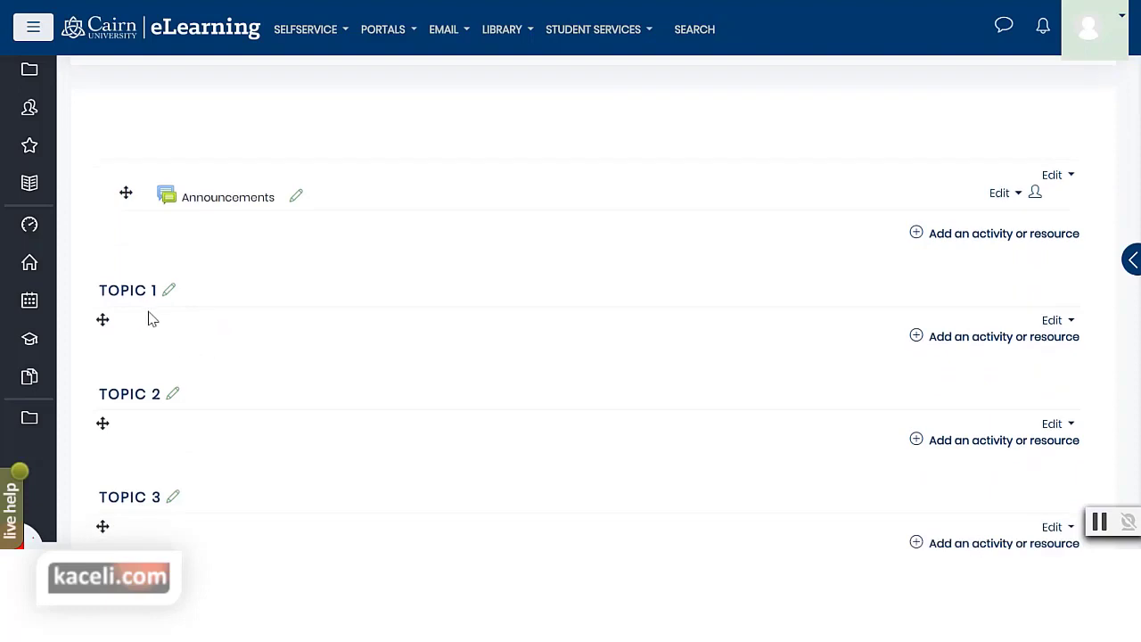
pyautogui.scroll(-6, 160, 307)
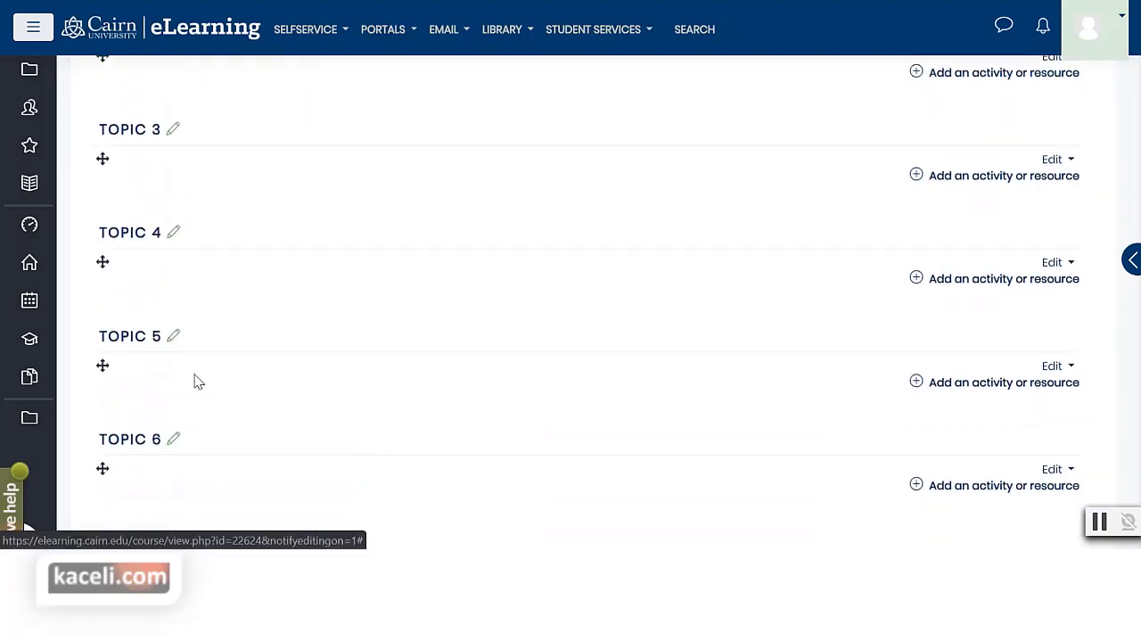
pyautogui.scroll(7, 214, 390)
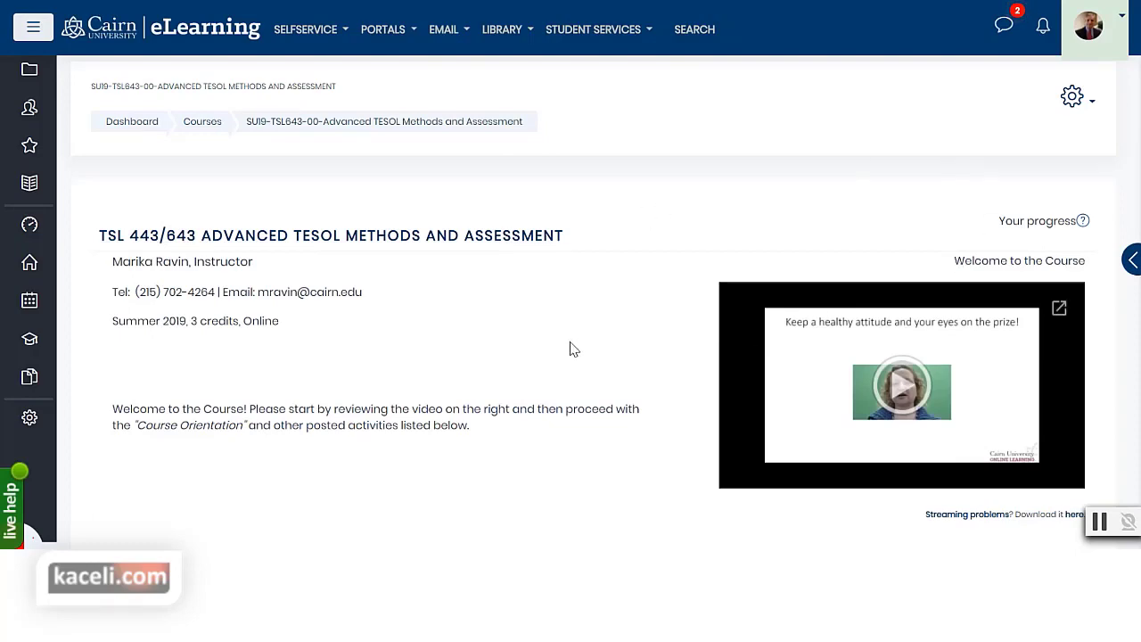
pyautogui.scroll(-1, 337, 310)
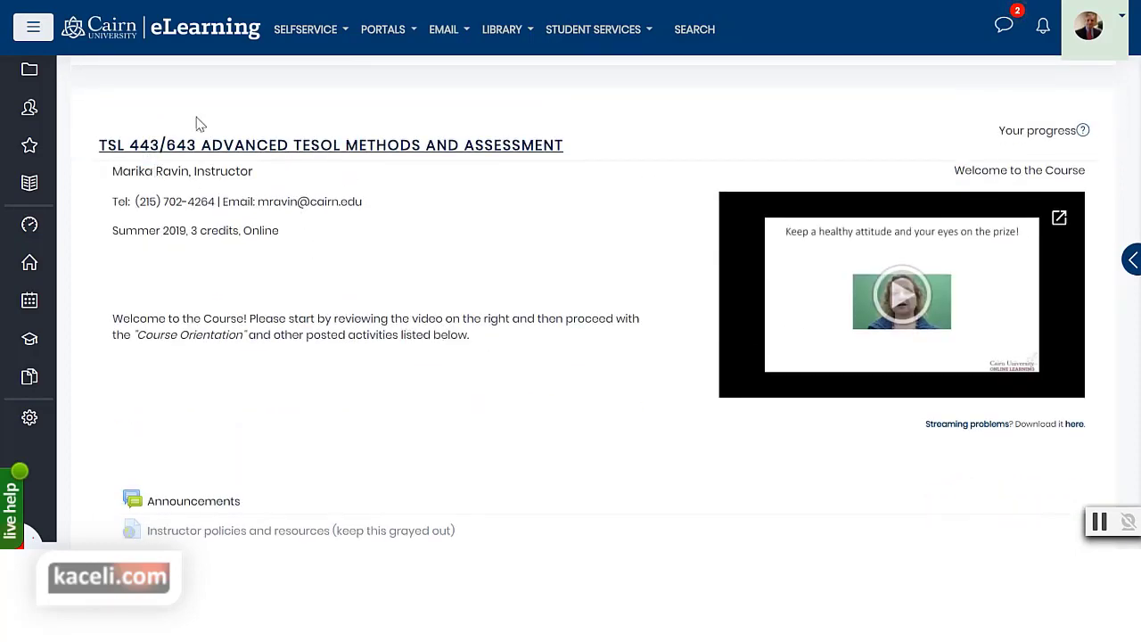
pyautogui.scroll(-2, 390, 257)
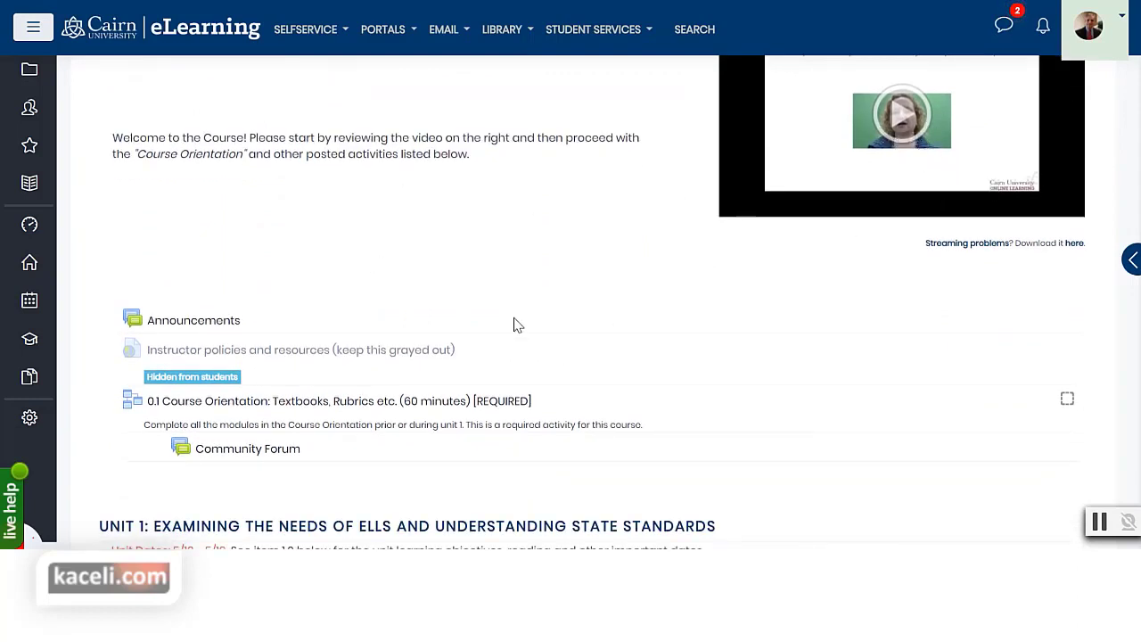
pyautogui.scroll(-1, 227, 335)
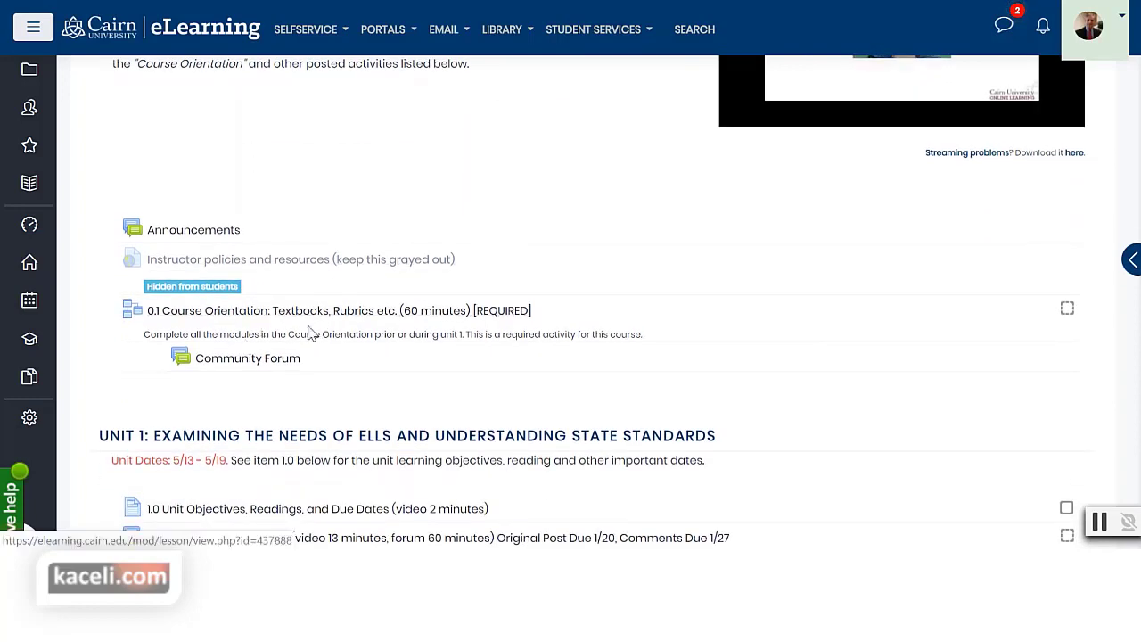
pyautogui.scroll(-2, 232, 330)
pyautogui.scroll(-2, 484, 356)
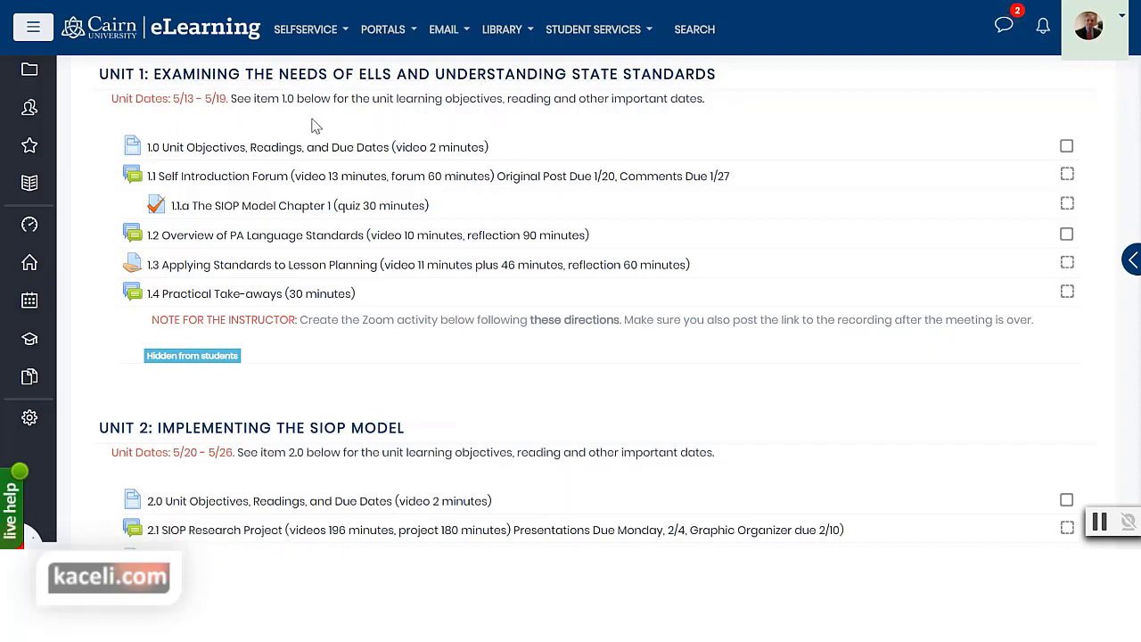
# Step: Review the TESOL course units, including the Unit 1 dates note
pyautogui.moveTo(250, 100); pyautogui.dragTo(350, 106)
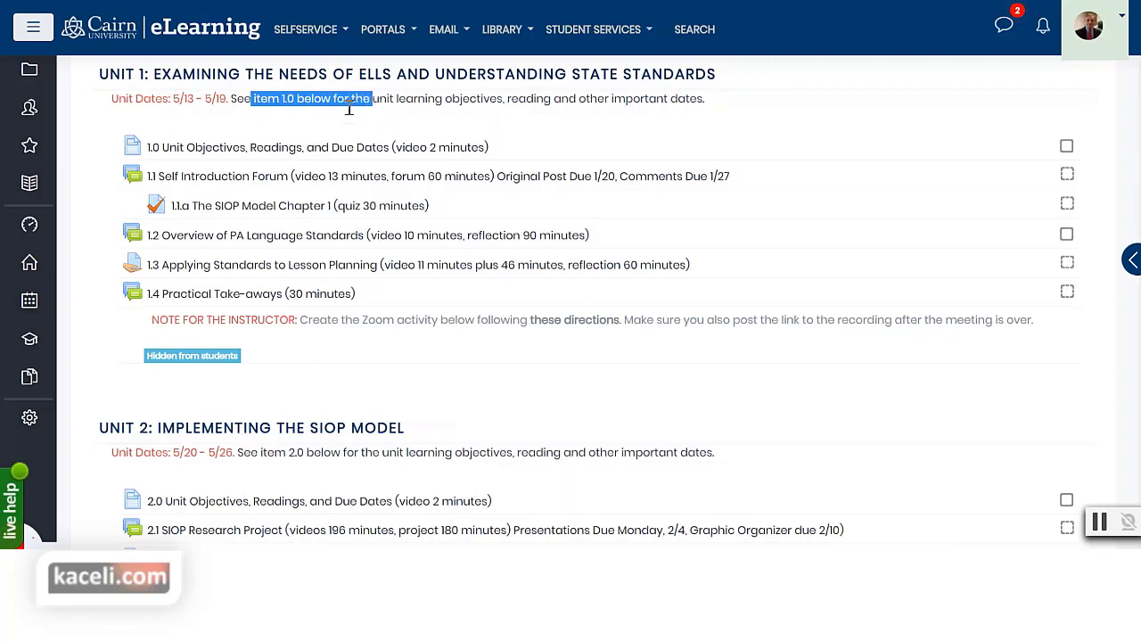
pyautogui.click(398, 100)
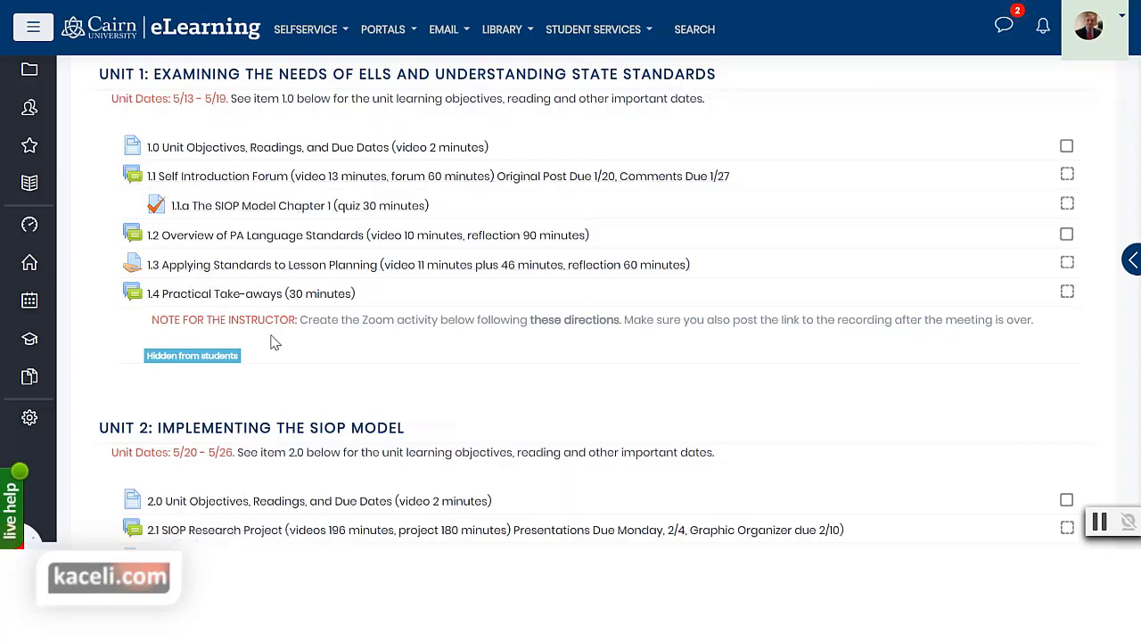
pyautogui.scroll(-1, 268, 343)
pyautogui.scroll(1, 222, 234)
pyautogui.scroll(-3, 152, 222)
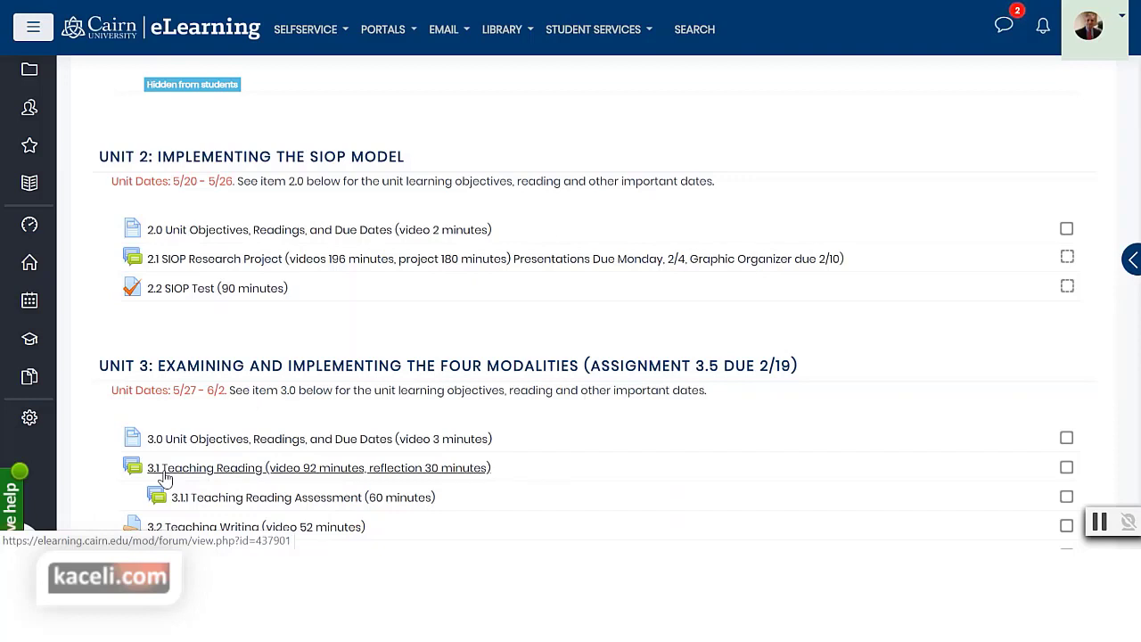
pyautogui.scroll(-3, 400, 440)
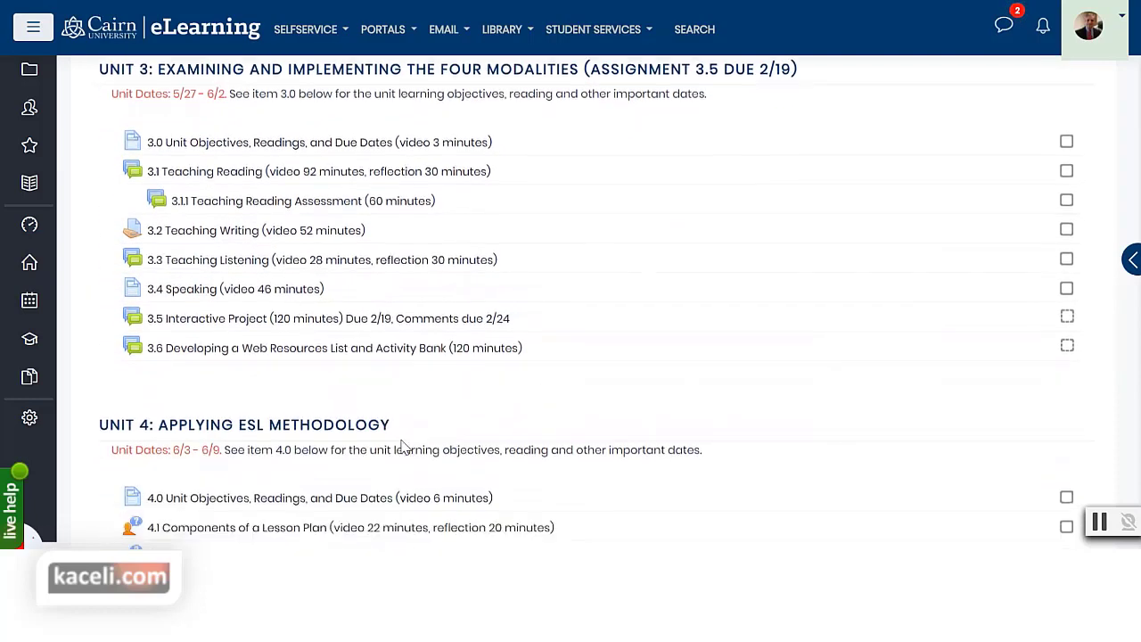
pyautogui.scroll(-3, 401, 442)
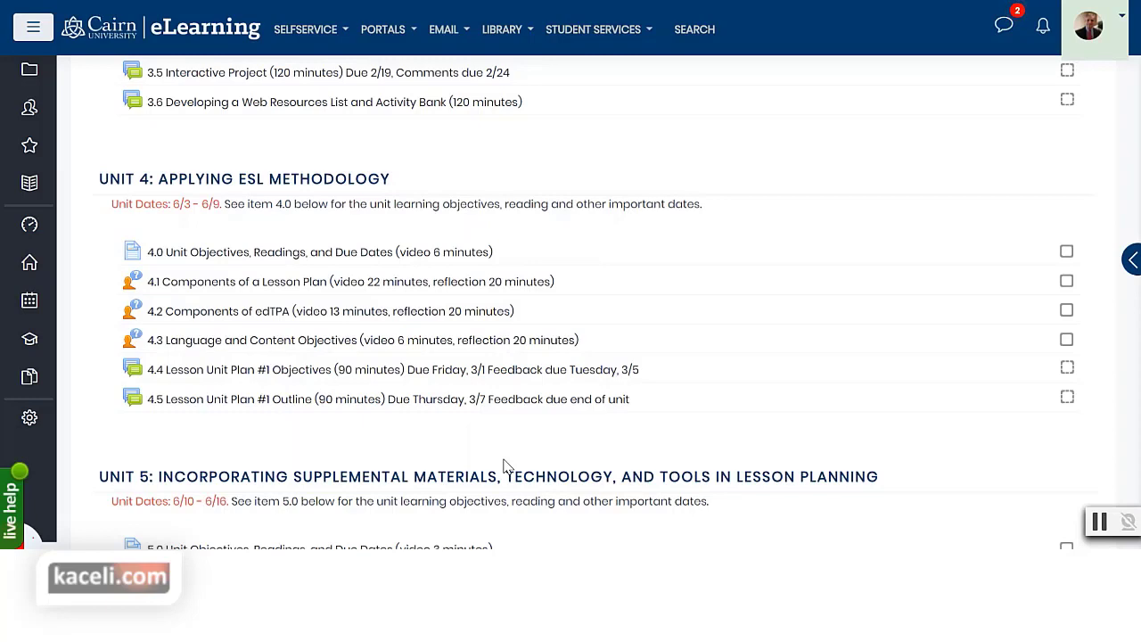
pyautogui.scroll(5, 278, 313)
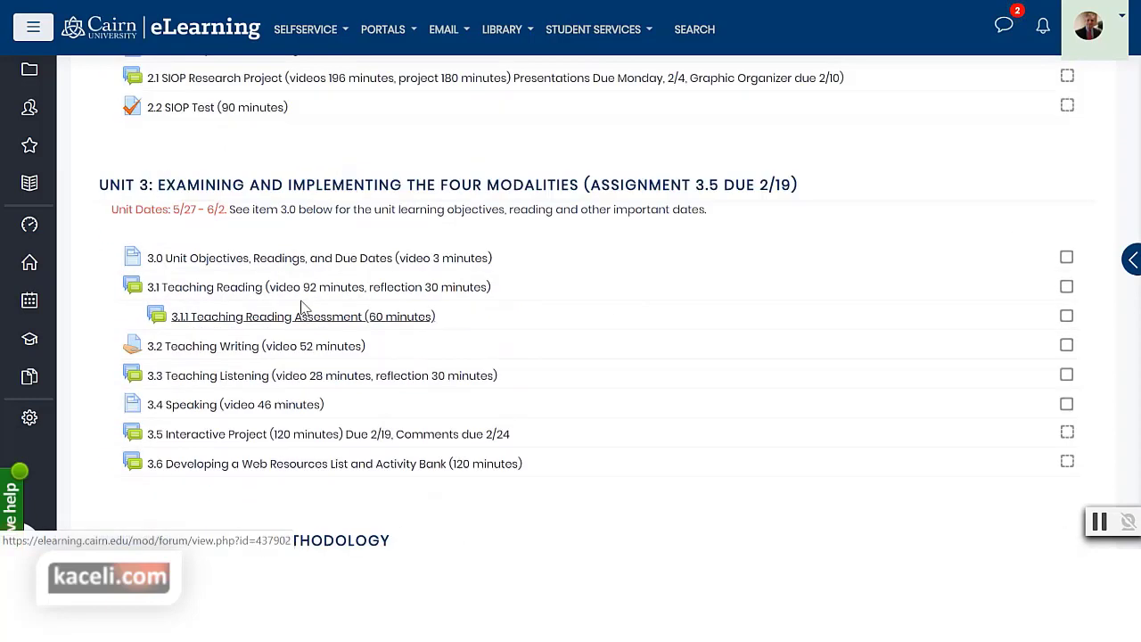
pyautogui.scroll(1, 288, 326)
# Step: Open and close the Course sections list to head back to FA20-eLearning101
pyautogui.click(29, 71)
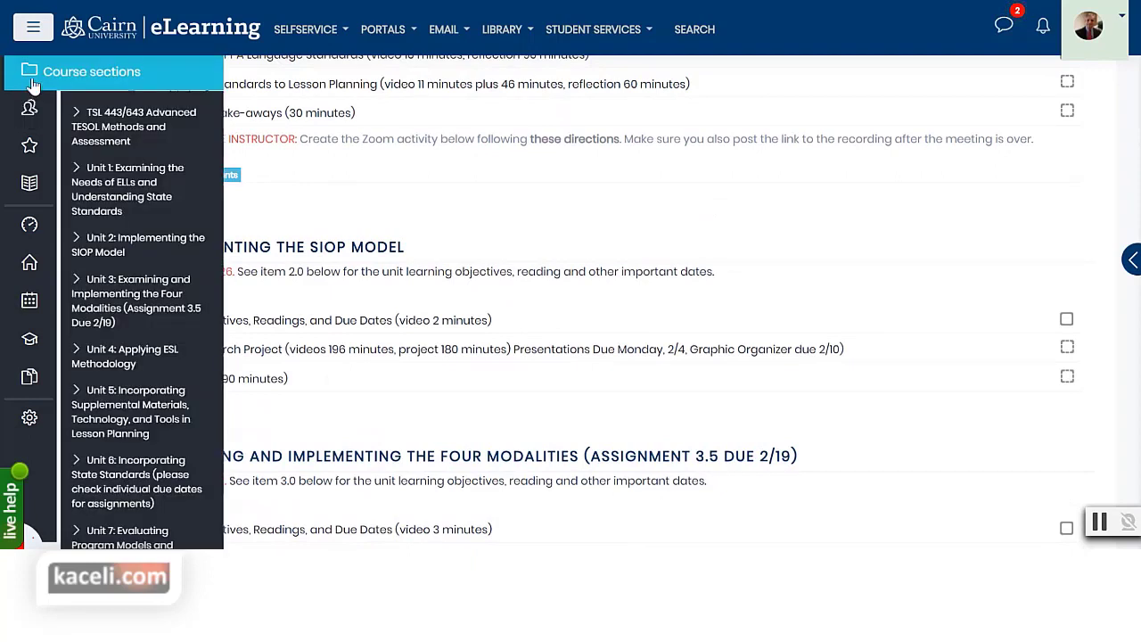
pyautogui.click(115, 323)
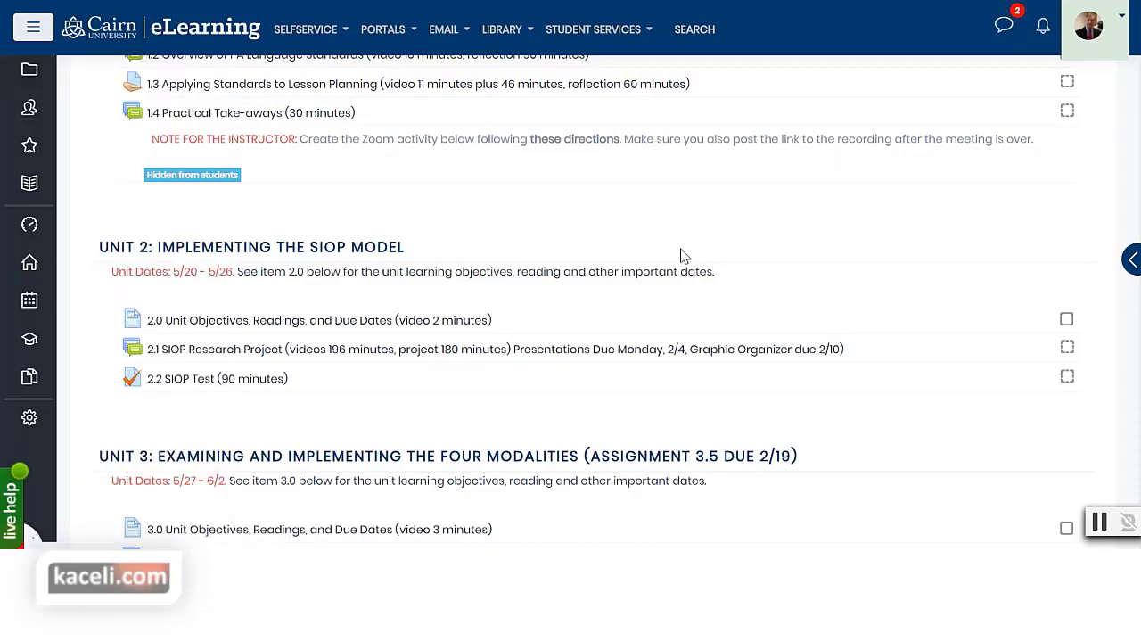
pyautogui.scroll(7, 674, 219)
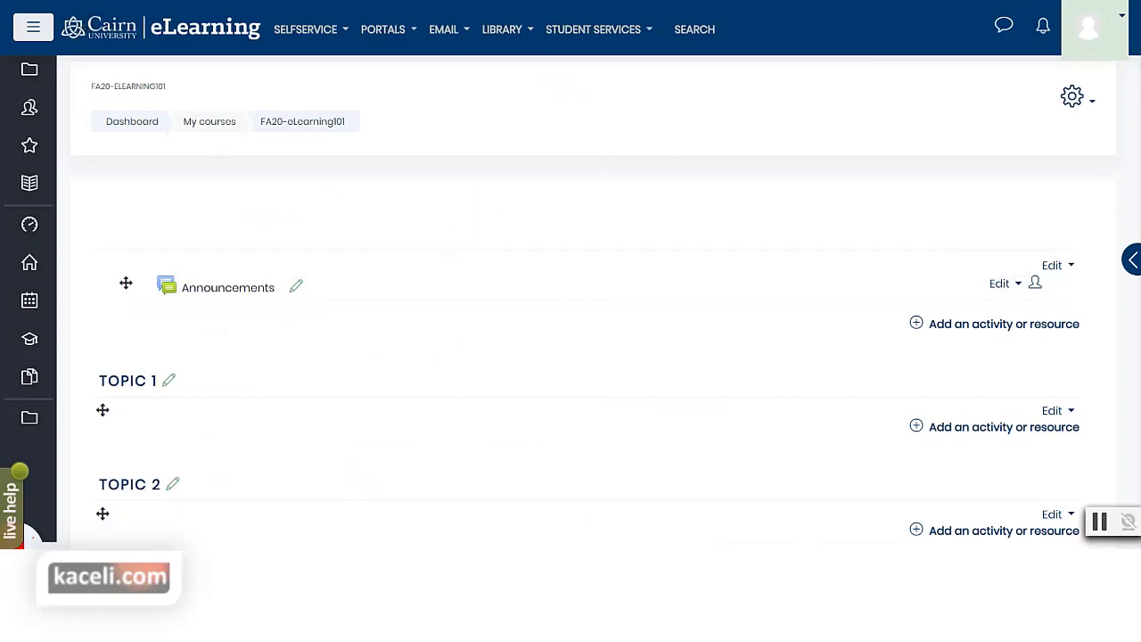
pyautogui.click(98, 12)
pyautogui.click(1072, 96)
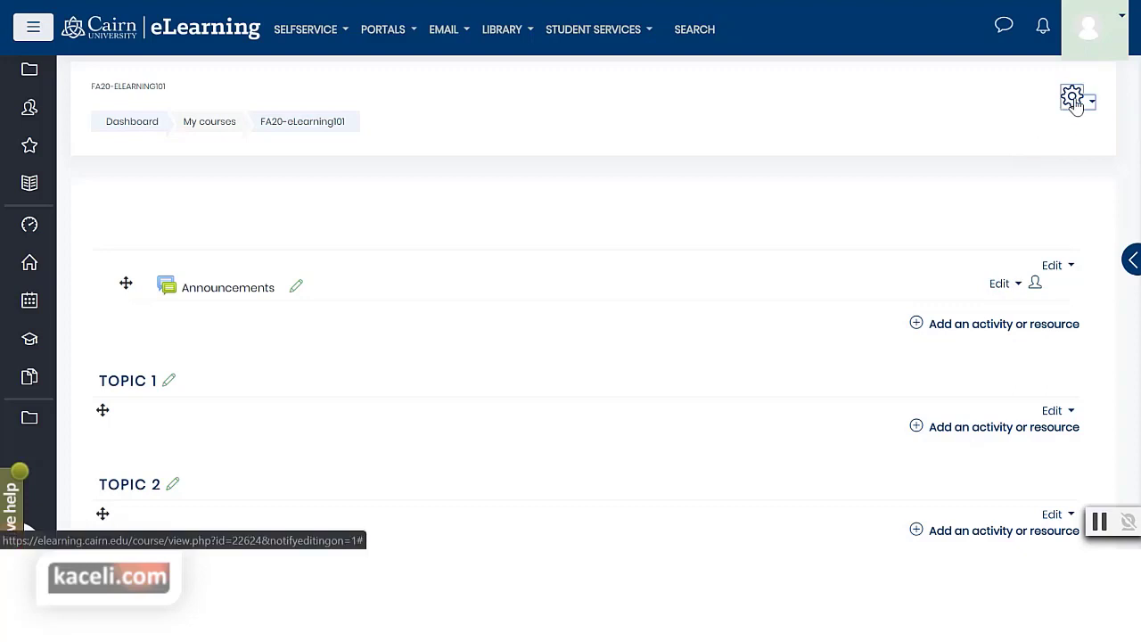
pyautogui.press('Escape')
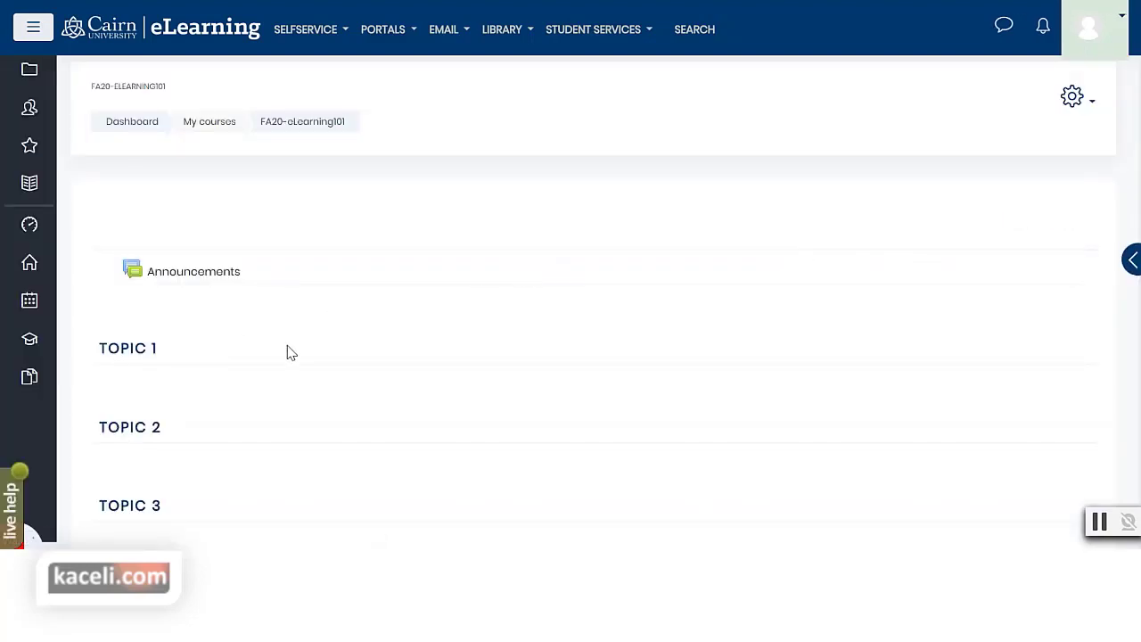
pyautogui.click(1072, 98)
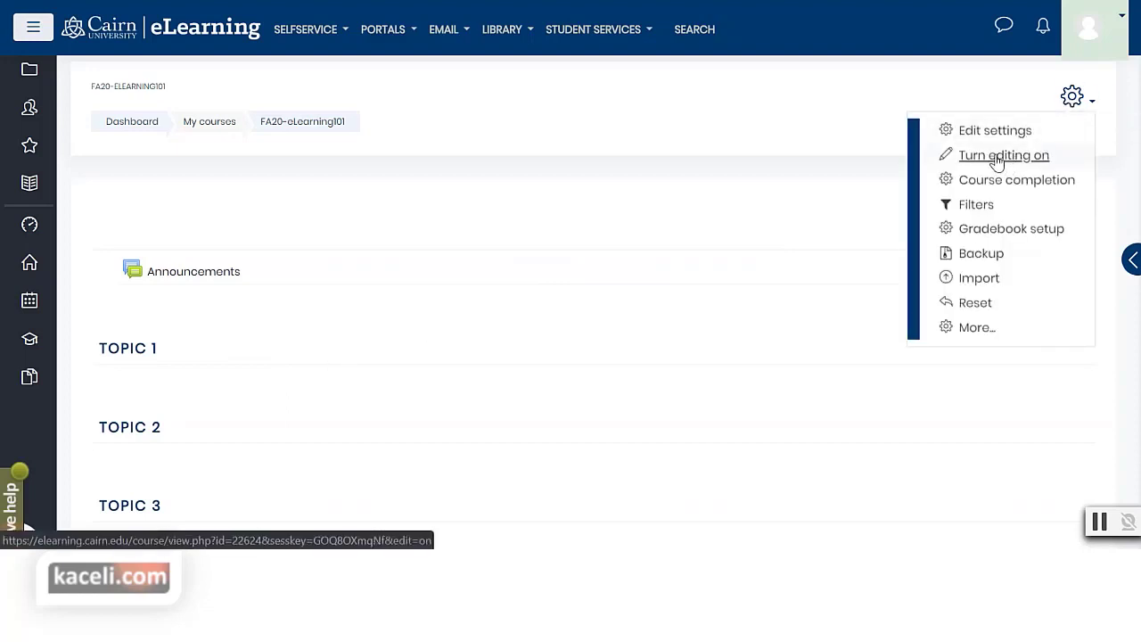
pyautogui.click(998, 160)
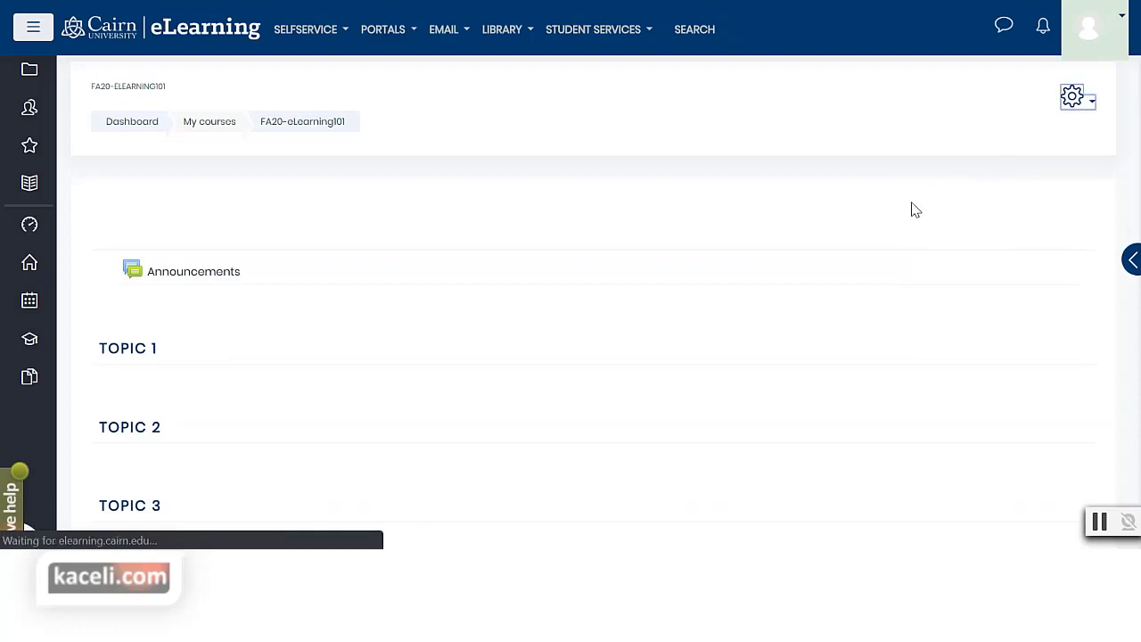
pyautogui.scroll(-2, 356, 364)
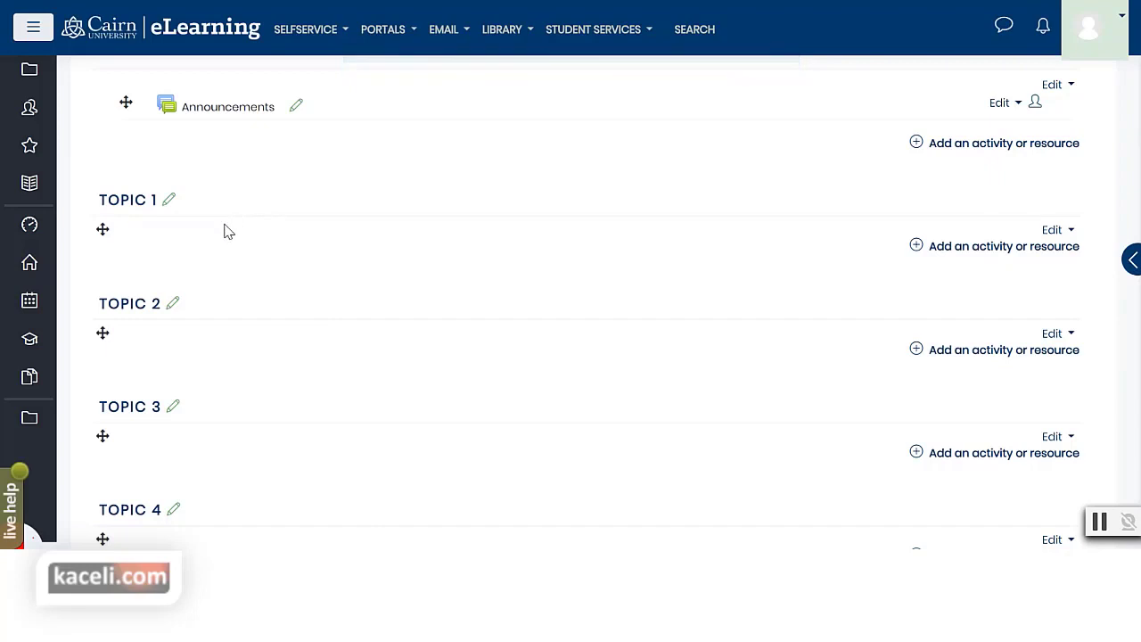
pyautogui.scroll(-9, 372, 276)
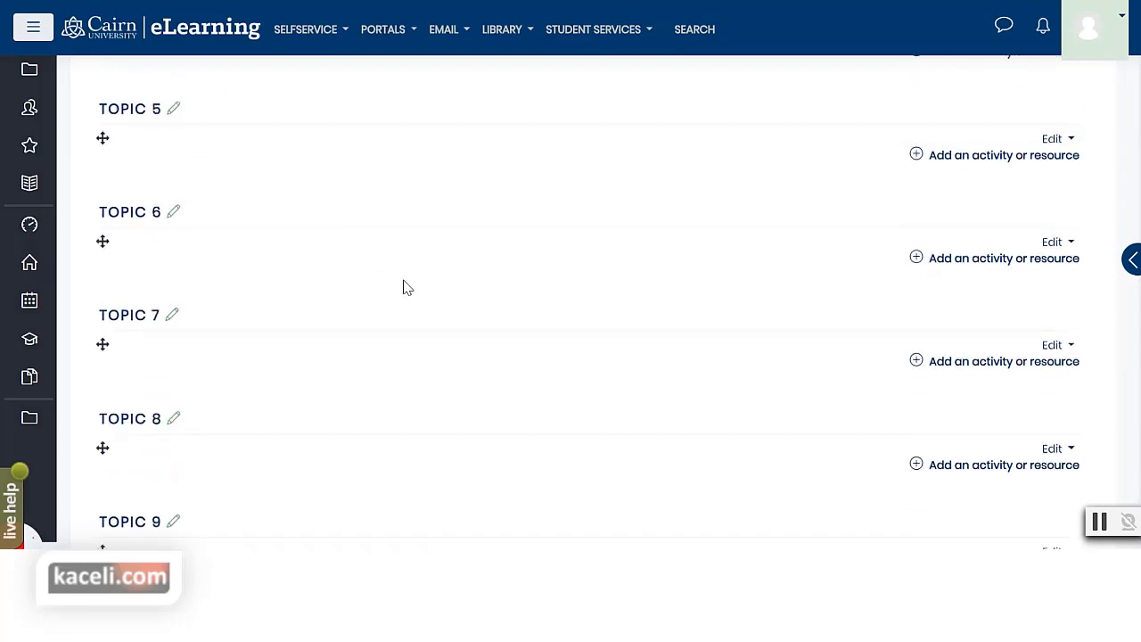
pyautogui.scroll(-3, 412, 297)
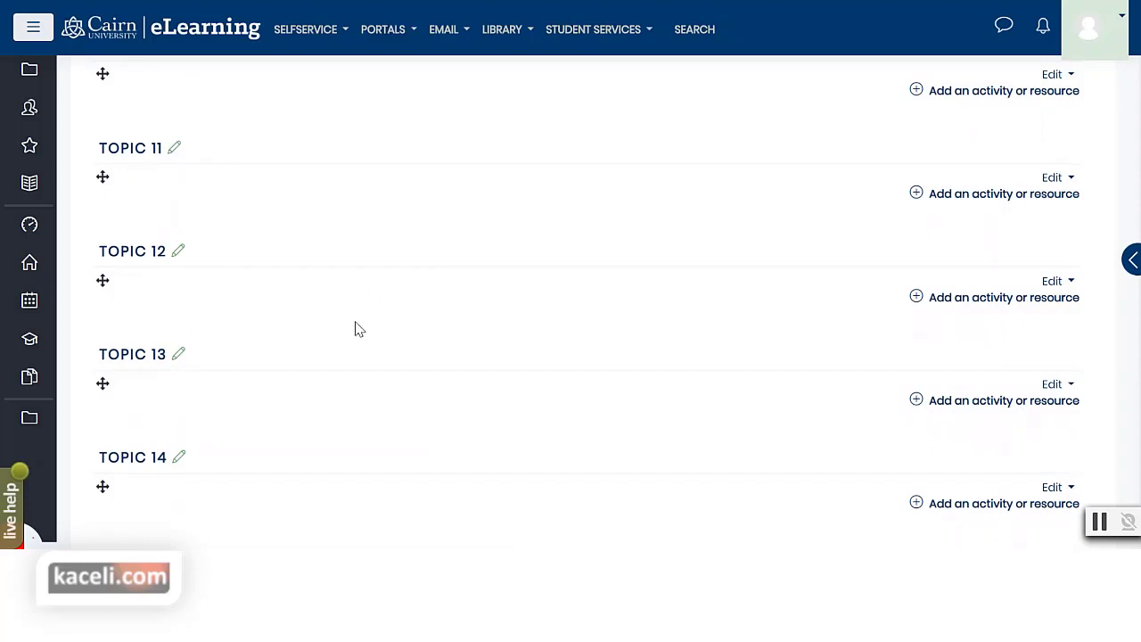
pyautogui.scroll(-5, 377, 342)
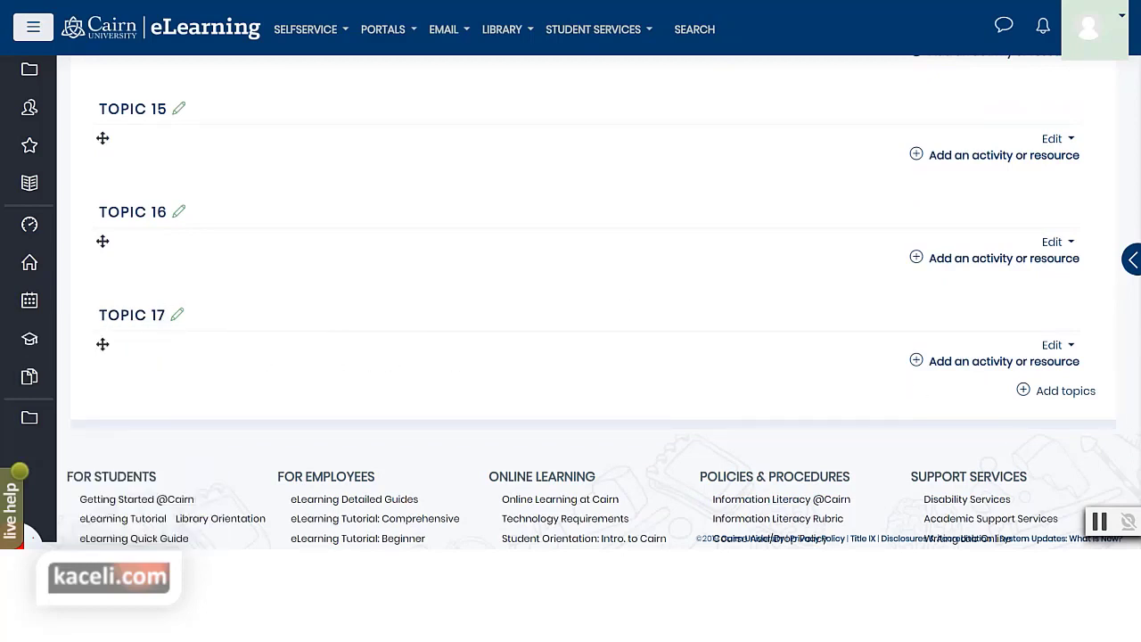
# Step: Add 3 new topic sections to the course
pyautogui.click(1060, 392)
pyautogui.write('3')
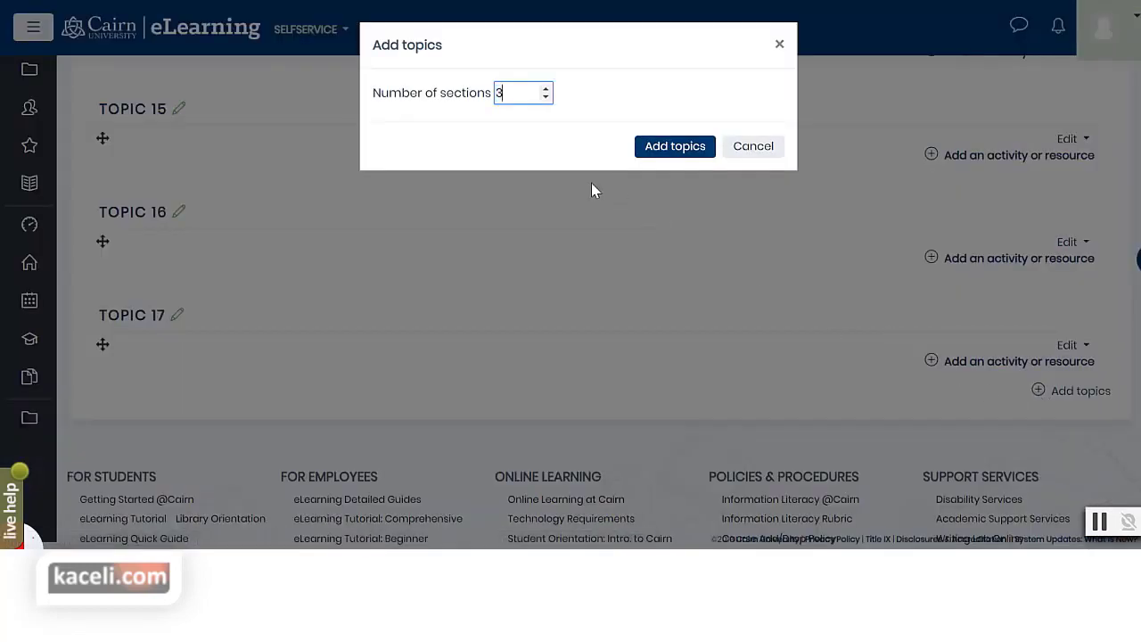
pyautogui.click(664, 152)
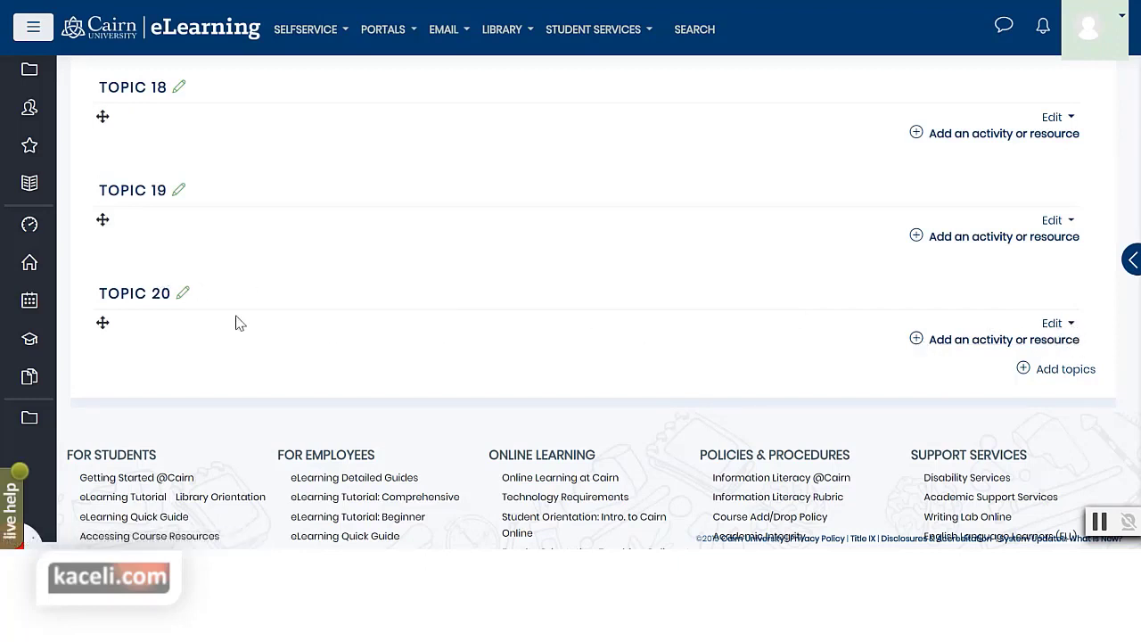
# Step: Delete Topic 20 so the outline ends at Topic 19
pyautogui.click(1056, 323)
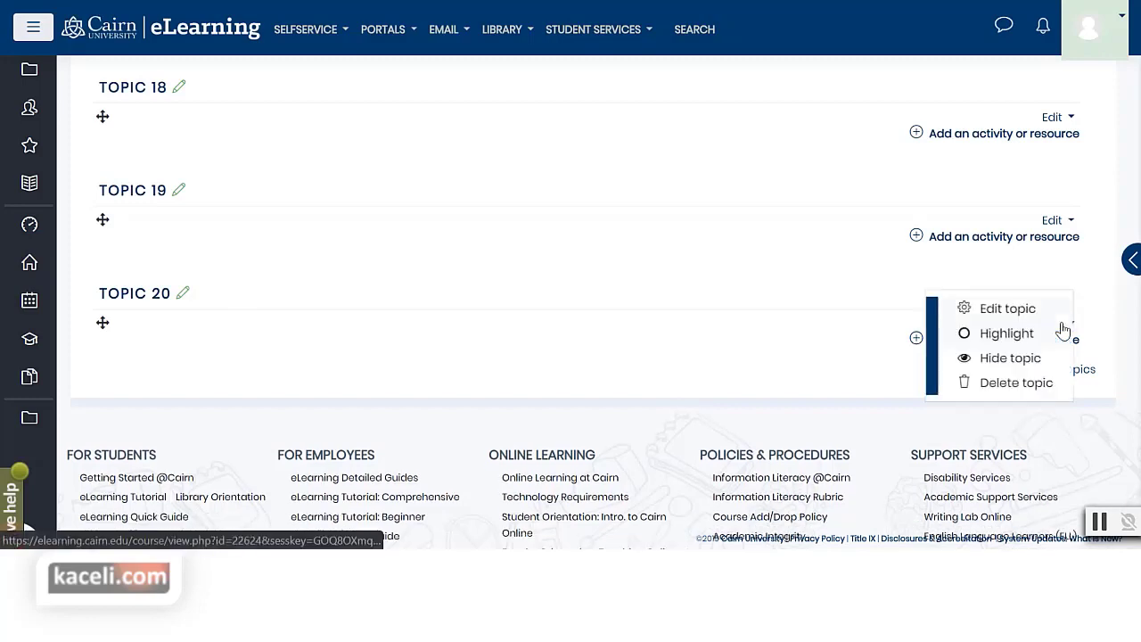
pyautogui.click(1000, 395)
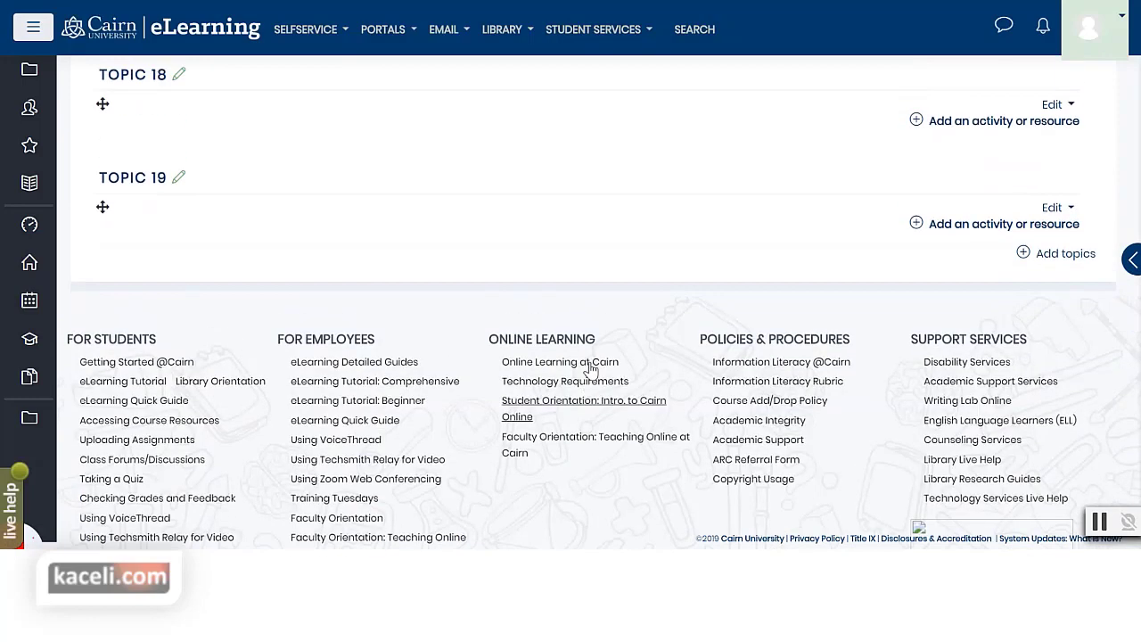
pyautogui.scroll(20, 602, 367)
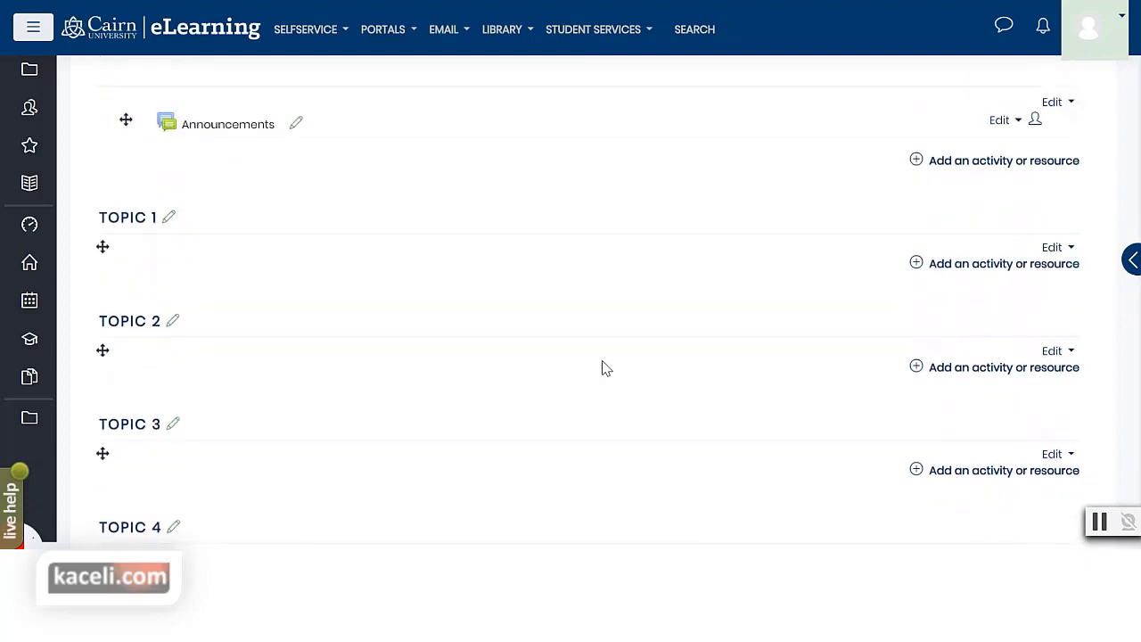
pyautogui.scroll(3, 601, 368)
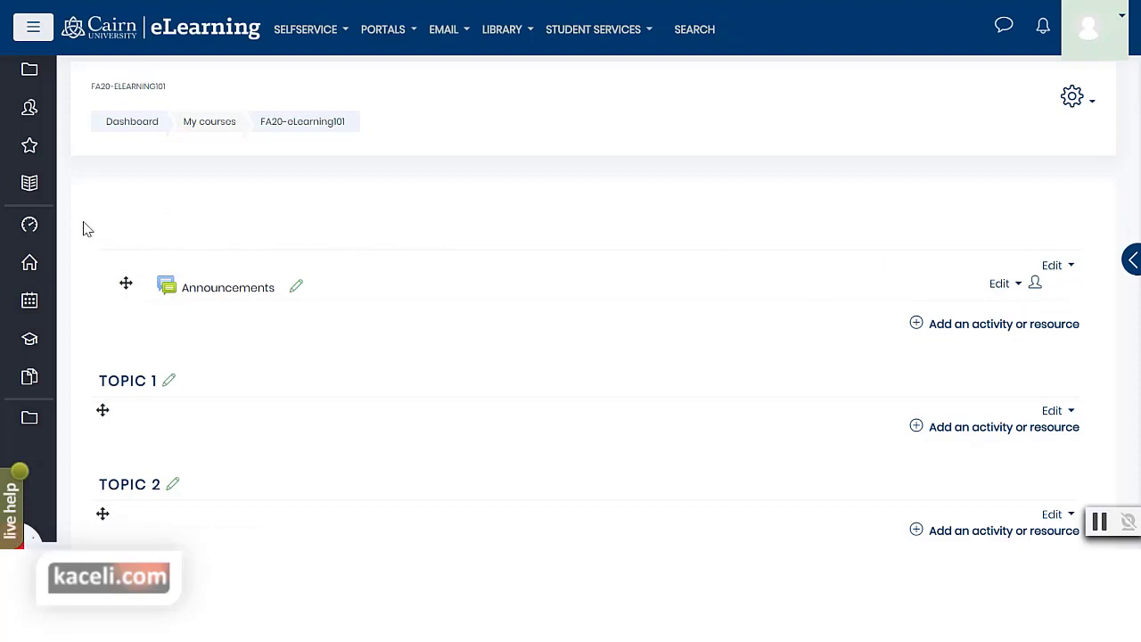
# Step: Open the General section's edit form via its Edit menu
pyautogui.moveTo(83, 224); pyautogui.dragTo(207, 343)
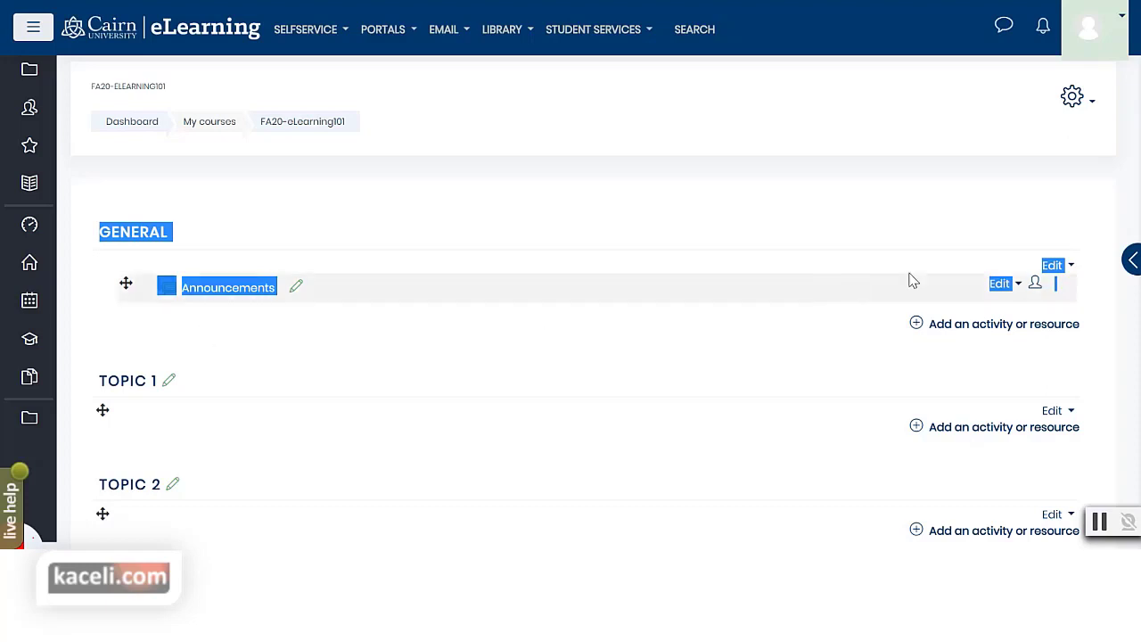
pyautogui.click(957, 287)
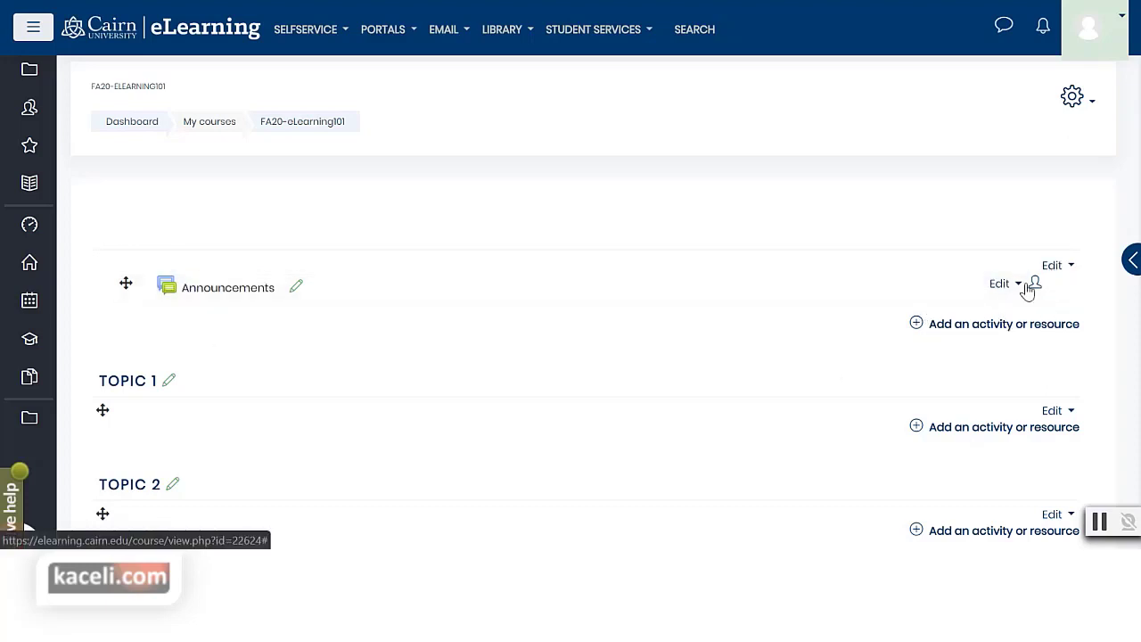
pyautogui.moveTo(88, 389); pyautogui.dragTo(122, 442)
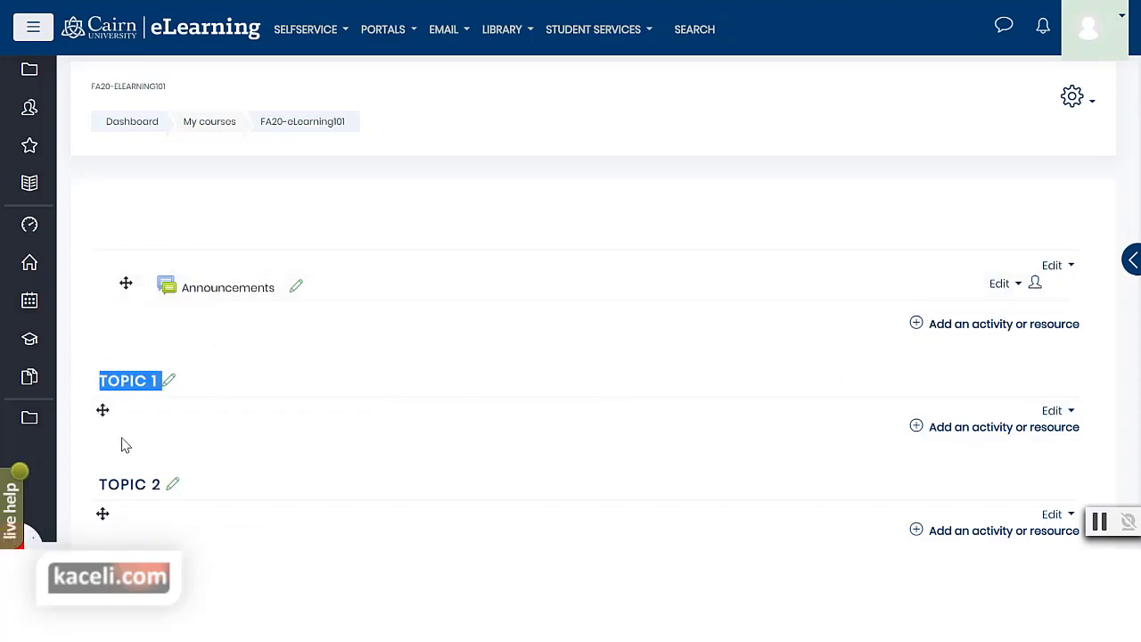
pyautogui.click(1053, 411)
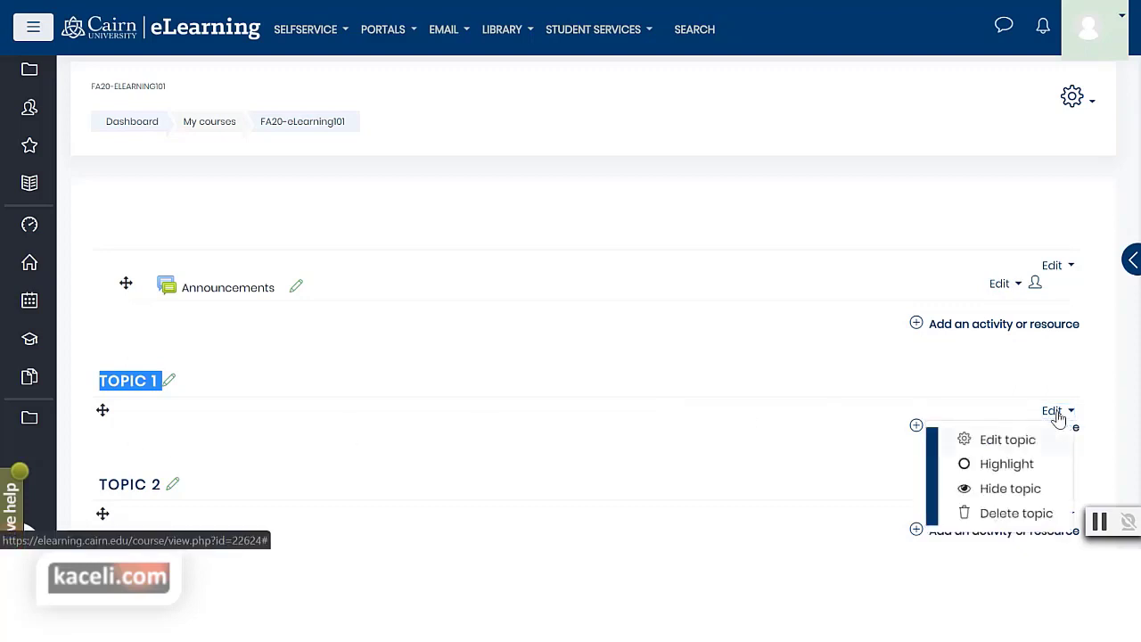
pyautogui.click(823, 366)
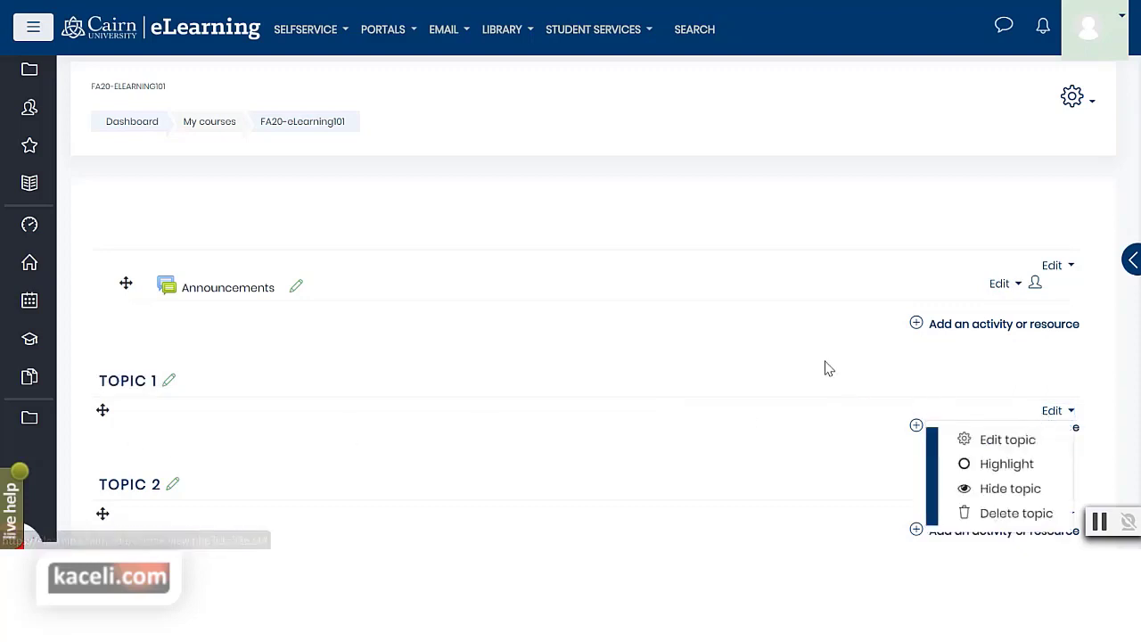
pyautogui.click(1053, 266)
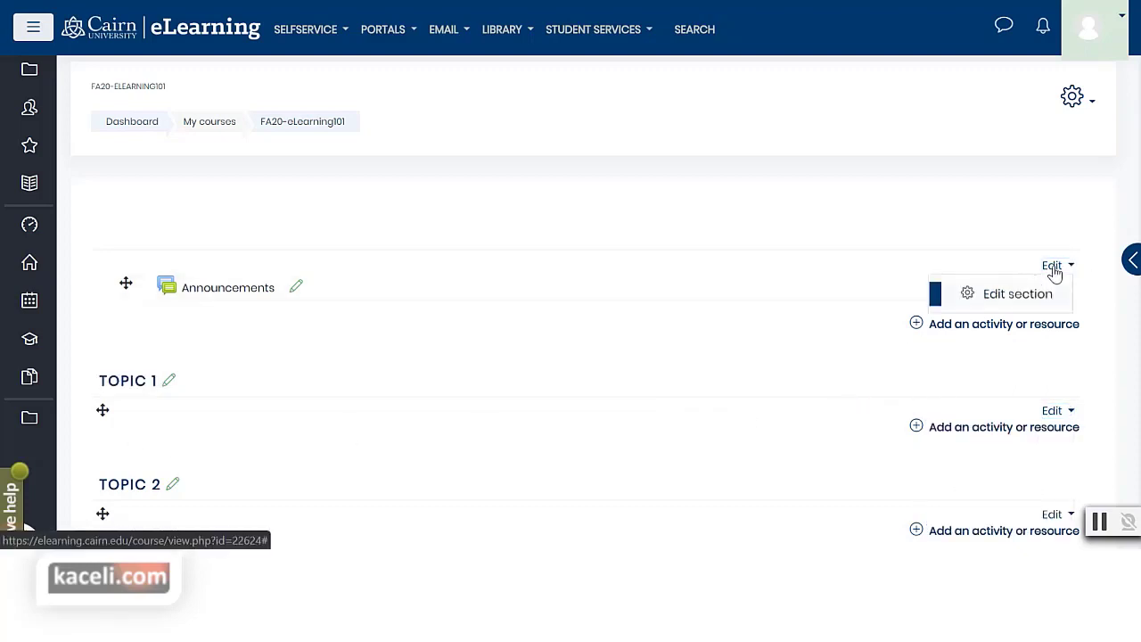
pyautogui.click(1008, 303)
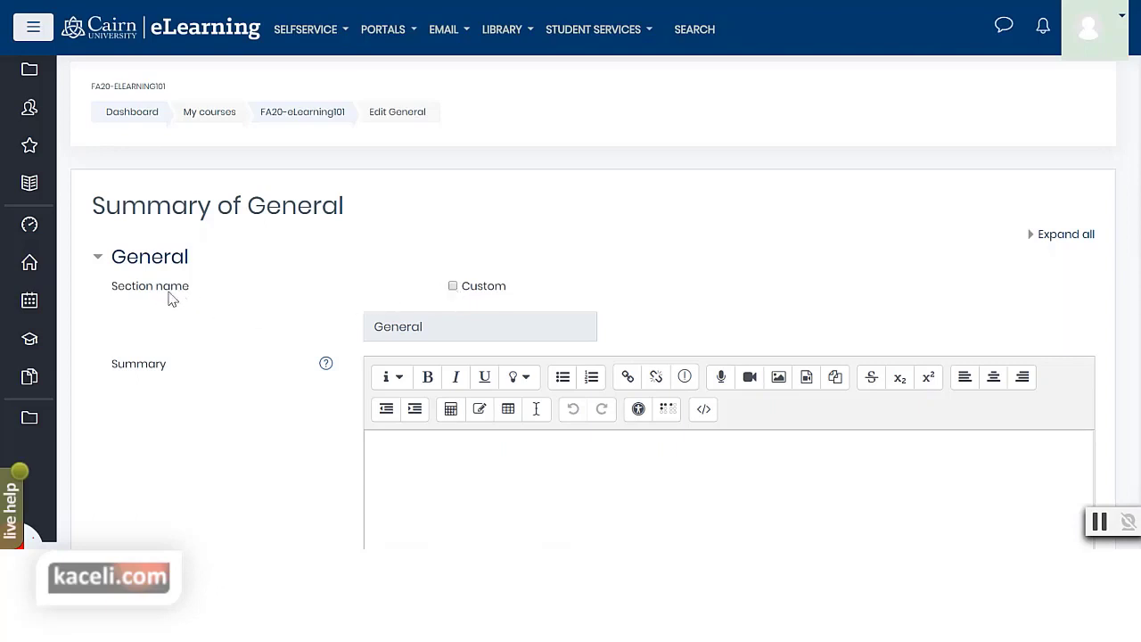
# Step: Give the section the custom name 'eLearning 101 - Introduction to eLearning'
pyautogui.click(453, 286)
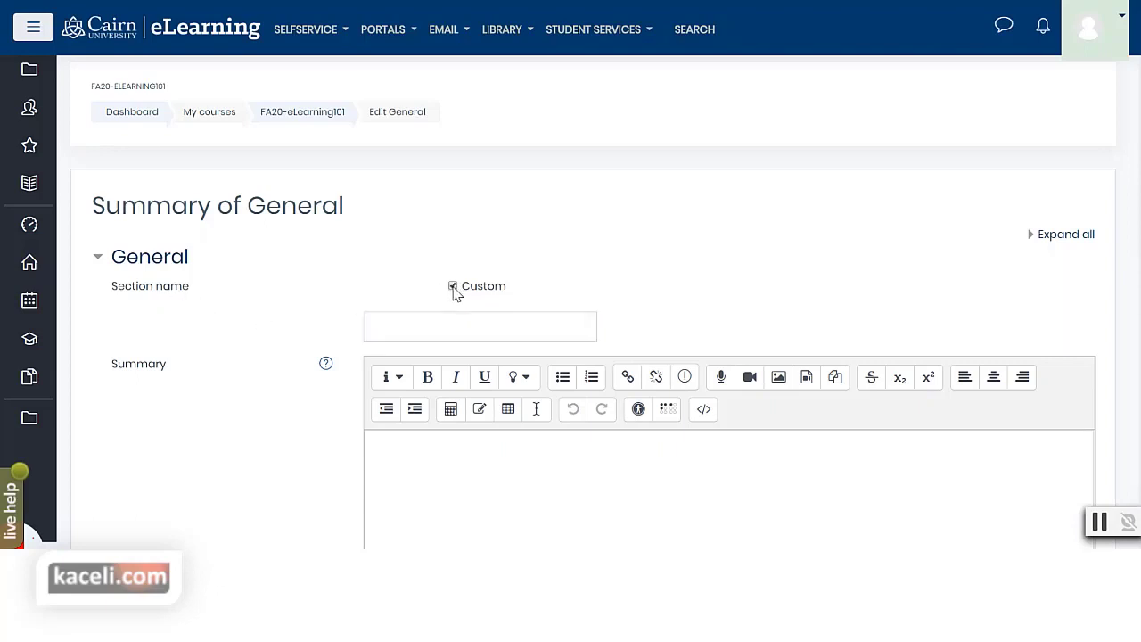
pyautogui.click(414, 326)
pyautogui.write('eLearning')
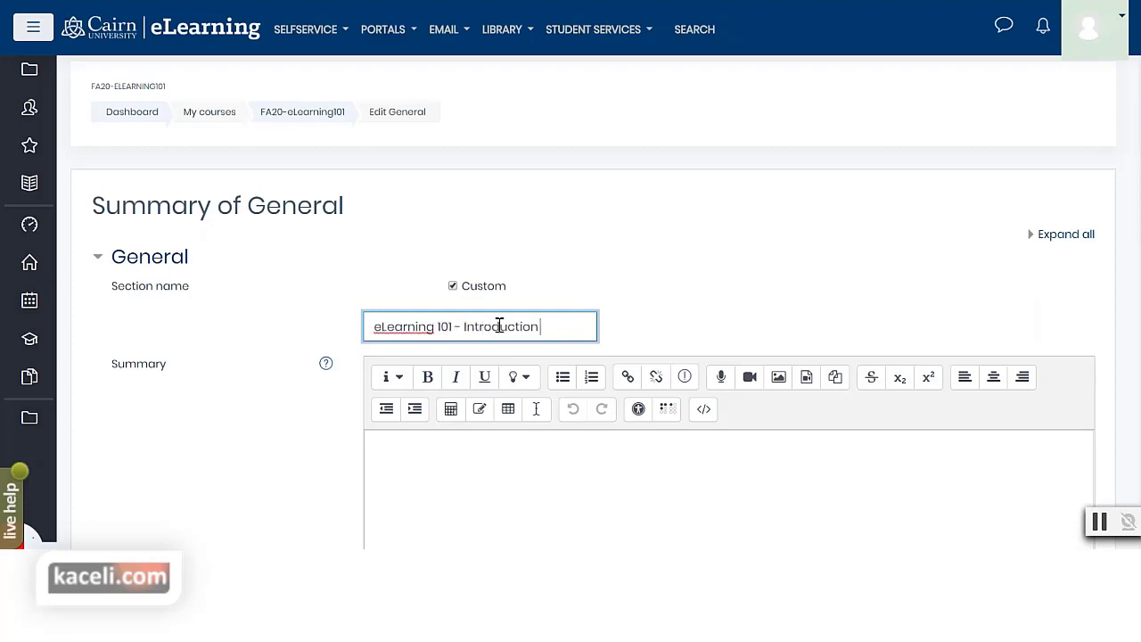
pyautogui.write('101 - Introduction to eLearning')
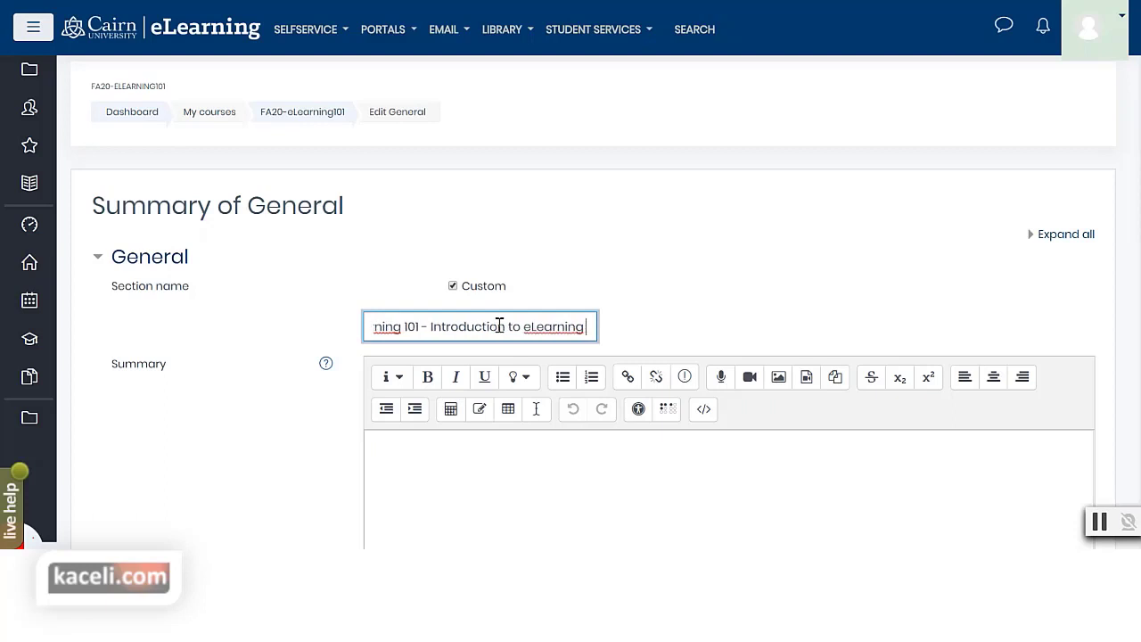
pyautogui.press('BackSpace')
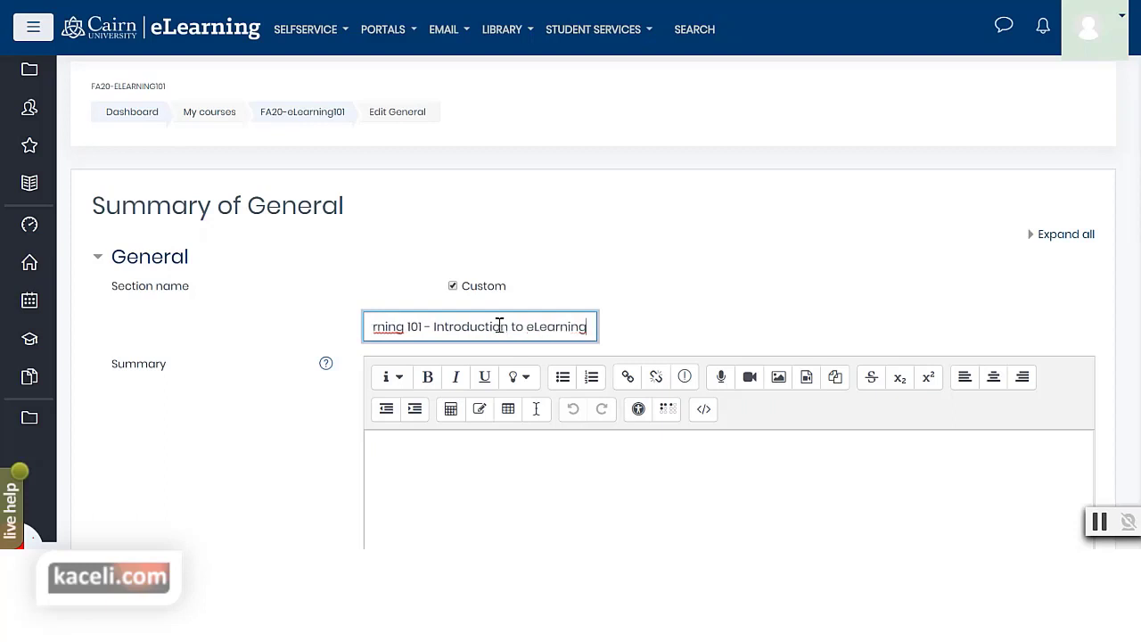
# Step: Write a summary with the instructor's name, Email, Telephone and a welcome line
pyautogui.click(475, 466)
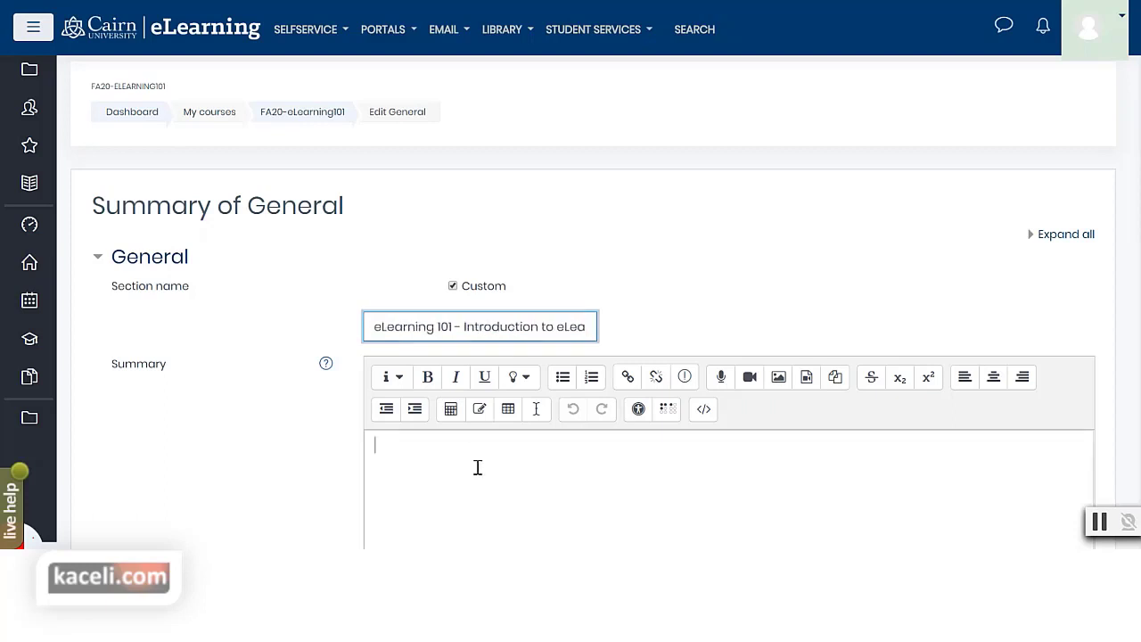
pyautogui.scroll(-2, 494, 473)
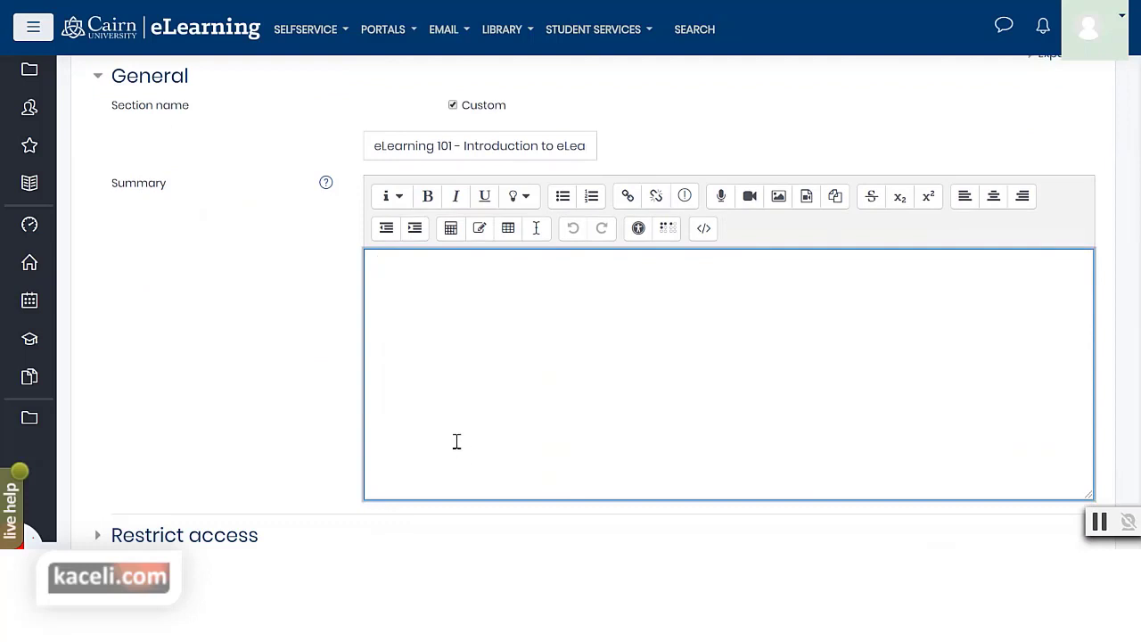
pyautogui.write('Sali Kaceli, Instructor')
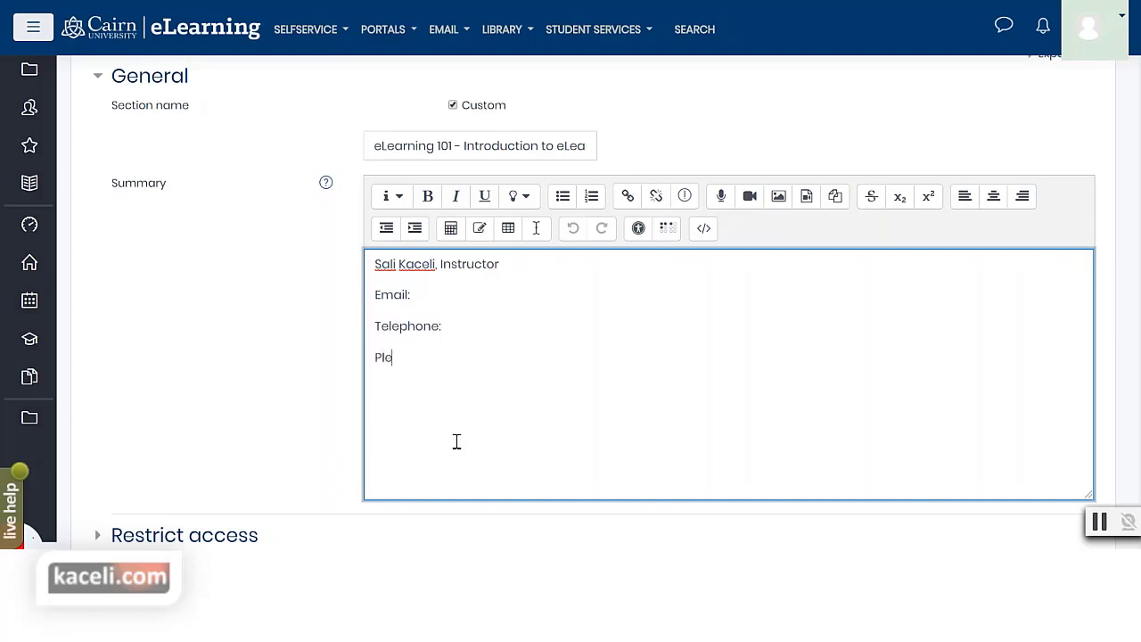
pyautogui.write('ases')
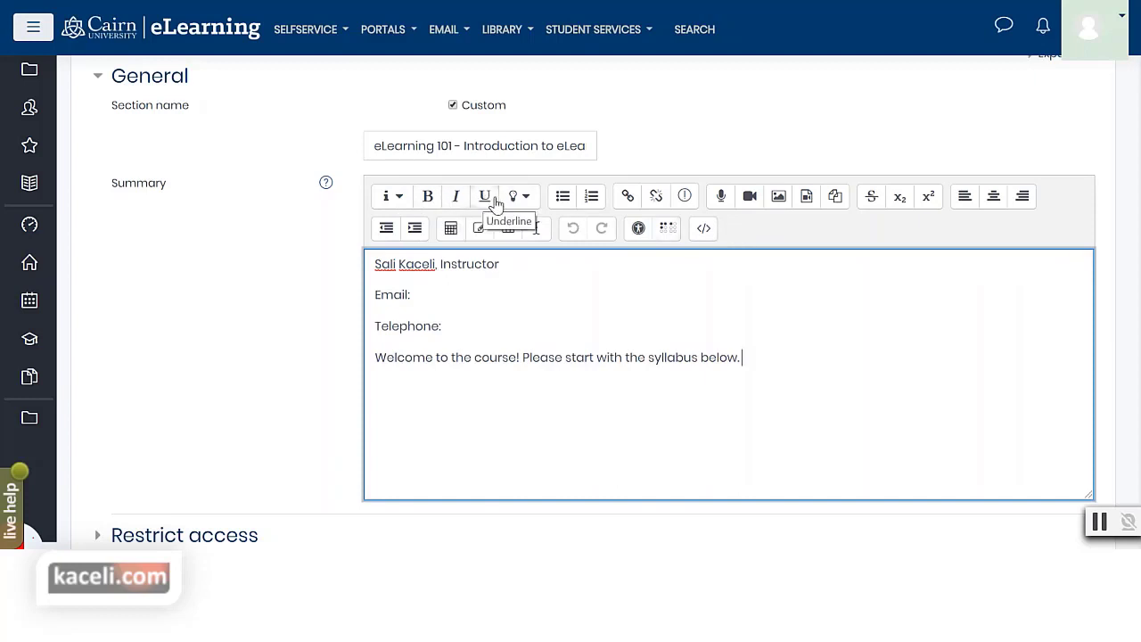
# Step: Underline the welcome line and save the General section changes
pyautogui.click(501, 268)
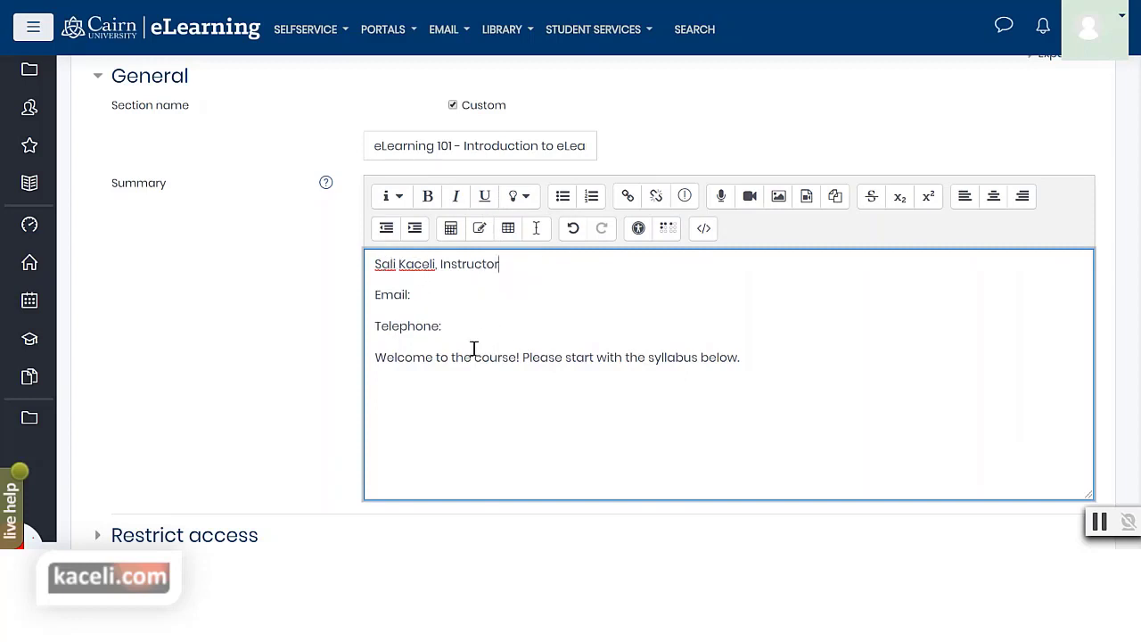
pyautogui.moveTo(772, 363); pyautogui.dragTo(372, 356)
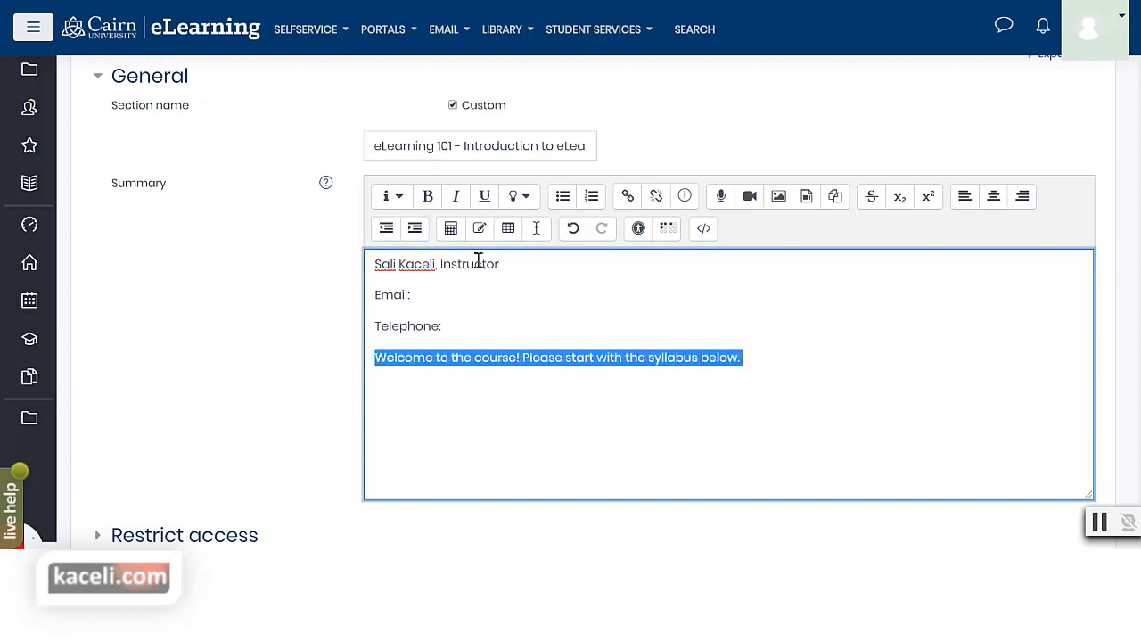
pyautogui.click(485, 196)
pyautogui.click(508, 396)
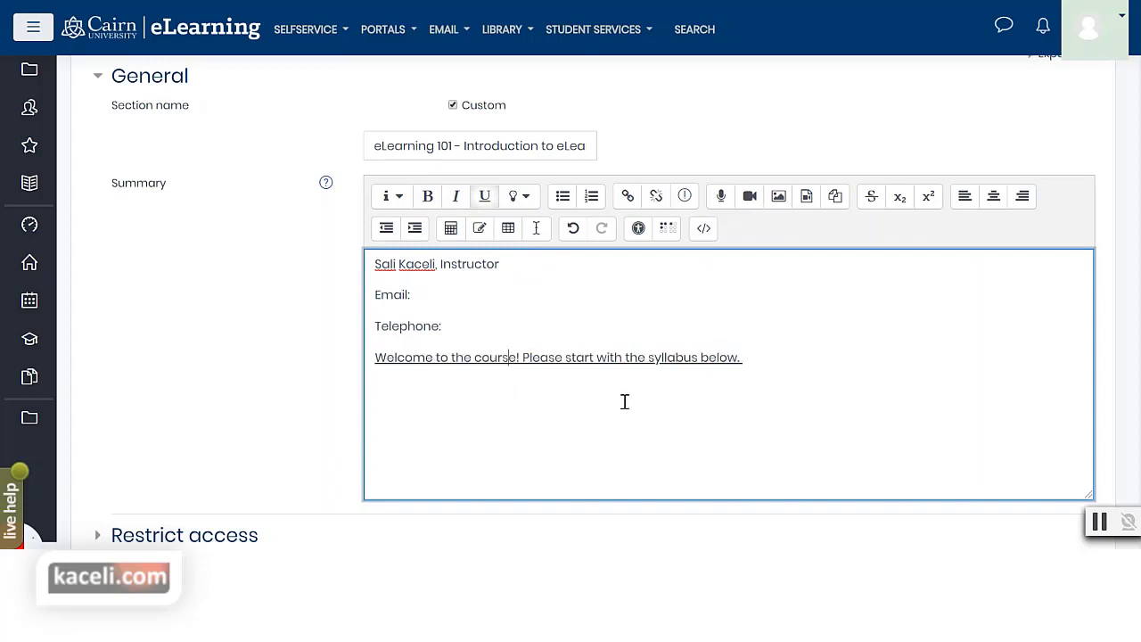
pyautogui.click(659, 398)
pyautogui.scroll(-2, 530, 354)
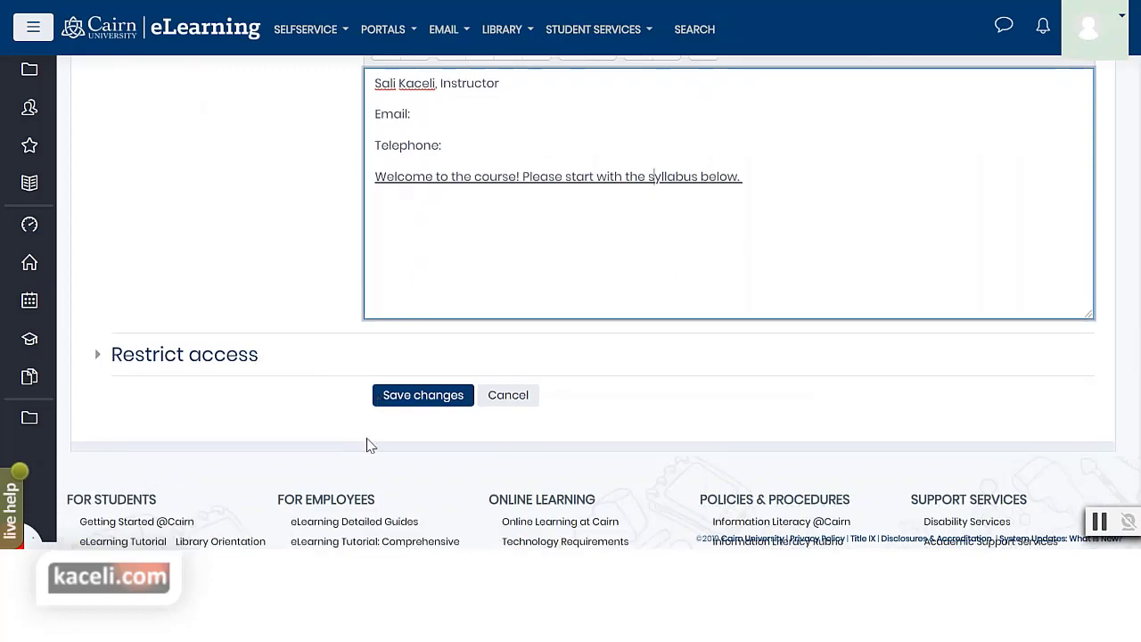
pyautogui.click(424, 395)
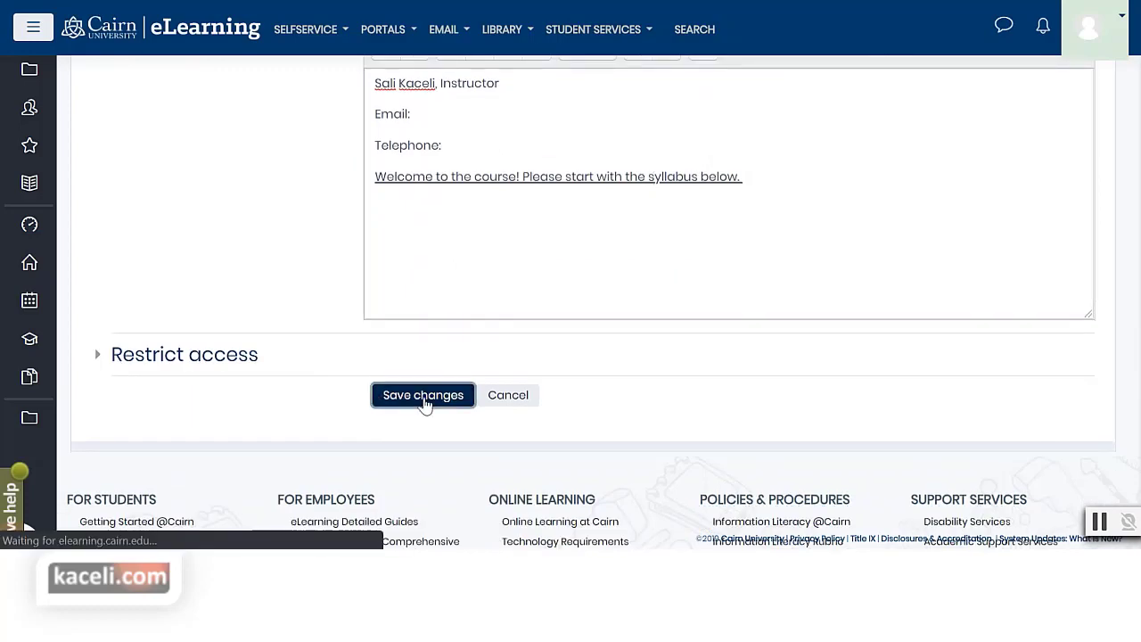
pyautogui.scroll(2, 394, 288)
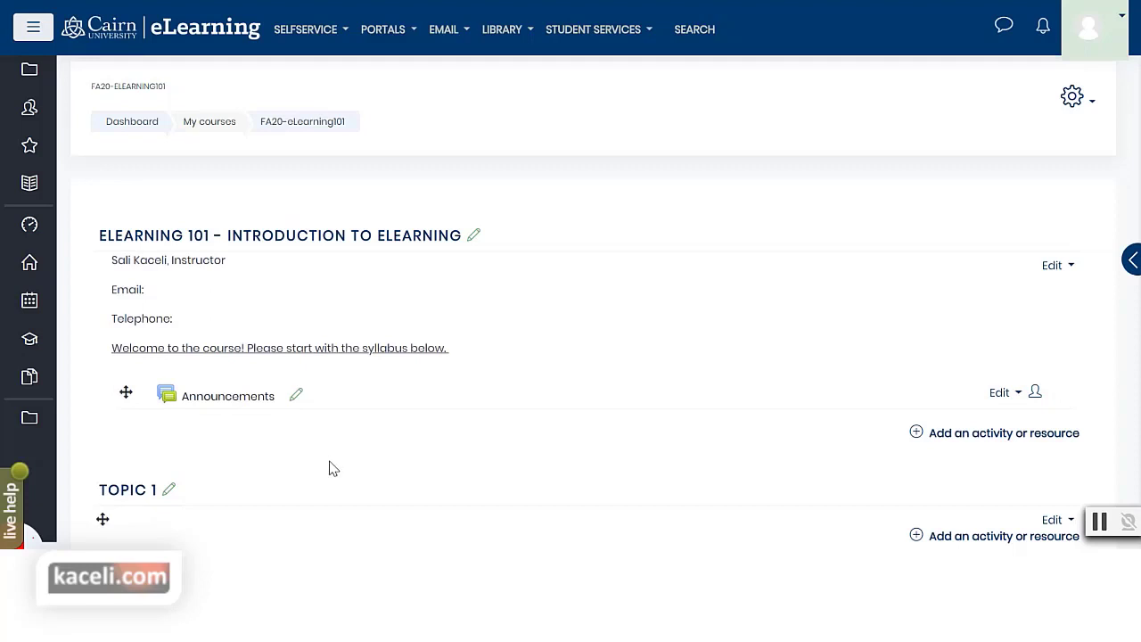
pyautogui.scroll(-2, 313, 451)
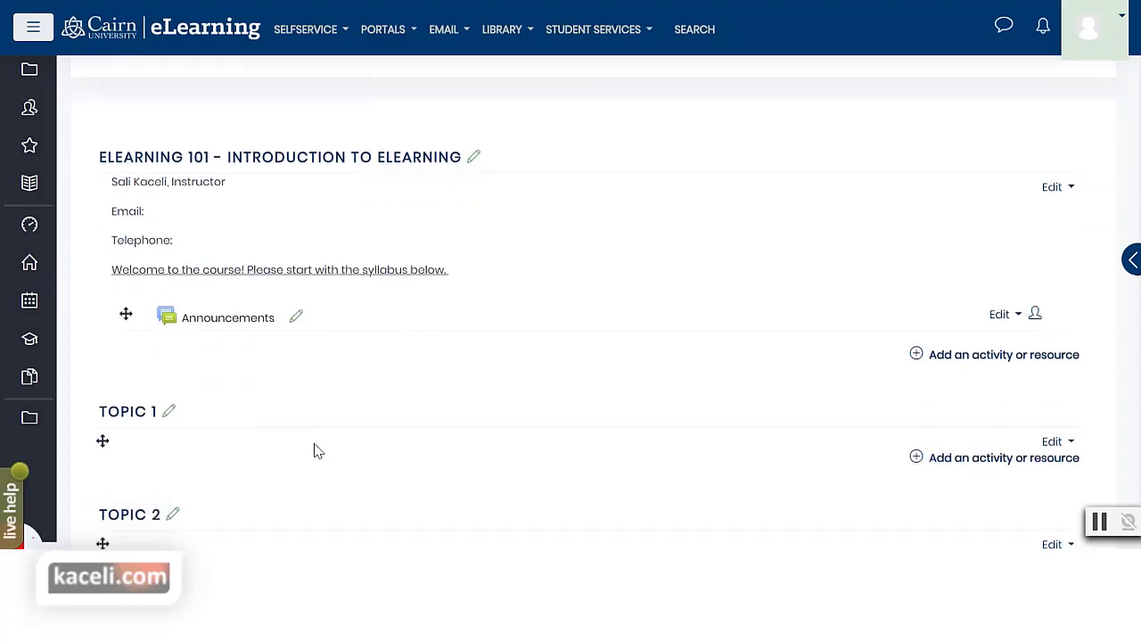
pyautogui.scroll(-2, 267, 384)
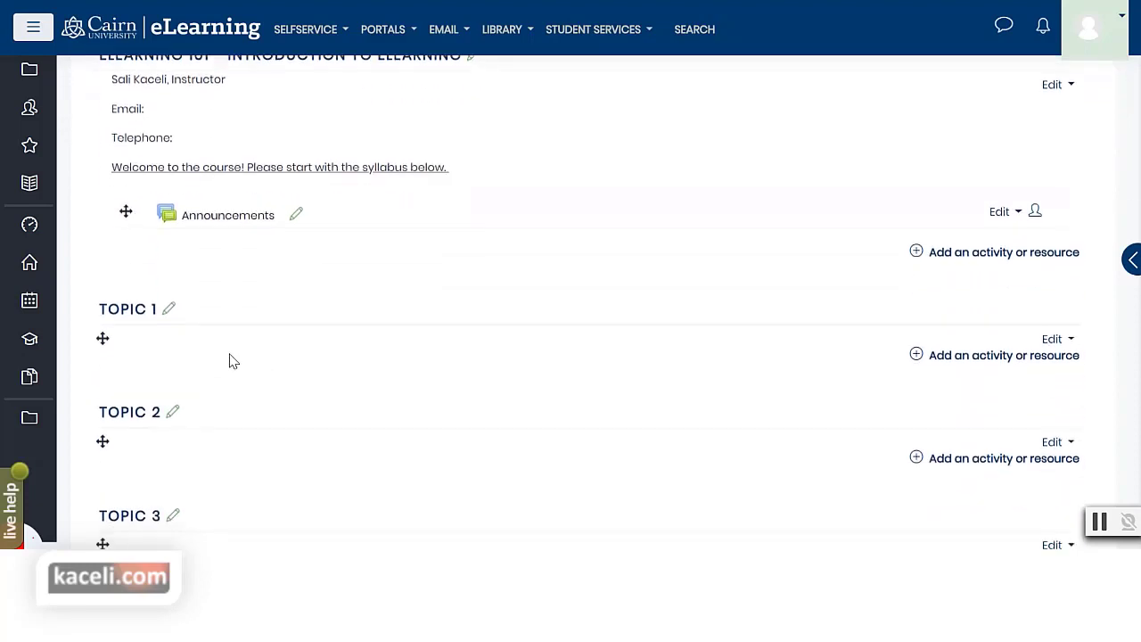
pyautogui.click(169, 312)
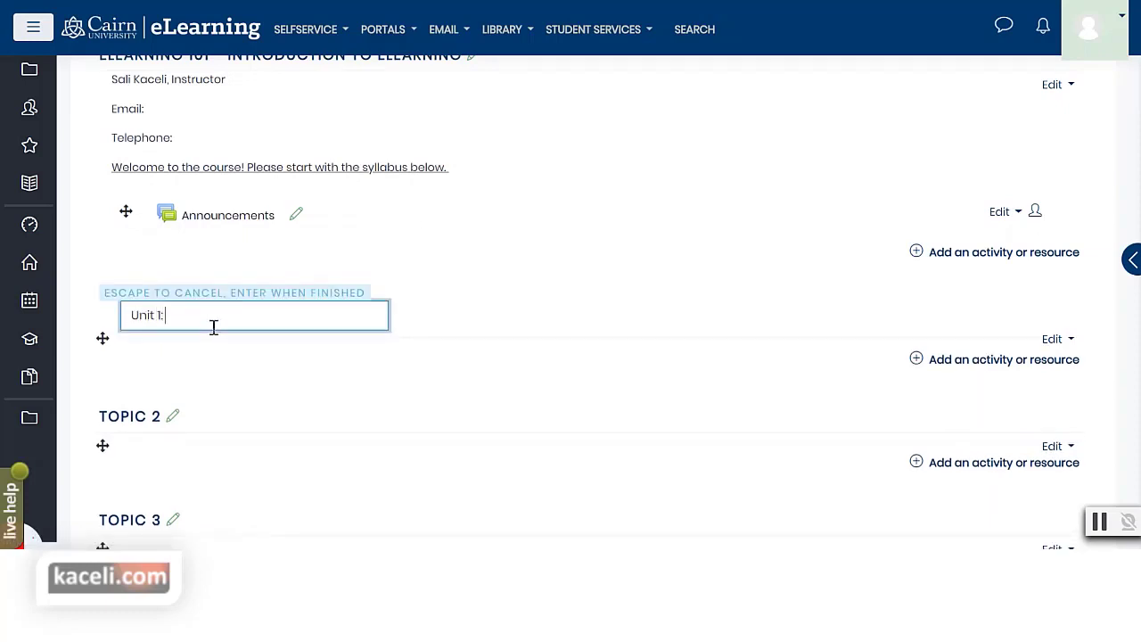
pyautogui.write('Unit 1: Introducing eLearni')
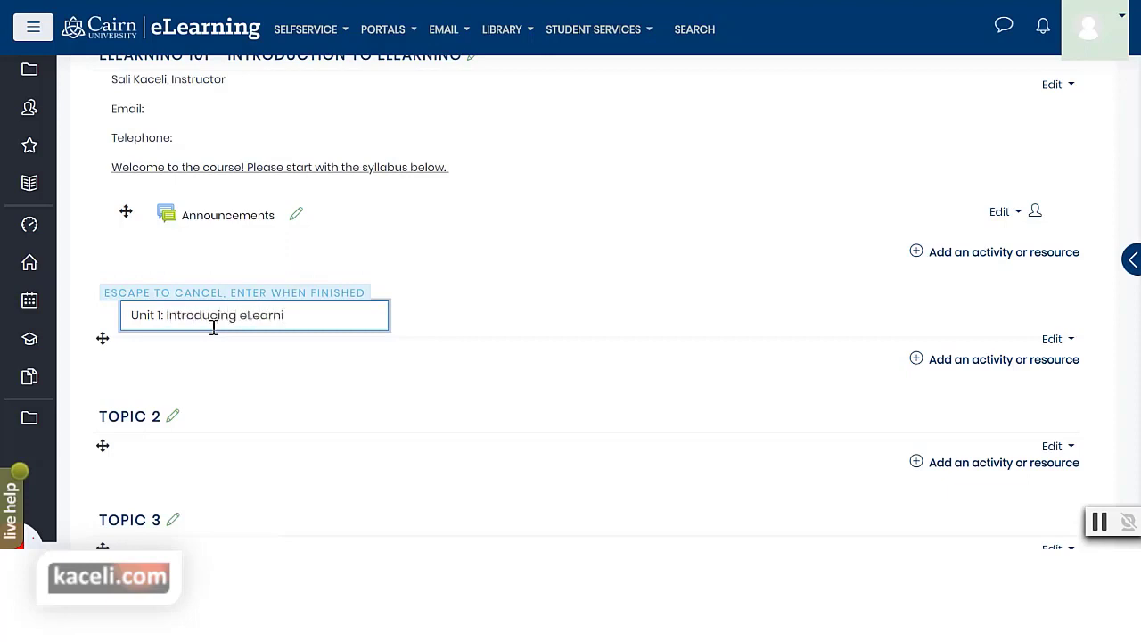
pyautogui.write('ng Concepts')
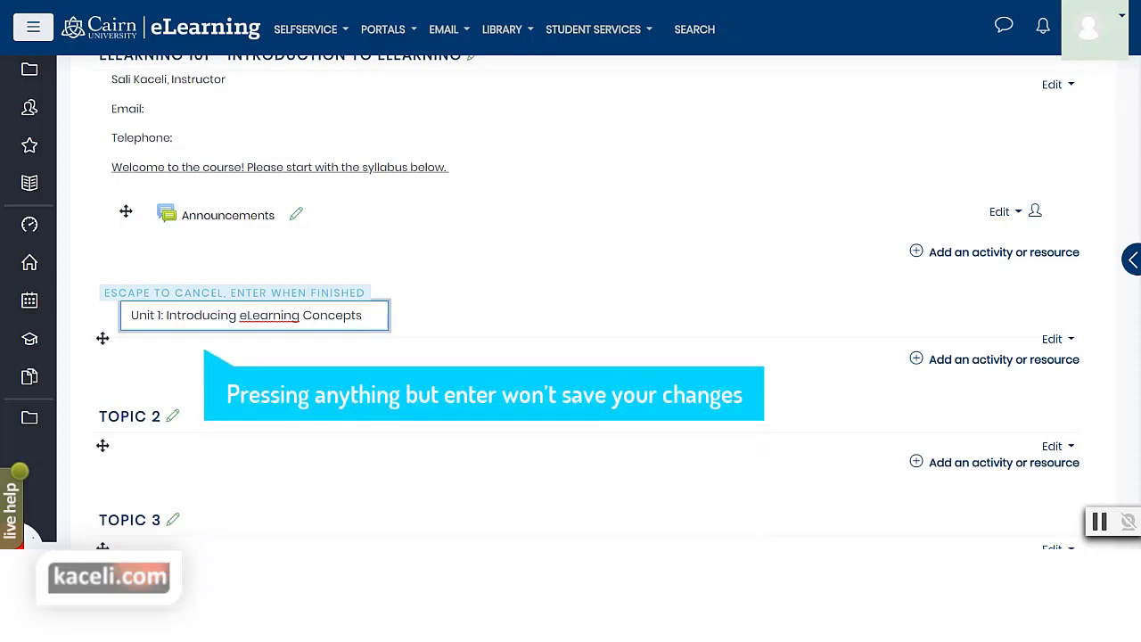
pyautogui.press('Return')
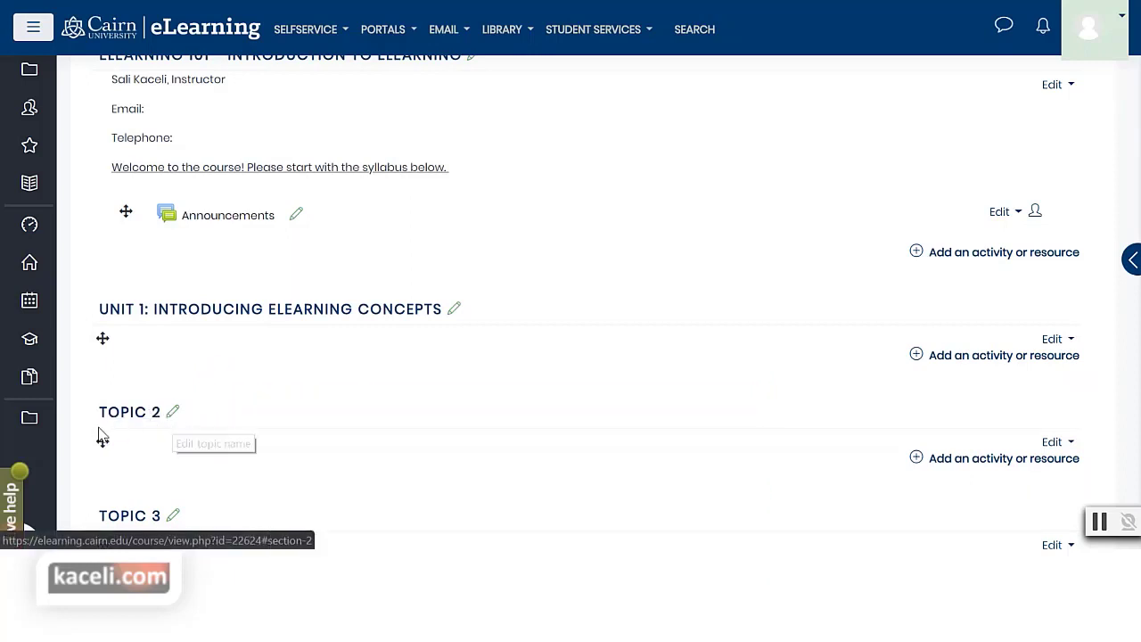
pyautogui.scroll(-2, 385, 467)
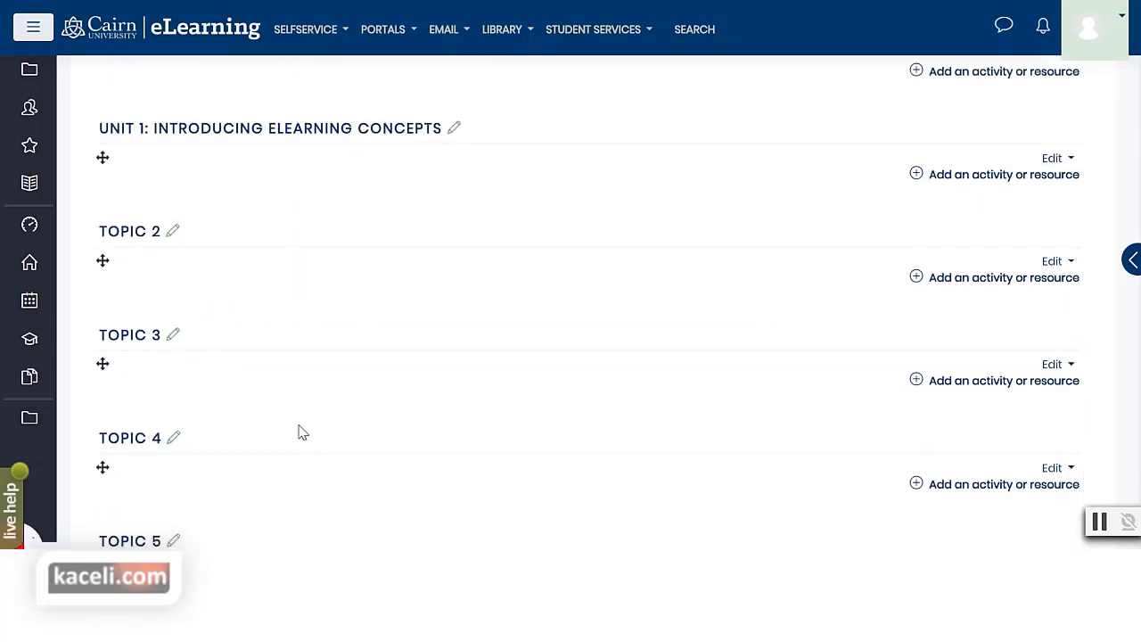
pyautogui.scroll(-1, 331, 453)
pyautogui.scroll(5, 324, 454)
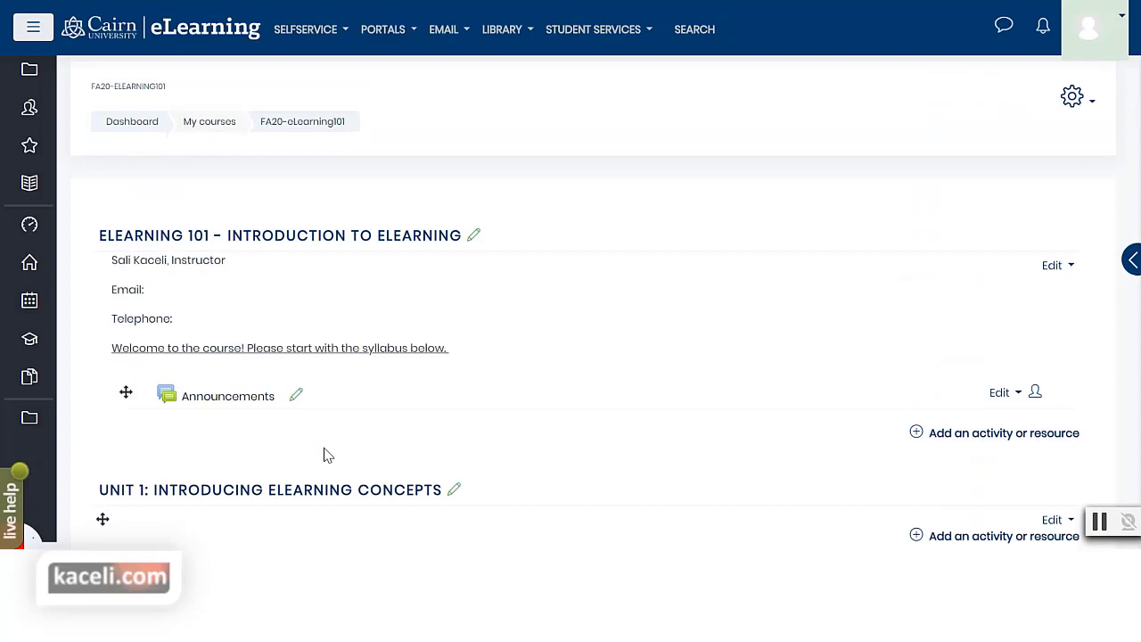
pyautogui.scroll(-1, 525, 384)
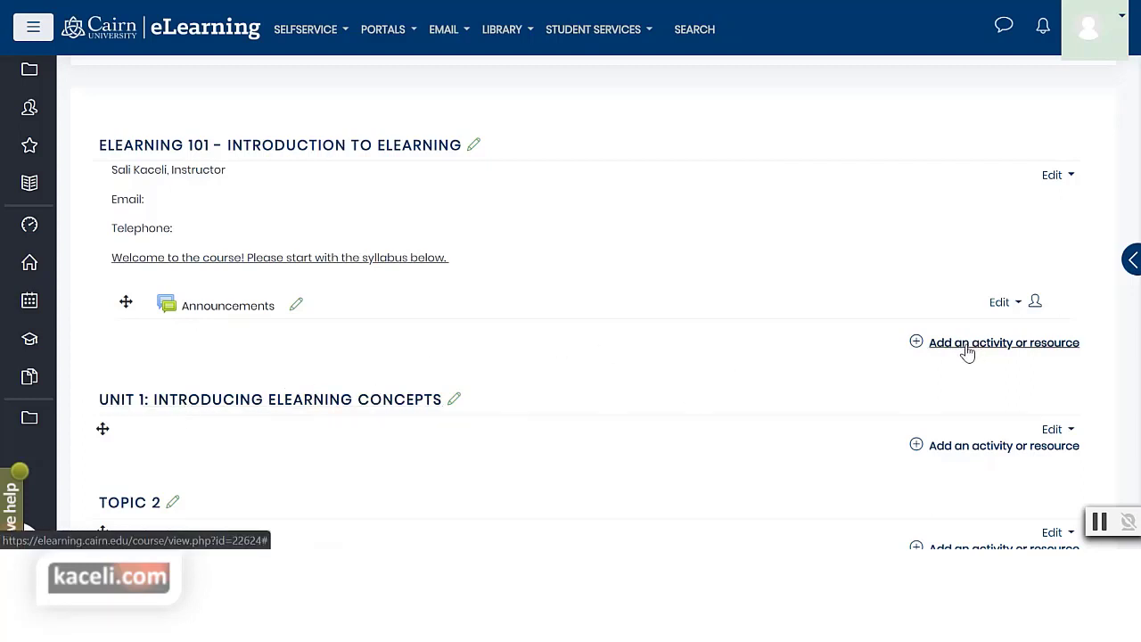
pyautogui.click(967, 351)
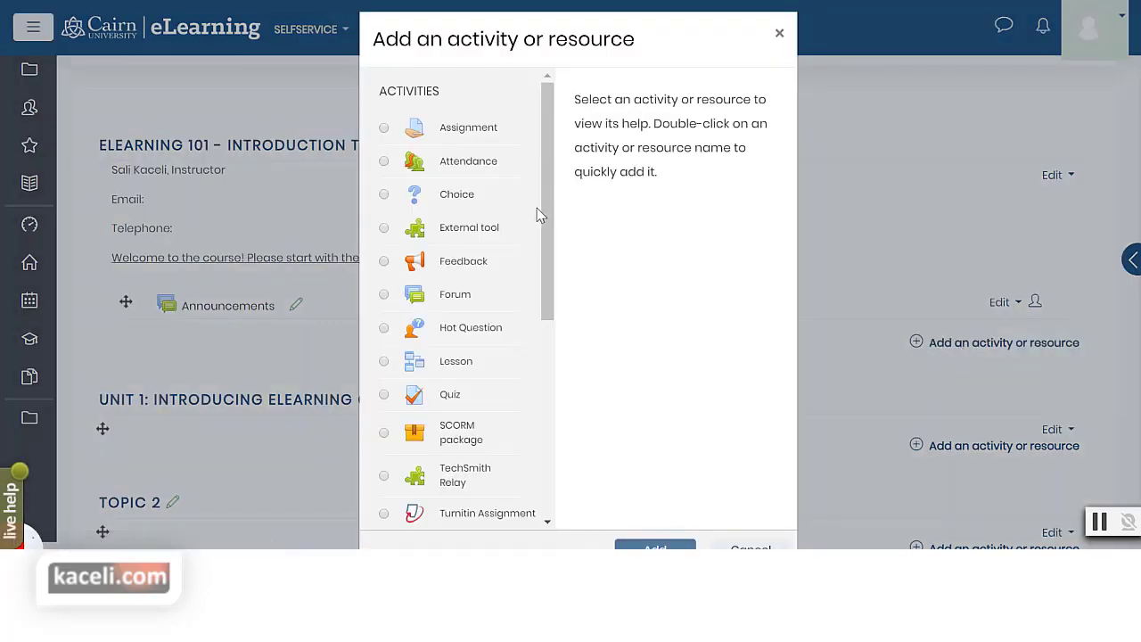
pyautogui.moveTo(550, 222)
pyautogui.mouseDown()
pyautogui.moveTo(550, 433)
pyautogui.moveTo(547, 214)
pyautogui.mouseUp()
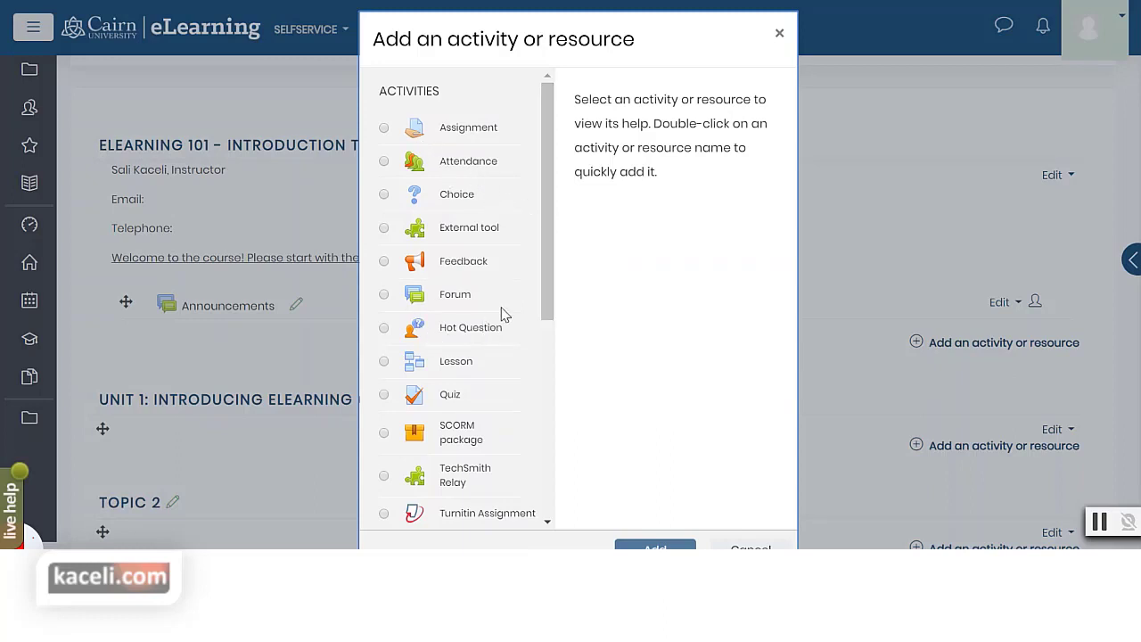
pyautogui.moveTo(547, 316)
pyautogui.mouseDown()
pyautogui.moveTo(544, 522)
pyautogui.moveTo(548, 321)
pyautogui.mouseUp()
pyautogui.moveTo(657, 36); pyautogui.dragTo(653, 4)
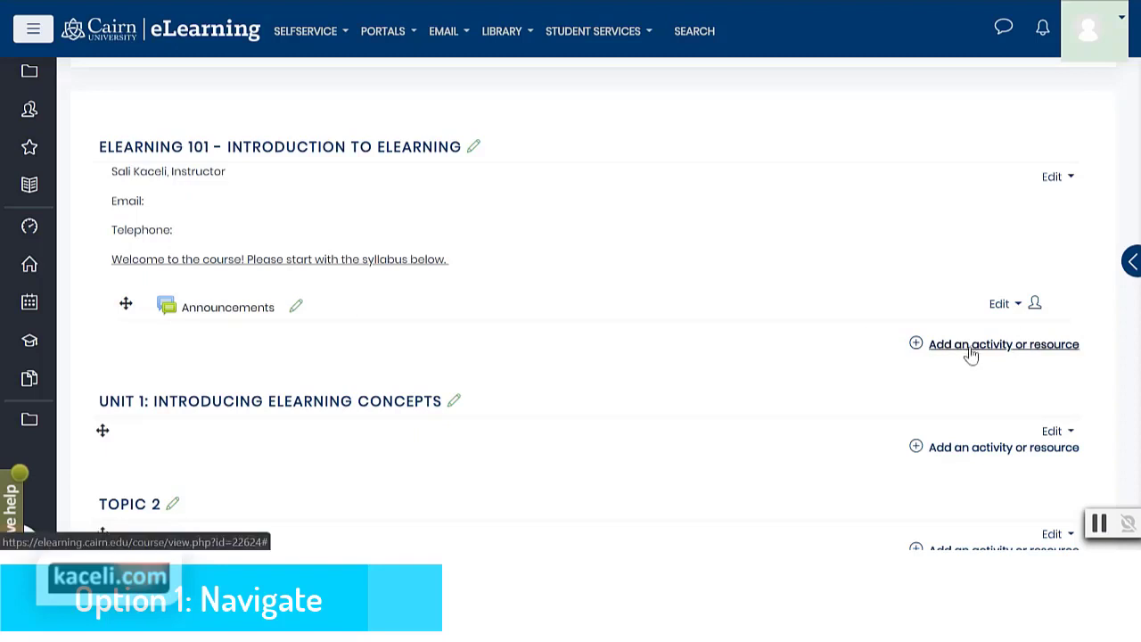
# Step: Start a new File resource in the eLearning 101 introduction section, reaching its empty form
pyautogui.scroll(1, 936, 335)
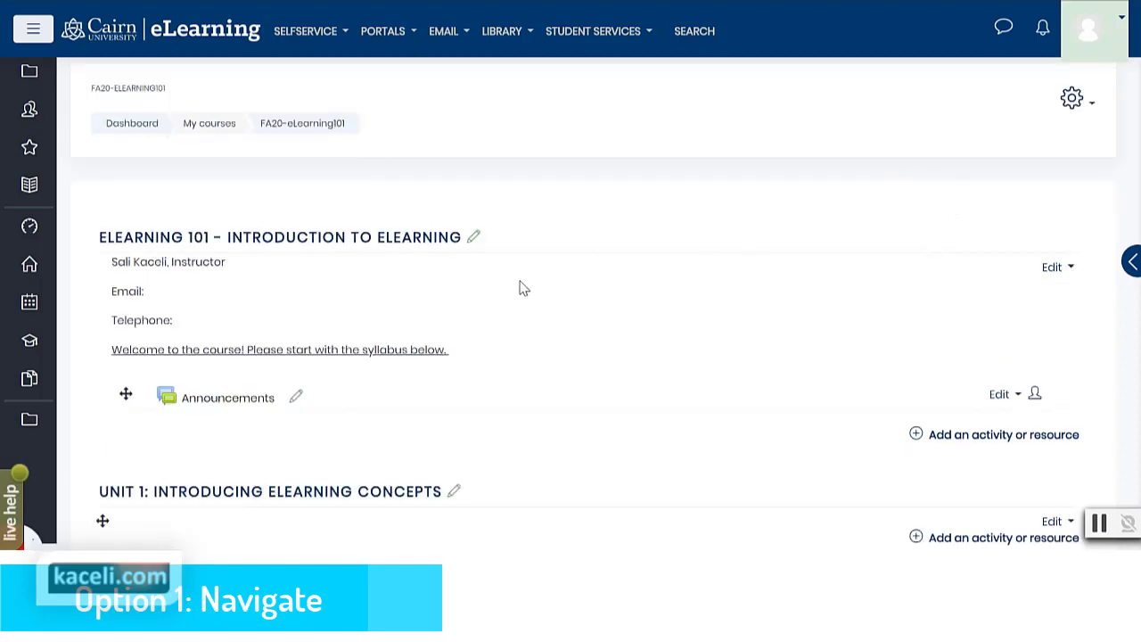
pyautogui.click(1072, 98)
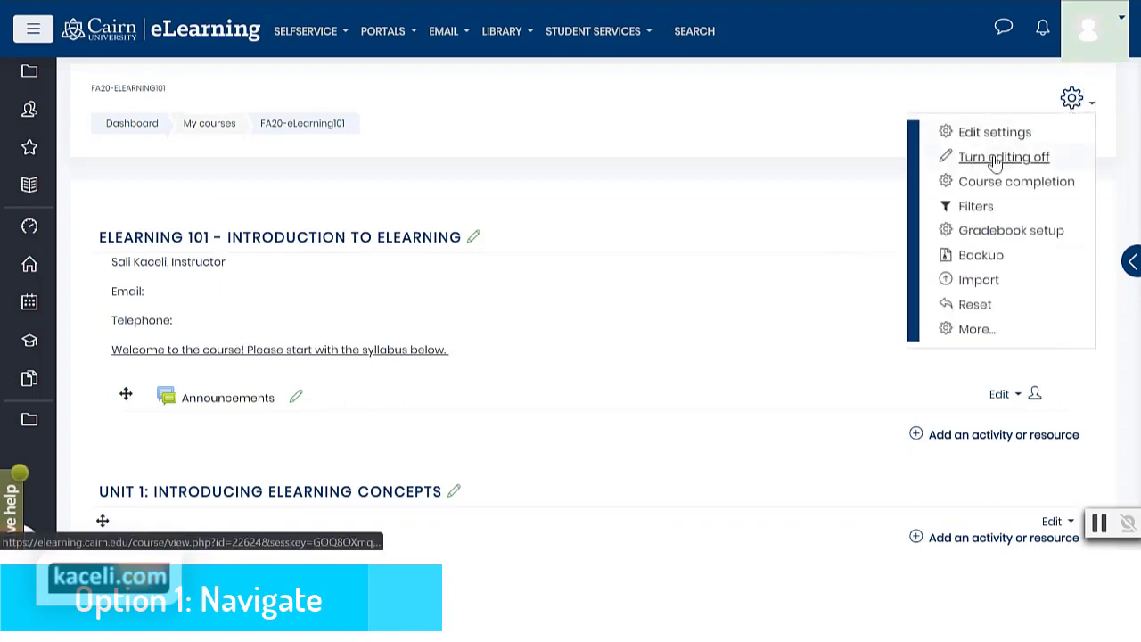
pyautogui.click(732, 306)
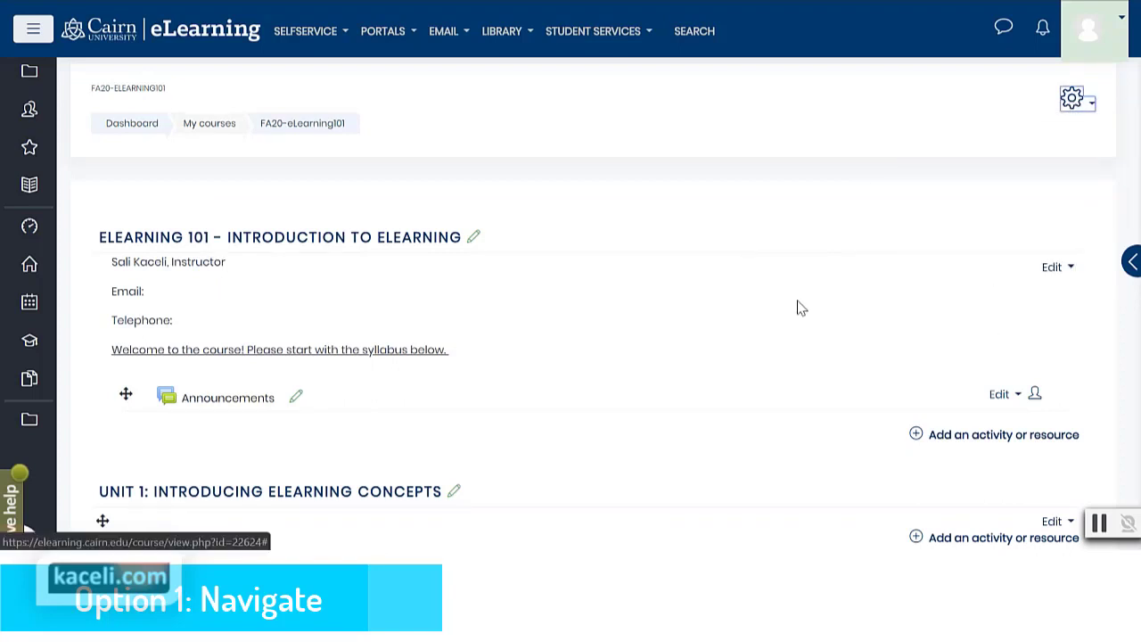
pyautogui.scroll(-2, 784, 308)
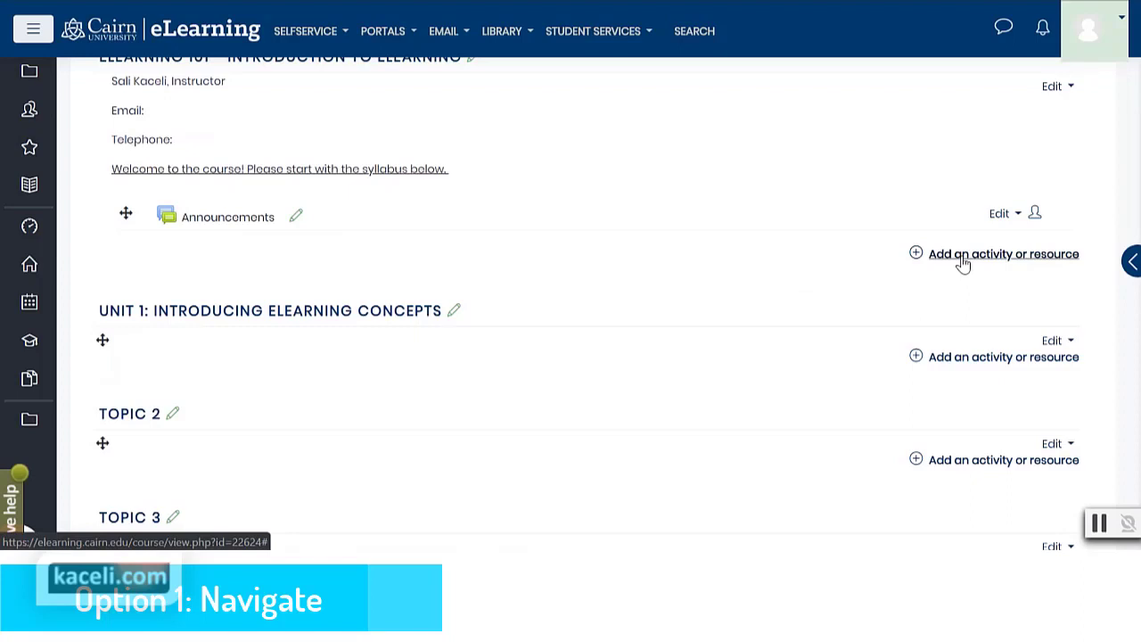
pyautogui.click(962, 257)
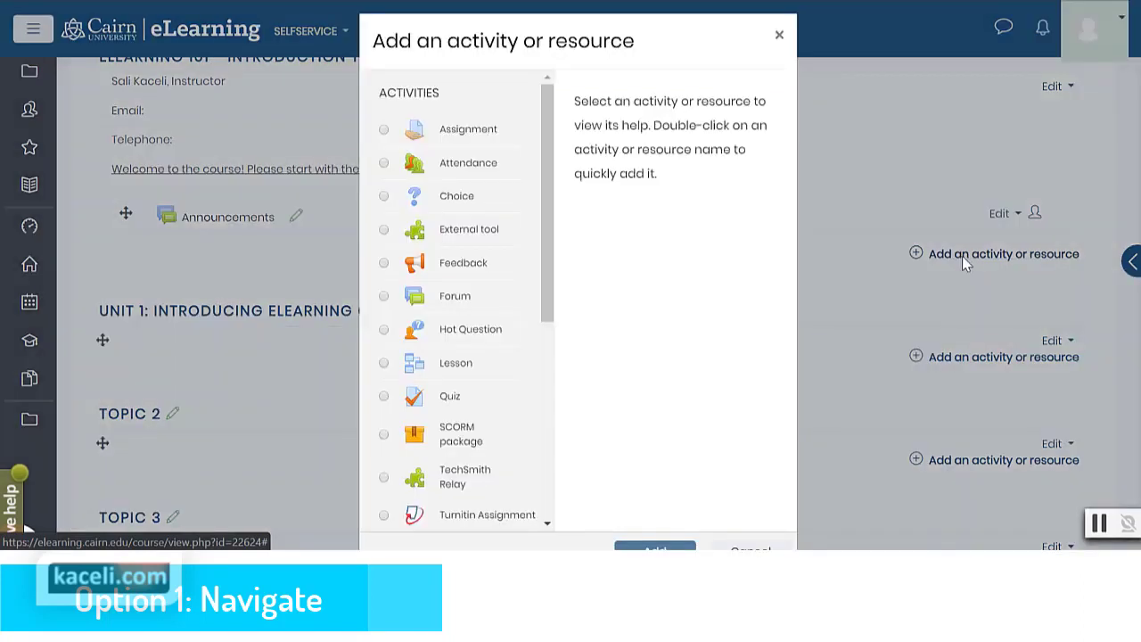
pyautogui.moveTo(545, 229); pyautogui.dragTo(569, 457)
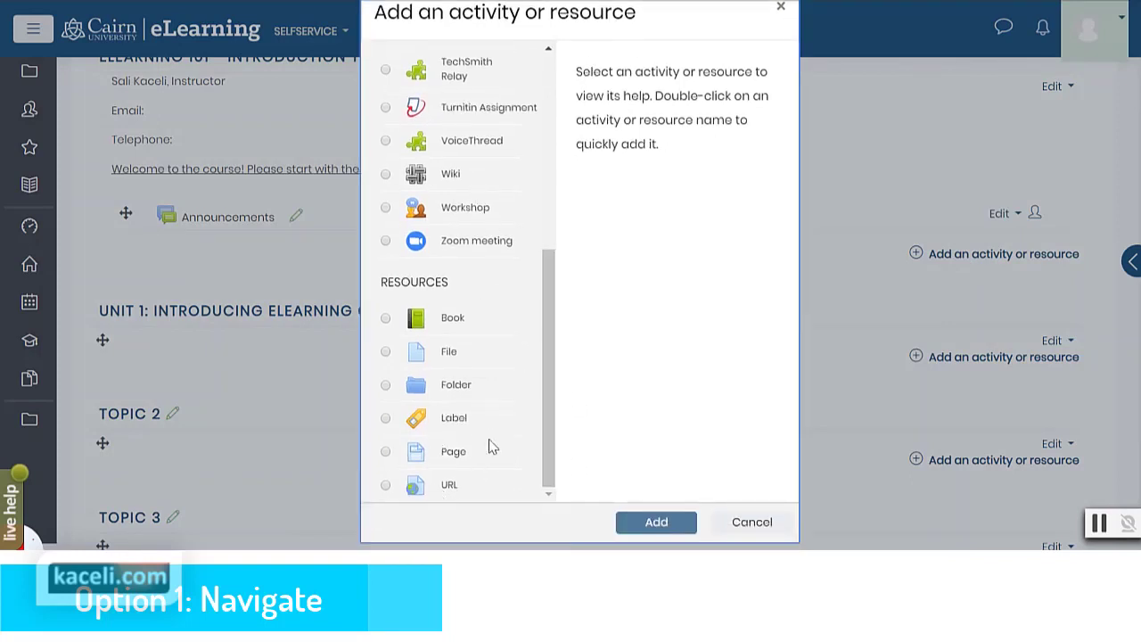
pyautogui.click(386, 353)
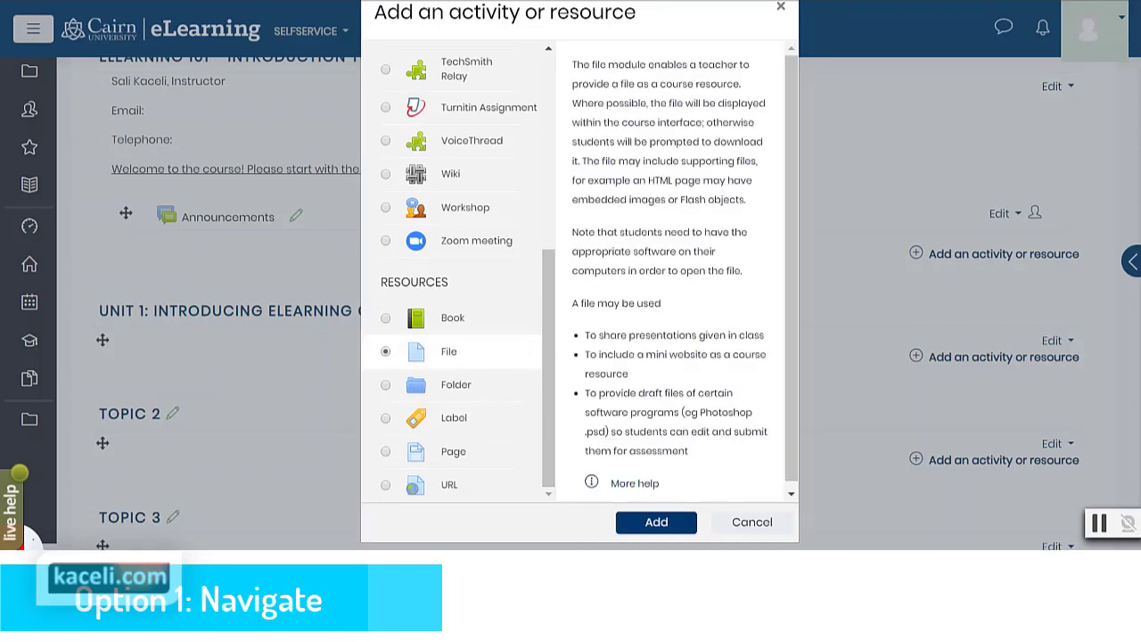
pyautogui.click(664, 523)
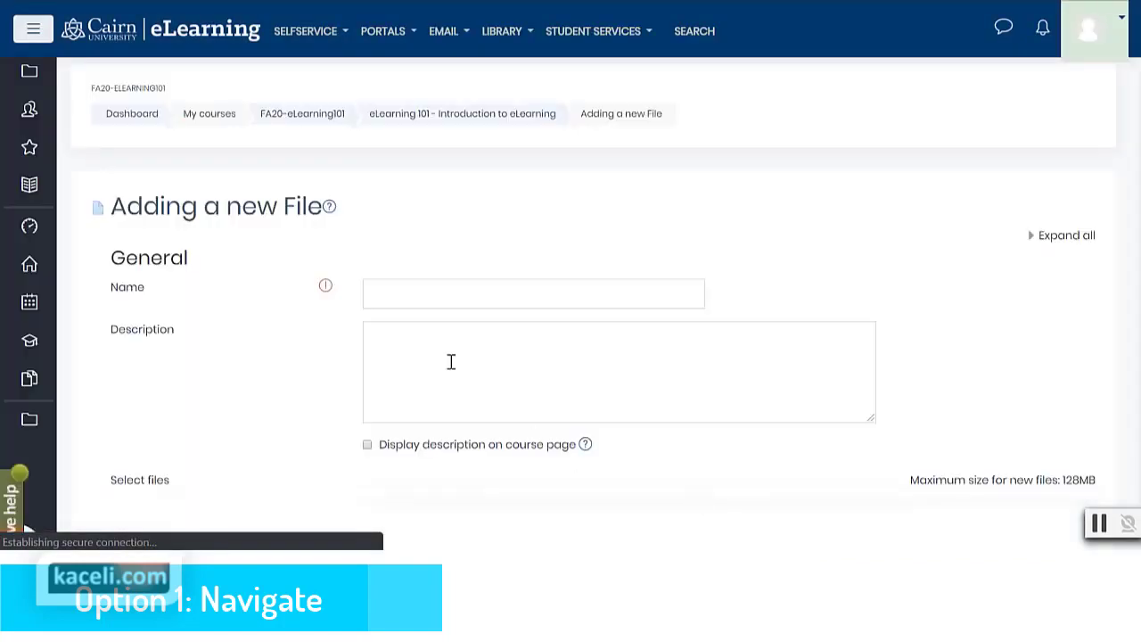
# Step: Name the resource 'Course Syllabus', describe it as review-before-class, and display the description on the course page
pyautogui.click(400, 295)
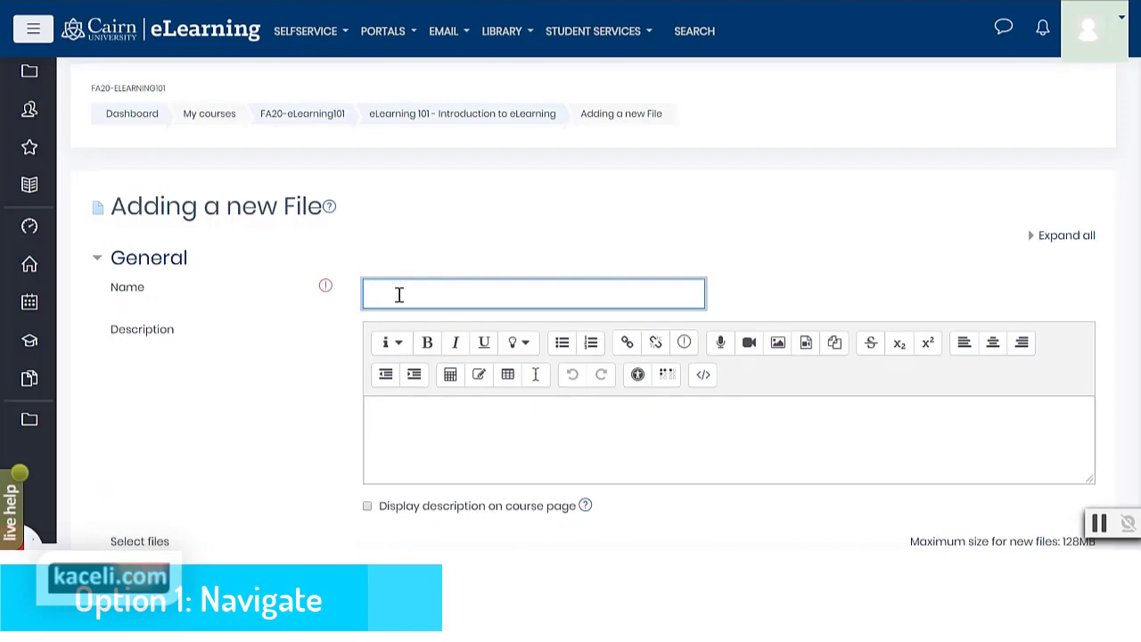
pyautogui.write('Course Syllabus')
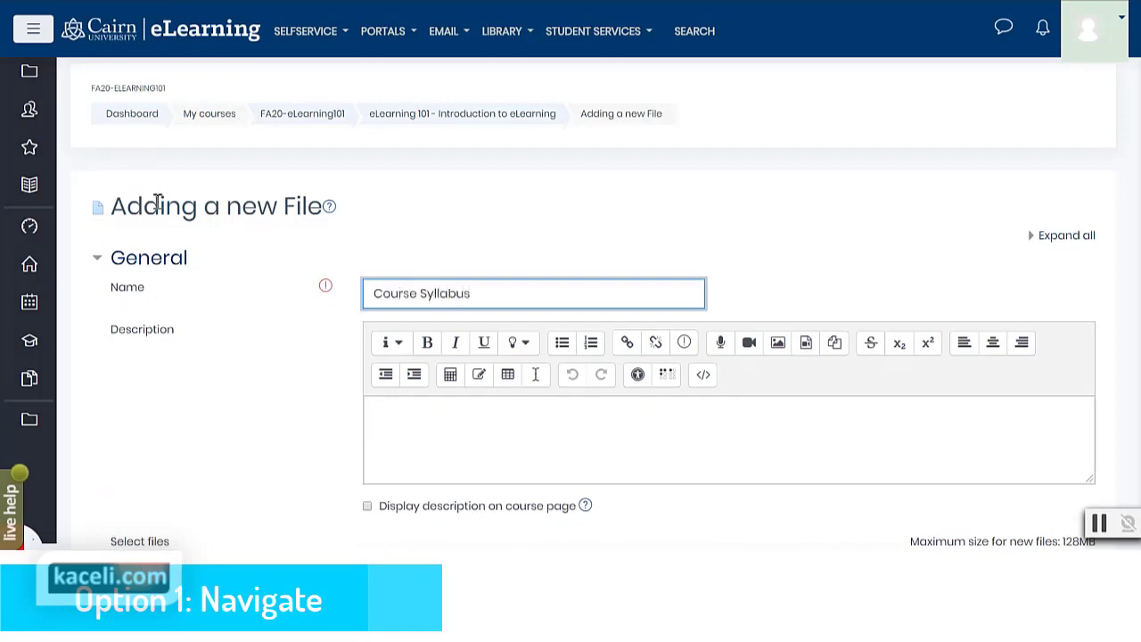
pyautogui.click(418, 420)
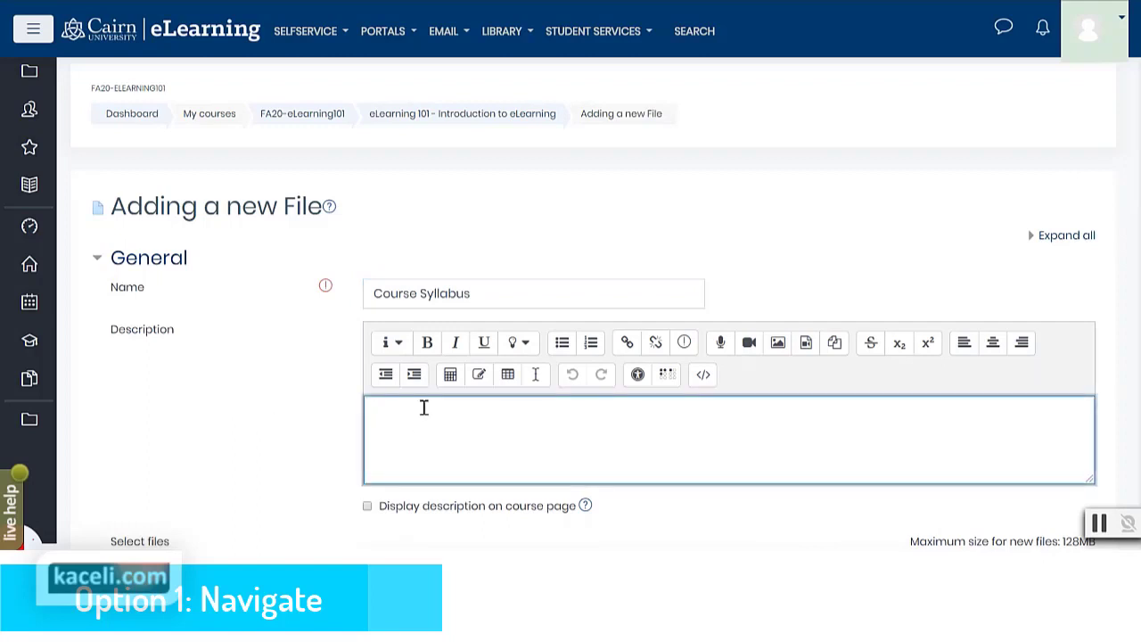
pyautogui.scroll(-1, 405, 437)
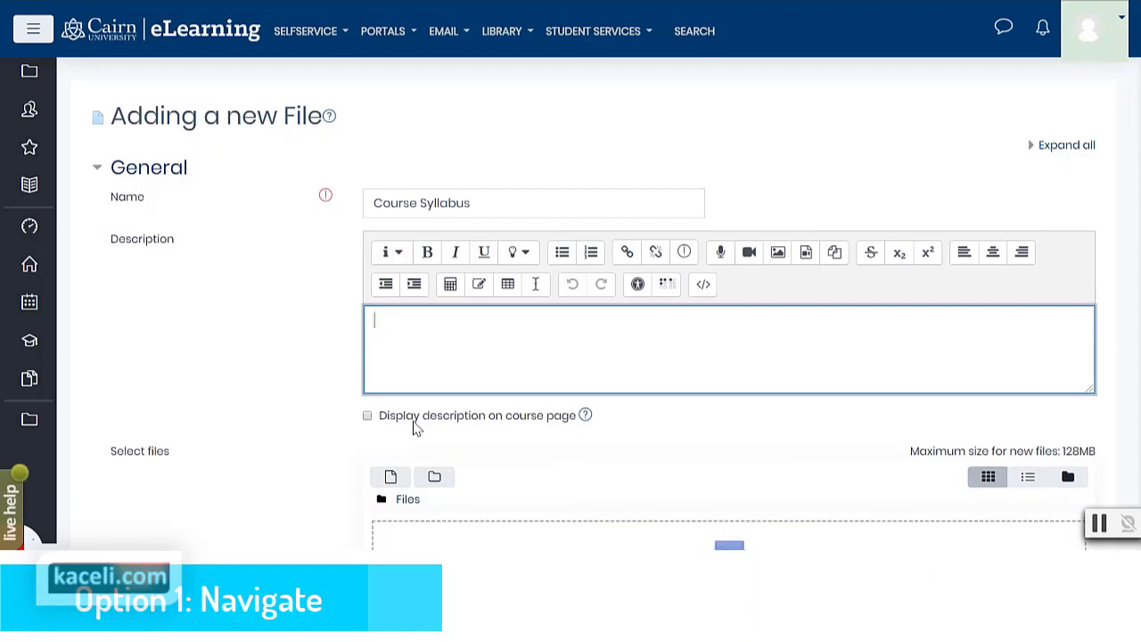
pyautogui.write('Pleasey w')
pyautogui.press('BackSpace')
pyautogui.press('BackSpace')
pyautogui.write('veie')
pyautogui.write('the syllabus prior to the first class.')
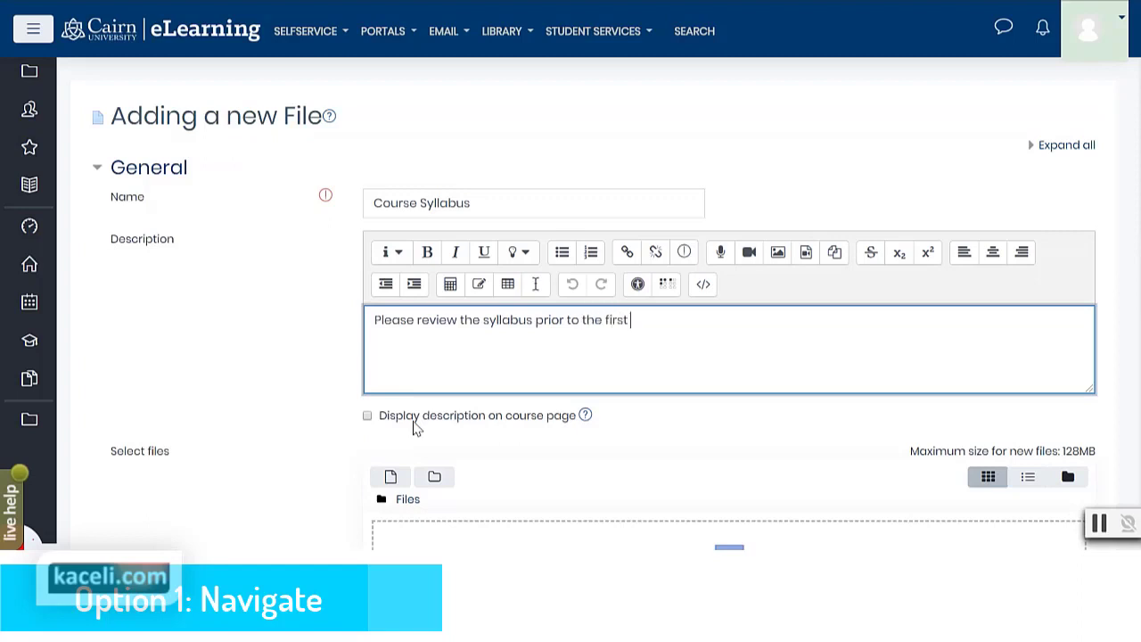
pyautogui.click(366, 419)
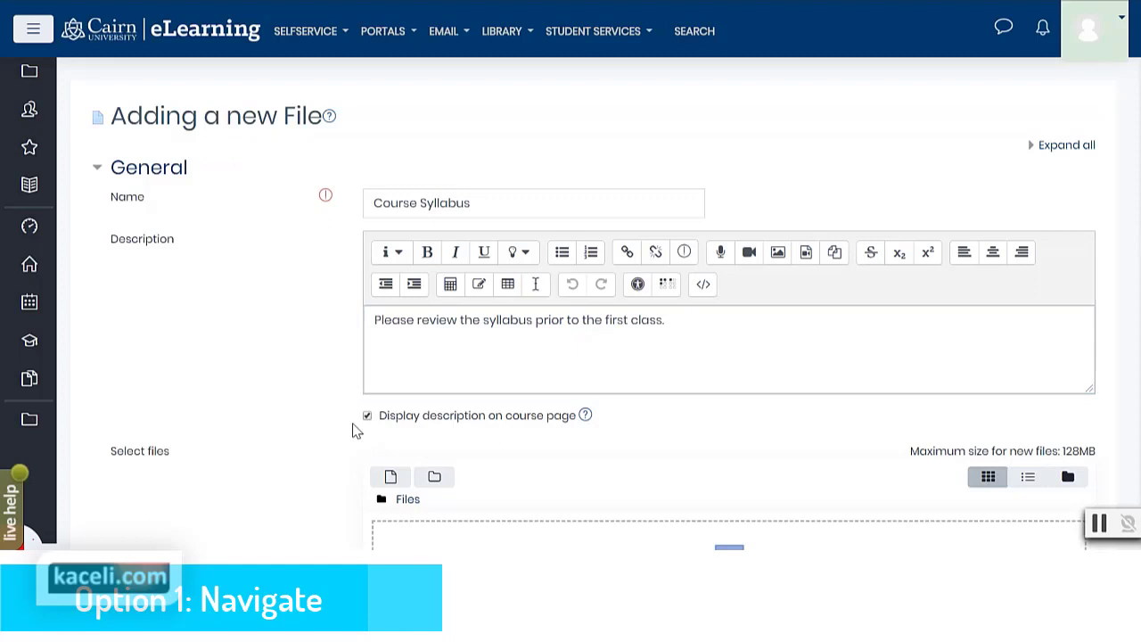
pyautogui.scroll(-2, 329, 342)
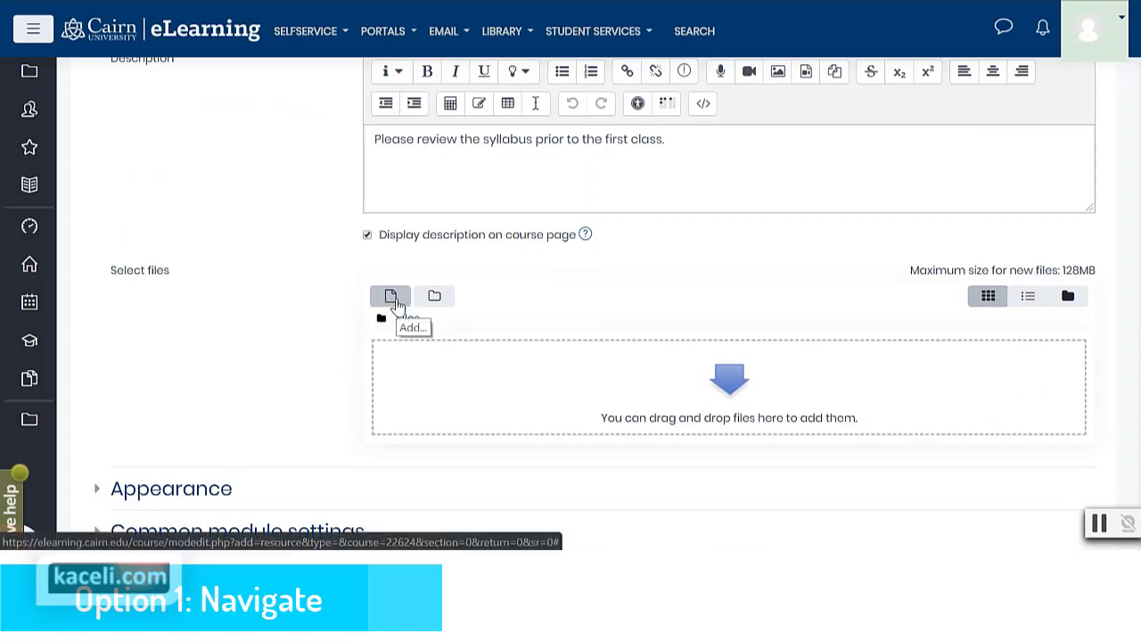
# Step: Upload BUS111-SP20-Online.pdf from the eLearning Working Files folder as the resource's file
pyautogui.click(397, 305)
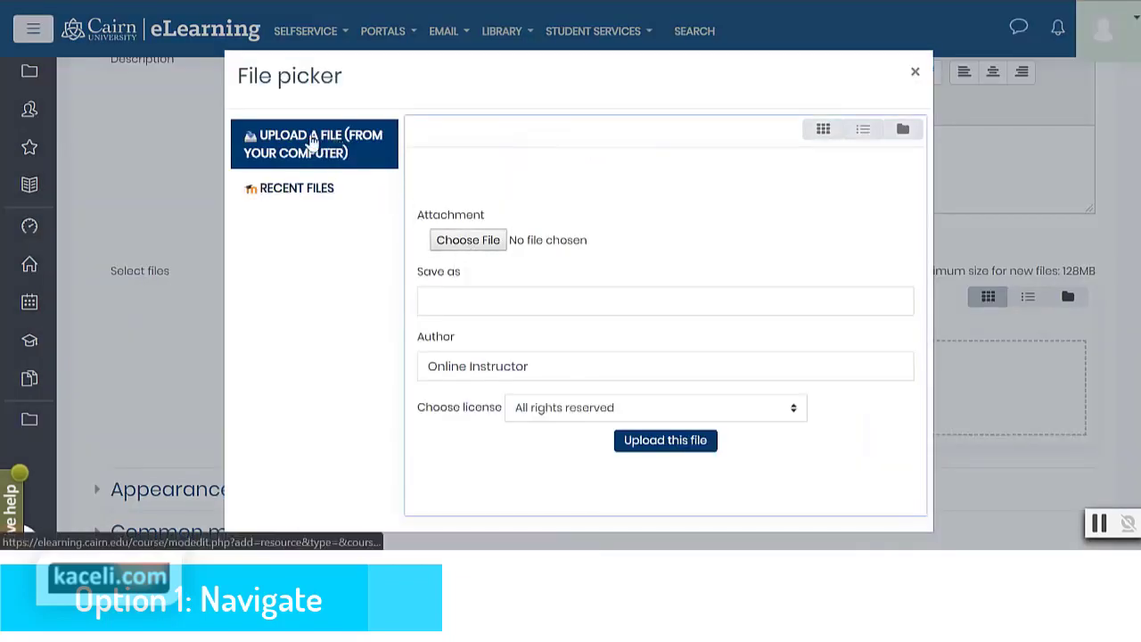
pyautogui.click(458, 244)
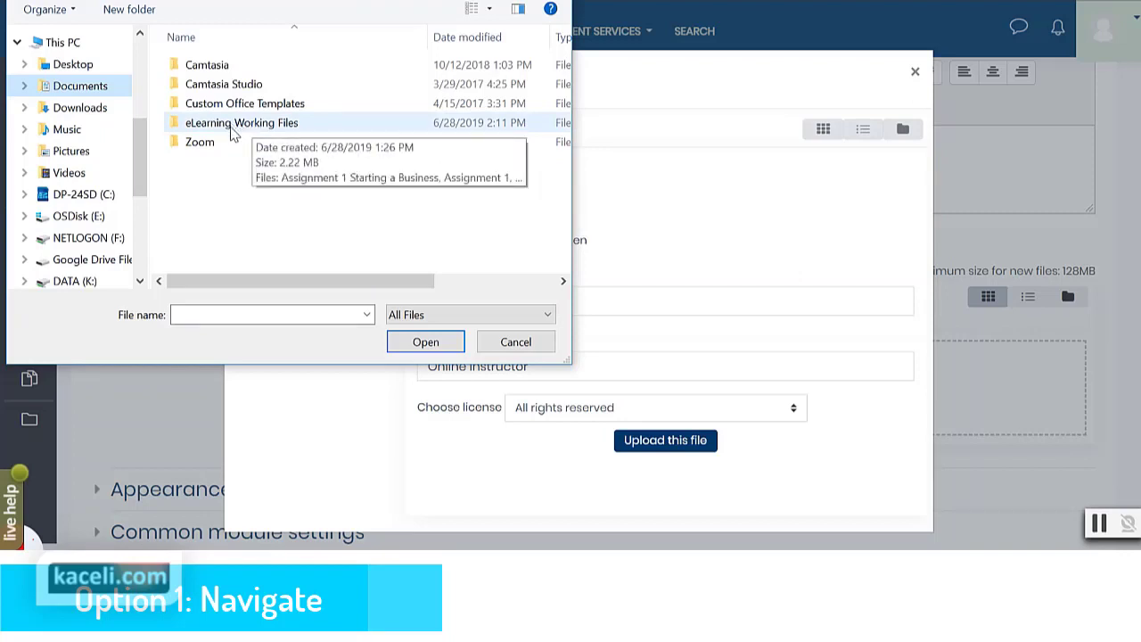
pyautogui.doubleClick(231, 130)
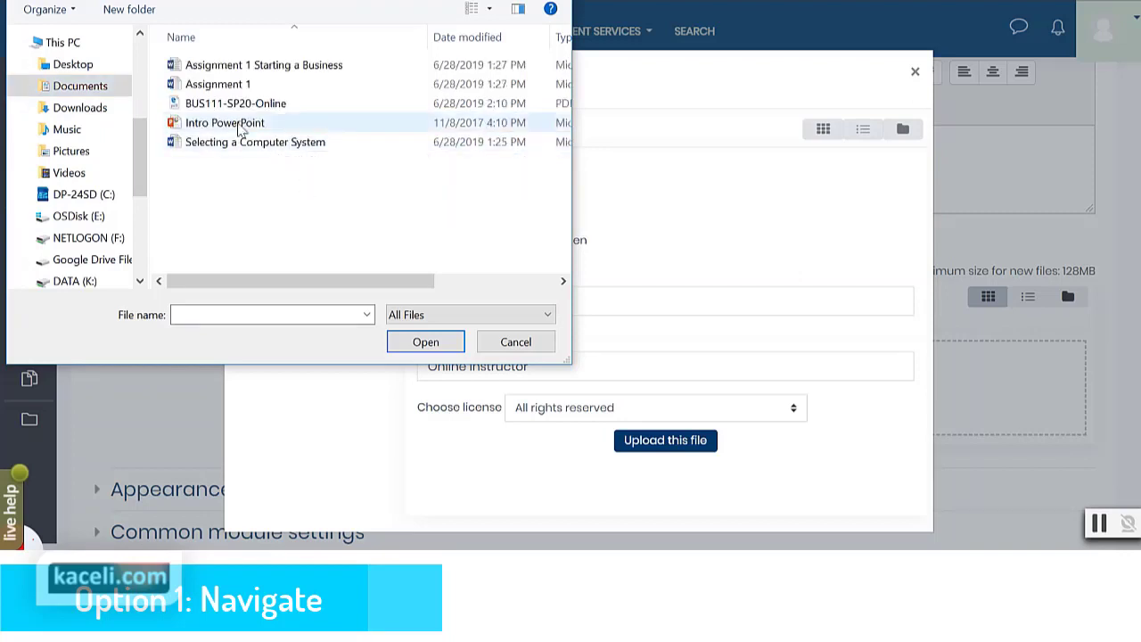
pyautogui.click(223, 105)
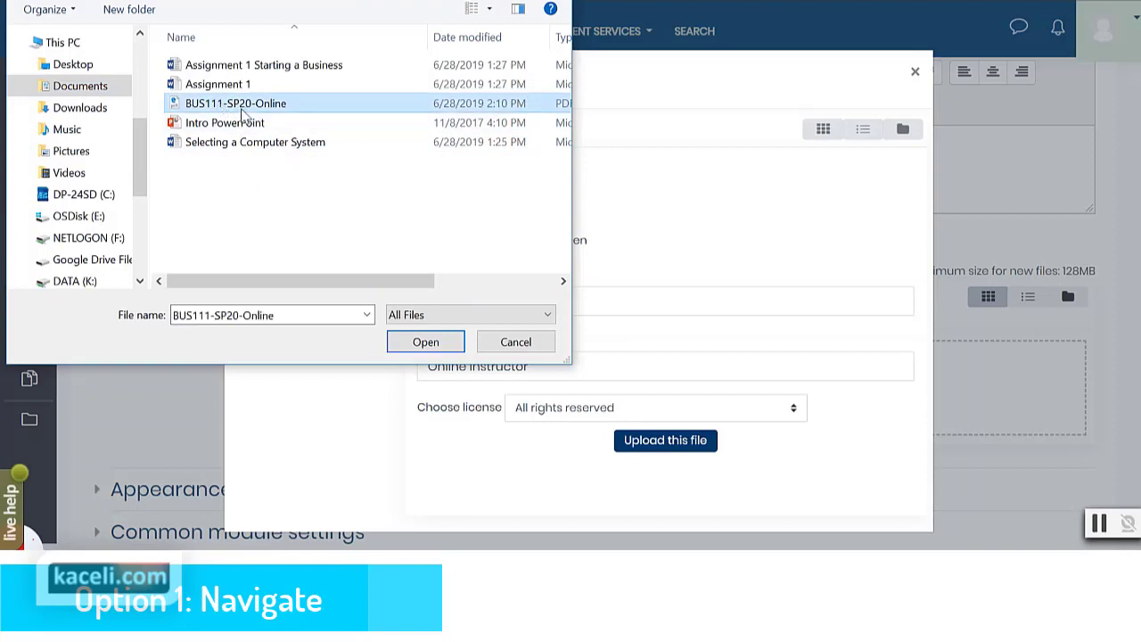
pyautogui.doubleClick(242, 107)
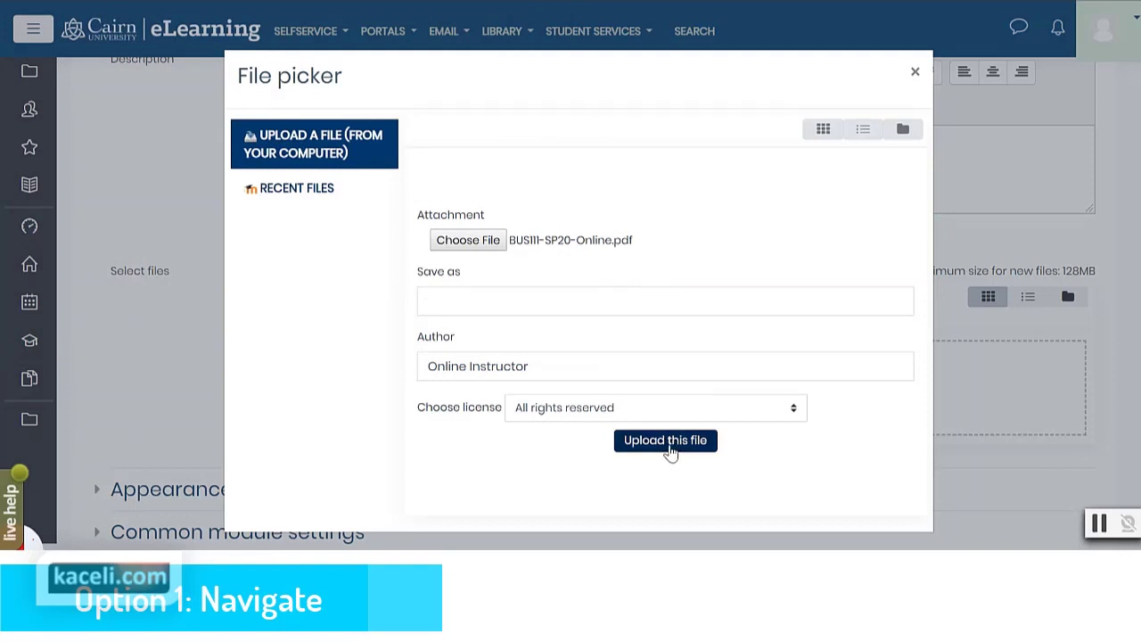
pyautogui.click(671, 452)
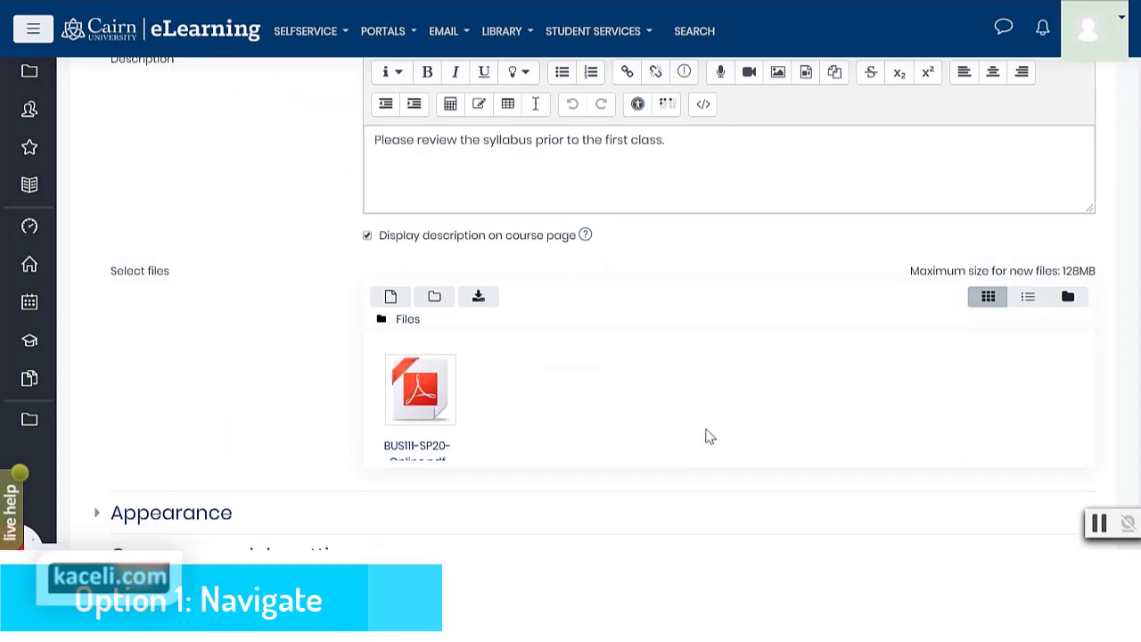
# Step: Save the Course Syllabus resource and return to the course page
pyautogui.scroll(-1, 448, 423)
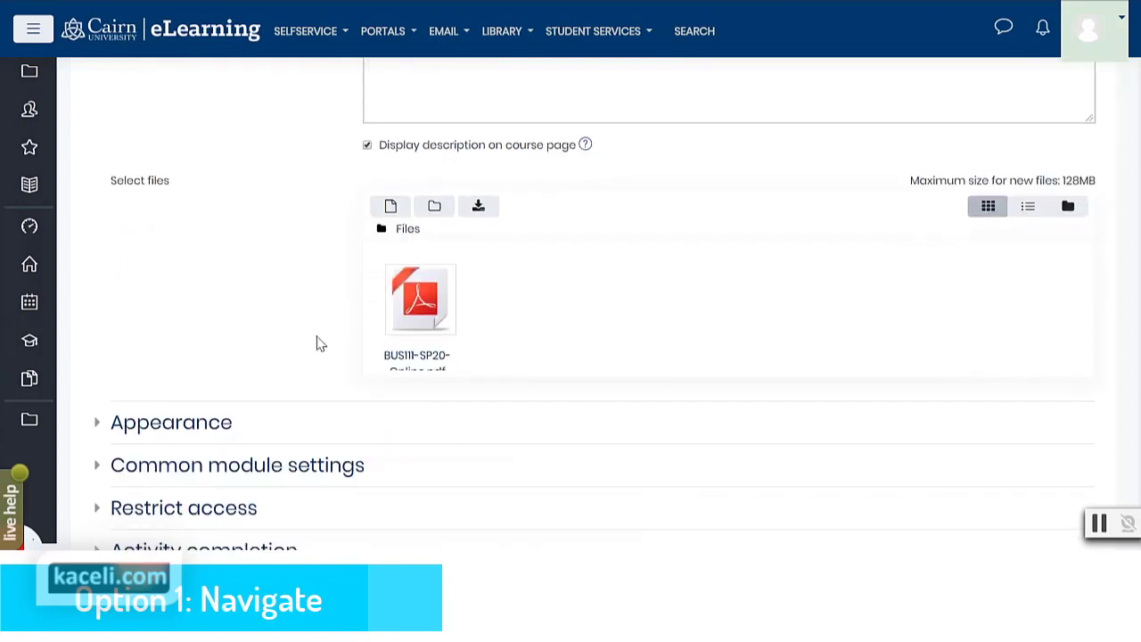
pyautogui.scroll(-4, 318, 344)
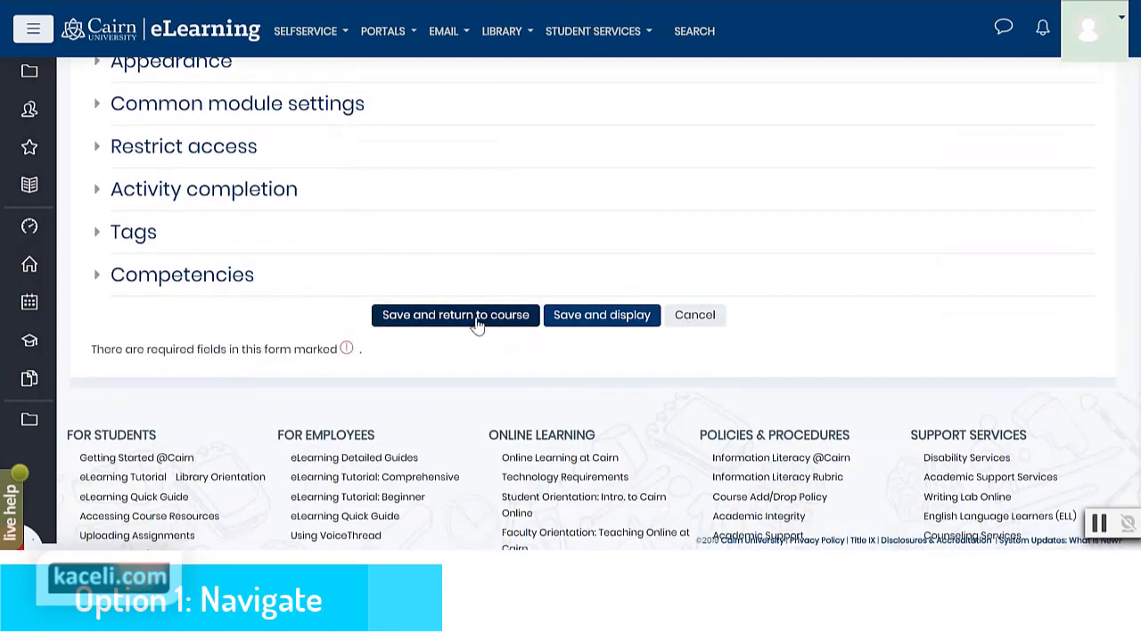
pyautogui.scroll(2, 287, 213)
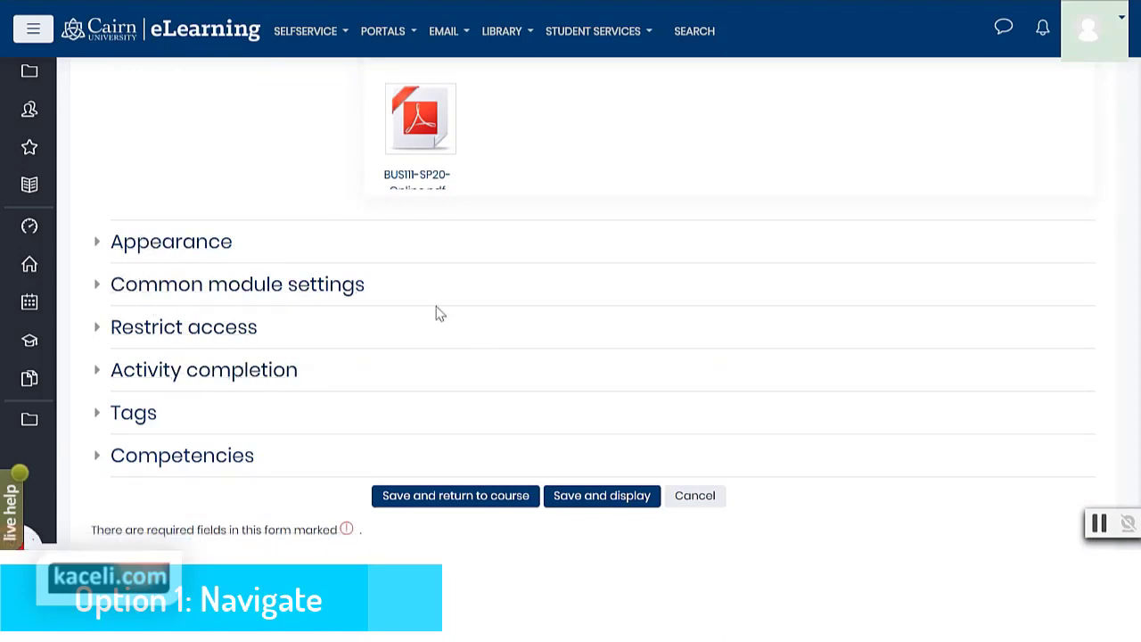
pyautogui.click(462, 503)
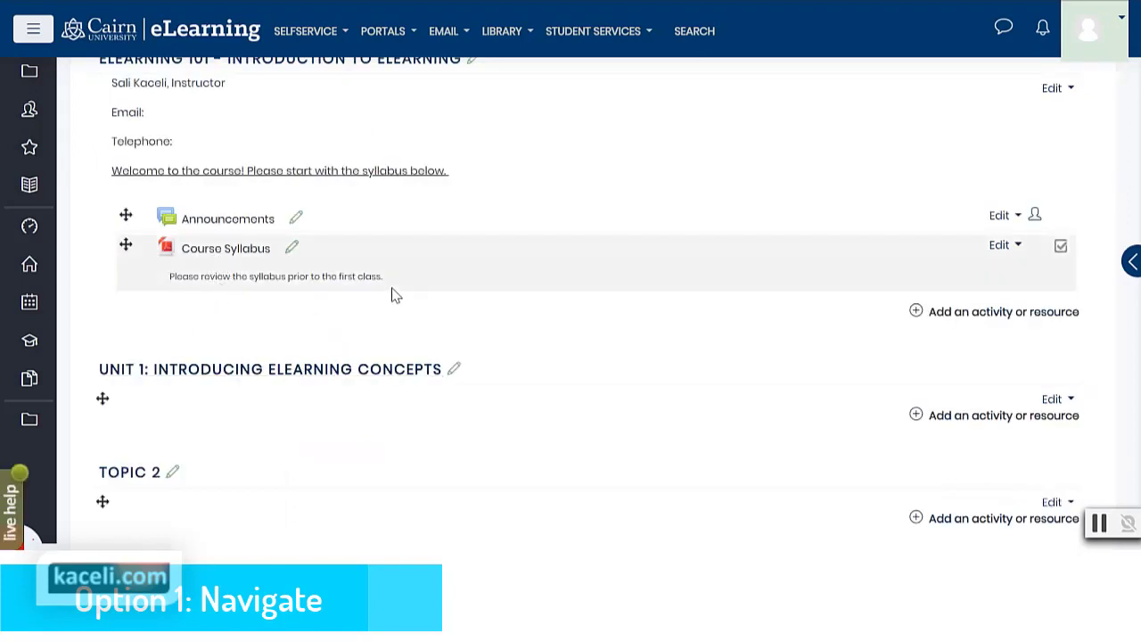
# Step: Download the Course Syllabus PDF, saving BUS111-SP20-Online (1).pdf
pyautogui.moveTo(389, 280); pyautogui.dragTo(179, 281)
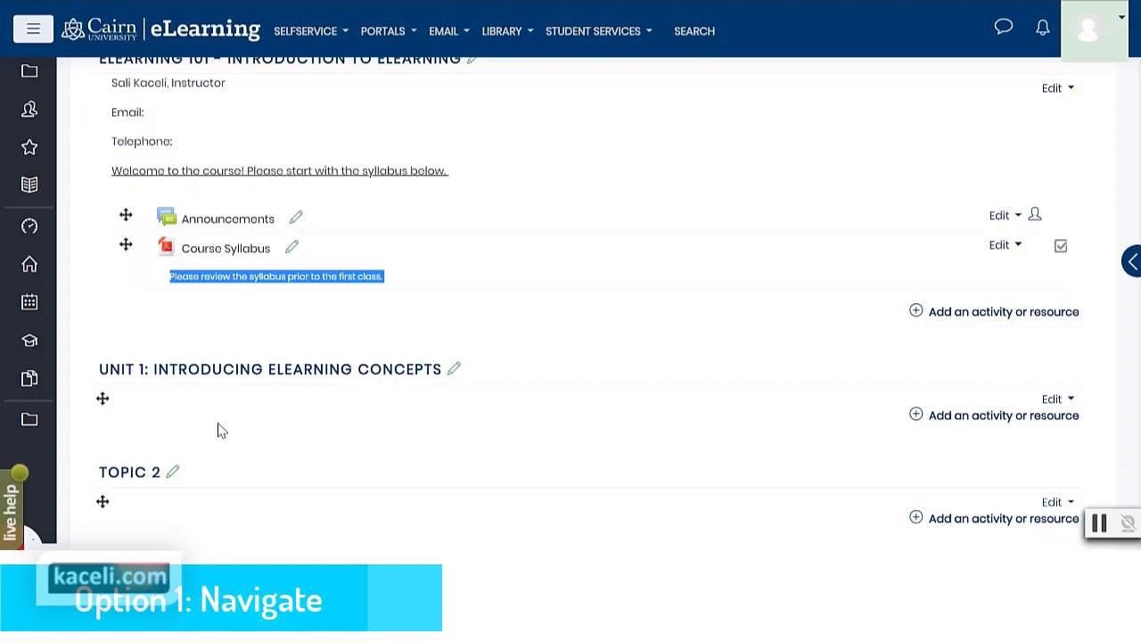
pyautogui.click(194, 348)
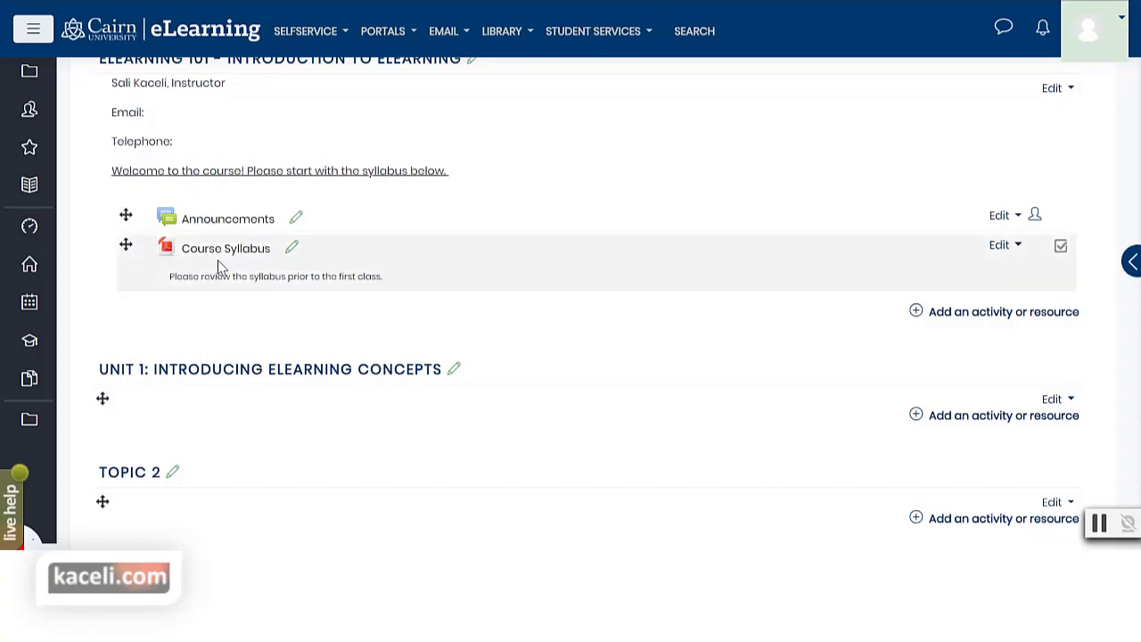
pyautogui.click(255, 256)
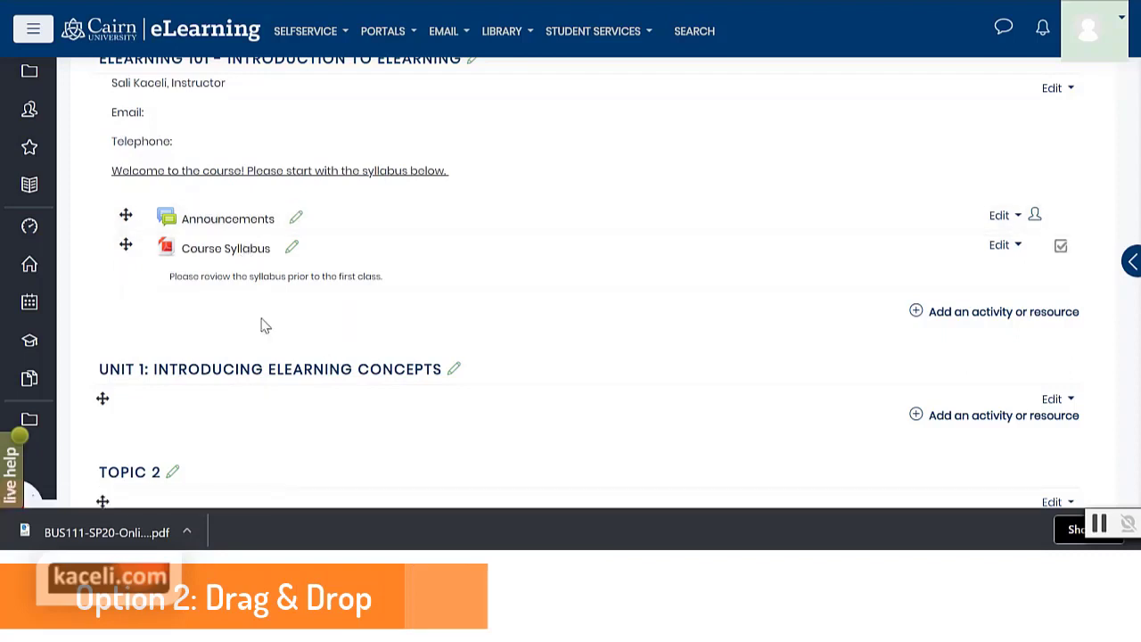
# Step: Drag BUS111-SP20-Online from eLearning Working Files into the introduction section below Course Syllabus
pyautogui.scroll(2, 954, 240)
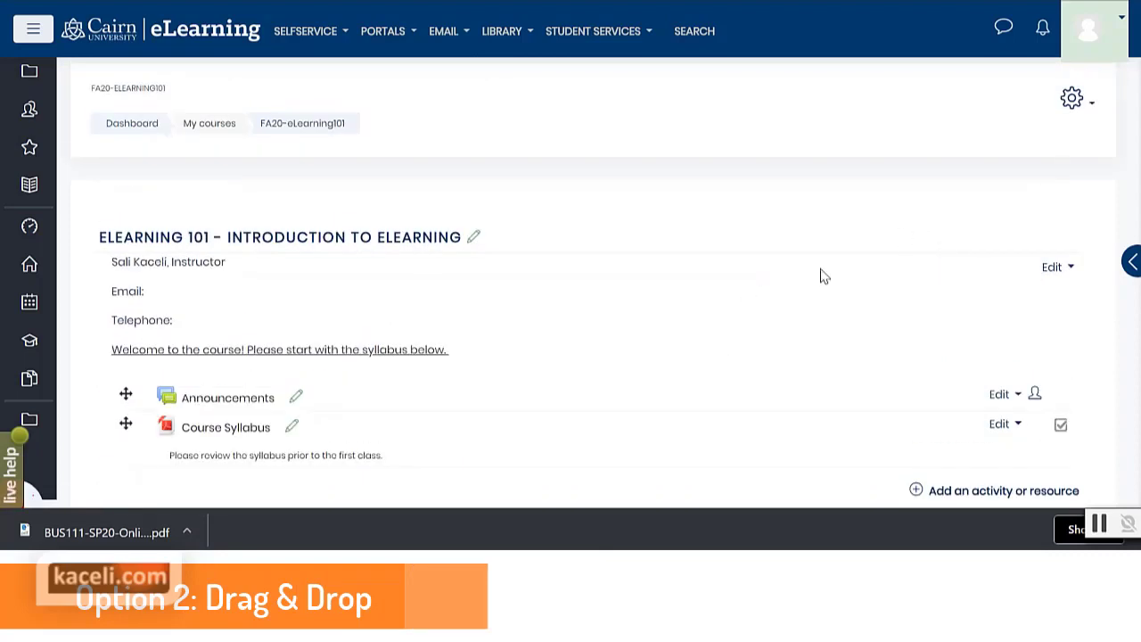
pyautogui.scroll(-1, 581, 394)
pyautogui.scroll(-1, 407, 402)
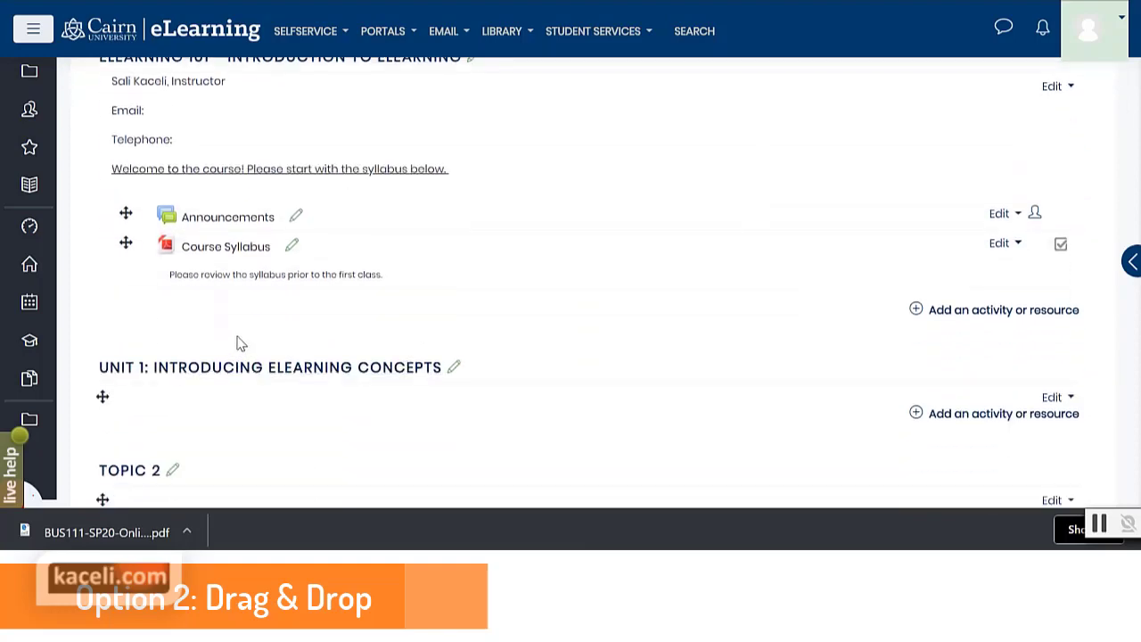
pyautogui.hotkey('alt', 'Tab')
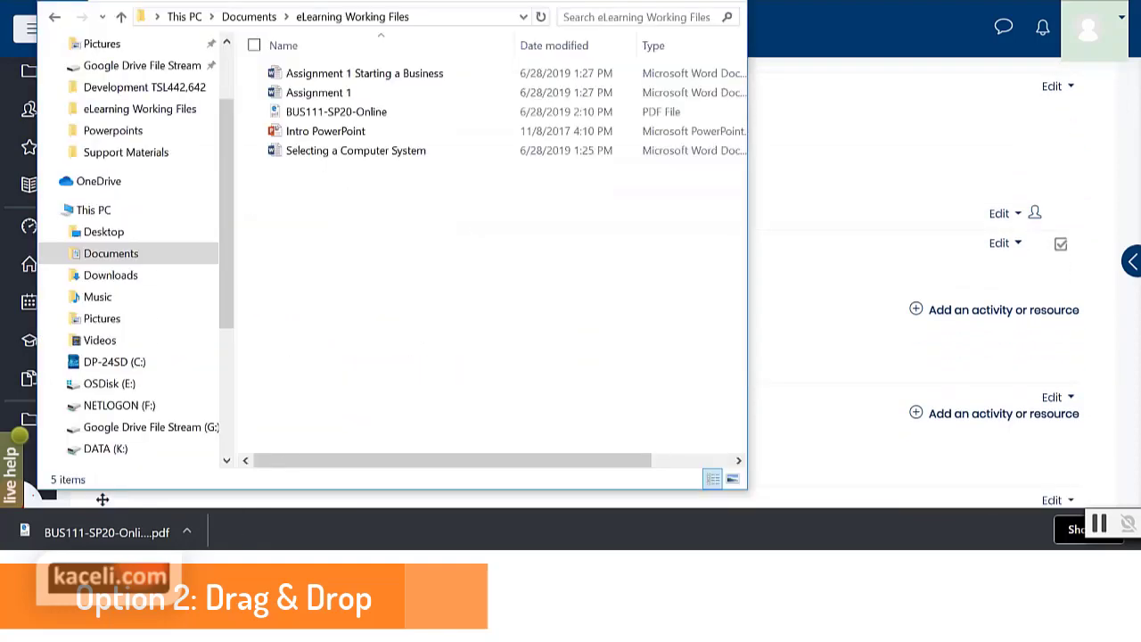
pyautogui.moveTo(343, 1); pyautogui.dragTo(762, 0)
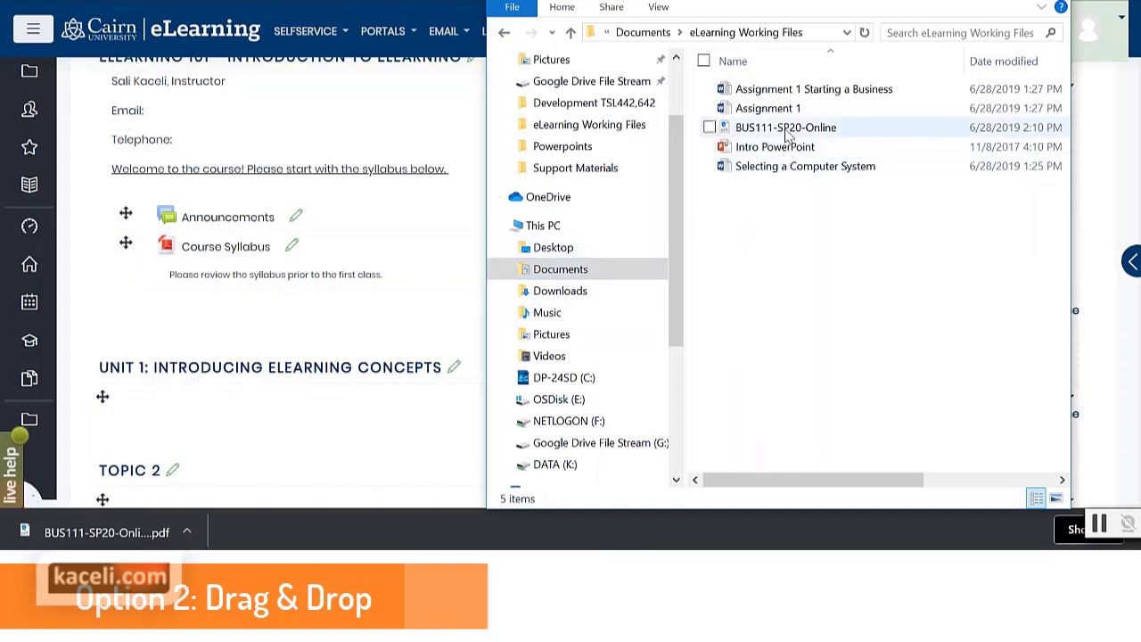
pyautogui.moveTo(792, 131); pyautogui.dragTo(295, 318)
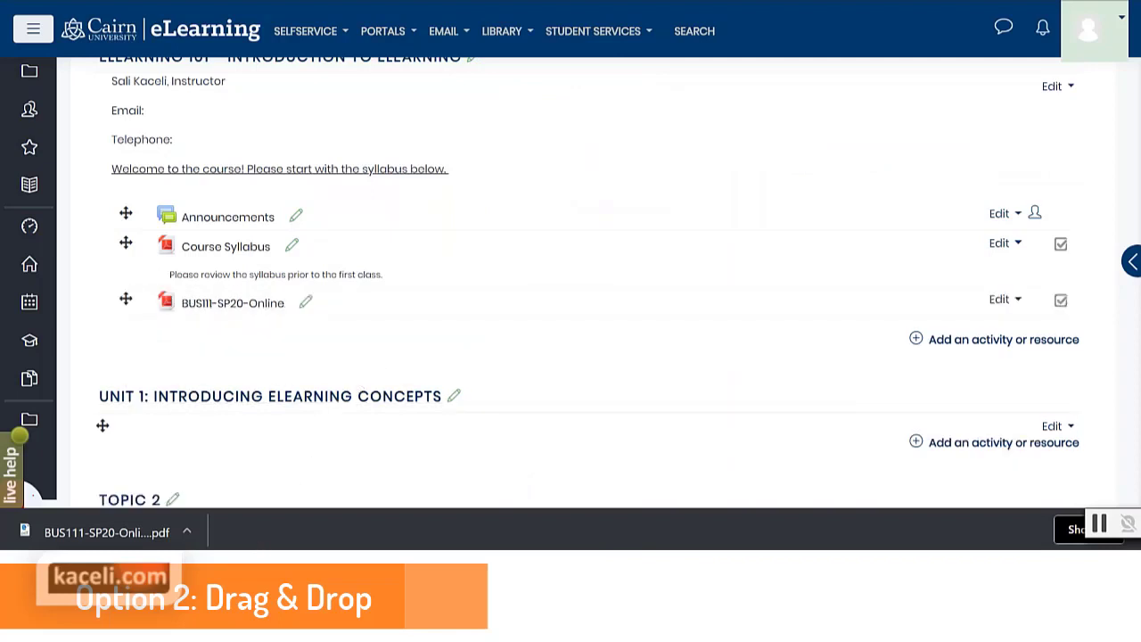
# Step: Drag Intro PowerPoint from the working files folder into Unit 1: Introducing eLearning Concepts
pyautogui.moveTo(200, 580)
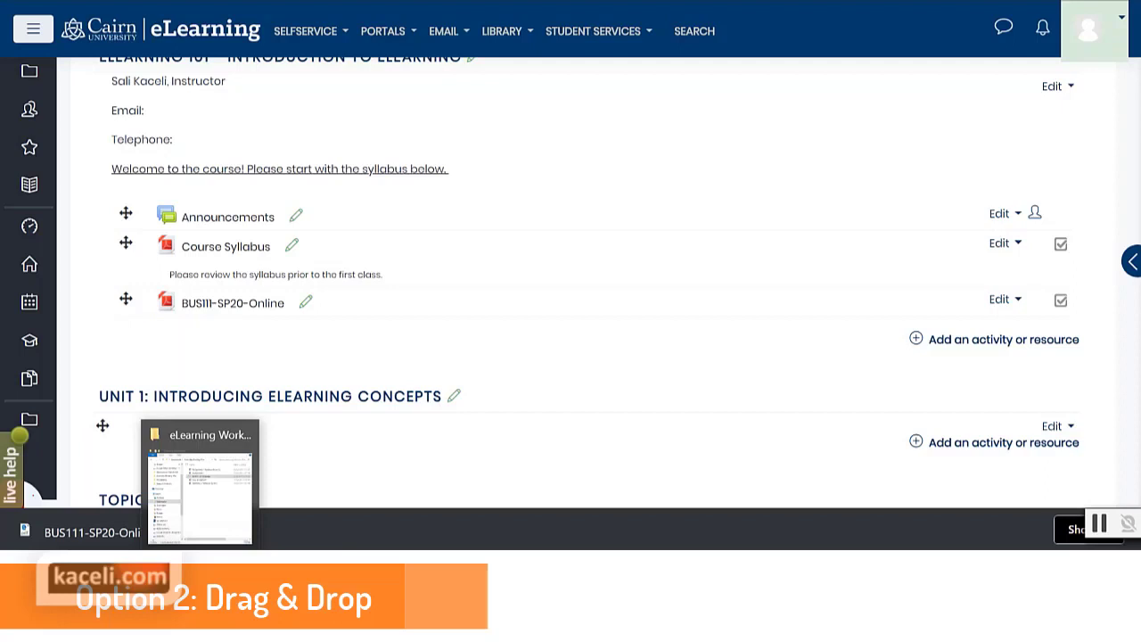
pyautogui.click(199, 485)
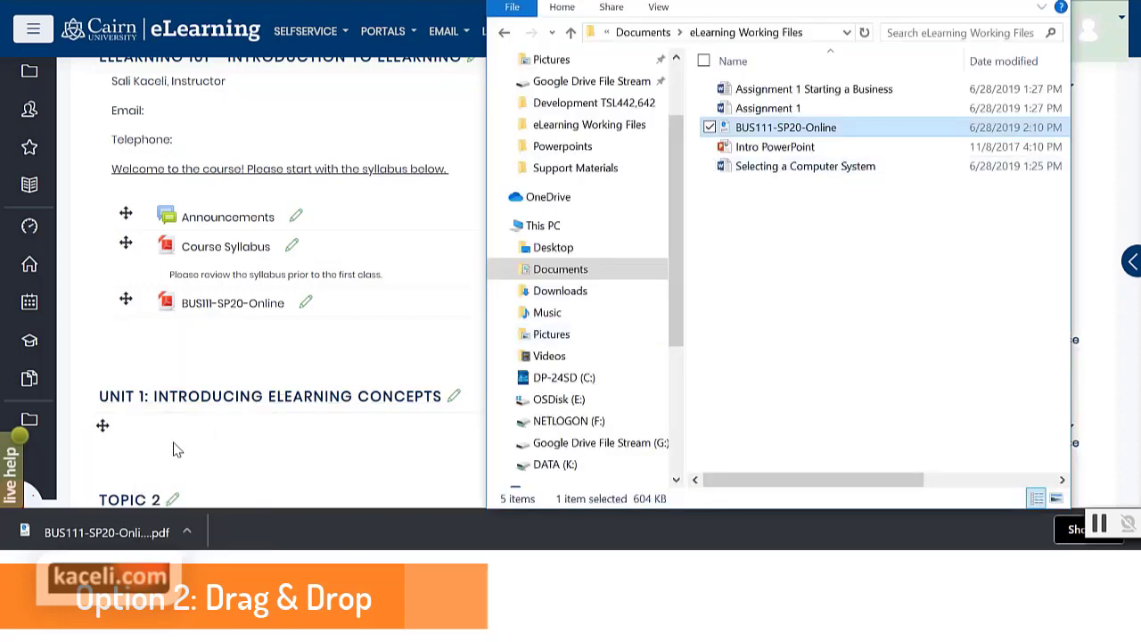
pyautogui.click(759, 149)
pyautogui.moveTo(775, 156); pyautogui.dragTo(254, 453)
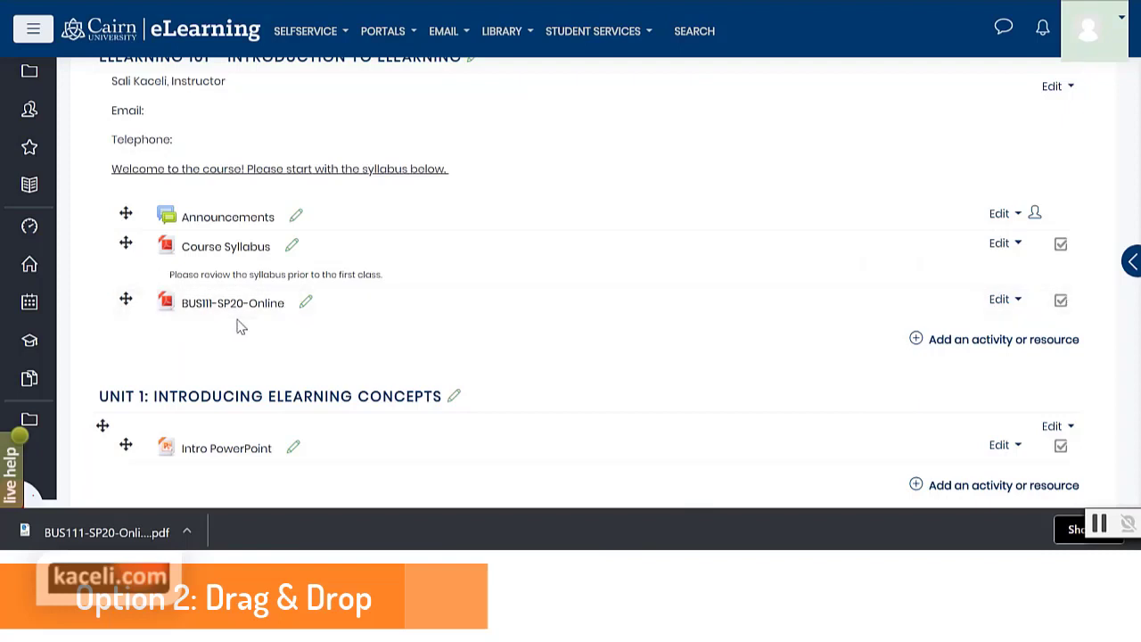
# Step: Retitle the dragged-in BUS111-SP20-Online resource in place as 'Course Syllabus - Updated'
pyautogui.click(307, 305)
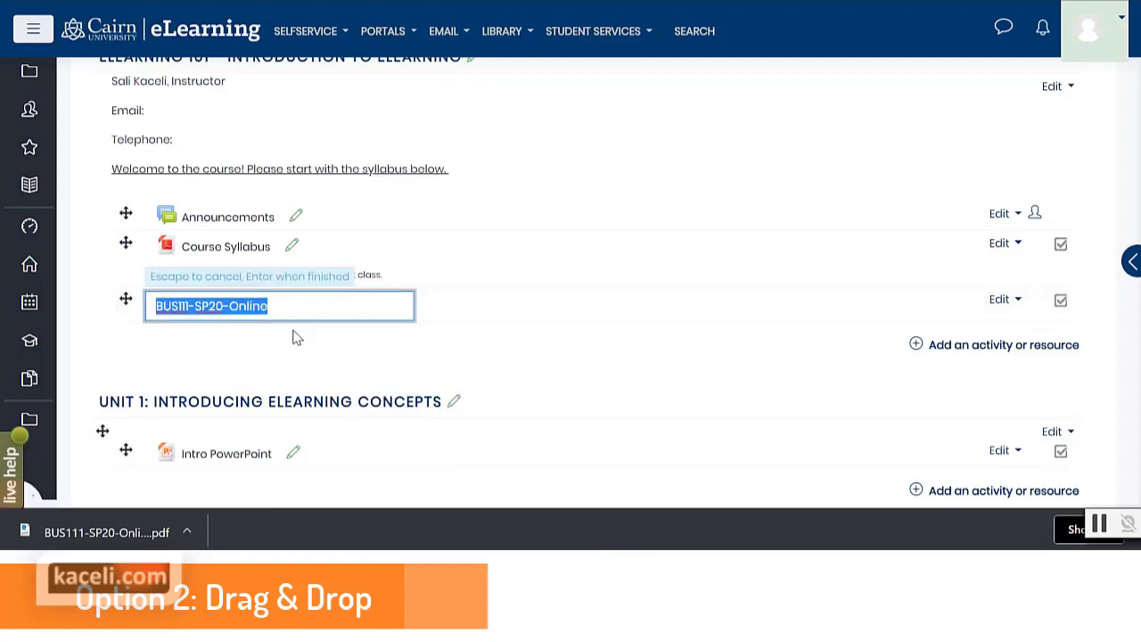
pyautogui.write('Course Syllabus')
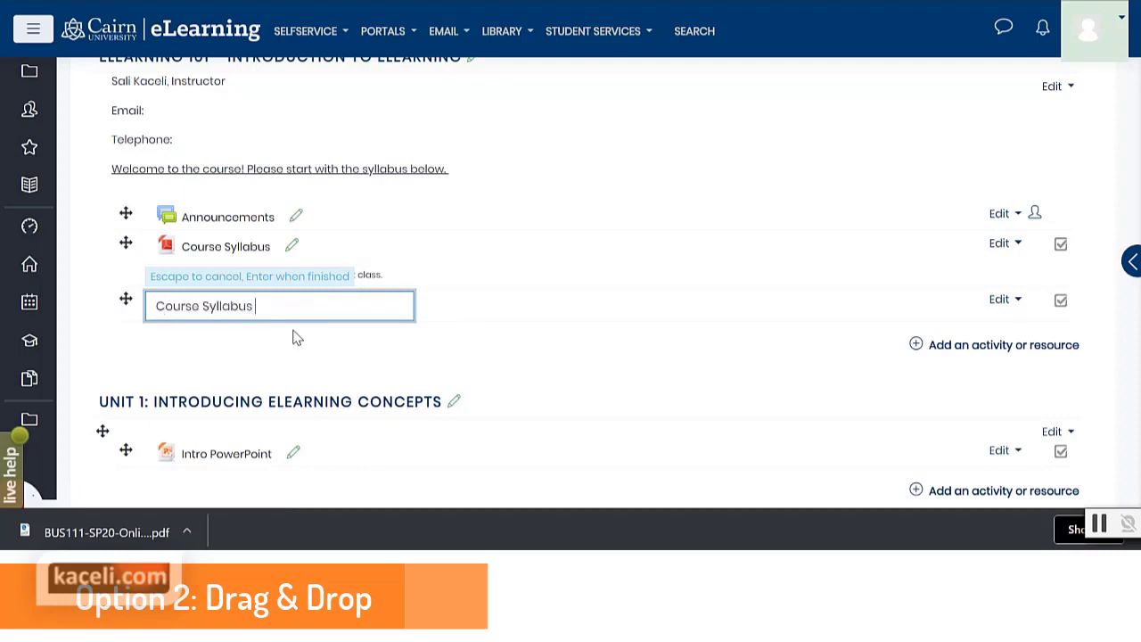
pyautogui.write(' - Updated')
pyautogui.press('Return')
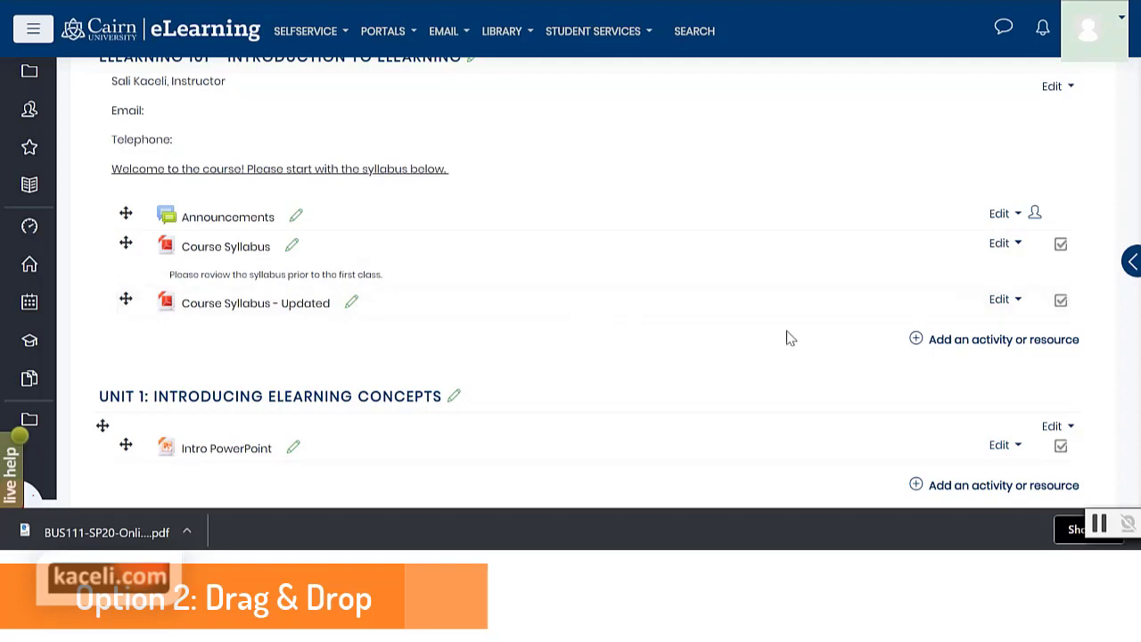
pyautogui.click(1004, 300)
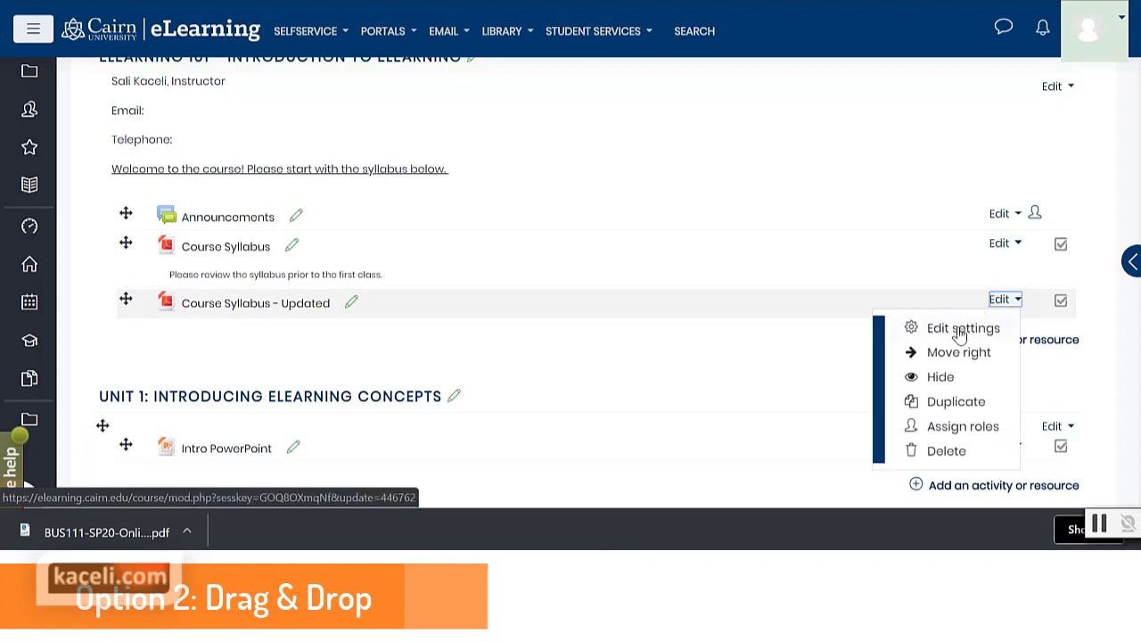
# Step: Delete Course Syllabus - Updated, leaving only Announcements and Course Syllabus in the introduction
pyautogui.click(494, 361)
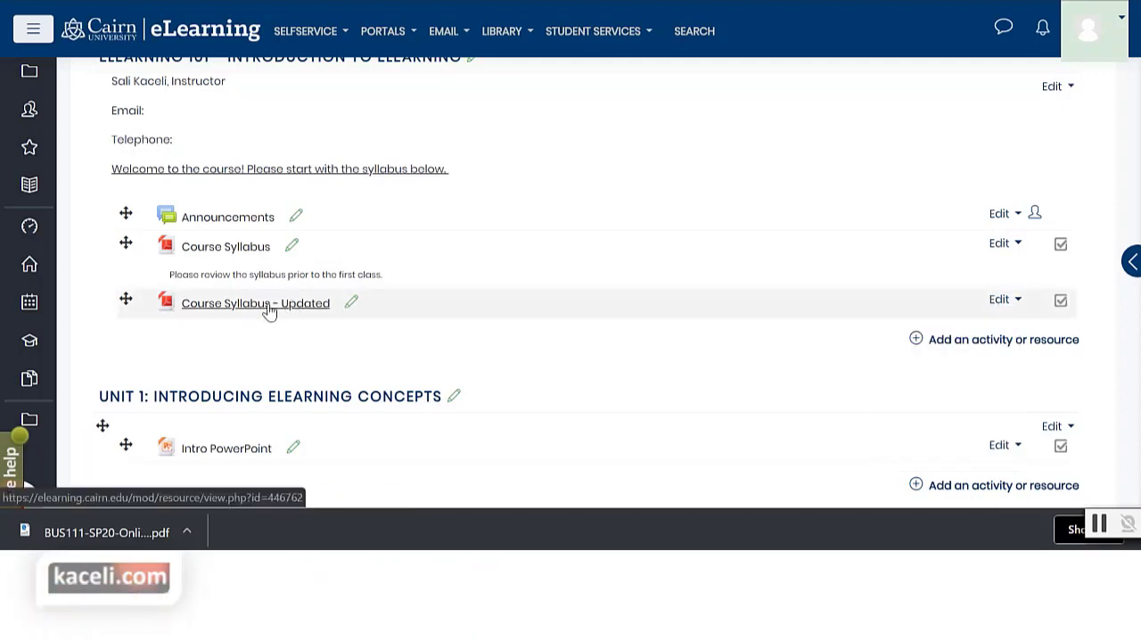
pyautogui.click(993, 305)
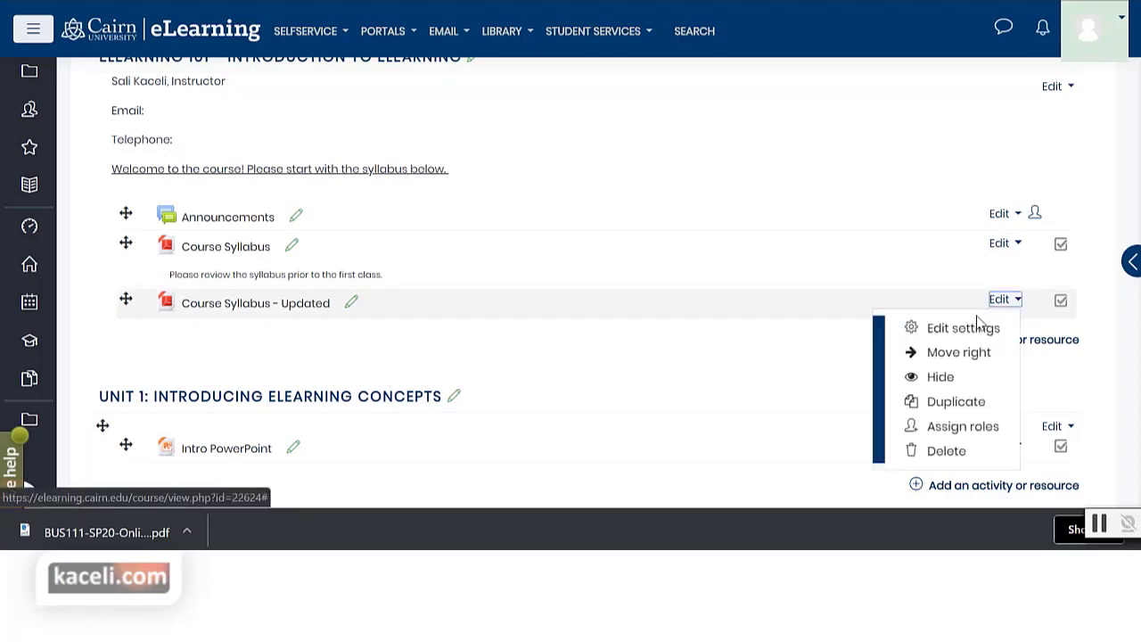
pyautogui.click(713, 361)
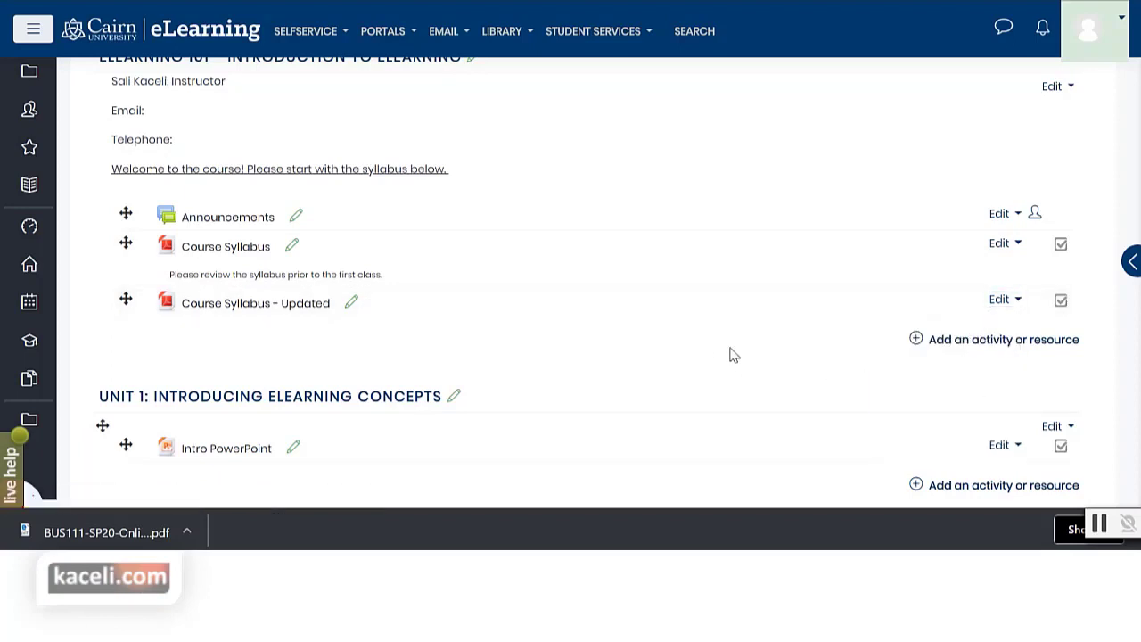
pyautogui.click(1001, 301)
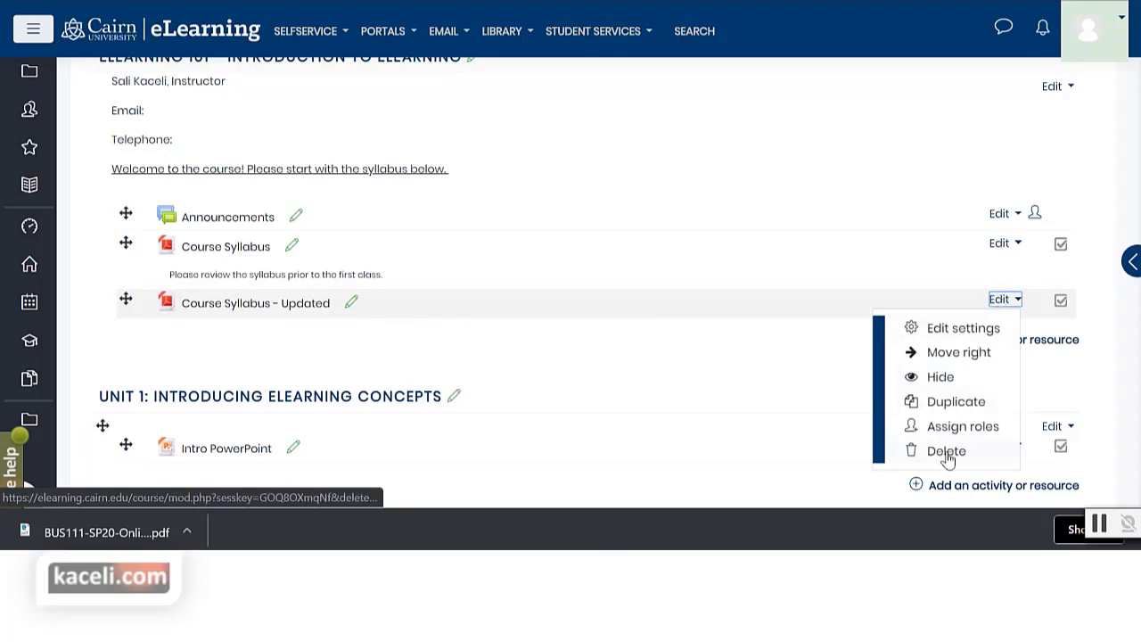
pyautogui.click(946, 452)
pyautogui.click(498, 351)
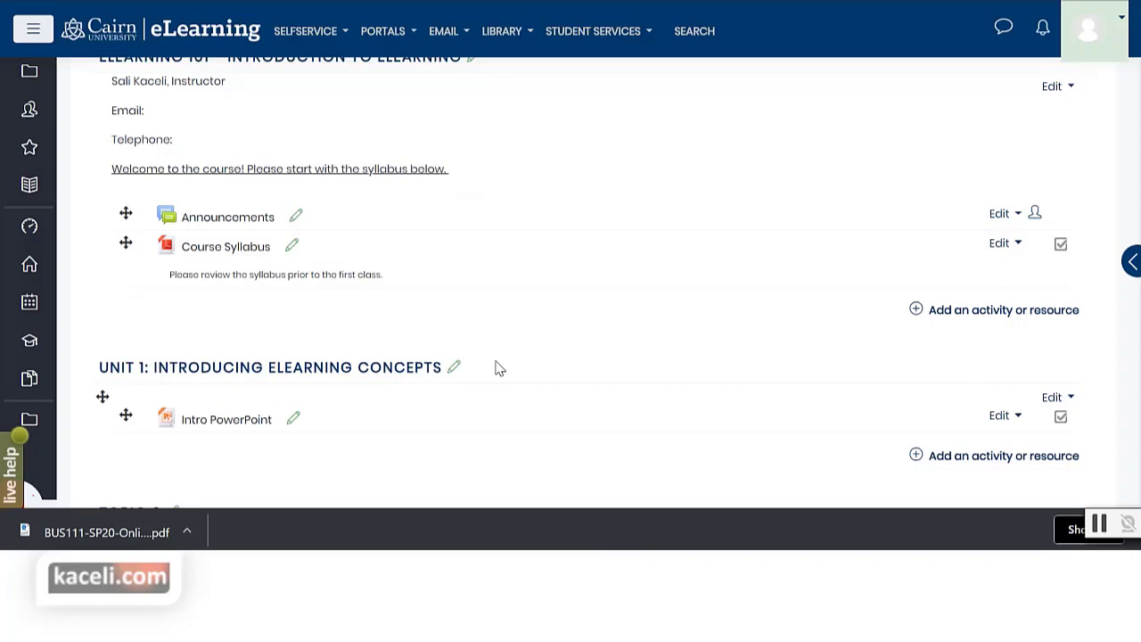
pyautogui.scroll(-2, 498, 368)
pyautogui.moveTo(199, 615)
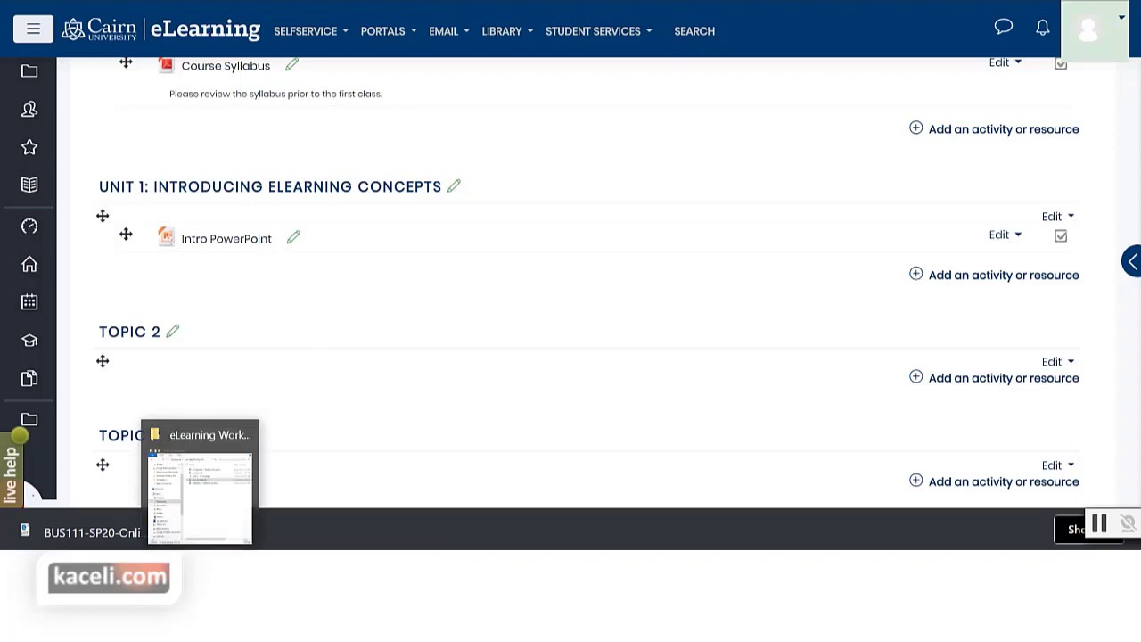
# Step: Select the eLearning Working Files, from Assignment 1 to Selecting a Computer System, in File Explorer
pyautogui.click(200, 477)
pyautogui.click(858, 224)
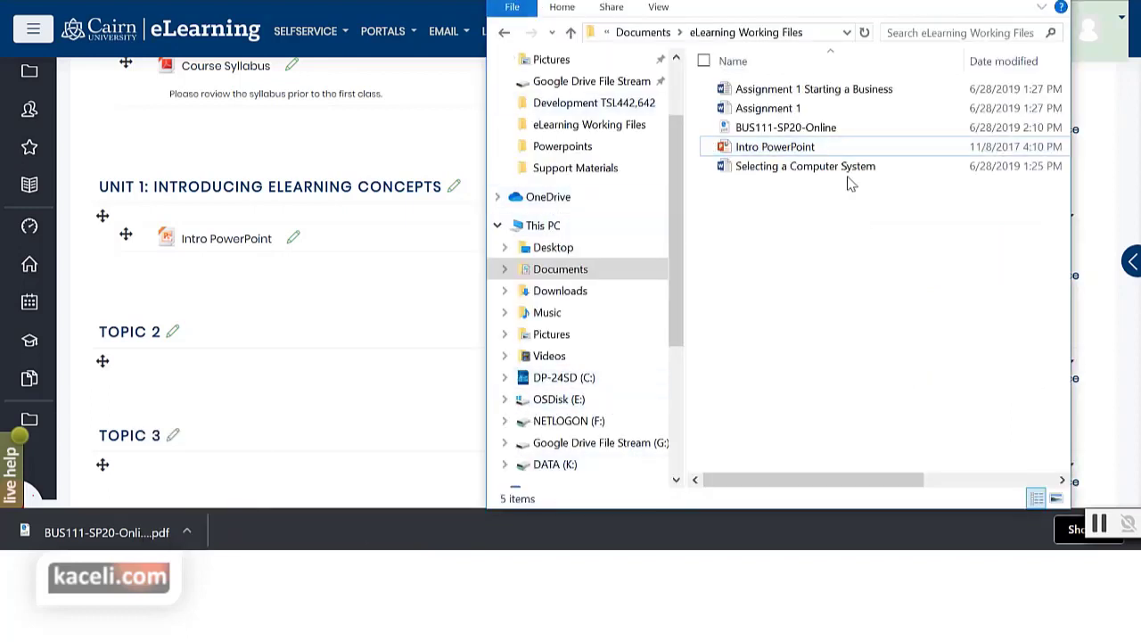
pyautogui.moveTo(817, 215); pyautogui.dragTo(782, 82)
pyautogui.click(846, 267)
pyautogui.click(781, 339)
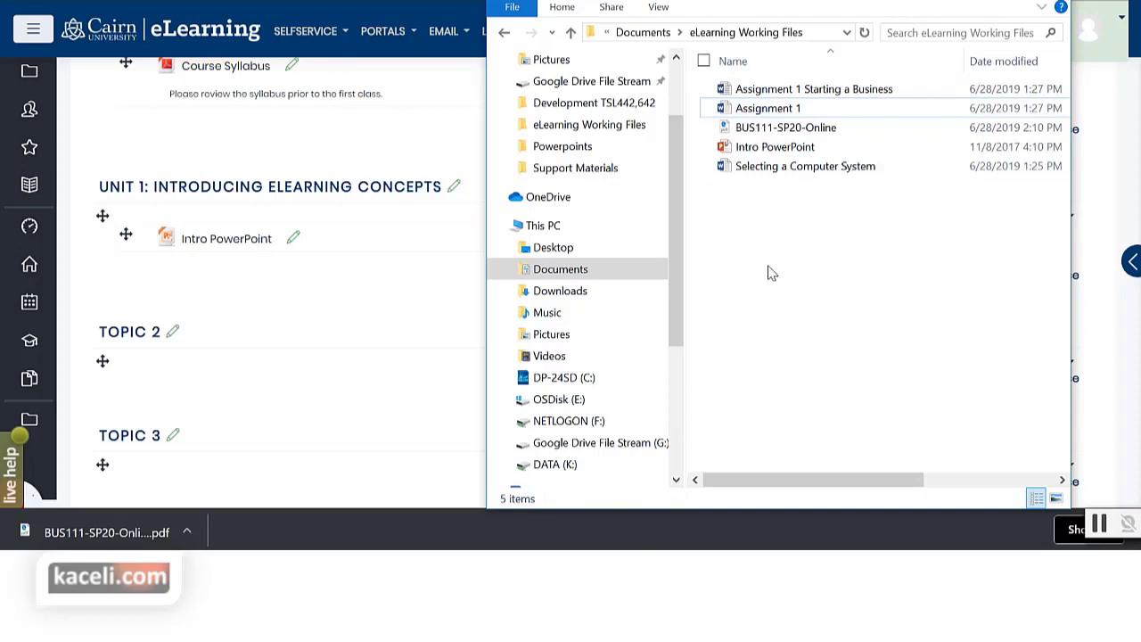
pyautogui.click(762, 167)
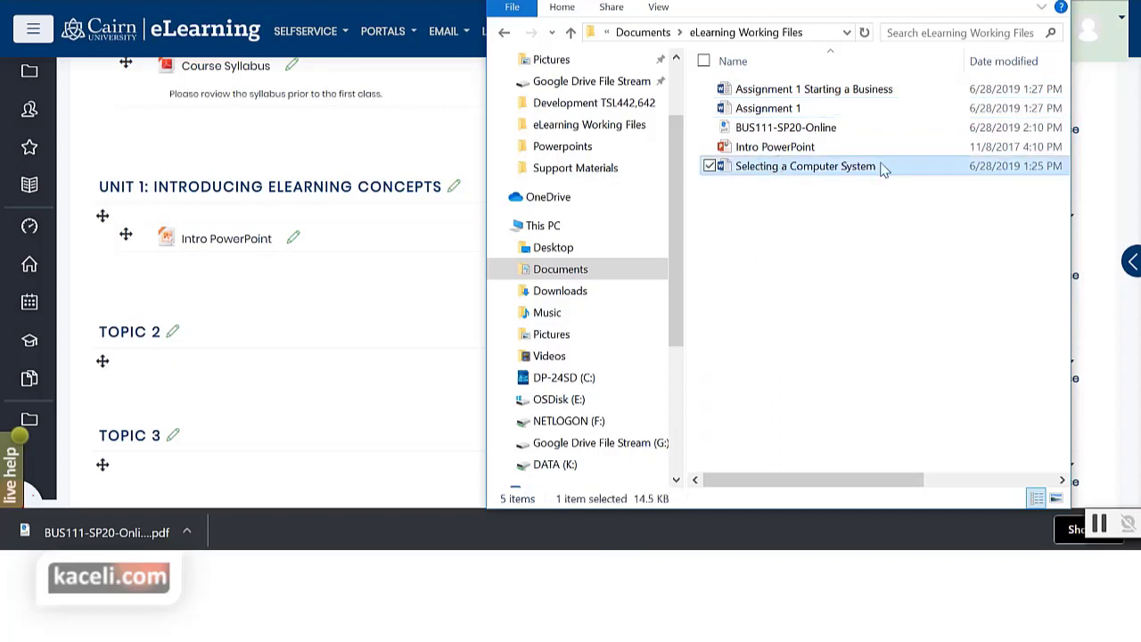
pyautogui.keyDown('shift'); pyautogui.click(768, 109); pyautogui.keyUp('shift')
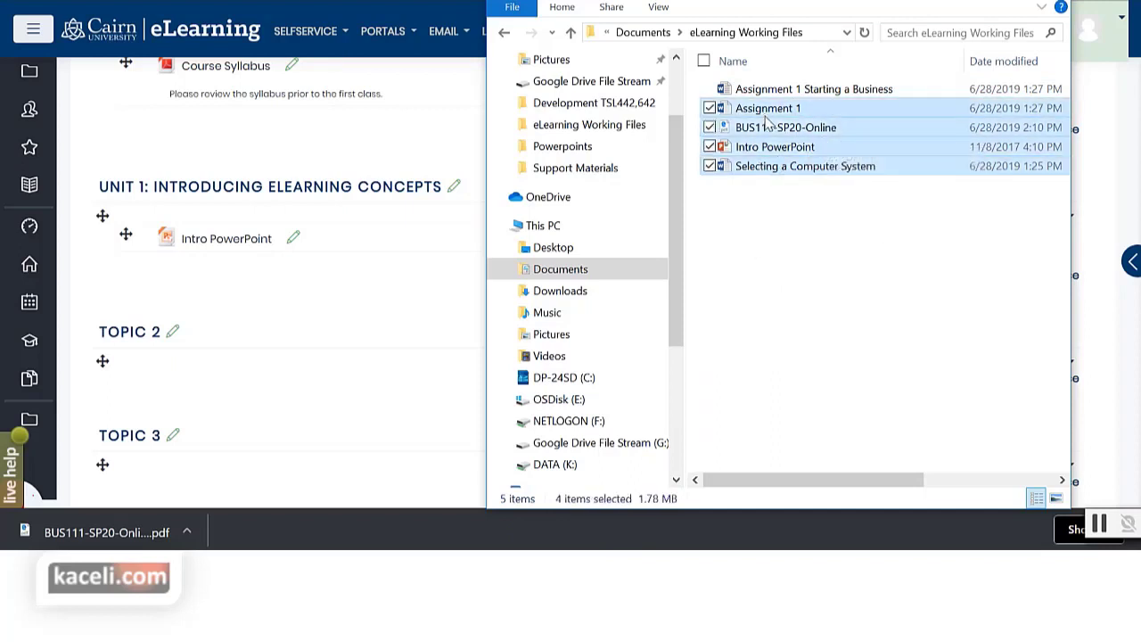
pyautogui.click(779, 170)
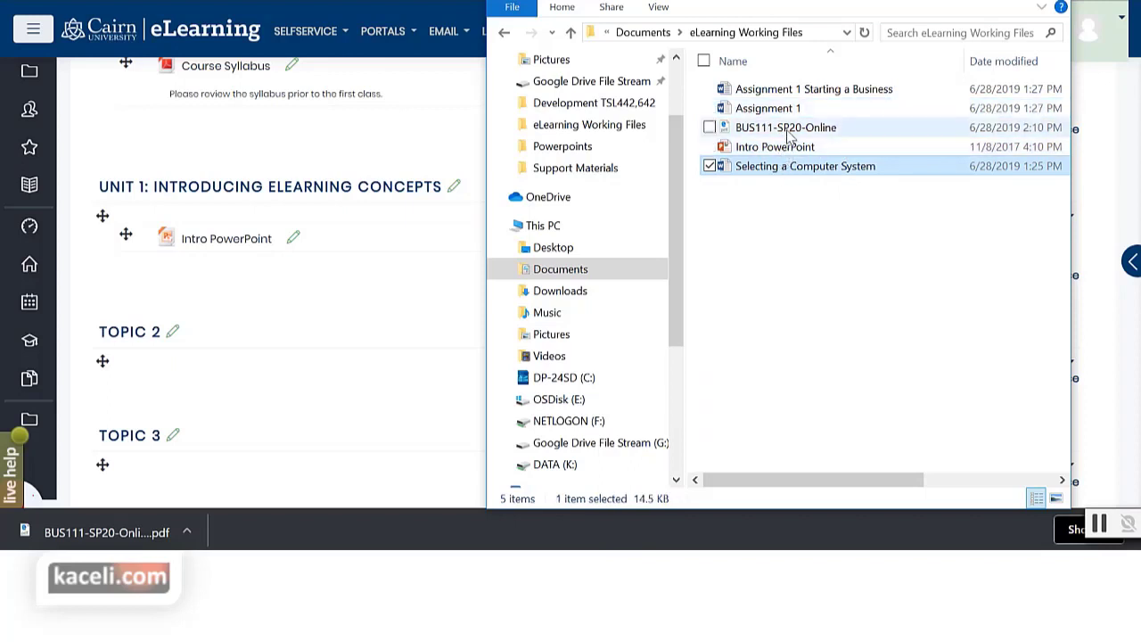
pyautogui.keyDown('ctrl'); pyautogui.click(788, 130); pyautogui.keyUp('ctrl')
pyautogui.keyDown('ctrl'); pyautogui.click(793, 108); pyautogui.keyUp('ctrl')
# Step: Drag all five working files into Unit 1, adding them as new resources
pyautogui.click(829, 242)
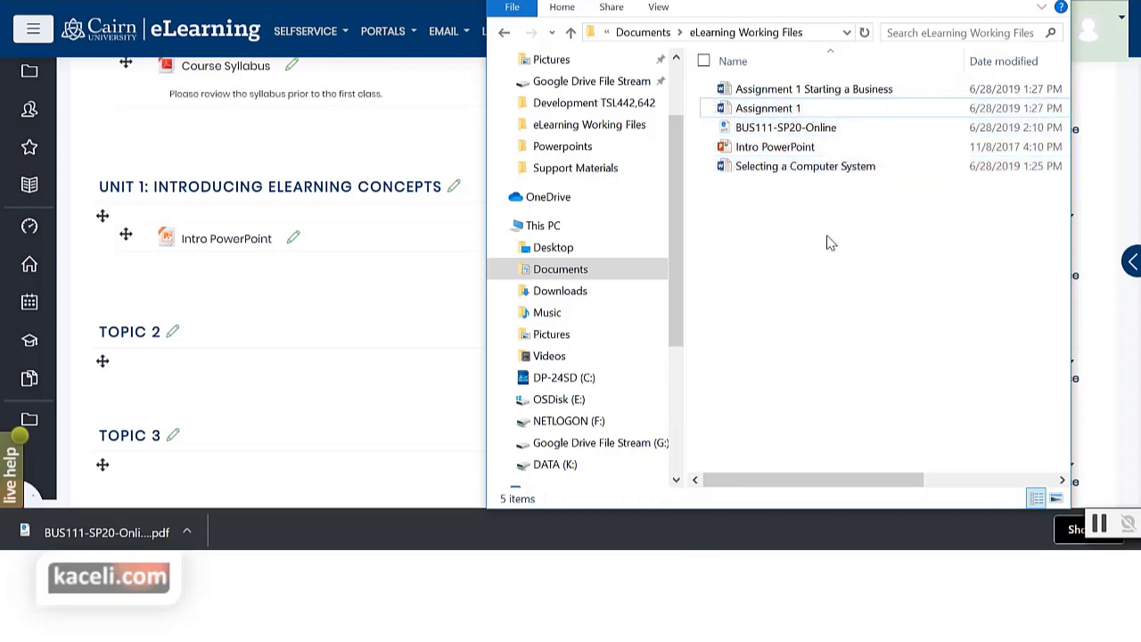
pyautogui.moveTo(829, 243); pyautogui.dragTo(781, 105)
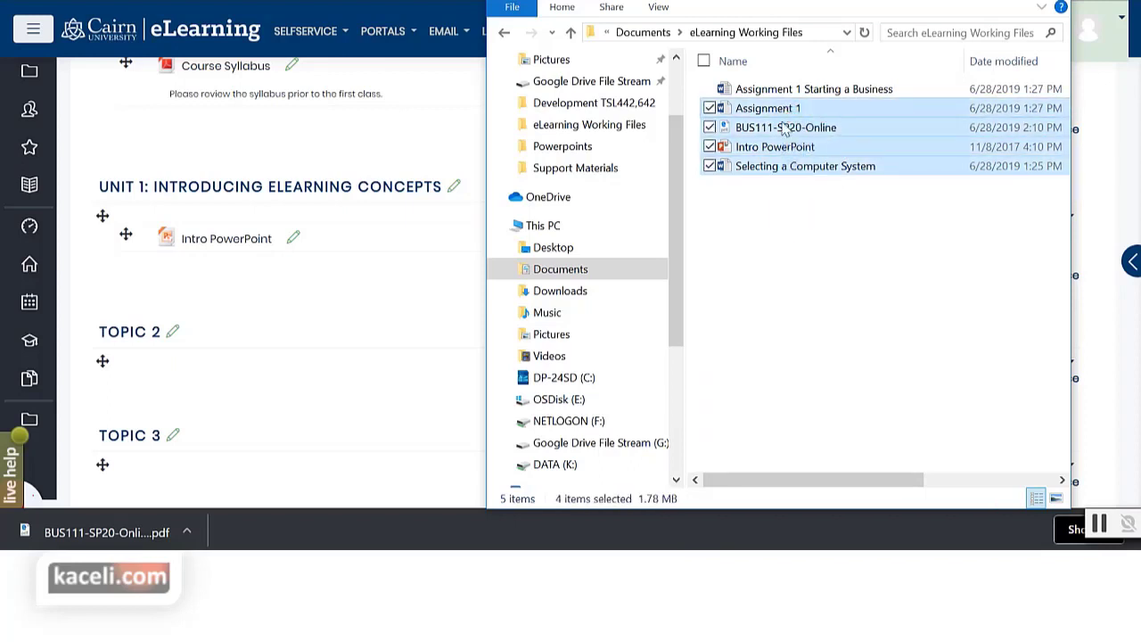
pyautogui.click(836, 211)
pyautogui.moveTo(854, 209); pyautogui.dragTo(339, 281)
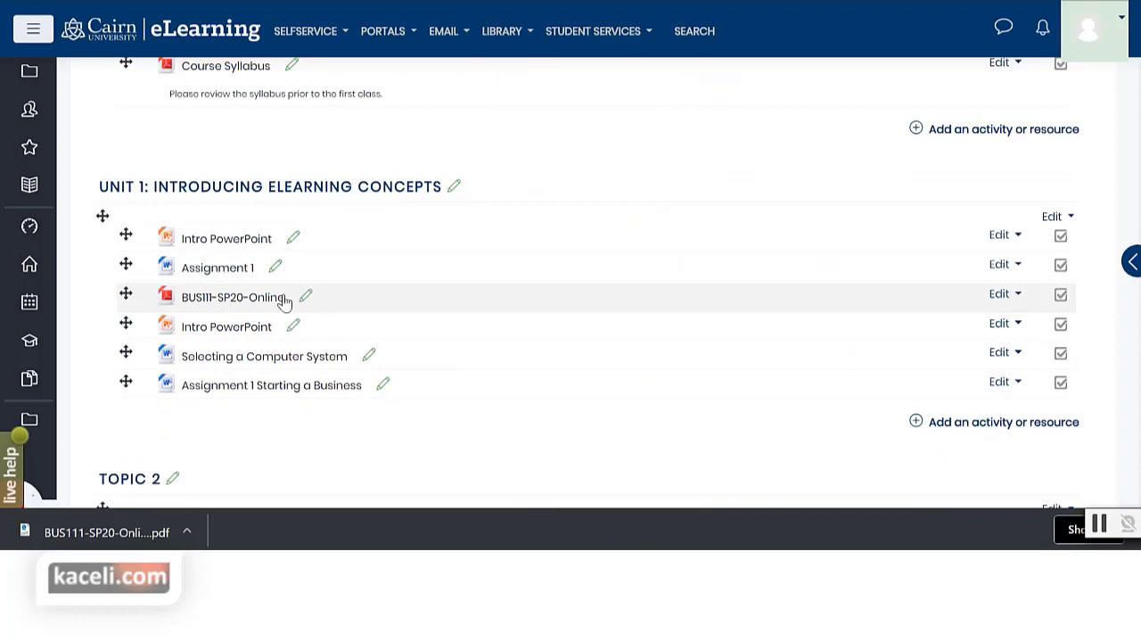
# Step: Prefix the first two Unit 1 items to read 1.1 Intro PowerPoint and 1.2 Assignment 1
pyautogui.click(293, 239)
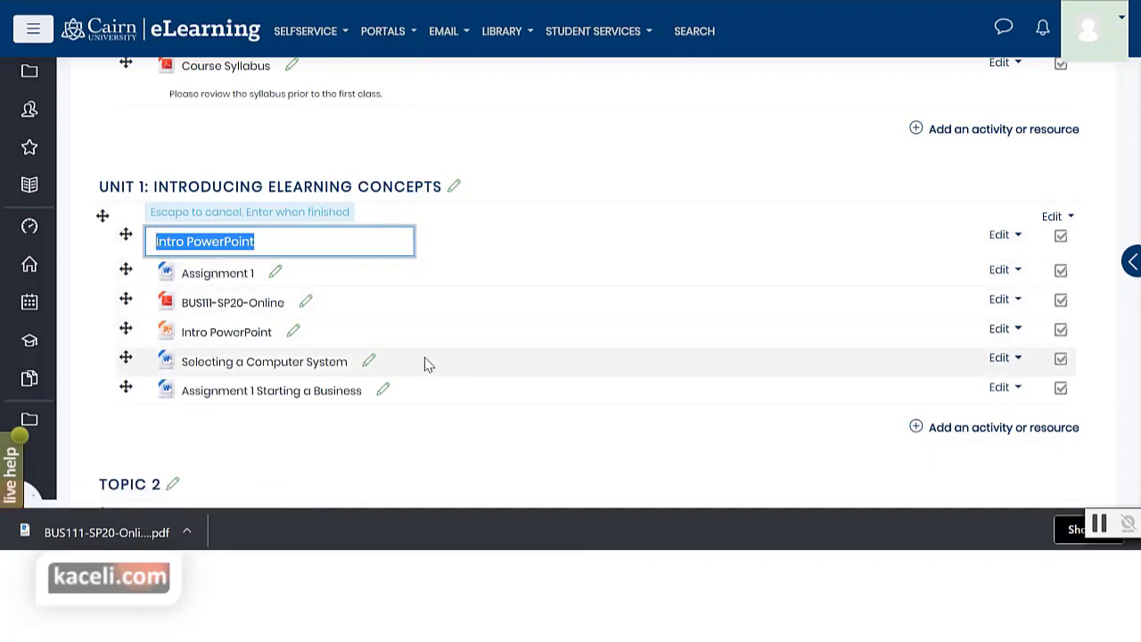
pyautogui.press('Home')
pyautogui.write('1.1')
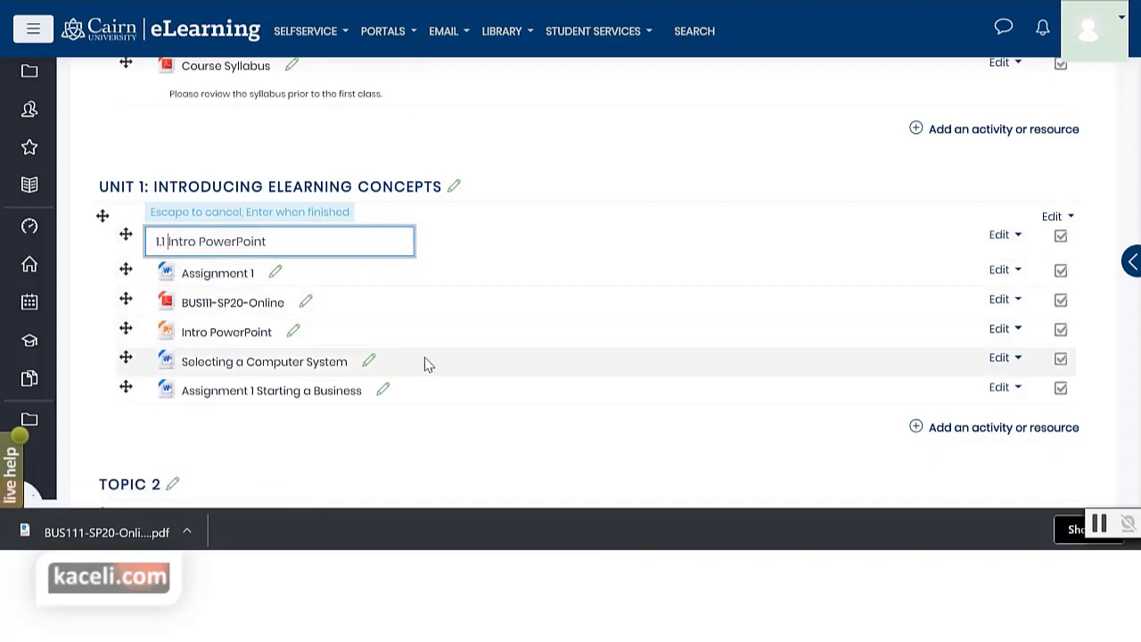
pyautogui.press('Return')
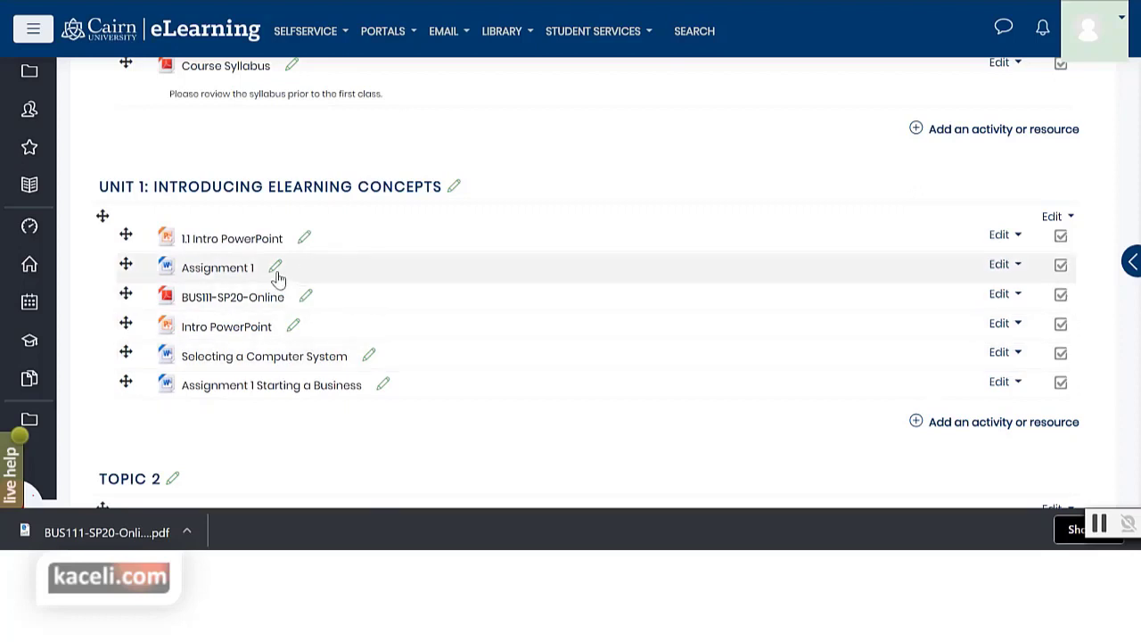
pyautogui.click(277, 271)
pyautogui.click(157, 273)
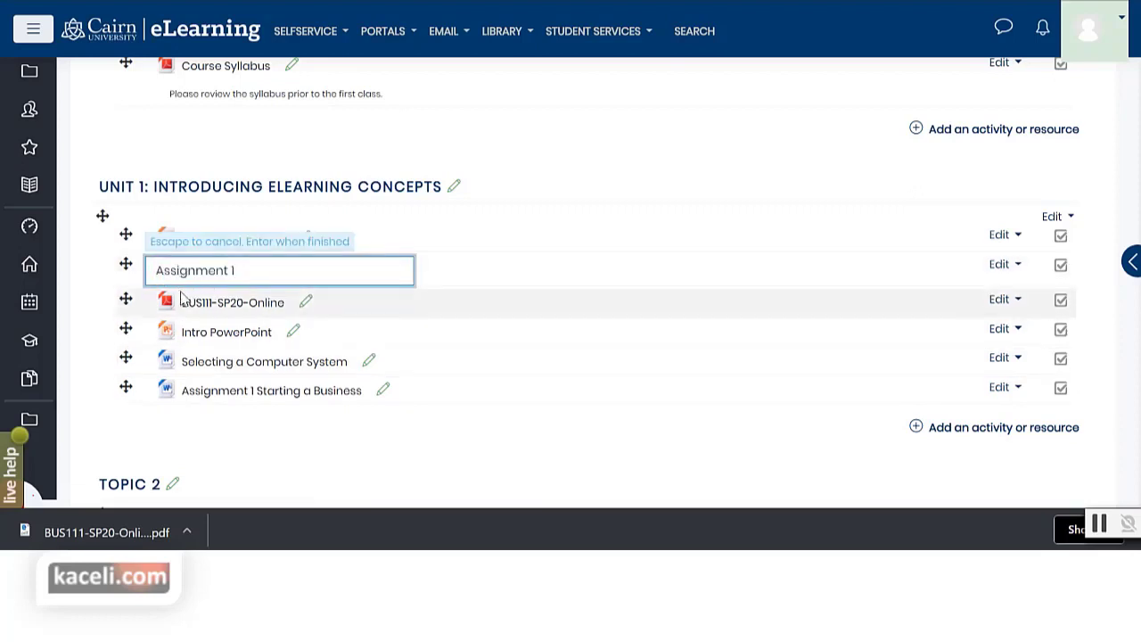
pyautogui.write('1.2')
pyautogui.press('Return')
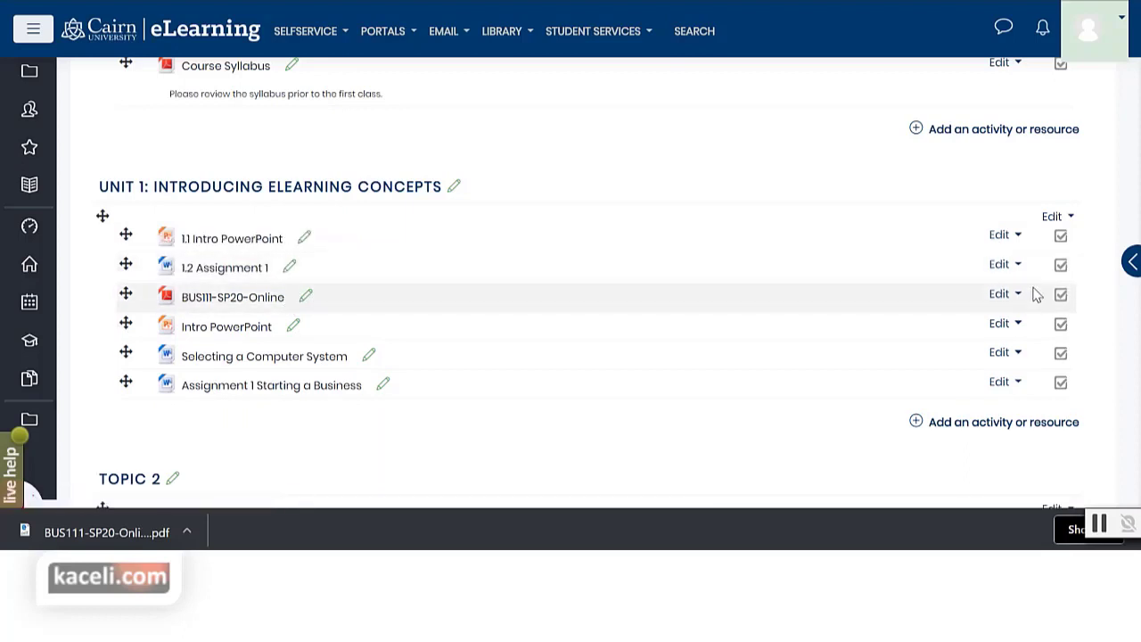
# Step: Delete the BUS111-SP20-Online file from Unit 1
pyautogui.click(1000, 294)
pyautogui.click(952, 443)
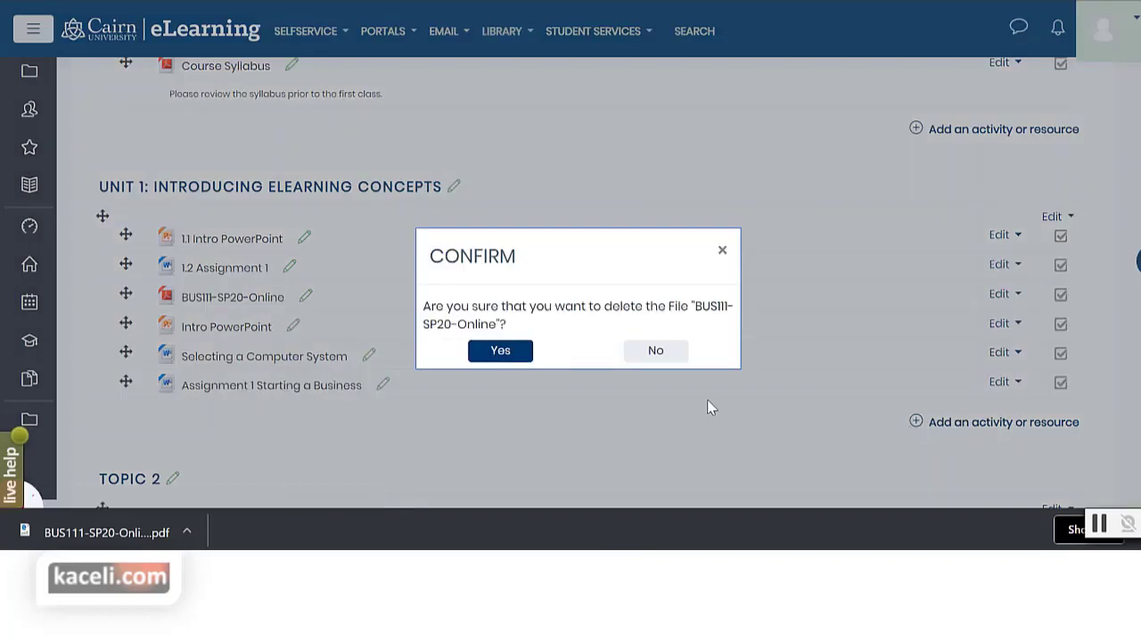
pyautogui.click(505, 360)
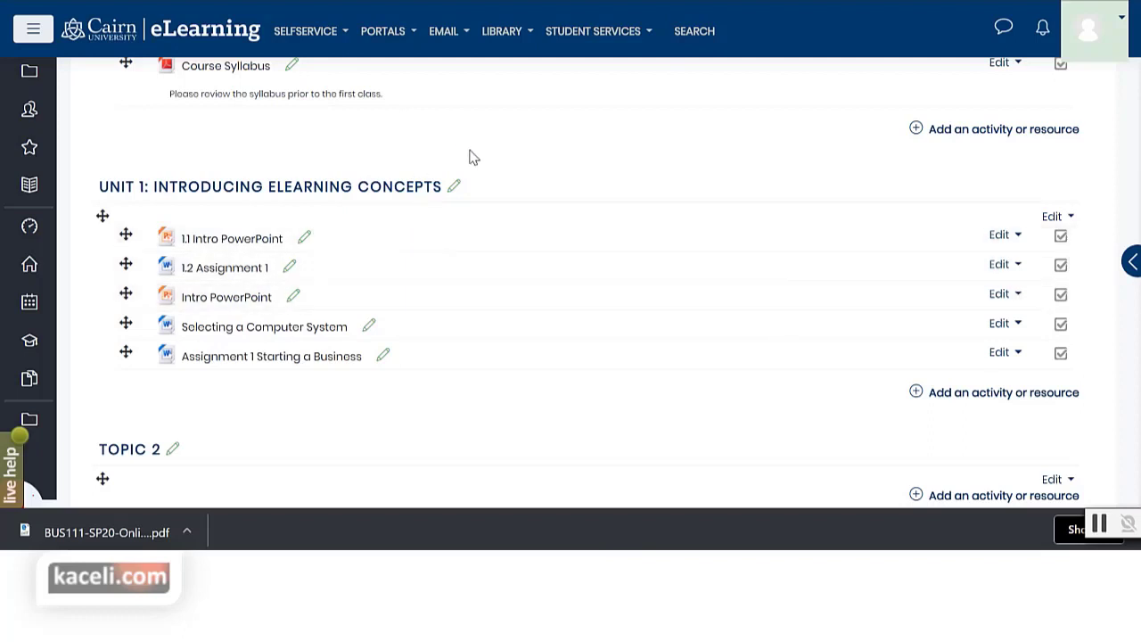
pyautogui.scroll(1, 471, 158)
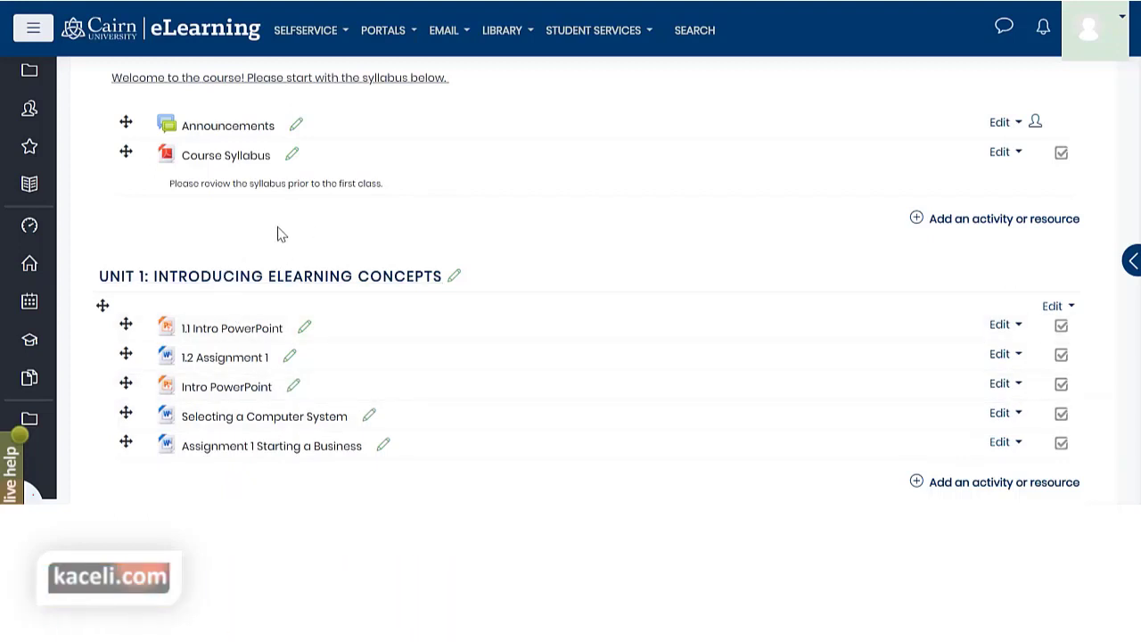
pyautogui.click(205, 158)
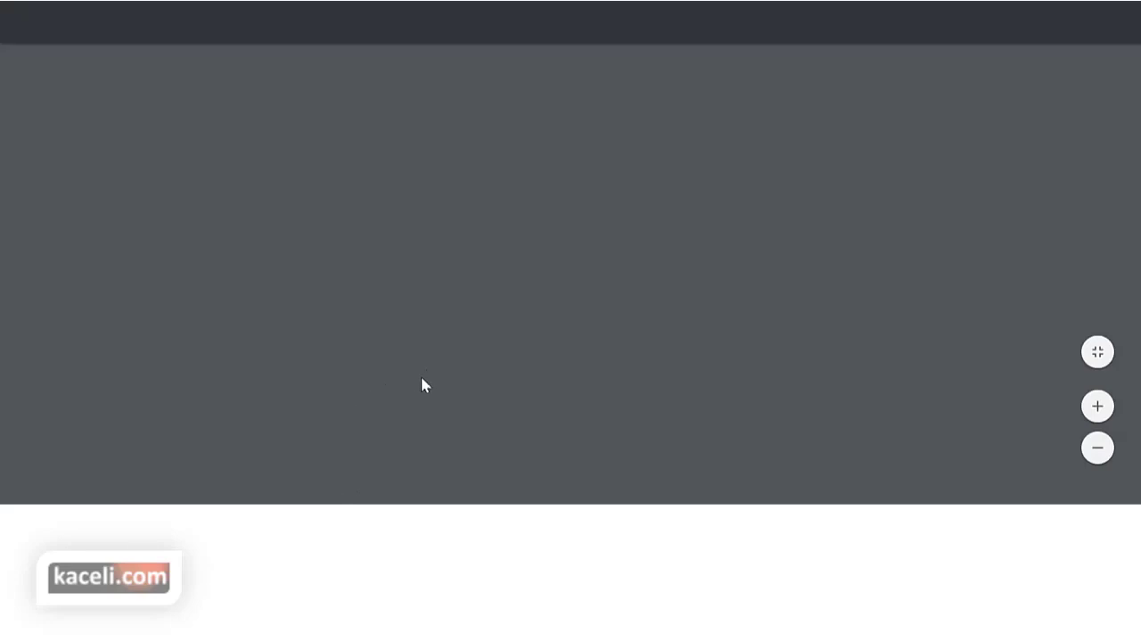
pyautogui.scroll(-4, 481, 364)
pyautogui.scroll(-7, 481, 363)
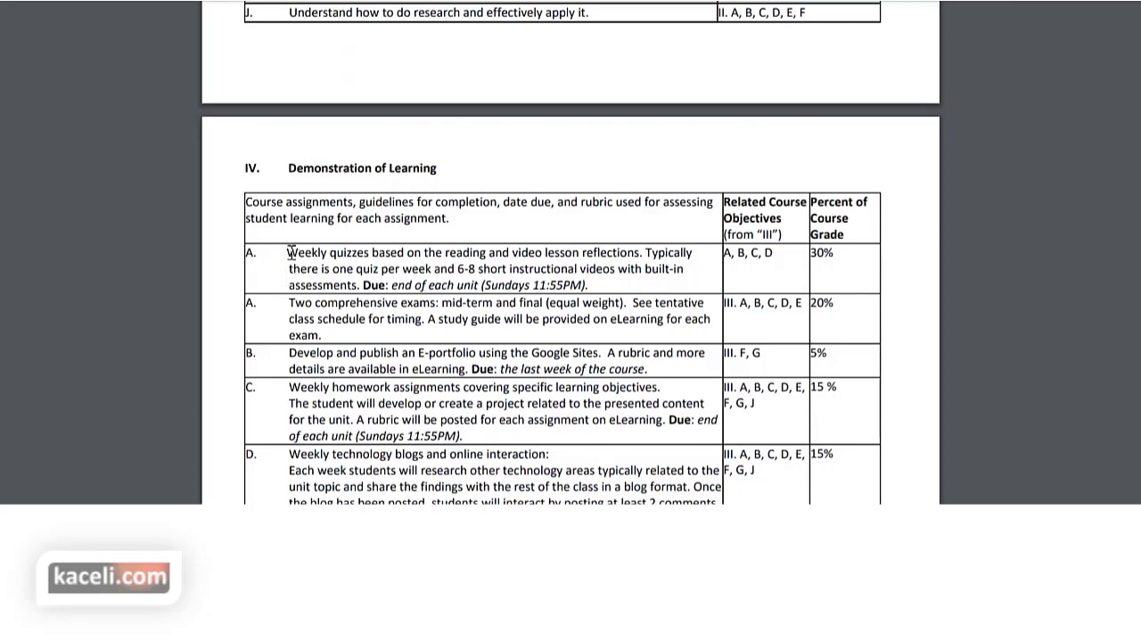
pyautogui.moveTo(287, 253); pyautogui.dragTo(369, 254)
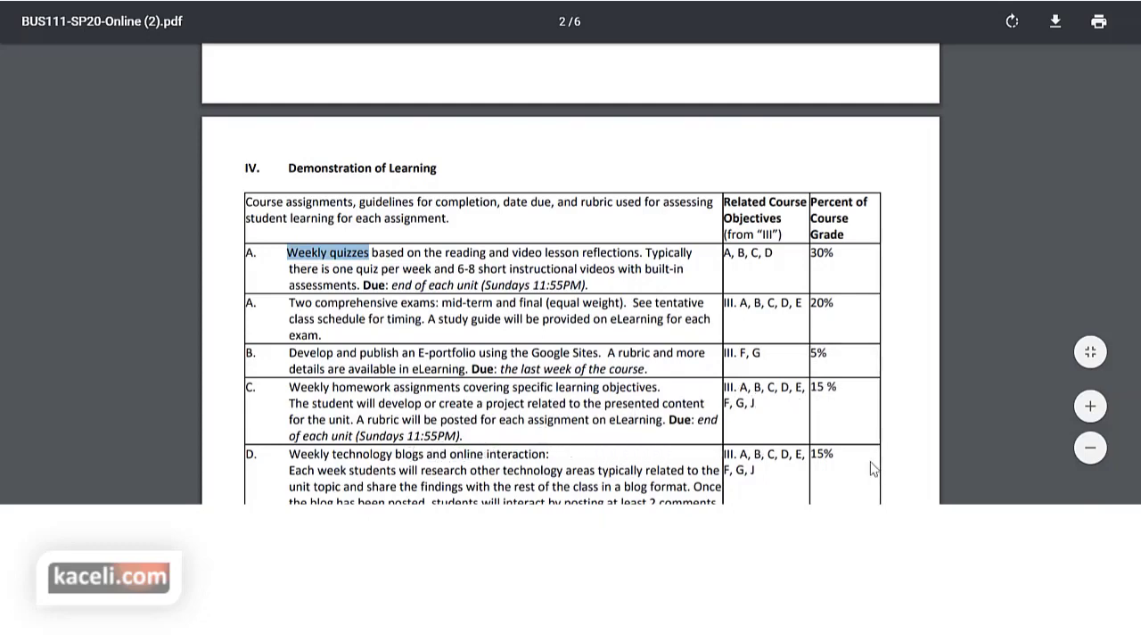
pyautogui.scroll(-3, 820, 472)
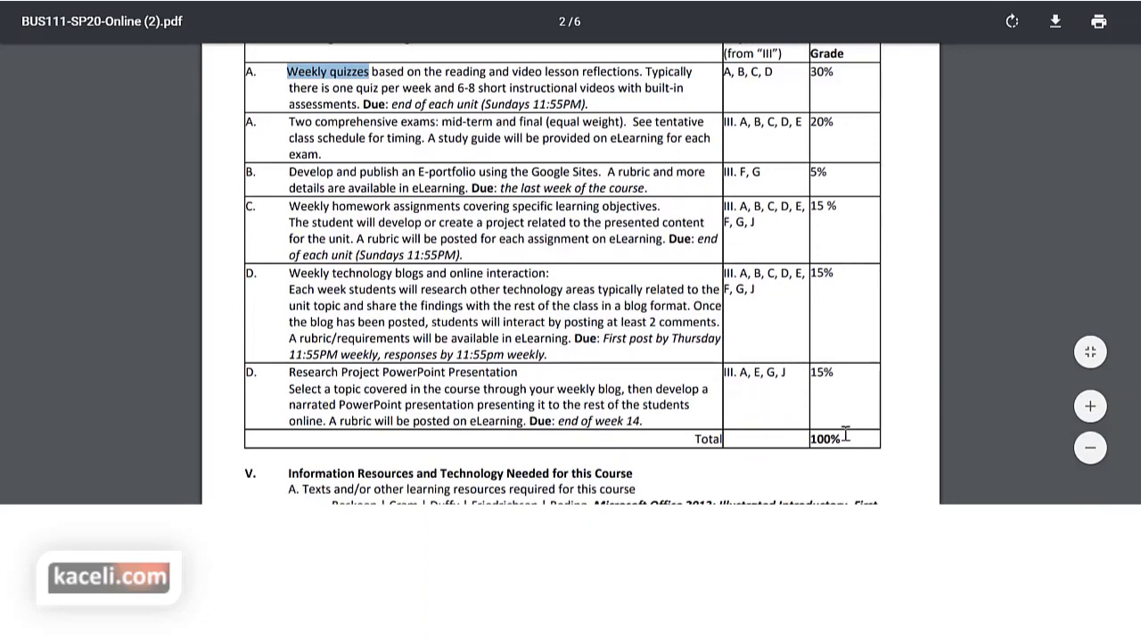
pyautogui.scroll(3, 789, 332)
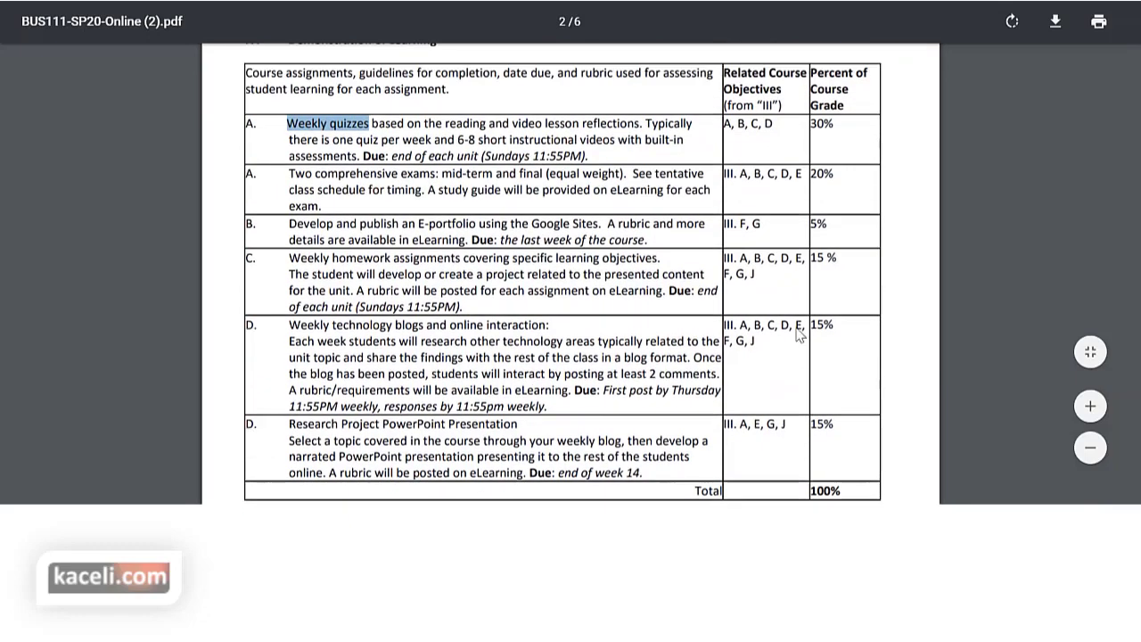
pyautogui.scroll(-1, 757, 323)
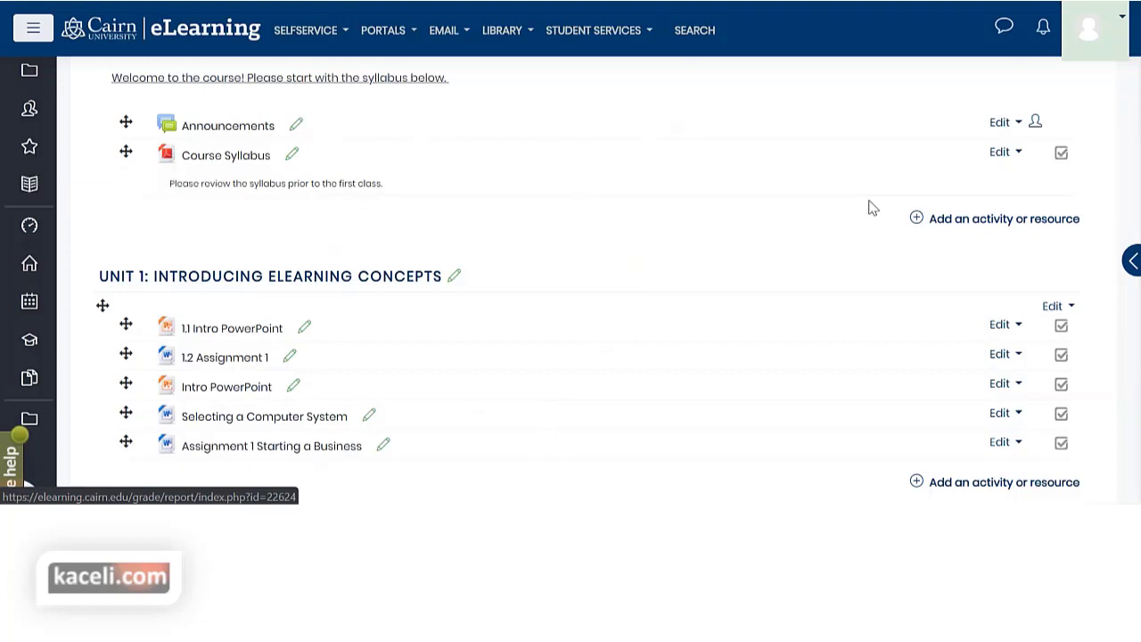
# Step: Go to the FA20-eLearning101 Grades area from the left sidebar to reach Gradebook setup
pyautogui.scroll(3, 868, 205)
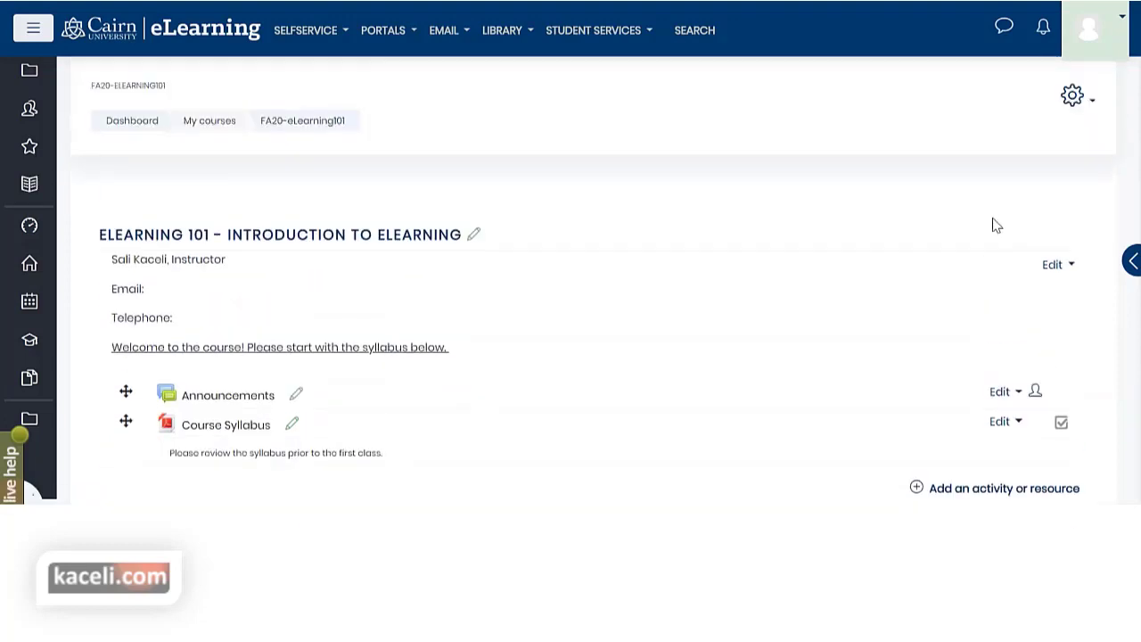
pyautogui.click(1074, 100)
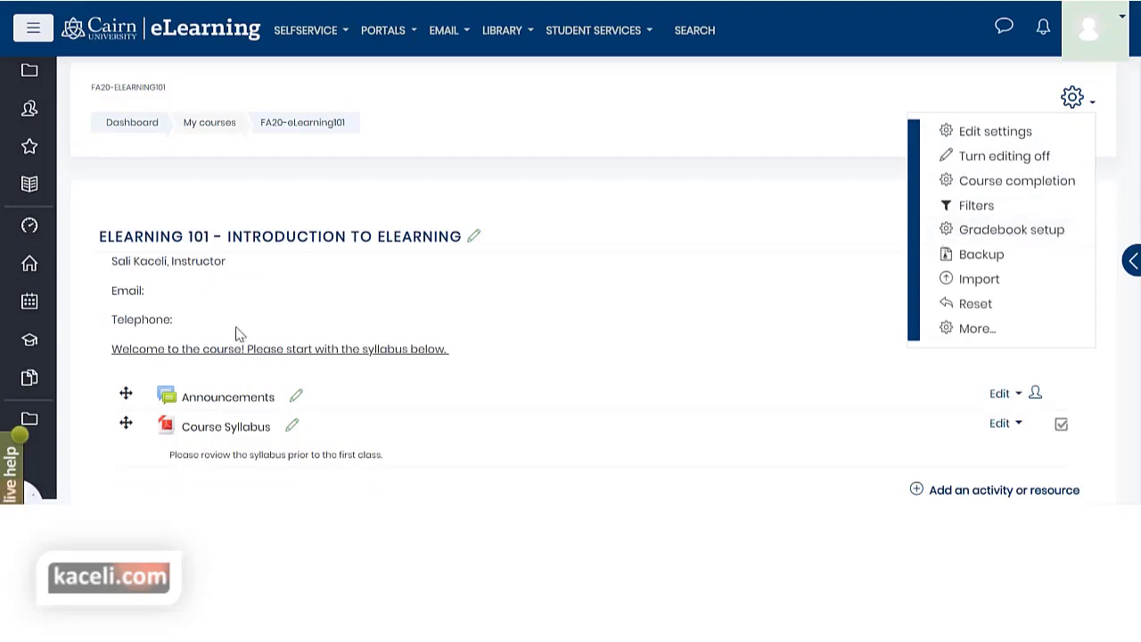
pyautogui.click(312, 301)
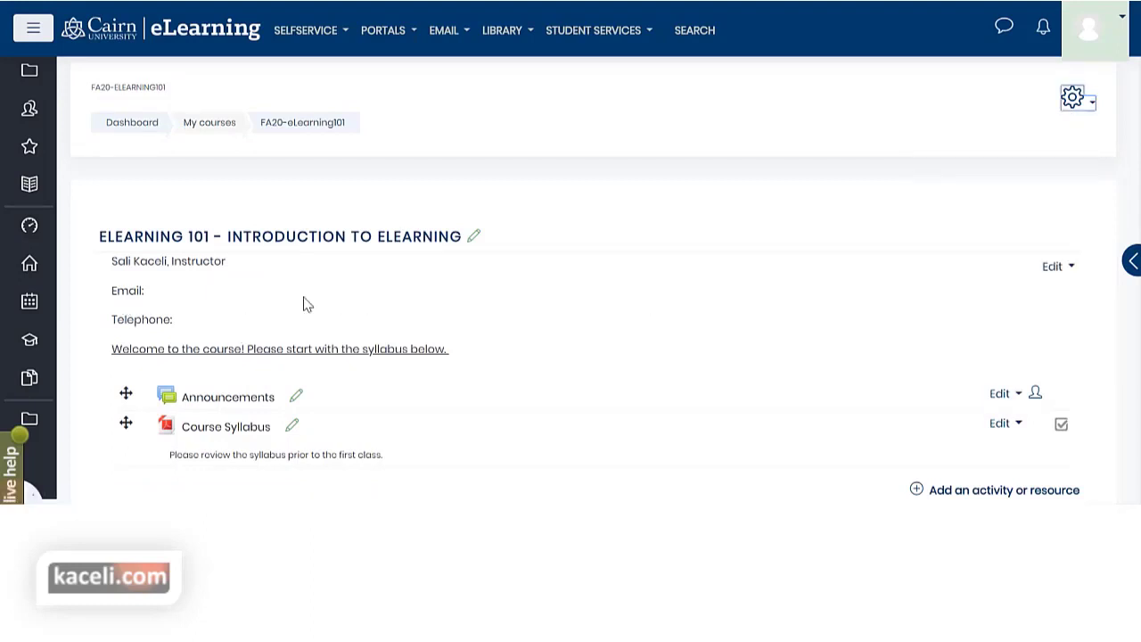
pyautogui.click(32, 202)
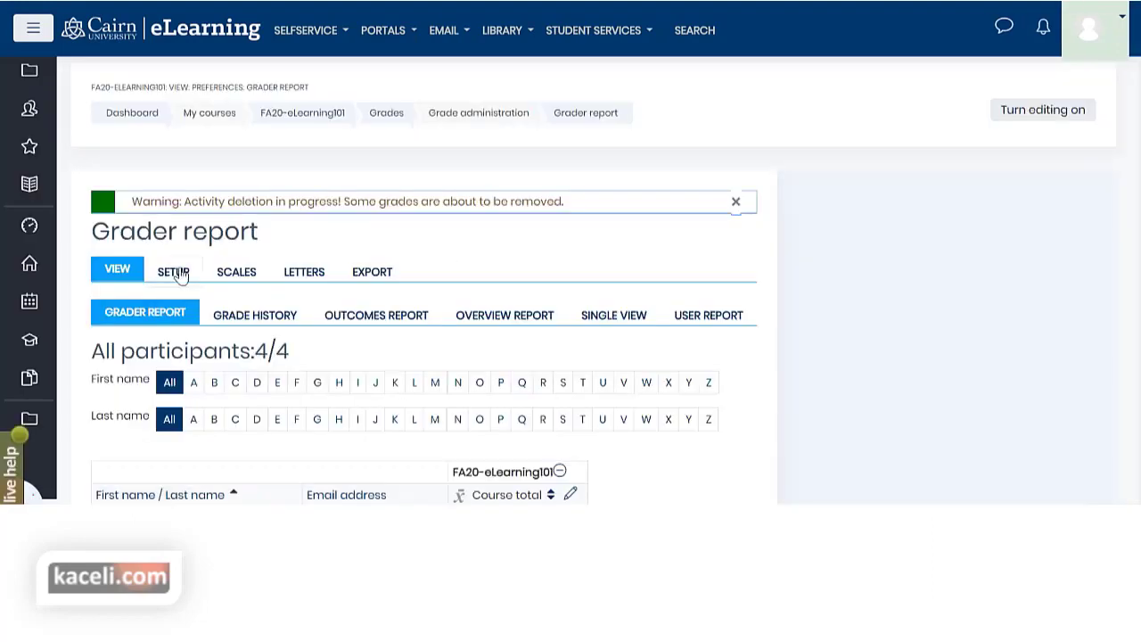
pyautogui.scroll(-2, 176, 221)
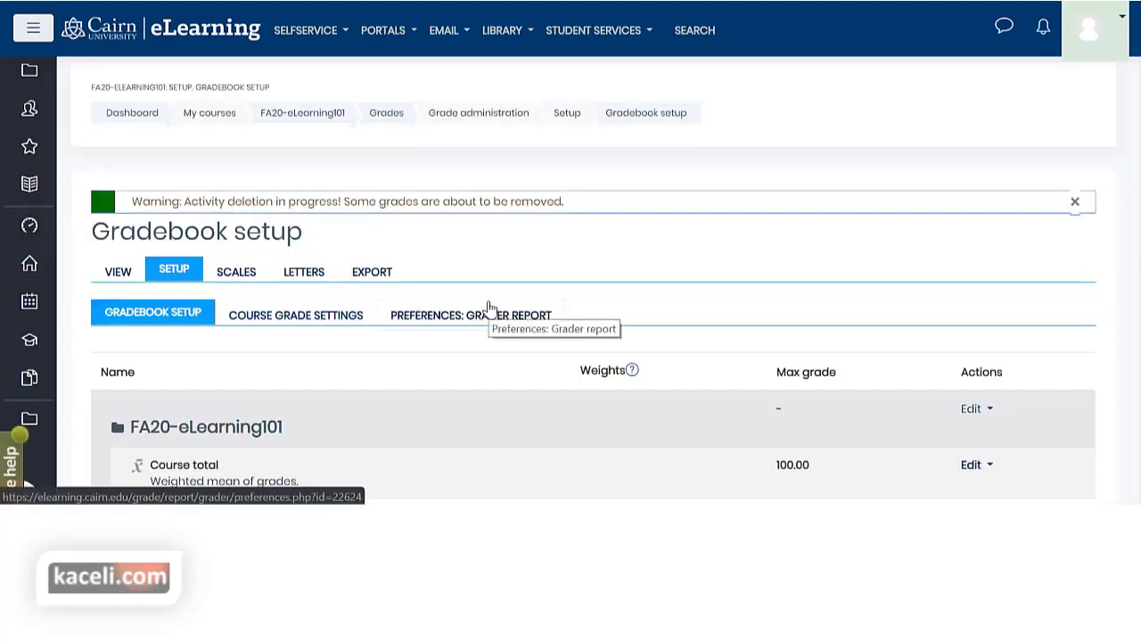
# Step: Scroll Gradebook setup and highlight the FA20-eLearning101 category name before adding a category
pyautogui.scroll(-3, 486, 312)
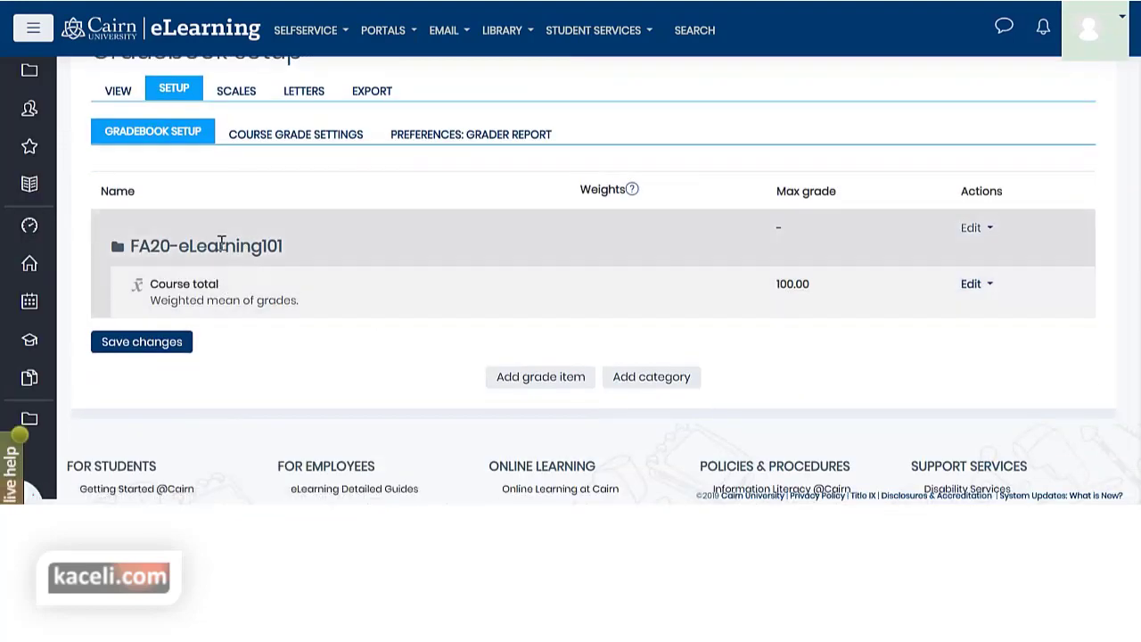
pyautogui.moveTo(295, 248); pyautogui.dragTo(233, 249)
pyautogui.moveTo(159, 247); pyautogui.dragTo(129, 248)
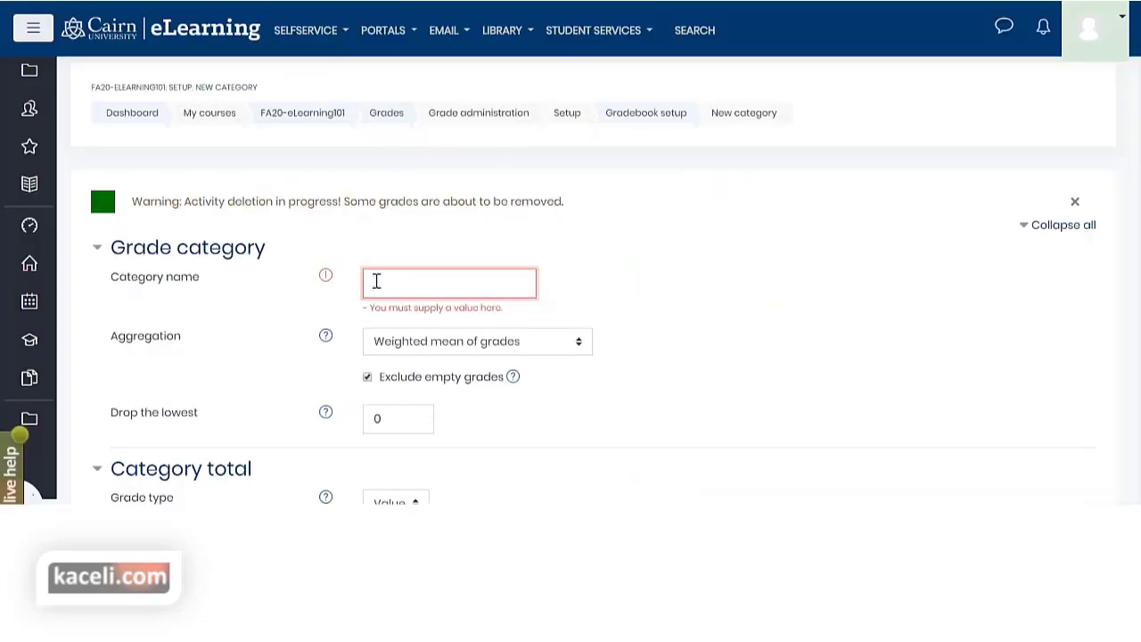
# Step: Name the new category Quizzes with Simple weighted mean of grades aggregation
pyautogui.write('Quiz')
pyautogui.write('Q')
pyautogui.write('uizzes')
pyautogui.click(757, 319)
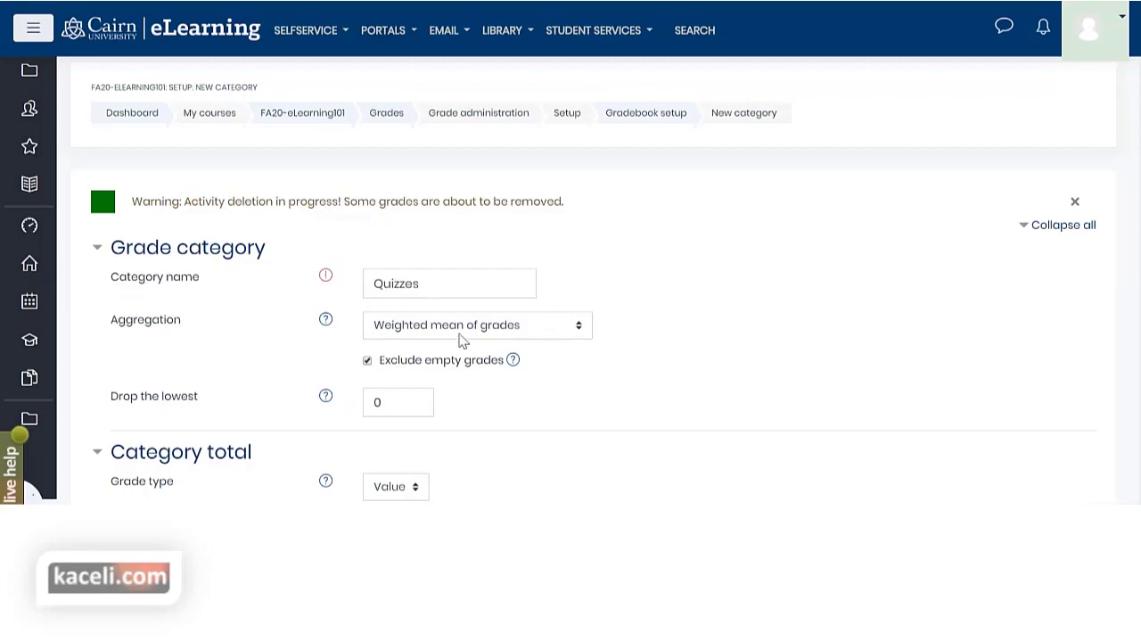
pyautogui.click(460, 329)
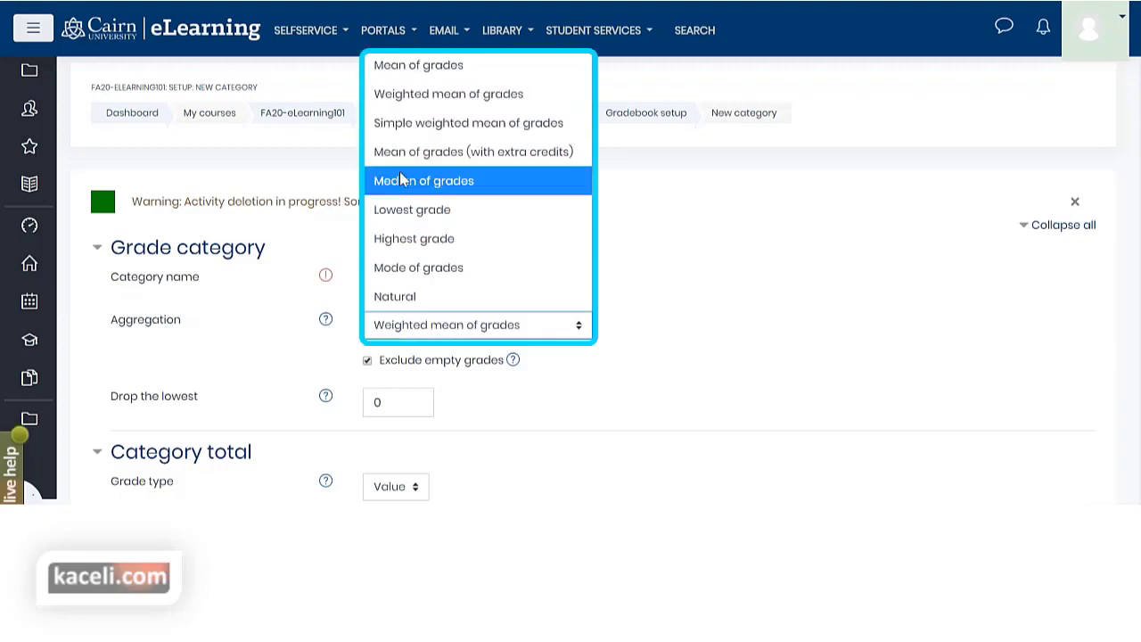
pyautogui.click(413, 128)
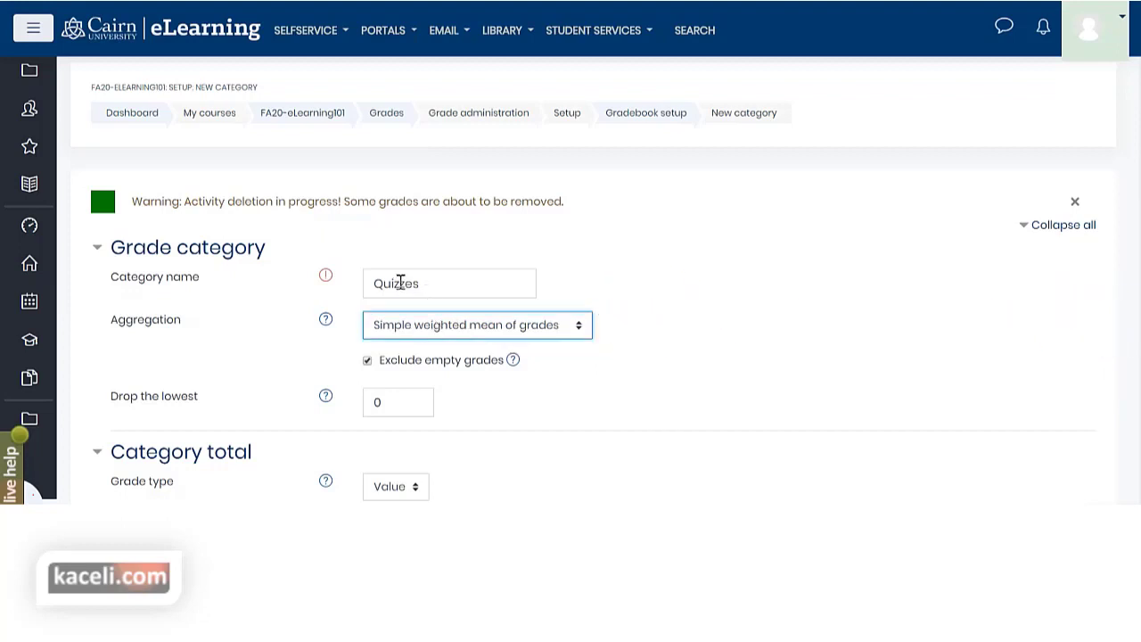
pyautogui.click(439, 333)
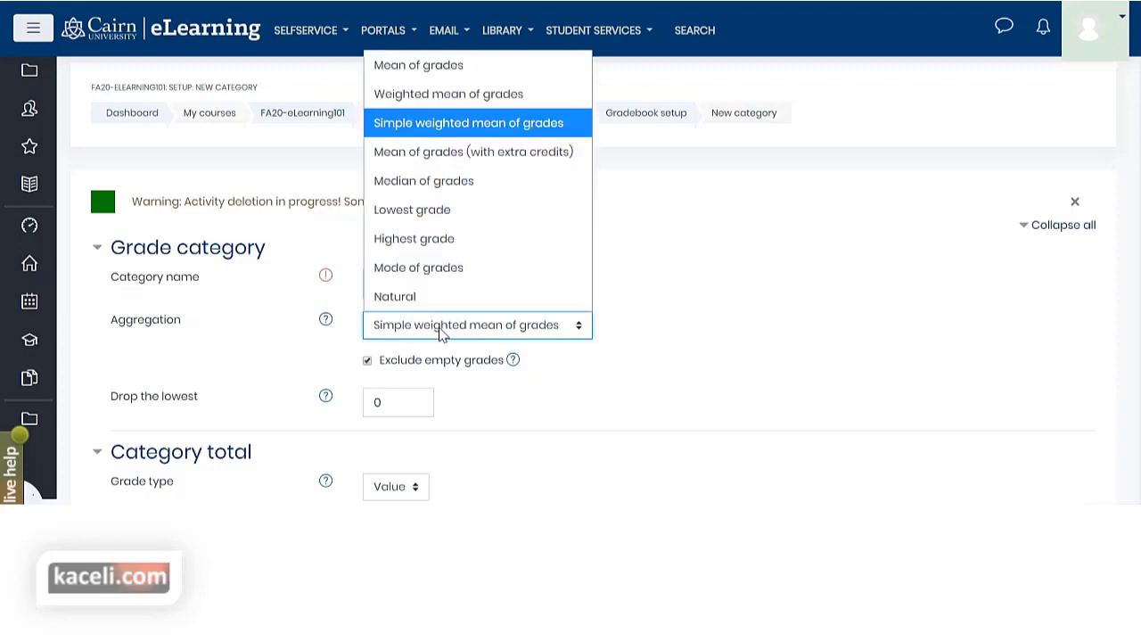
pyautogui.click(415, 130)
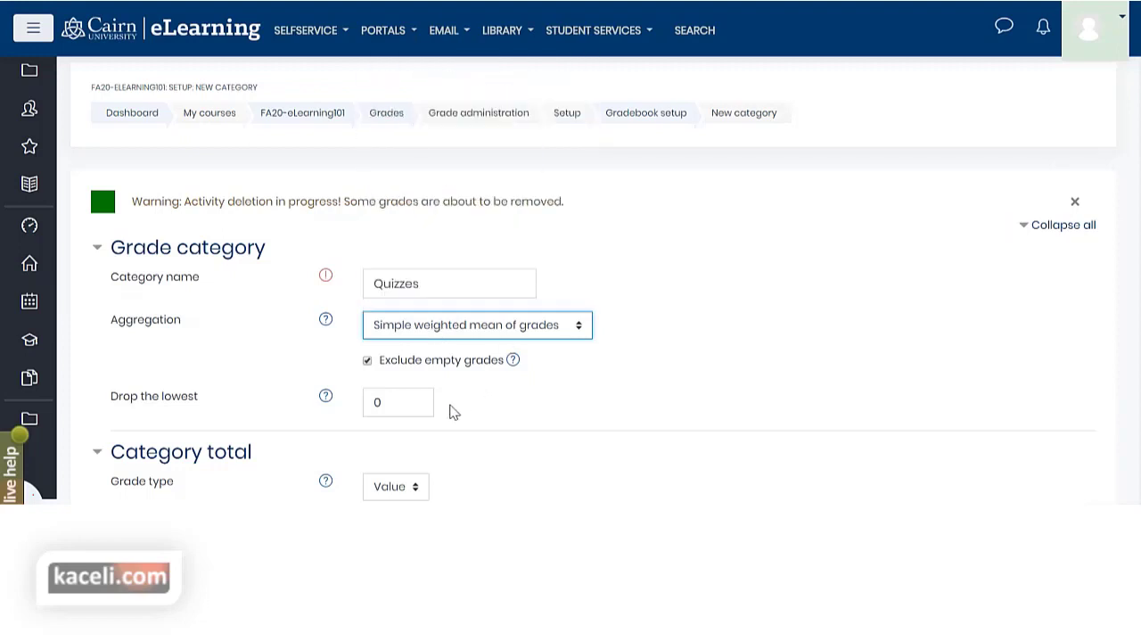
# Step: Set Drop the lowest to 0 for the Quizzes category
pyautogui.click(397, 407)
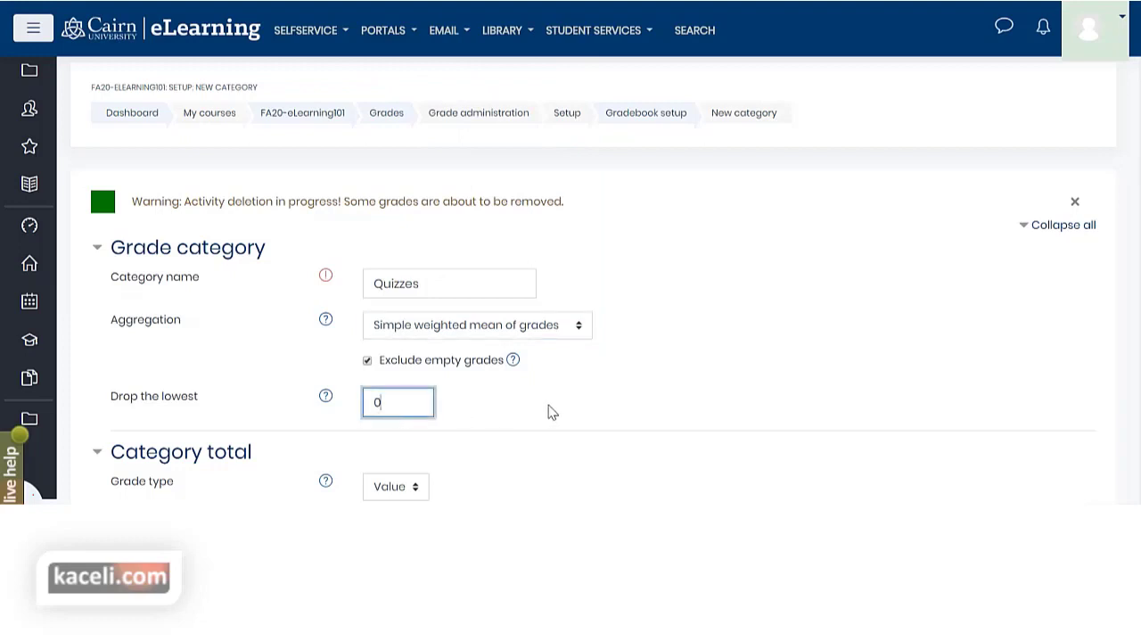
pyautogui.scroll(-1, 687, 351)
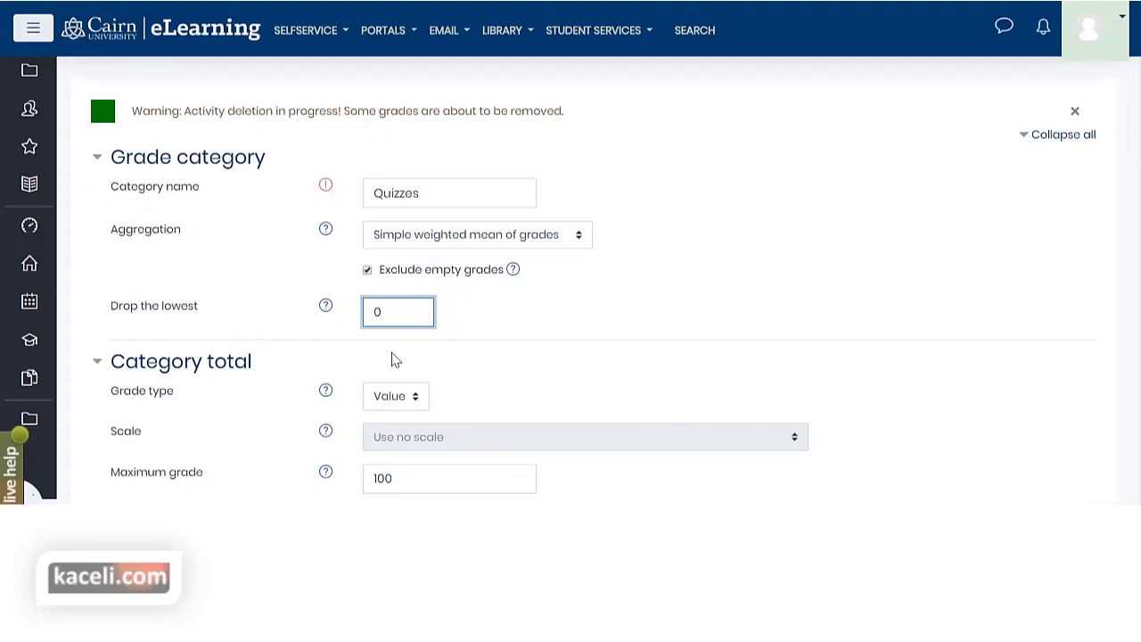
pyautogui.moveTo(401, 314); pyautogui.dragTo(372, 312)
pyautogui.write('1')
pyautogui.scroll(-2, 753, 314)
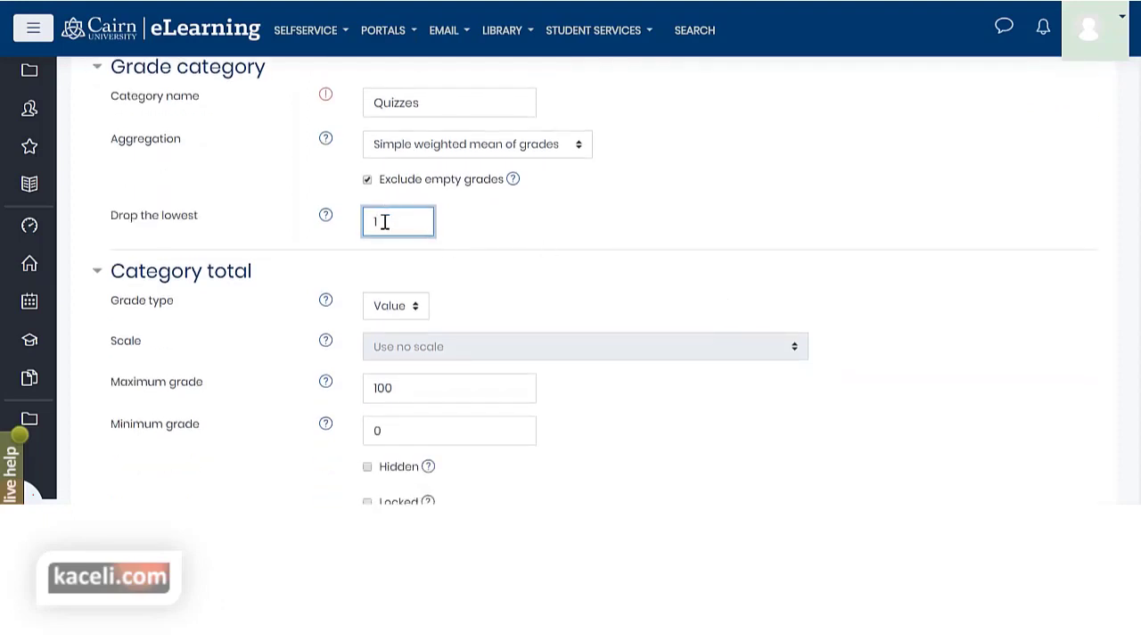
pyautogui.moveTo(395, 221); pyautogui.dragTo(352, 228)
pyautogui.write('0')
pyautogui.scroll(-6, 645, 262)
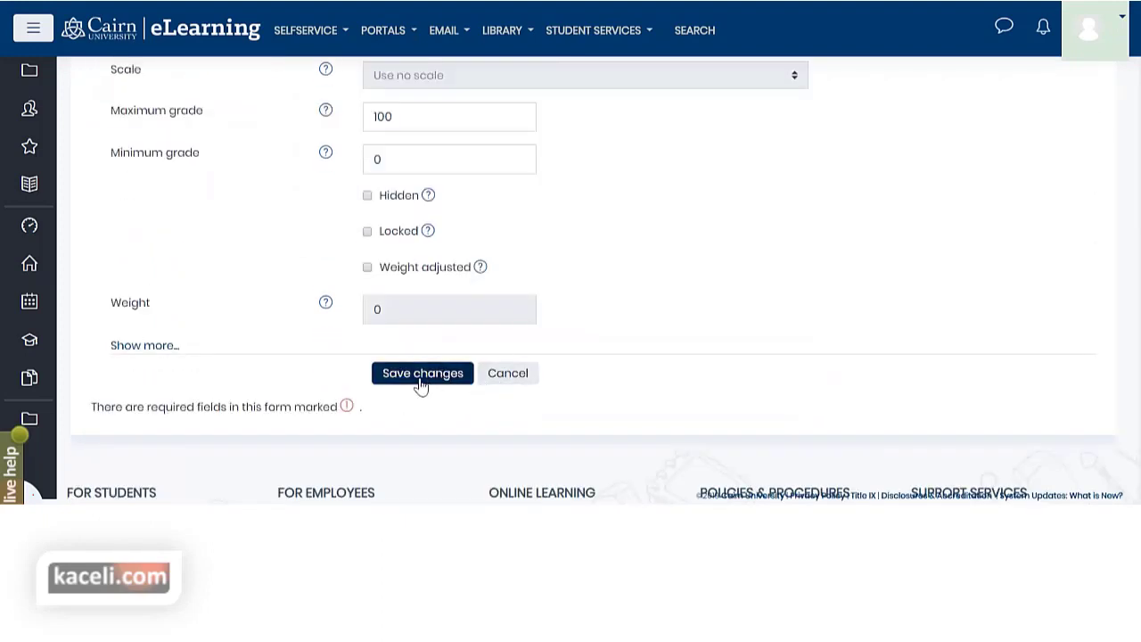
# Step: Save the Quizzes category and point out its simple weighted mean total in Gradebook setup
pyautogui.click(423, 381)
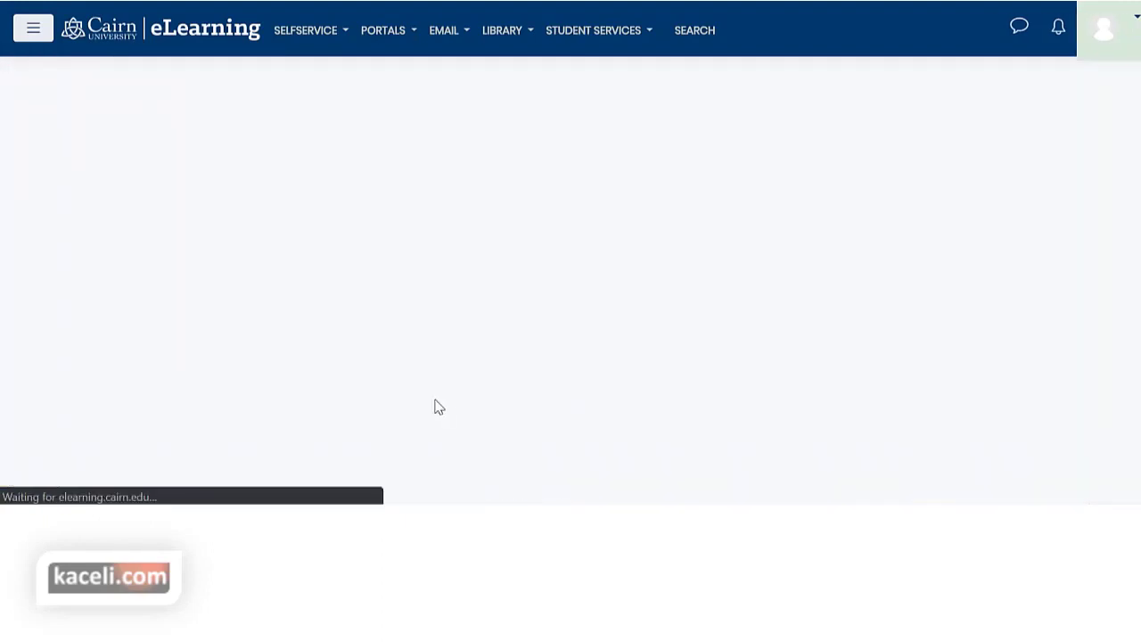
pyautogui.scroll(-5, 502, 383)
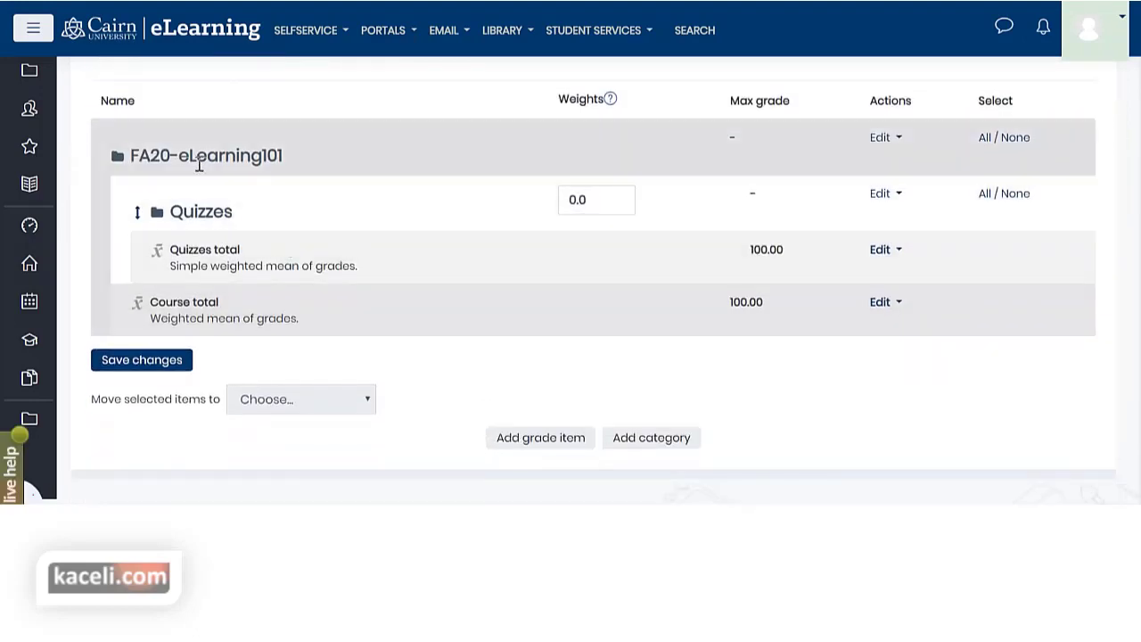
pyautogui.moveTo(294, 169); pyautogui.dragTo(200, 160)
pyautogui.moveTo(235, 219); pyautogui.dragTo(169, 214)
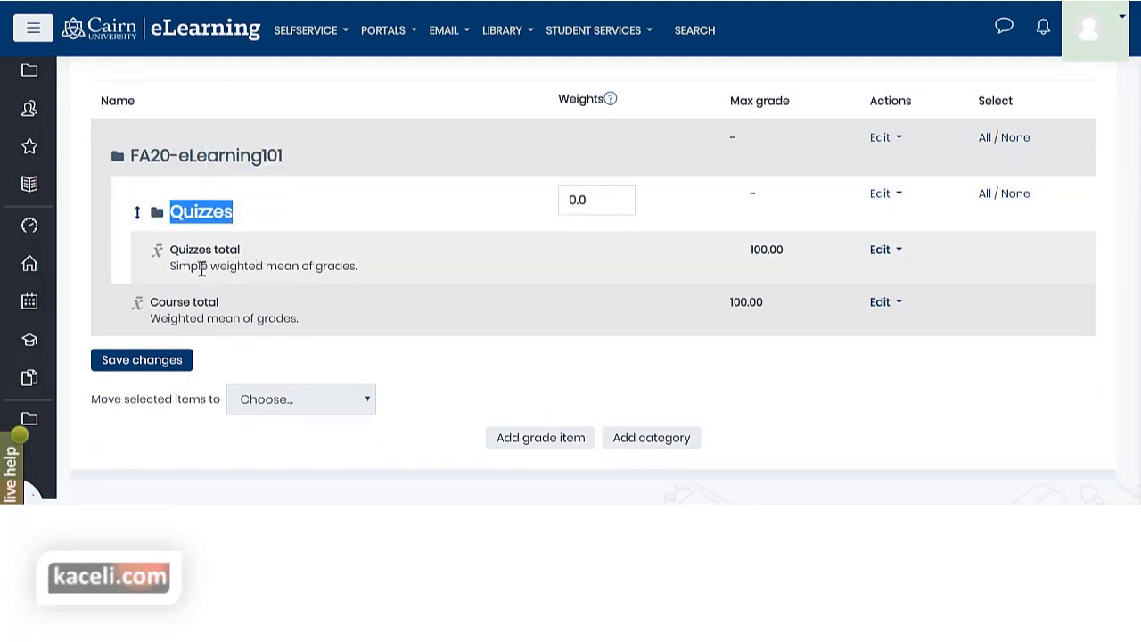
pyautogui.doubleClick(189, 270)
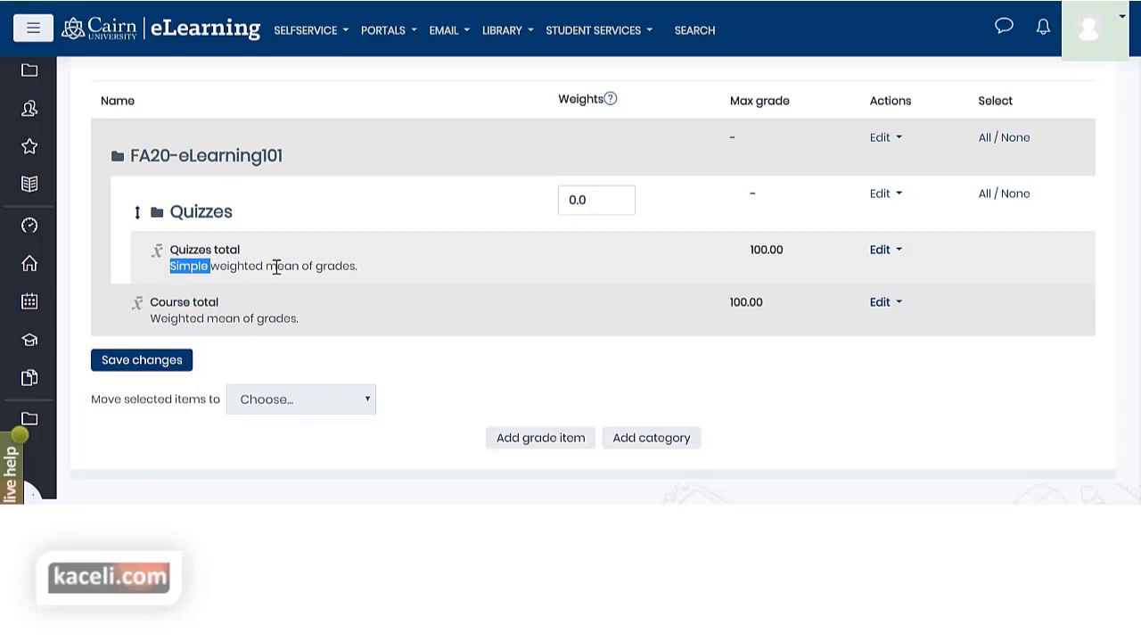
pyautogui.click(506, 270)
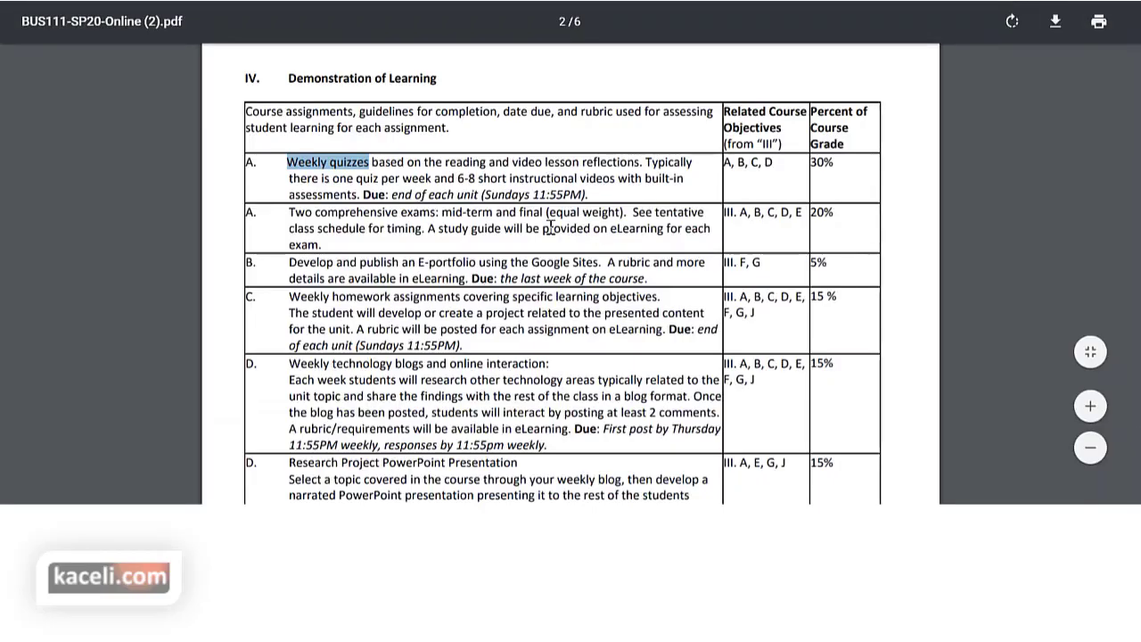
# Step: Highlight 'Two comprehensive exams' in the syllabus PDF's grade-percentage table
pyautogui.click(383, 214)
pyautogui.doubleClick(383, 214)
pyautogui.click(330, 215)
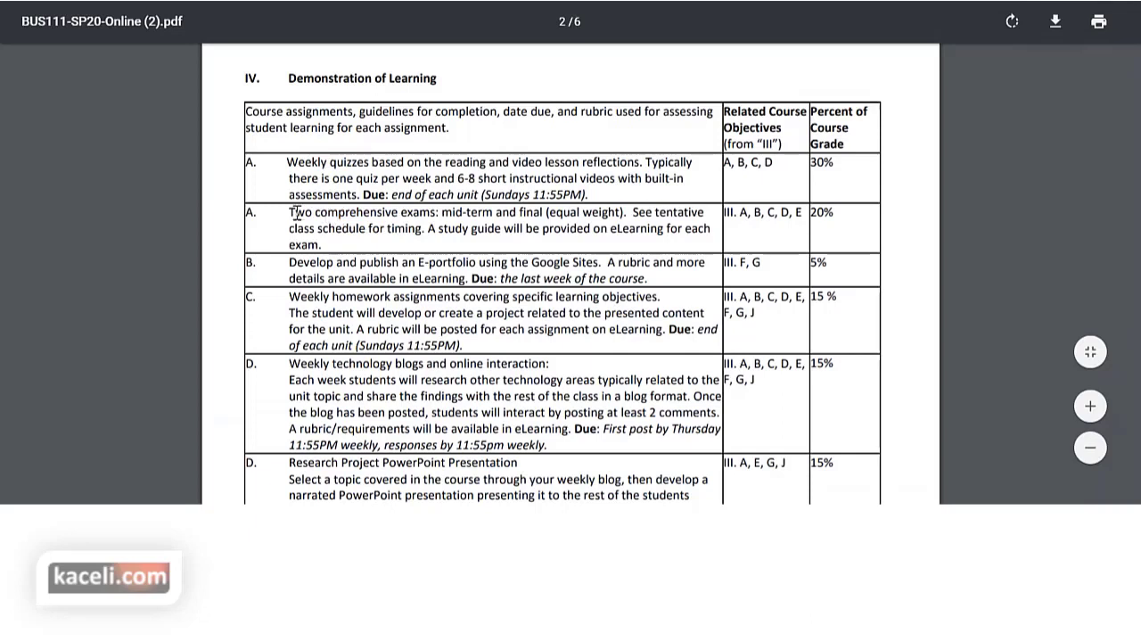
pyautogui.moveTo(296, 212); pyautogui.dragTo(436, 211)
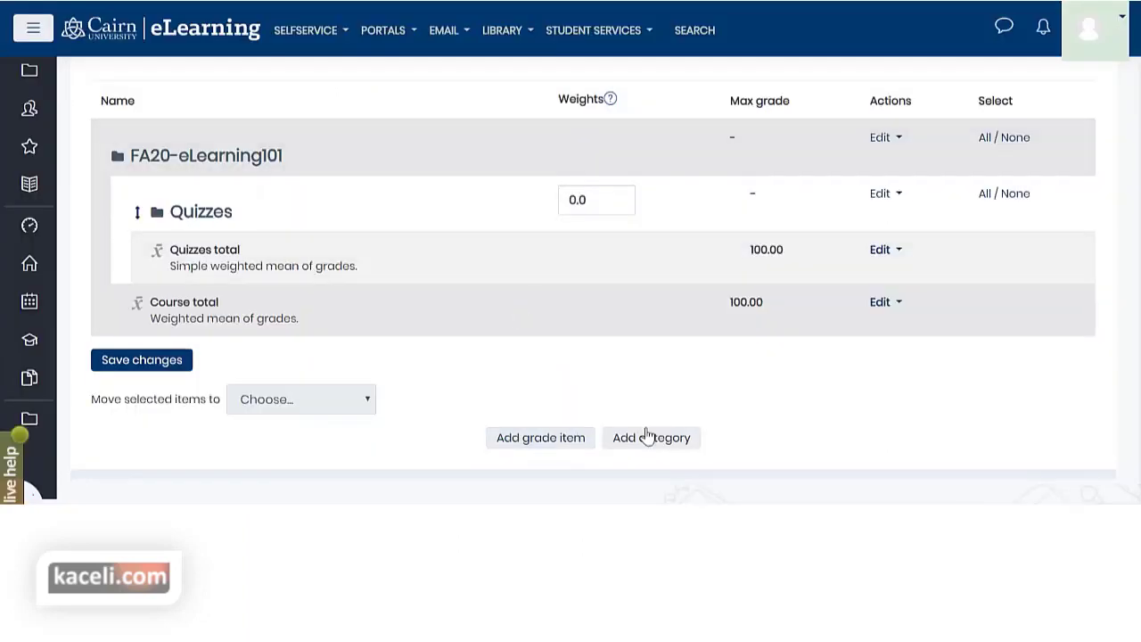
# Step: Add an Exams category aggregated by Simple weighted mean of grades
pyautogui.click(652, 441)
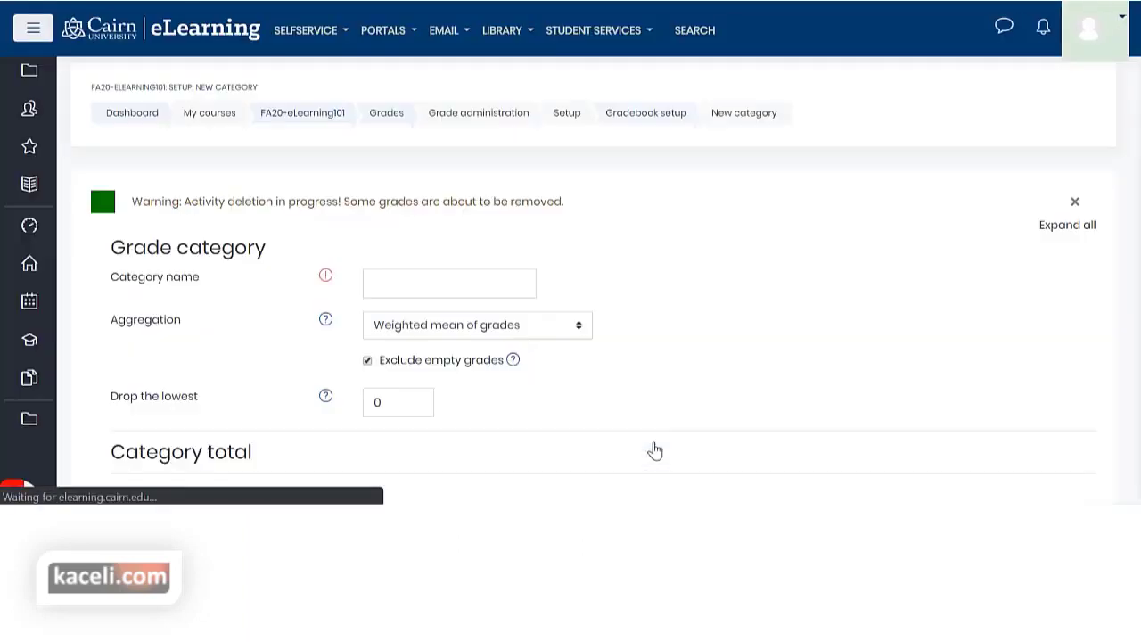
pyautogui.click(435, 291)
pyautogui.write('Exams')
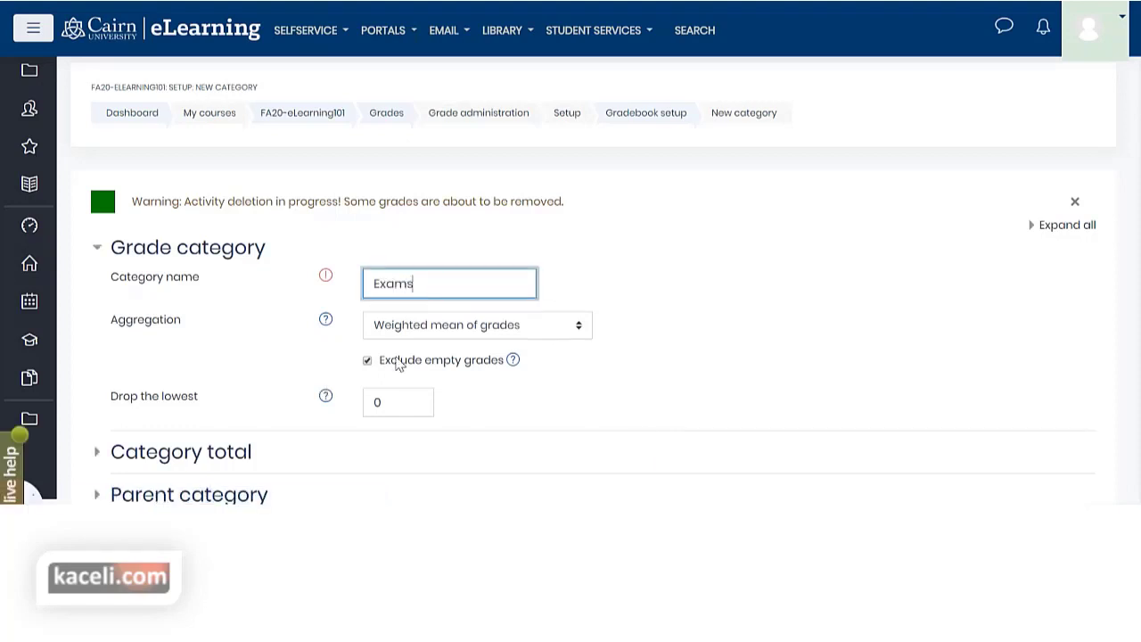
pyautogui.click(426, 325)
pyautogui.click(398, 123)
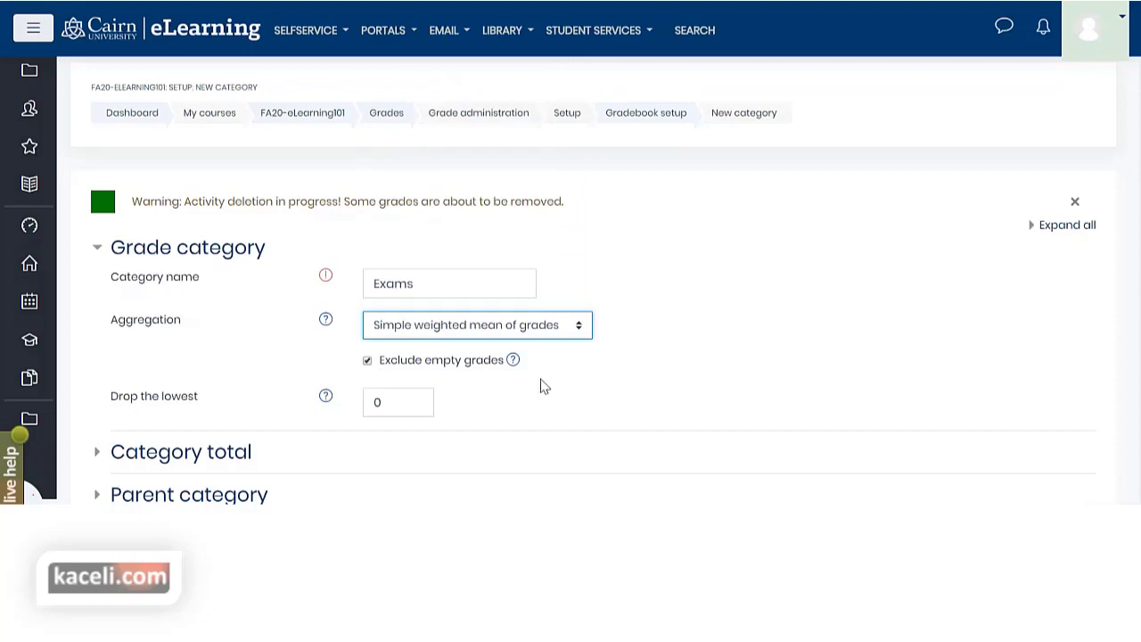
pyautogui.scroll(-2, 540, 384)
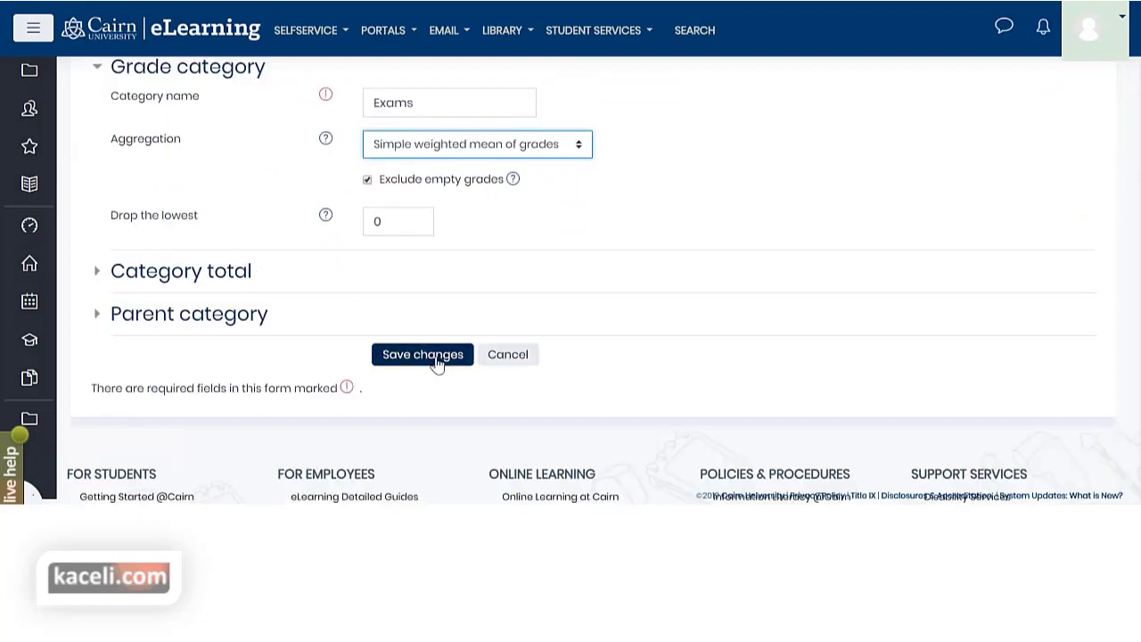
pyautogui.click(426, 356)
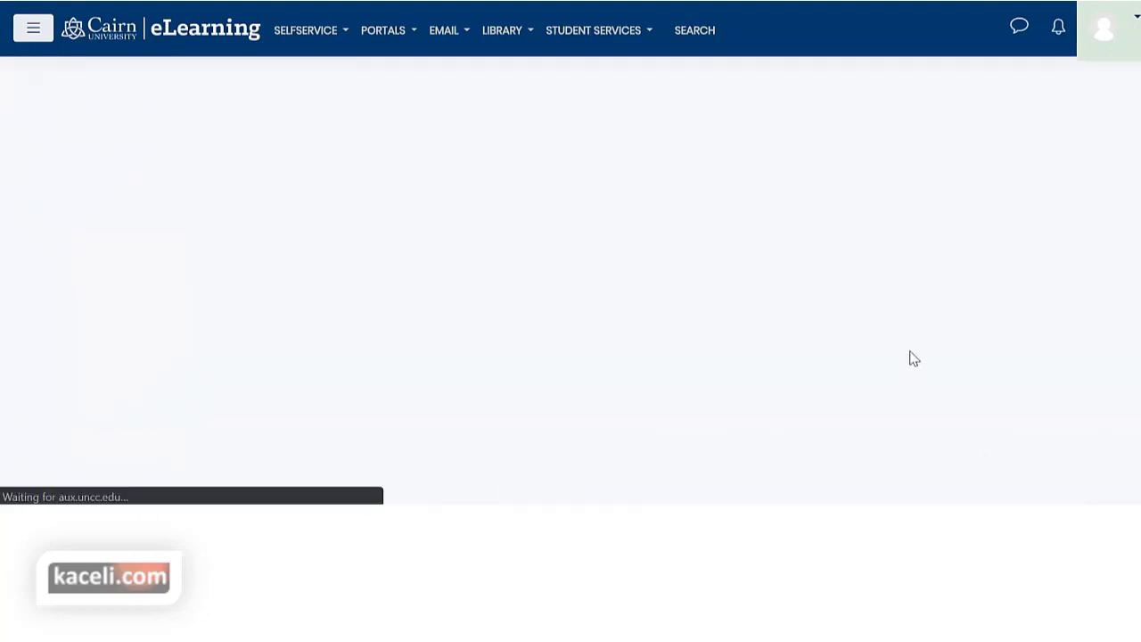
pyautogui.scroll(-3, 776, 392)
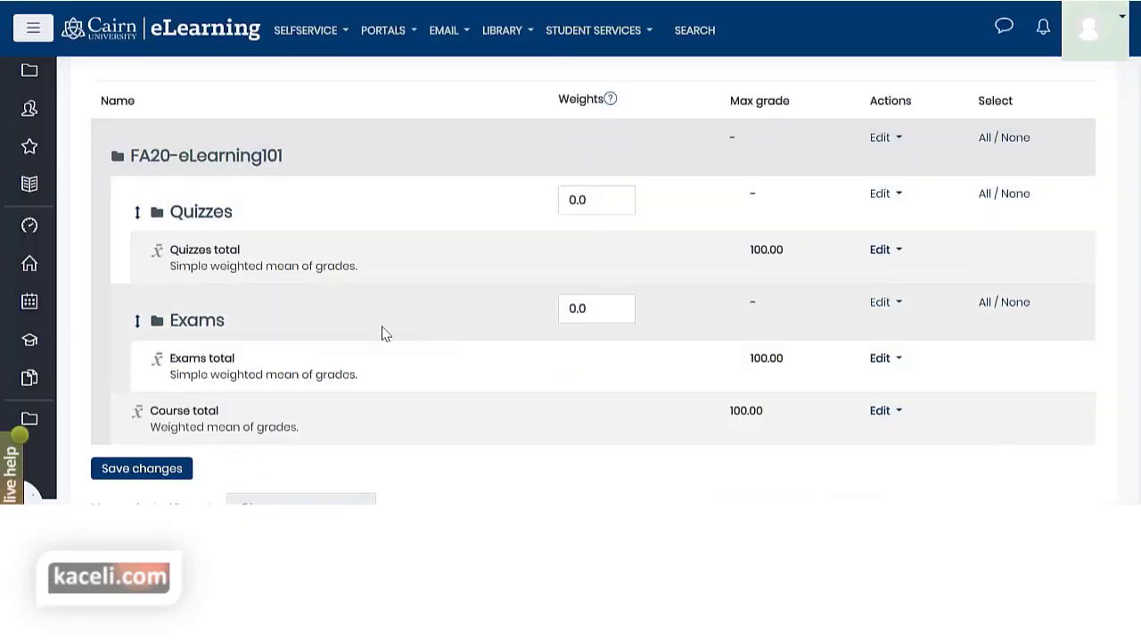
pyautogui.scroll(-2, 477, 348)
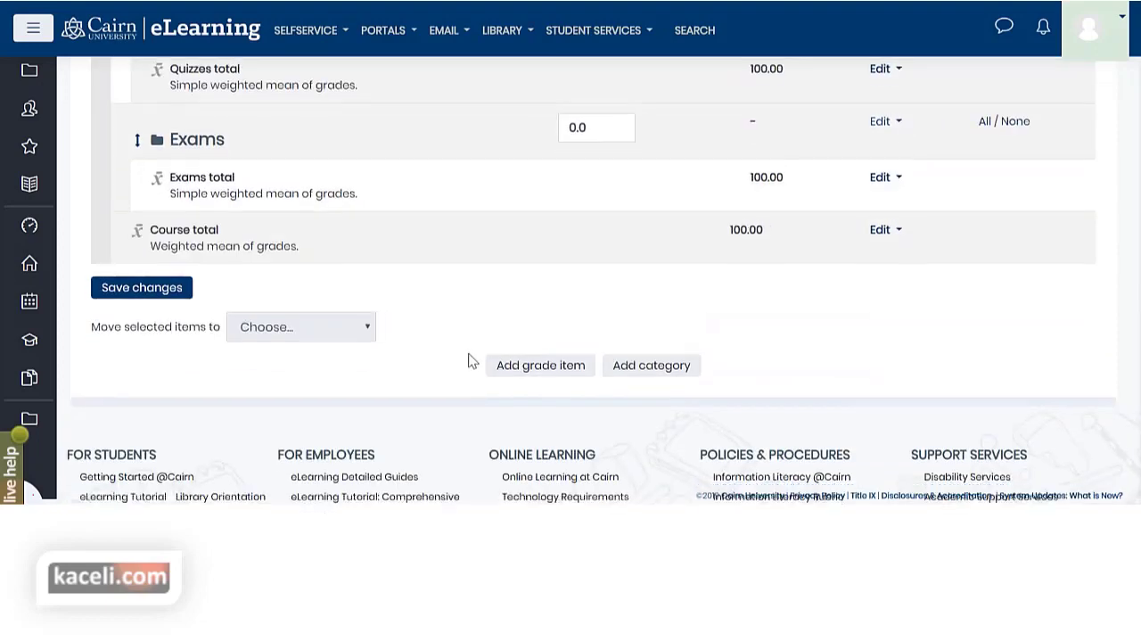
# Step: Add an ePortfolio category aggregated by Simple weighted mean of grades
pyautogui.click(651, 374)
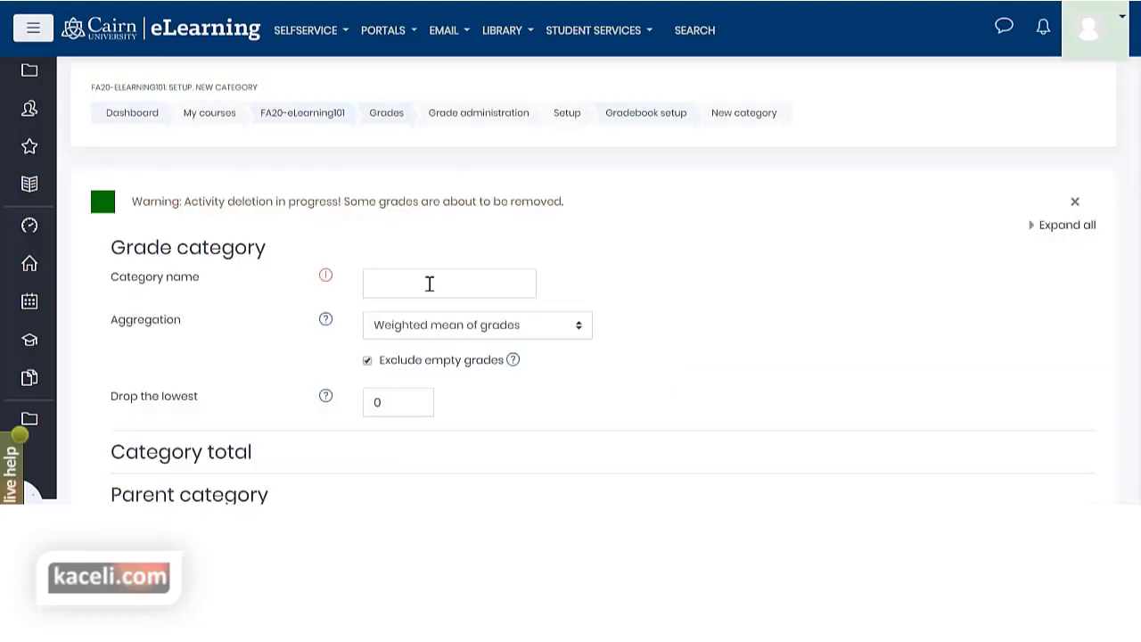
pyautogui.click(399, 281)
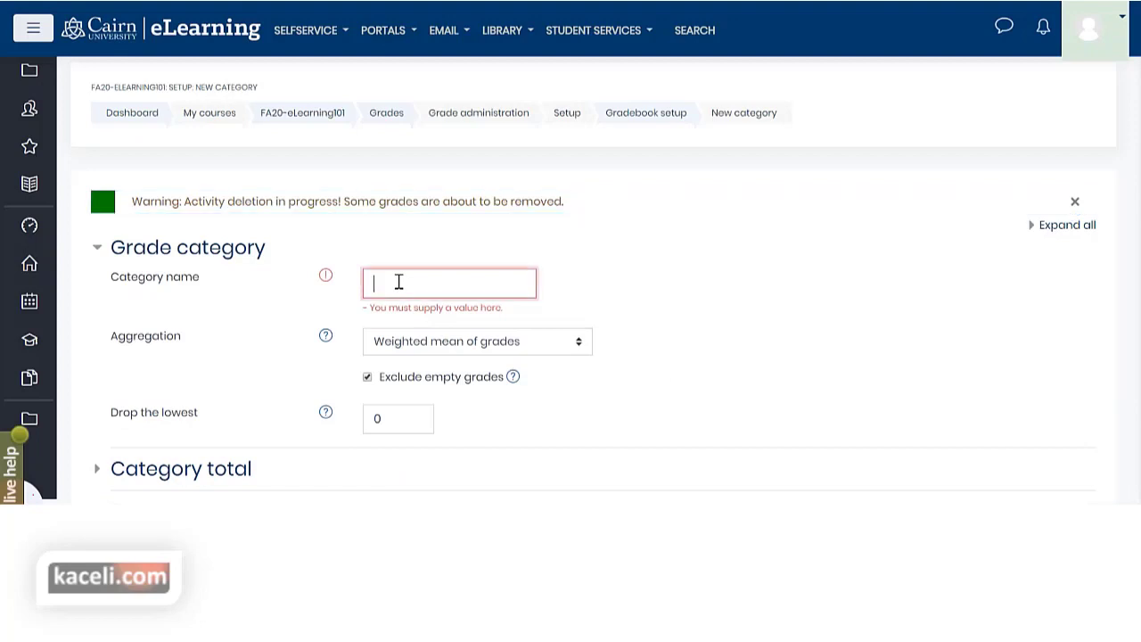
pyautogui.write('ePortfolio')
pyautogui.click(423, 349)
pyautogui.click(414, 141)
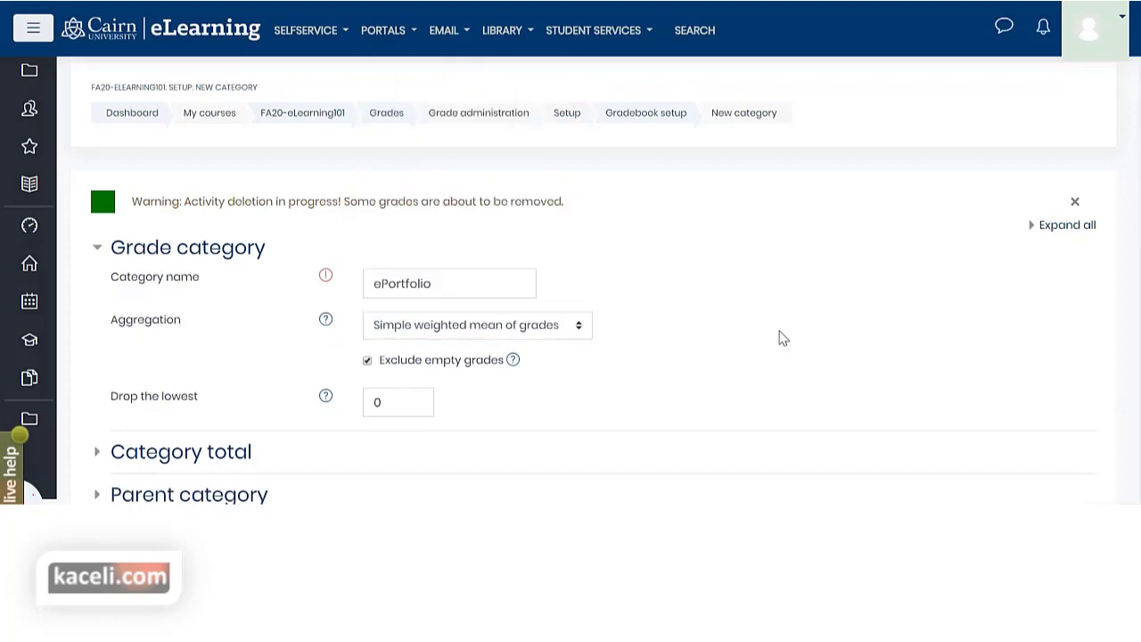
pyautogui.scroll(-4, 781, 336)
pyautogui.click(455, 180)
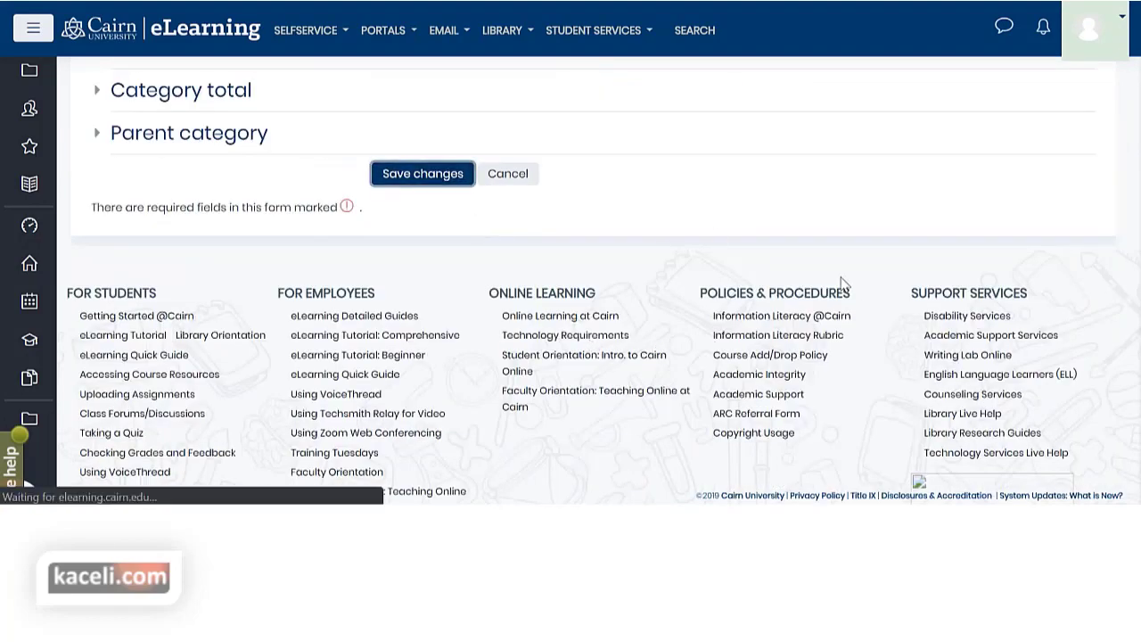
pyautogui.scroll(-2, 802, 297)
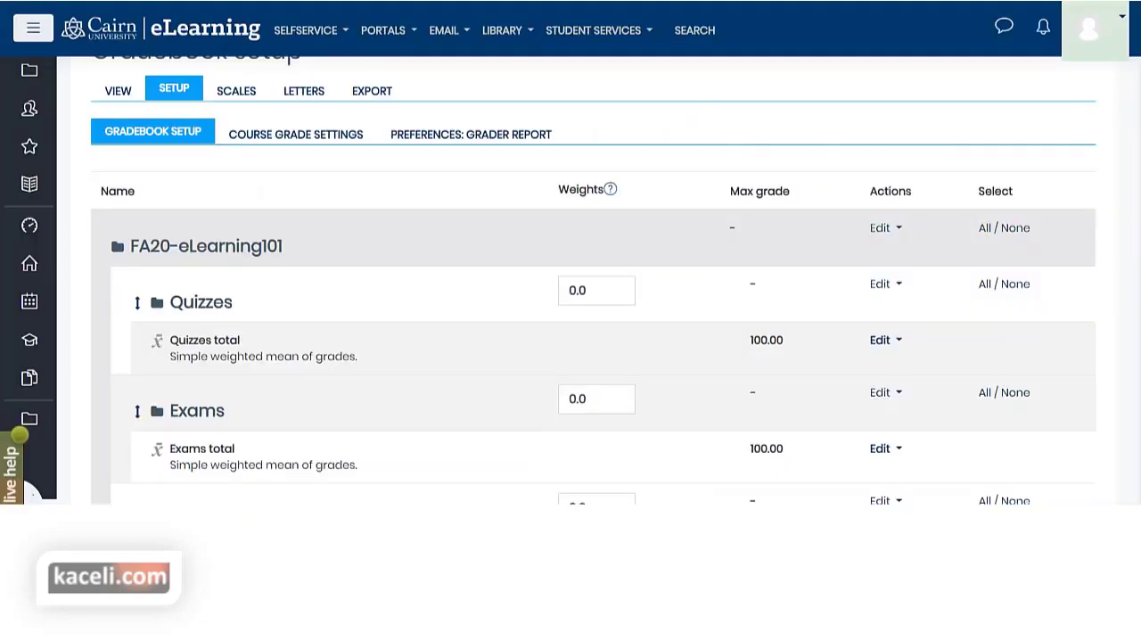
pyautogui.scroll(-3, 429, 347)
# Step: Create and save a 'Homework Assignments' category using Simple weighted mean of grades
pyautogui.click(631, 476)
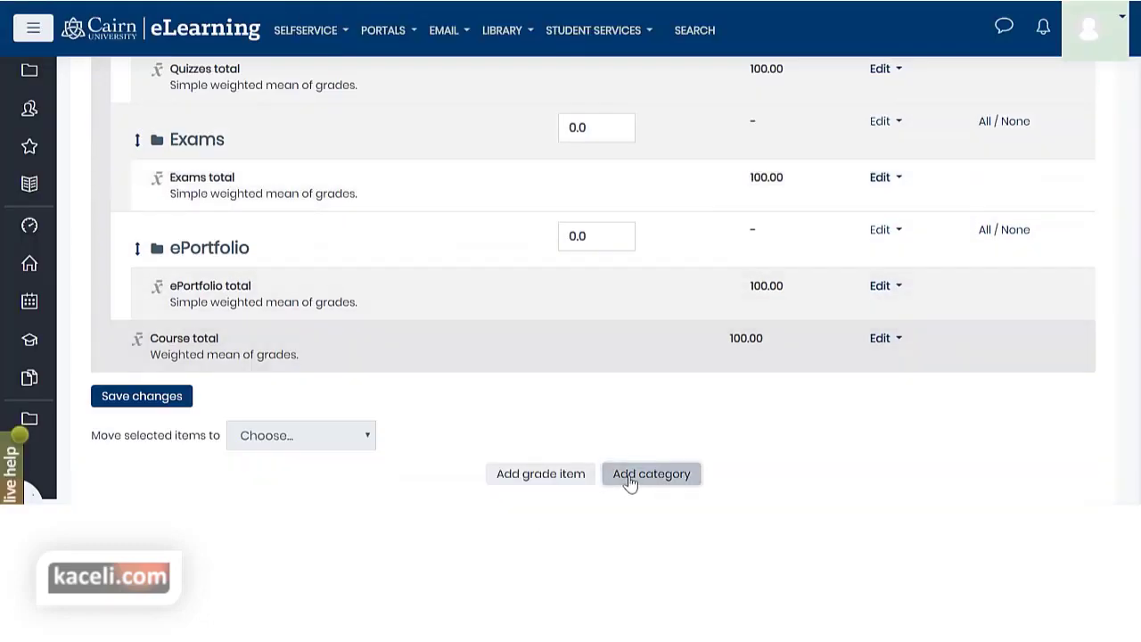
pyautogui.click(417, 283)
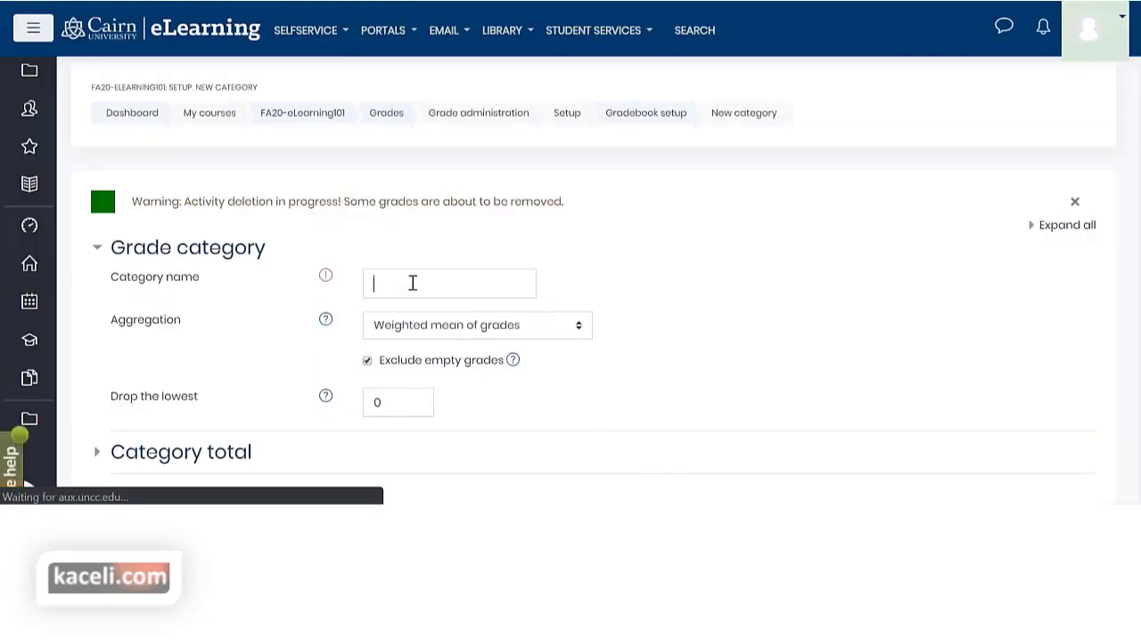
pyautogui.write('Homework A')
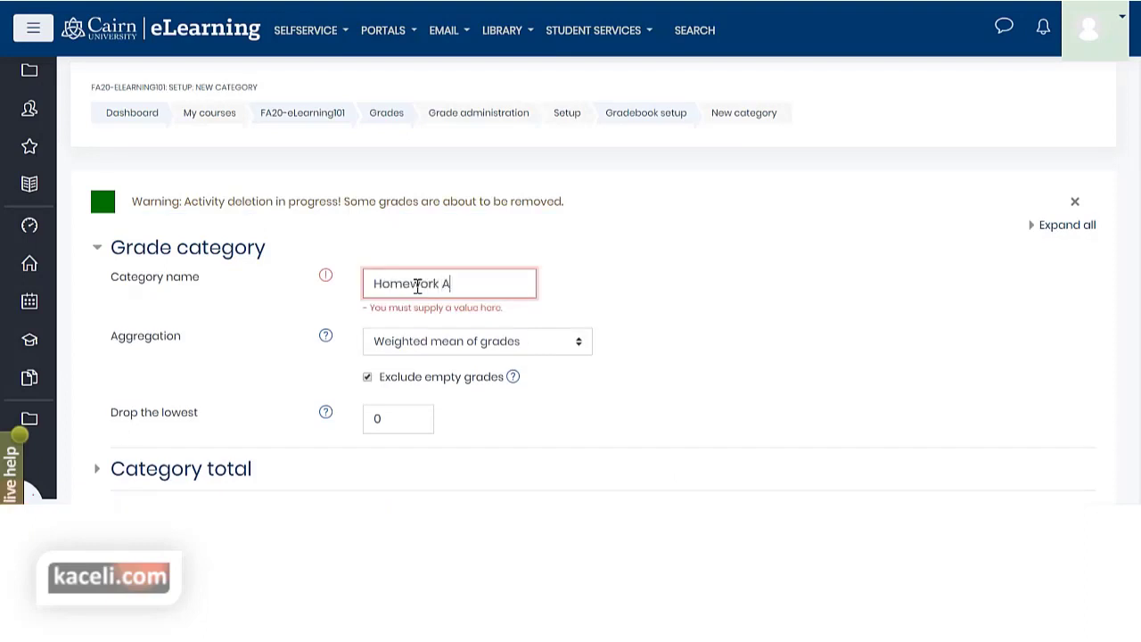
pyautogui.write('ssignments')
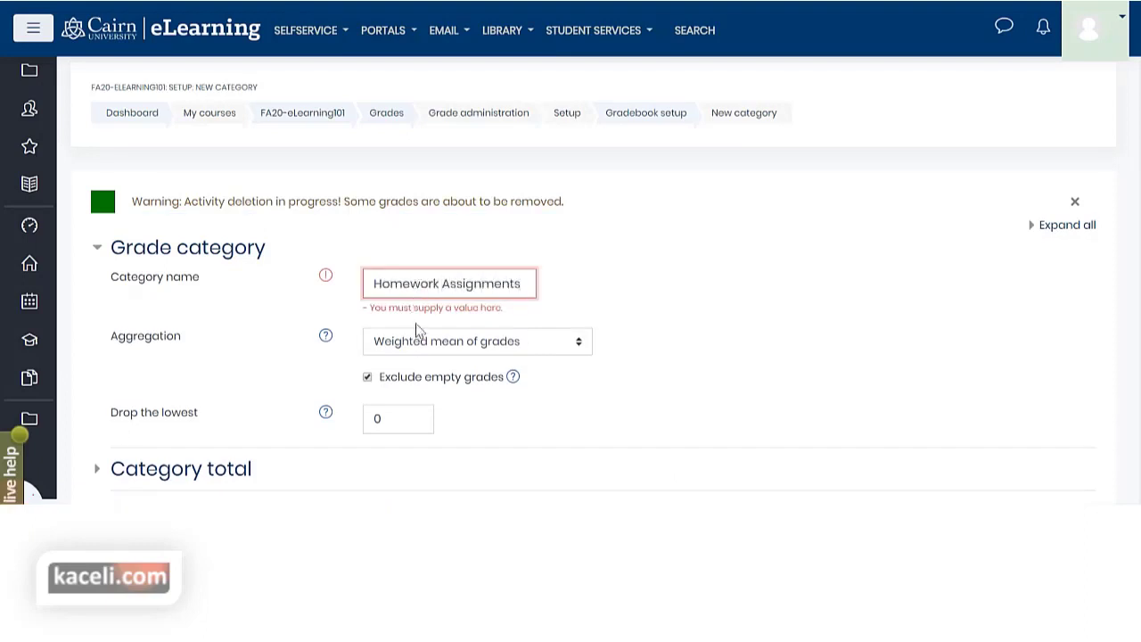
pyautogui.click(420, 346)
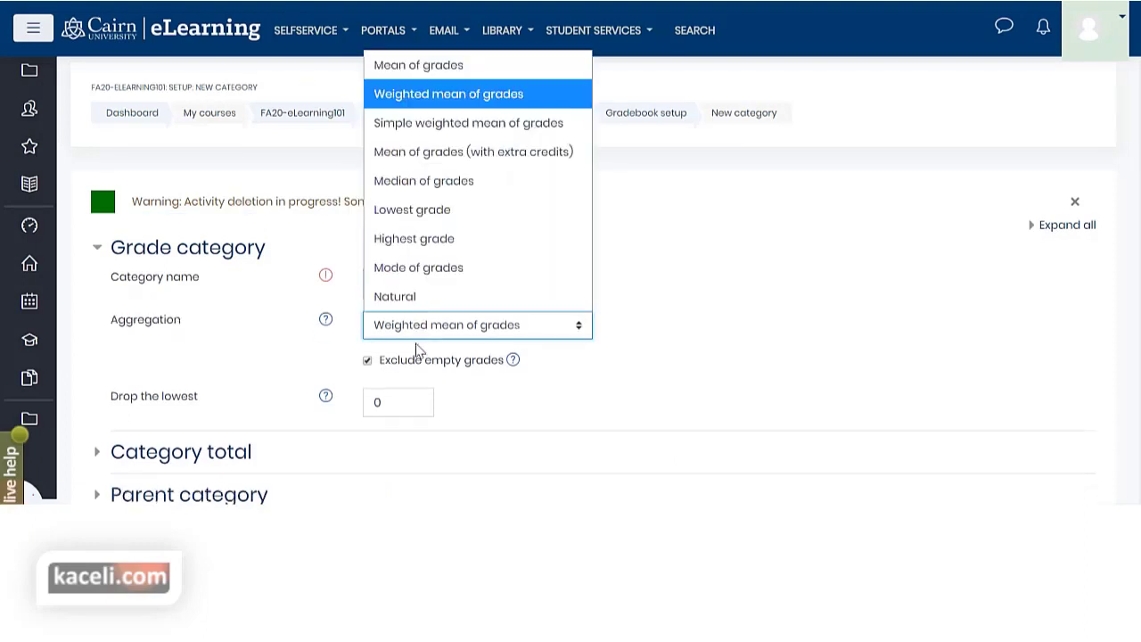
pyautogui.click(409, 128)
pyautogui.scroll(-1, 730, 349)
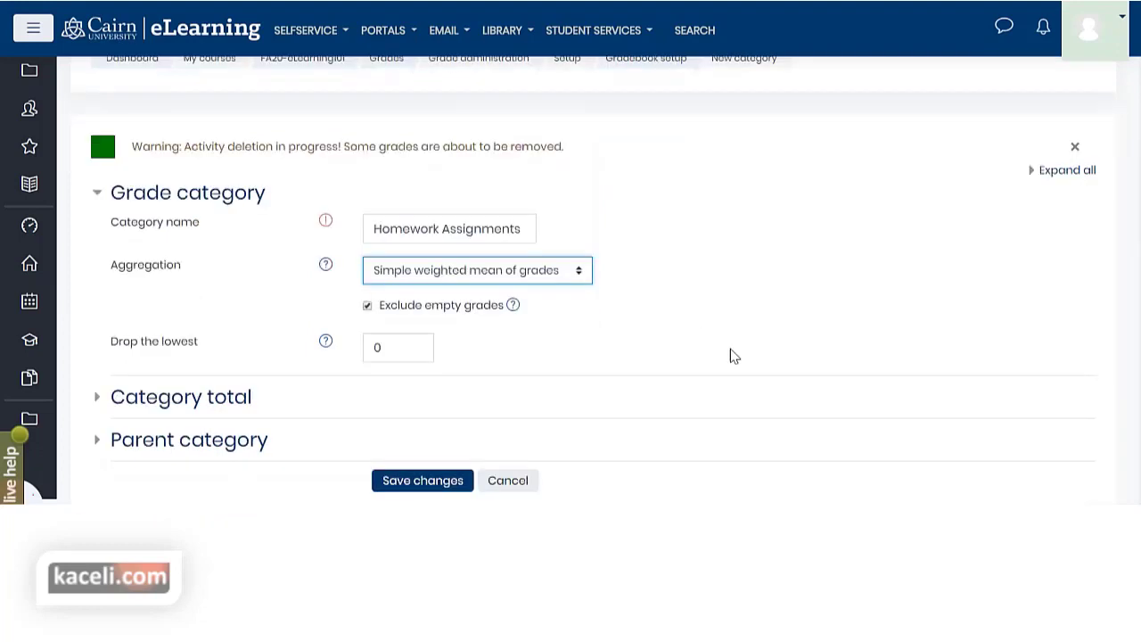
pyautogui.scroll(-2, 730, 356)
pyautogui.click(436, 356)
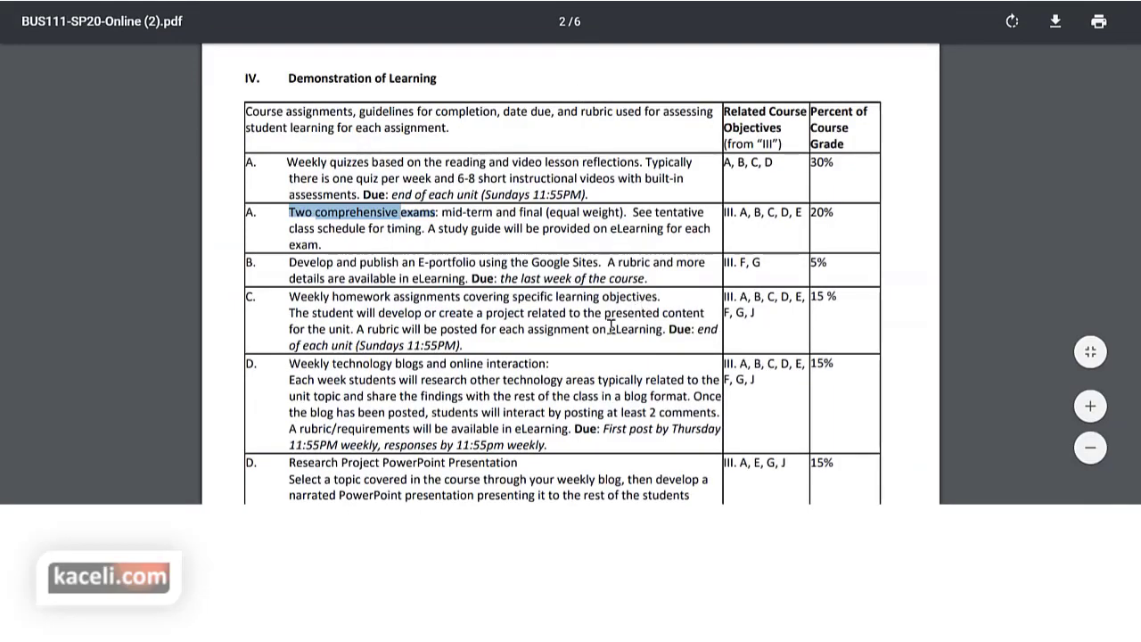
pyautogui.scroll(-2, 575, 341)
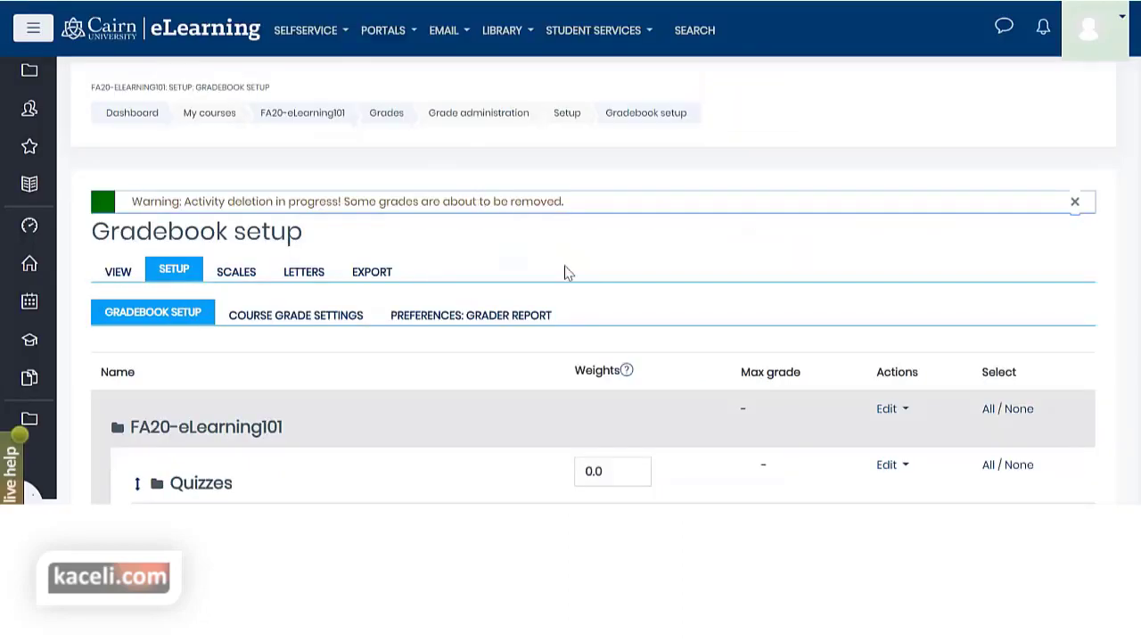
pyautogui.scroll(-5, 565, 273)
pyautogui.scroll(-1, 535, 339)
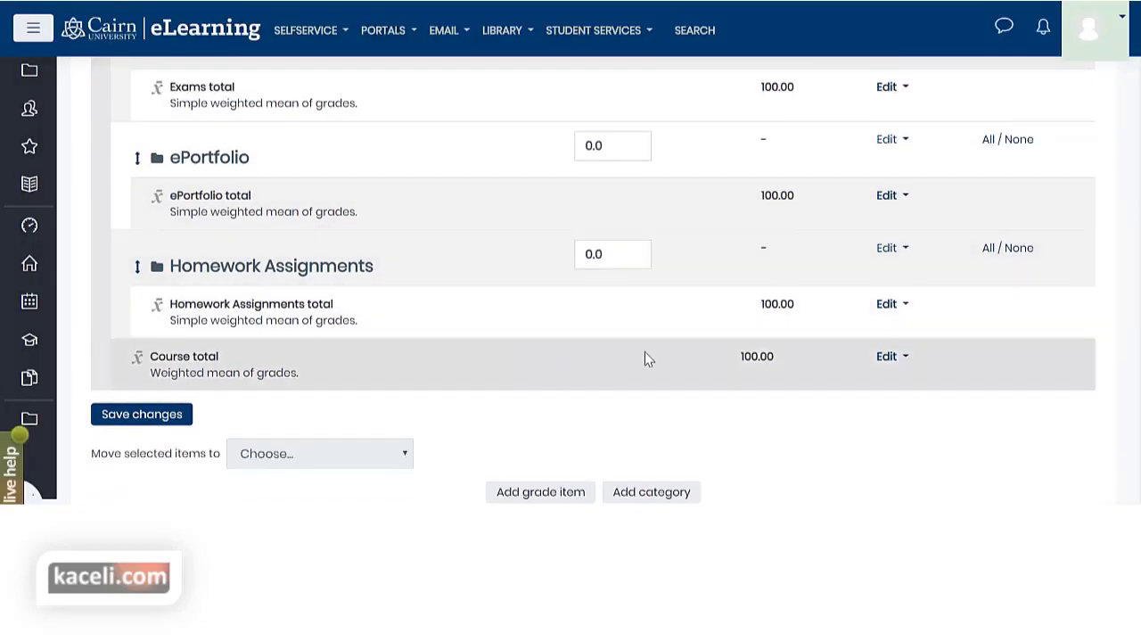
# Step: Create and save a 'Research Projects' category using Simple weighted mean of grades
pyautogui.click(651, 491)
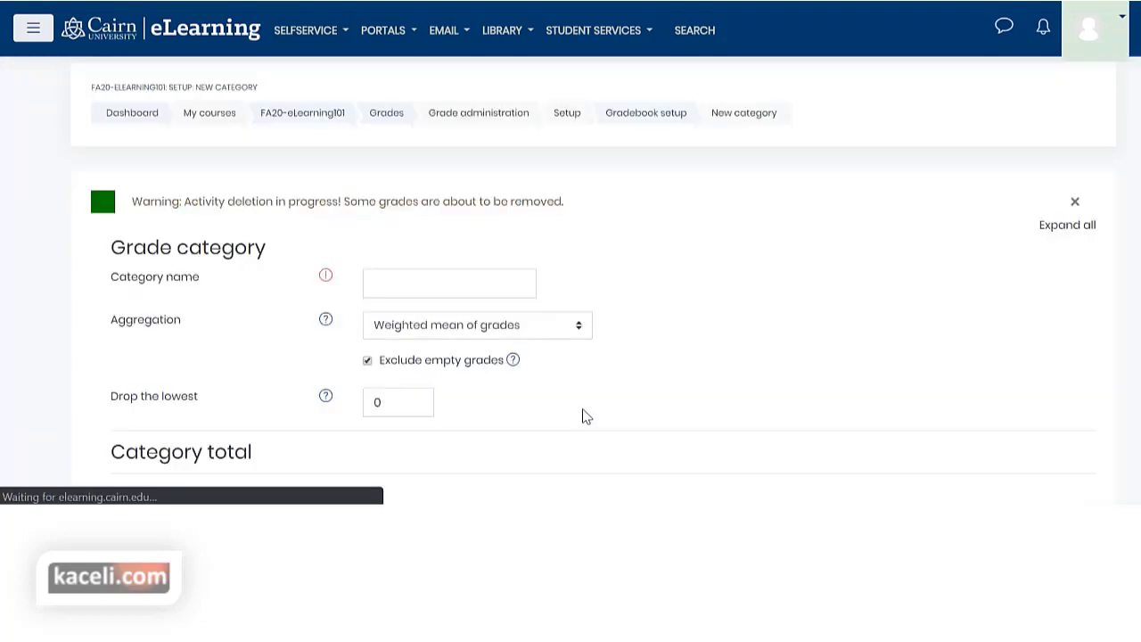
pyautogui.click(423, 273)
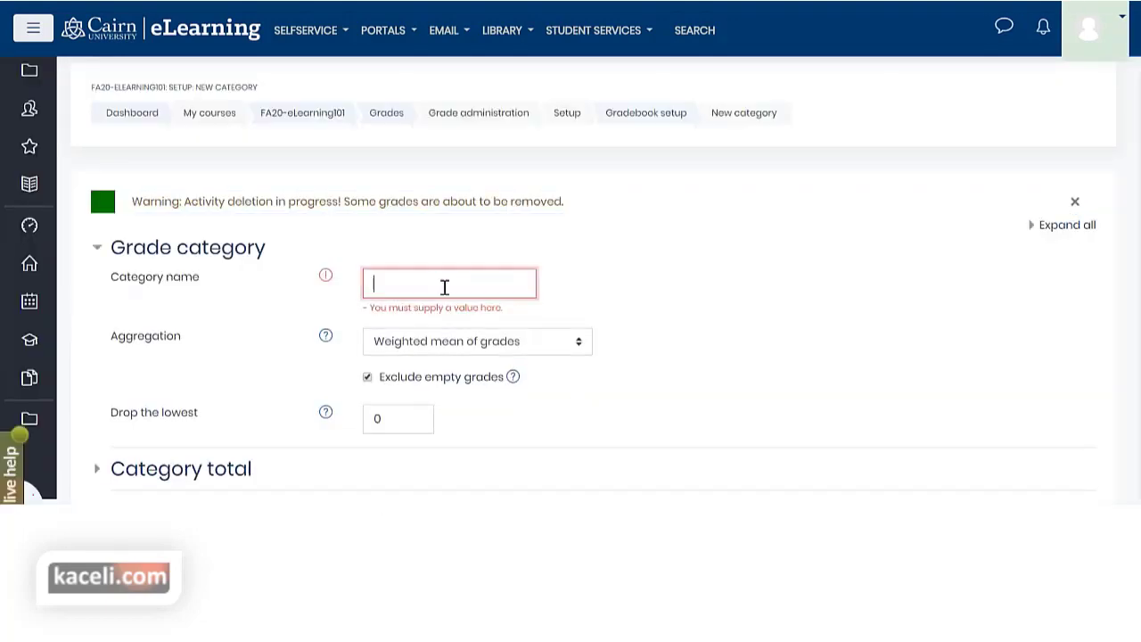
pyautogui.write('Research Proje')
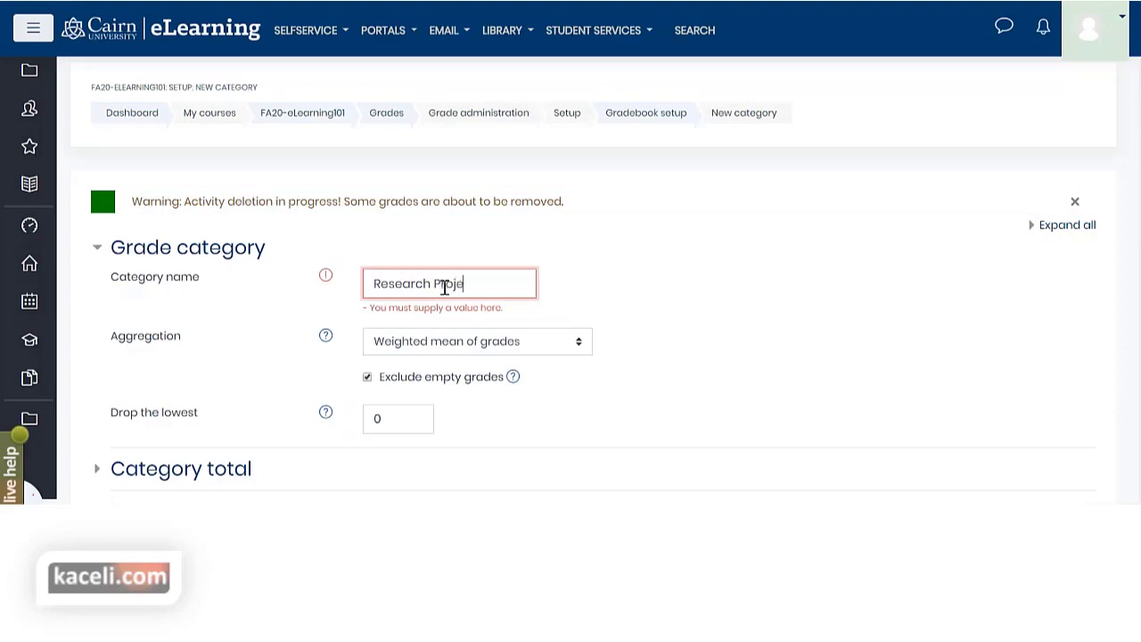
pyautogui.write('cts')
pyautogui.click(511, 352)
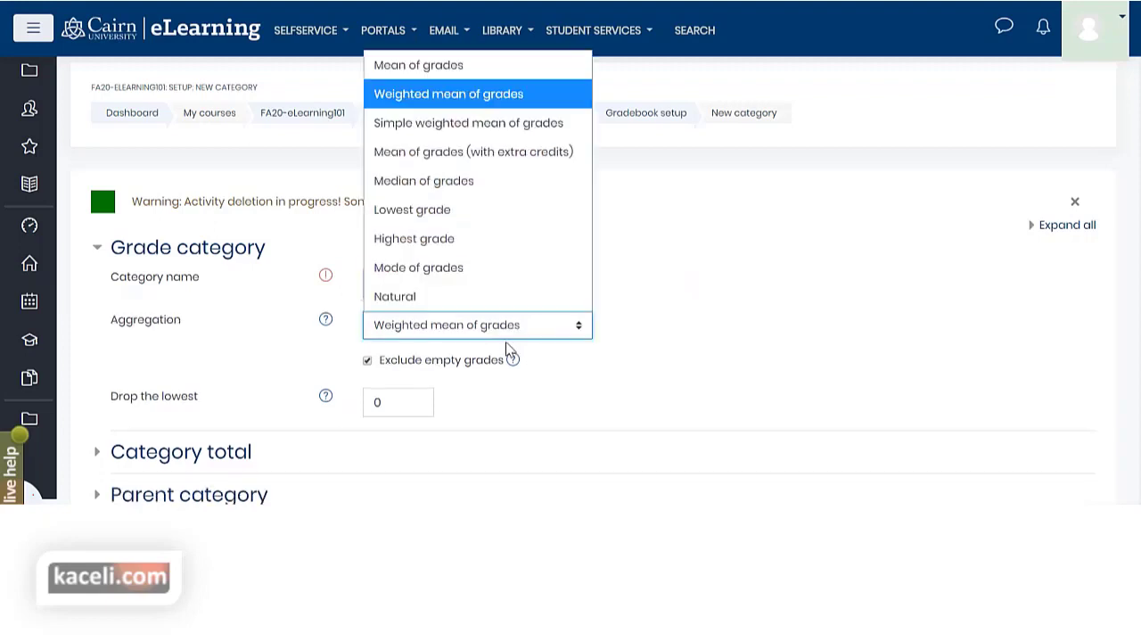
pyautogui.click(423, 141)
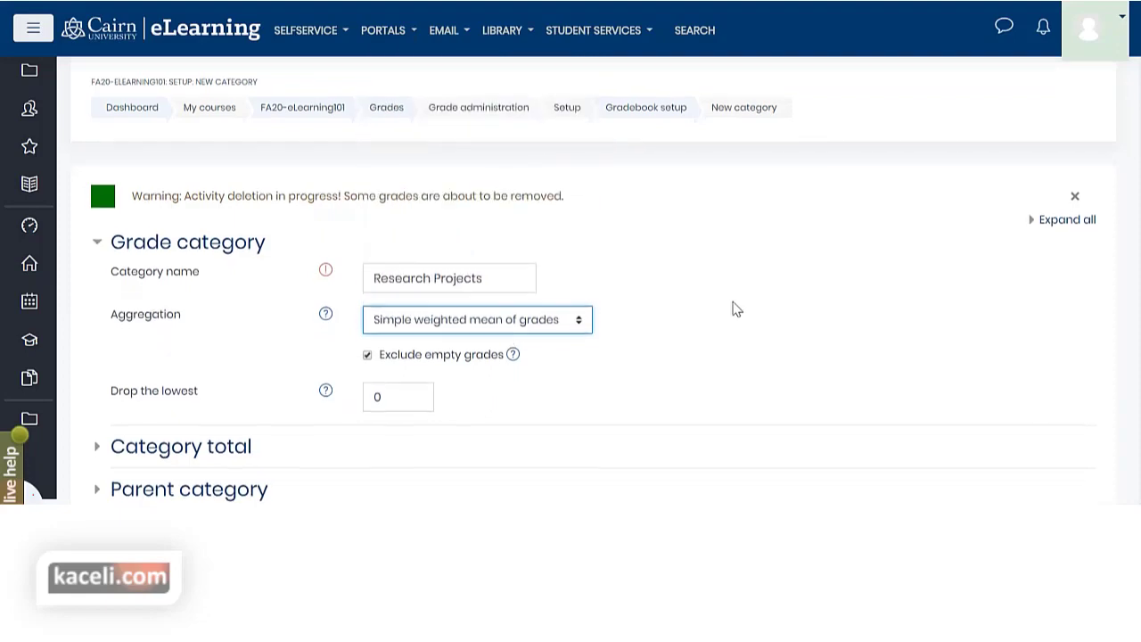
pyautogui.scroll(-3, 713, 307)
pyautogui.click(421, 268)
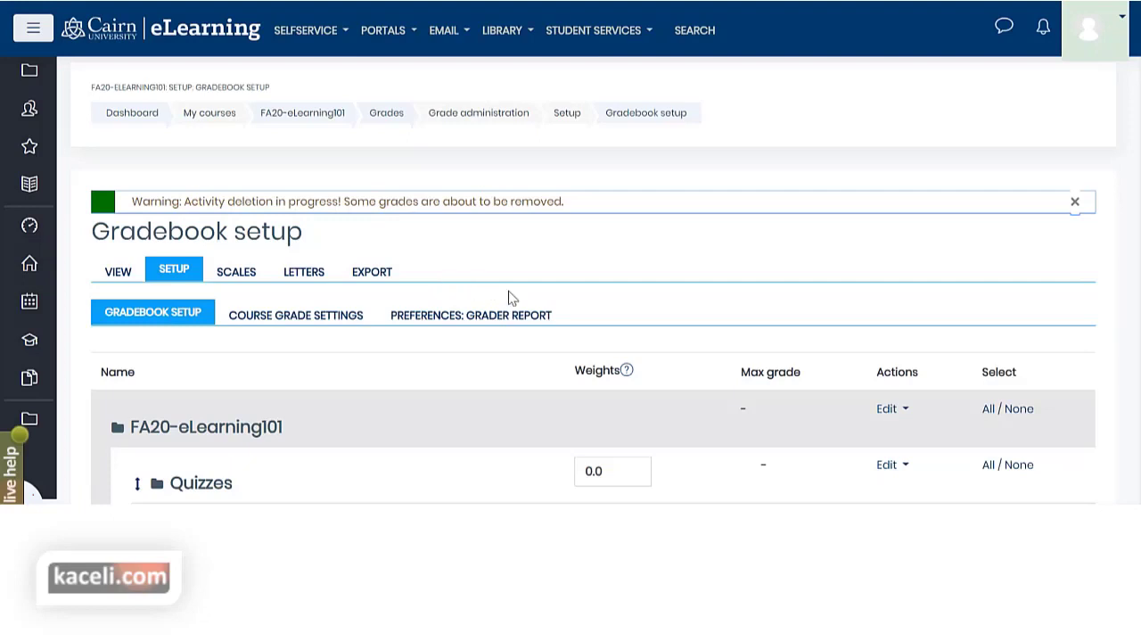
pyautogui.scroll(-2, 546, 319)
pyautogui.scroll(-2, 529, 344)
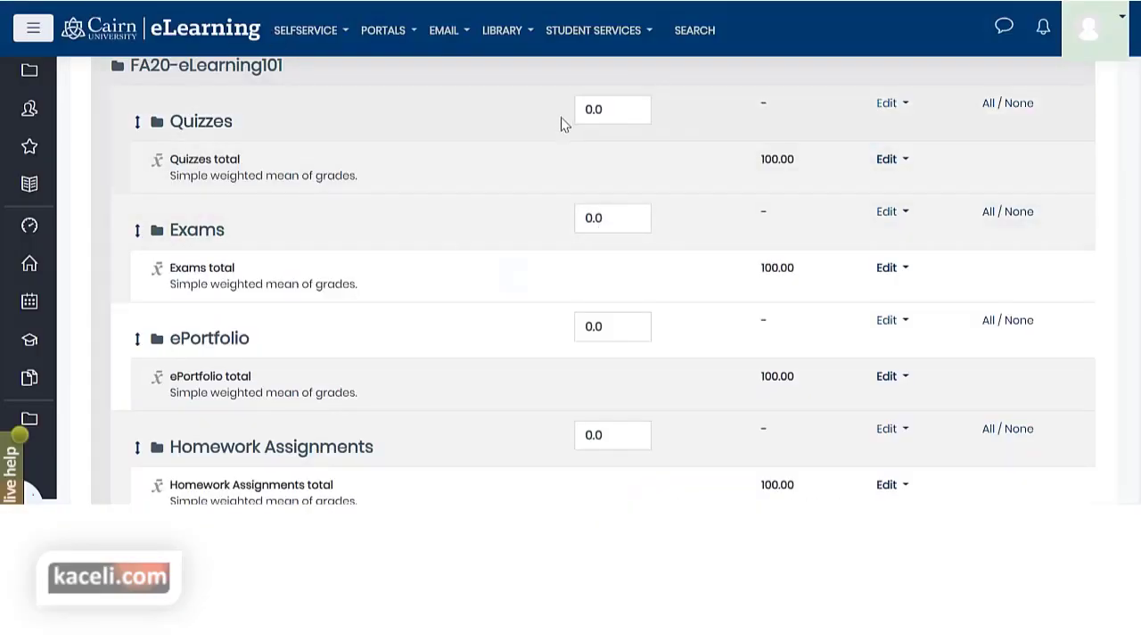
# Step: Enter category weights of 30 for Quizzes, 20 for Exams and 5 for ePortfolio
pyautogui.scroll(1, 594, 178)
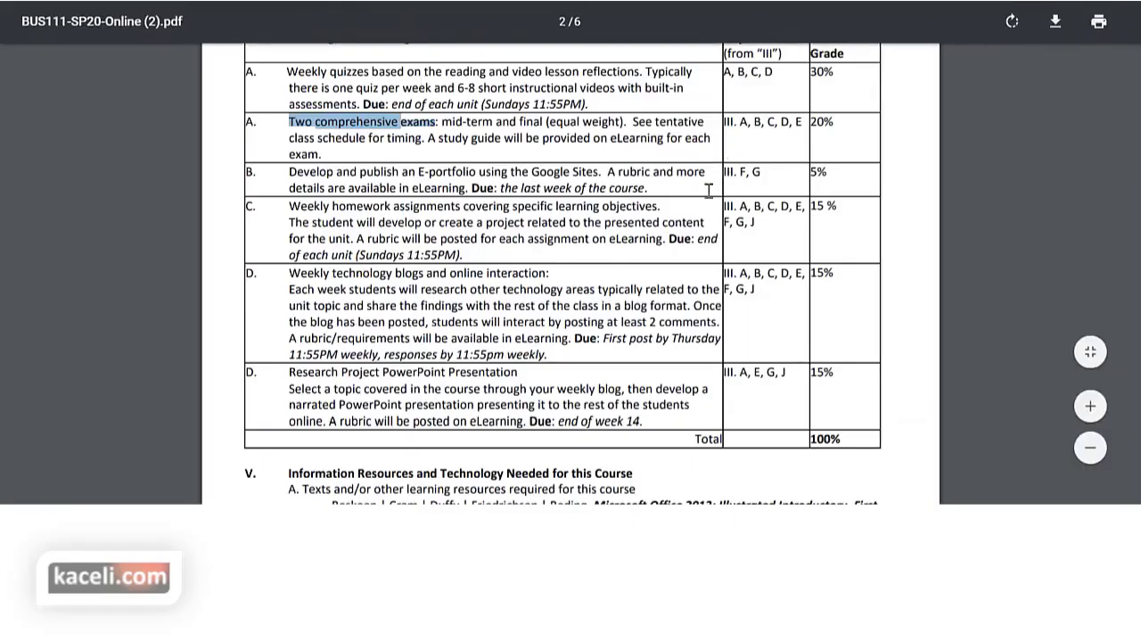
pyautogui.scroll(2, 757, 189)
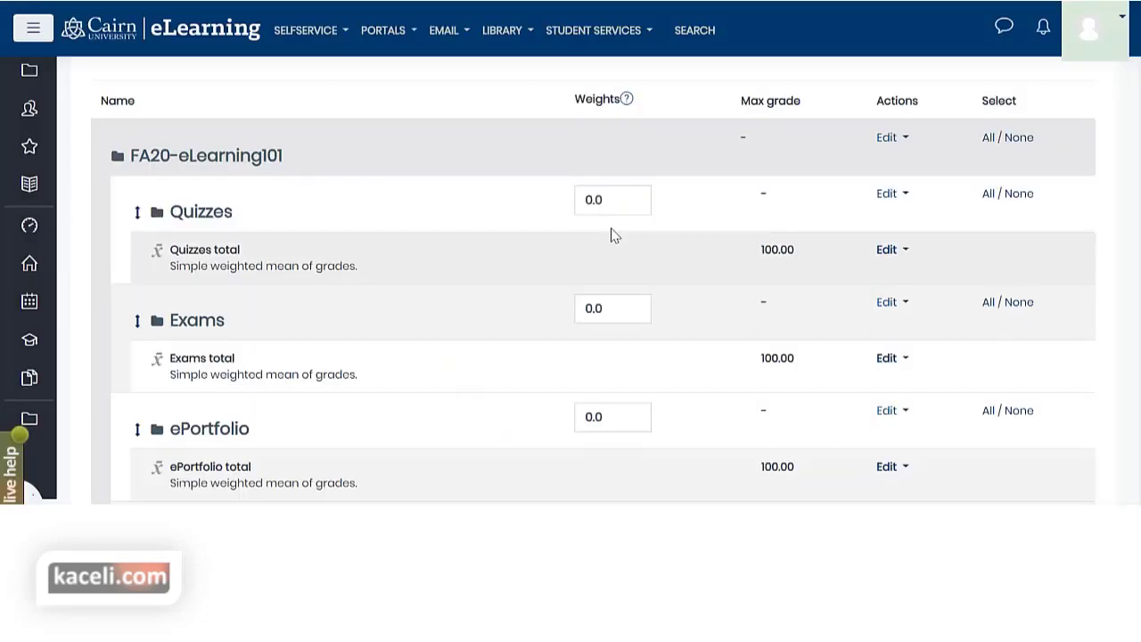
pyautogui.moveTo(620, 208); pyautogui.dragTo(568, 204)
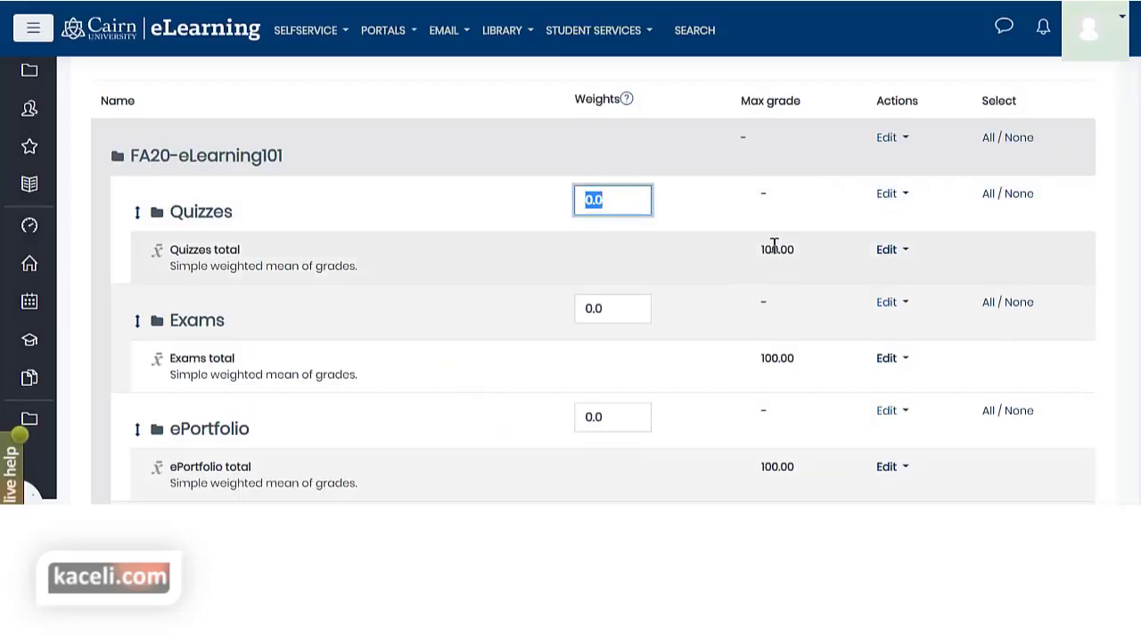
pyautogui.write('30')
pyautogui.moveTo(623, 317); pyautogui.dragTo(542, 324)
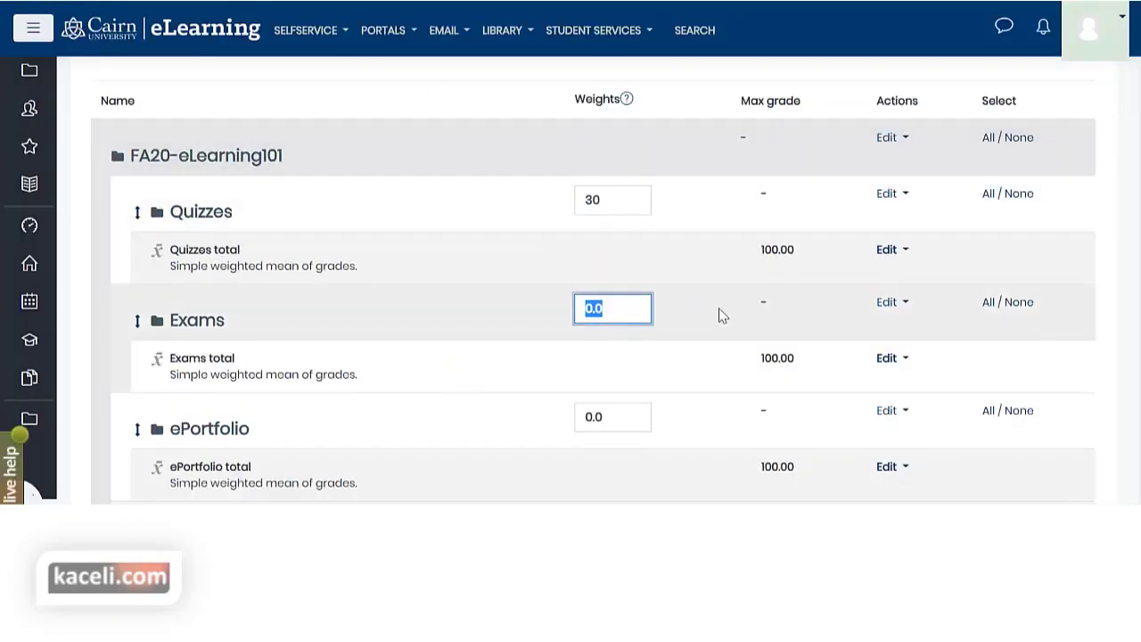
pyautogui.write('20')
pyautogui.moveTo(616, 415); pyautogui.dragTo(565, 420)
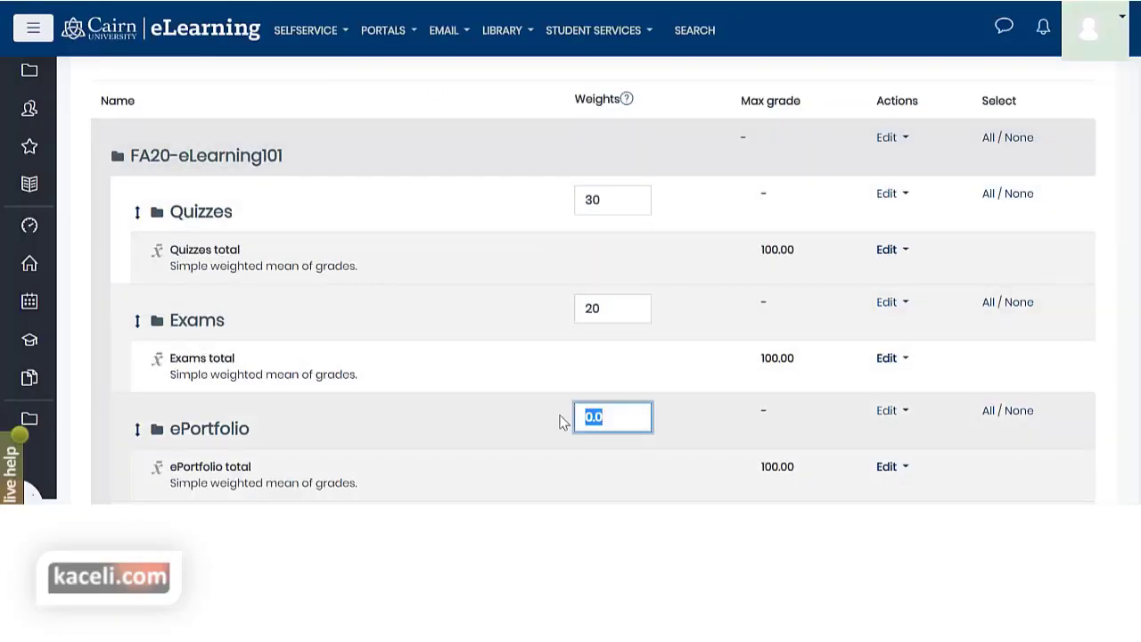
pyautogui.write('5')
# Step: Weight Homework Assignments 15 and Research Projects 30, then save all the weights
pyautogui.scroll(-2, 653, 410)
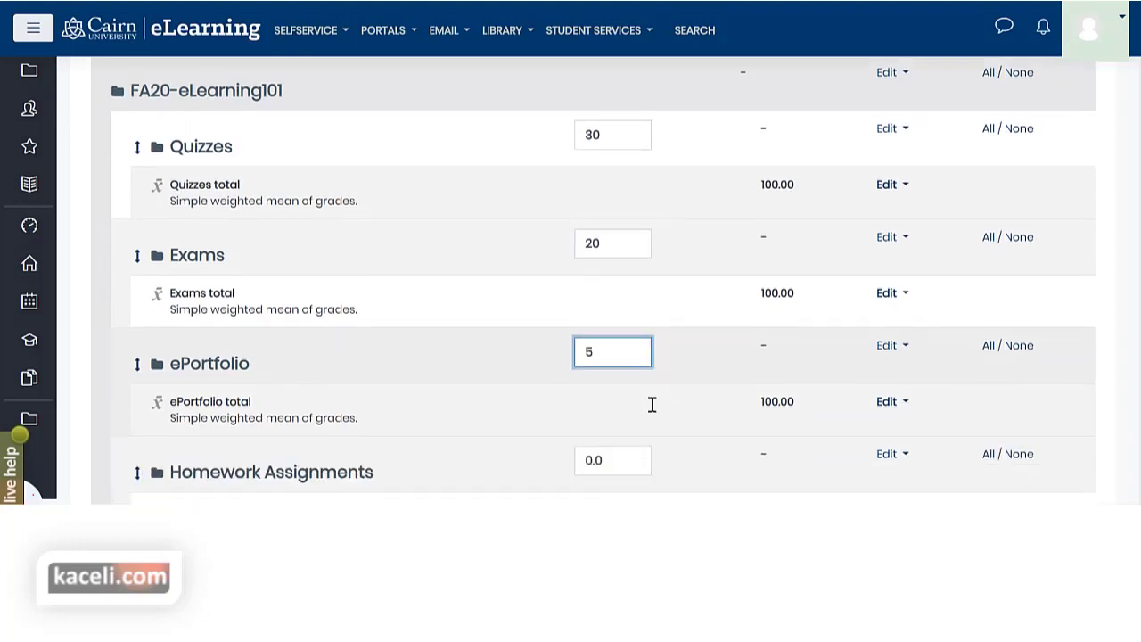
pyautogui.doubleClick(614, 433)
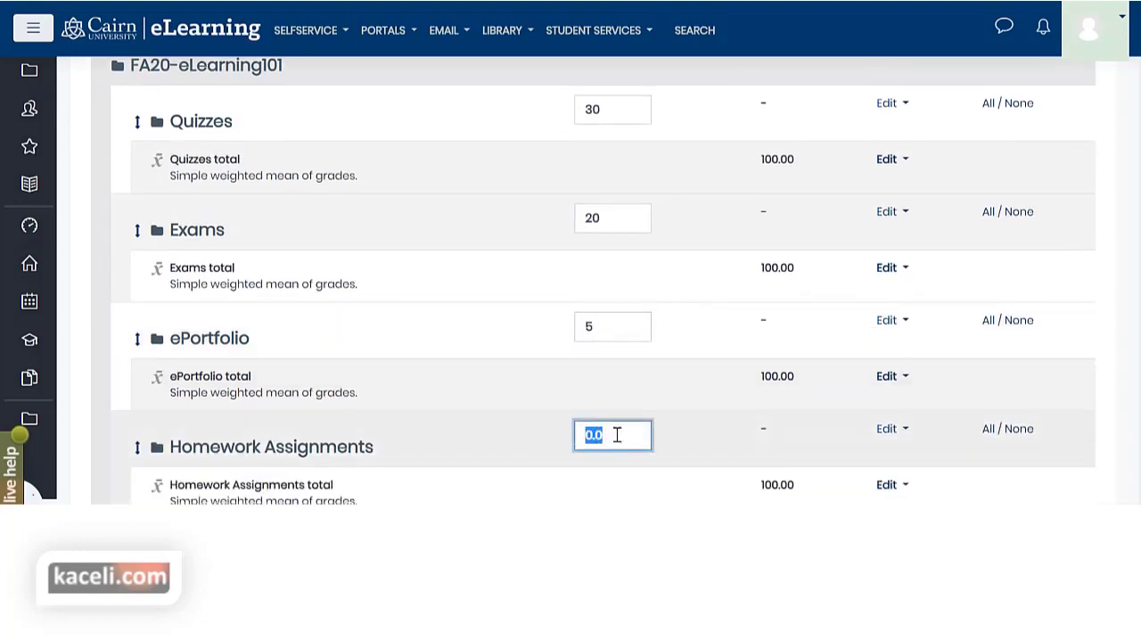
pyautogui.write('15')
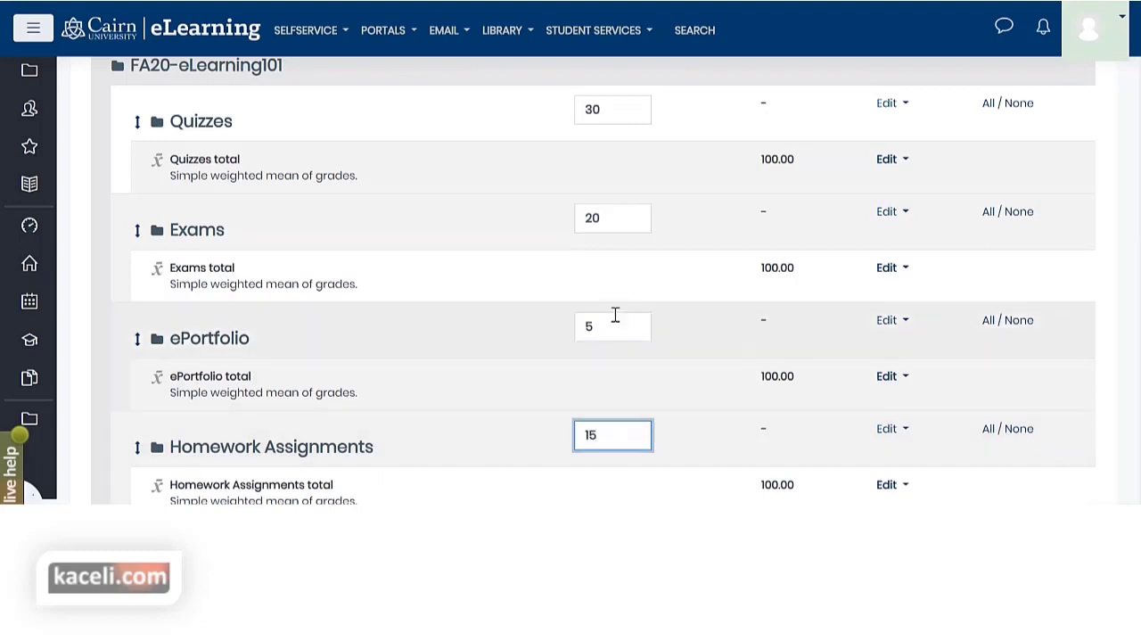
pyautogui.scroll(-2, 664, 361)
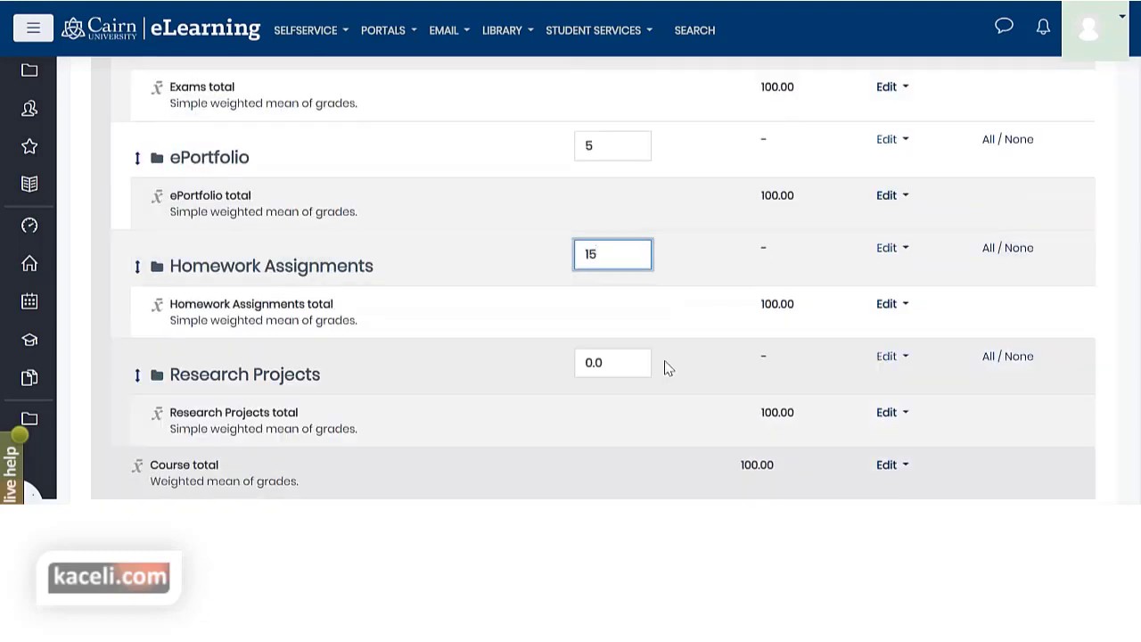
pyautogui.doubleClick(605, 366)
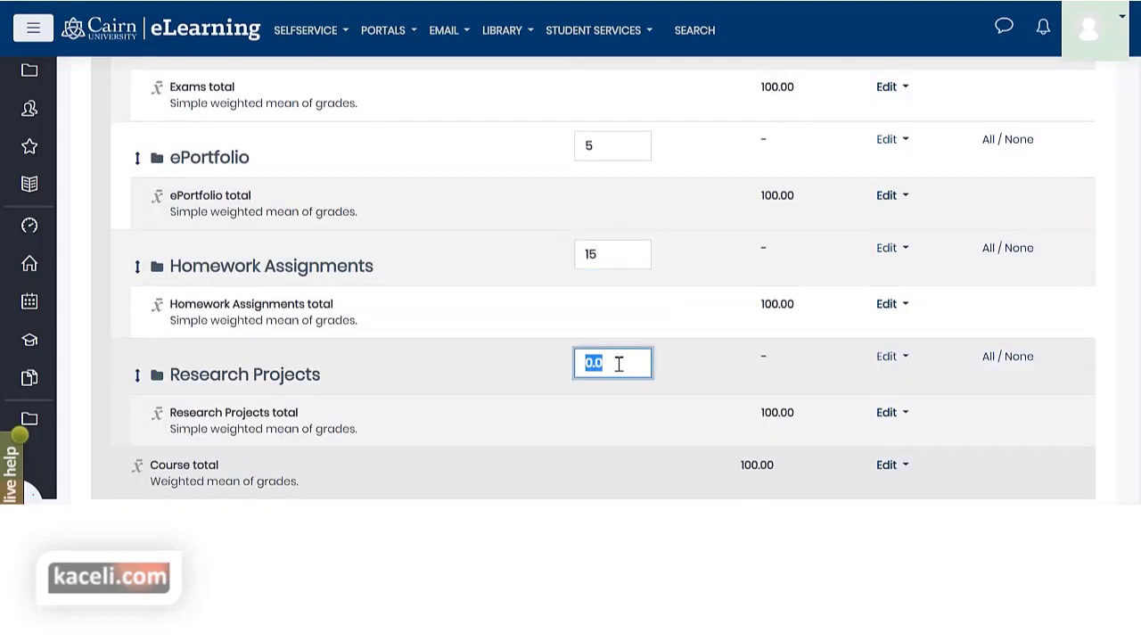
pyautogui.write('30')
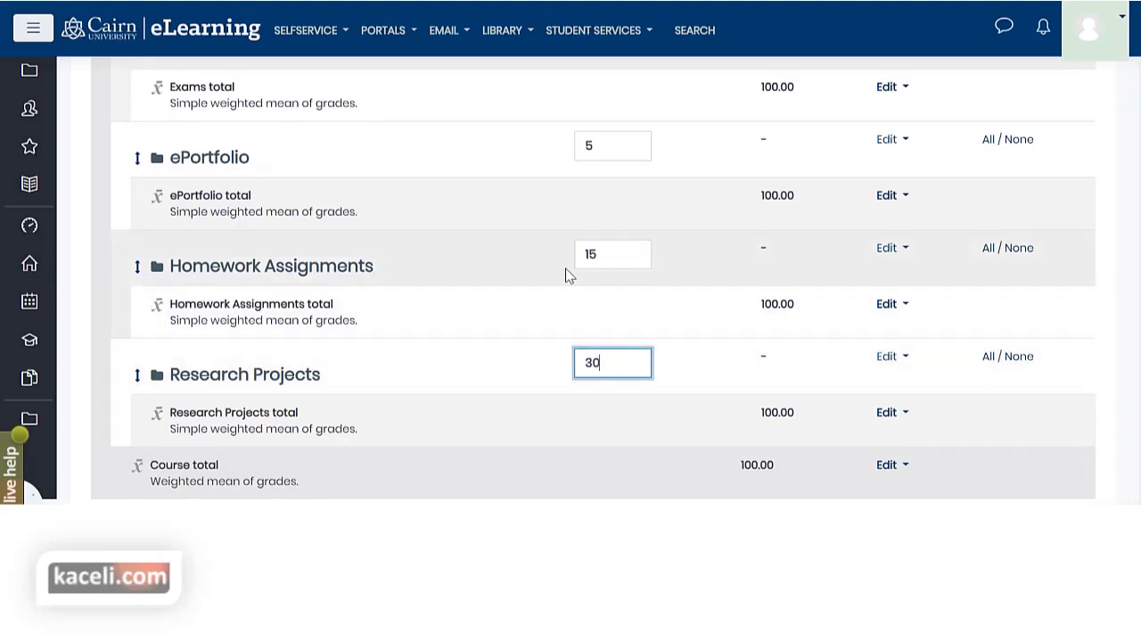
pyautogui.scroll(5, 623, 270)
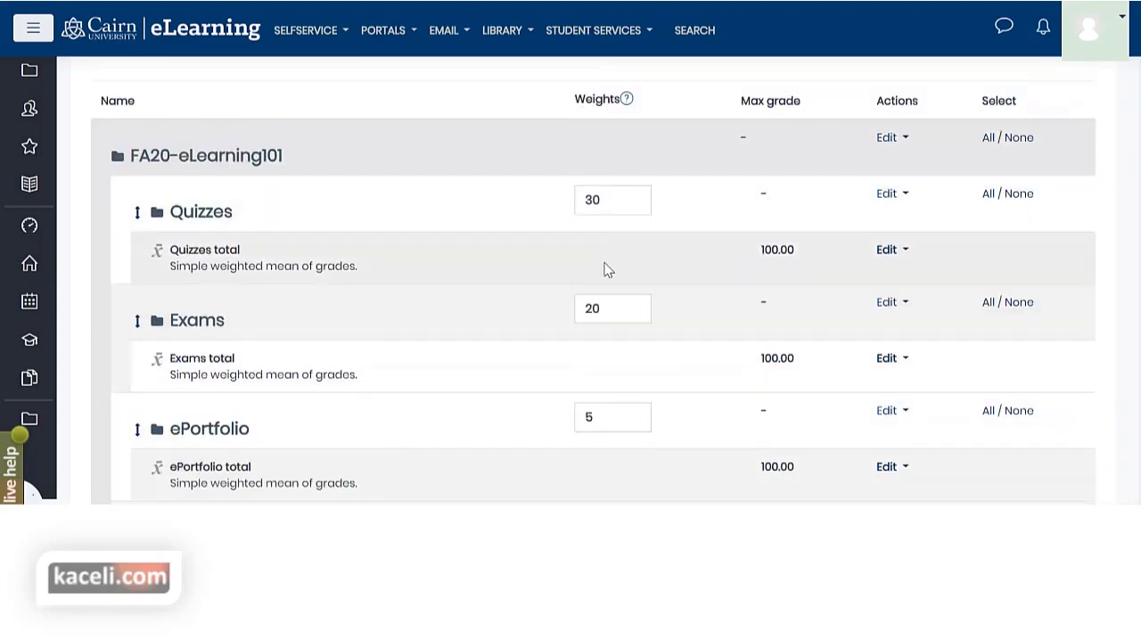
pyautogui.scroll(-5, 615, 294)
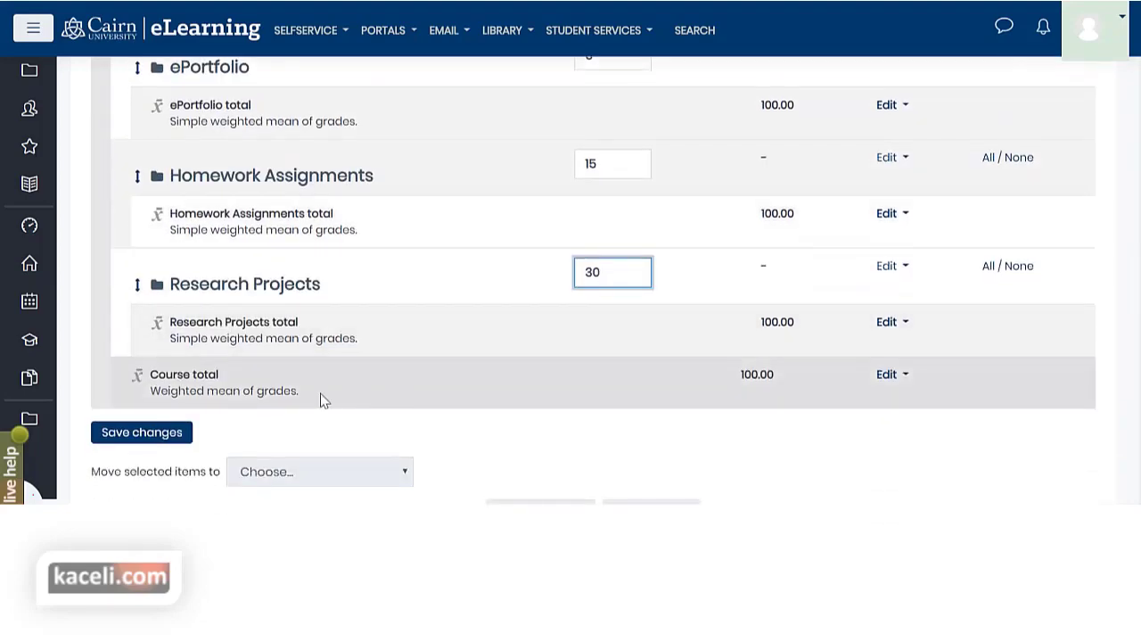
pyautogui.click(154, 443)
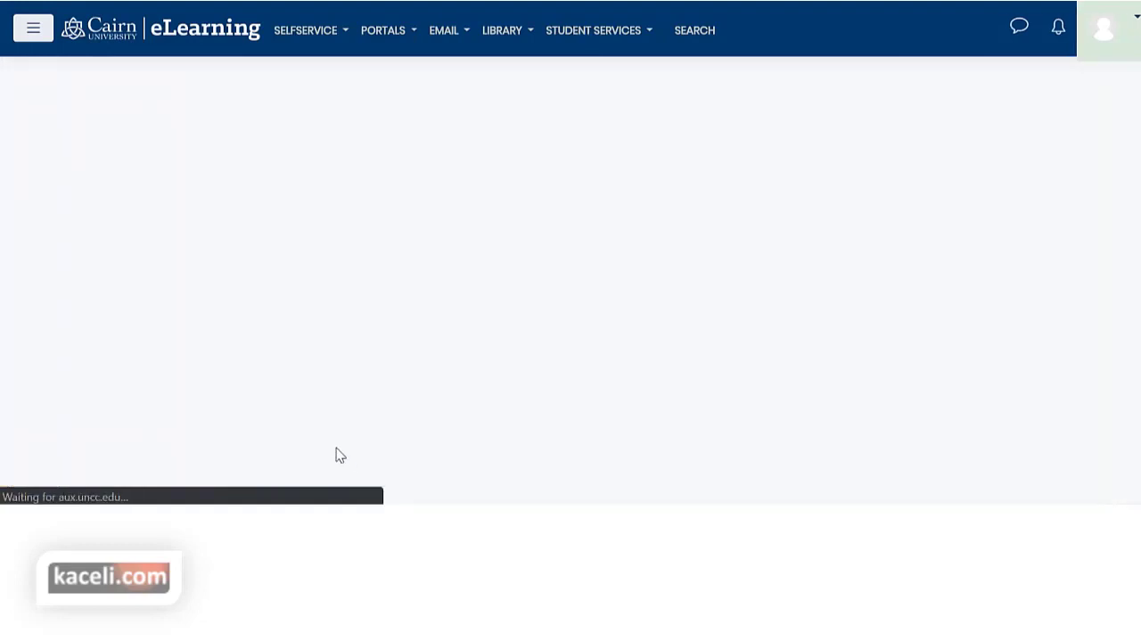
pyautogui.scroll(-3, 336, 351)
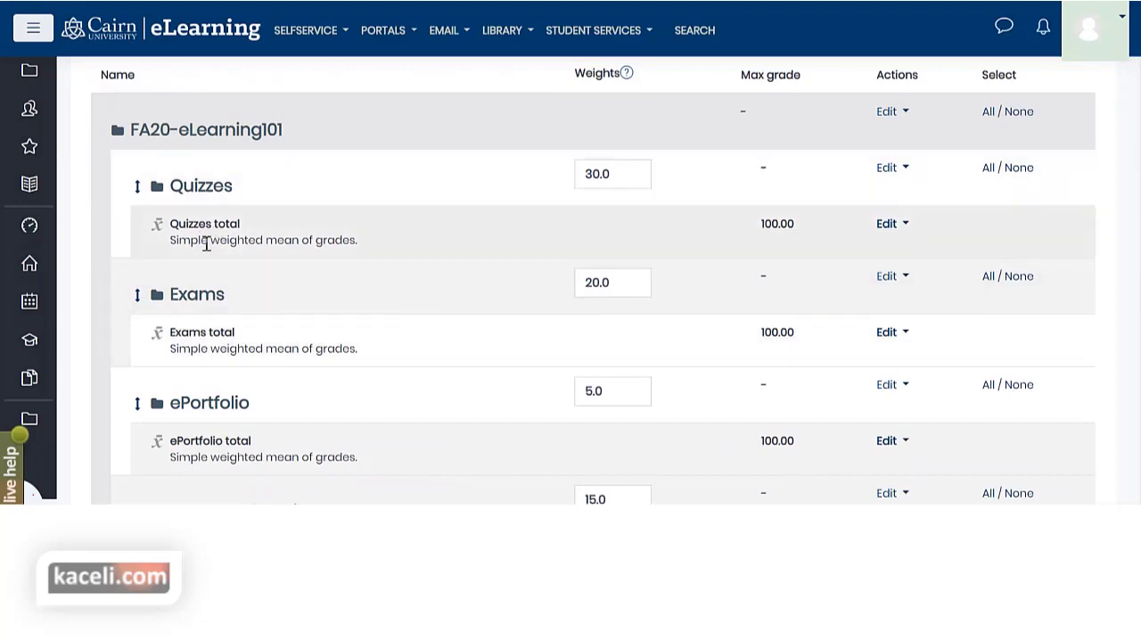
# Step: Highlight the Quizzes, Exams and ePortfolio totals' aggregation descriptions while reviewing the setup
pyautogui.moveTo(227, 241); pyautogui.dragTo(180, 237)
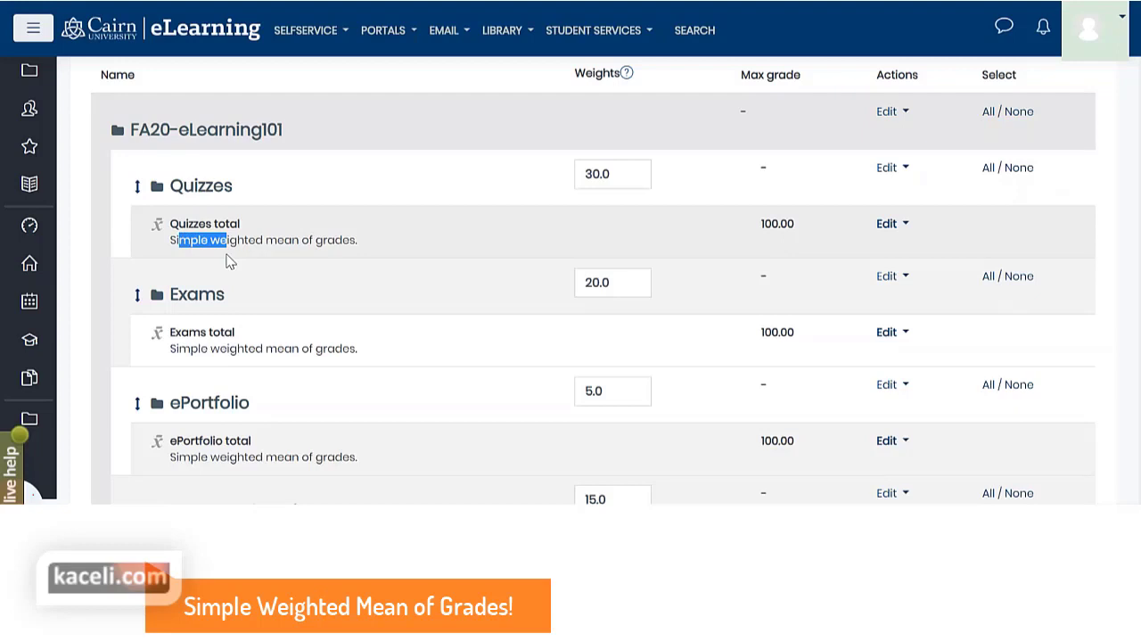
pyautogui.click(278, 265)
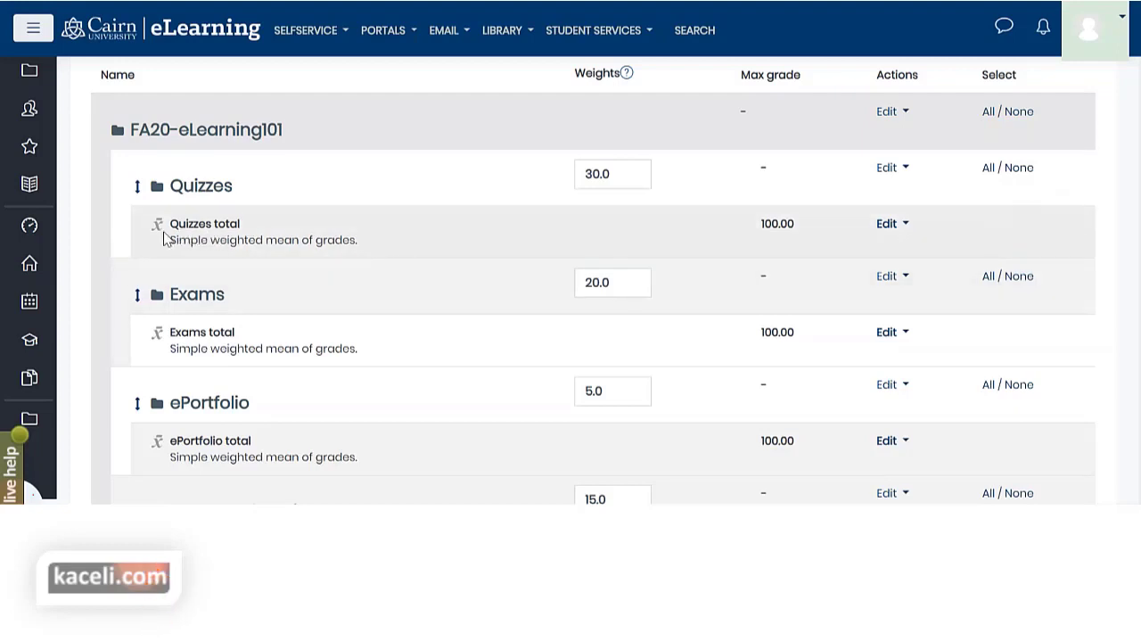
pyautogui.doubleClick(214, 295)
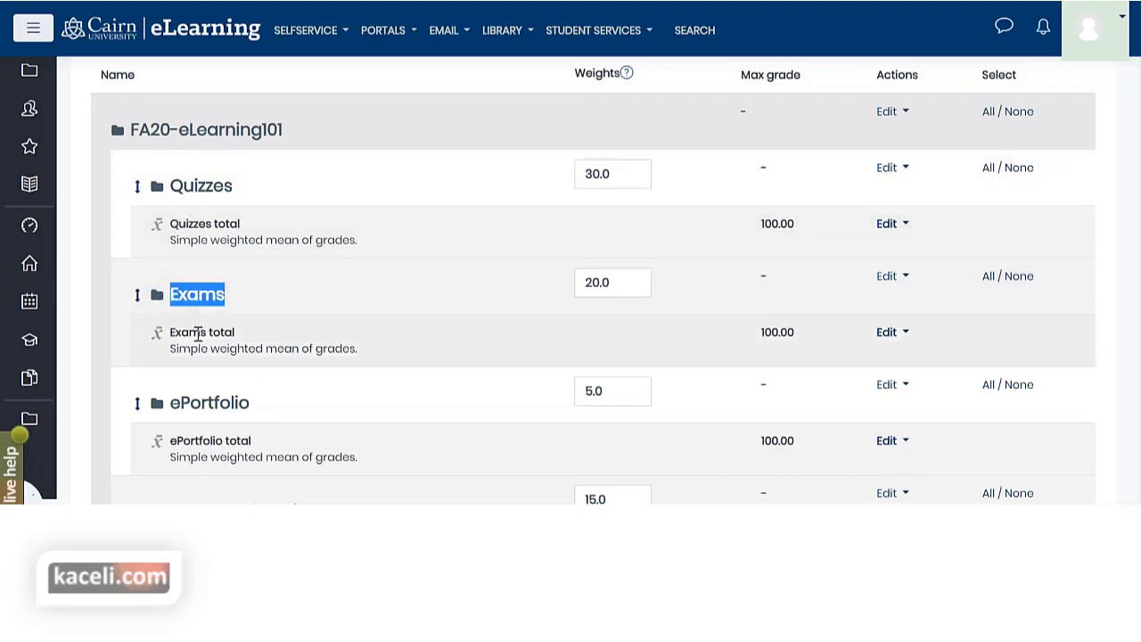
pyautogui.click(202, 346)
pyautogui.scroll(-1, 154, 347)
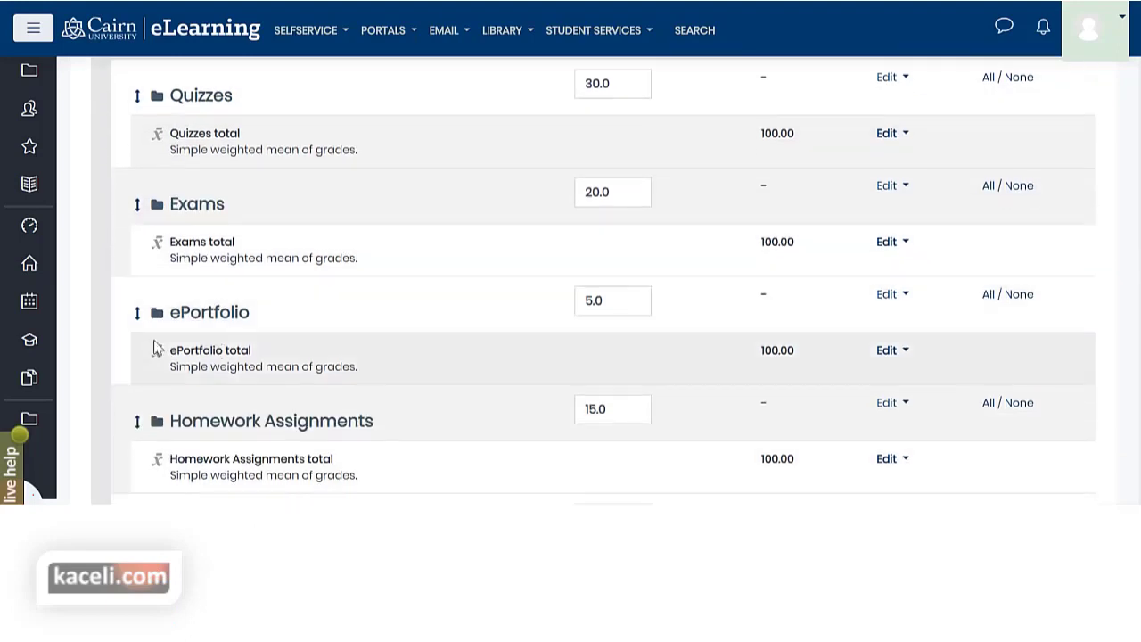
pyautogui.moveTo(175, 366); pyautogui.dragTo(307, 367)
pyautogui.scroll(-2, 288, 393)
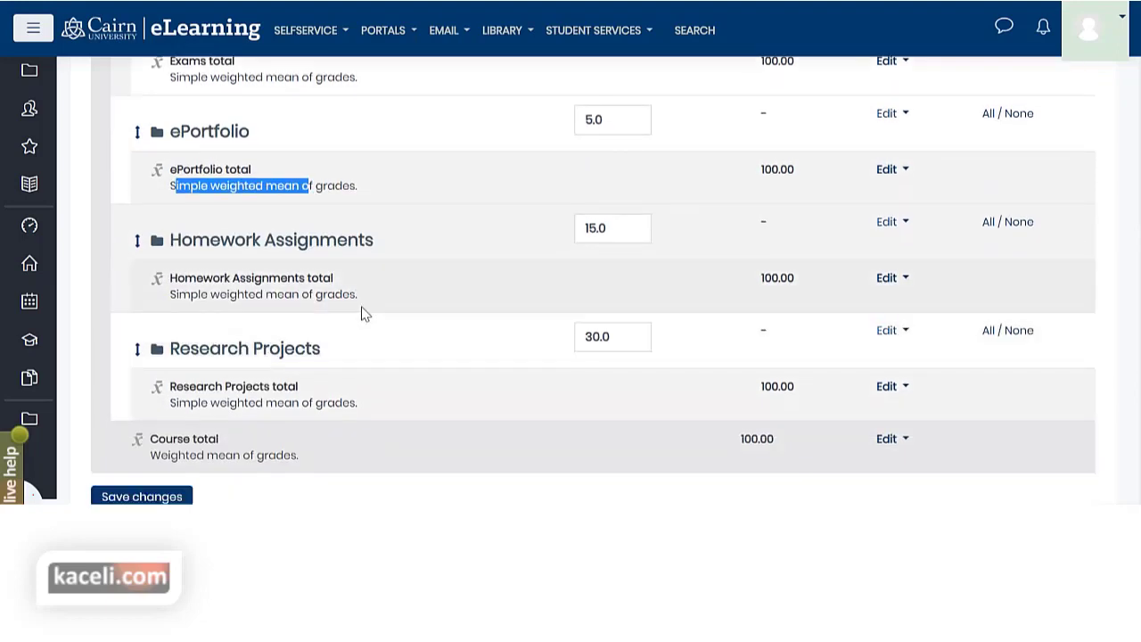
pyautogui.scroll(-2, 356, 294)
pyautogui.scroll(1, 392, 280)
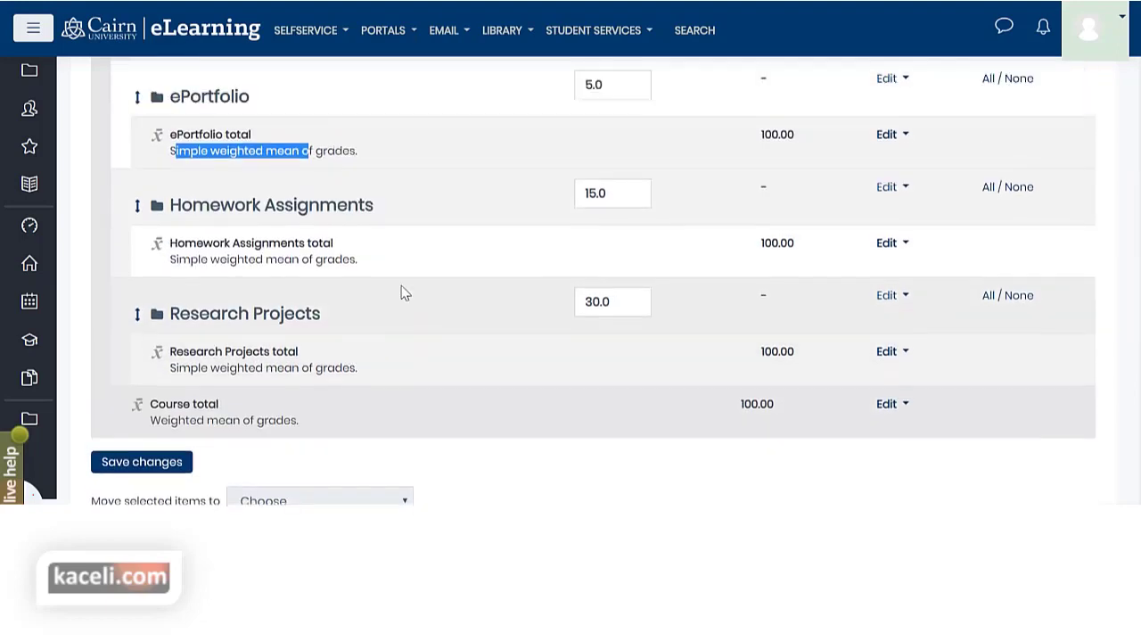
pyautogui.scroll(2, 392, 281)
pyautogui.scroll(-2, 408, 311)
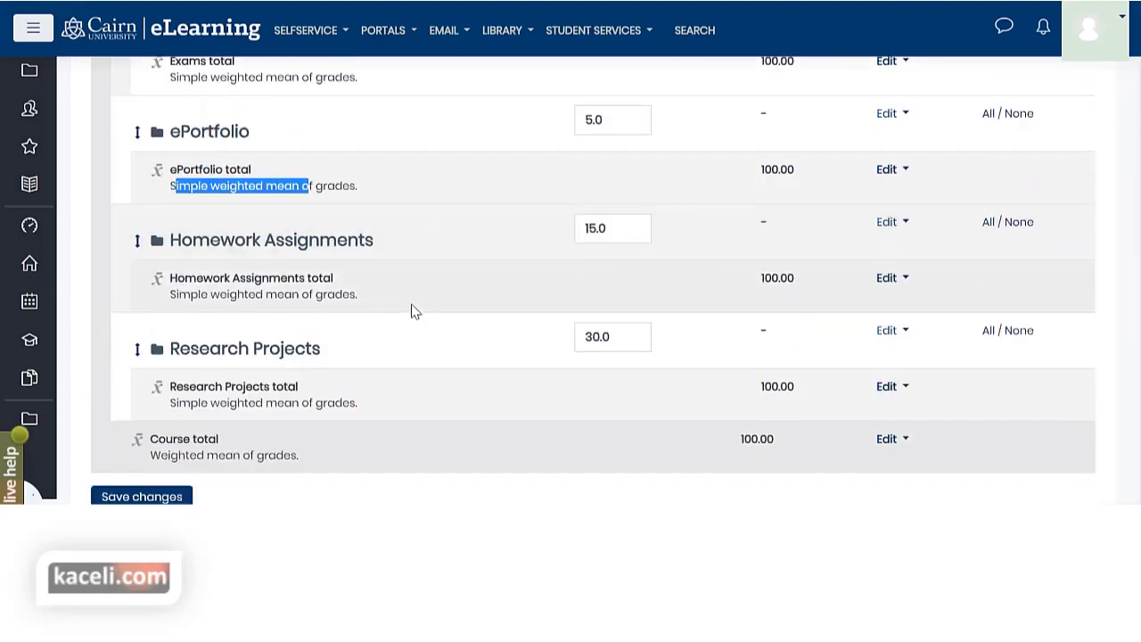
pyautogui.scroll(2, 410, 294)
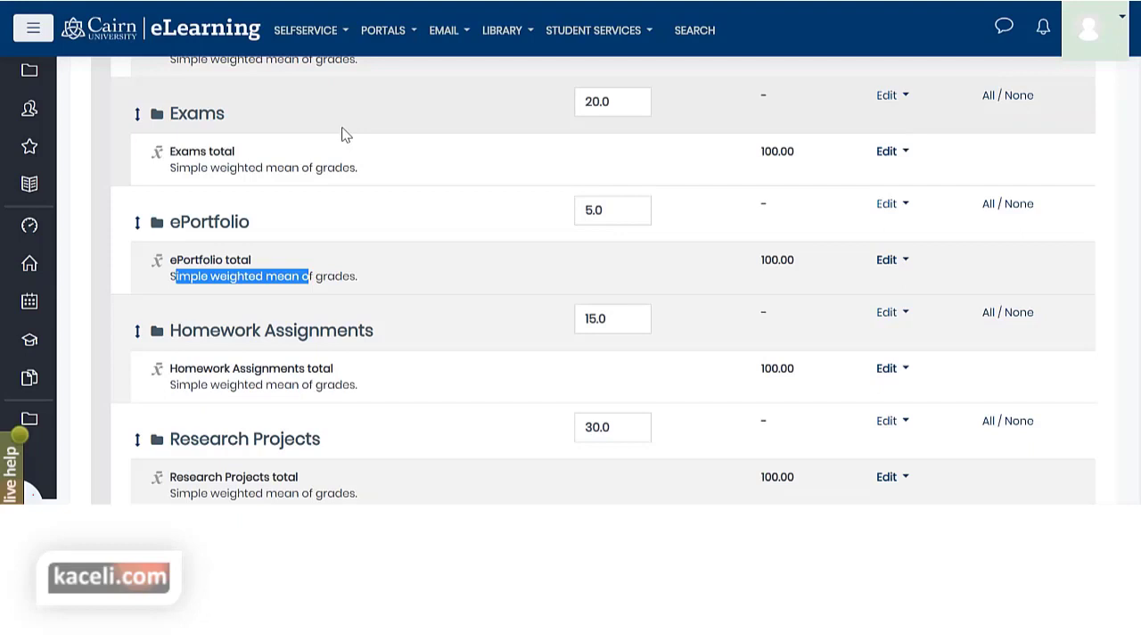
# Step: Mark the Exams name and its simple weighted mean total, then open the Exams Edit menu
pyautogui.click(177, 170)
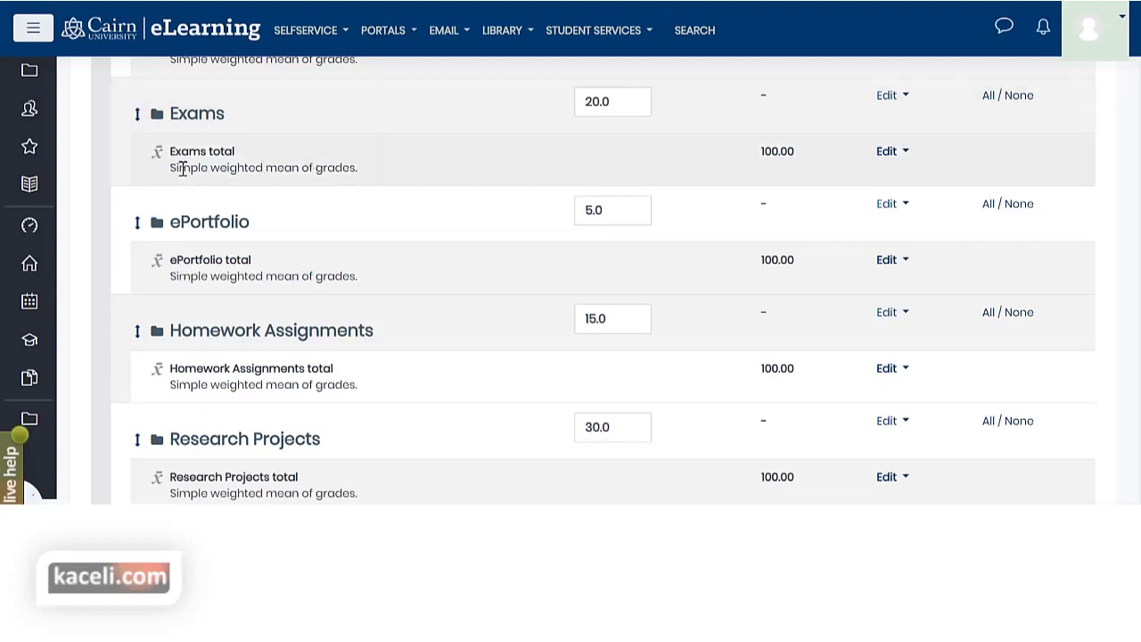
pyautogui.doubleClick(183, 169)
pyautogui.click(226, 117)
pyautogui.doubleClick(206, 112)
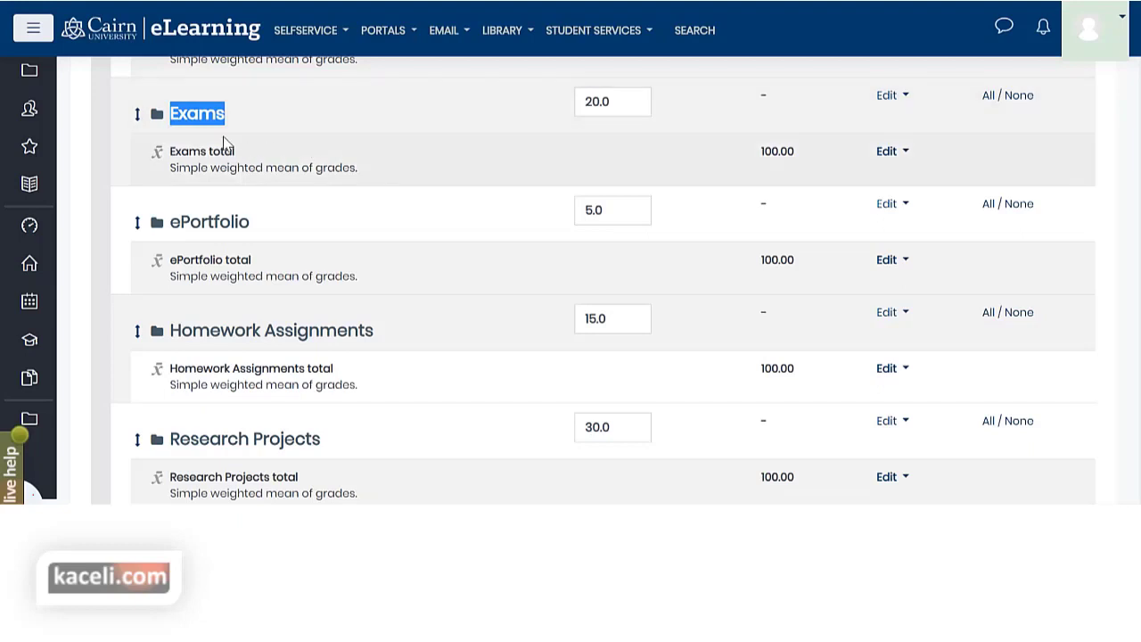
pyautogui.moveTo(201, 169); pyautogui.dragTo(163, 181)
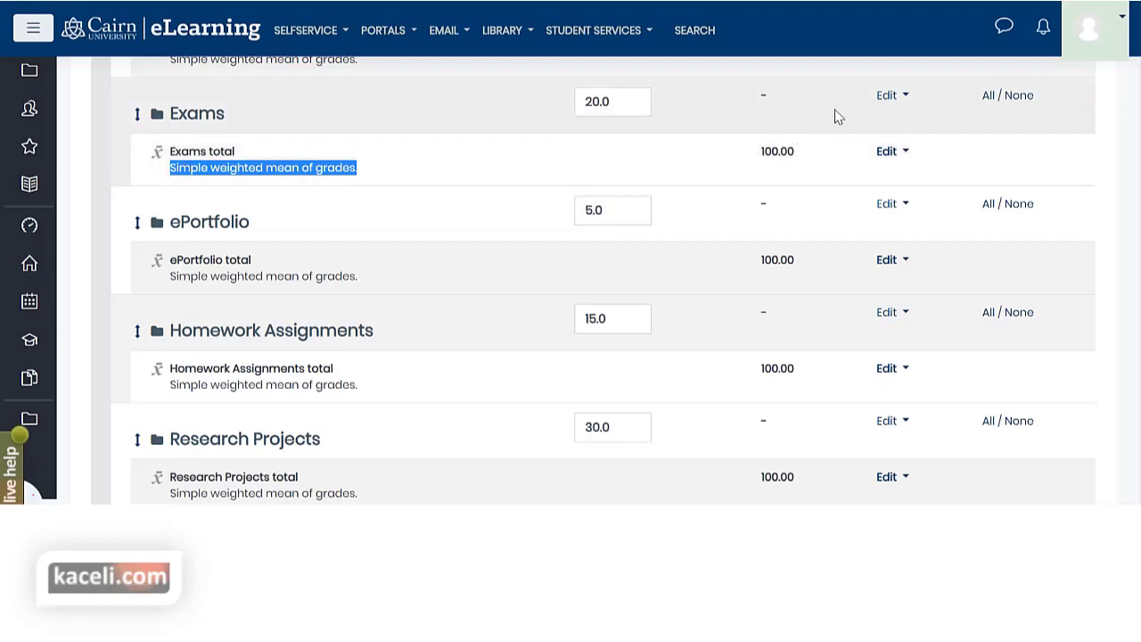
pyautogui.click(229, 114)
pyautogui.moveTo(223, 116); pyautogui.dragTo(174, 122)
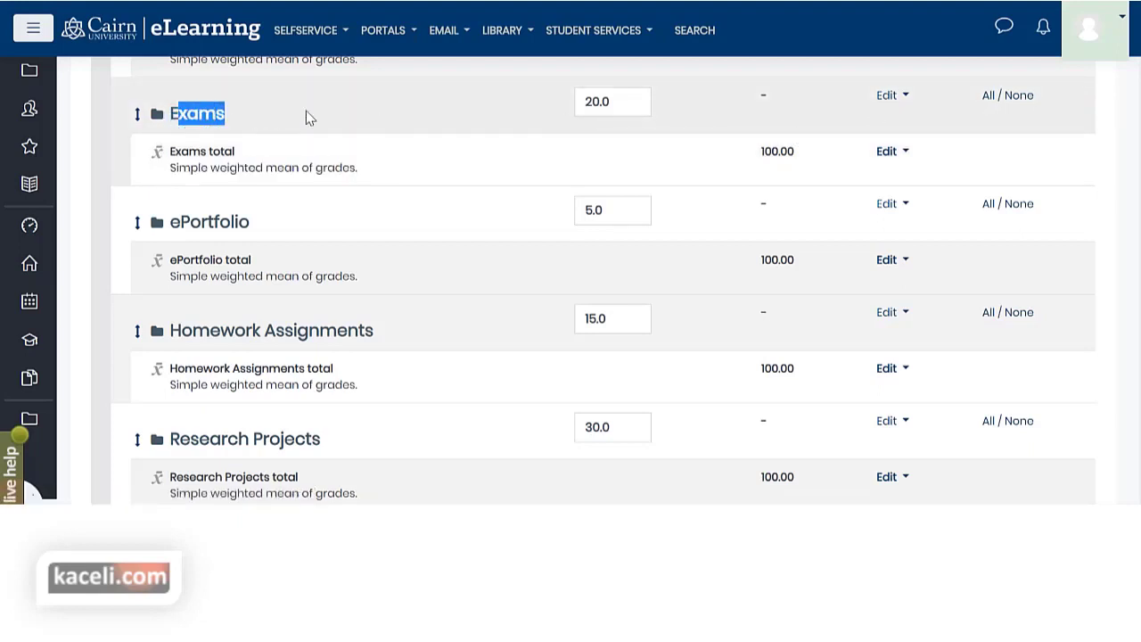
pyautogui.click(885, 97)
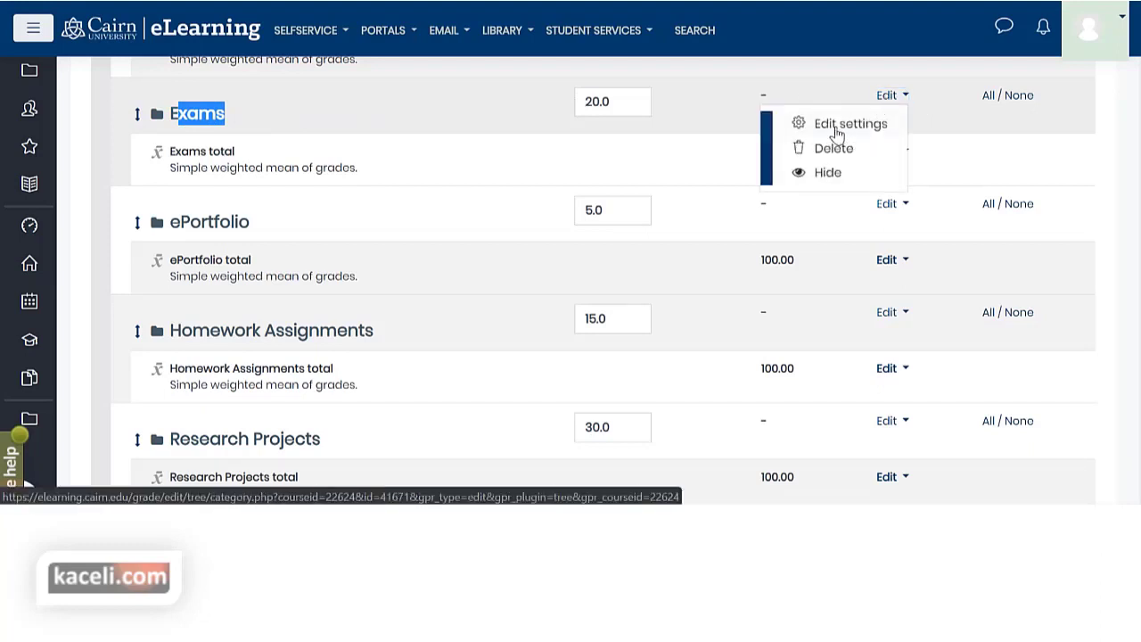
# Step: Review the Exams aggregation options, then save weights 30, 20, 5, 15 and 30
pyautogui.click(835, 132)
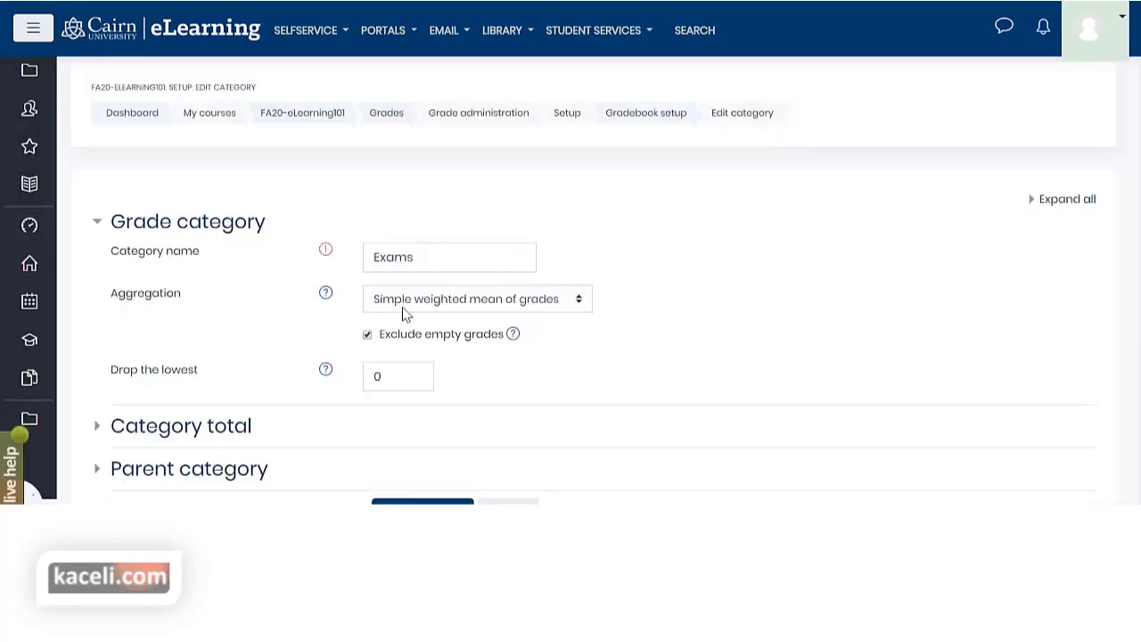
pyautogui.click(408, 308)
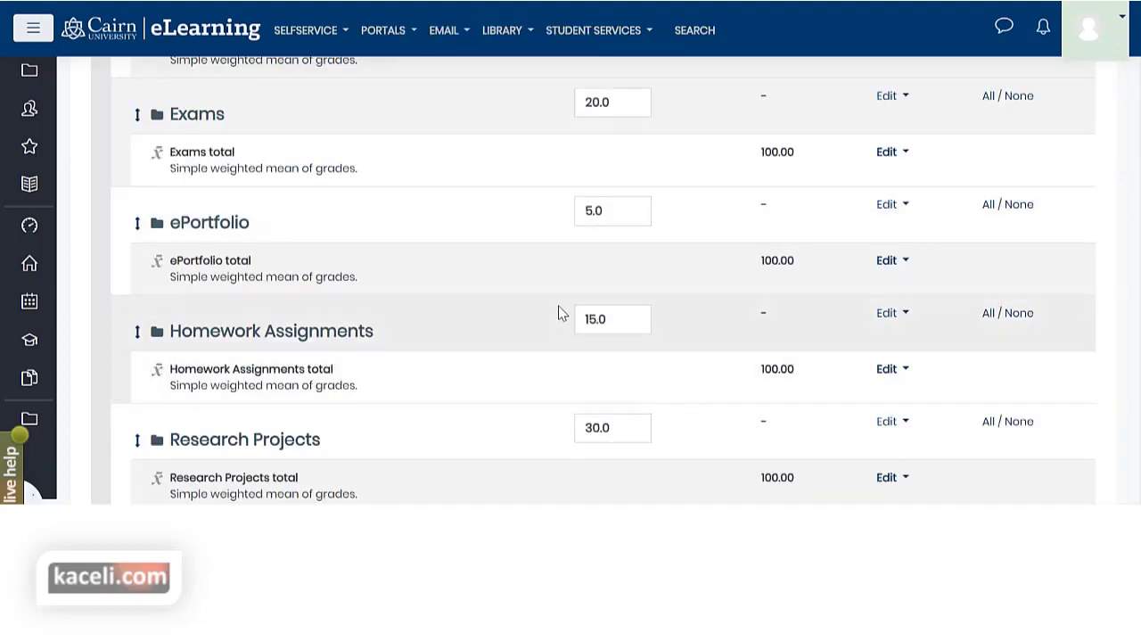
pyautogui.scroll(-1, 546, 198)
pyautogui.scroll(-3, 545, 198)
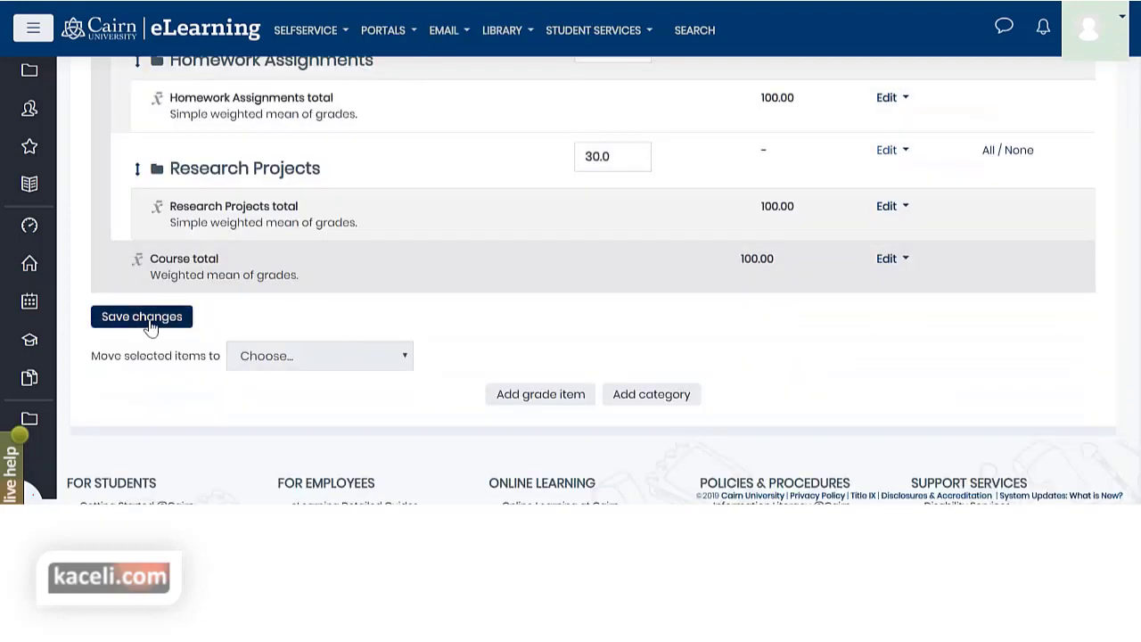
pyautogui.click(135, 326)
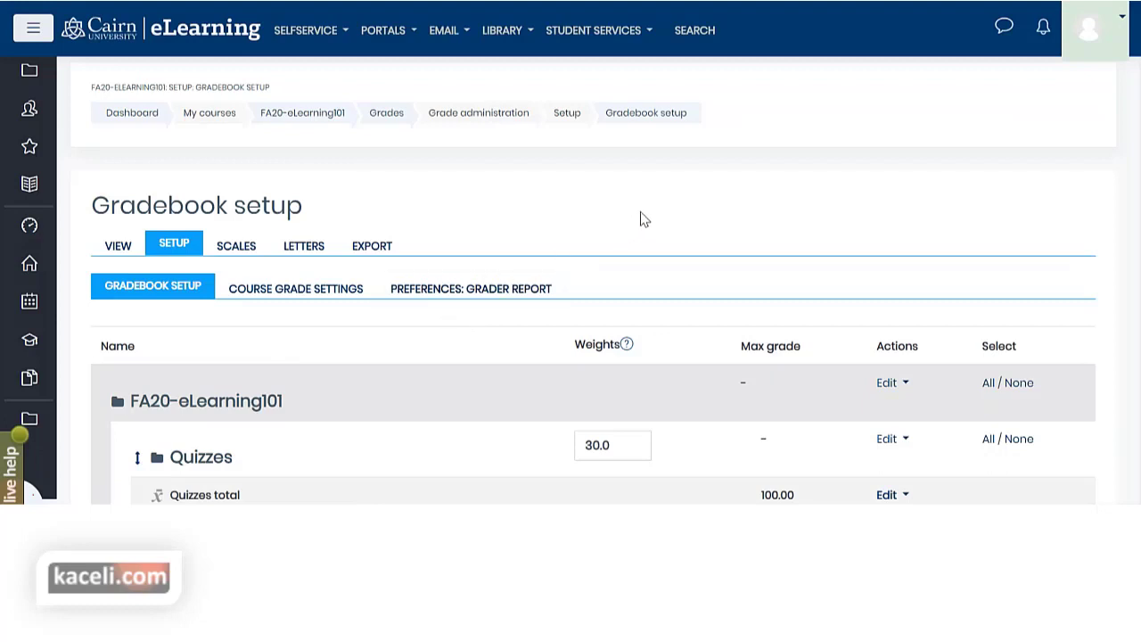
# Step: Open the Grade letters page and review the ranges from A at 93.00–100.00% down to D- at 60.00%
pyautogui.click(303, 254)
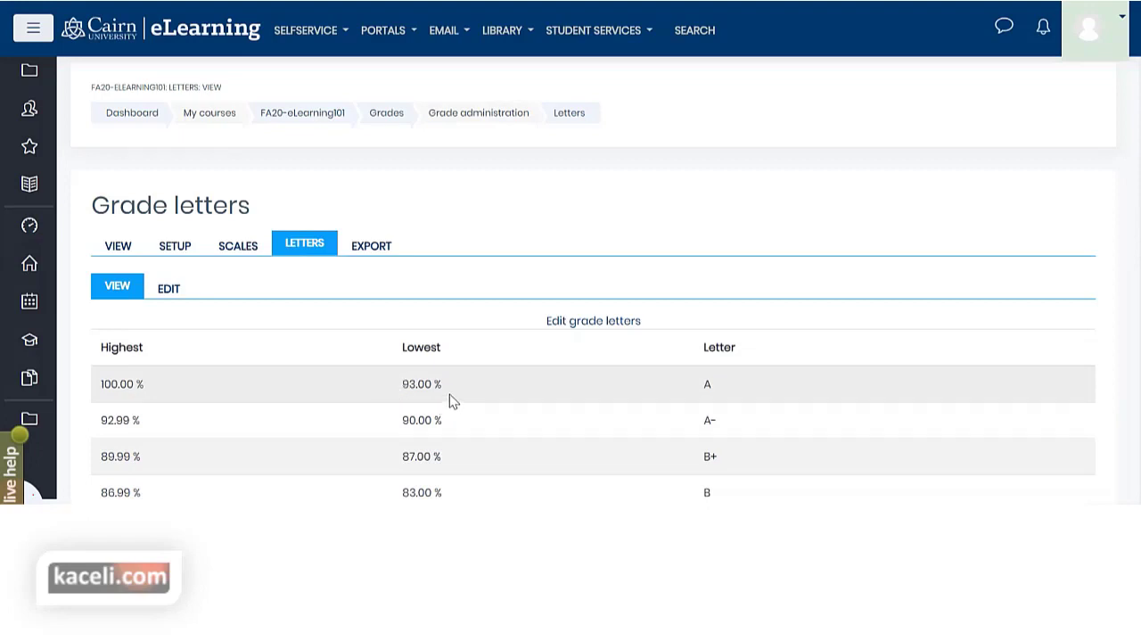
pyautogui.moveTo(444, 398); pyautogui.dragTo(403, 388)
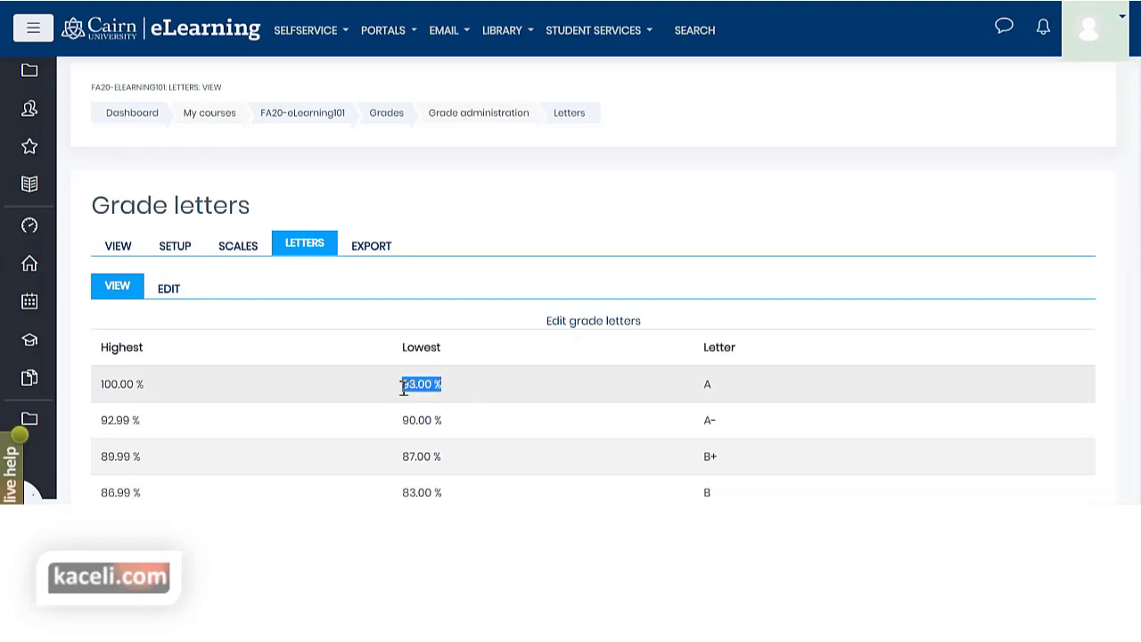
pyautogui.moveTo(718, 396); pyautogui.dragTo(624, 395)
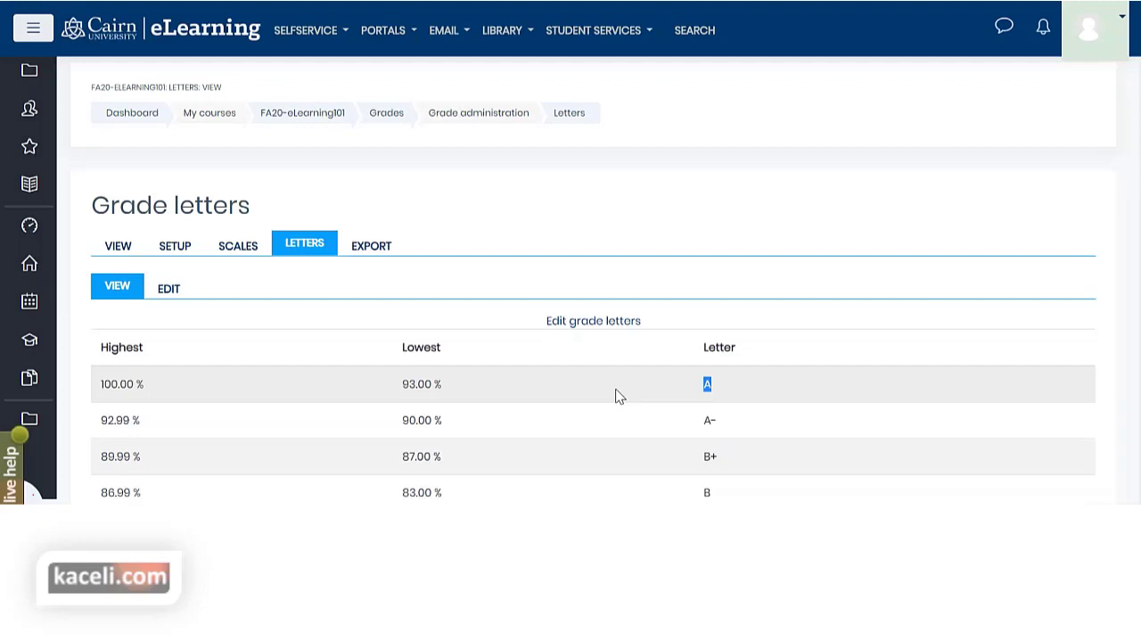
pyautogui.click(437, 420)
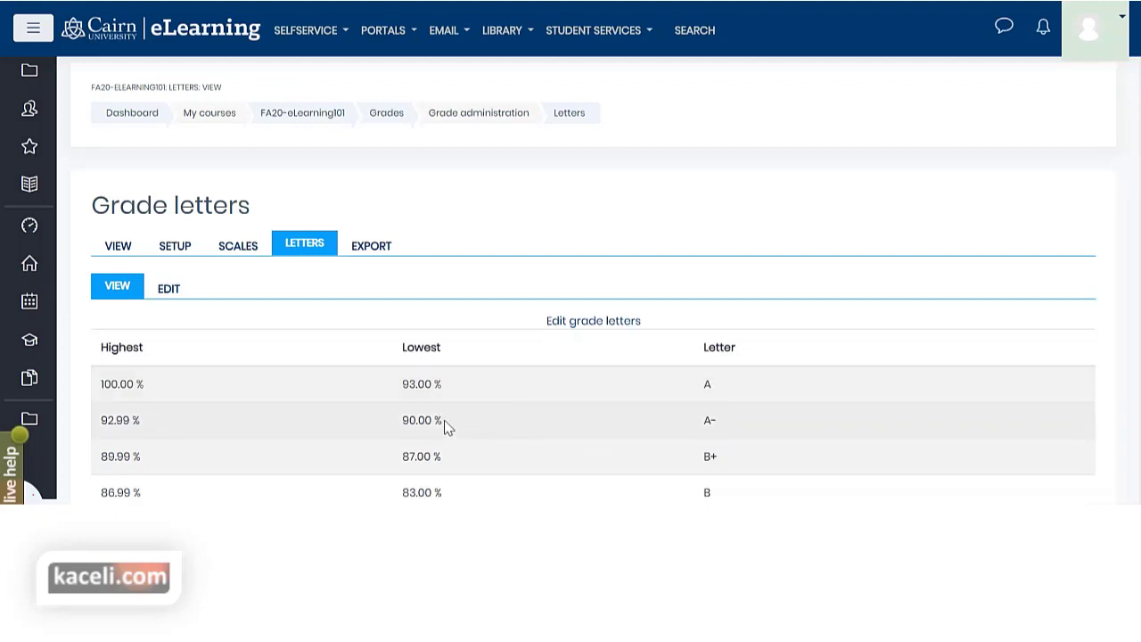
pyautogui.moveTo(446, 425); pyautogui.dragTo(428, 379)
pyautogui.click(717, 421)
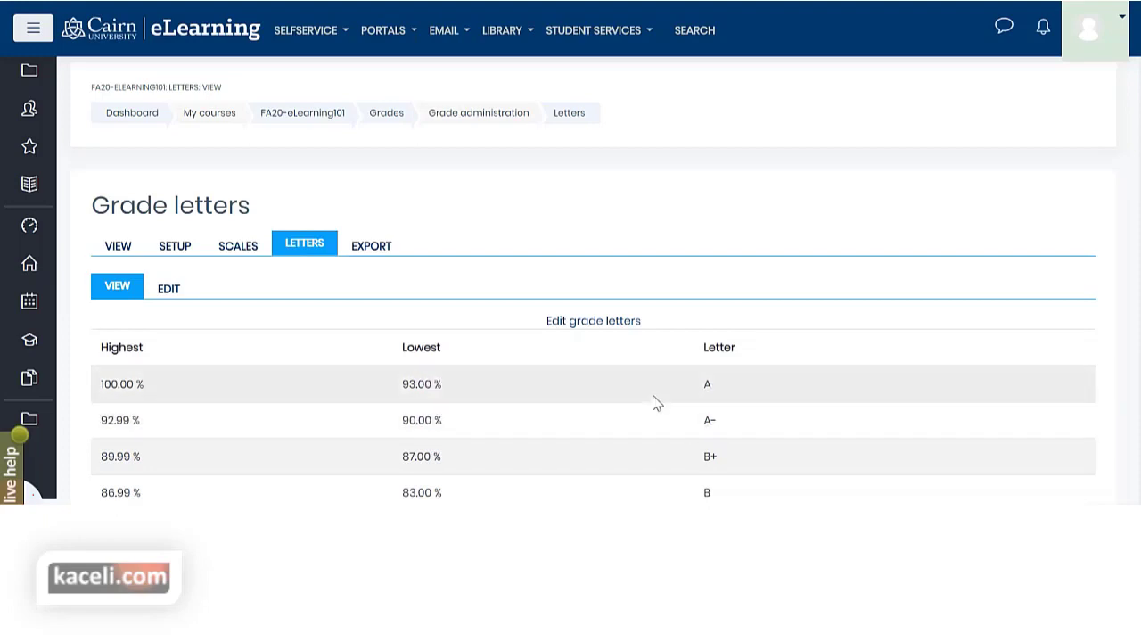
pyautogui.scroll(-3, 624, 397)
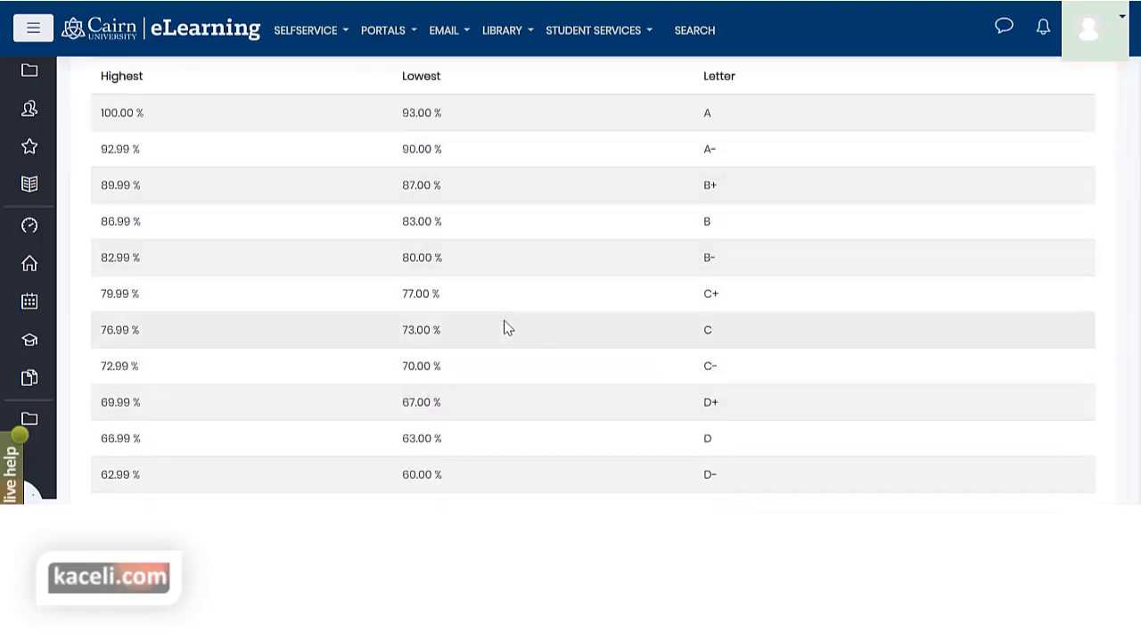
pyautogui.scroll(-1, 499, 357)
pyautogui.scroll(2, 481, 385)
pyautogui.scroll(2, 451, 313)
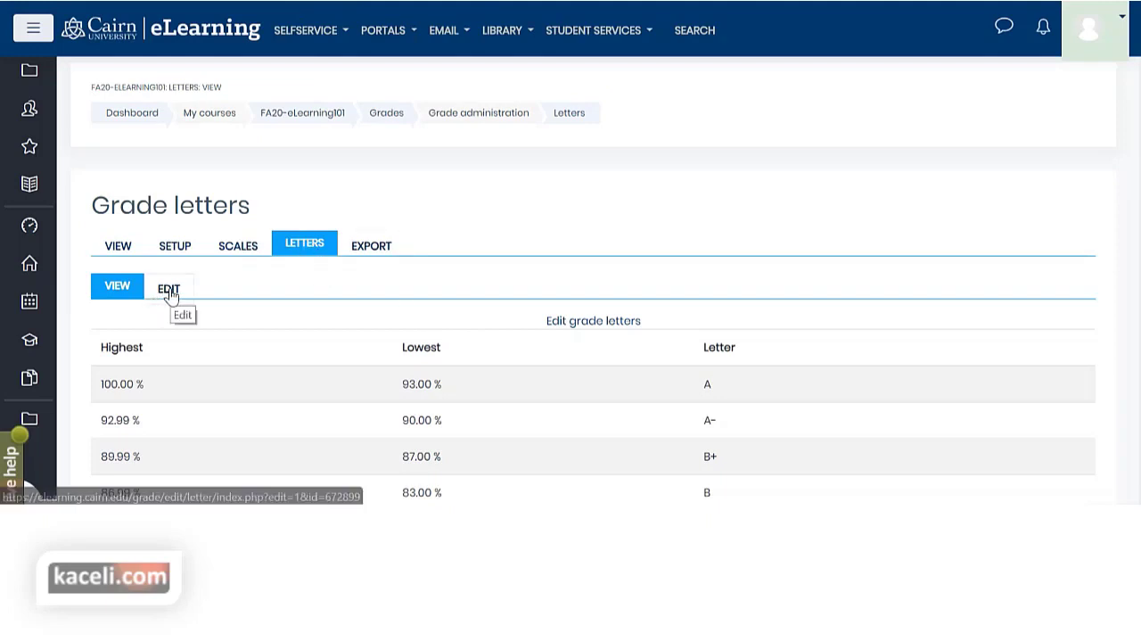
# Step: Override the site default grade letters, keeping A at 93.00%, and save them
pyautogui.click(578, 322)
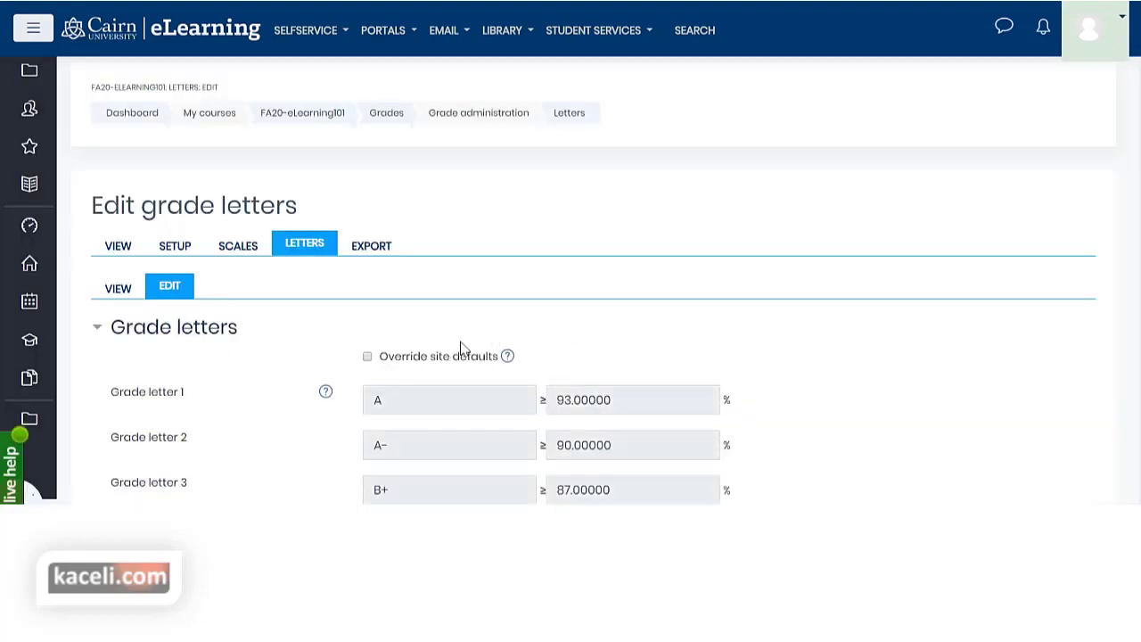
pyautogui.click(368, 357)
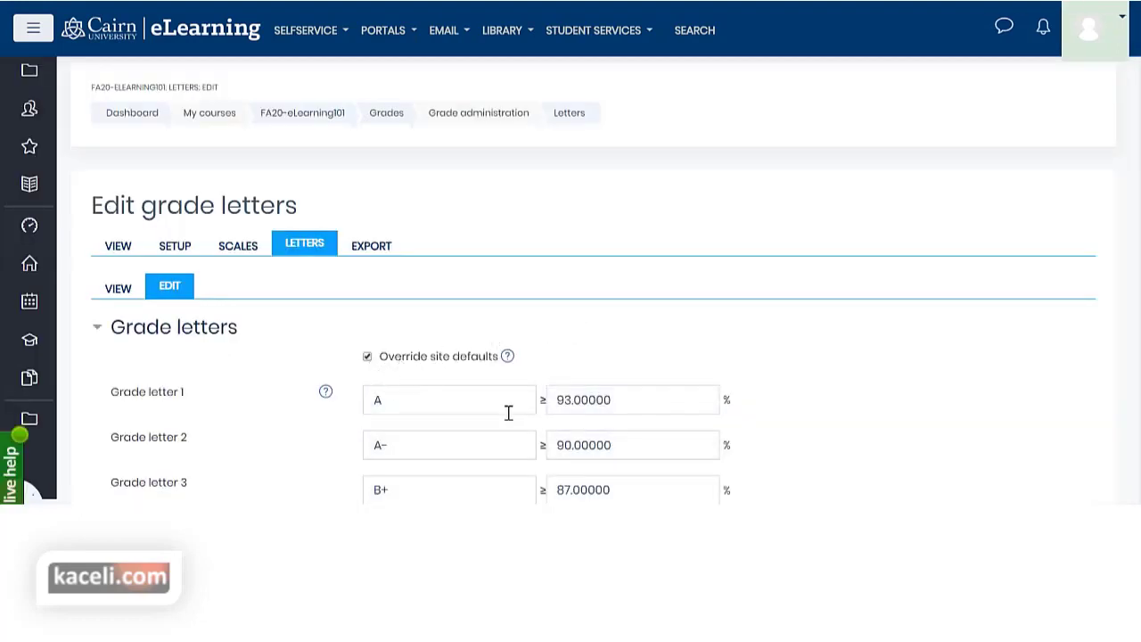
pyautogui.click(569, 403)
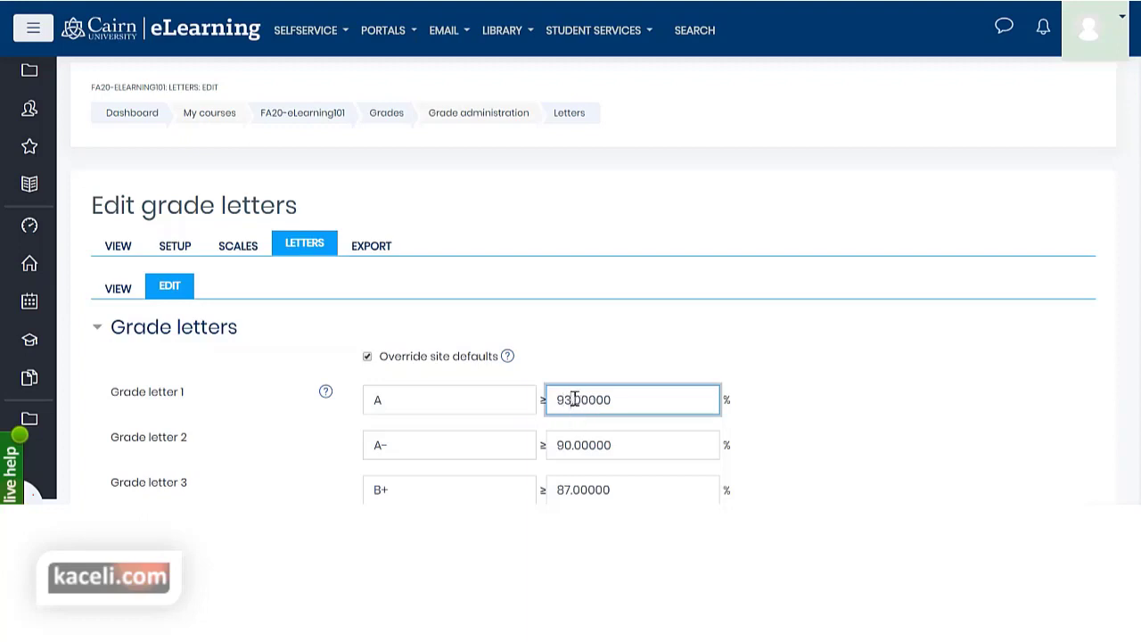
pyautogui.click(323, 196)
pyautogui.scroll(-10, 509, 339)
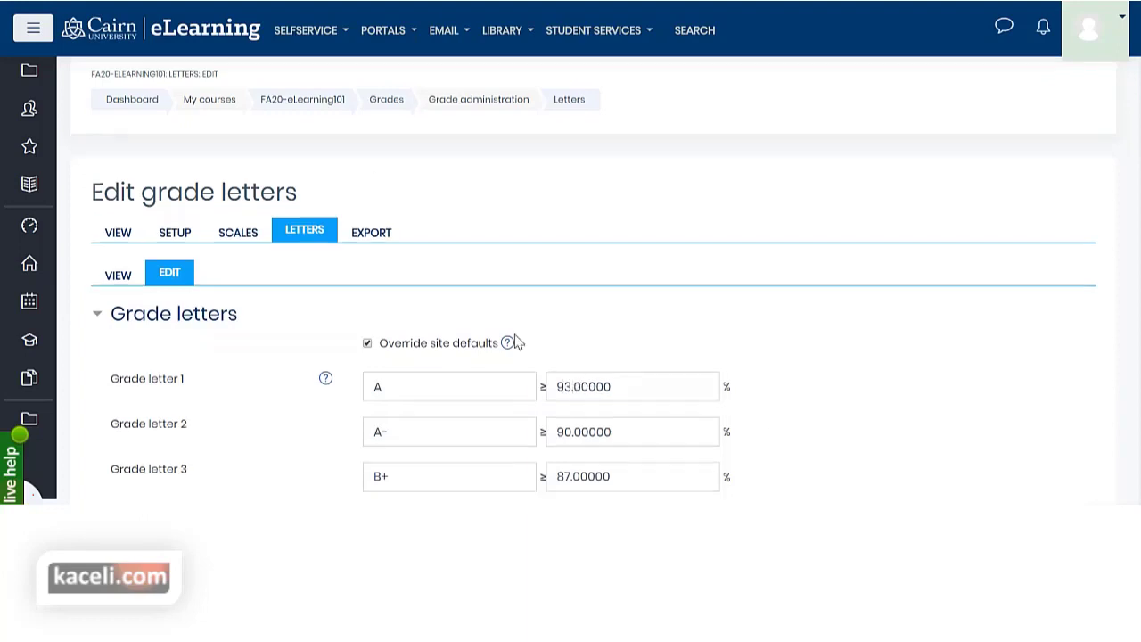
pyautogui.scroll(3, 415, 297)
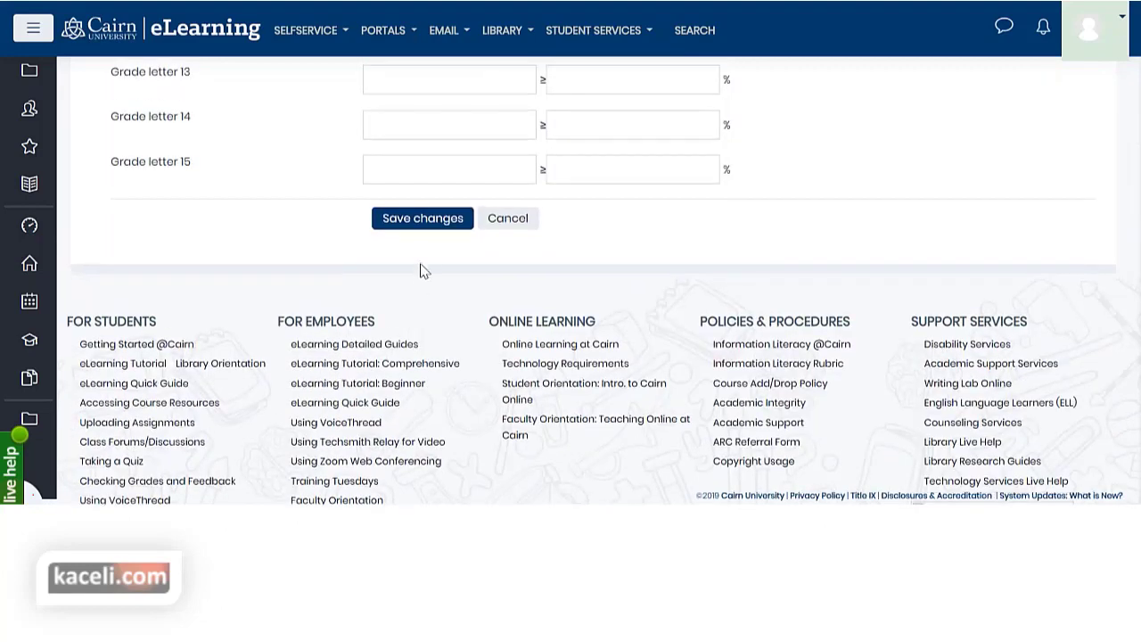
pyautogui.click(430, 224)
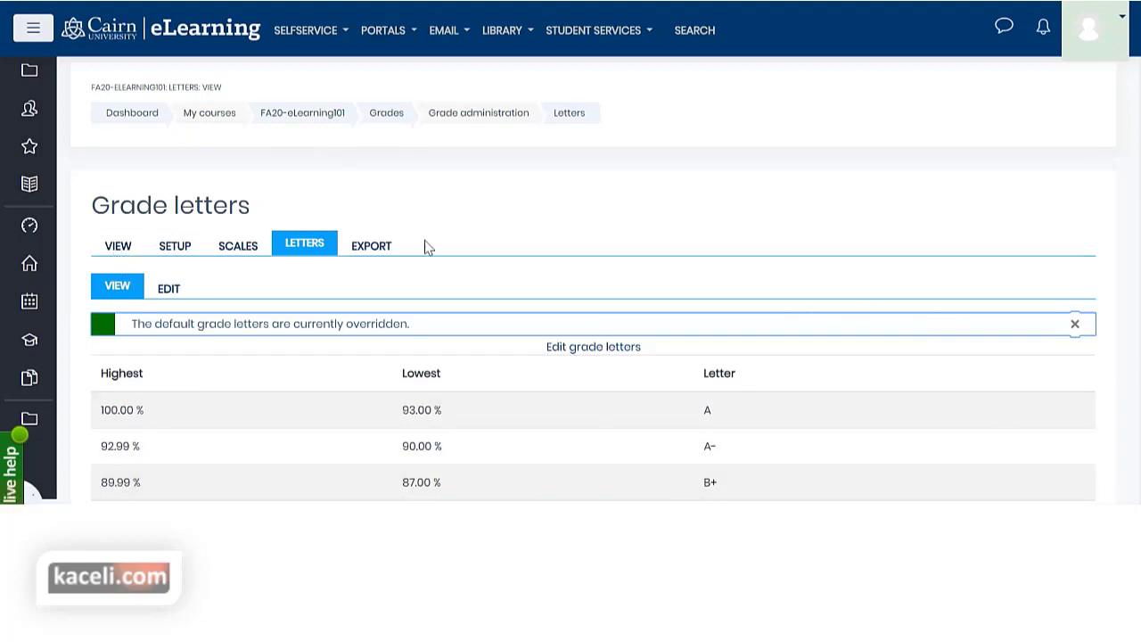
# Step: View the Grader report's Quizzes, Exams, ePortfolio and Homework Assignments total columns for the 4 participants
pyautogui.click(113, 248)
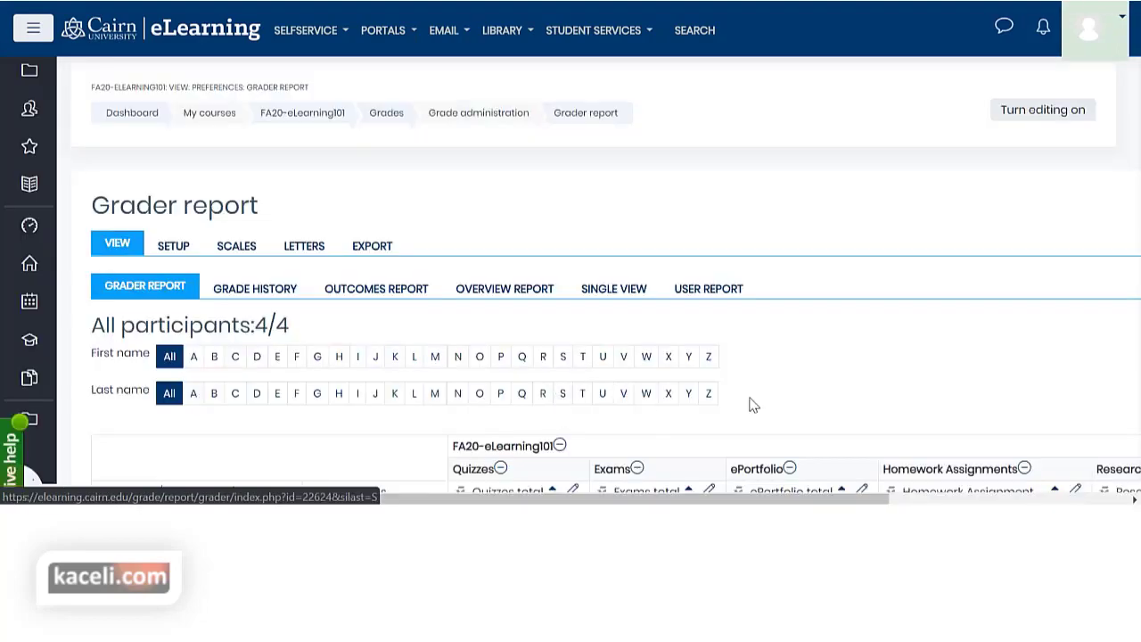
pyautogui.scroll(-3, 753, 405)
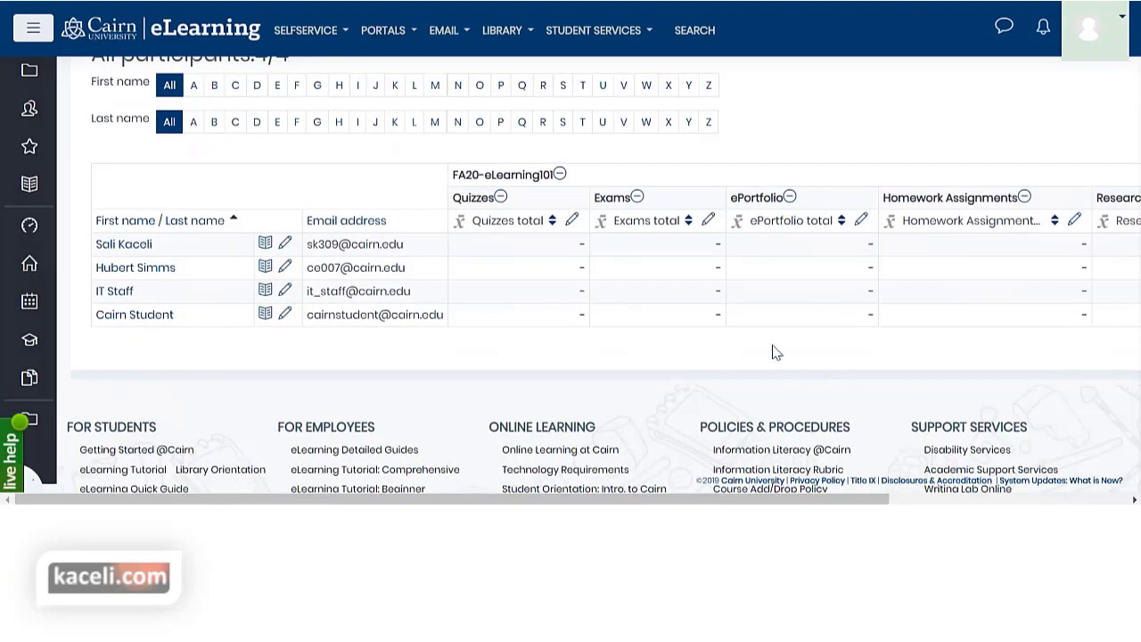
pyautogui.scroll(3, 767, 348)
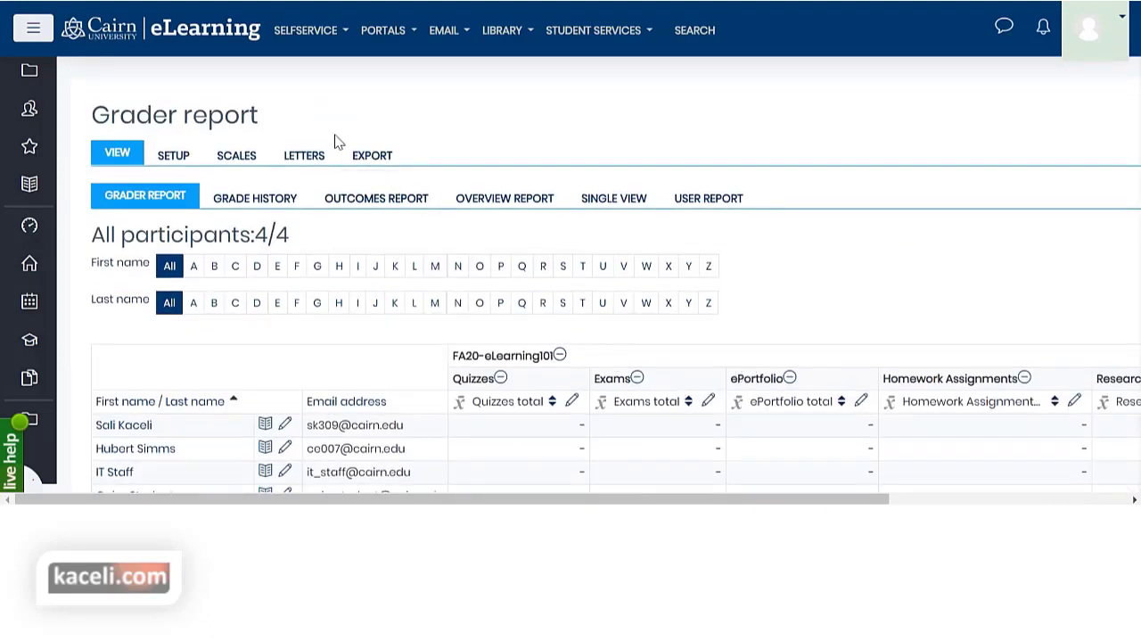
pyautogui.scroll(2, 338, 147)
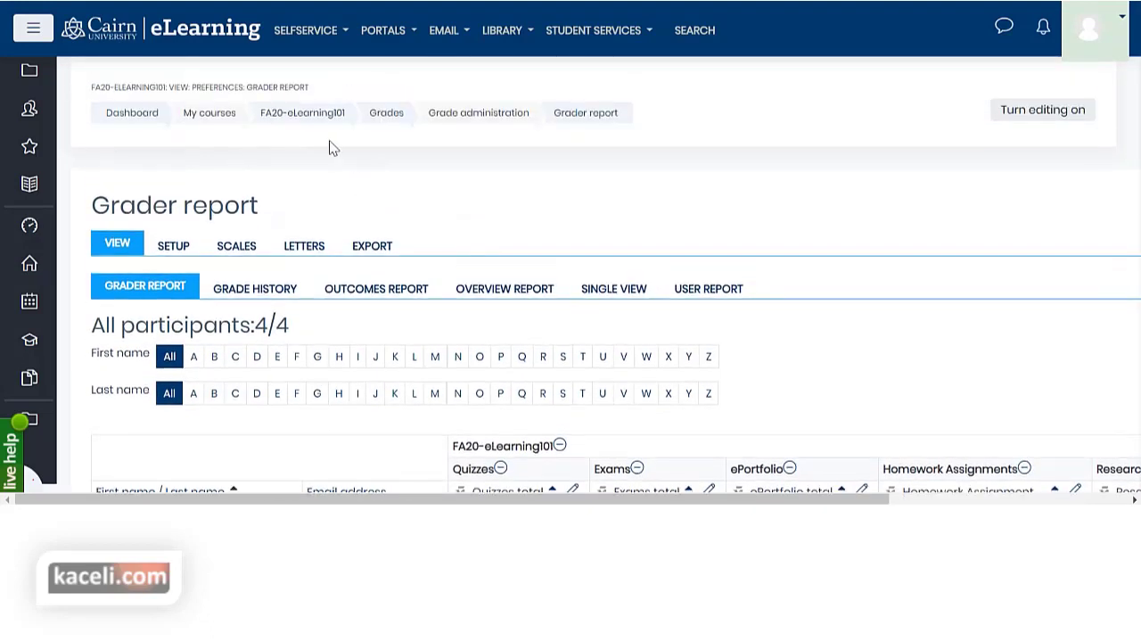
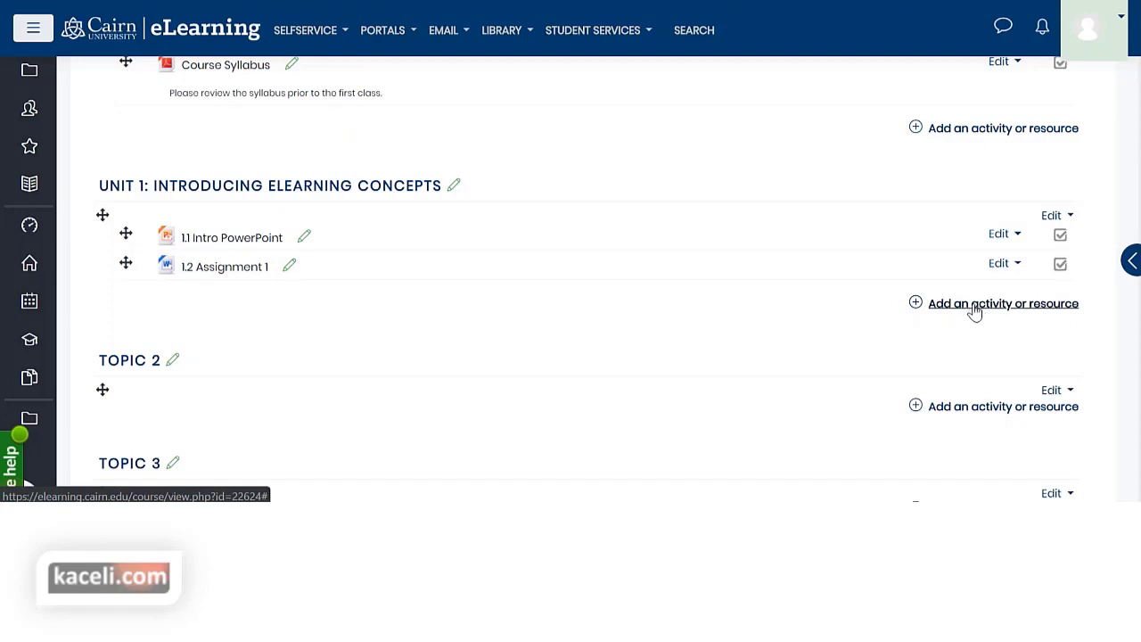
# Step: Open the activity chooser for Unit 1, then close it without adding anything
pyautogui.click(974, 312)
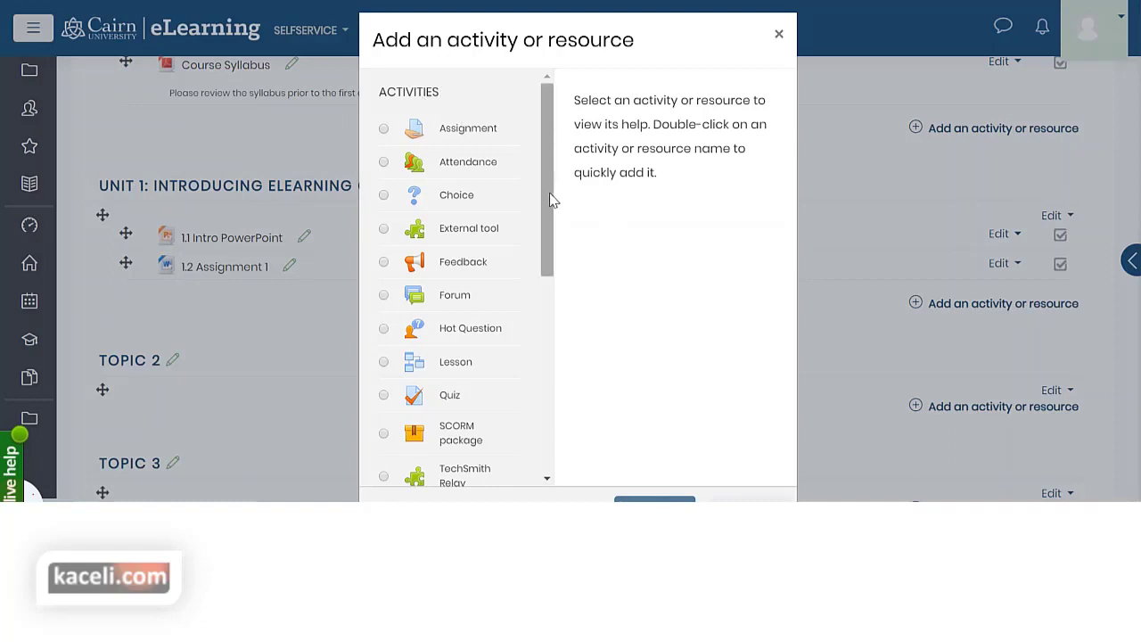
pyautogui.moveTo(548, 198); pyautogui.dragTo(565, 407)
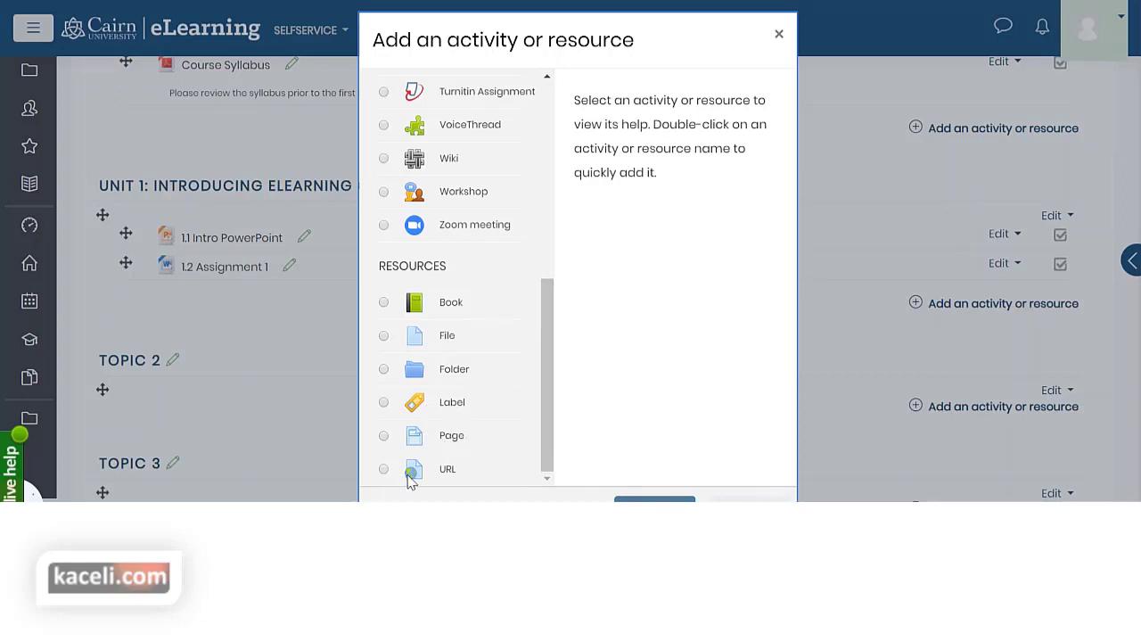
pyautogui.moveTo(664, 48); pyautogui.dragTo(670, 31)
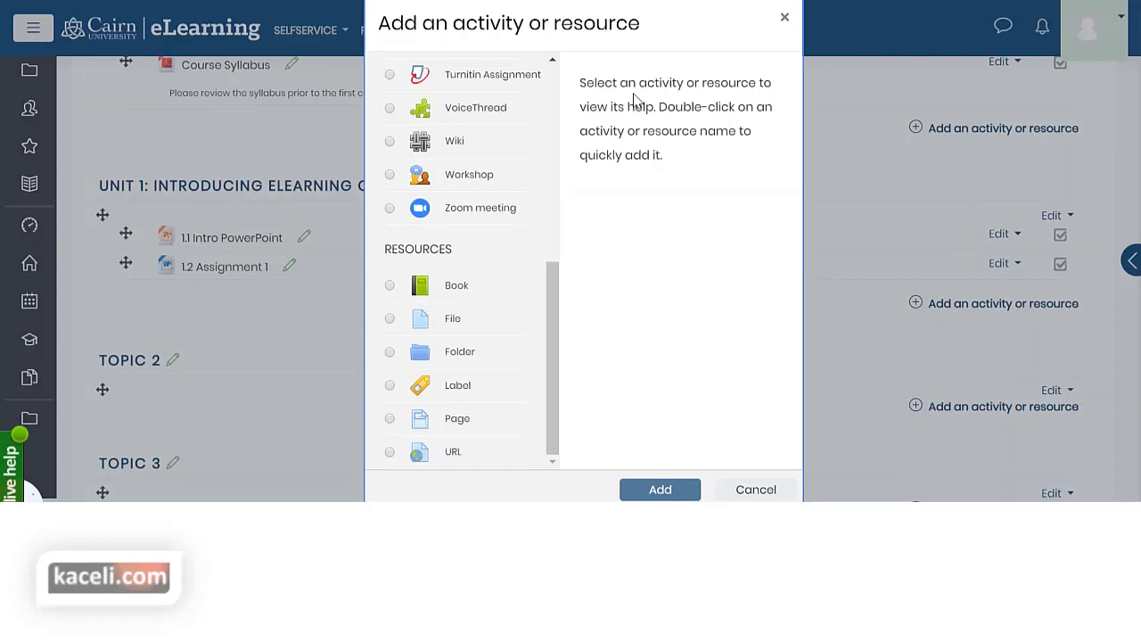
pyautogui.click(756, 489)
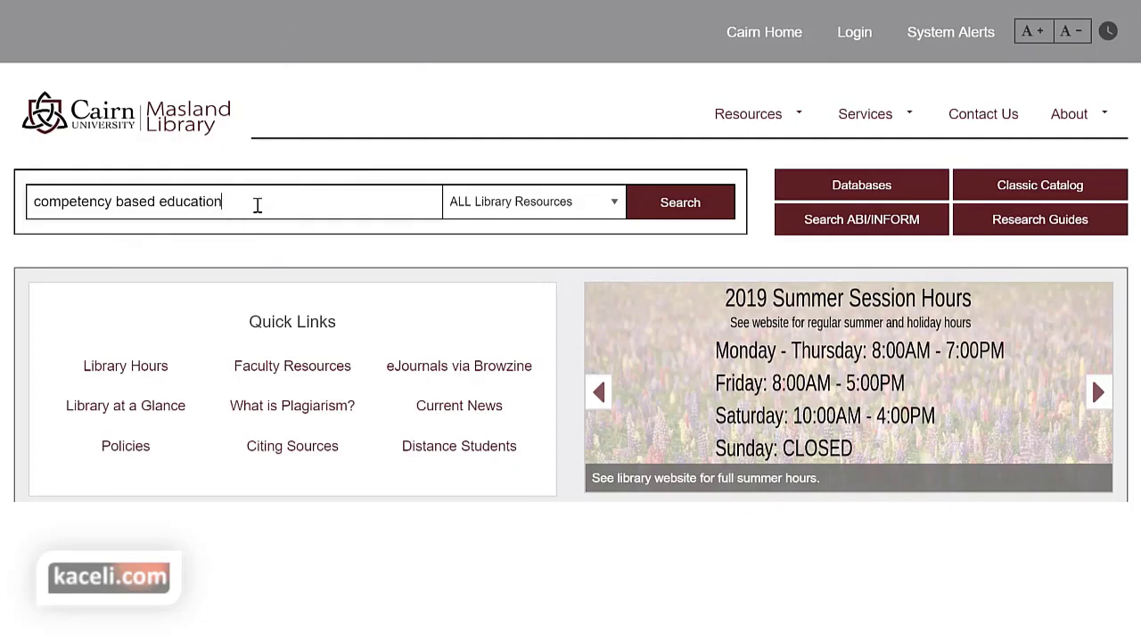
# Step: Search the library for 'competency based education' and open result 4's PDF full text
pyautogui.click(682, 204)
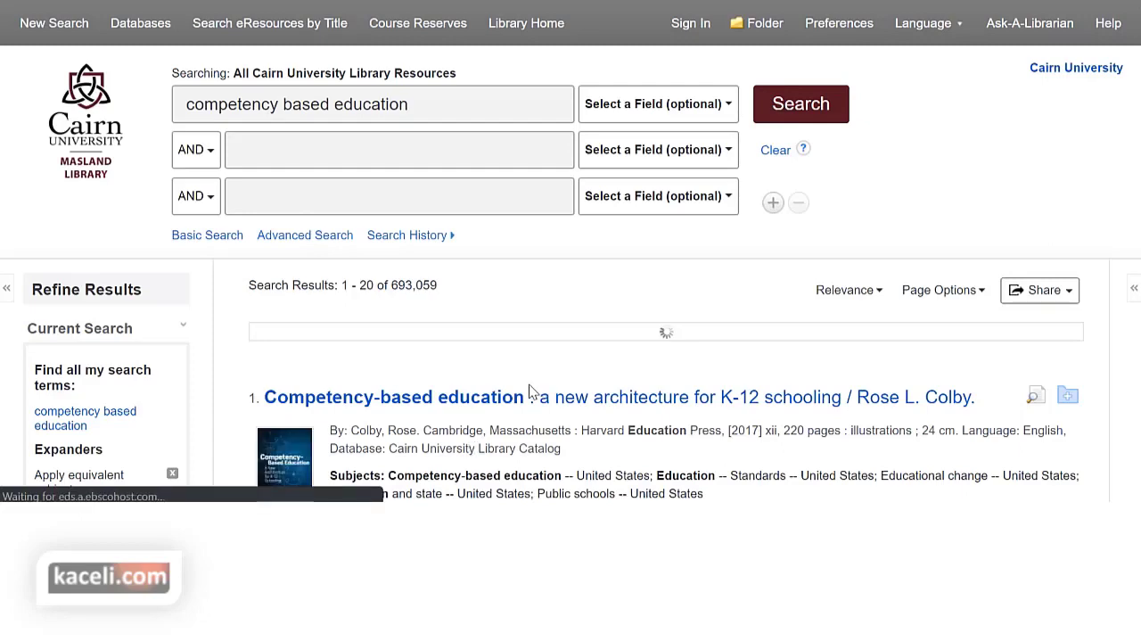
pyautogui.scroll(-10, 600, 407)
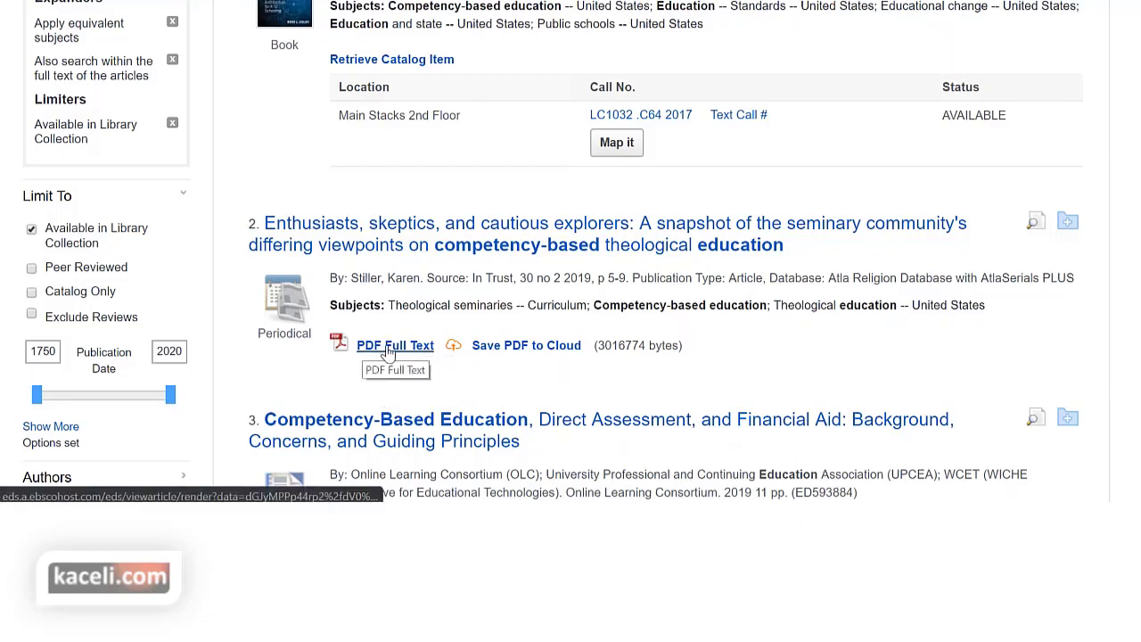
pyautogui.scroll(-1, 485, 304)
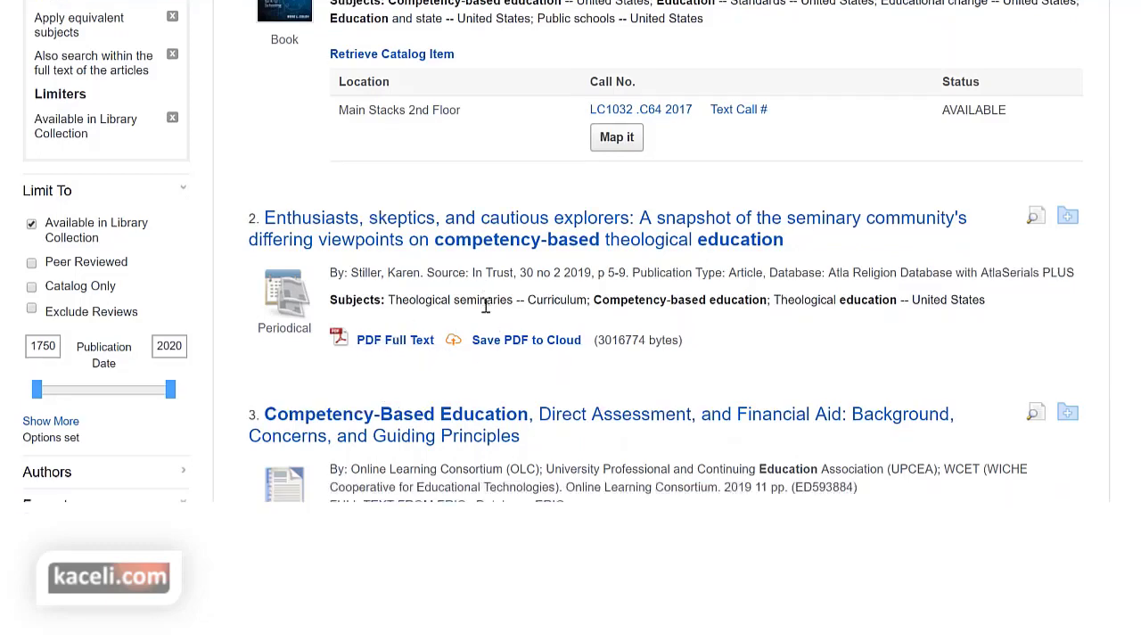
pyautogui.scroll(1, 185, 197)
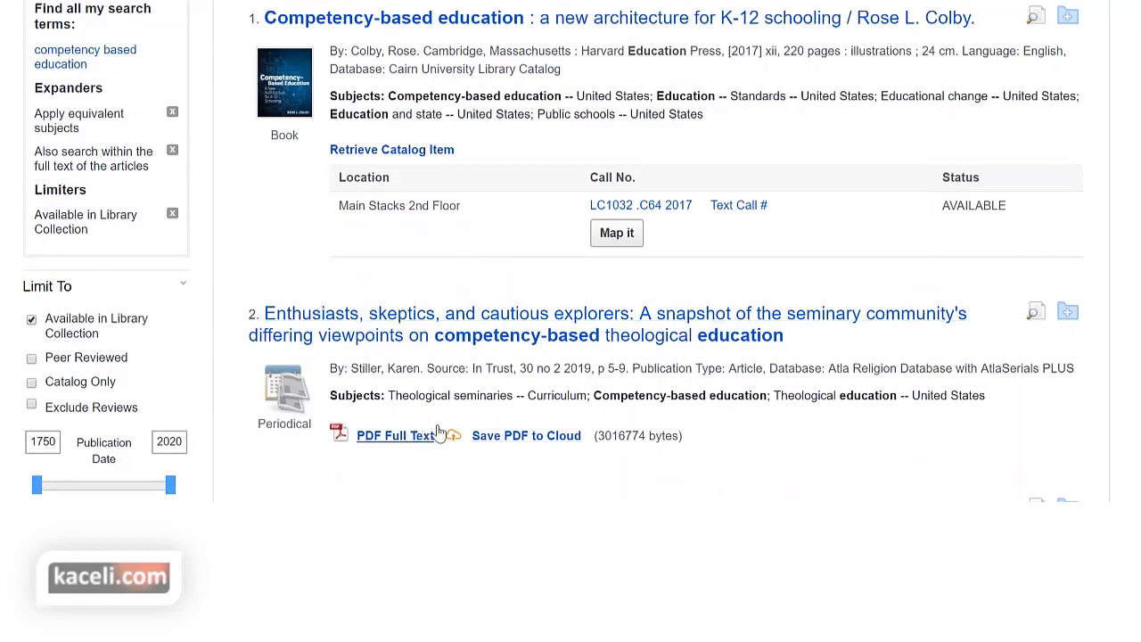
pyautogui.scroll(-5, 499, 410)
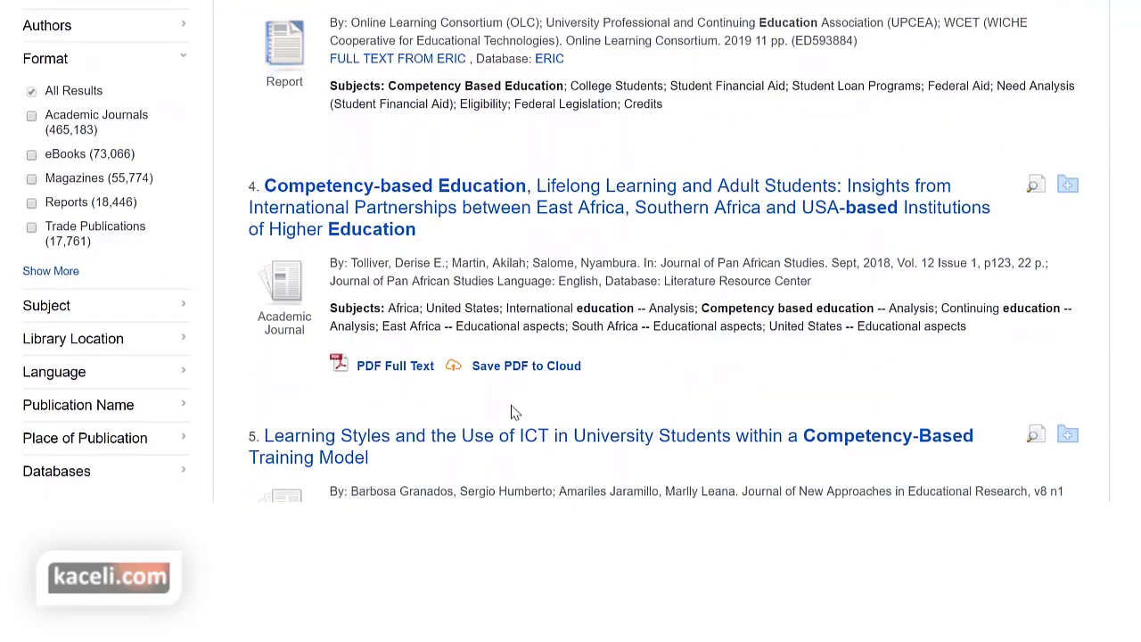
pyautogui.click(389, 373)
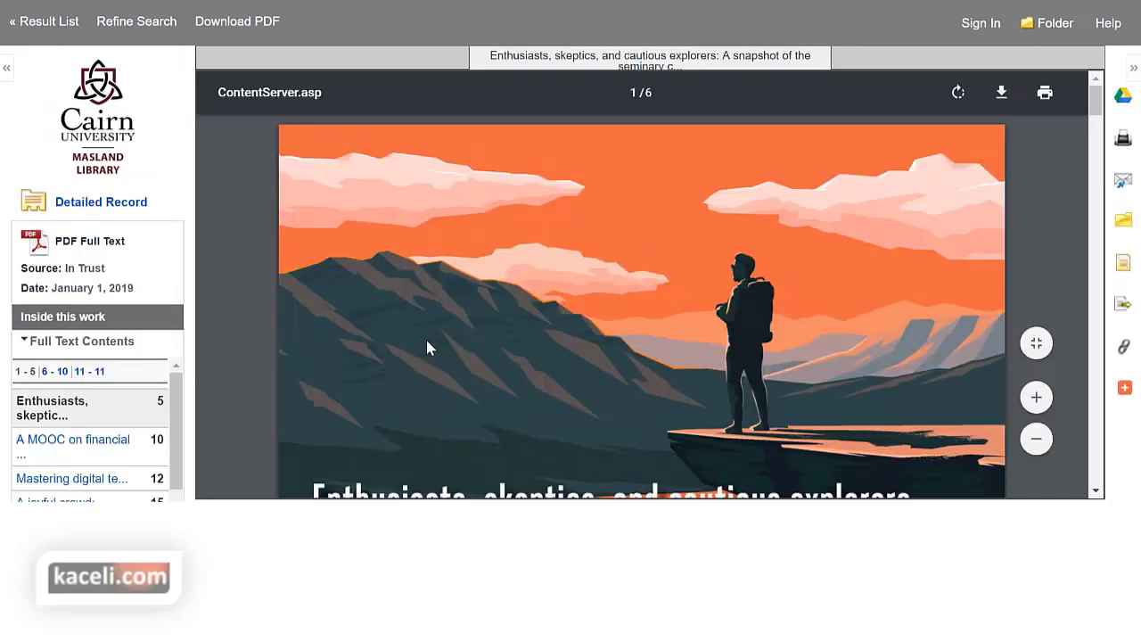
# Step: Show the permalink for 'Enthusiasts, skeptics, and cautious explorers' and copy its address
pyautogui.scroll(-2, 509, 377)
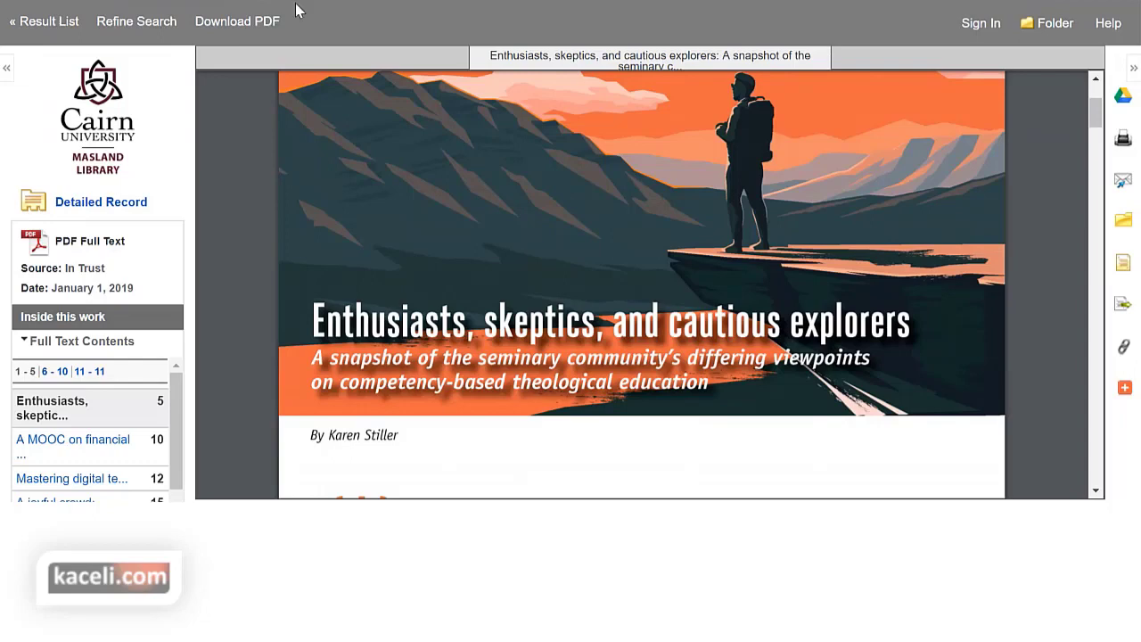
pyautogui.moveTo(1036, 200)
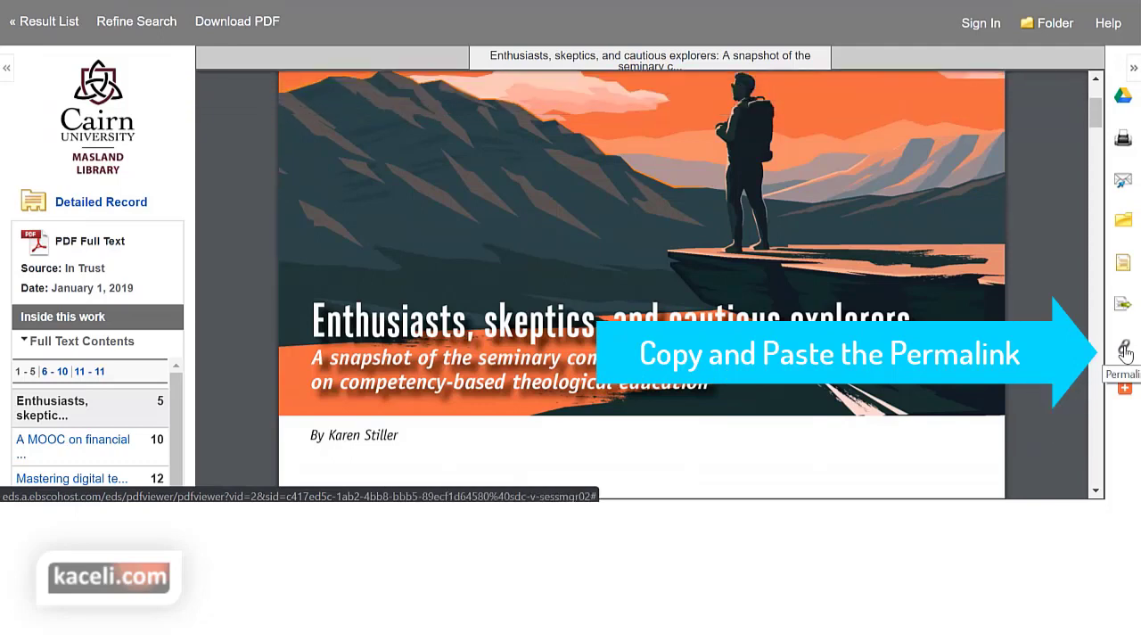
pyautogui.click(1125, 354)
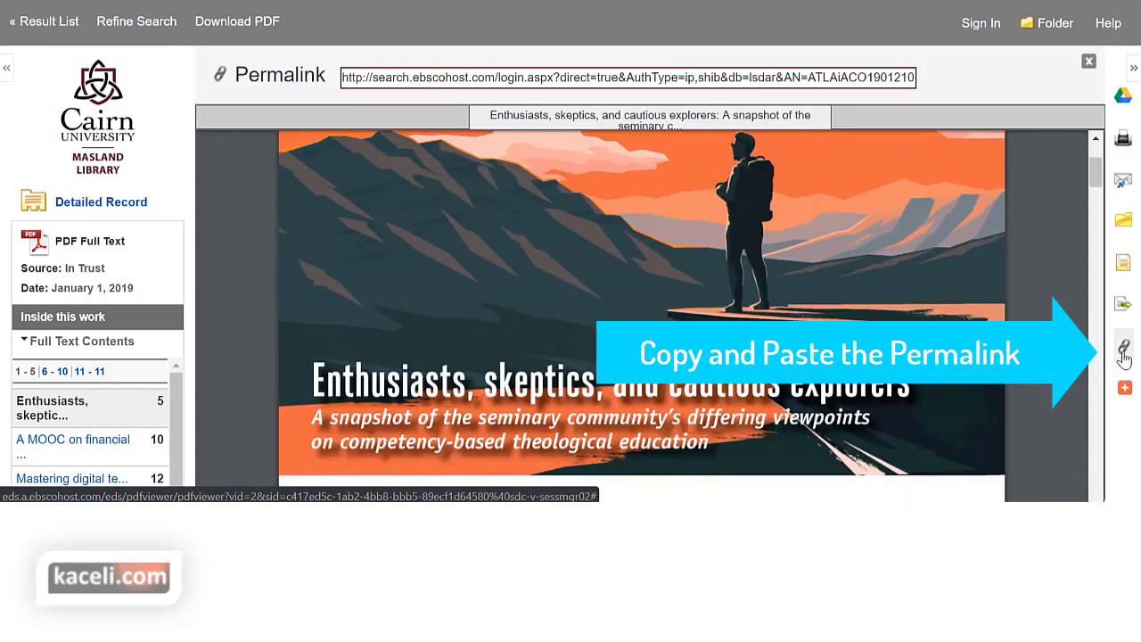
pyautogui.click(344, 79)
pyautogui.rightClick(373, 79)
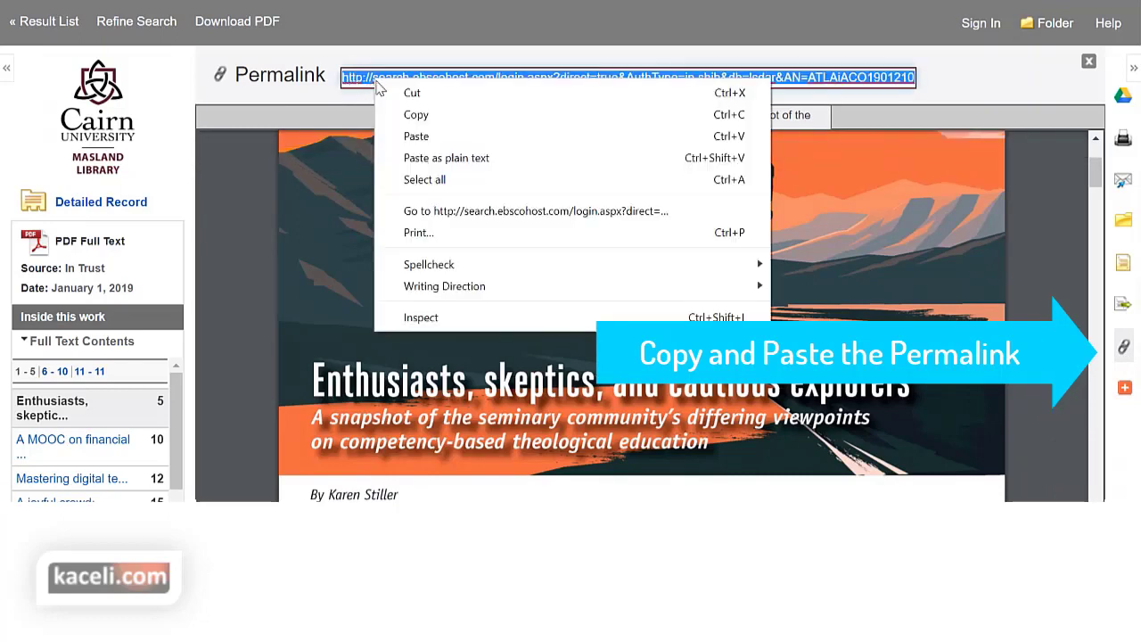
pyautogui.click(416, 115)
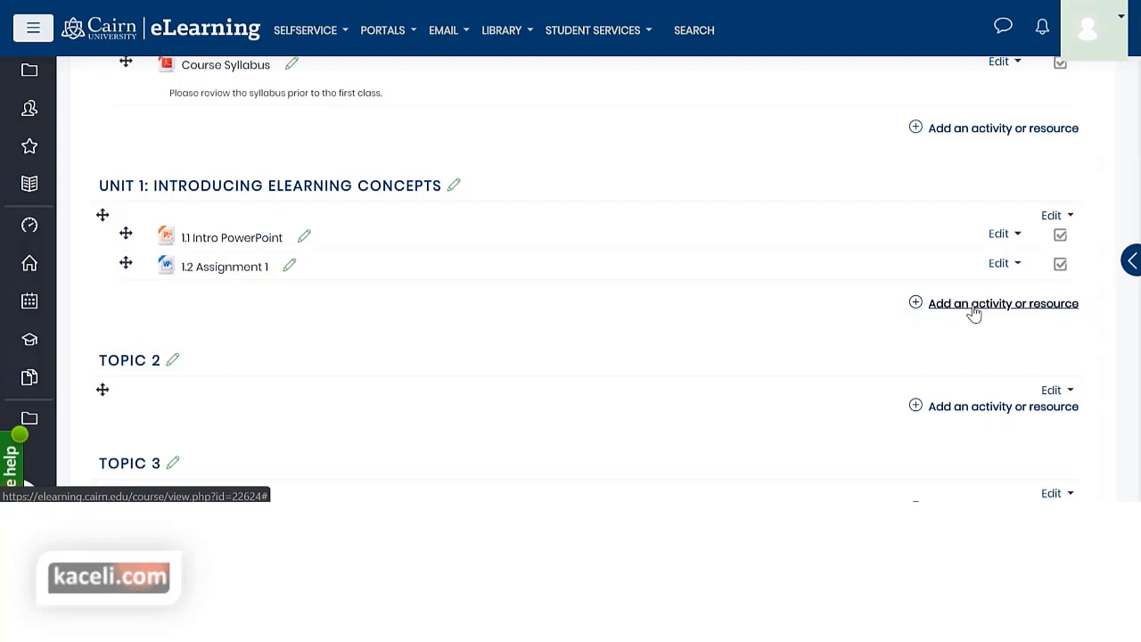
# Step: Start a new URL resource in Unit 1 from the activity chooser
pyautogui.click(973, 307)
pyautogui.moveTo(545, 252); pyautogui.dragTo(545, 465)
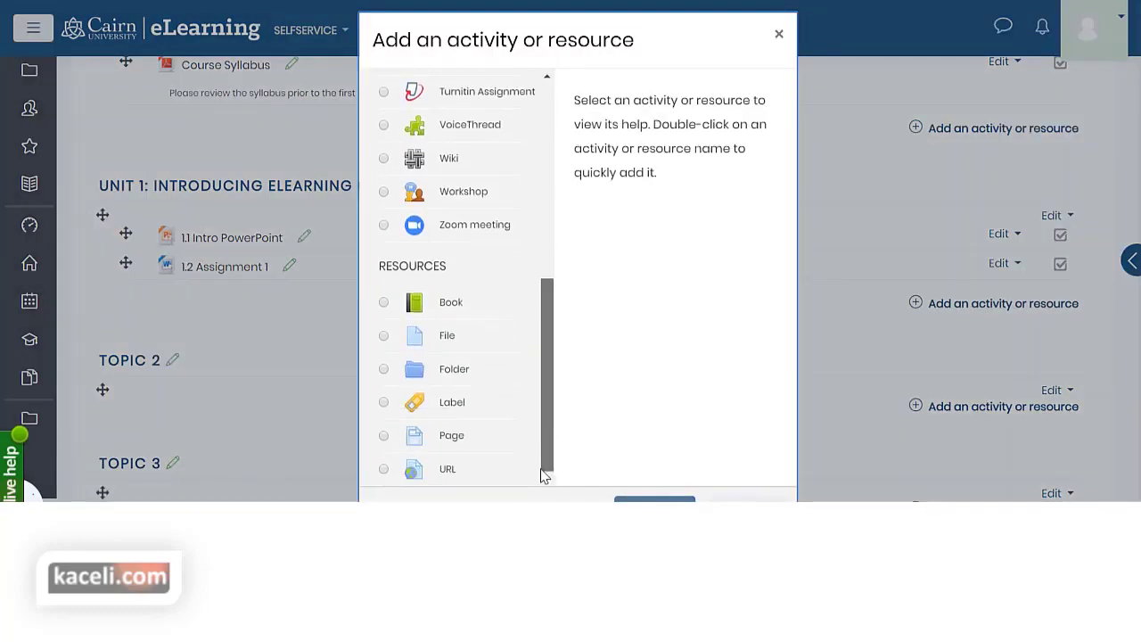
pyautogui.click(424, 476)
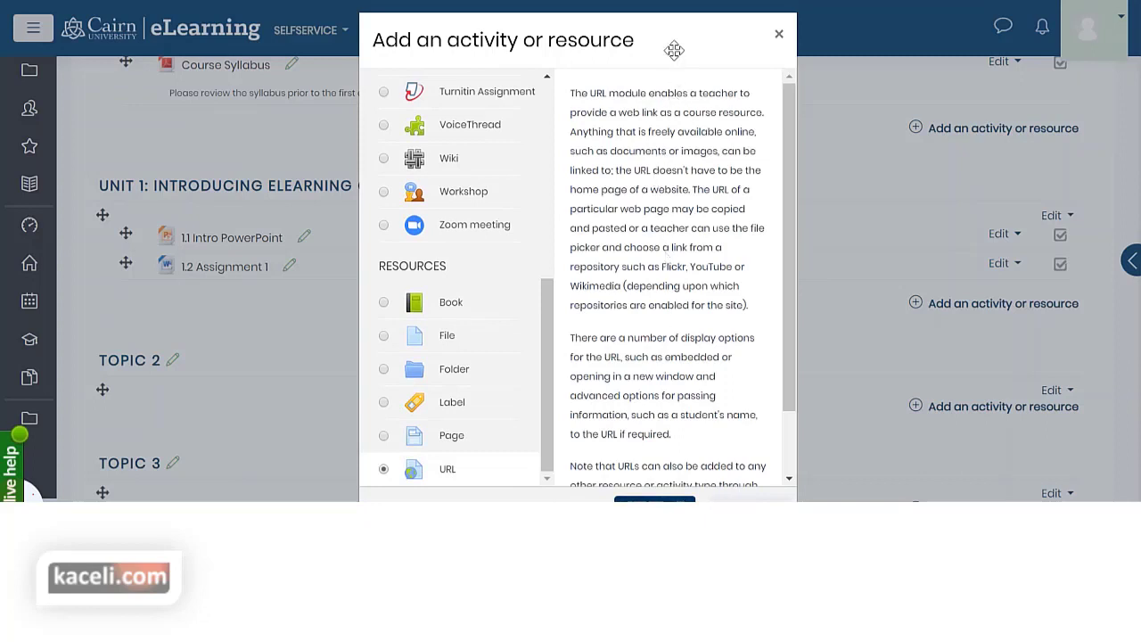
pyautogui.moveTo(674, 50); pyautogui.dragTo(676, 24)
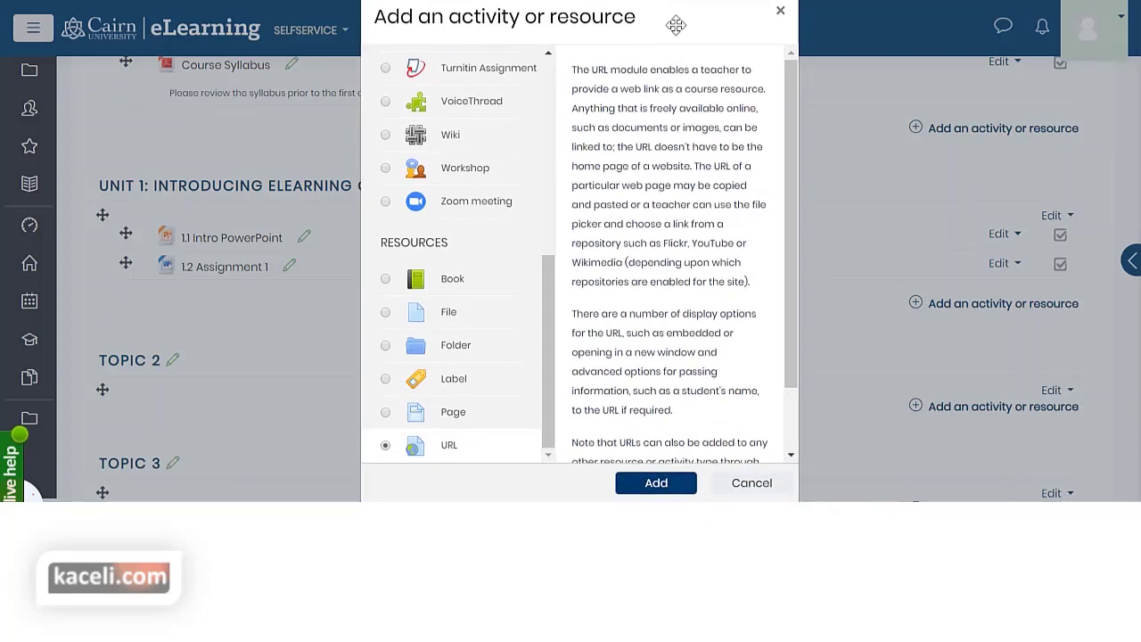
pyautogui.click(664, 482)
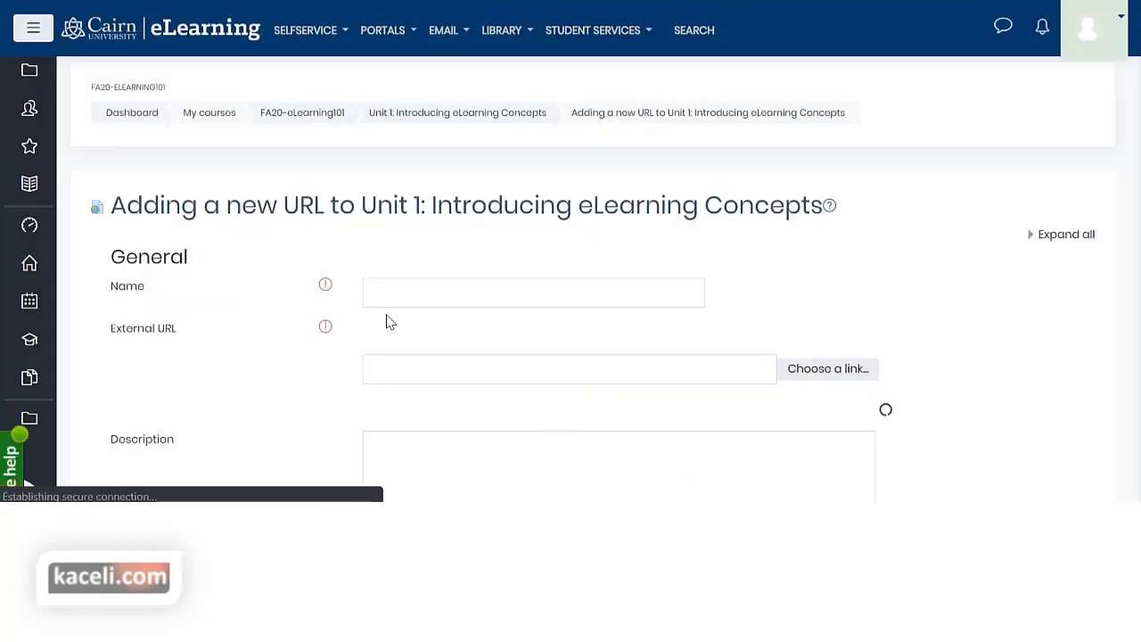
# Step: Name it 'Link to Competency Based Education Article', paste the permalink as External URL, and save
pyautogui.click(394, 295)
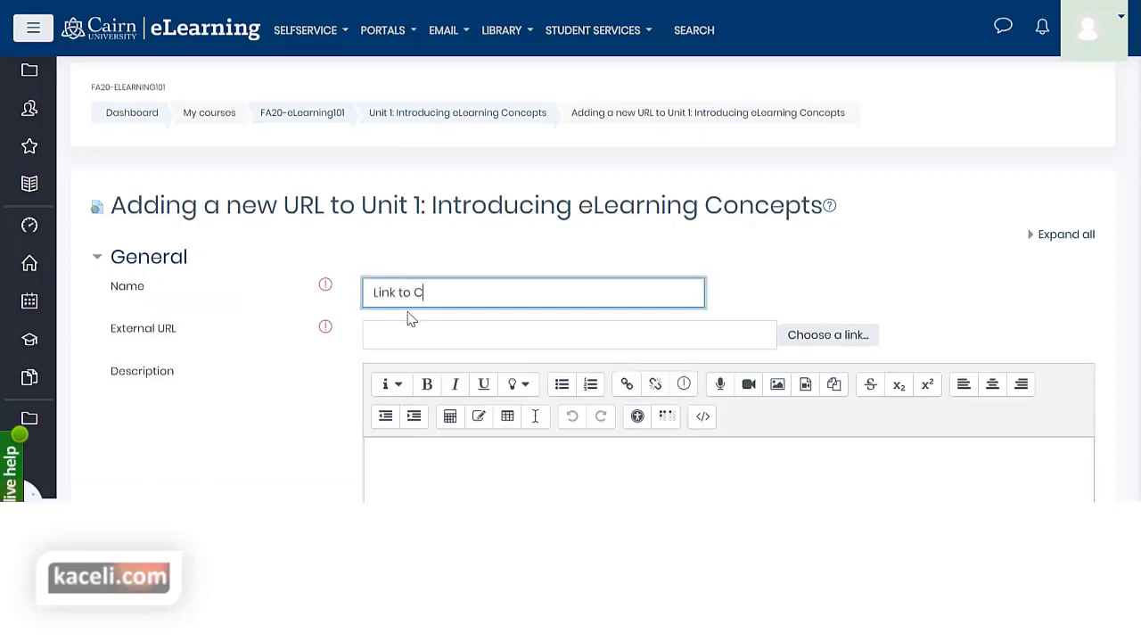
pyautogui.write('Link to Compe')
pyautogui.write('tency Bo')
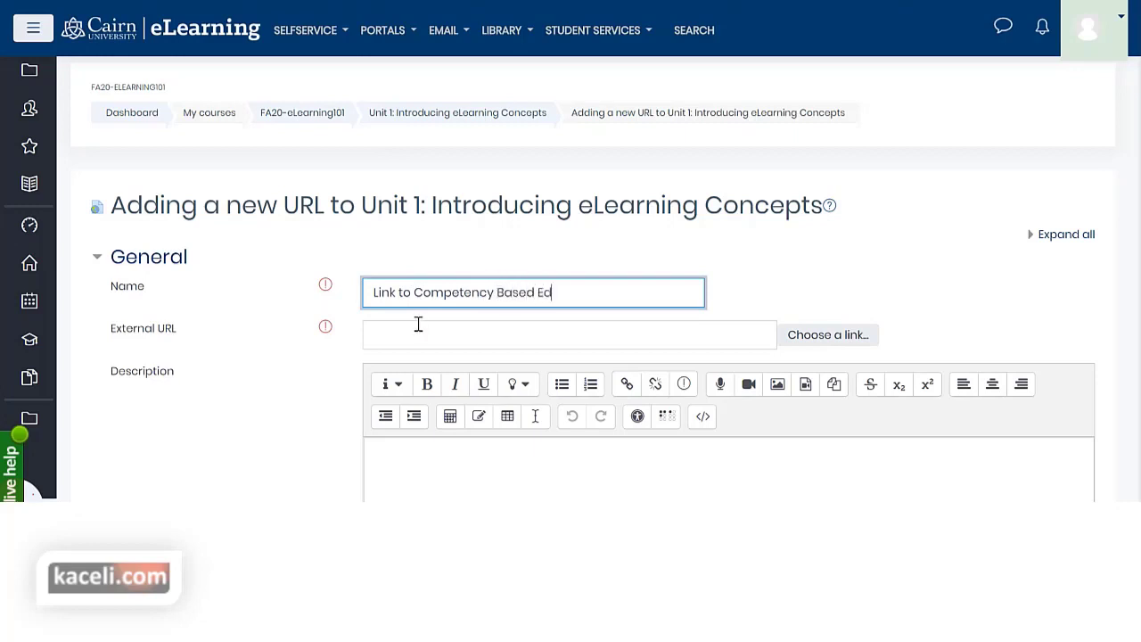
pyautogui.write('ucatino')
pyautogui.press('BackSpace')
pyautogui.press('BackSpace')
pyautogui.press('BackSpace')
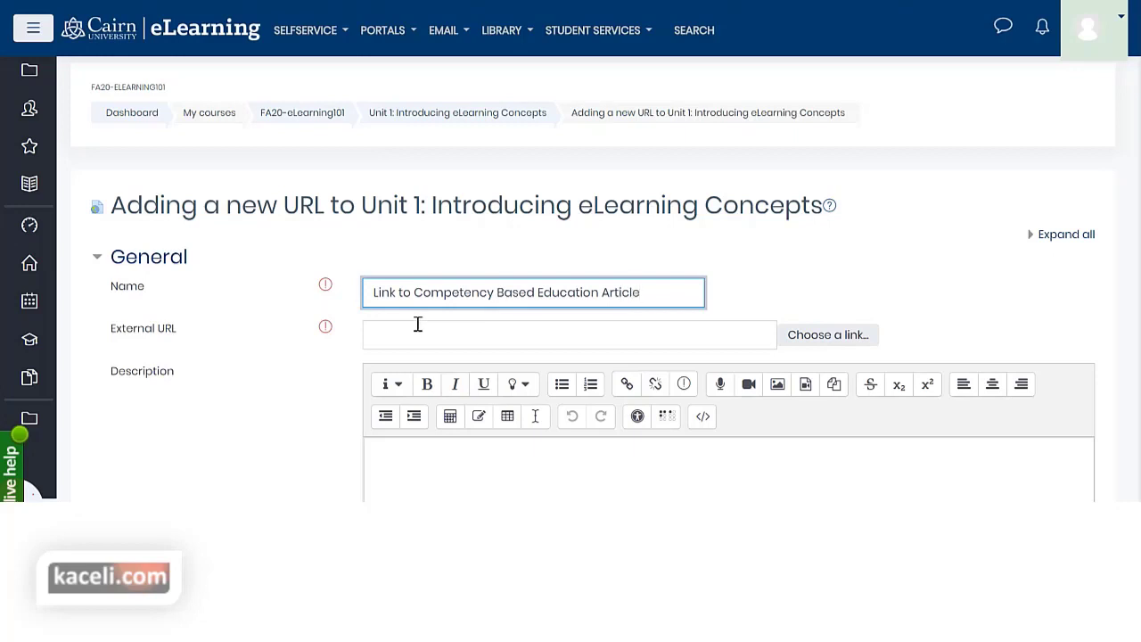
pyautogui.click(402, 336)
pyautogui.scroll(-1, 446, 335)
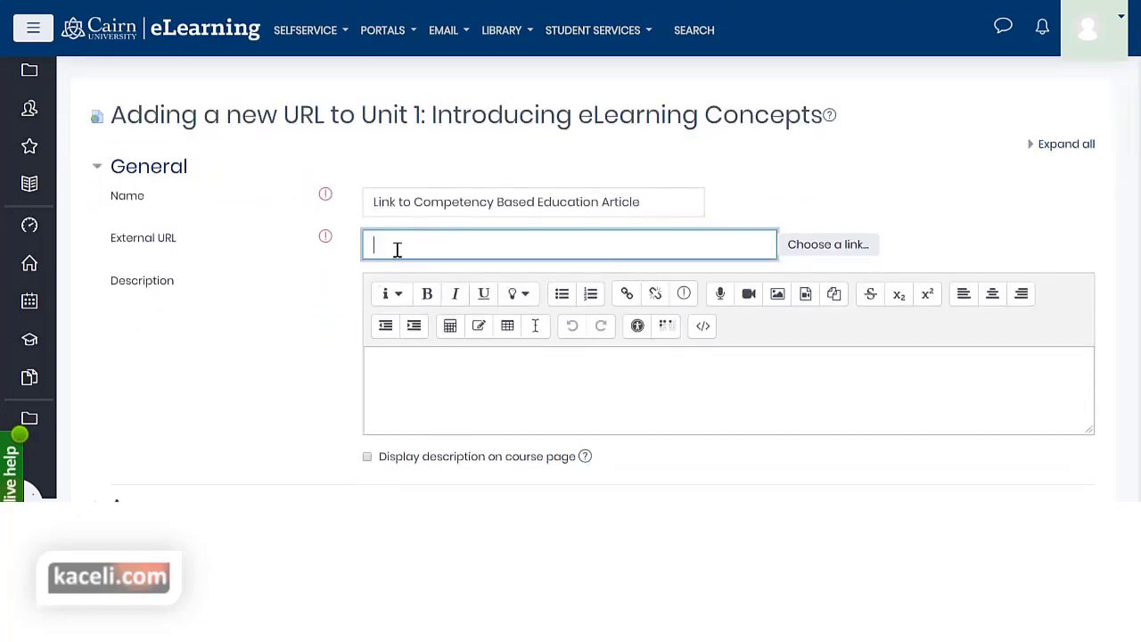
pyautogui.hotkey('ctrl', 'v')
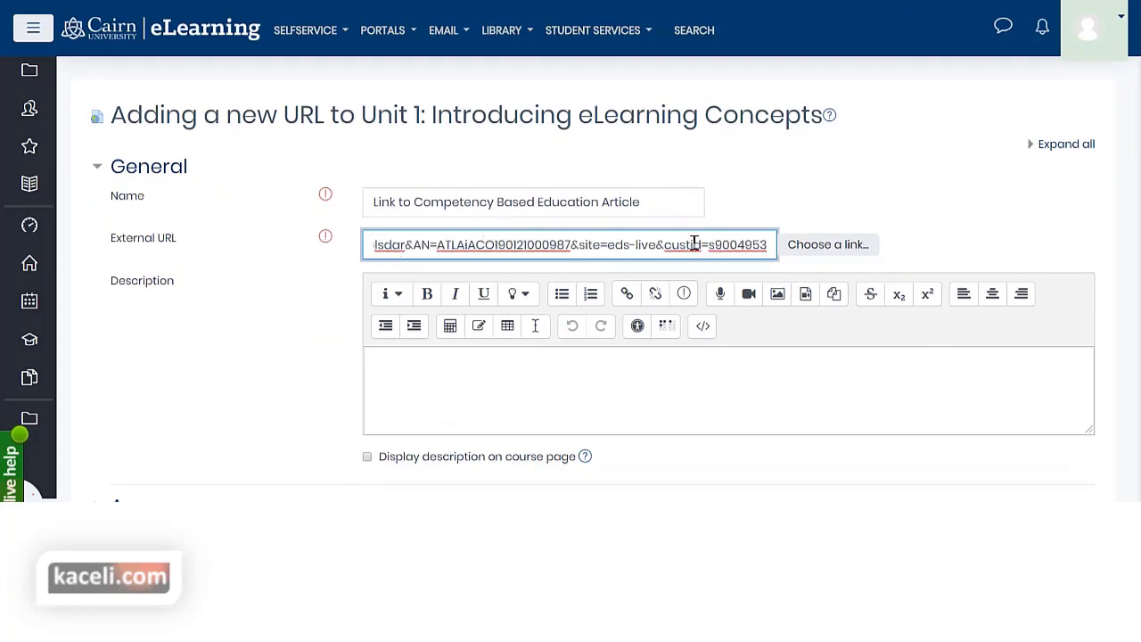
pyautogui.scroll(-1, 258, 343)
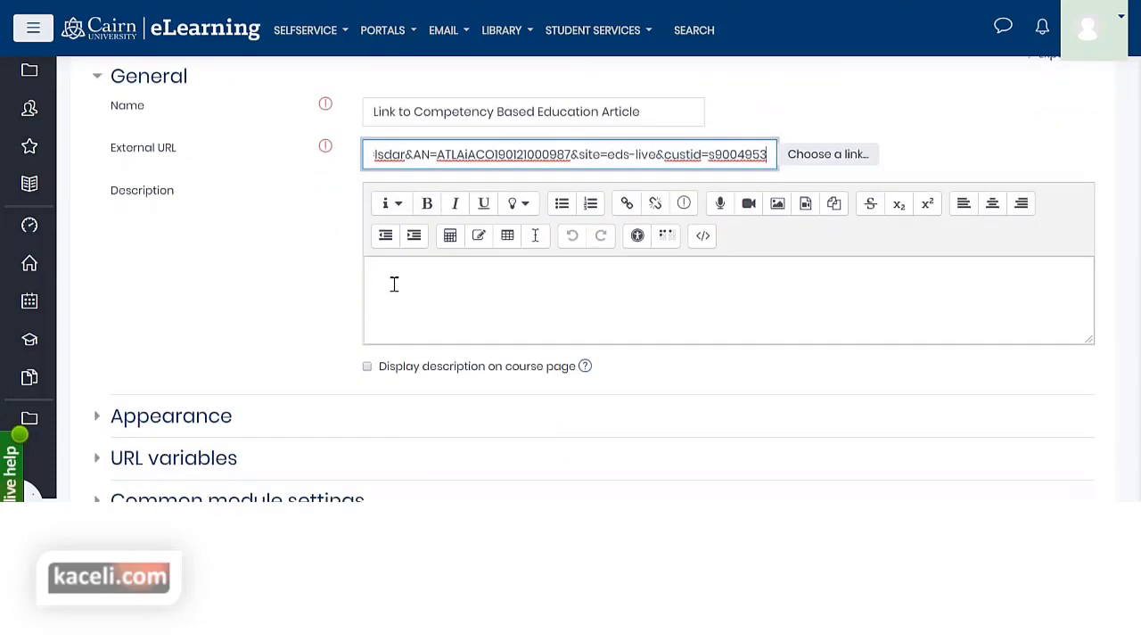
pyautogui.scroll(-4, 412, 326)
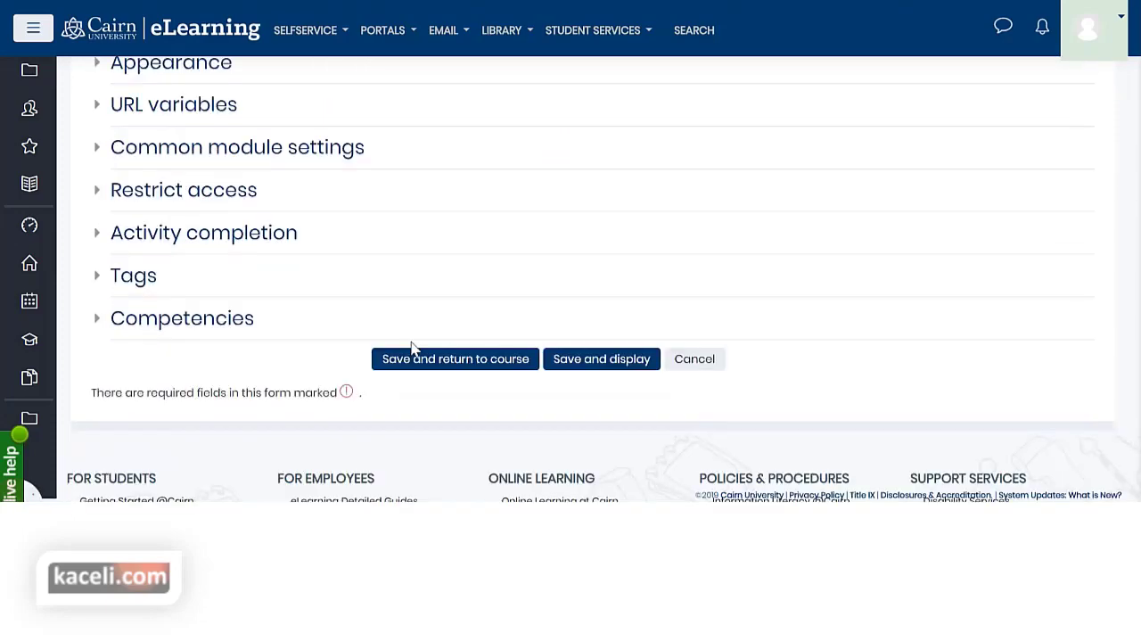
pyautogui.click(435, 359)
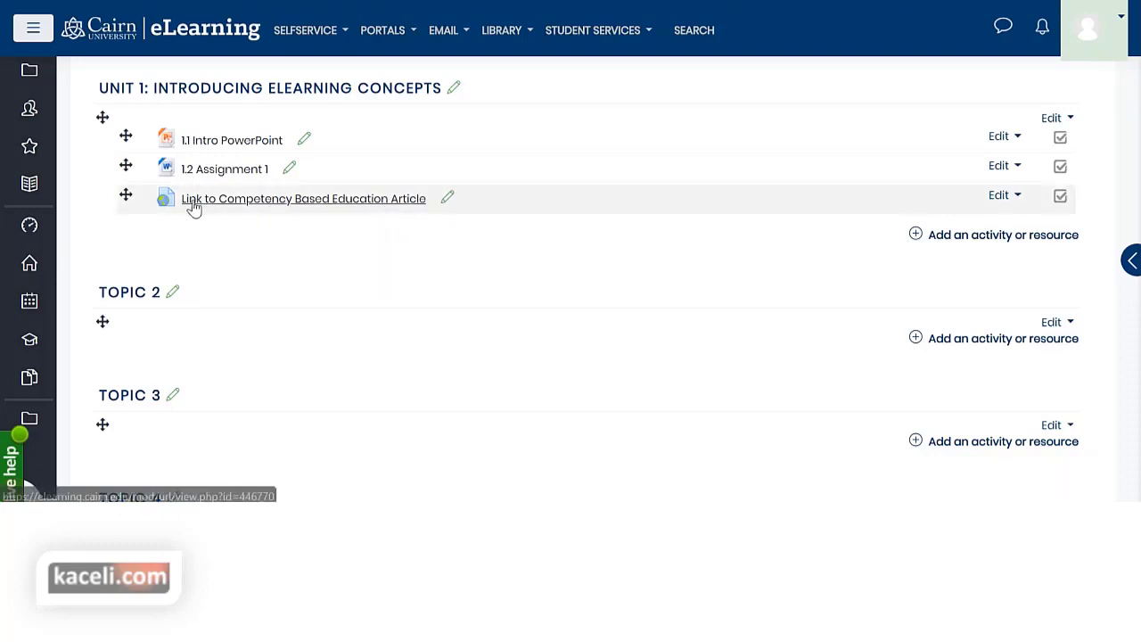
pyautogui.click(445, 199)
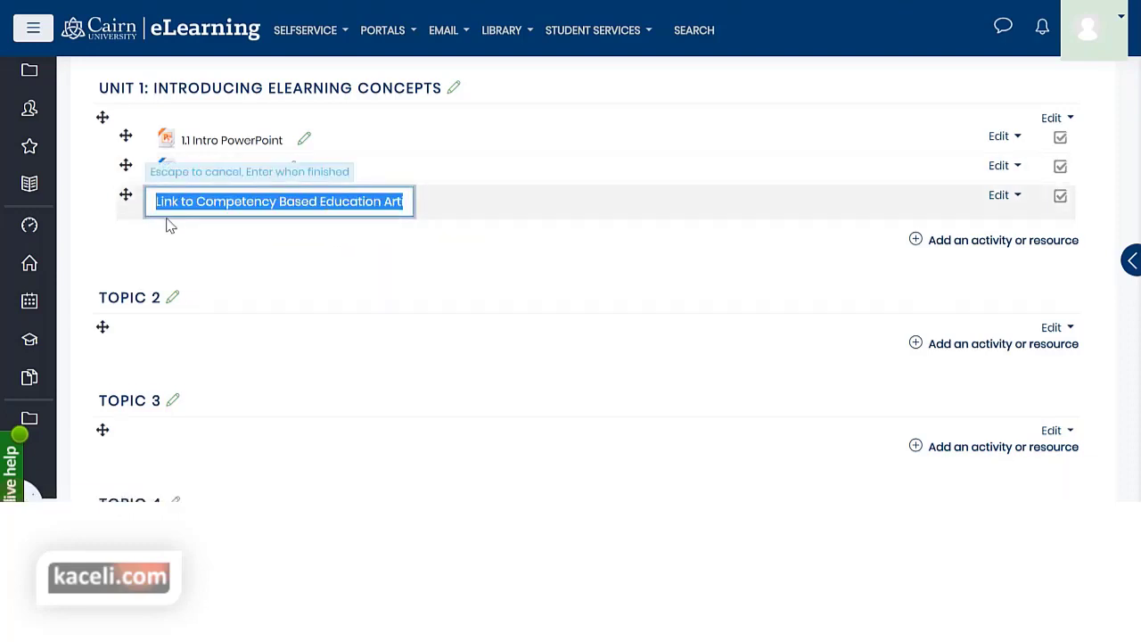
pyautogui.click(156, 201)
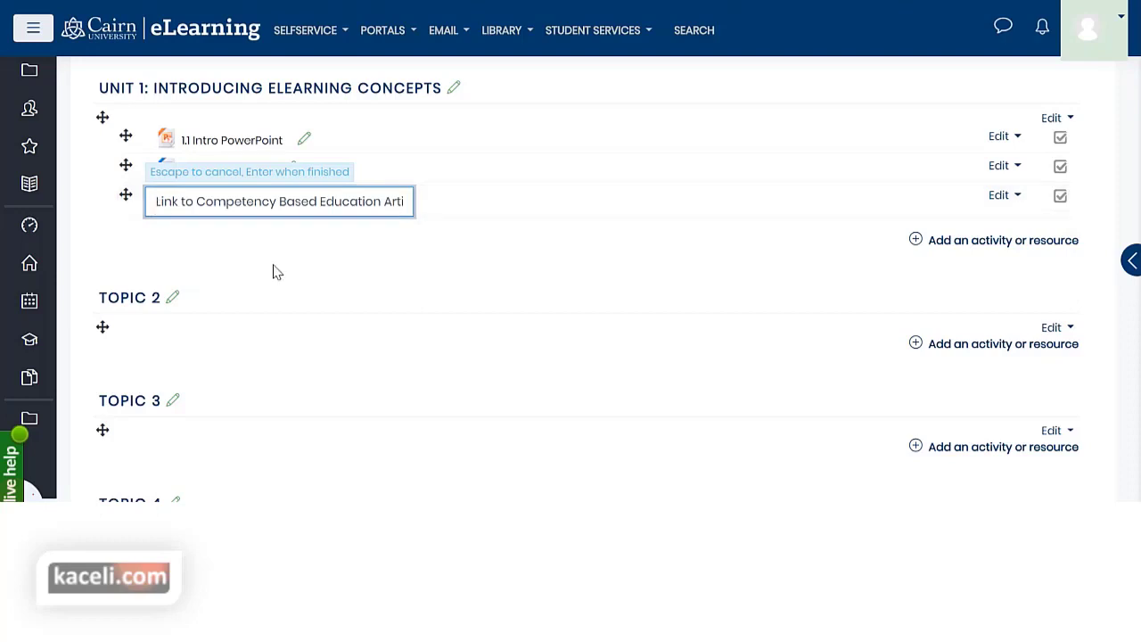
pyautogui.write('1.3')
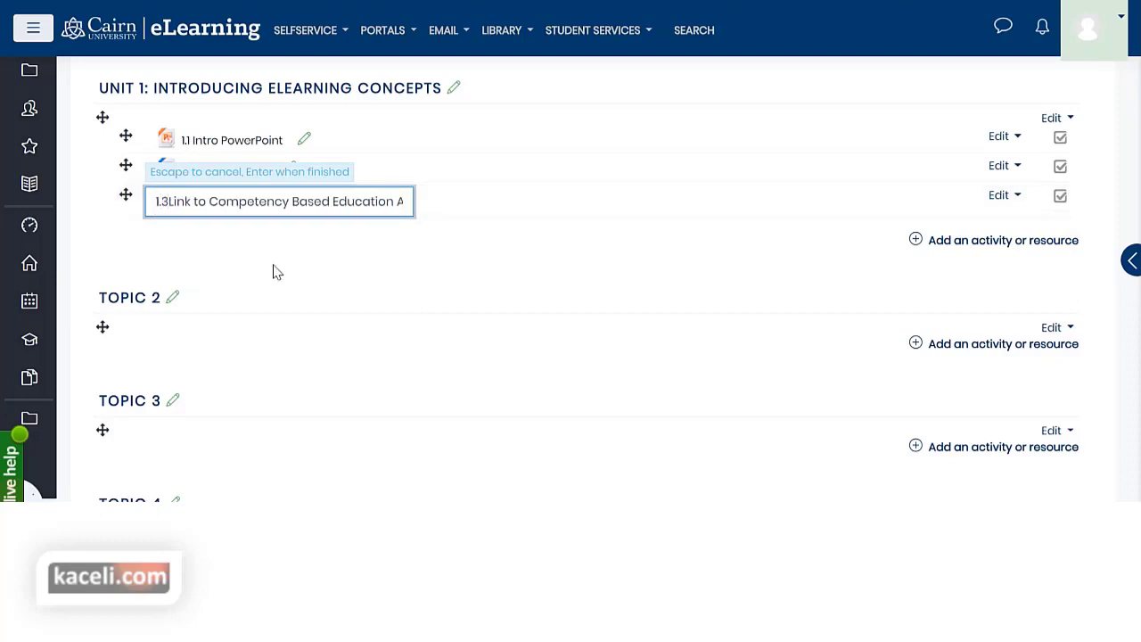
pyautogui.press('Return')
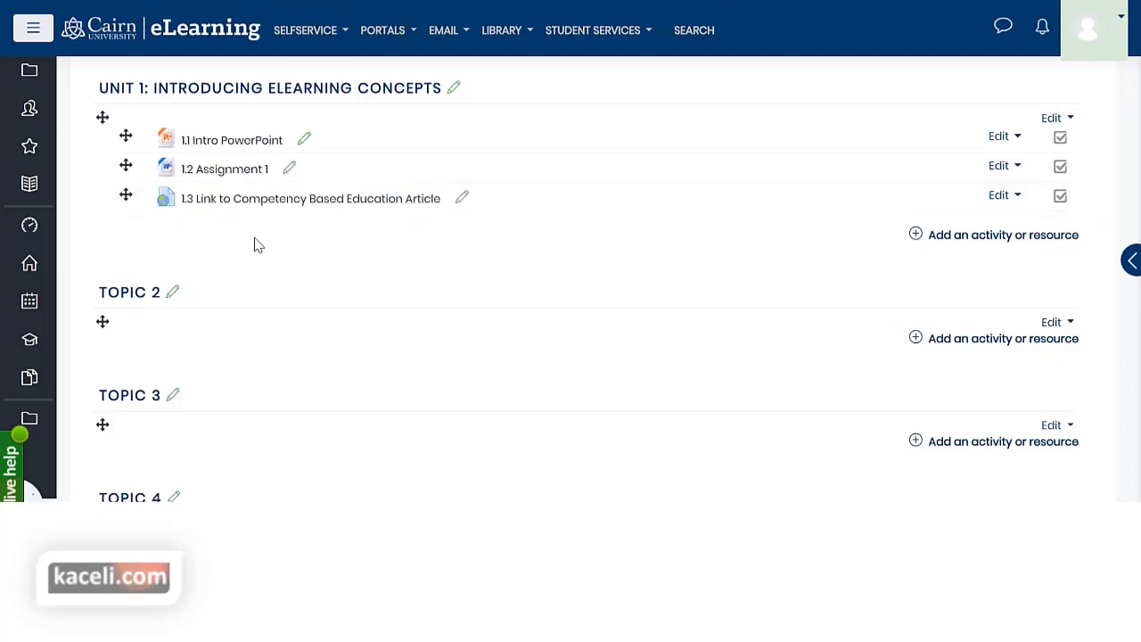
pyautogui.click(331, 207)
pyautogui.scroll(-2, 520, 262)
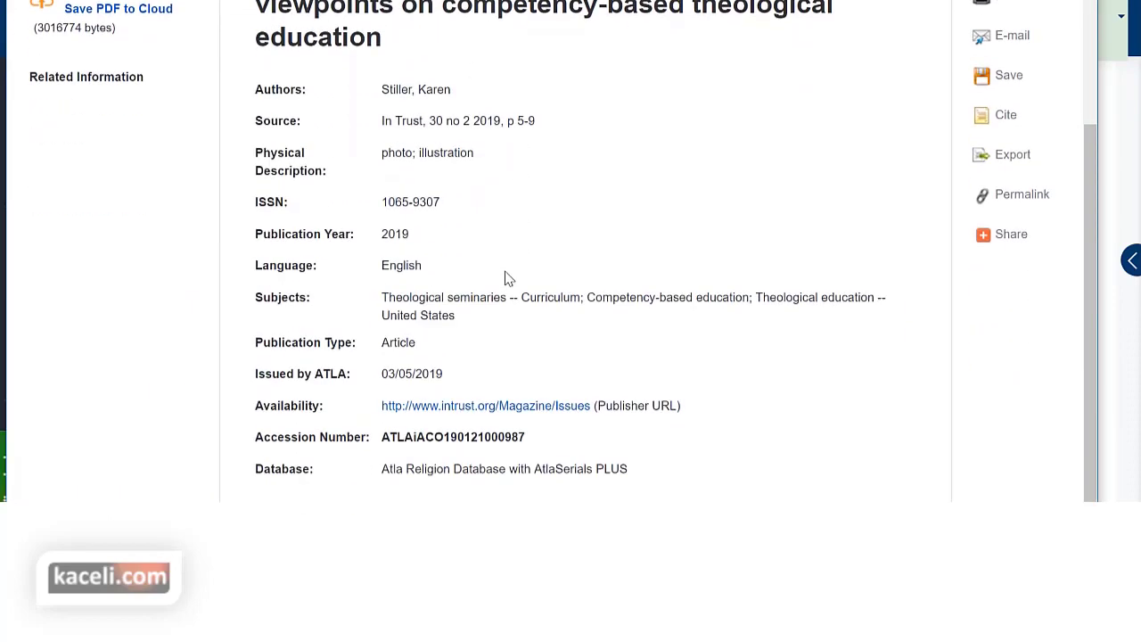
pyautogui.scroll(-1, 506, 278)
pyautogui.scroll(3, 476, 285)
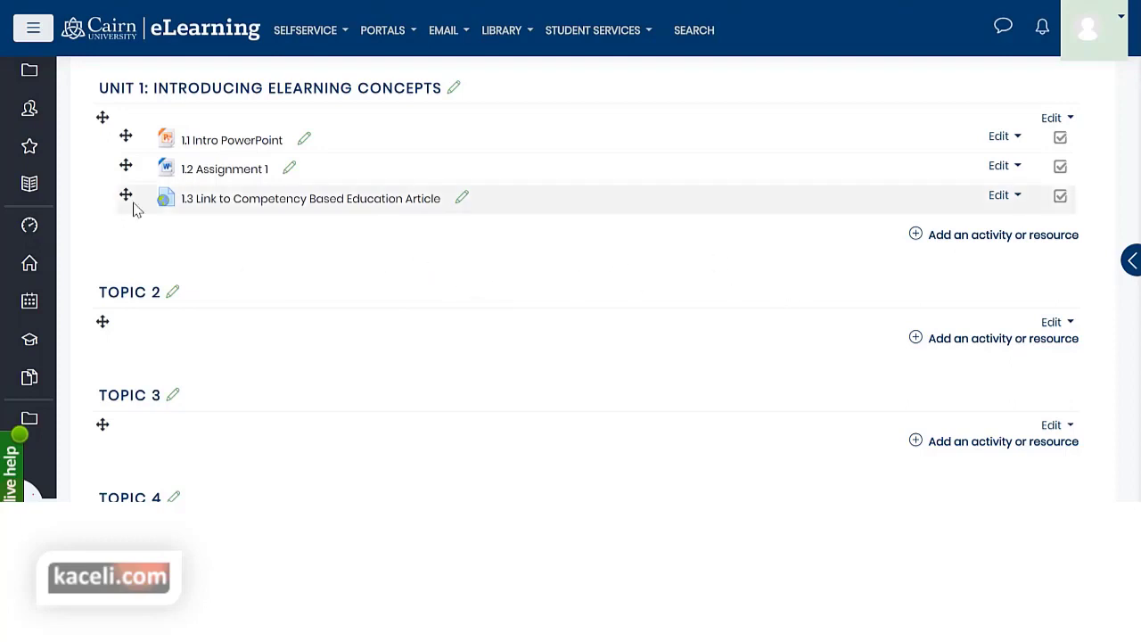
# Step: Choose to add a Page resource to Unit 1
pyautogui.click(956, 237)
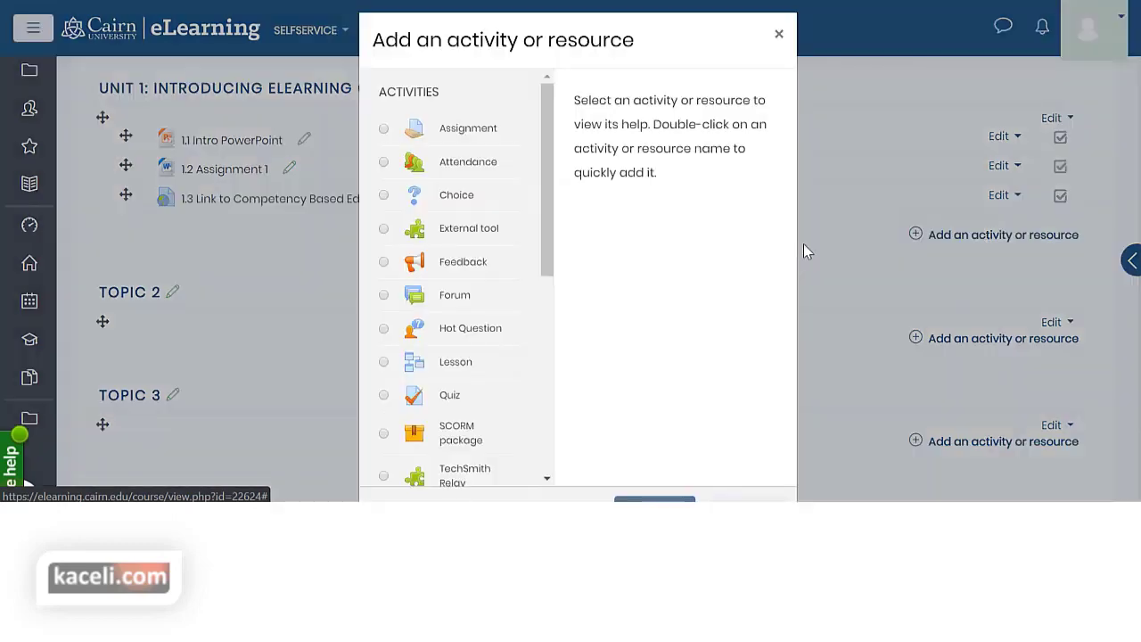
pyautogui.moveTo(540, 257); pyautogui.dragTo(540, 478)
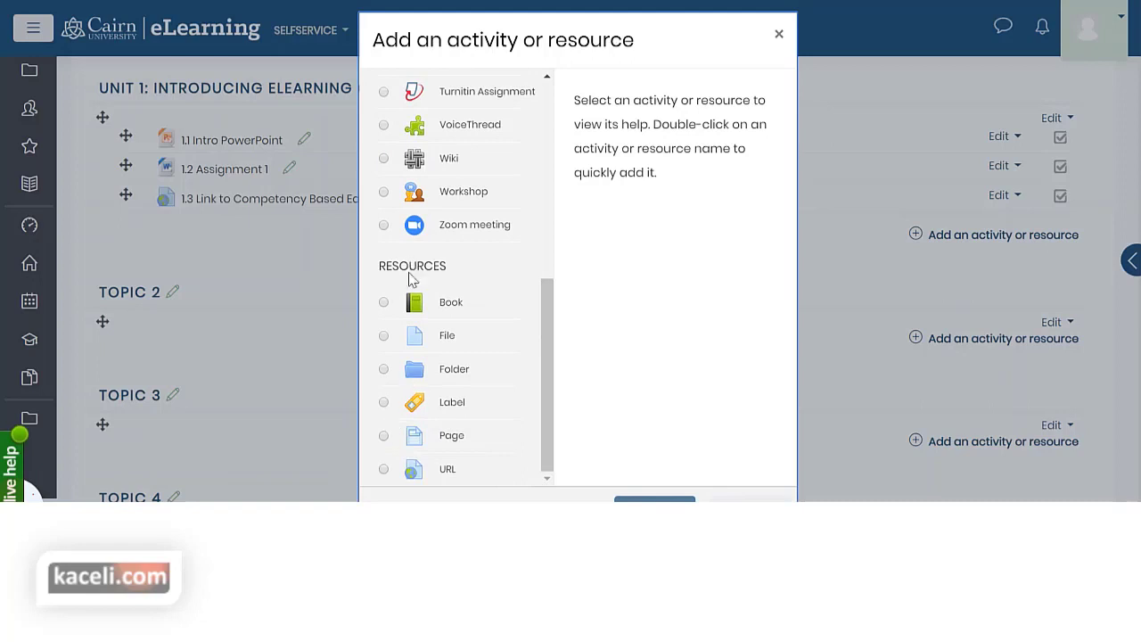
pyautogui.click(384, 437)
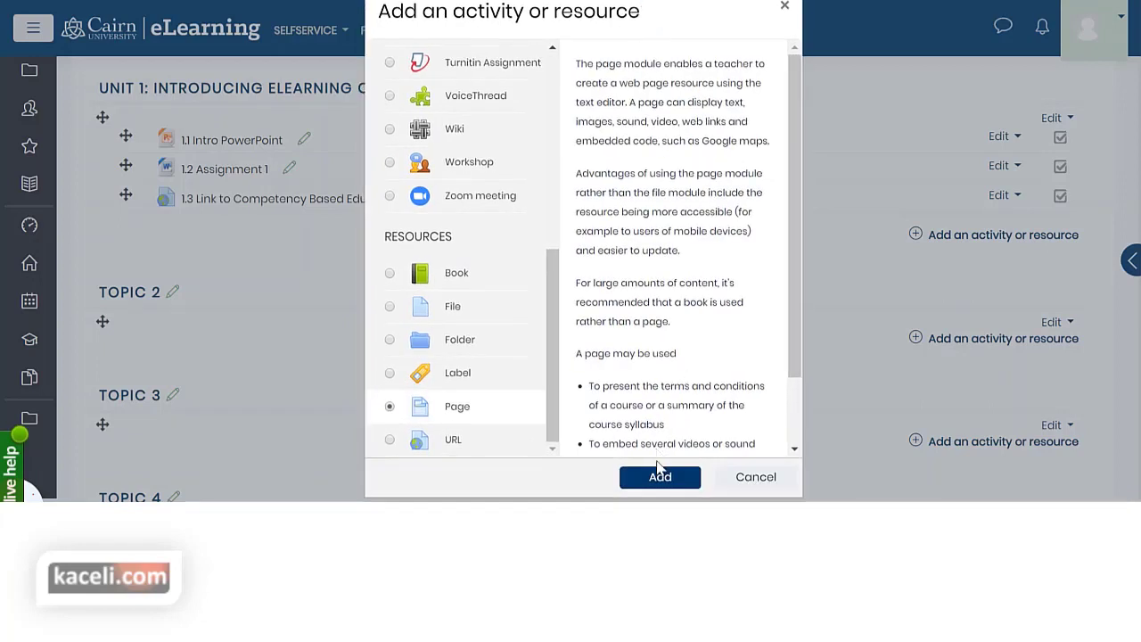
pyautogui.click(661, 476)
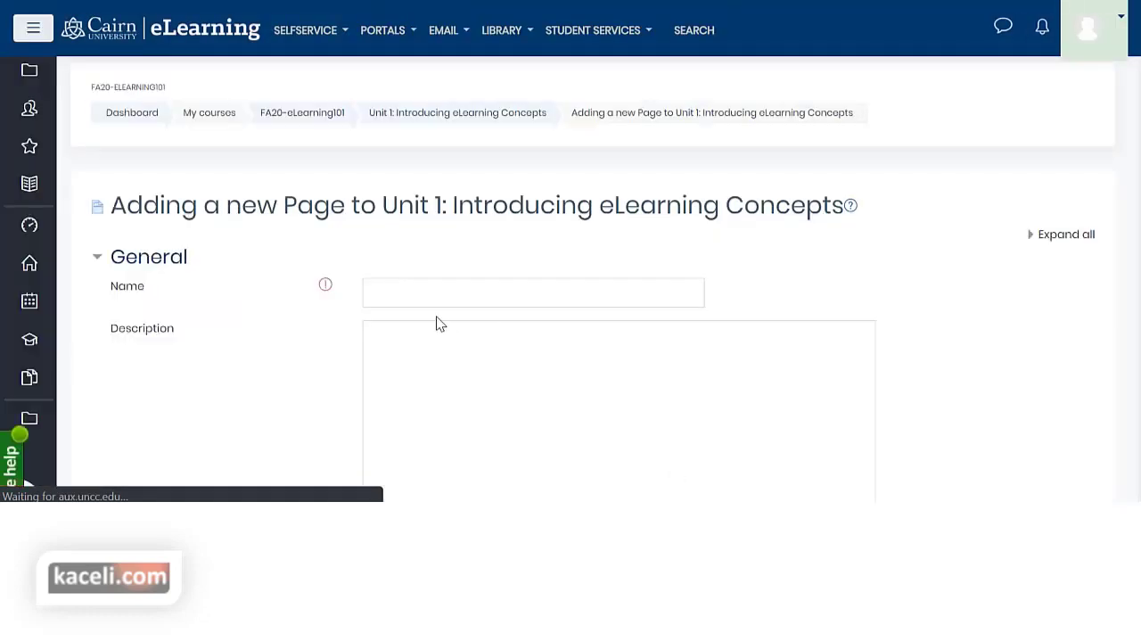
# Step: Name the page 'Using Web Pages and Embedded Videos' and place the caret in Page content
pyautogui.click(385, 300)
pyautogui.scroll(-1, 339, 308)
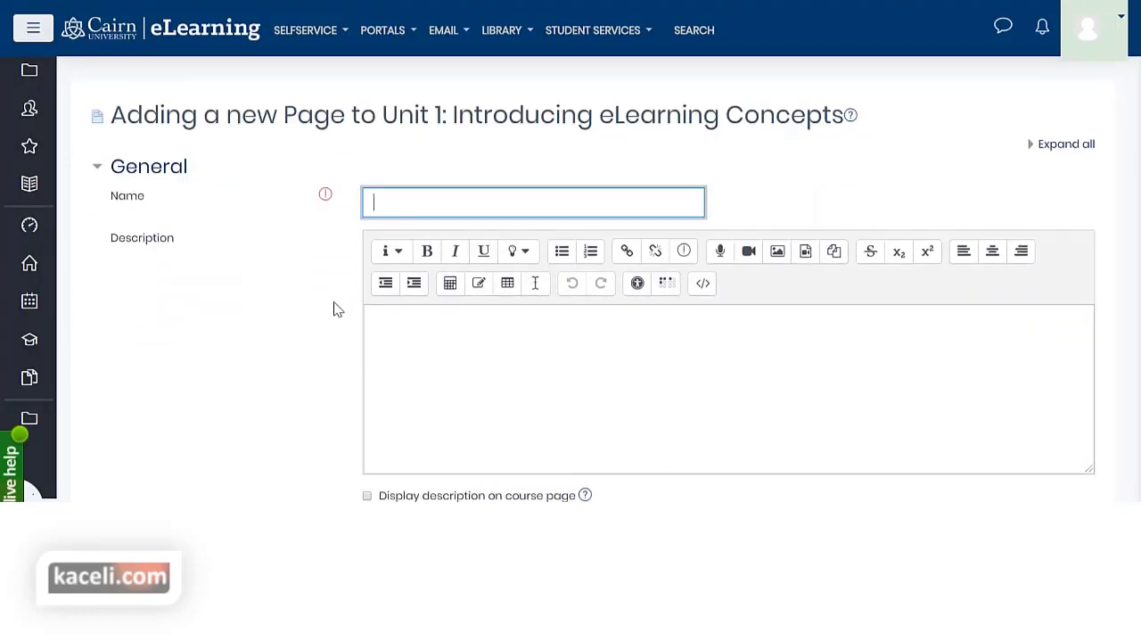
pyautogui.write('Using Web ')
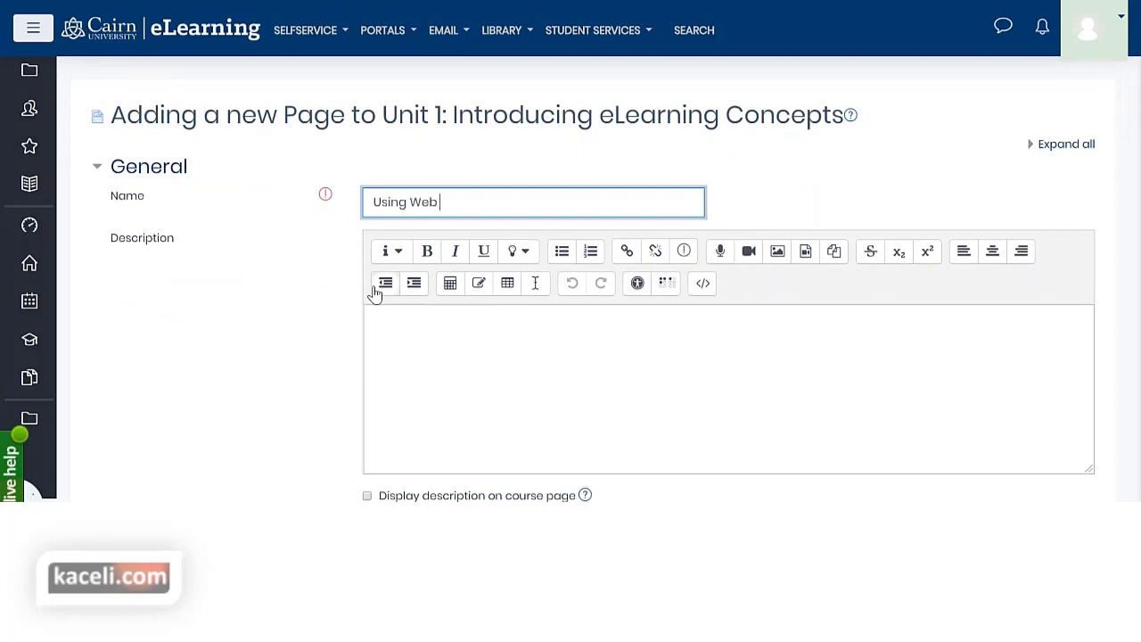
pyautogui.write('Pages and Embedded Vid')
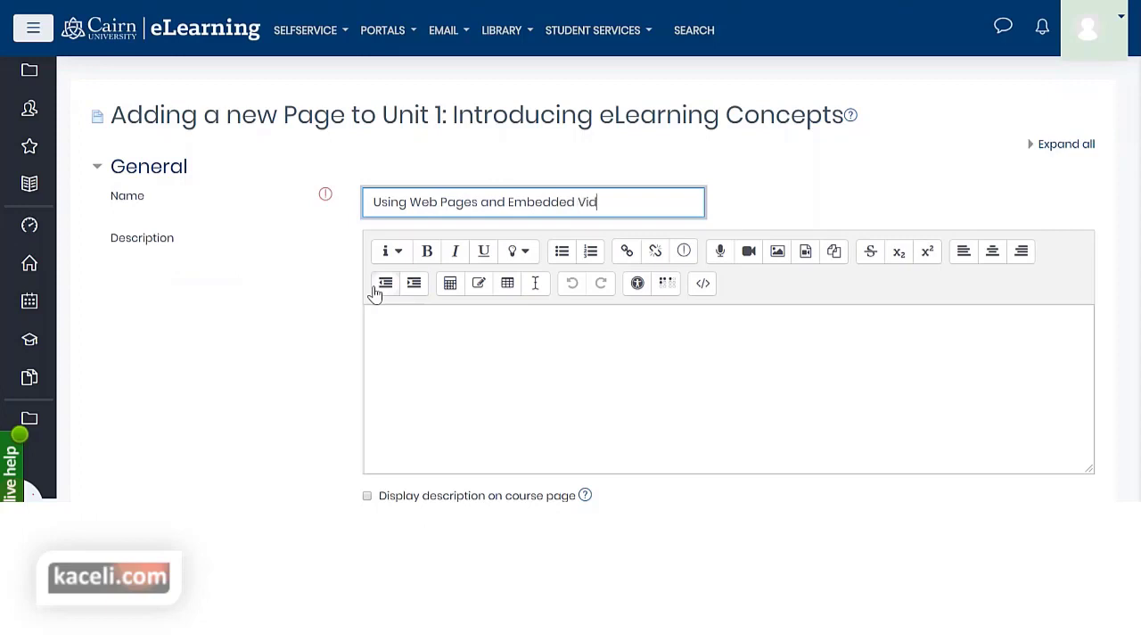
pyautogui.write('eos')
pyautogui.click(446, 356)
pyautogui.scroll(-2, 474, 369)
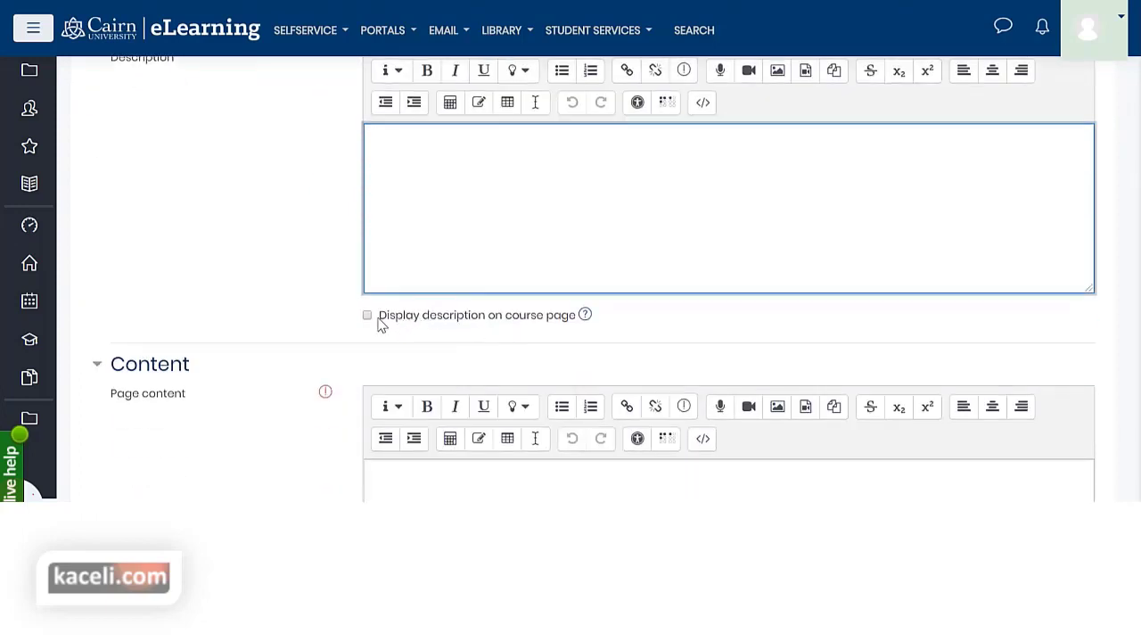
pyautogui.scroll(-1, 481, 357)
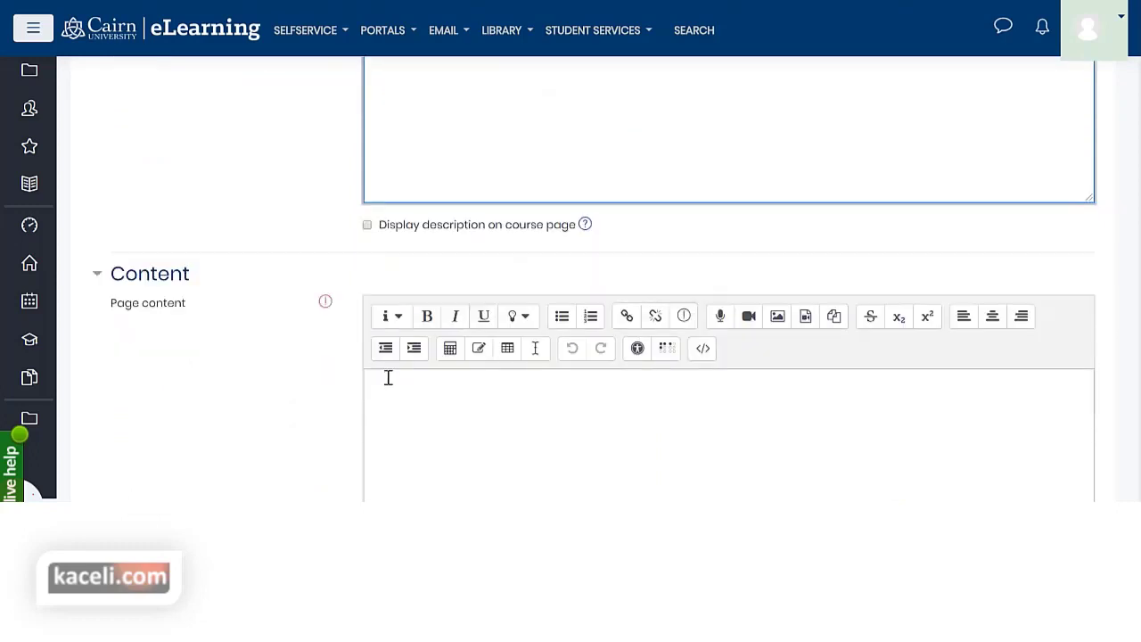
pyautogui.scroll(-1, 421, 393)
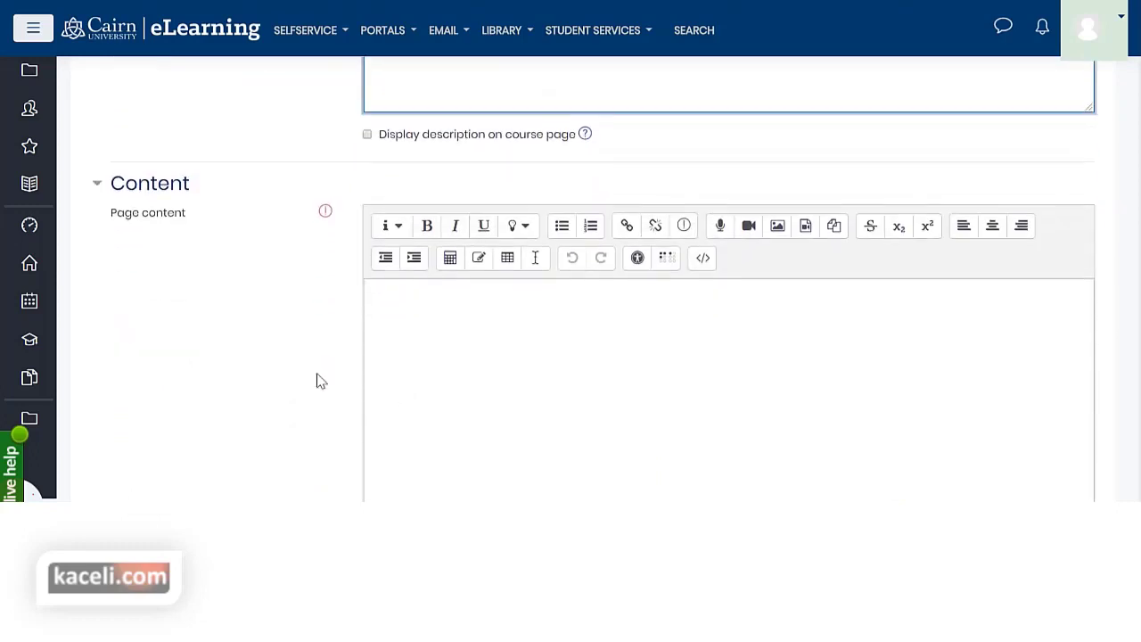
pyautogui.click(450, 323)
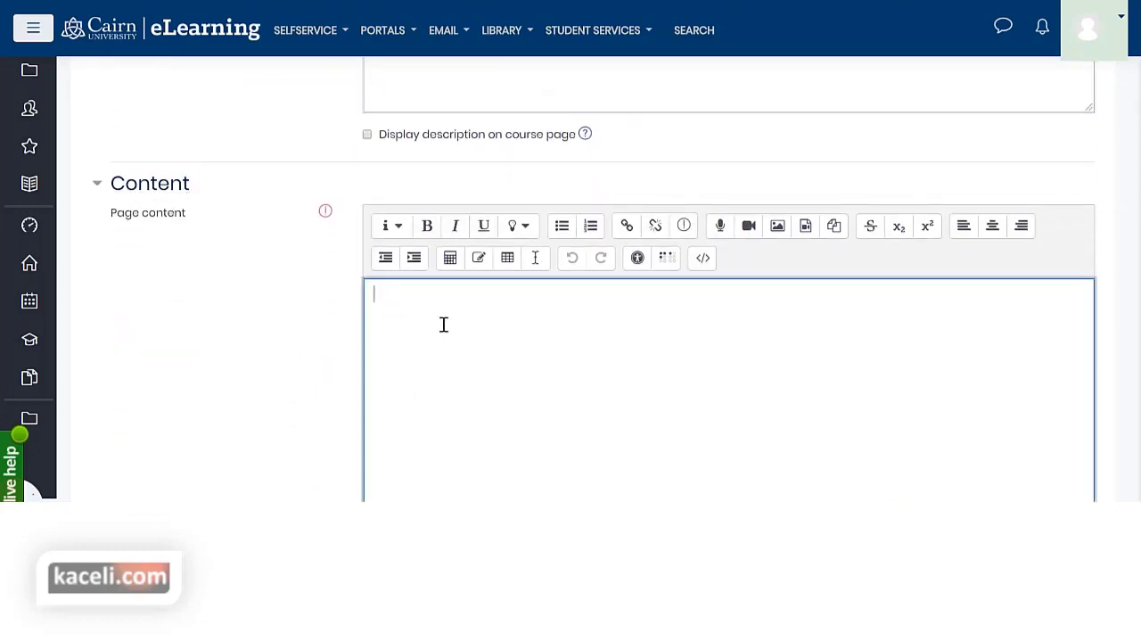
pyautogui.scroll(3, 459, 374)
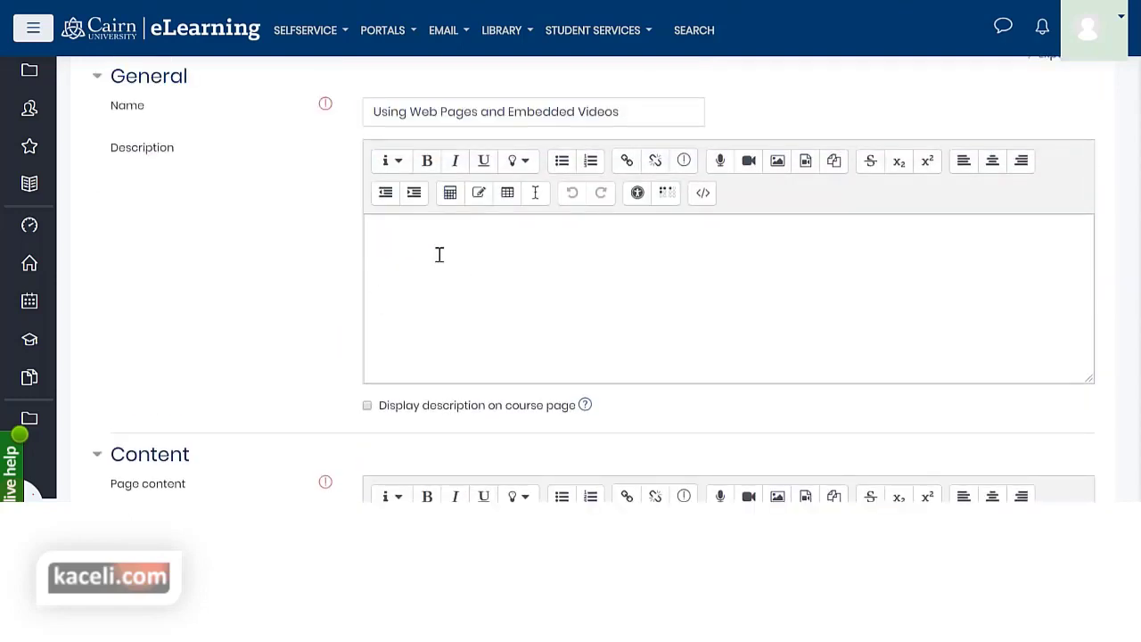
# Step: Paste the weekly overview text into the page content
pyautogui.scroll(-2, 648, 371)
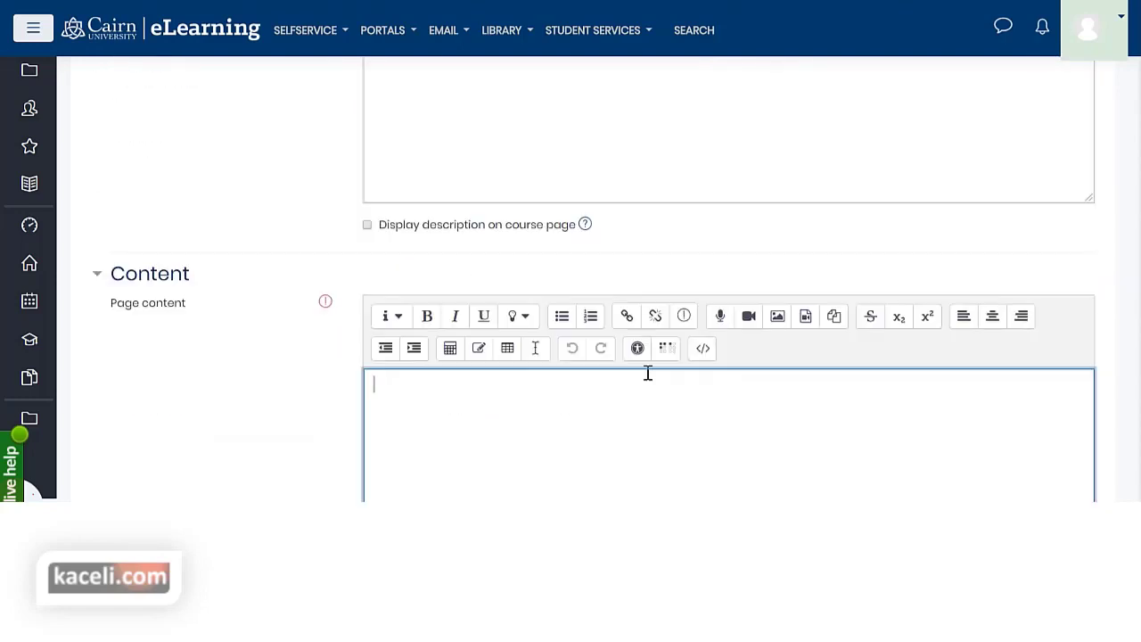
pyautogui.scroll(-1, 376, 398)
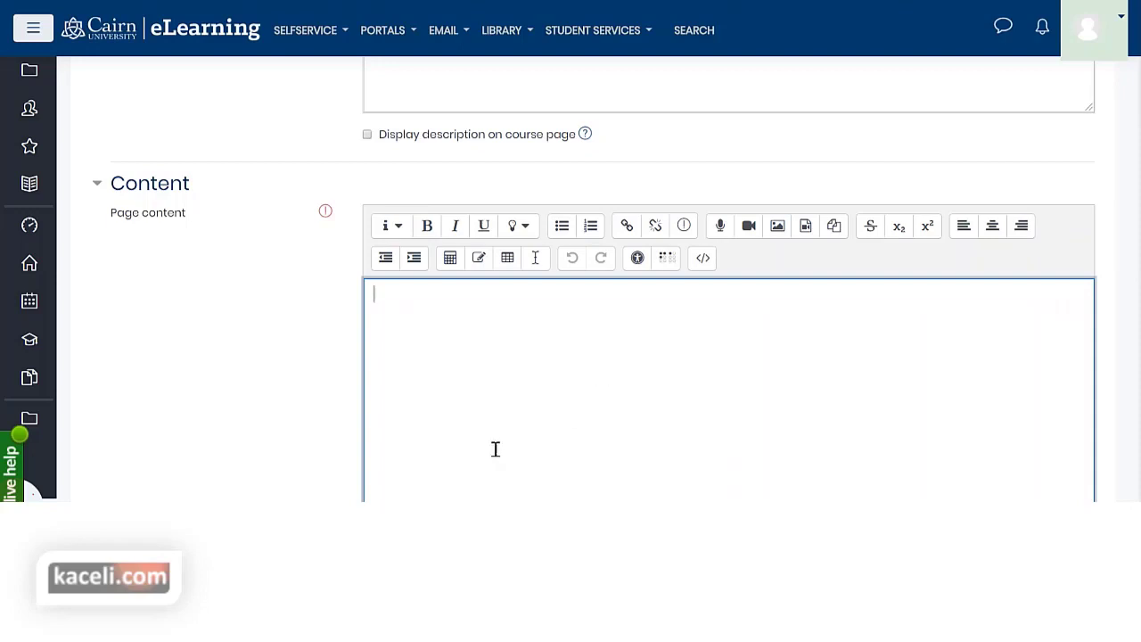
pyautogui.write('his week we will start the course by covering some essential computer concepts so that we somewhat understand what computers do and what some of the components are. We will start with the basics and then build on that in understanding some of the network concepts and then expand into understanding some of the Internet related concepts and technologies. It is best to start with the reading the textbook earlier in the week, then start viewing the videos throughout the week. I suggest that you allocate at least 1.5 hours each day for this course. Then sometime midweek (or the latest by Thursday), start working on the forum/blog. To receive text message reminders')
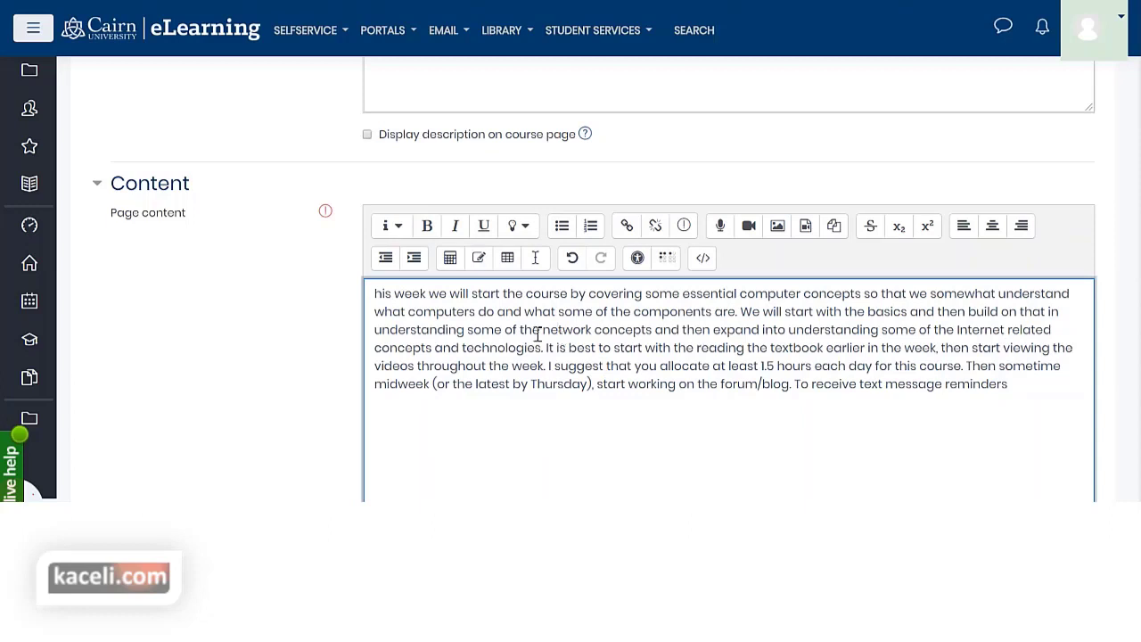
pyautogui.write('T')
pyautogui.doubleClick(531, 329)
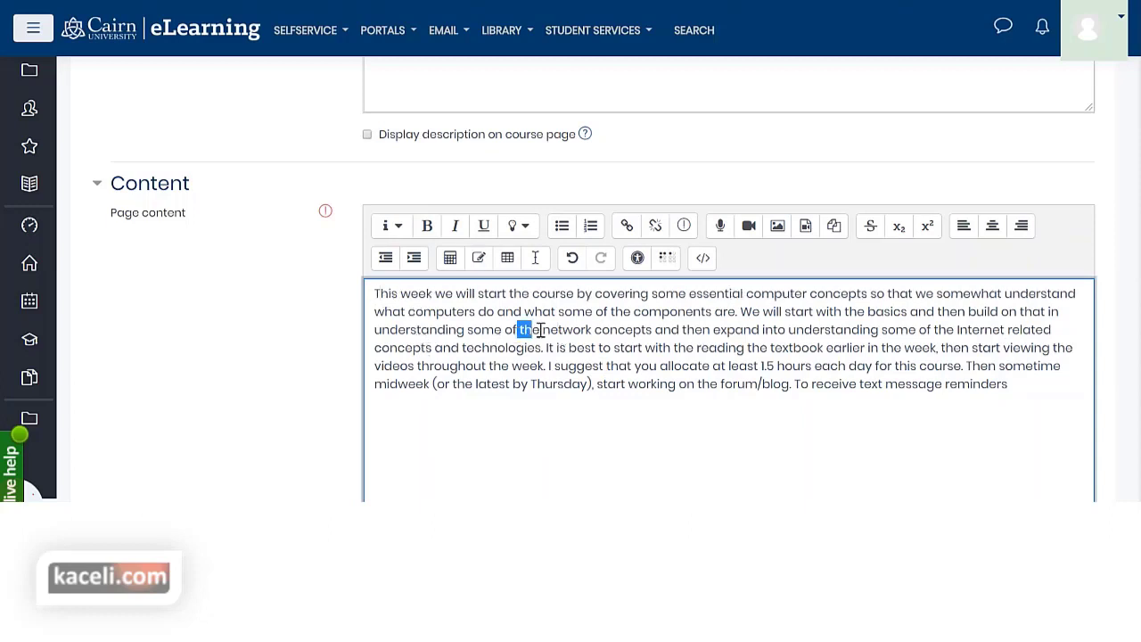
pyautogui.click(541, 330)
# Step: Add 'Important information for this week:' above it as Heading (small), then select 'essential computer concepts'
pyautogui.write('Important information for this week:')
pyautogui.moveTo(592, 294); pyautogui.dragTo(369, 295)
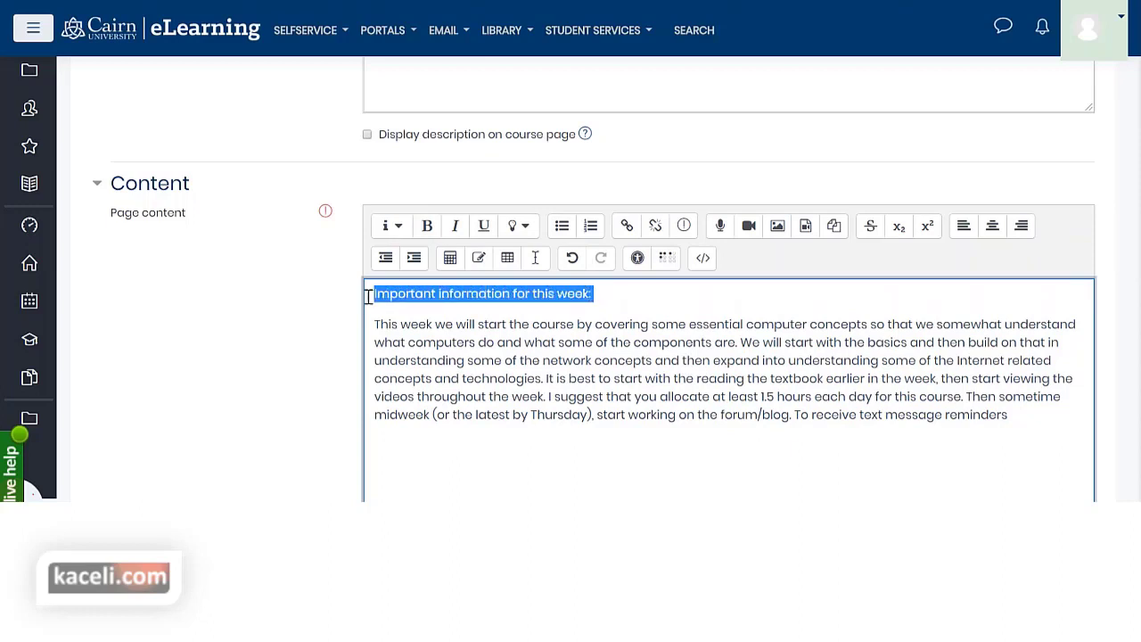
pyautogui.click(392, 226)
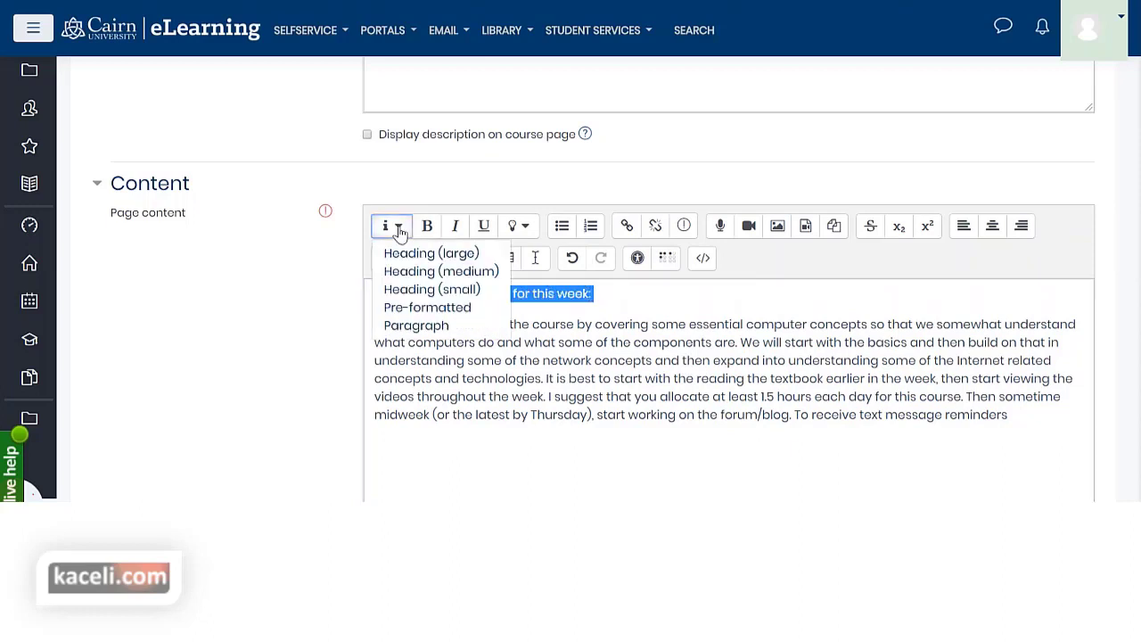
pyautogui.click(416, 289)
pyautogui.click(532, 316)
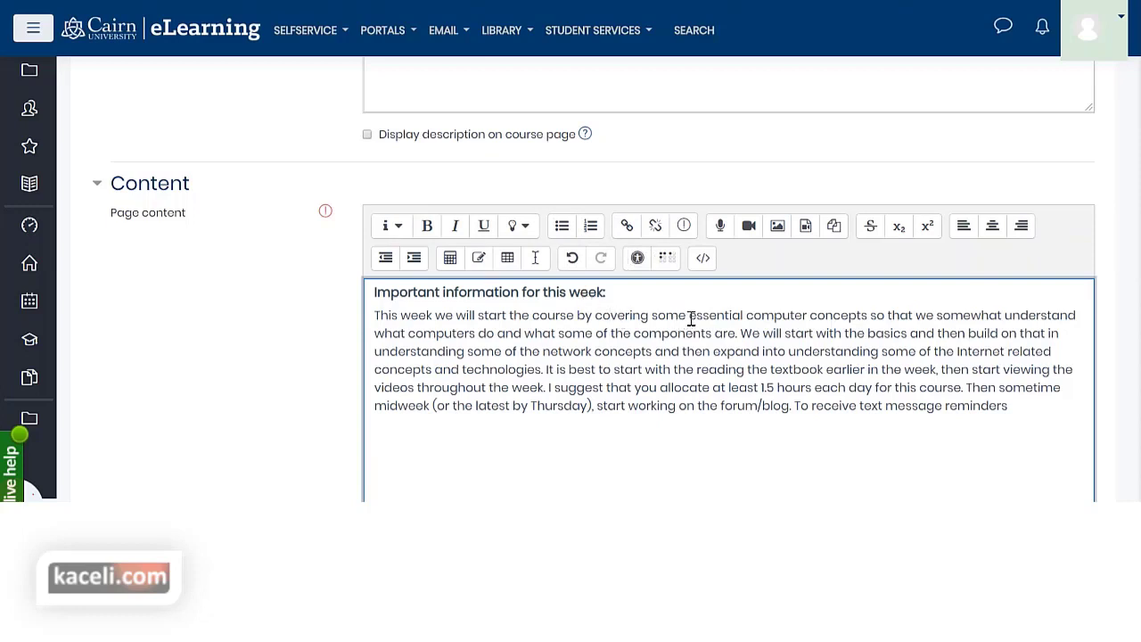
pyautogui.moveTo(690, 318); pyautogui.dragTo(869, 318)
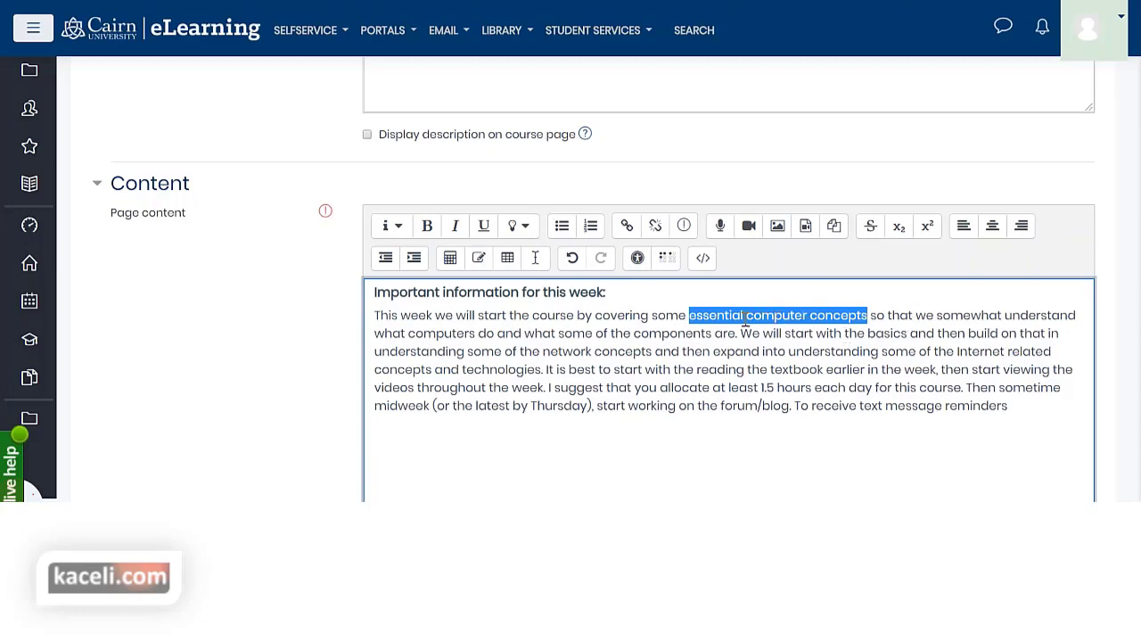
# Step: Link the phrase 'essential computer concepts' to the library web address
pyautogui.click(629, 232)
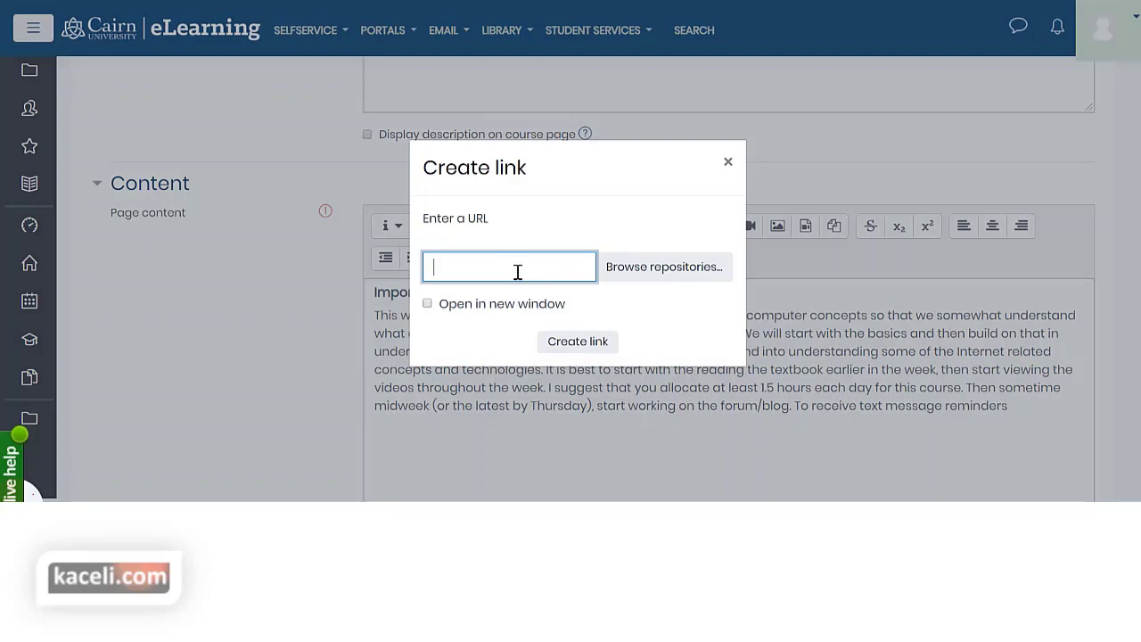
pyautogui.write('https://lib.cairn.edu')
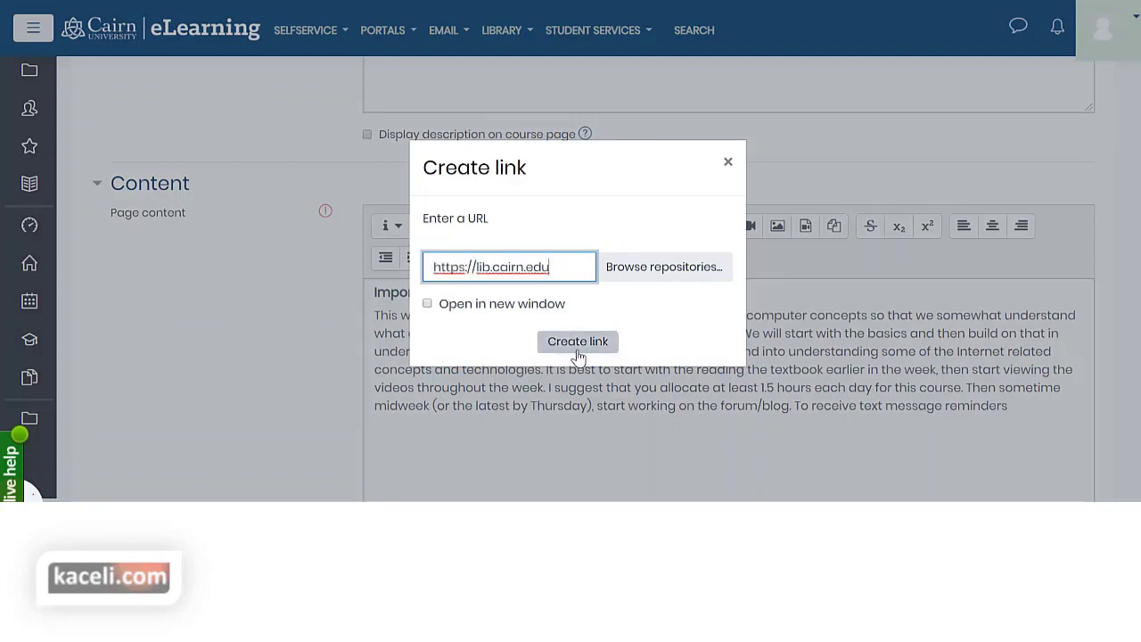
pyautogui.click(576, 344)
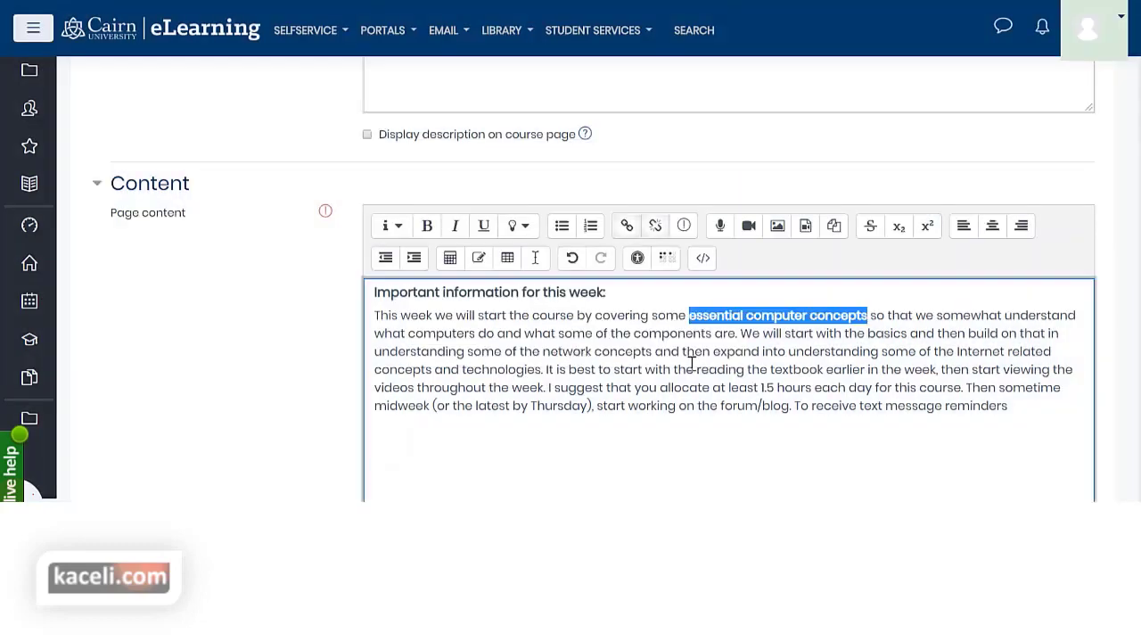
pyautogui.click(899, 332)
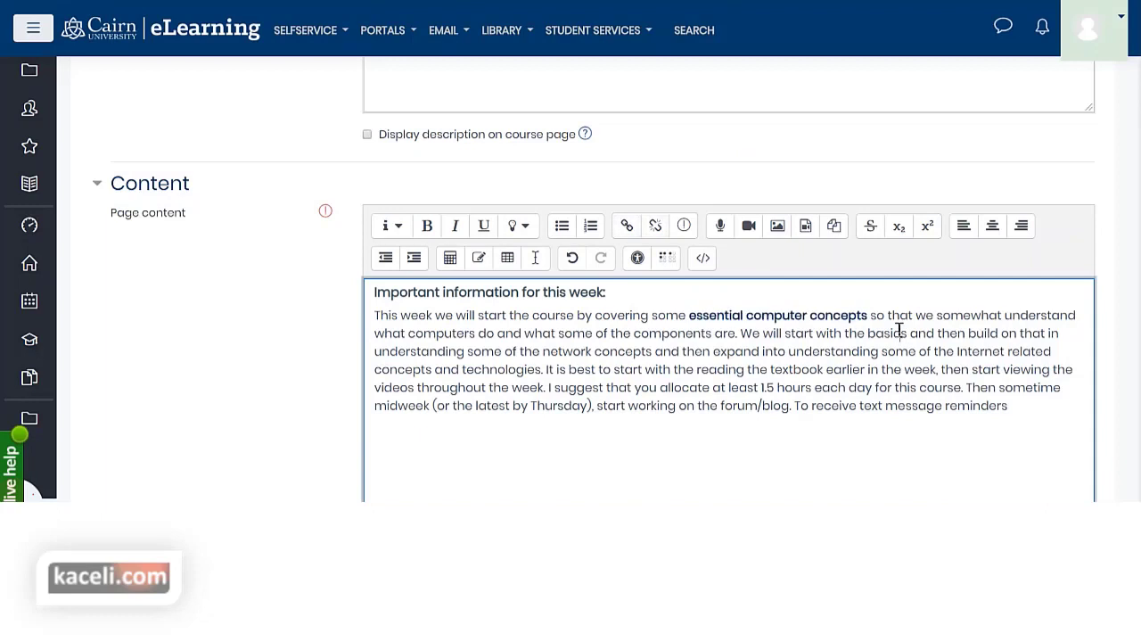
# Step: Link the reading-the-textbook phrase to the uploaded Assignment 1 Starting a Business document
pyautogui.doubleClick(952, 323)
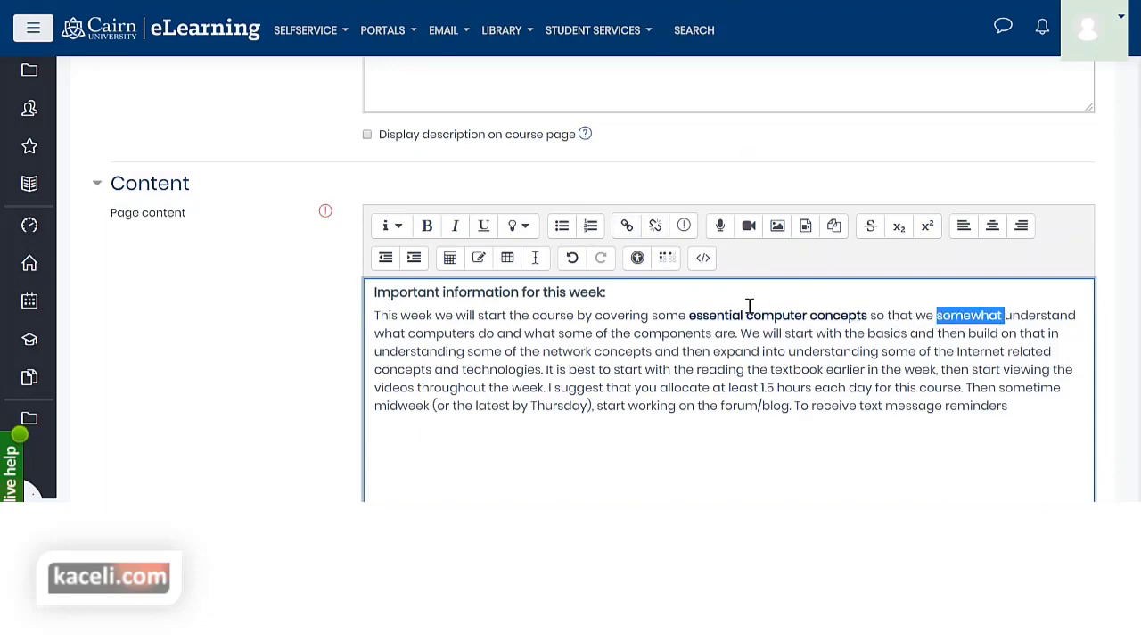
pyautogui.click(491, 349)
pyautogui.moveTo(823, 368); pyautogui.dragTo(701, 373)
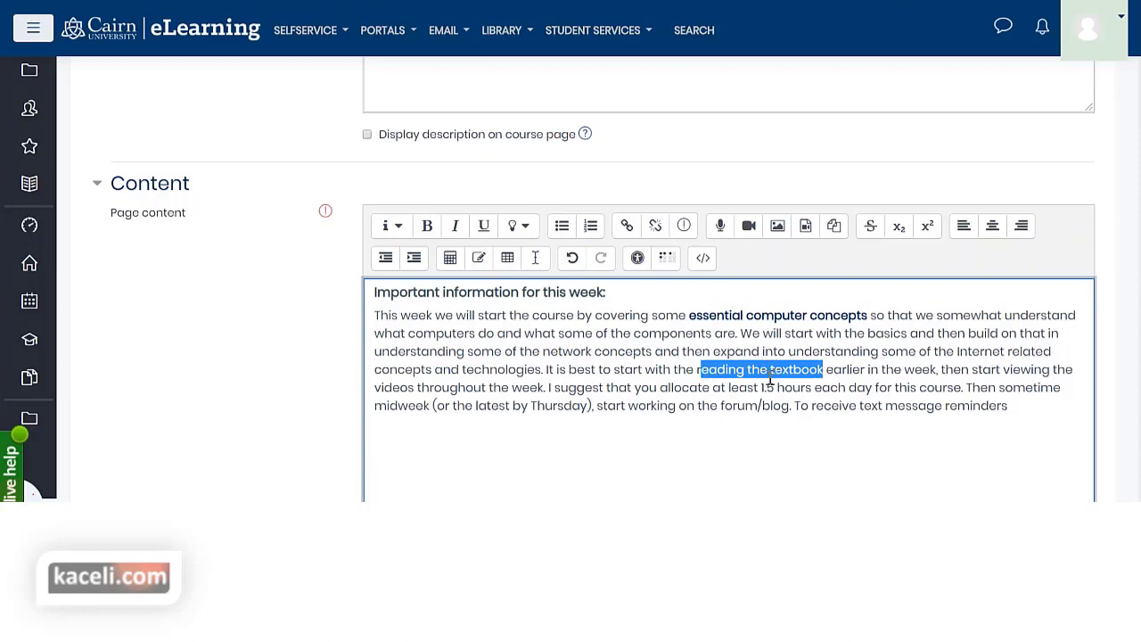
pyautogui.click(805, 367)
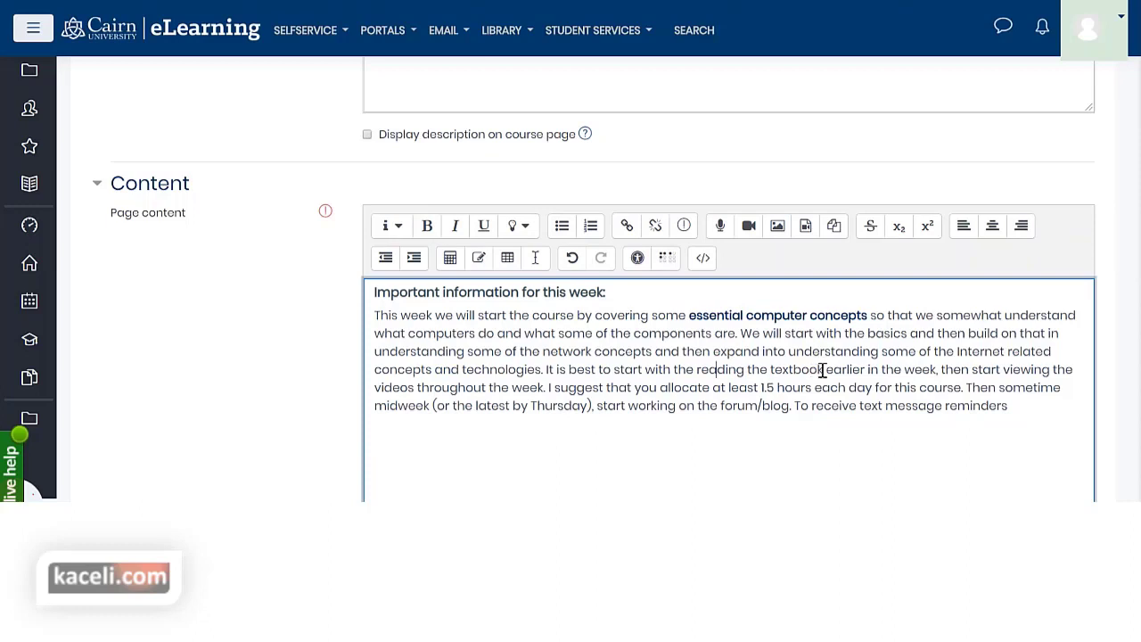
pyautogui.moveTo(821, 369); pyautogui.dragTo(702, 369)
pyautogui.click(627, 225)
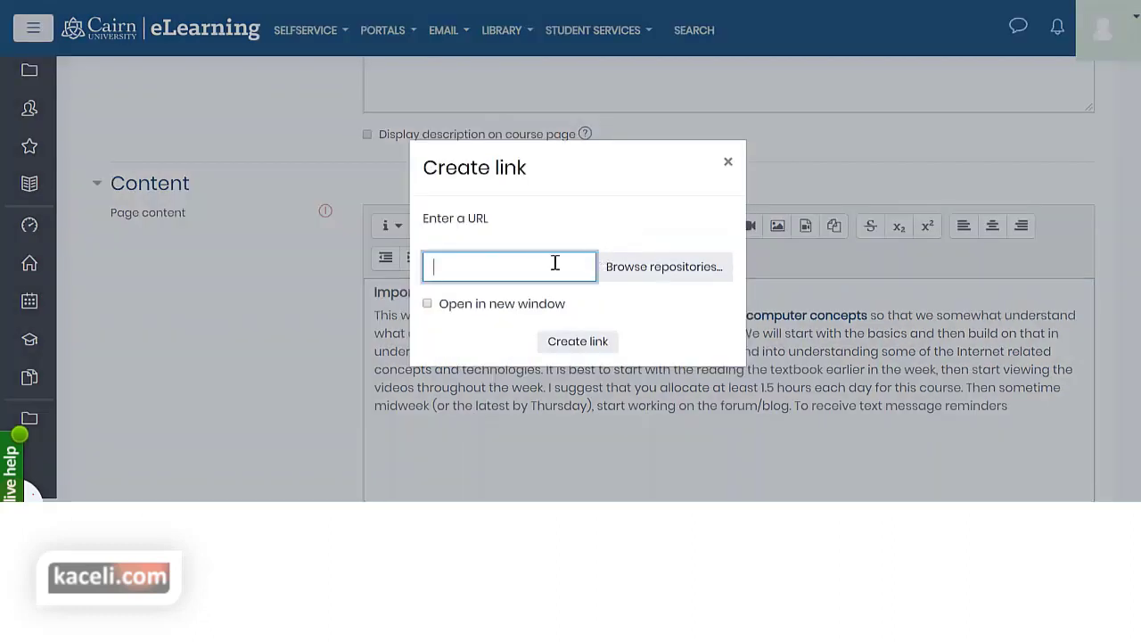
pyautogui.click(647, 281)
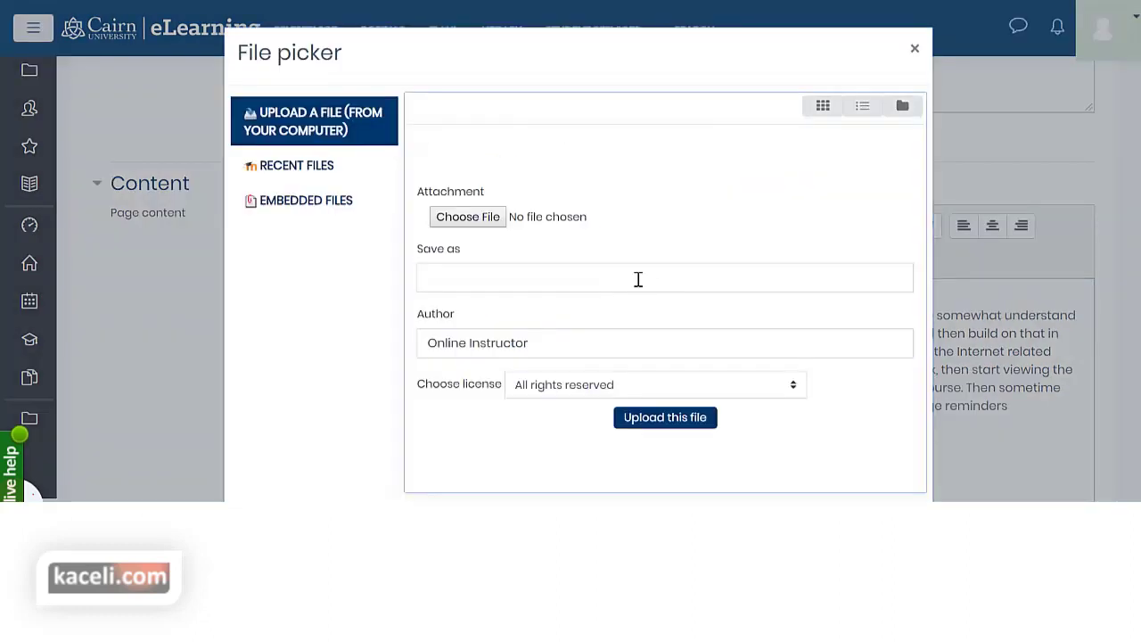
pyautogui.click(490, 221)
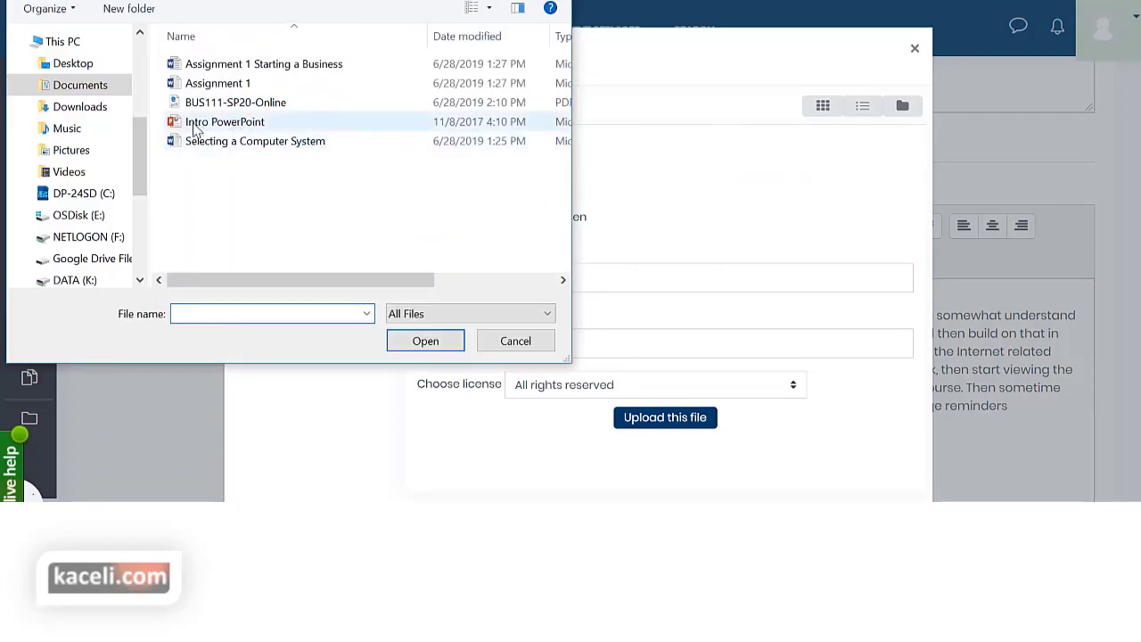
pyautogui.click(233, 69)
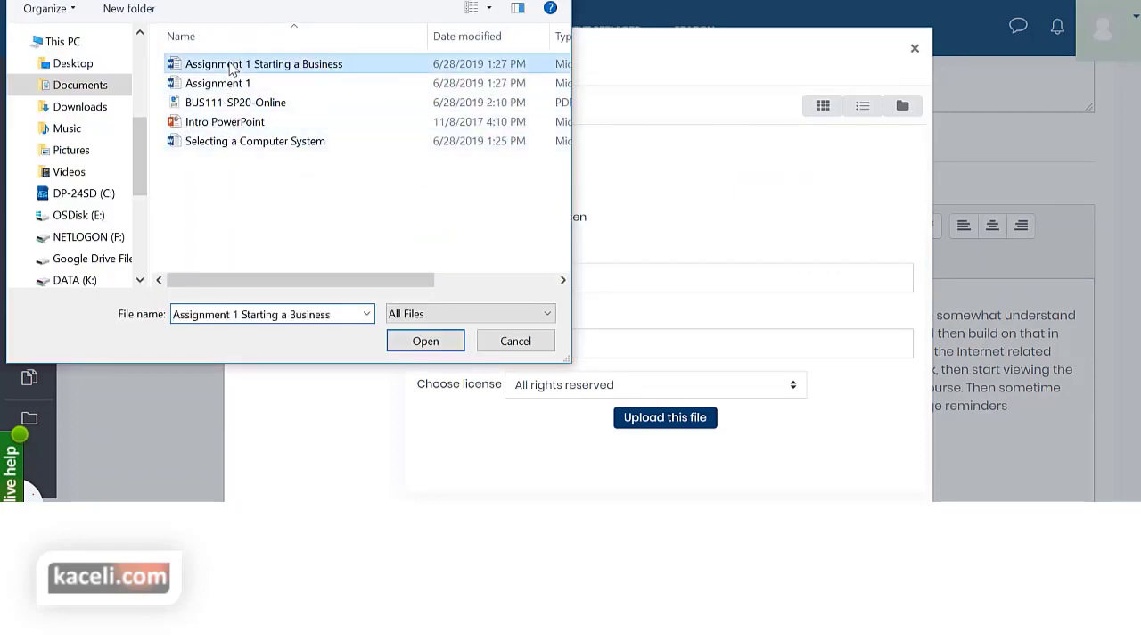
pyautogui.doubleClick(233, 68)
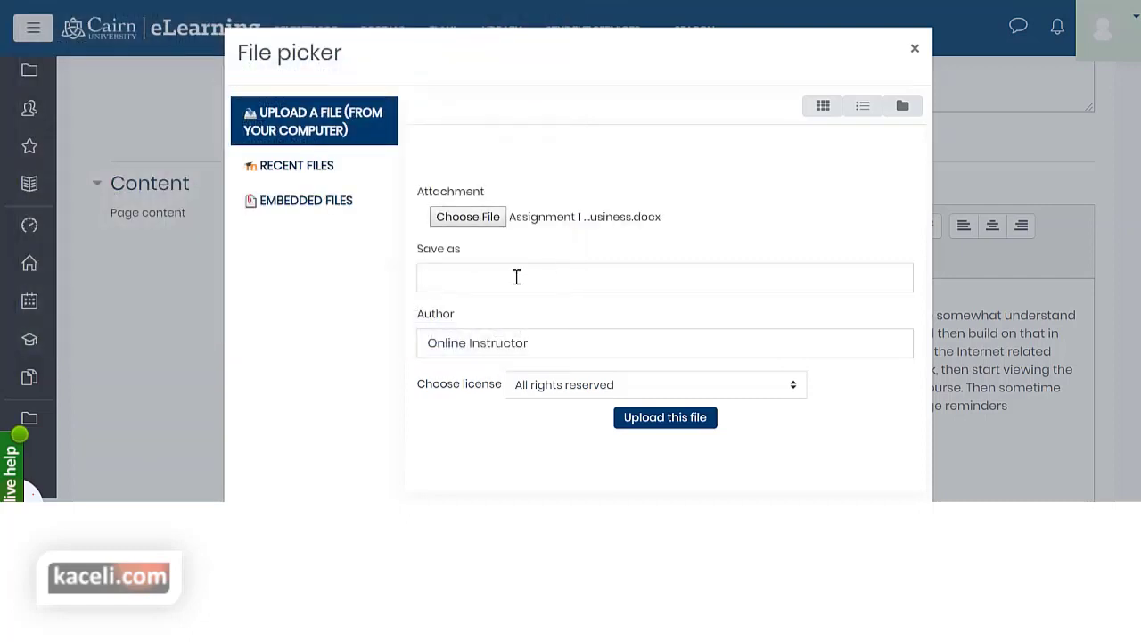
pyautogui.click(665, 417)
pyautogui.moveTo(595, 407); pyautogui.dragTo(604, 412)
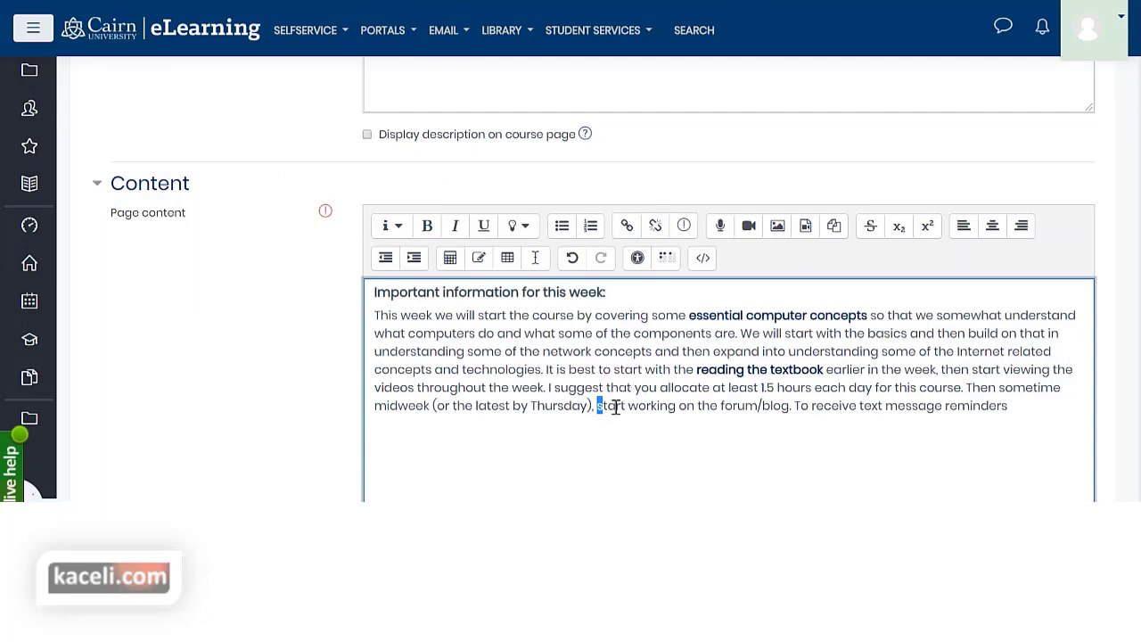
pyautogui.click(491, 435)
# Step: Run the Accessibility checker, then save the page and return to the course
pyautogui.scroll(-1, 570, 421)
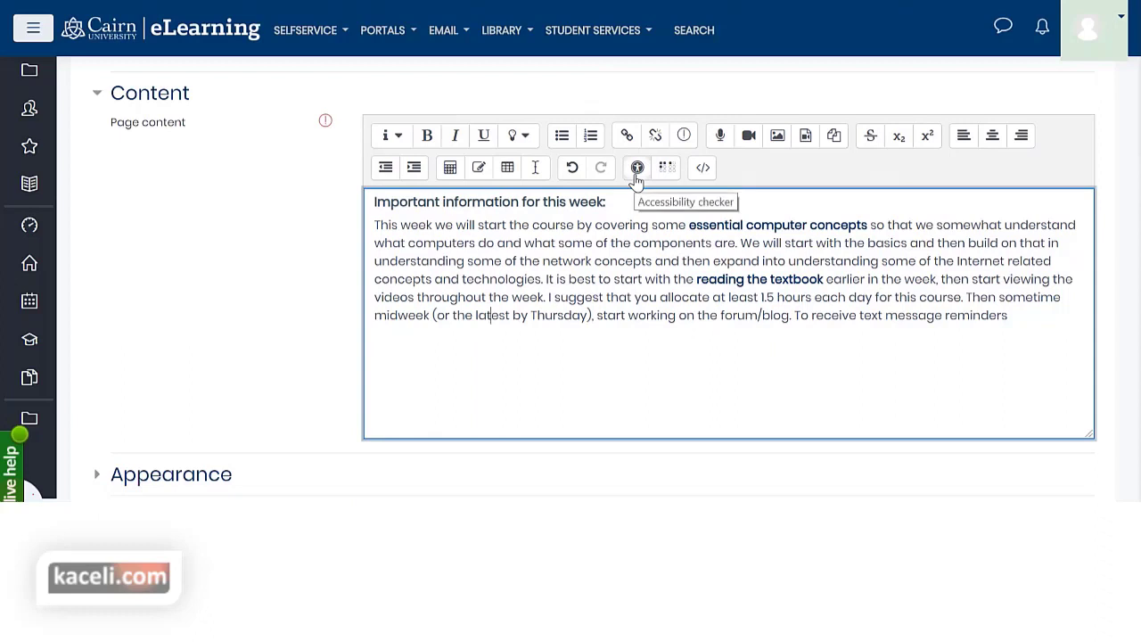
pyautogui.click(637, 172)
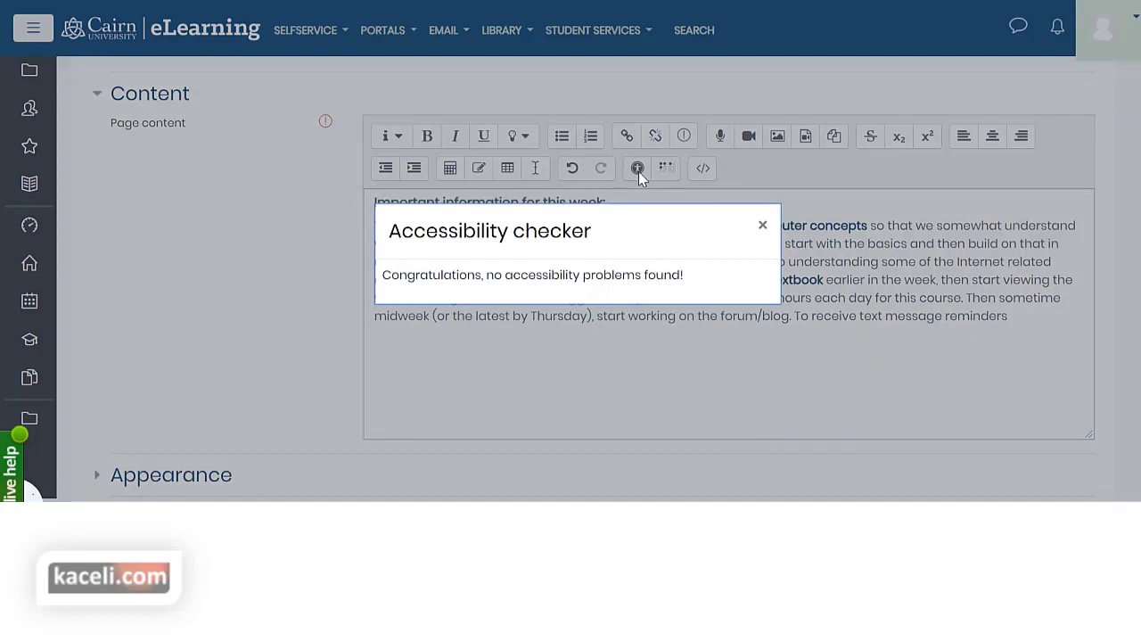
pyautogui.click(762, 224)
pyautogui.click(614, 301)
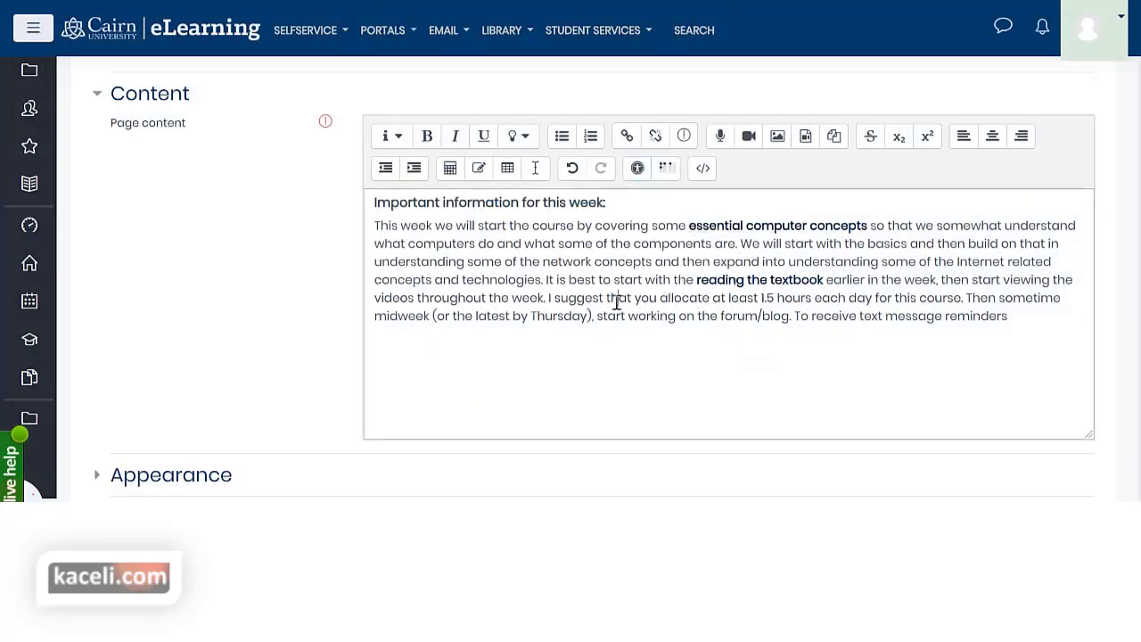
pyautogui.scroll(-3, 488, 348)
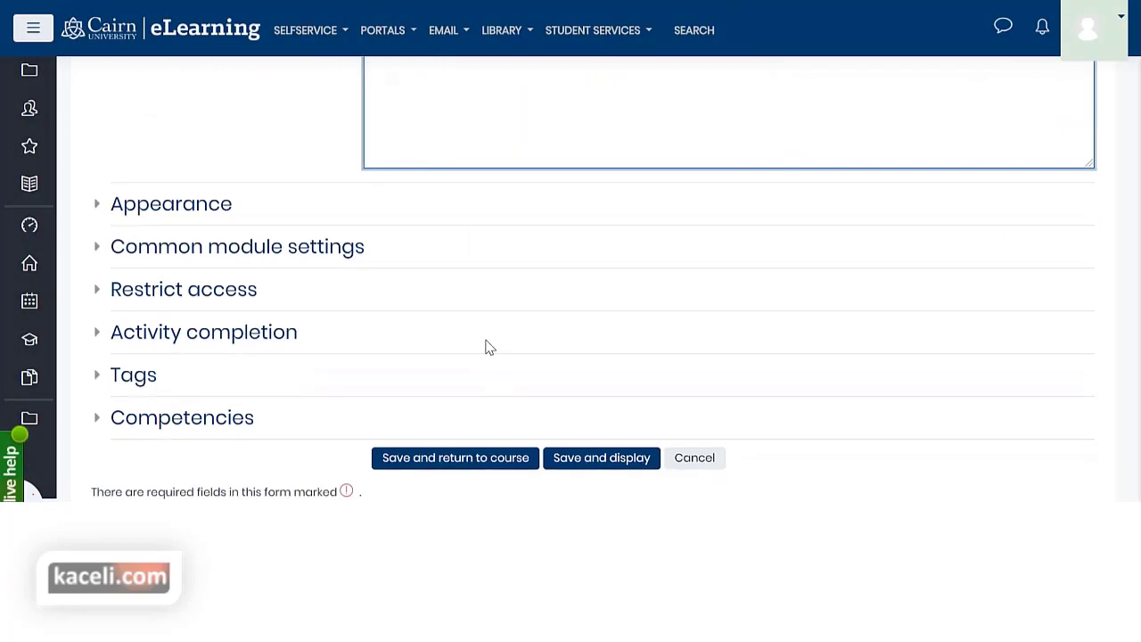
pyautogui.click(457, 458)
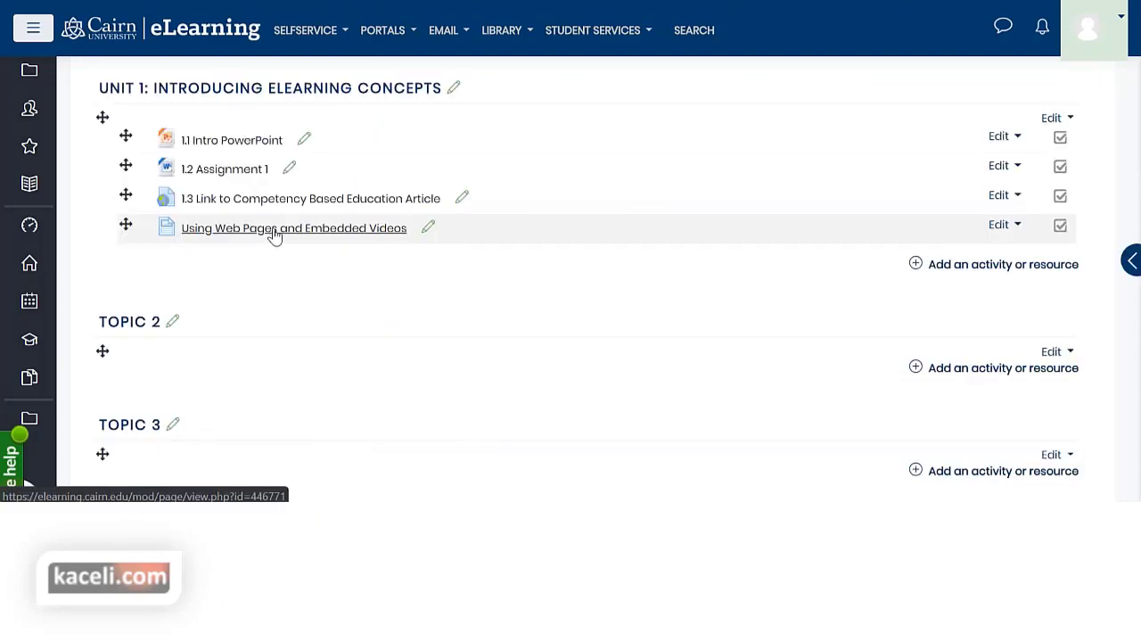
# Step: Preview the page, then retitle it '1.4 Using Web Pages and Embedded Videos' on the course page
pyautogui.click(278, 234)
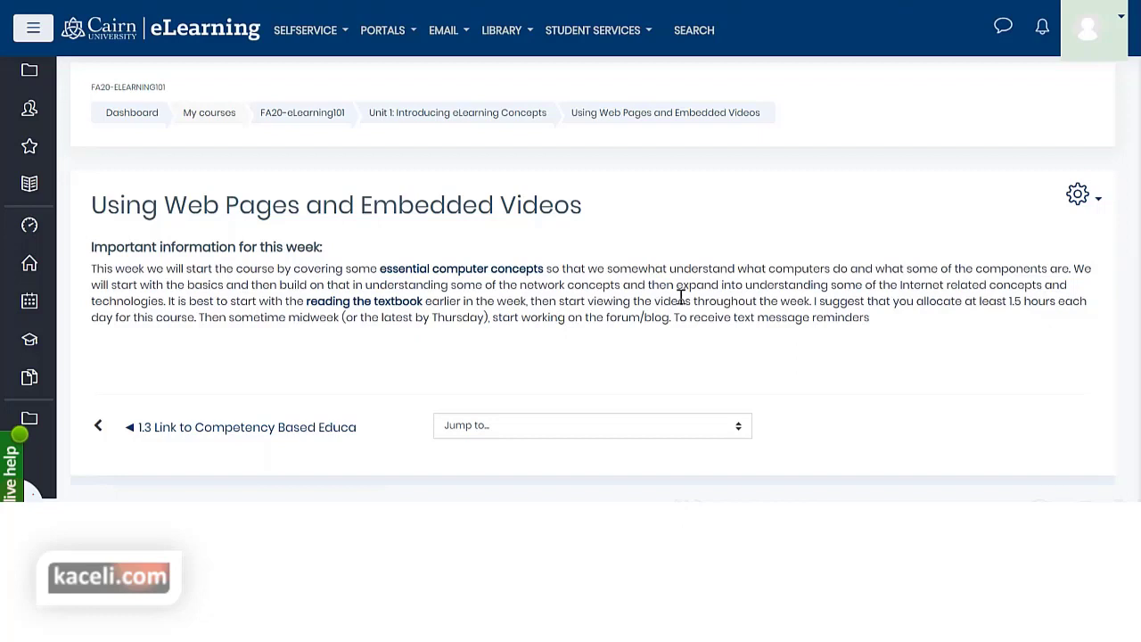
pyautogui.click(445, 120)
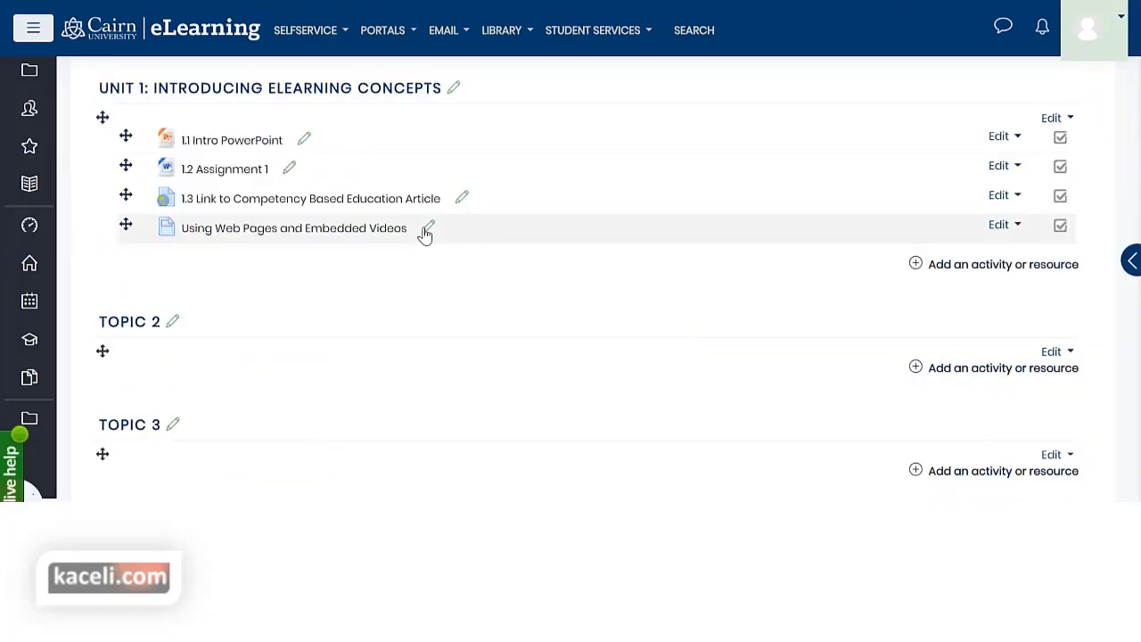
pyautogui.click(426, 230)
pyautogui.press('Home')
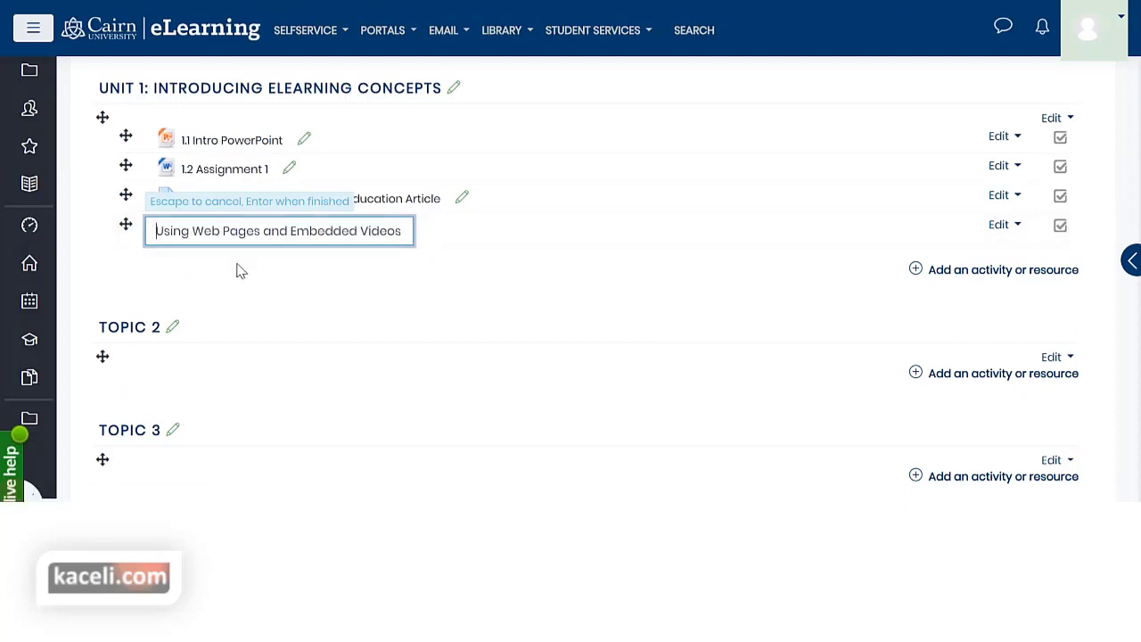
pyautogui.write('1.4')
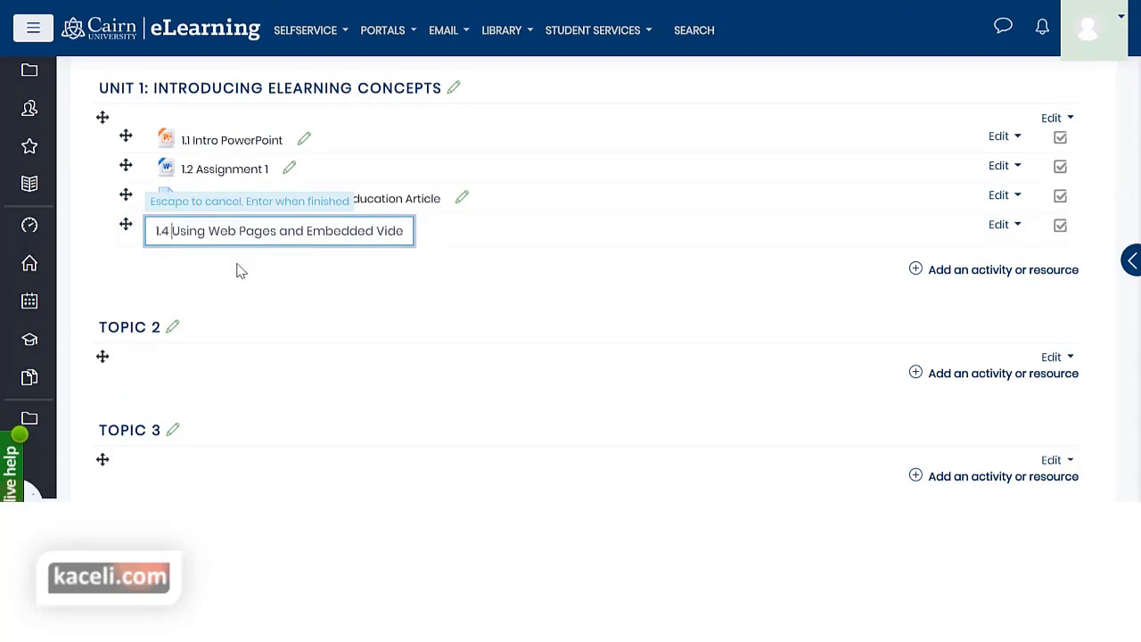
pyautogui.press('Return')
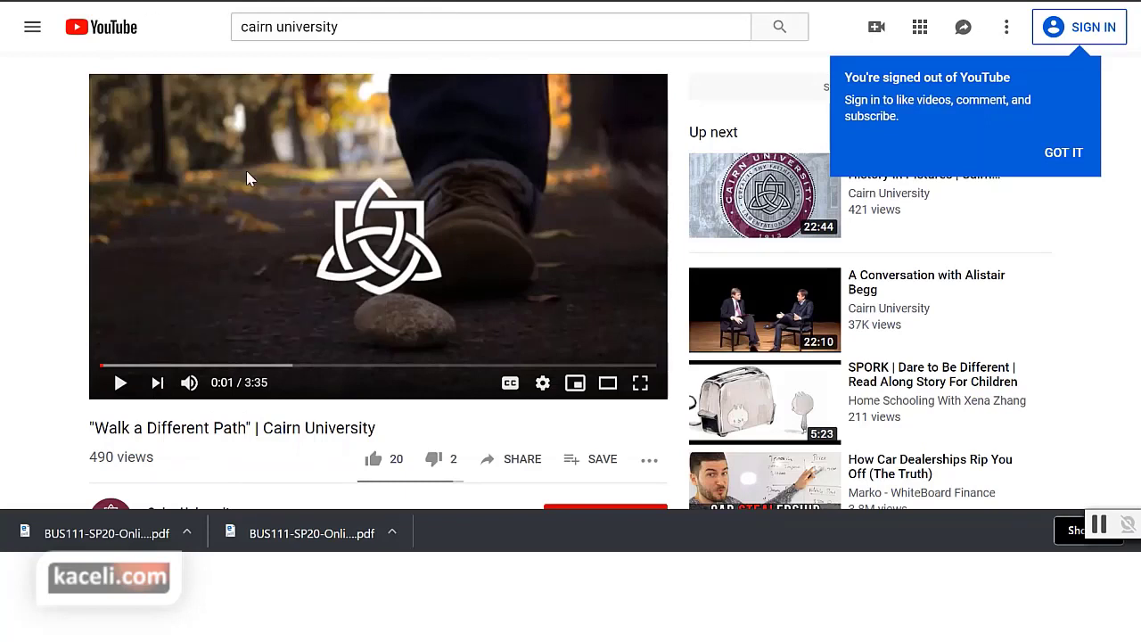
# Step: Copy the 'Walk a Different Path' share link, close the share box, and return to eLearning
pyautogui.click(524, 467)
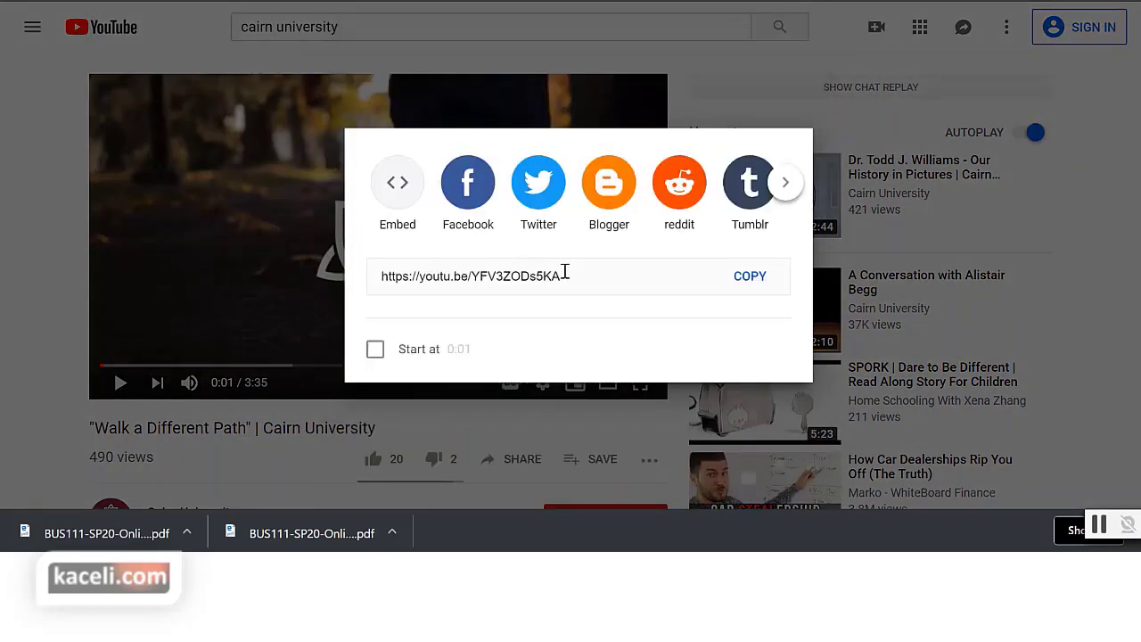
pyautogui.click(742, 282)
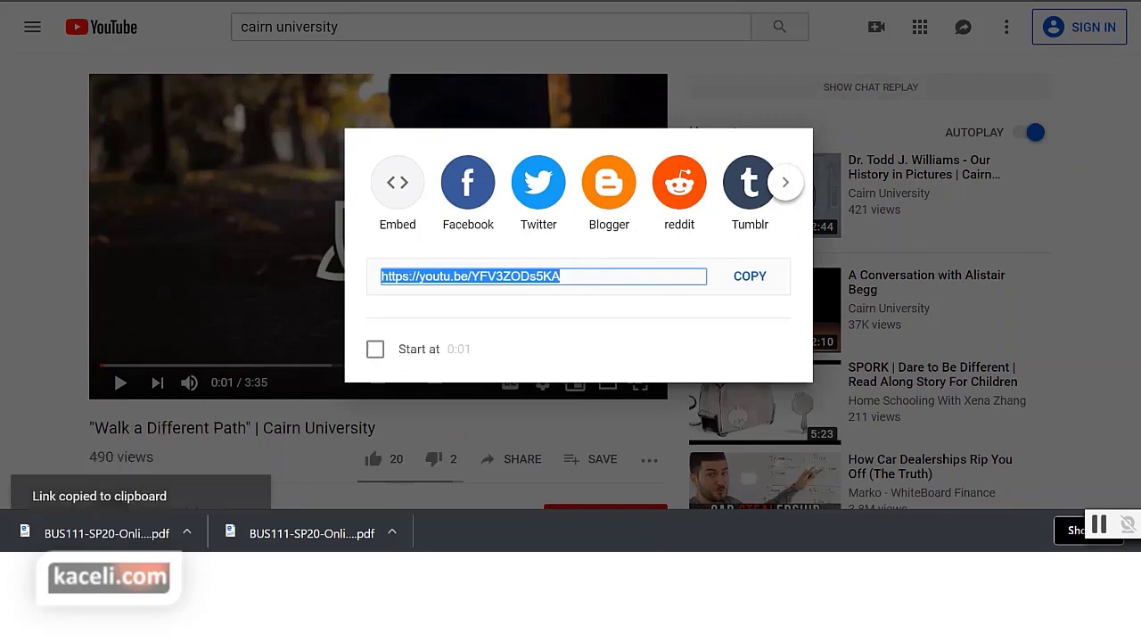
pyautogui.press('Escape')
pyautogui.hotkey('ctrl', 'Tab')
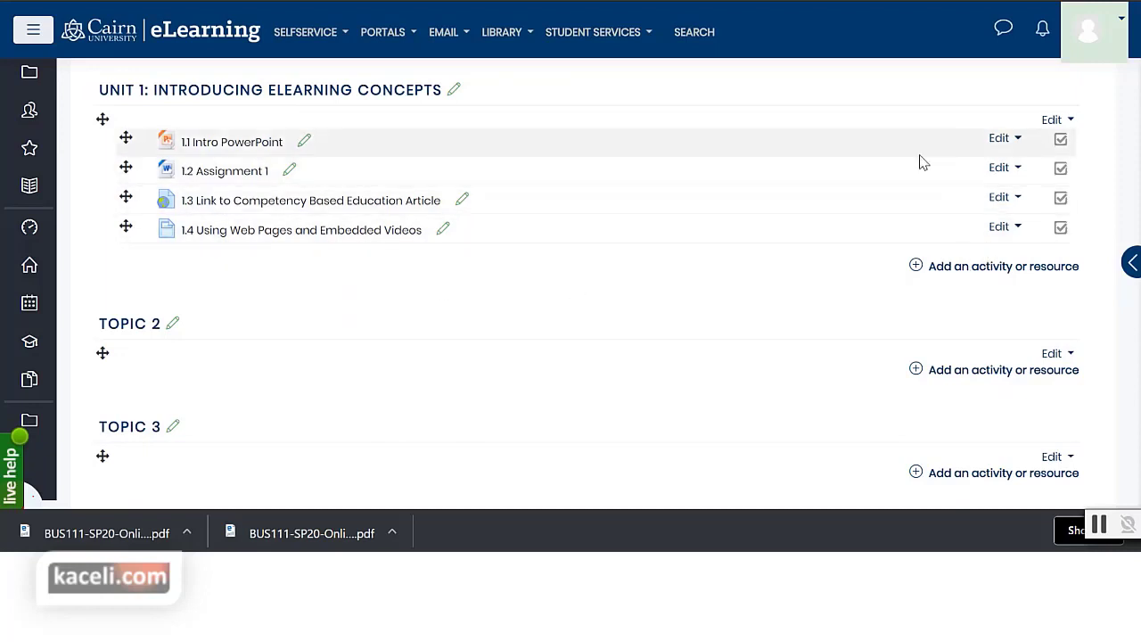
pyautogui.click(980, 267)
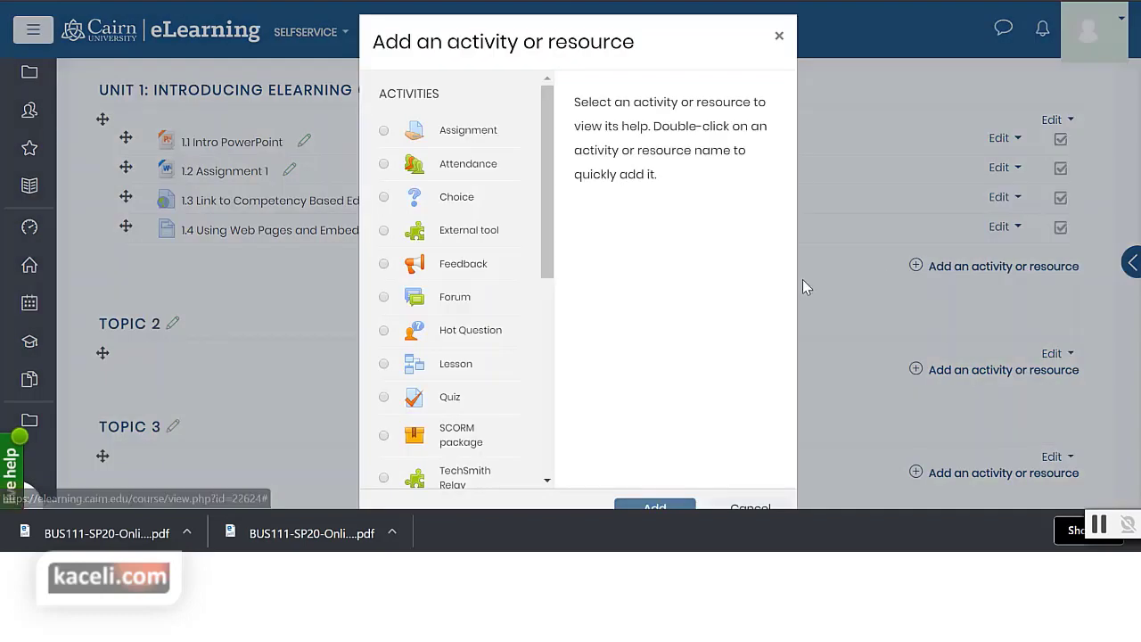
pyautogui.moveTo(551, 227); pyautogui.dragTo(547, 454)
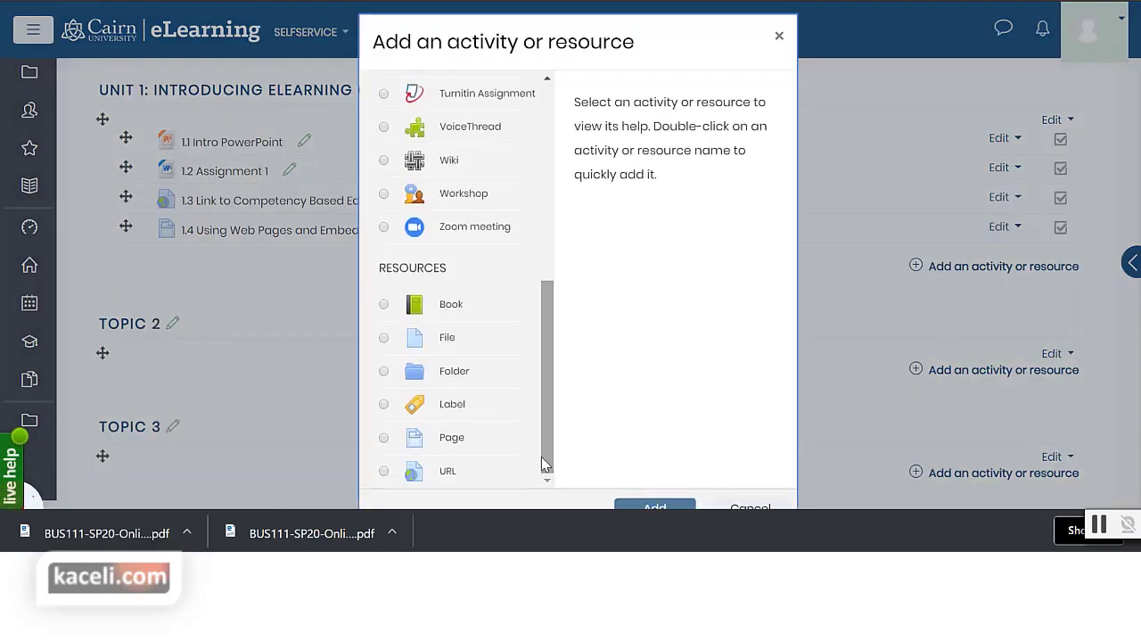
pyautogui.click(427, 472)
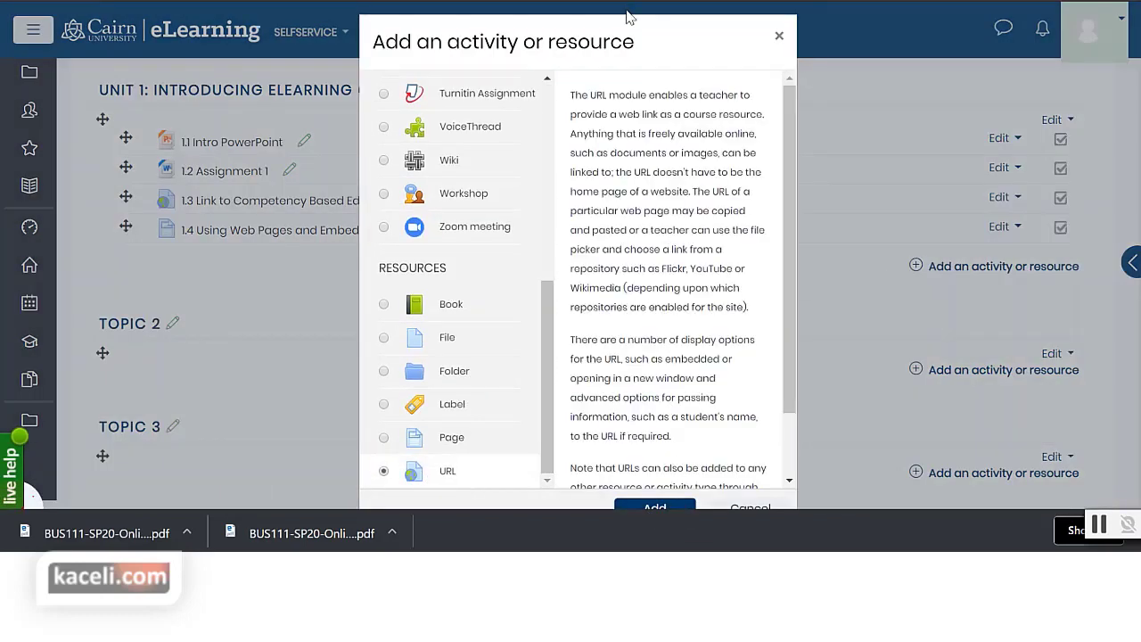
pyautogui.moveTo(657, 49); pyautogui.dragTo(651, 21)
pyautogui.click(650, 474)
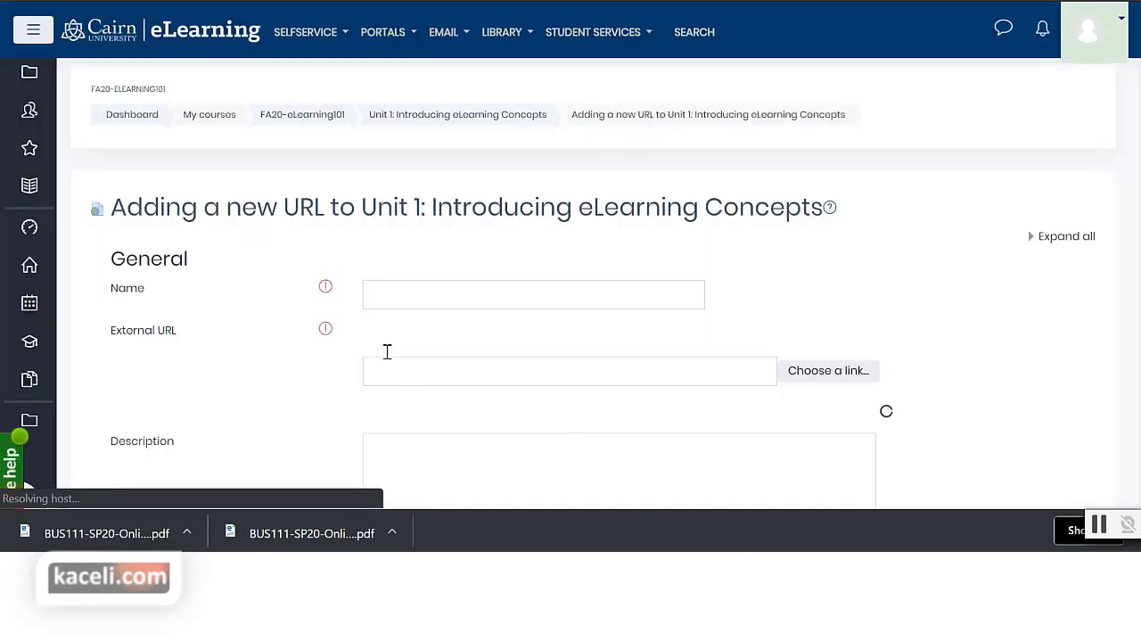
pyautogui.click(391, 301)
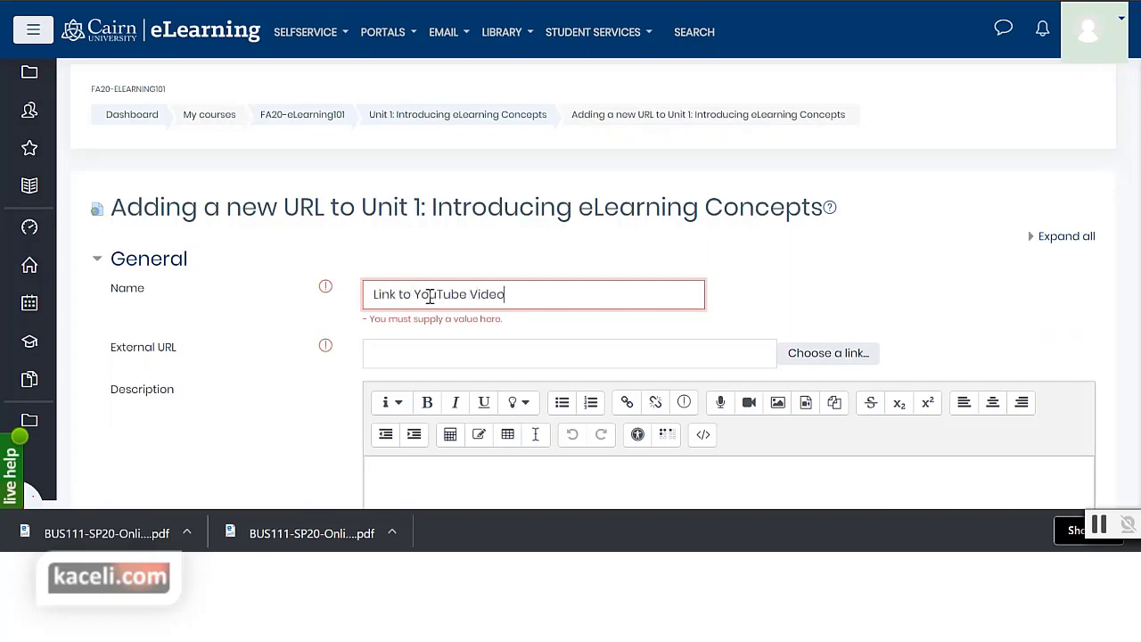
pyautogui.write(': Cairn - Walk a Different Path')
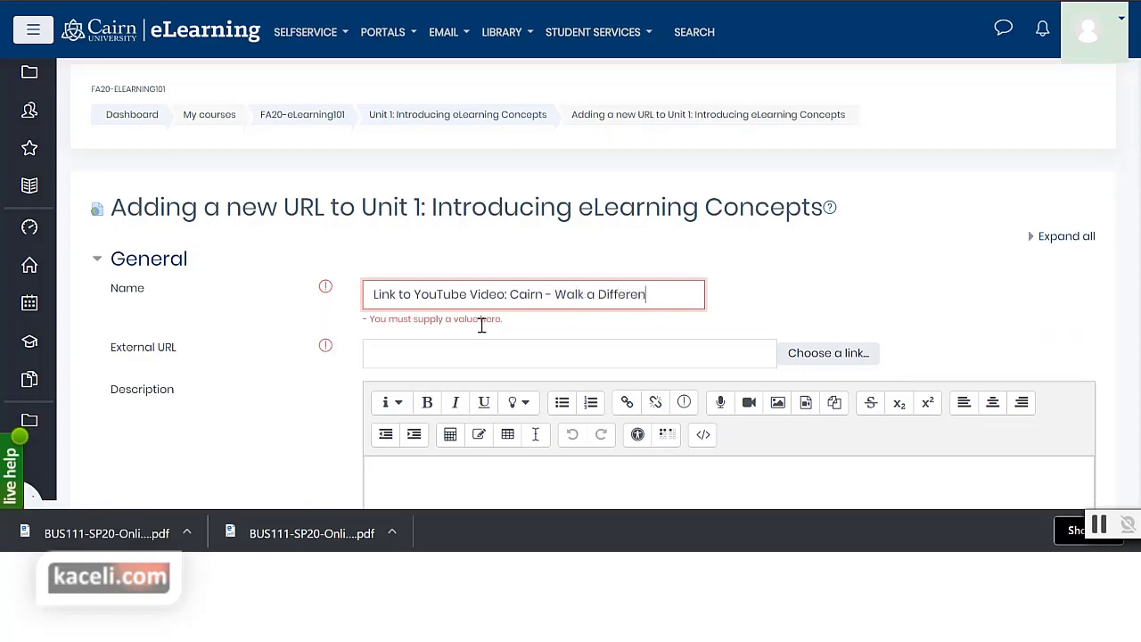
pyautogui.click(443, 350)
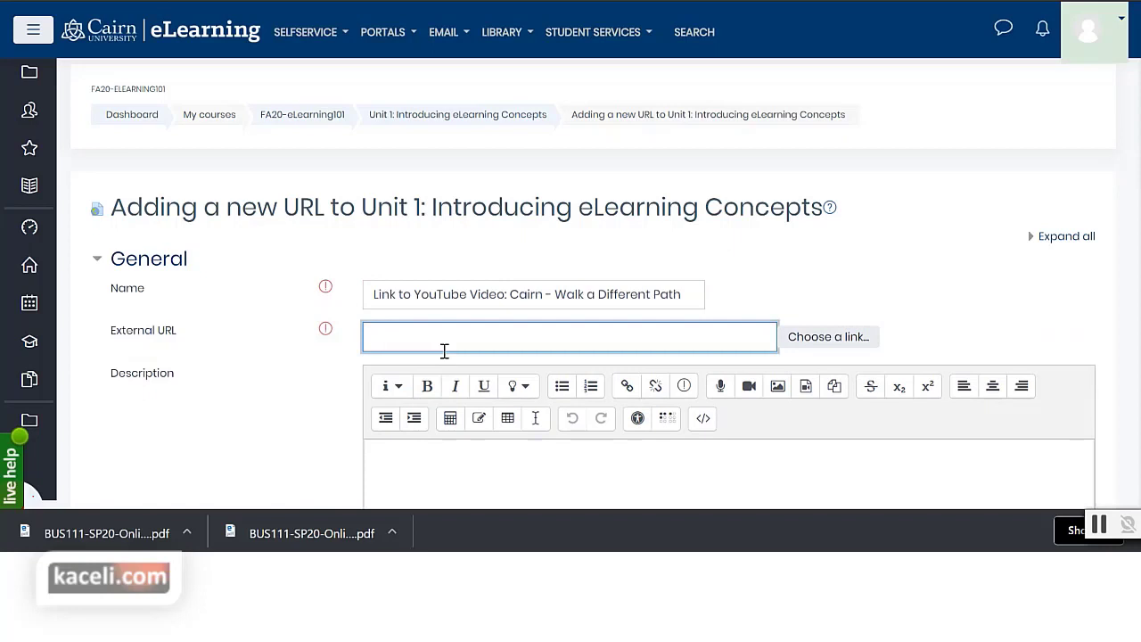
pyautogui.hotkey('ctrl', 'v')
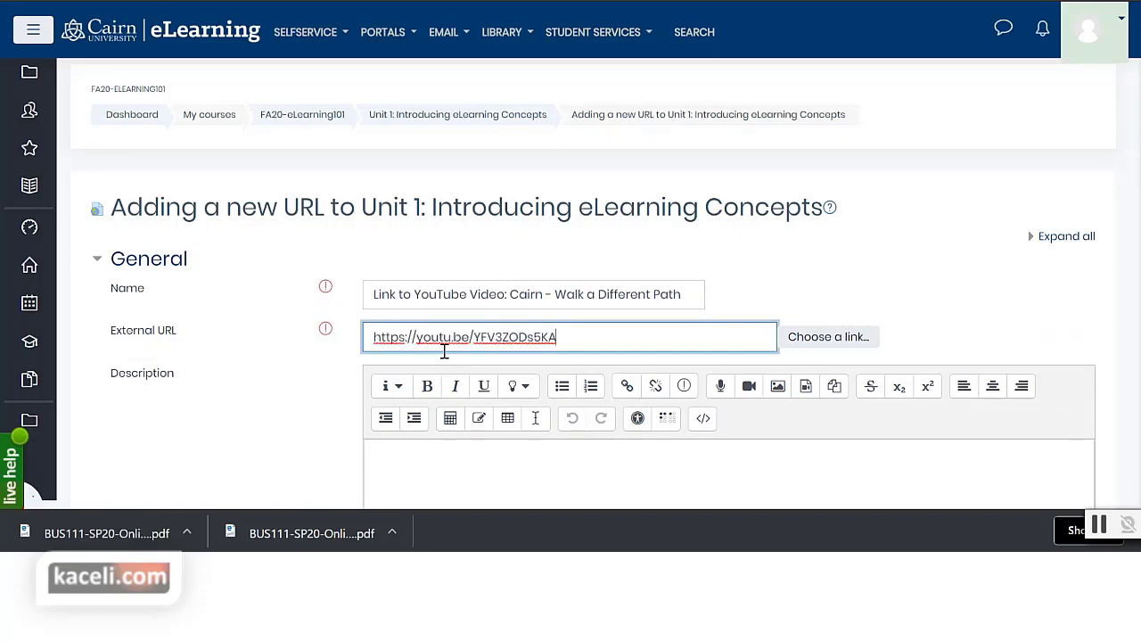
pyautogui.click(306, 415)
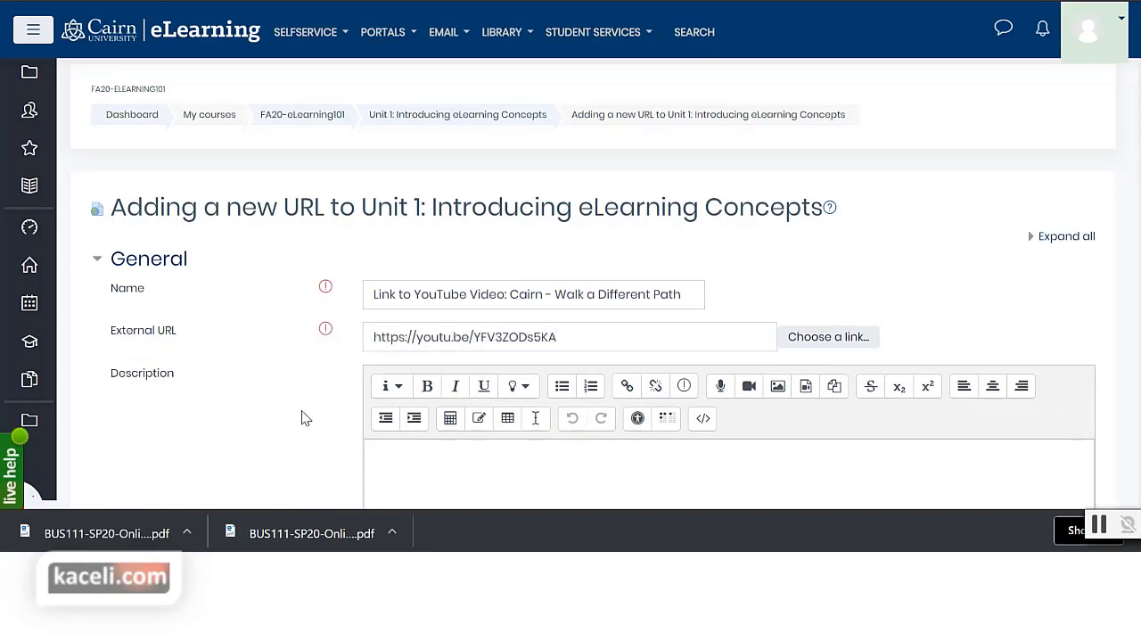
pyautogui.scroll(-5, 303, 412)
pyautogui.scroll(-3, 306, 409)
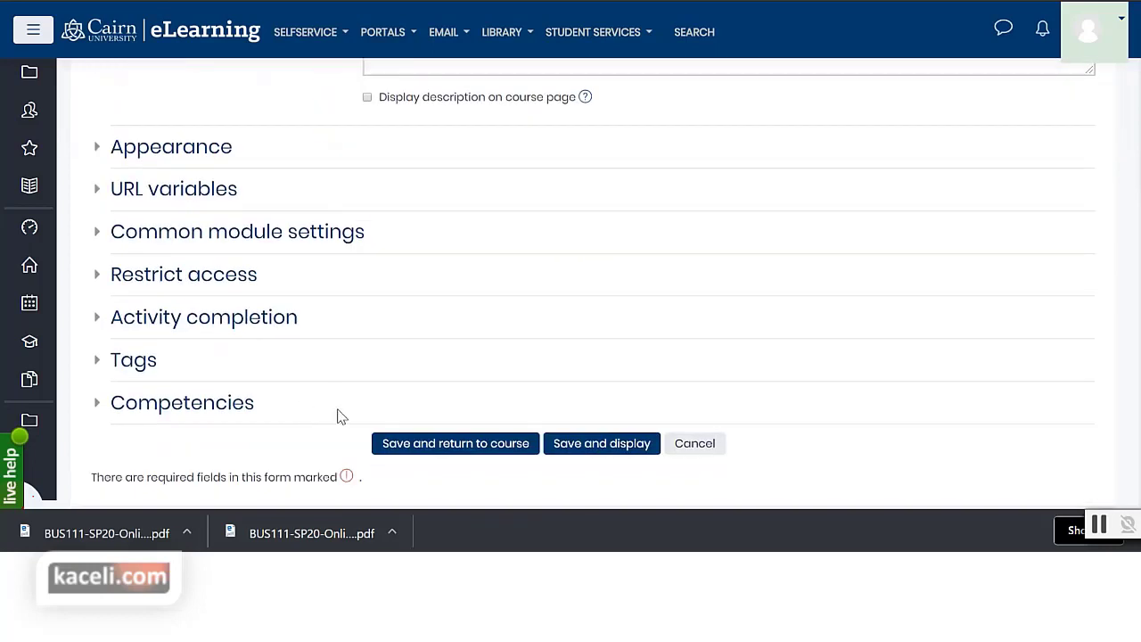
pyautogui.click(435, 455)
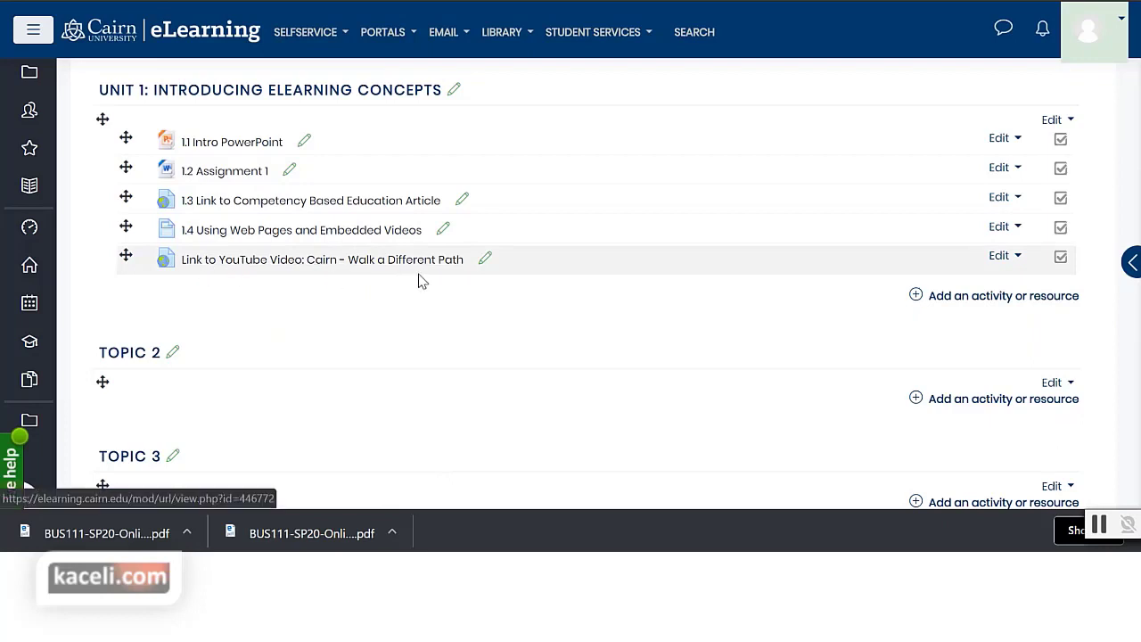
pyautogui.click(484, 259)
pyautogui.click(158, 265)
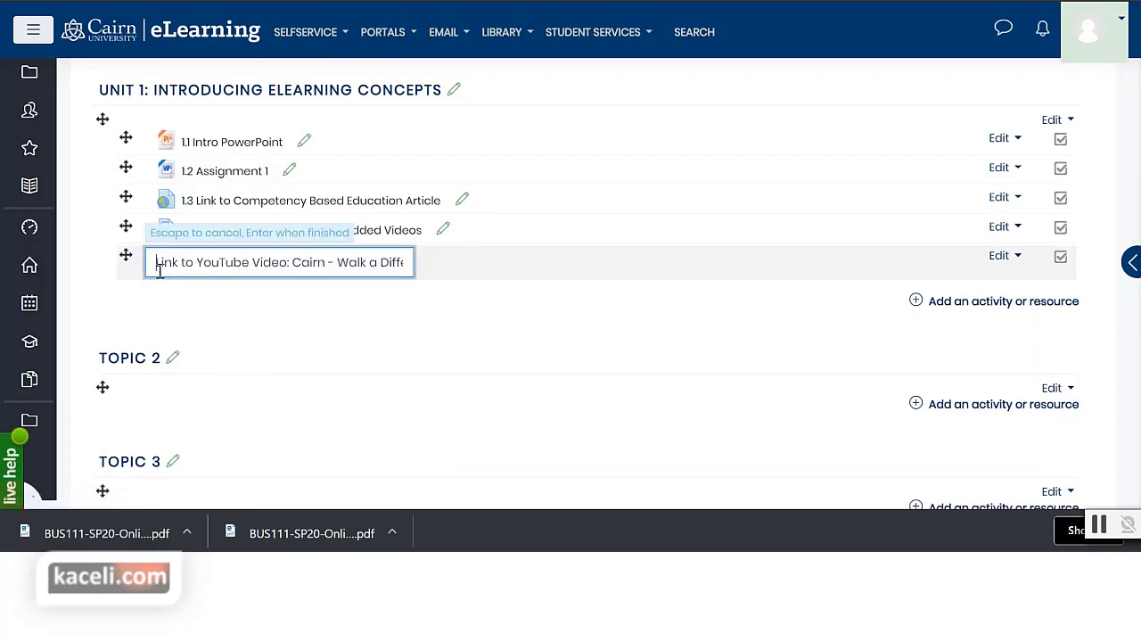
pyautogui.write('1.5')
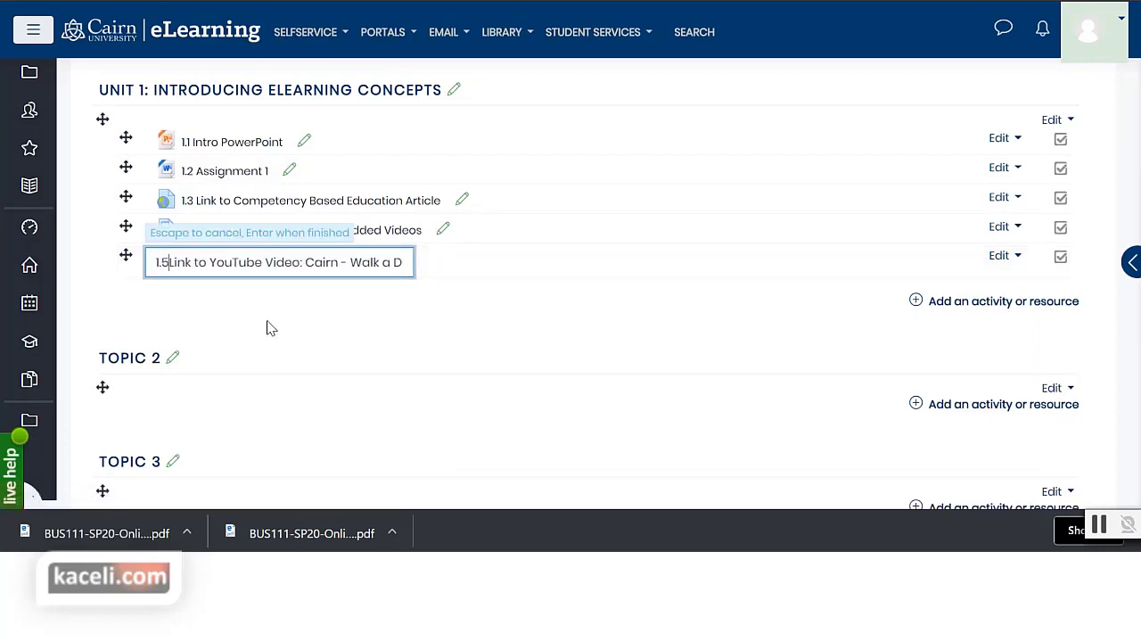
pyautogui.press('Return')
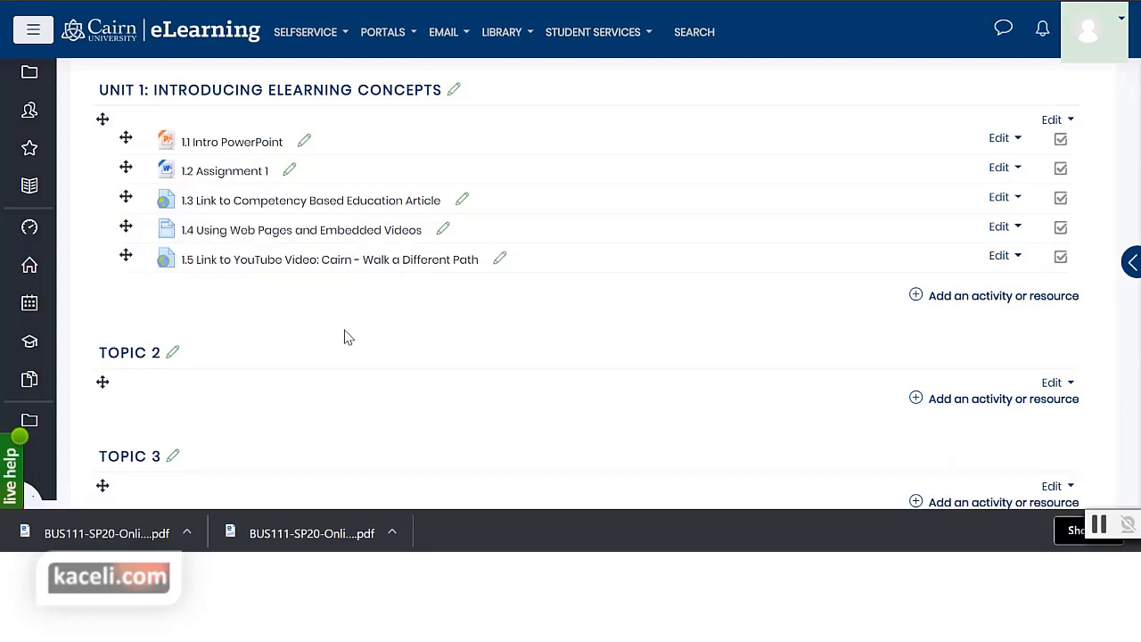
pyautogui.click(348, 261)
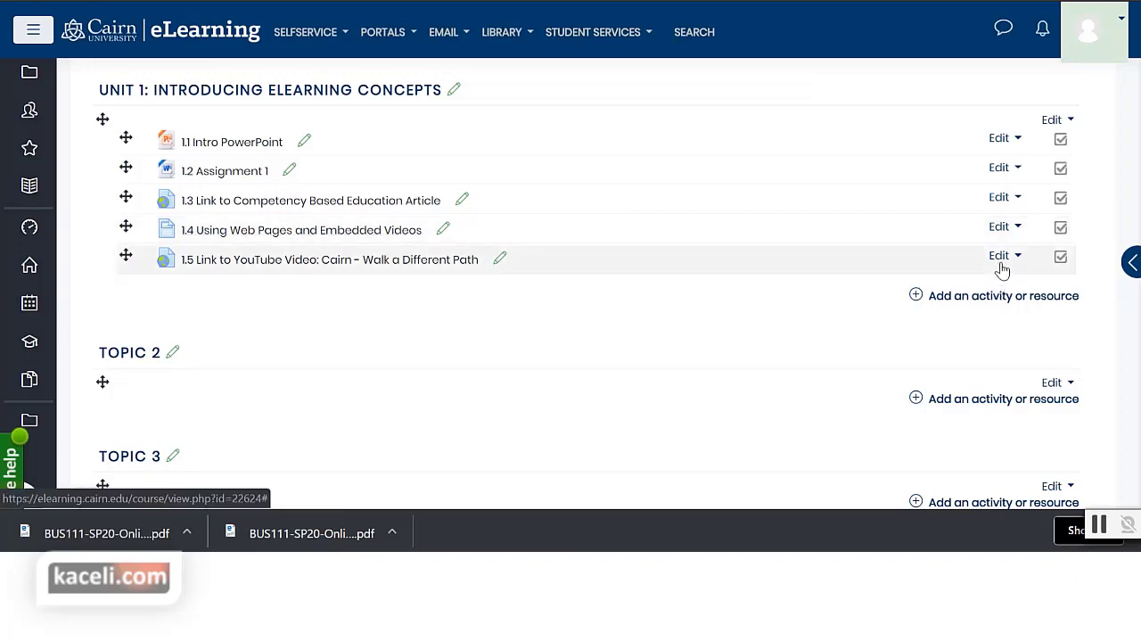
pyautogui.click(974, 303)
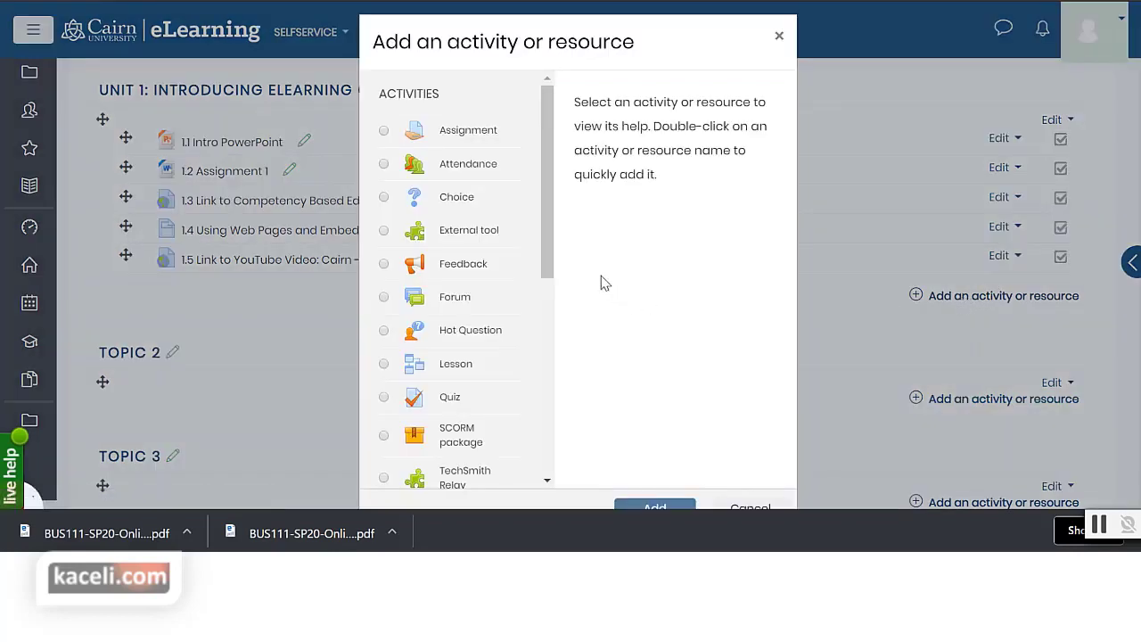
pyautogui.moveTo(545, 276); pyautogui.dragTo(510, 476)
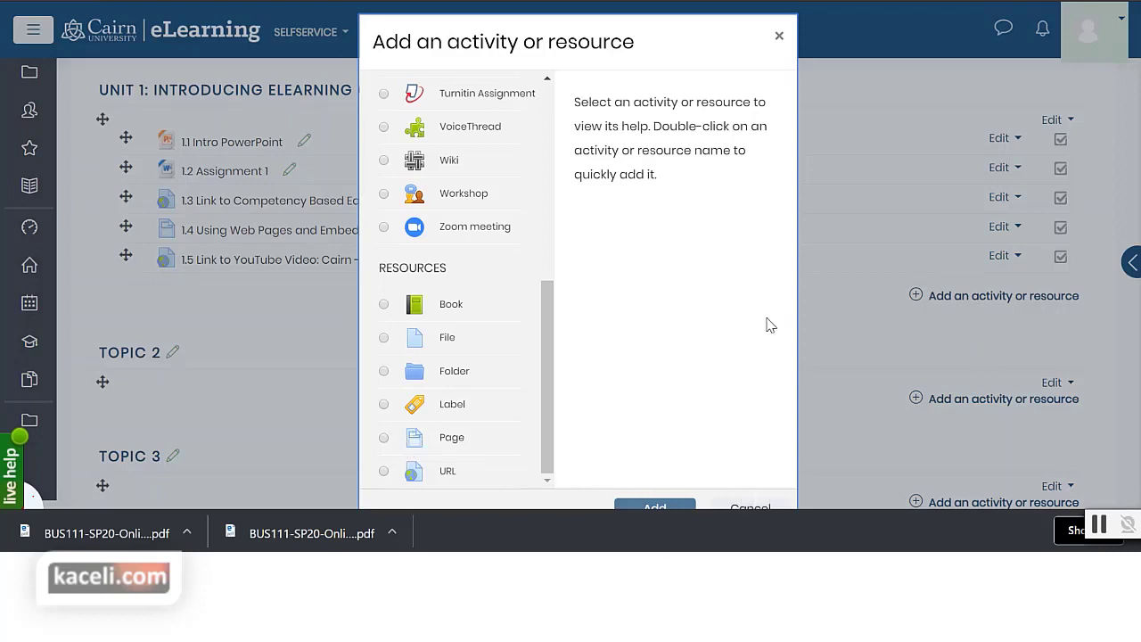
pyautogui.click(779, 40)
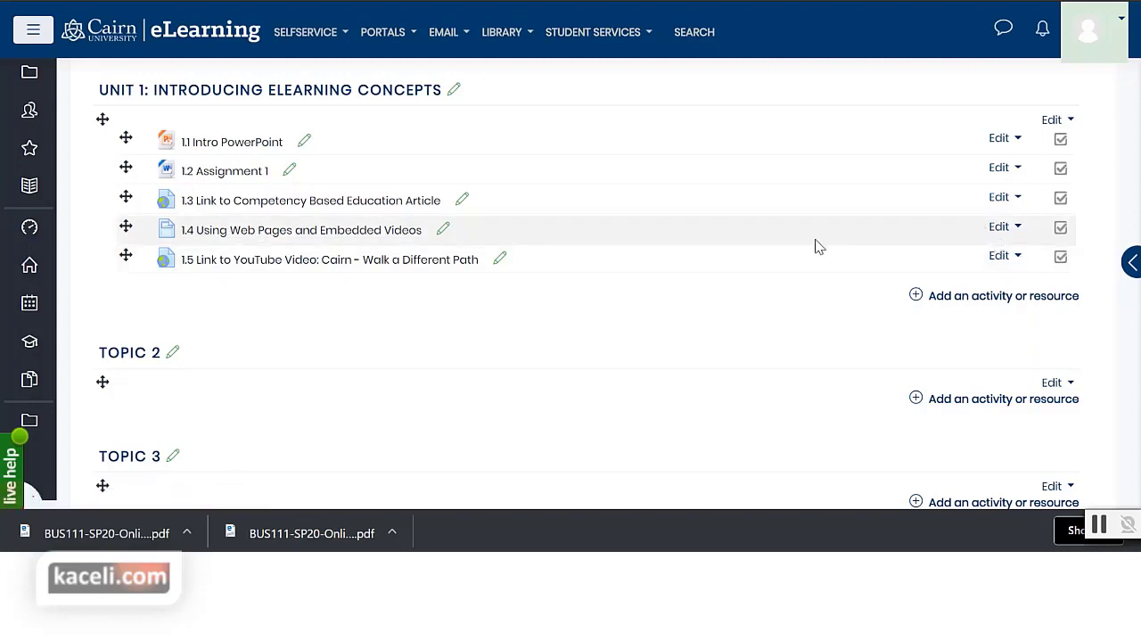
# Step: Open Edit settings for page 1.4 and place the caret after the heading in Page content
pyautogui.click(998, 226)
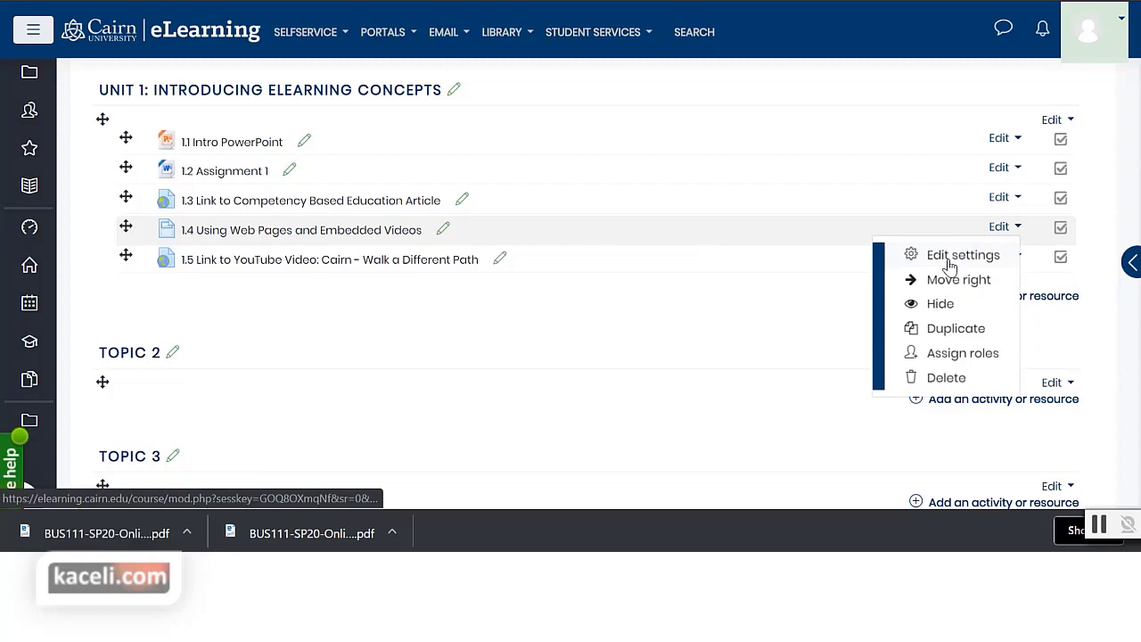
pyautogui.click(951, 265)
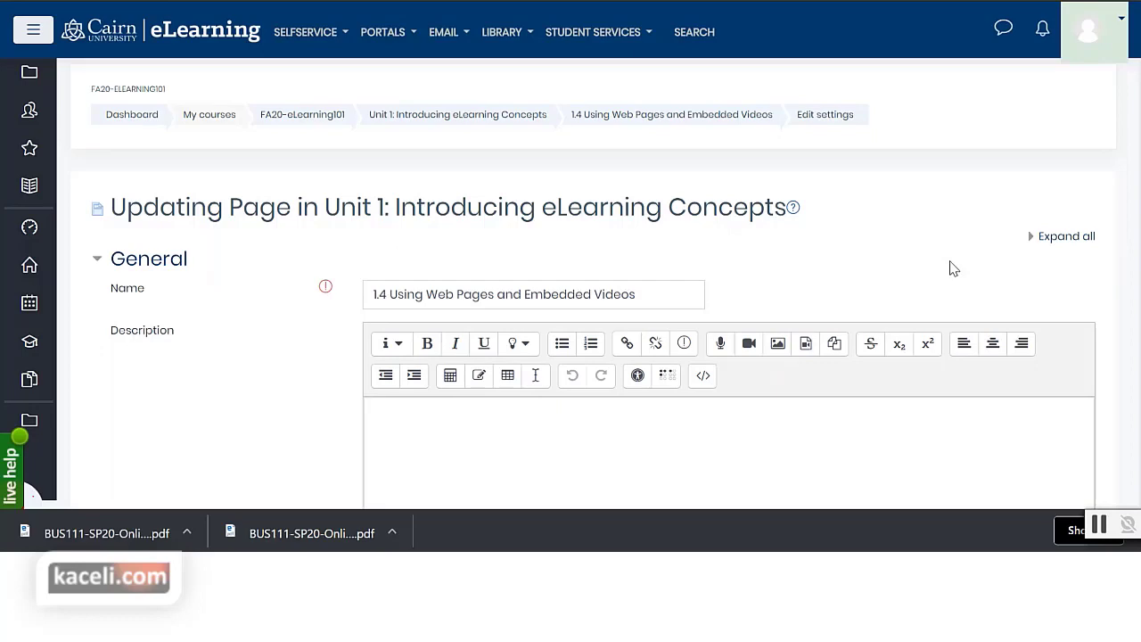
pyautogui.scroll(-5, 507, 445)
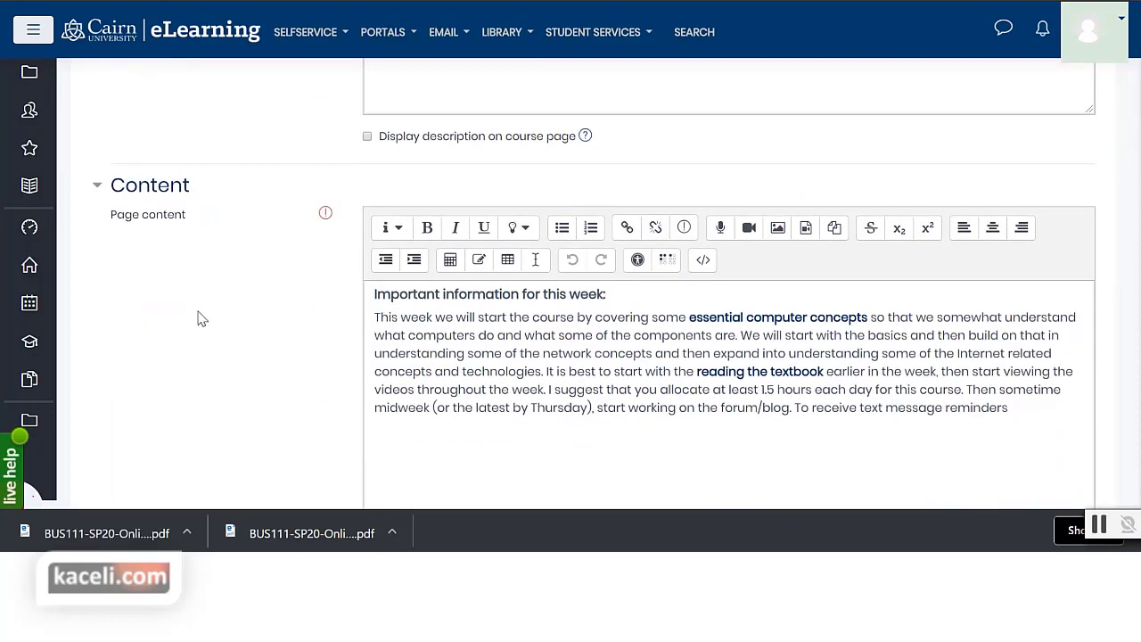
pyautogui.scroll(1, 602, 180)
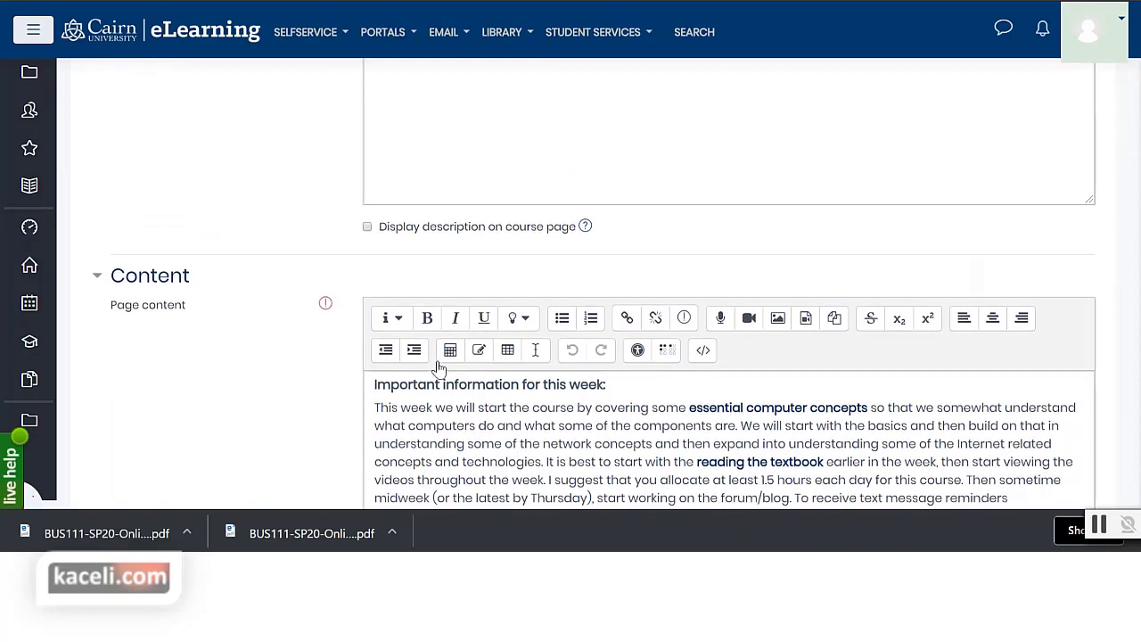
pyautogui.scroll(-1, 493, 401)
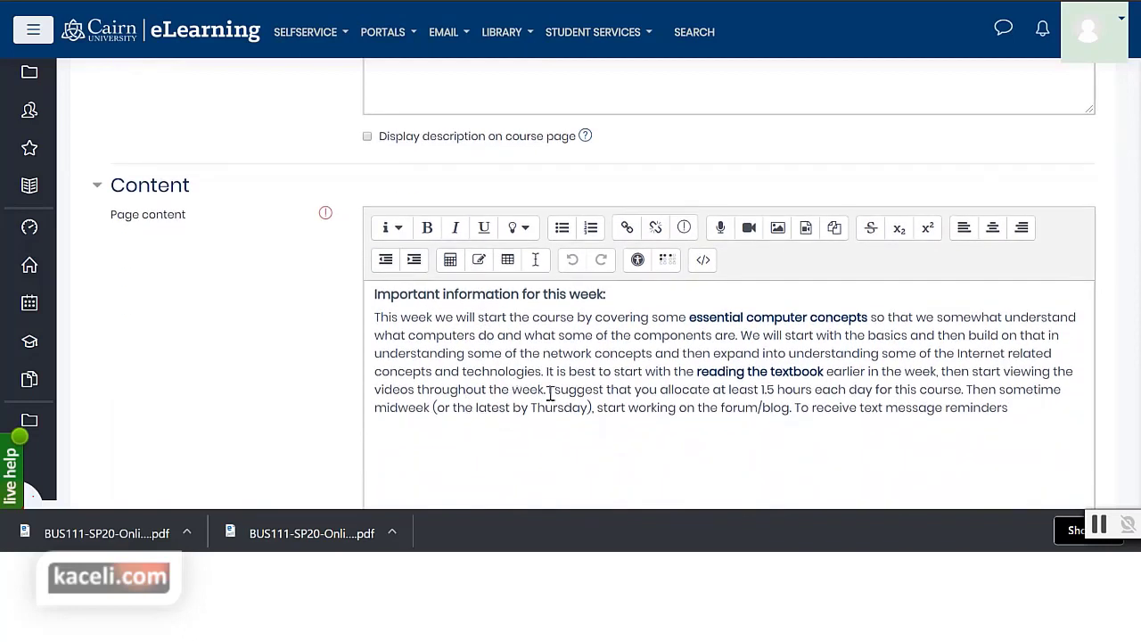
pyautogui.click(444, 432)
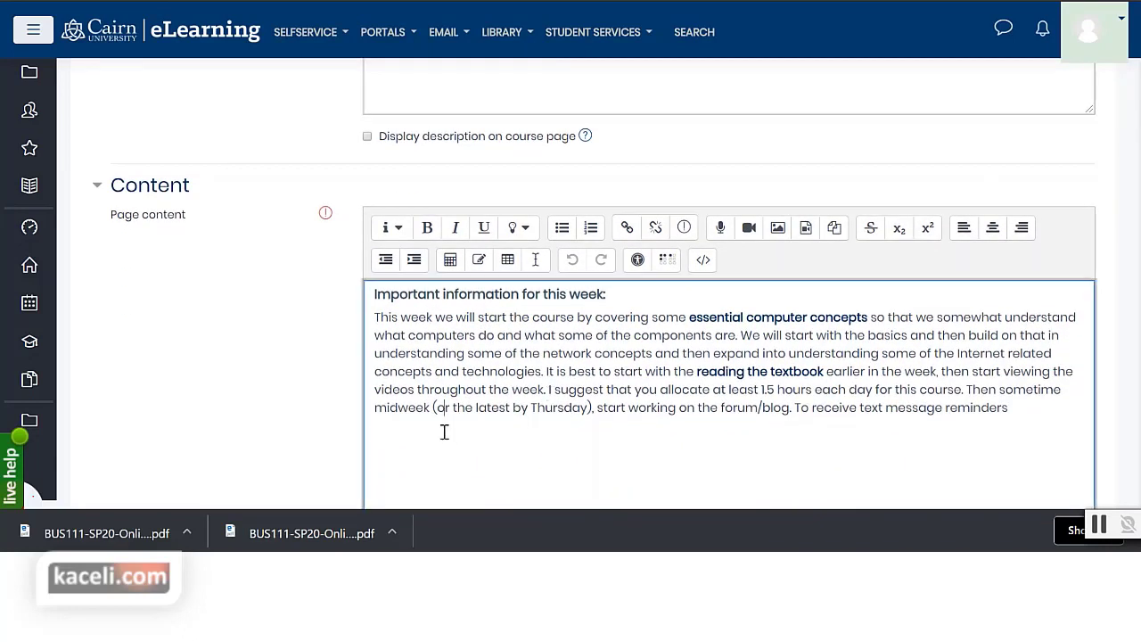
pyautogui.click(629, 299)
pyautogui.hotkey('ctrl', 'Tab')
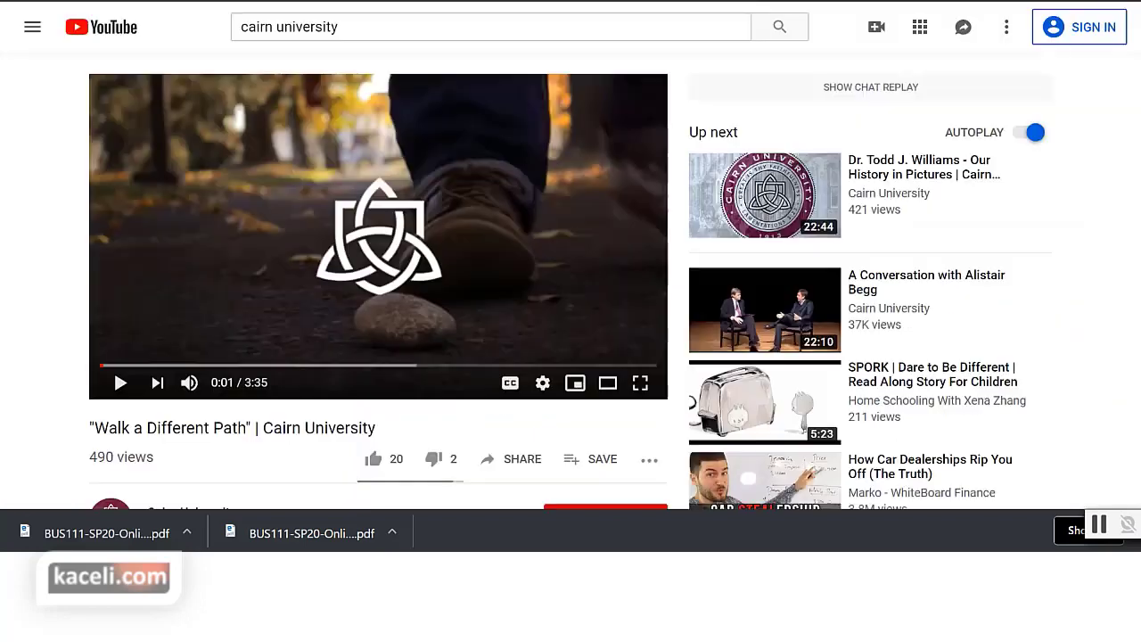
# Step: Copy the video's 560×315 iframe embed code and go back to the Moodle editor
pyautogui.click(524, 460)
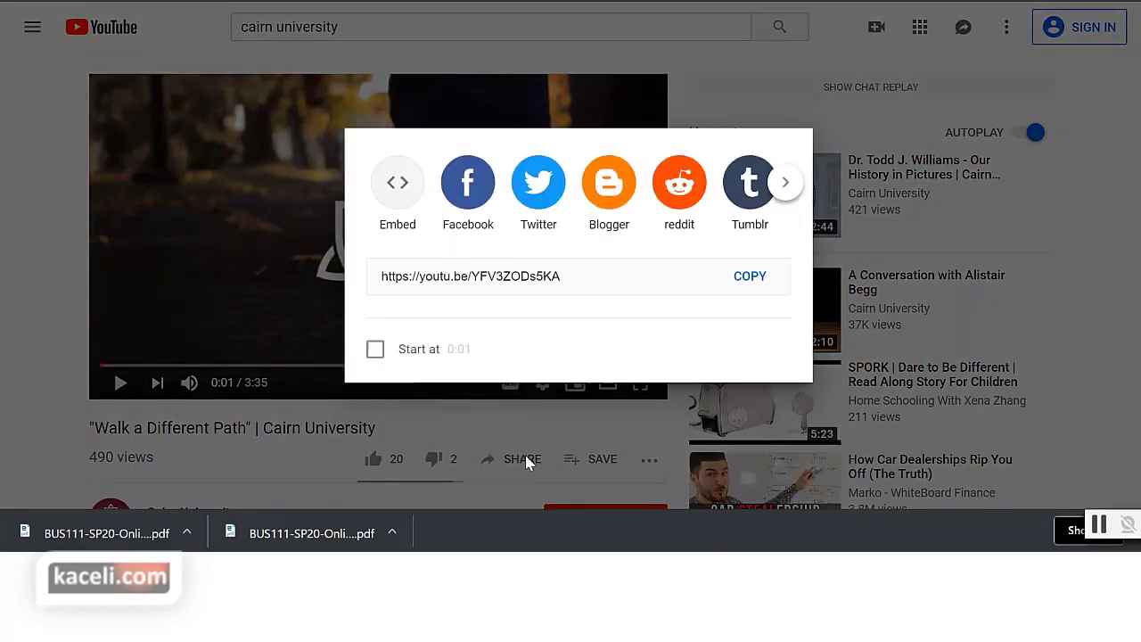
pyautogui.click(394, 183)
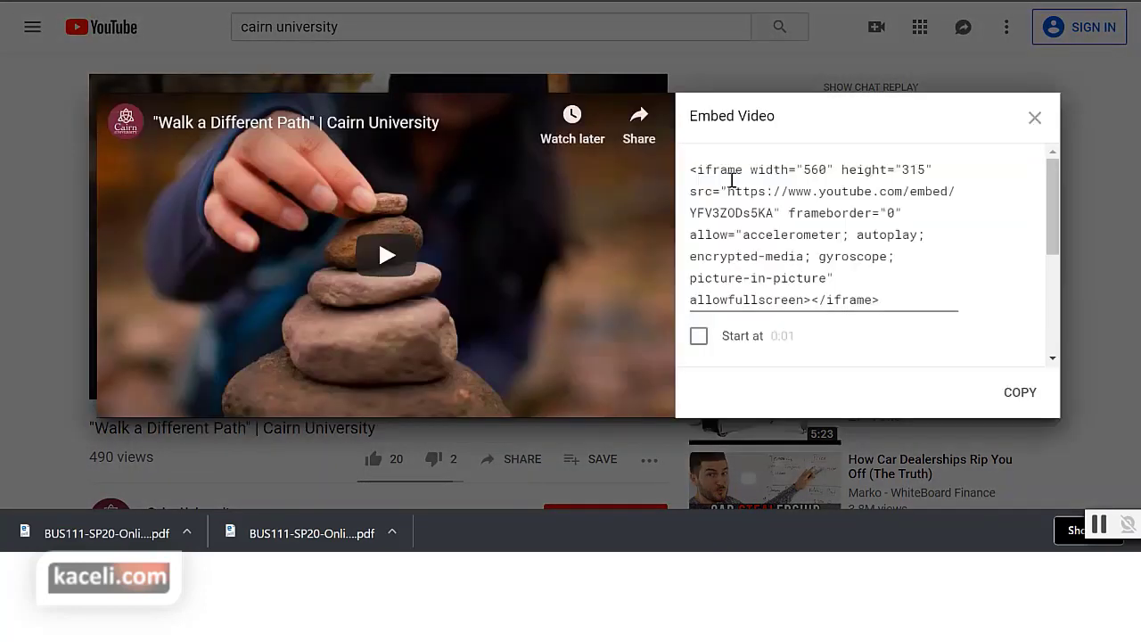
pyautogui.click(809, 169)
pyautogui.click(820, 171)
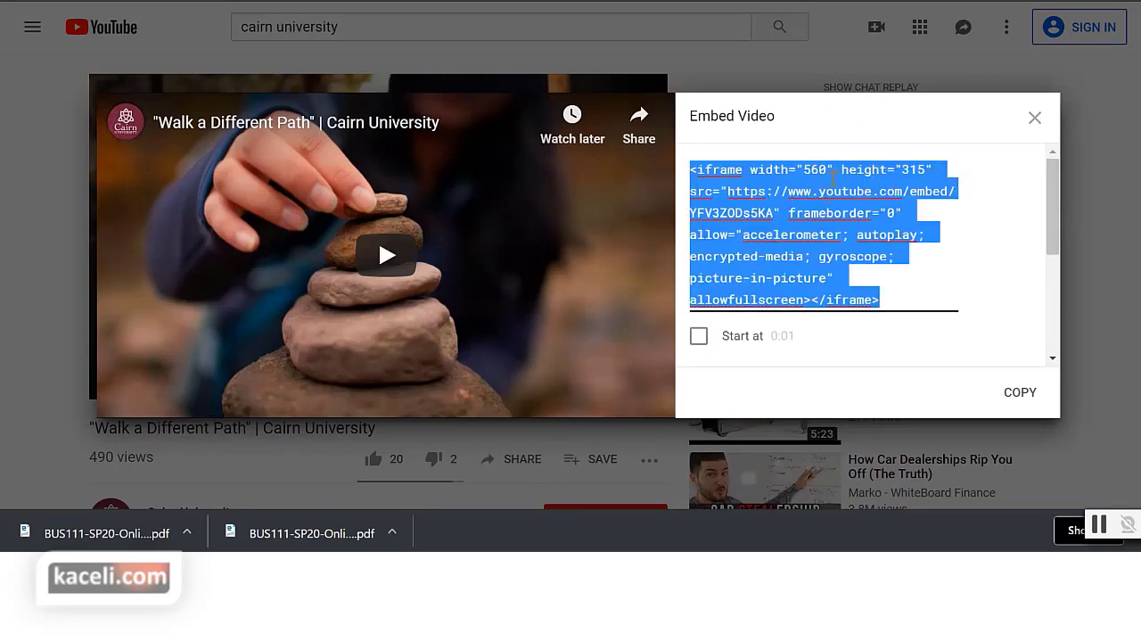
pyautogui.click(819, 171)
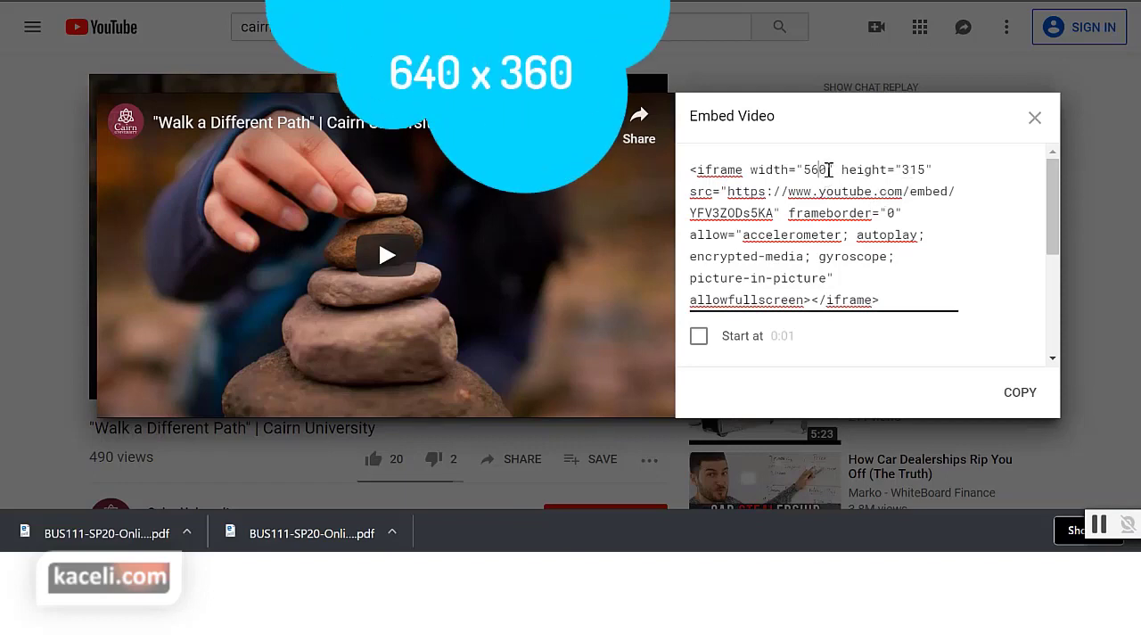
pyautogui.click(731, 191)
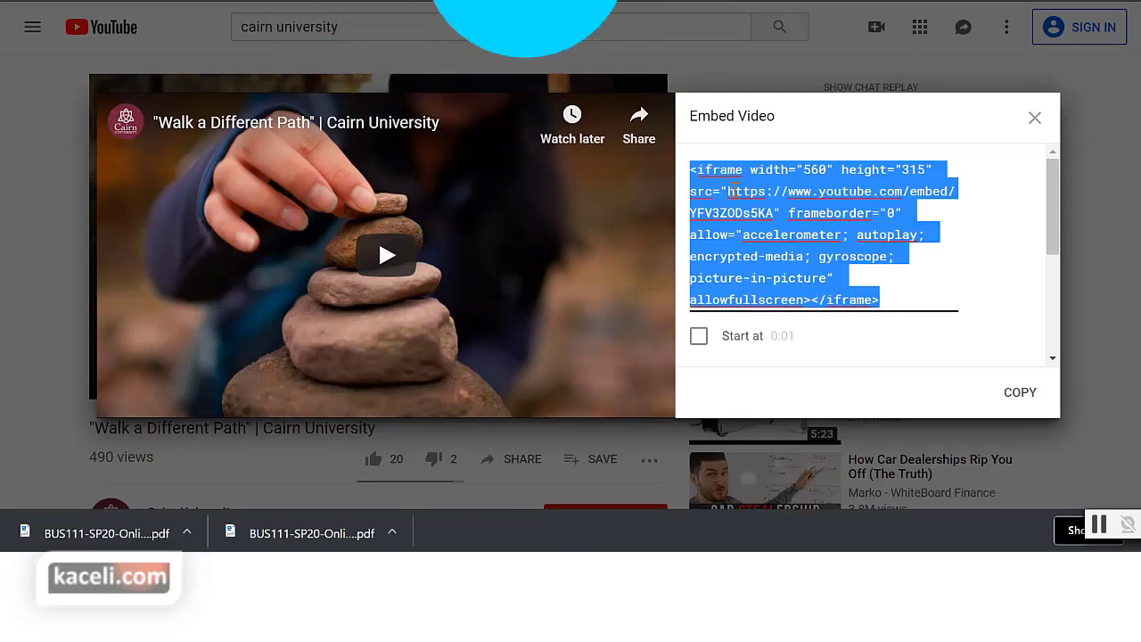
pyautogui.click(1018, 394)
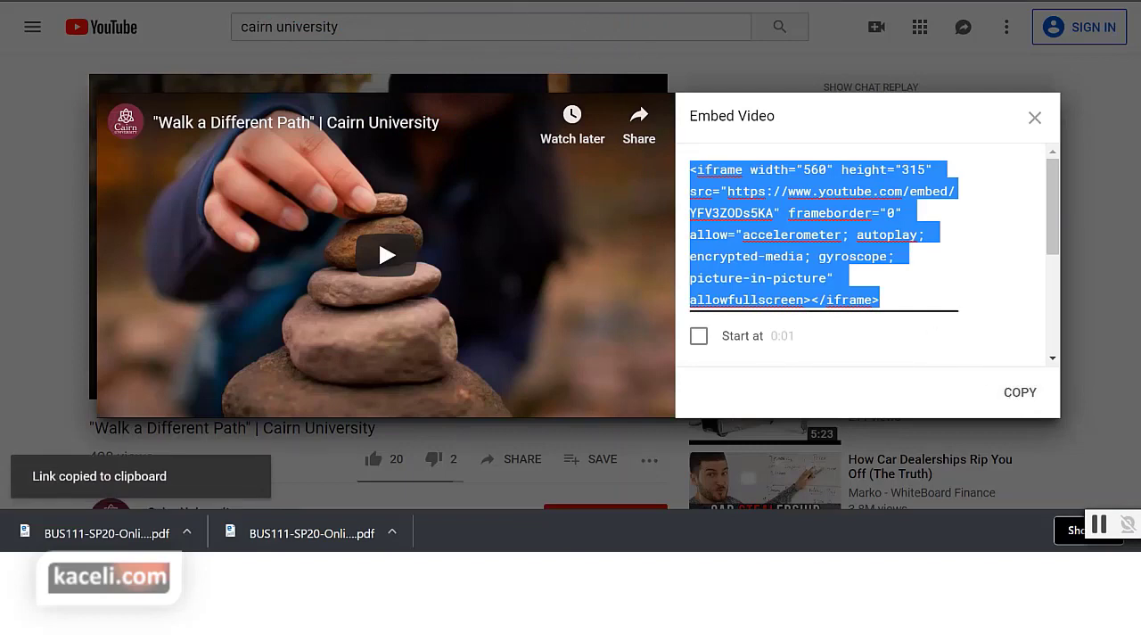
pyautogui.hotkey('ctrl', 'Tab')
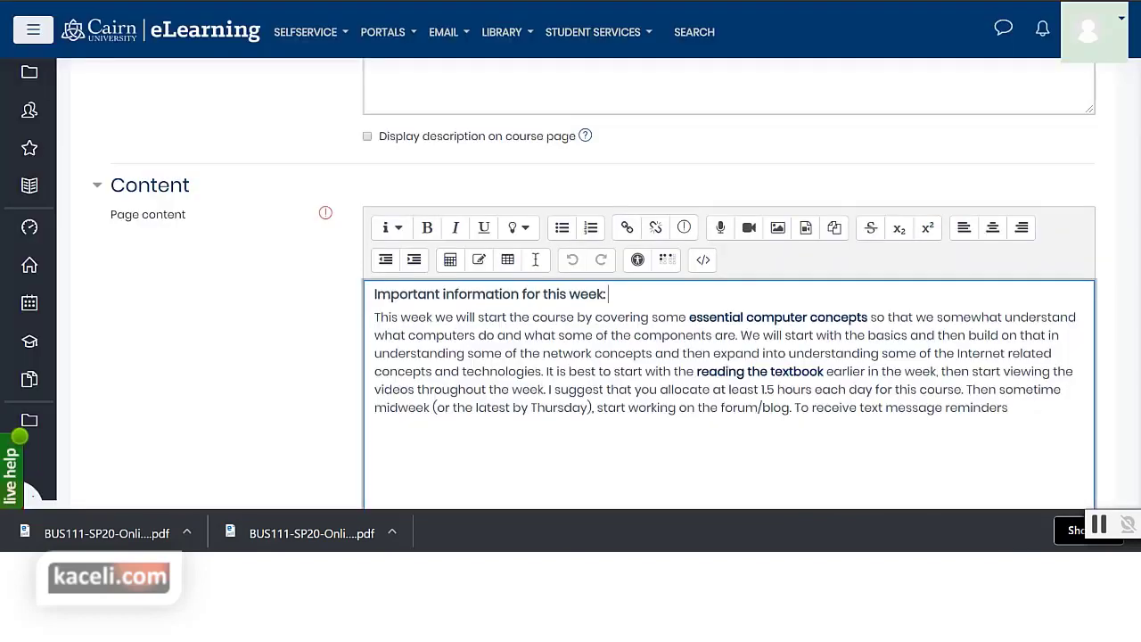
# Step: Paste the Walk a Different Path iframe code after the heading's </h5> in HTML view, then preview the video
pyautogui.click(621, 408)
pyautogui.click(575, 371)
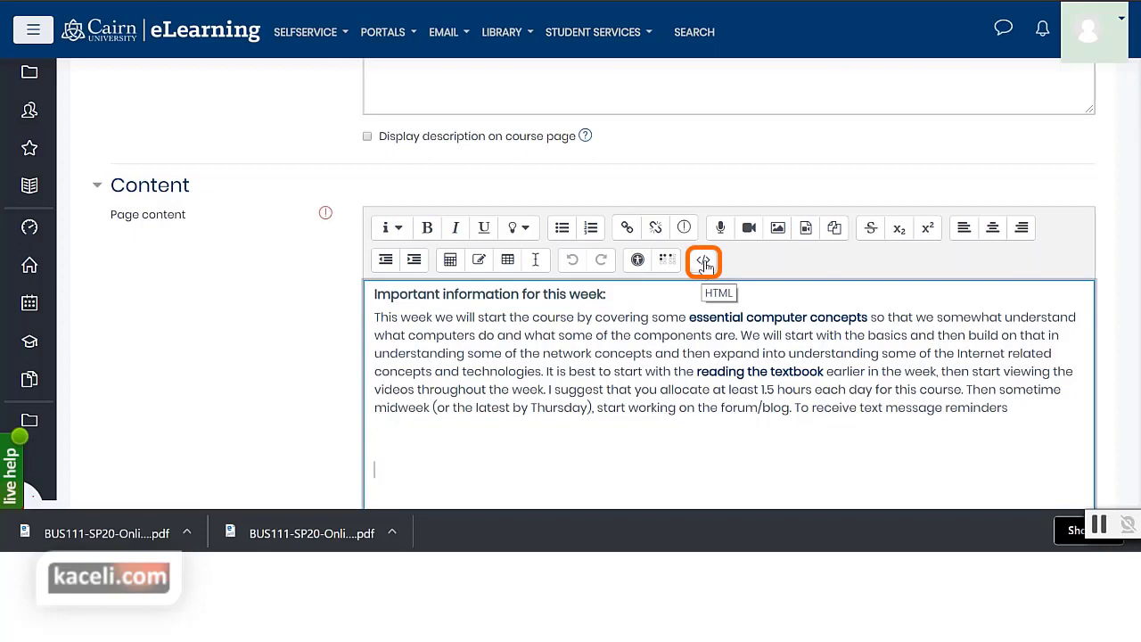
pyautogui.click(704, 260)
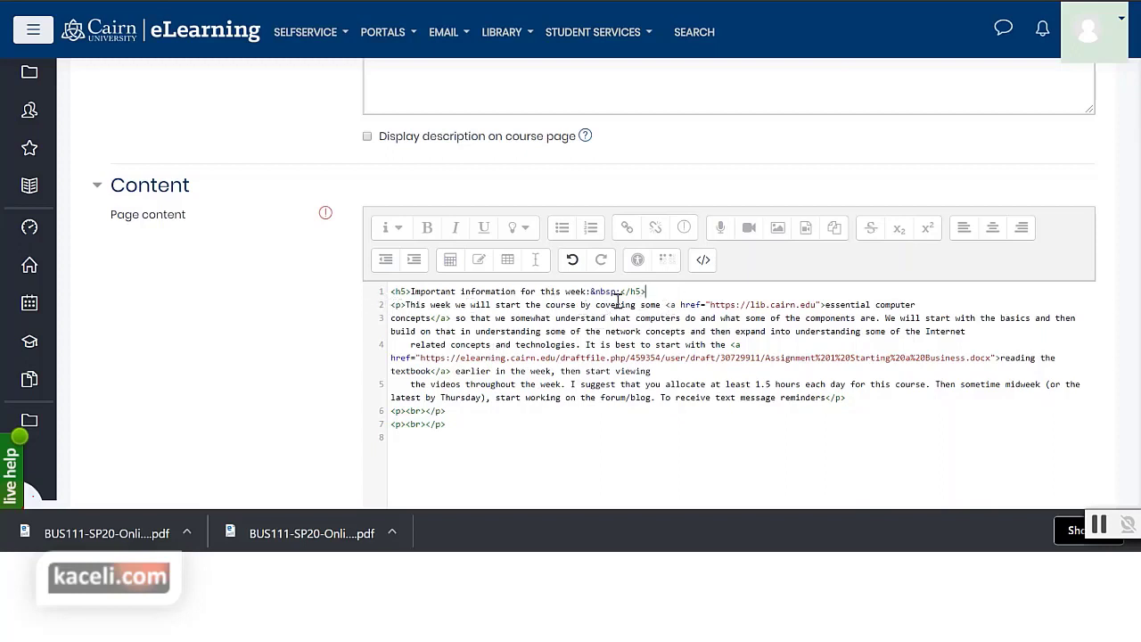
pyautogui.press('Return')
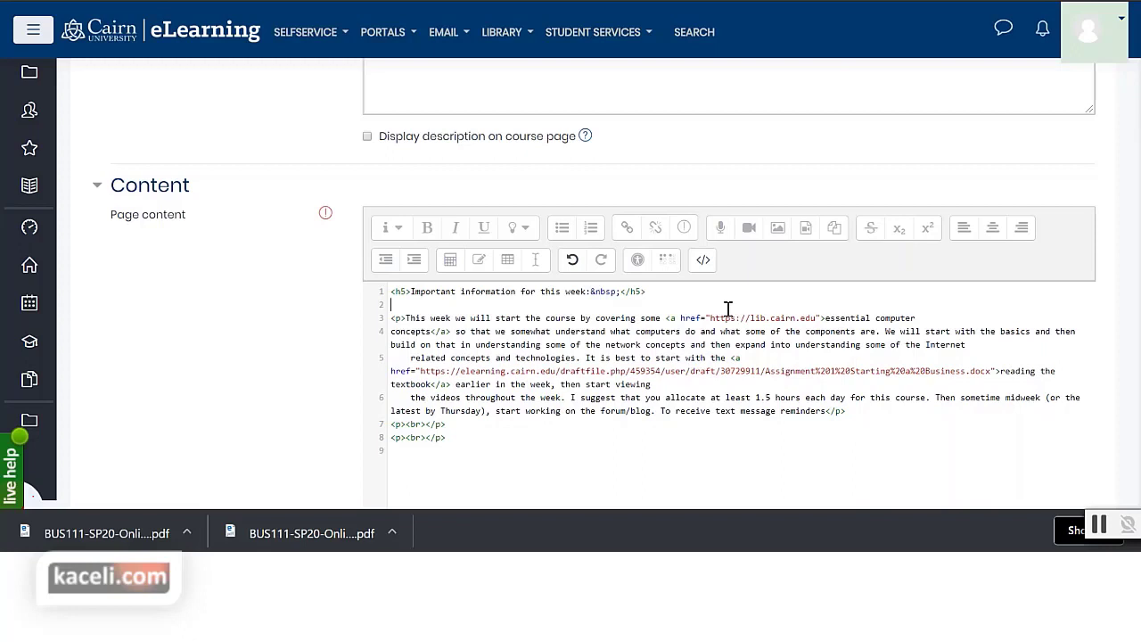
pyautogui.hotkey('ctrl', 'v')
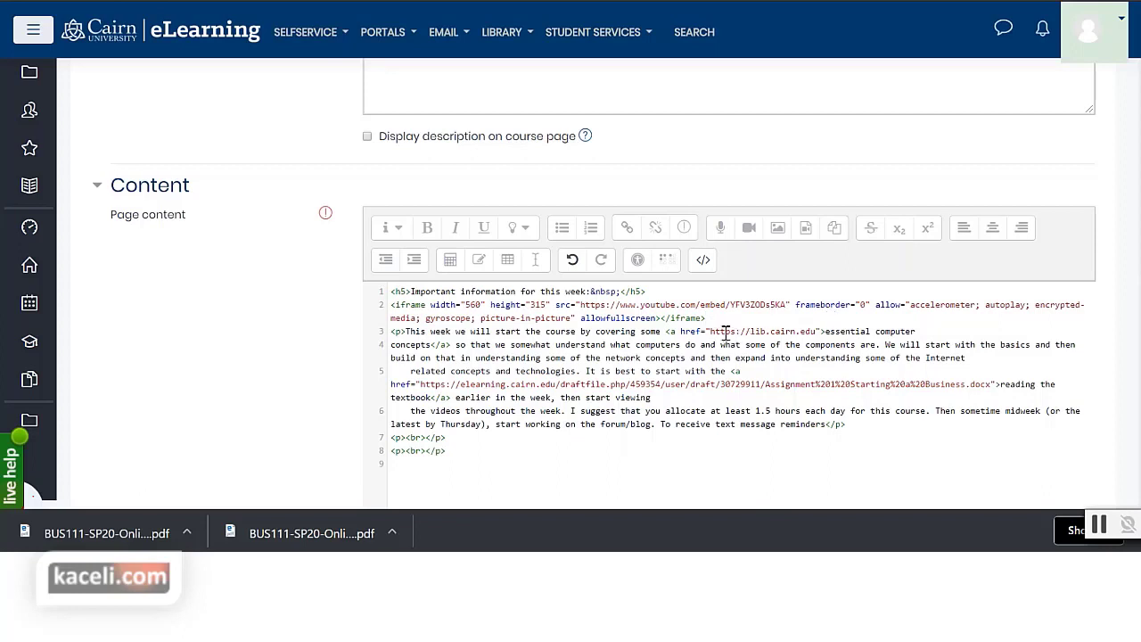
pyautogui.press('Return')
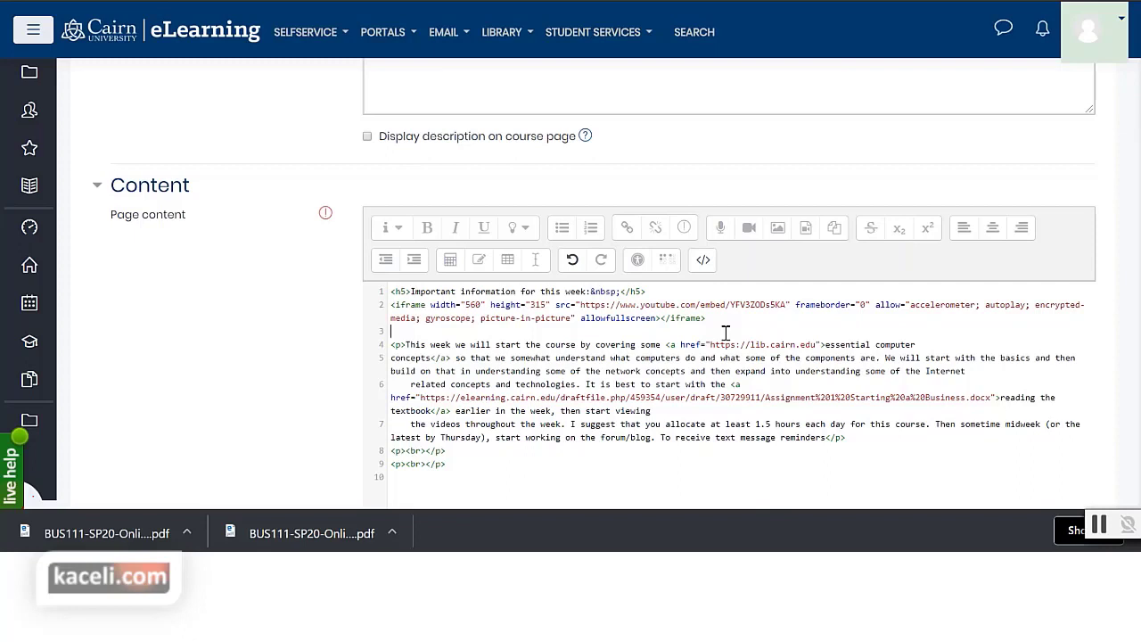
pyautogui.click(704, 267)
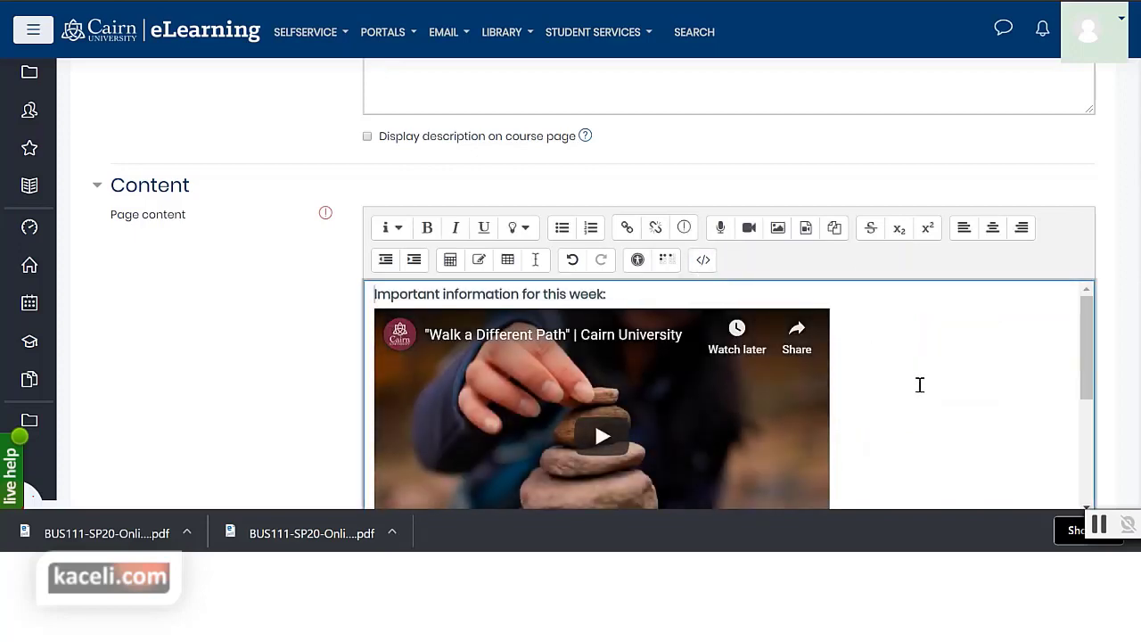
pyautogui.scroll(-2, 900, 383)
pyautogui.scroll(-3, 450, 421)
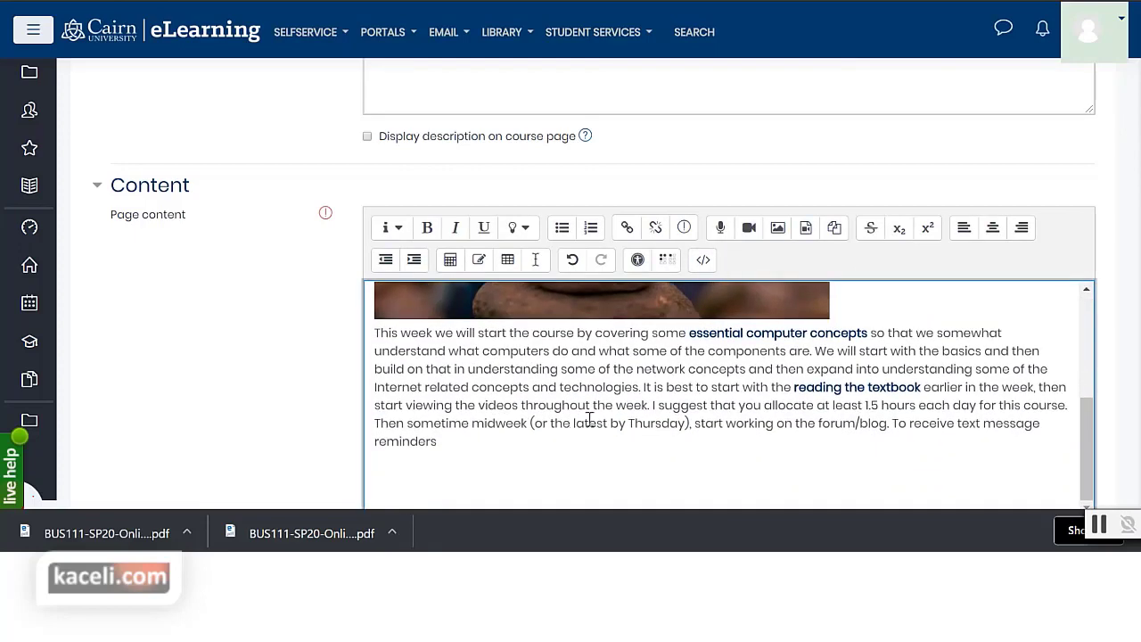
pyautogui.scroll(2, 670, 324)
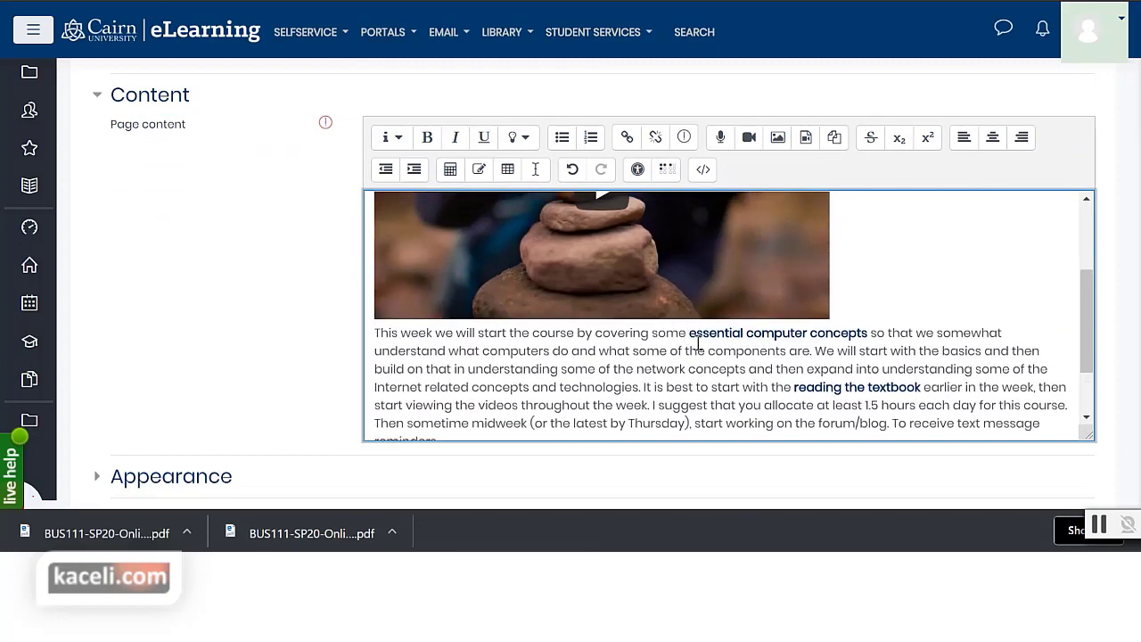
pyautogui.scroll(-5, 204, 311)
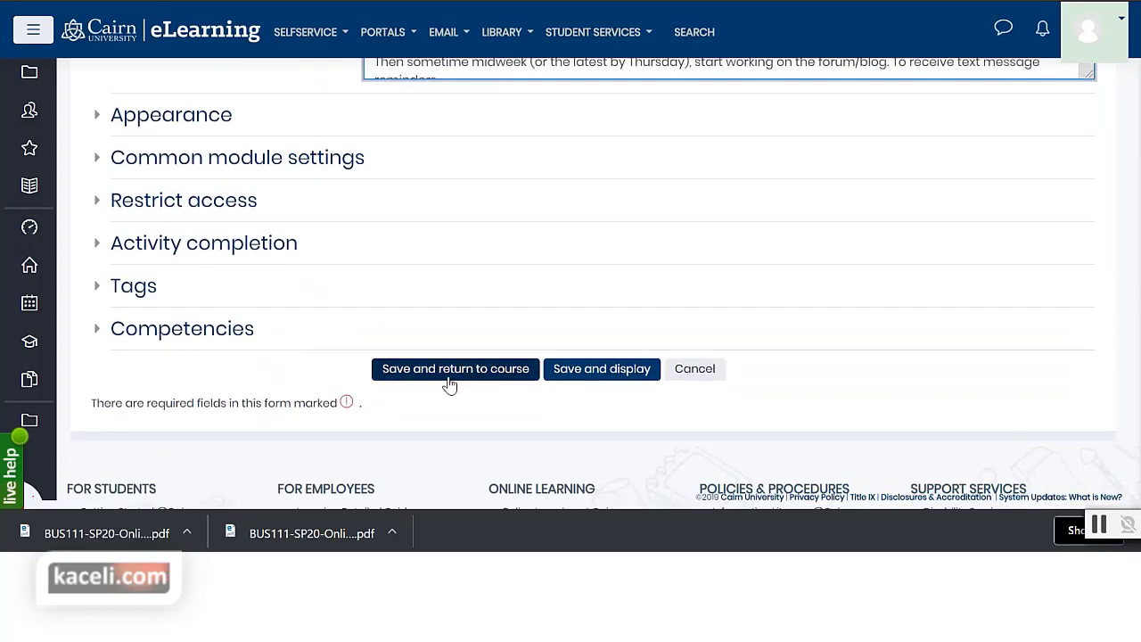
# Step: Save page 1.4 to the course, then reopen it to check the embedded video
pyautogui.click(456, 381)
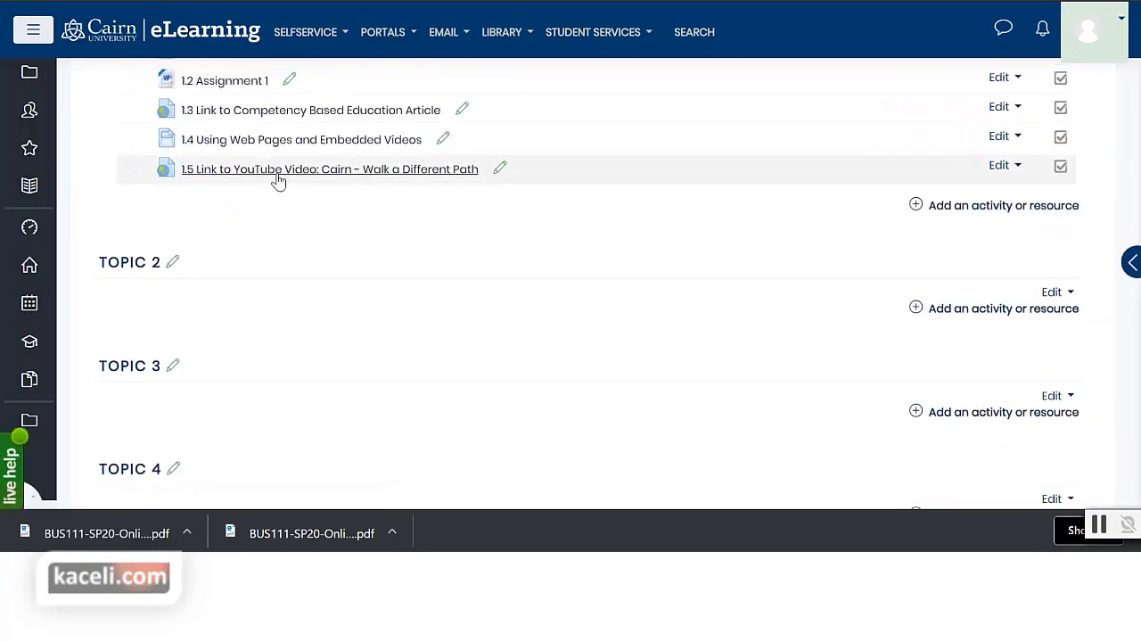
pyautogui.scroll(1, 259, 210)
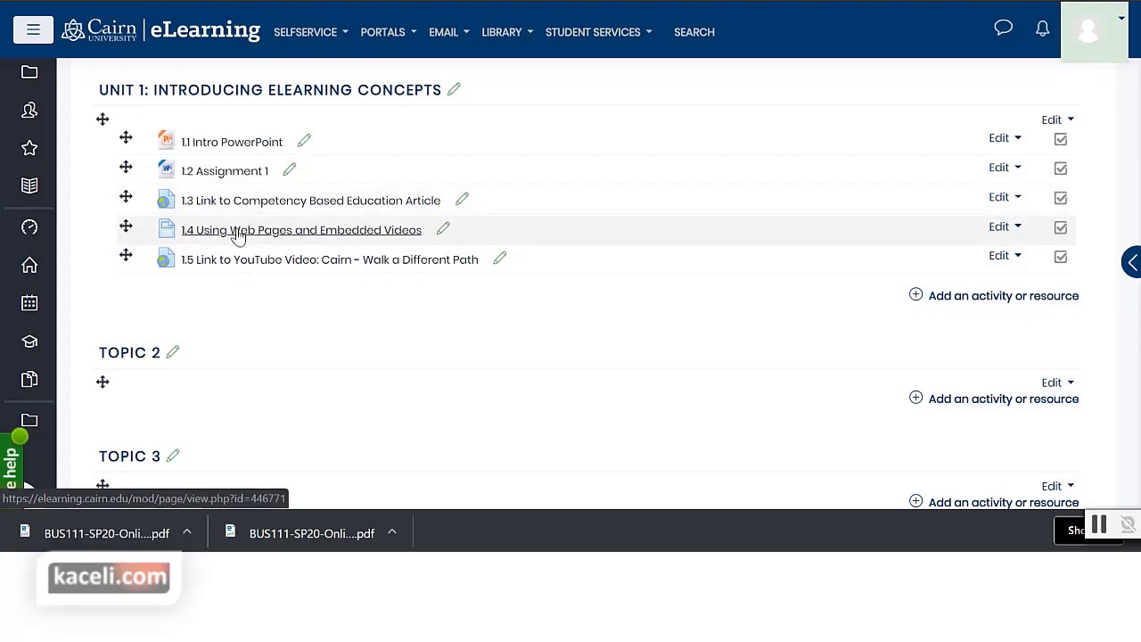
pyautogui.click(239, 231)
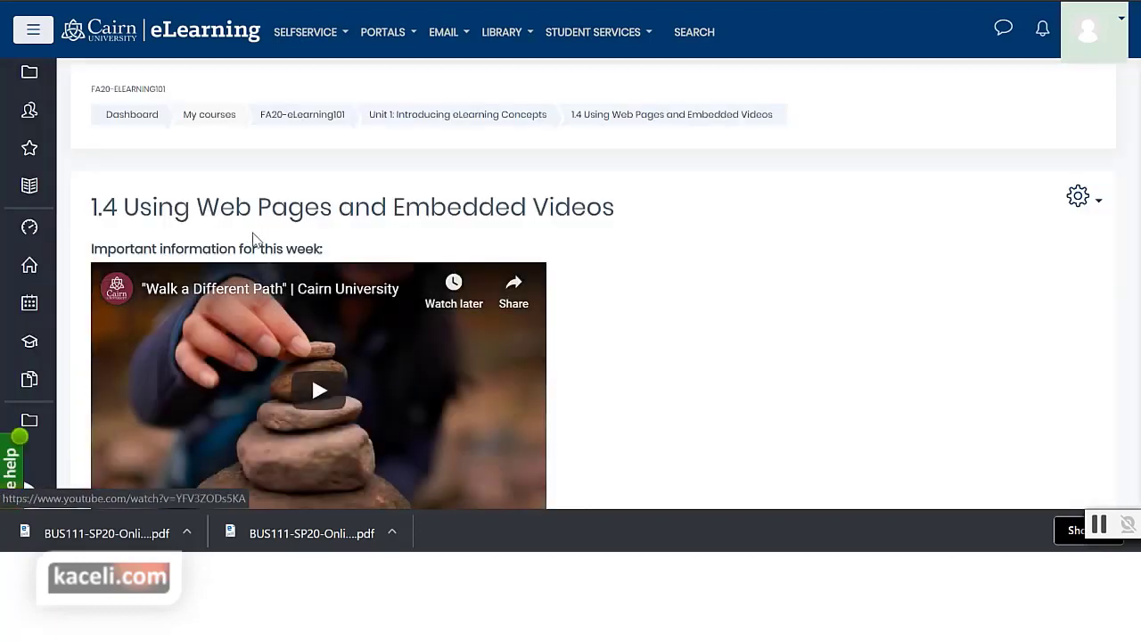
pyautogui.scroll(-2, 380, 208)
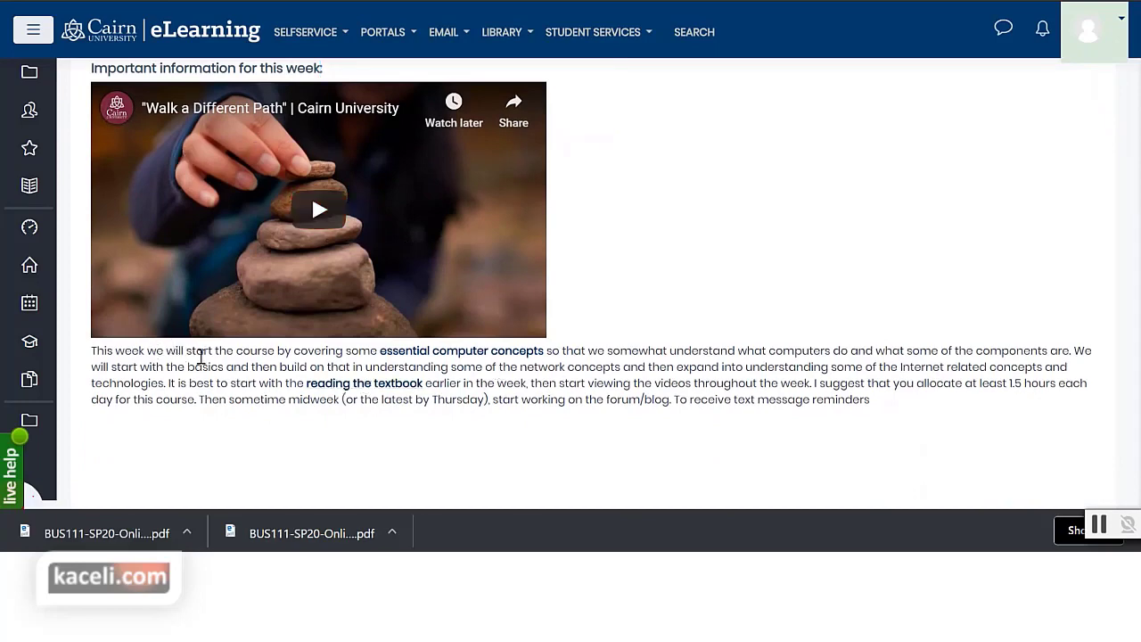
pyautogui.moveTo(114, 352); pyautogui.dragTo(514, 424)
pyautogui.click(639, 428)
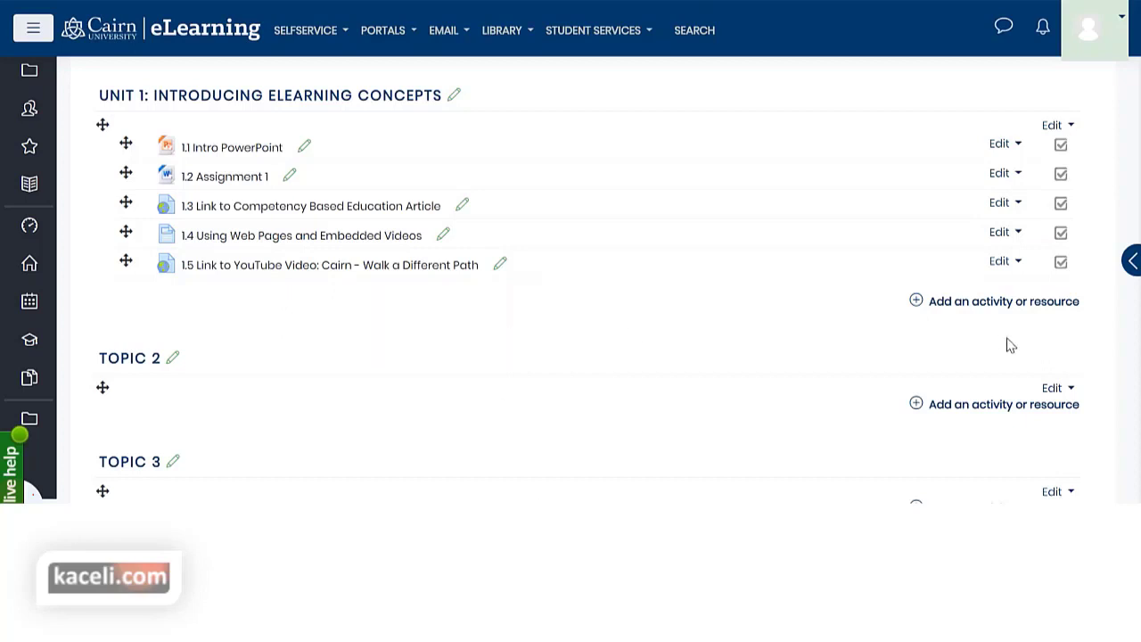
# Step: Add a new Assignment to Unit 1 named 'Assignment 1: 5 Page Research Paper'
pyautogui.click(1002, 303)
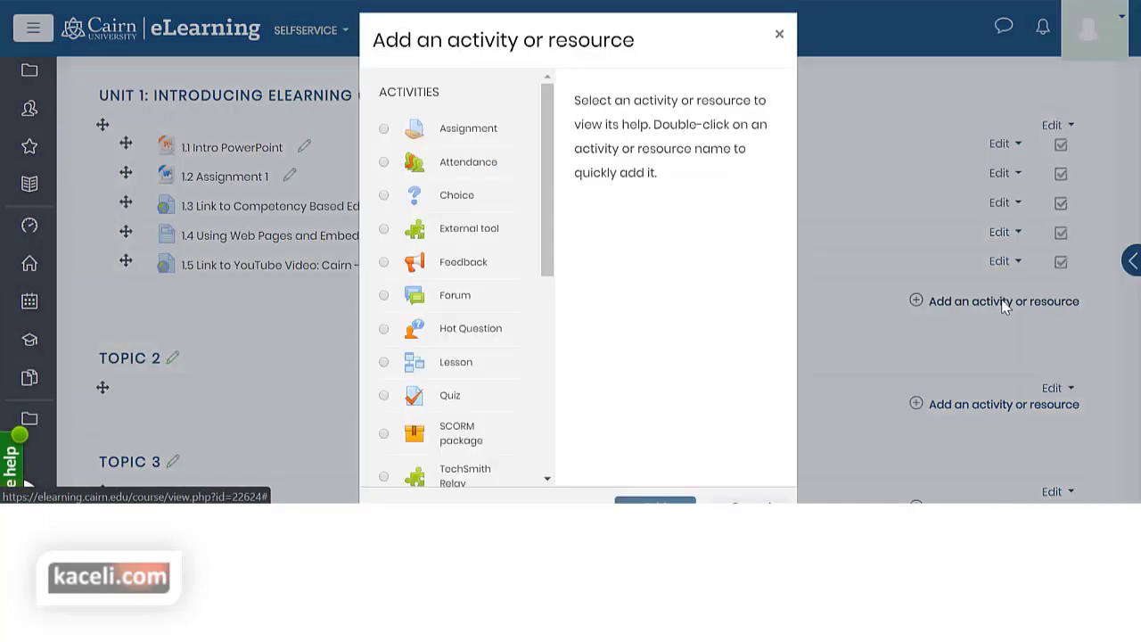
pyautogui.click(448, 133)
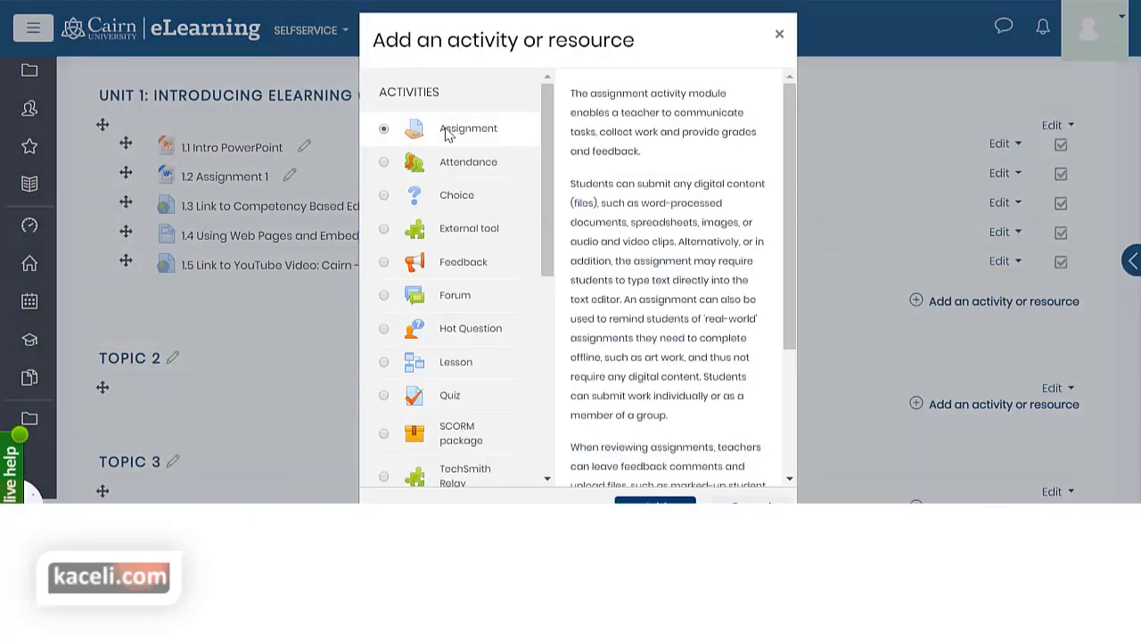
pyautogui.moveTo(647, 39); pyautogui.dragTo(651, 12)
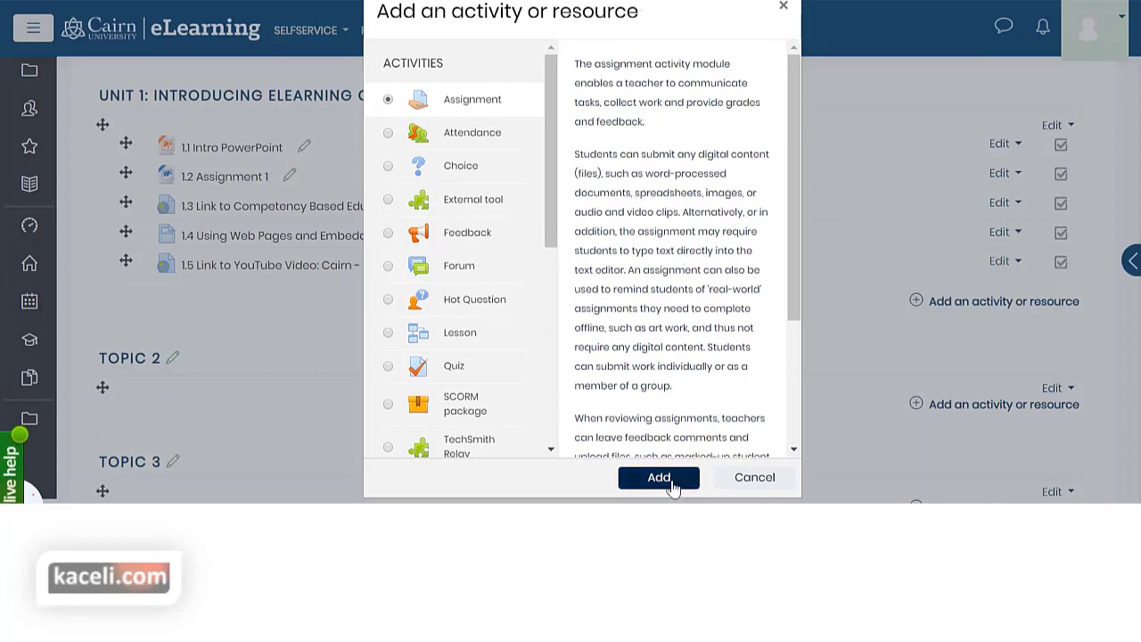
pyautogui.click(664, 481)
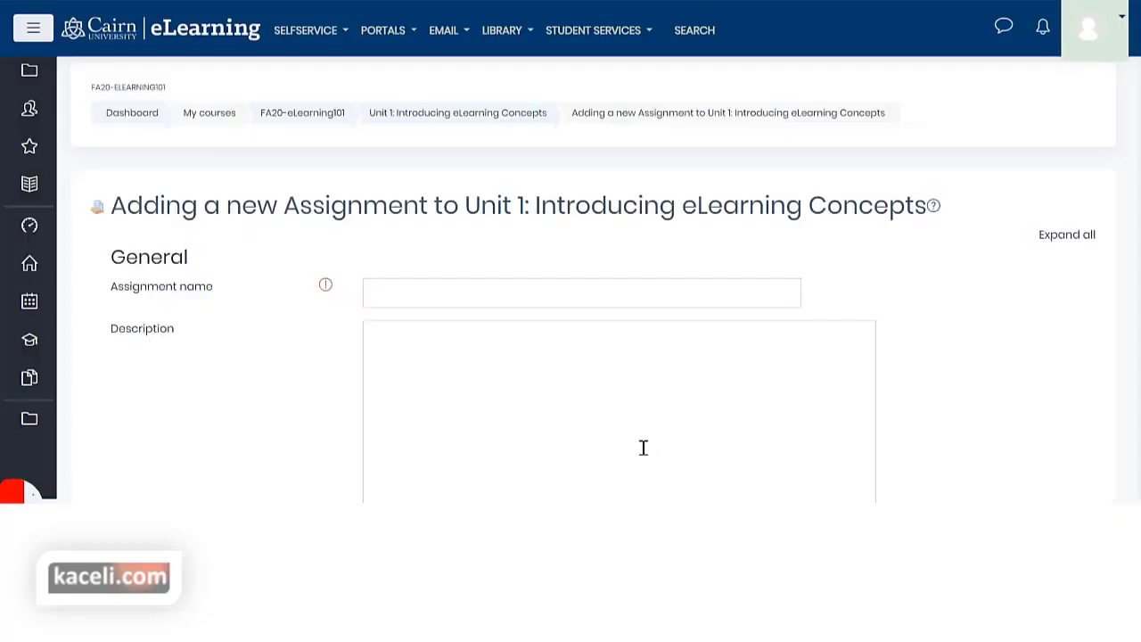
pyautogui.click(504, 303)
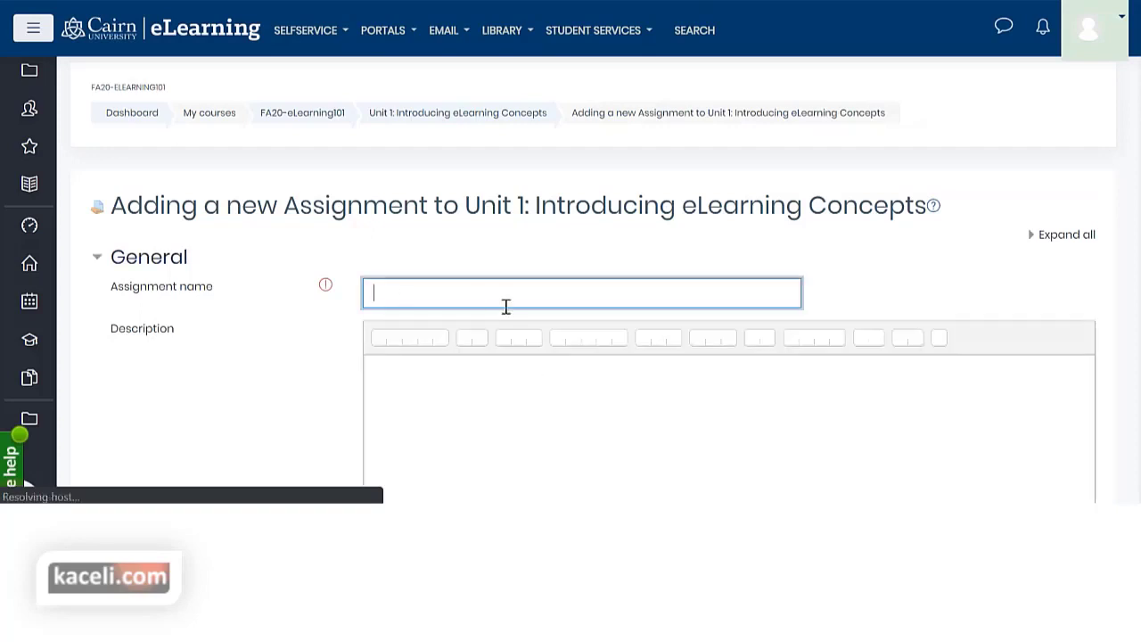
pyautogui.scroll(-1, 606, 318)
pyautogui.write('A')
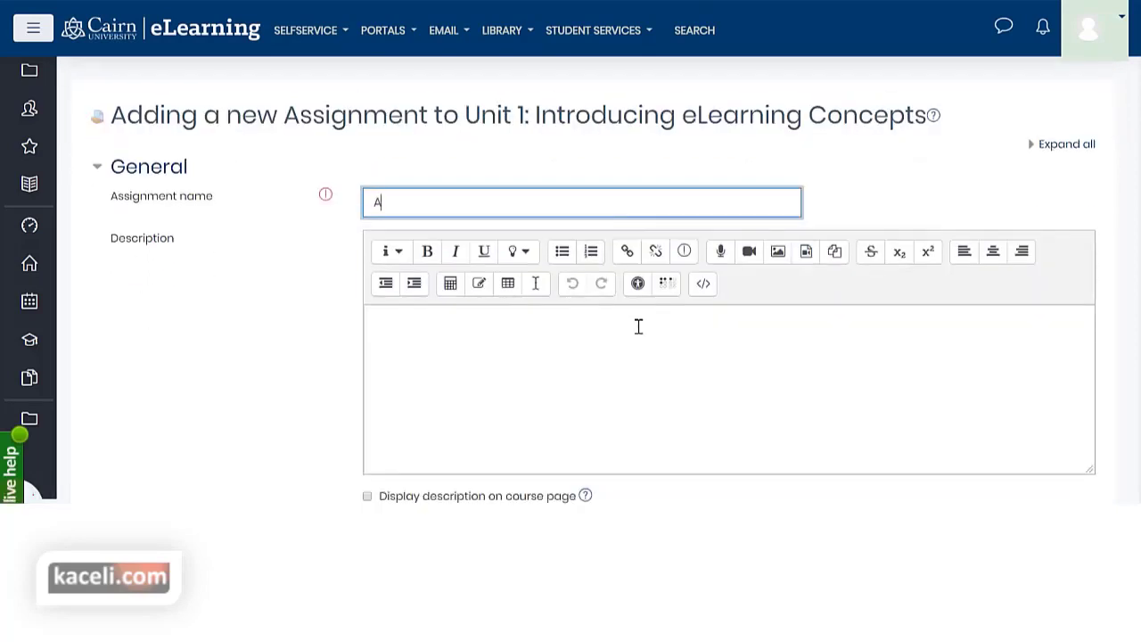
pyautogui.write('ssignment 1: 5 Page Pa')
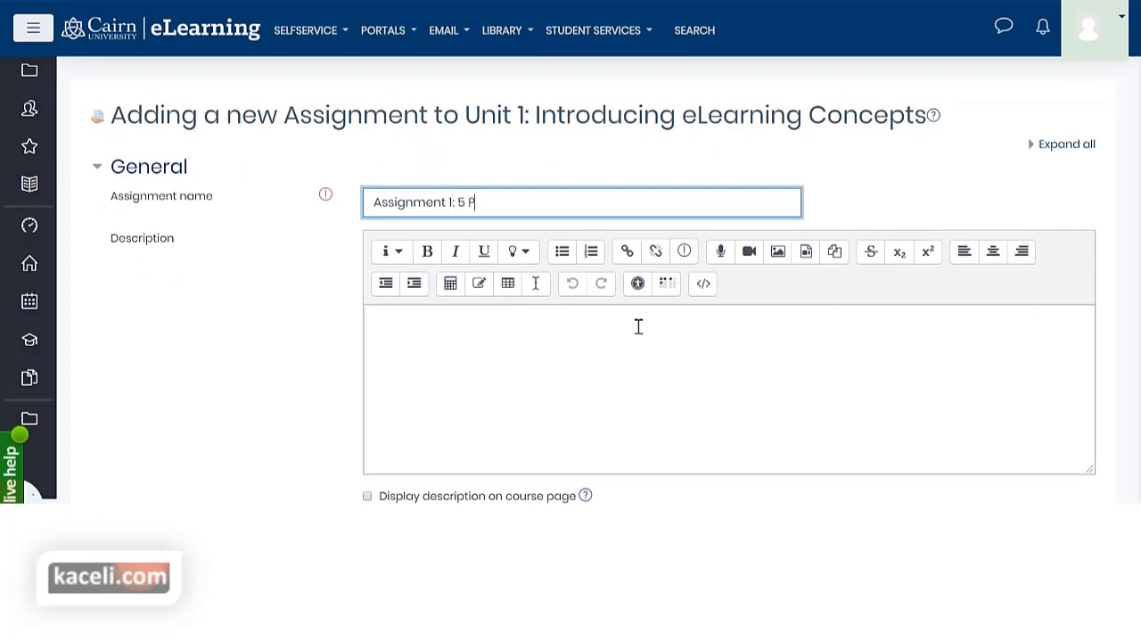
pyautogui.press('BackSpace')
pyautogui.press('BackSpace')
pyautogui.write('Research Paper')
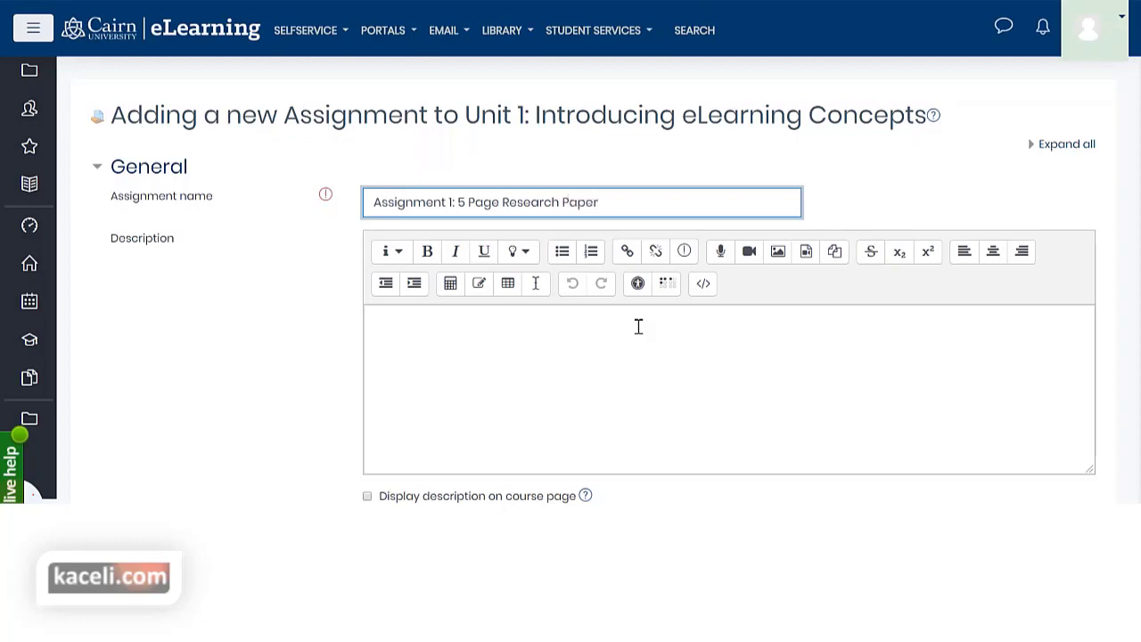
# Step: Paste the prepared description with its grading rubric table into the Description field
pyautogui.click(544, 346)
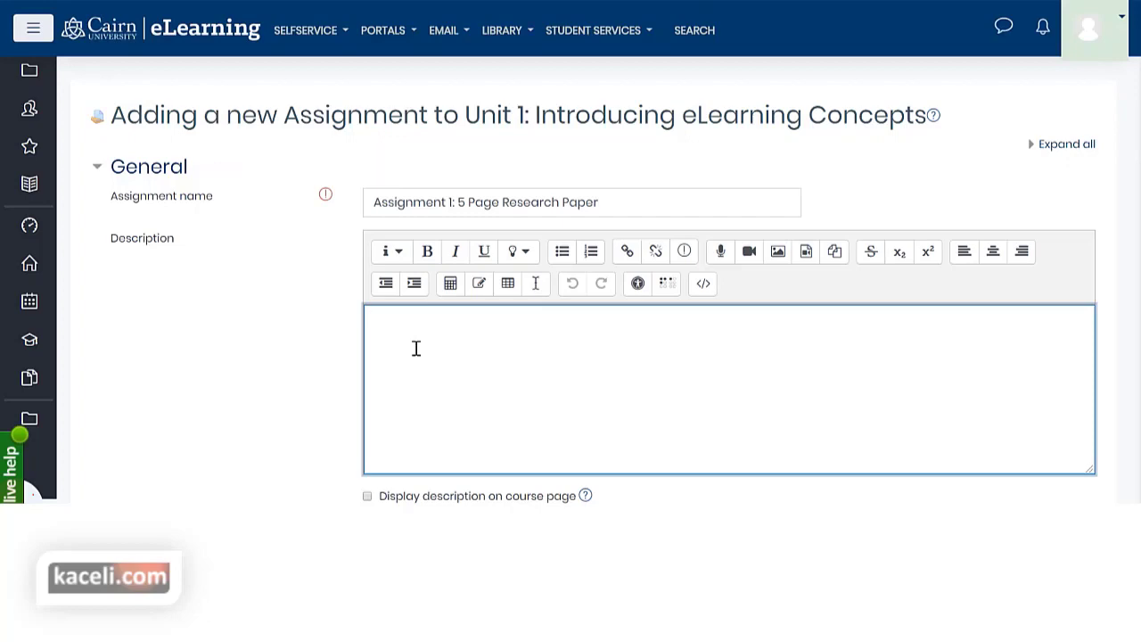
pyautogui.hotkey('ctrl', 'v')
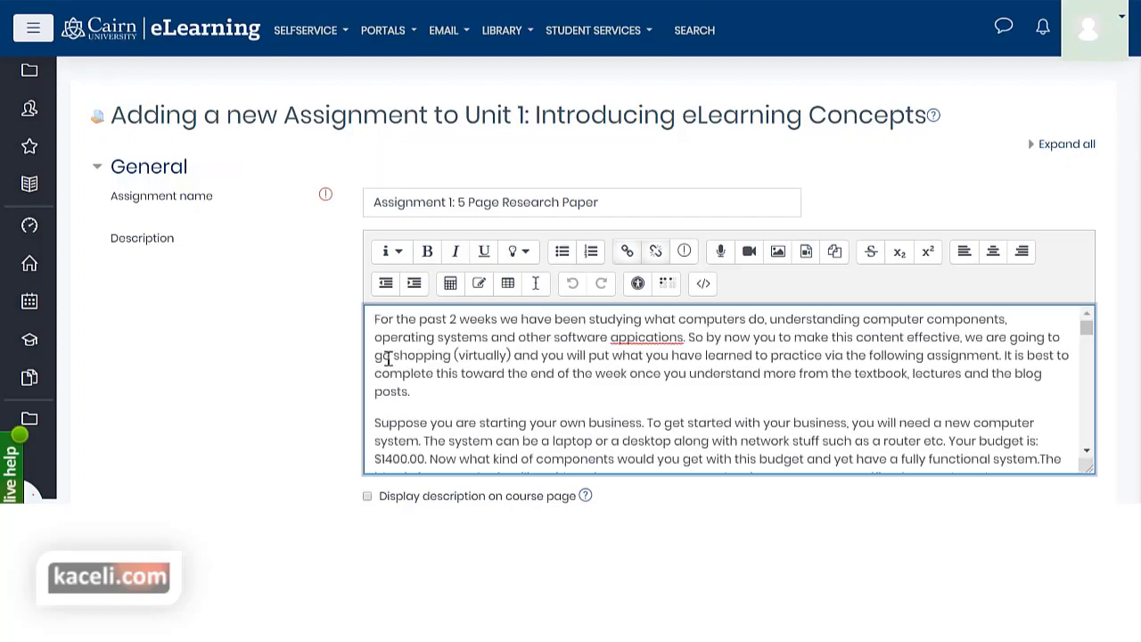
pyautogui.scroll(1, 683, 392)
pyautogui.scroll(-6, 766, 445)
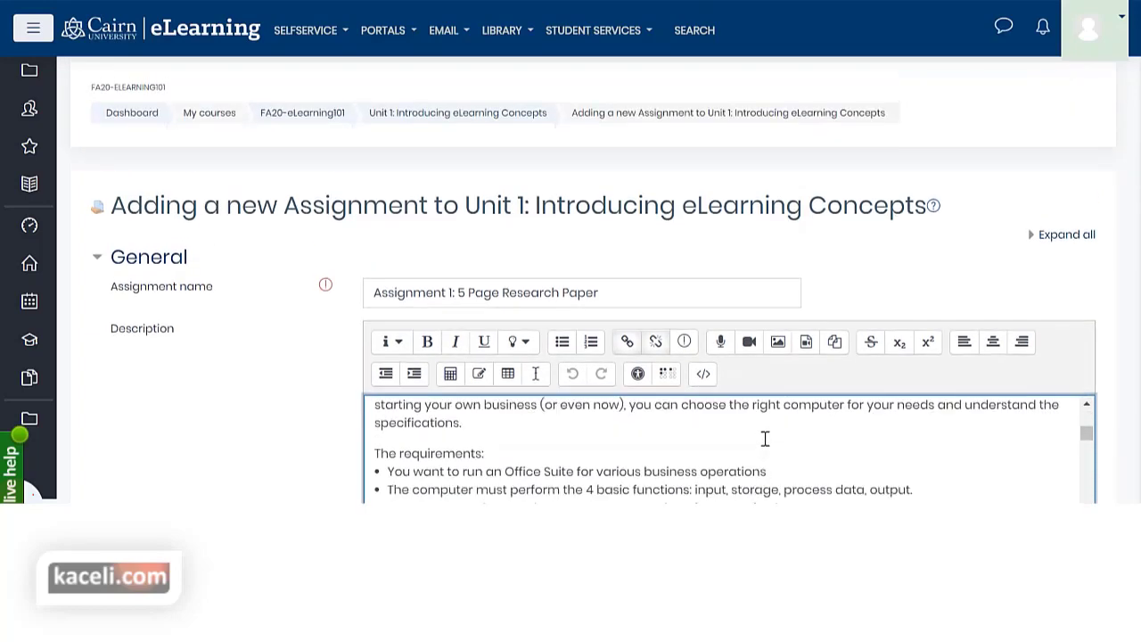
pyautogui.scroll(-3, 263, 413)
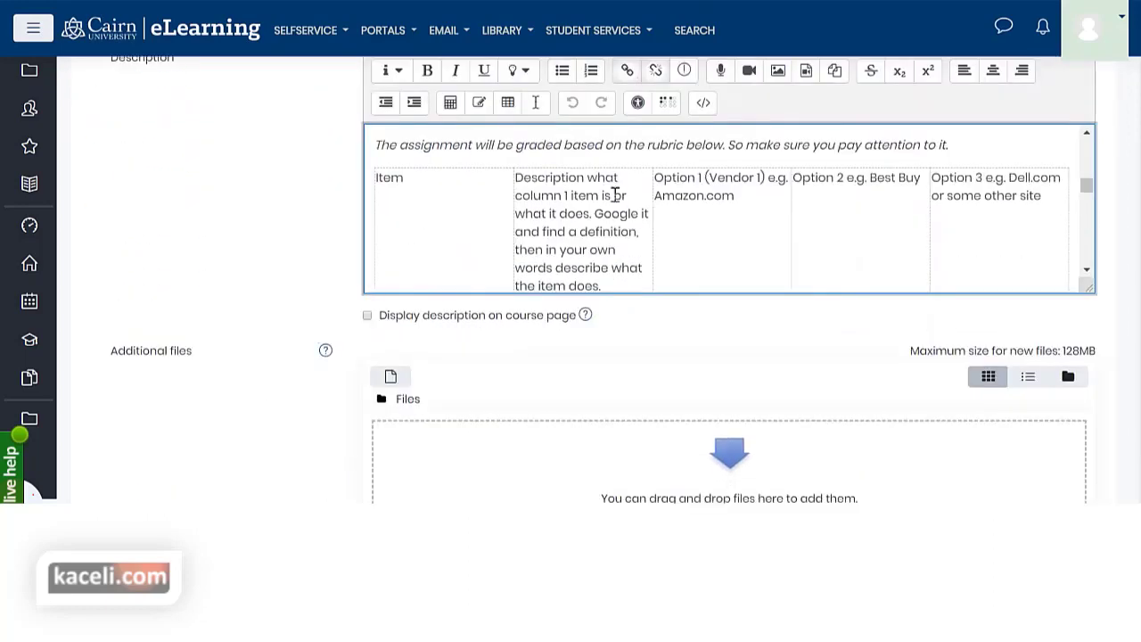
pyautogui.scroll(-2, 674, 193)
pyautogui.scroll(-10, 575, 205)
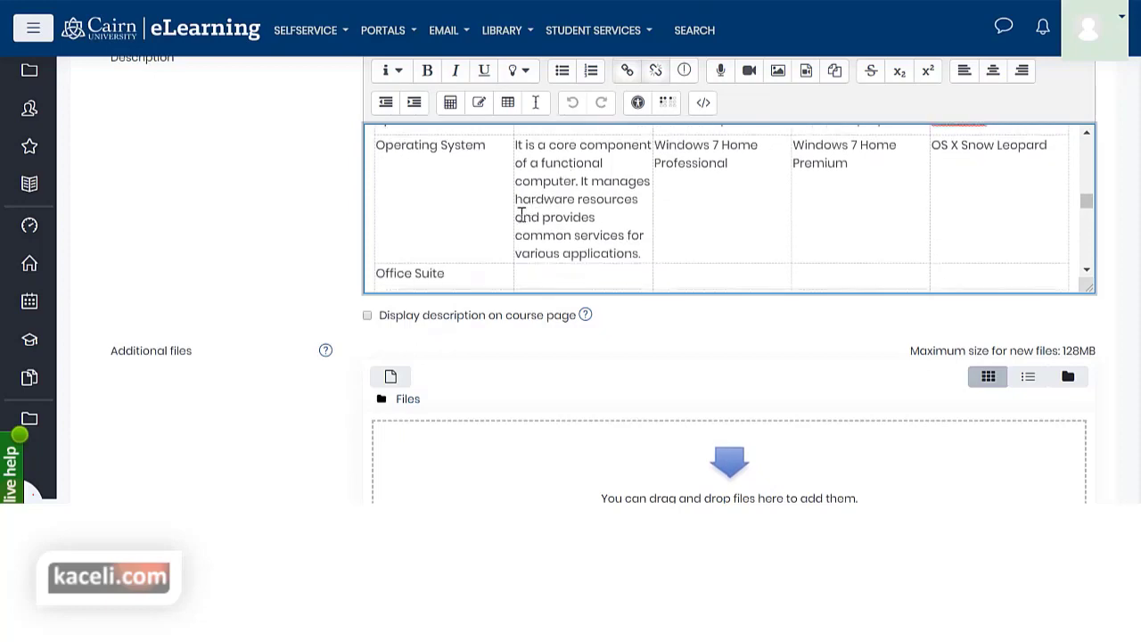
pyautogui.scroll(-3, 504, 225)
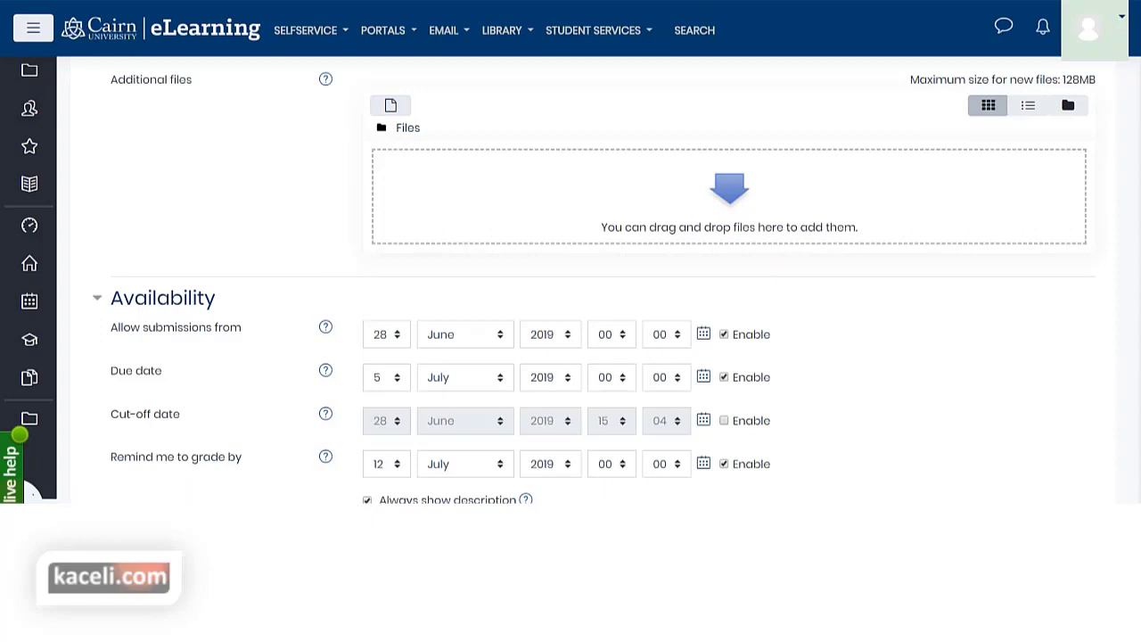
# Step: Drag the Assignment 1 file from eLearning Working Files into the assignment's Additional files area
pyautogui.hotkey('alt', 'Tab')
pyautogui.click(824, 258)
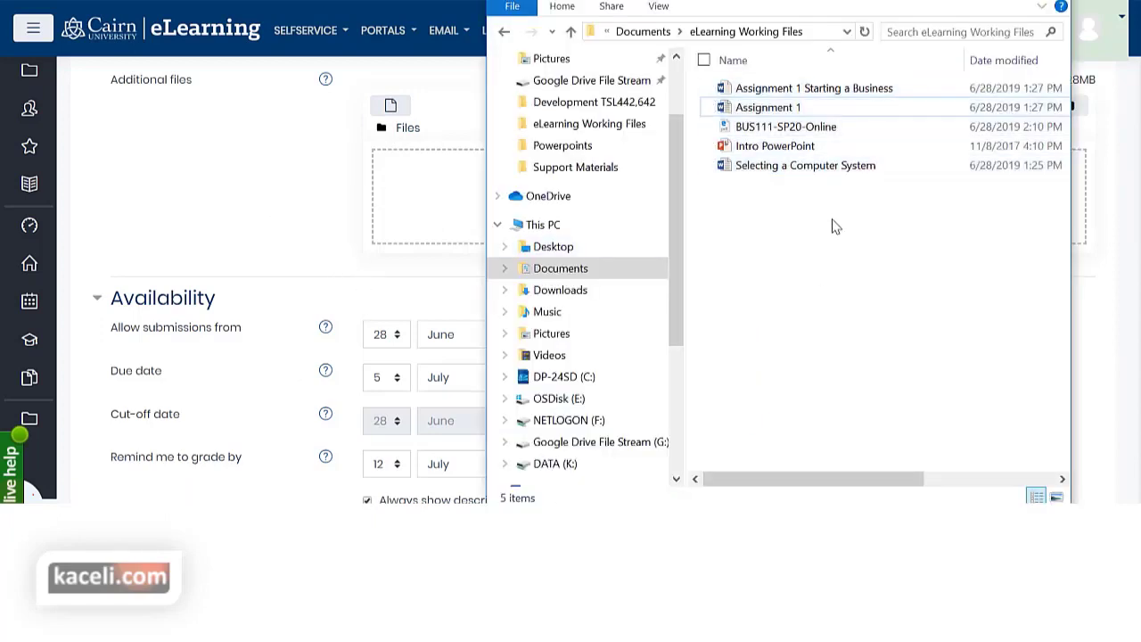
pyautogui.click(790, 111)
pyautogui.moveTo(791, 111); pyautogui.dragTo(439, 209)
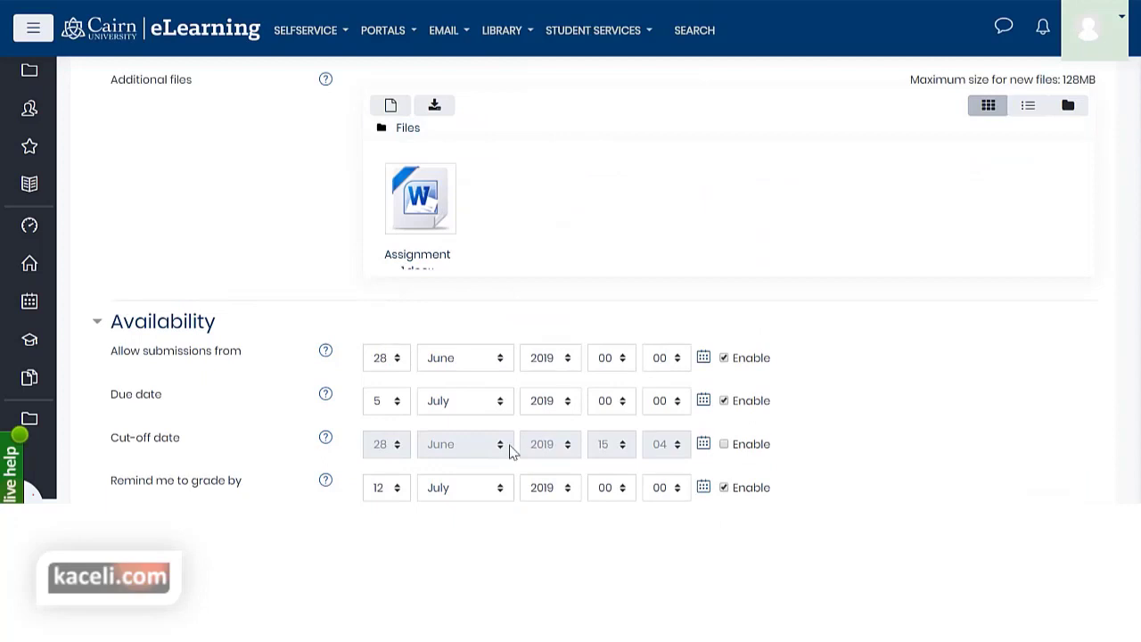
pyautogui.hotkey('alt', 'Tab')
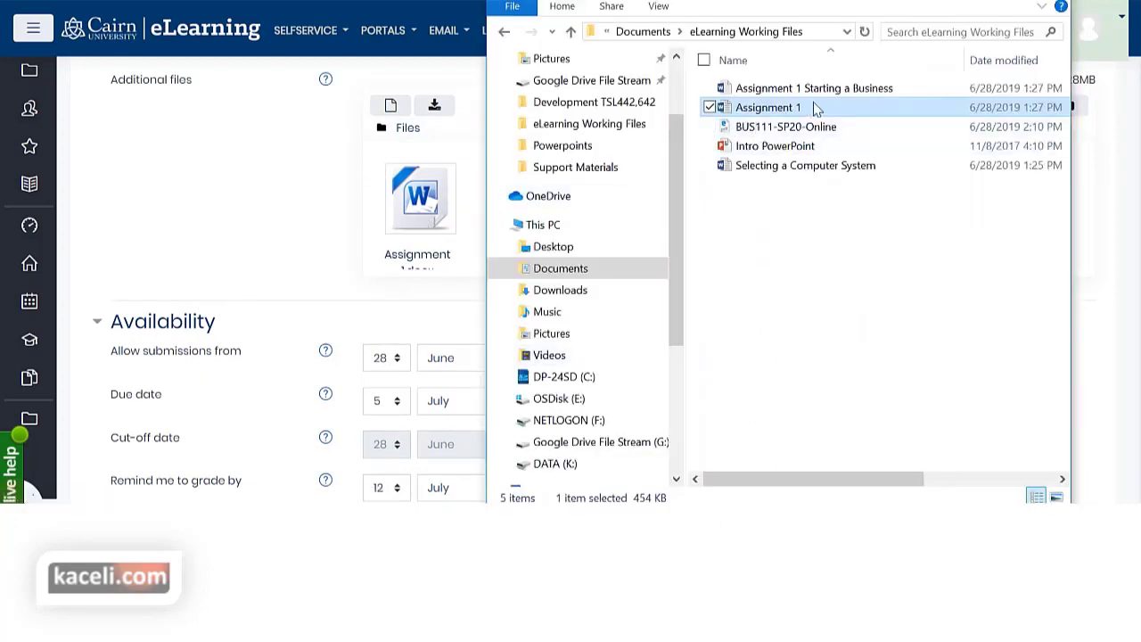
pyautogui.click(283, 230)
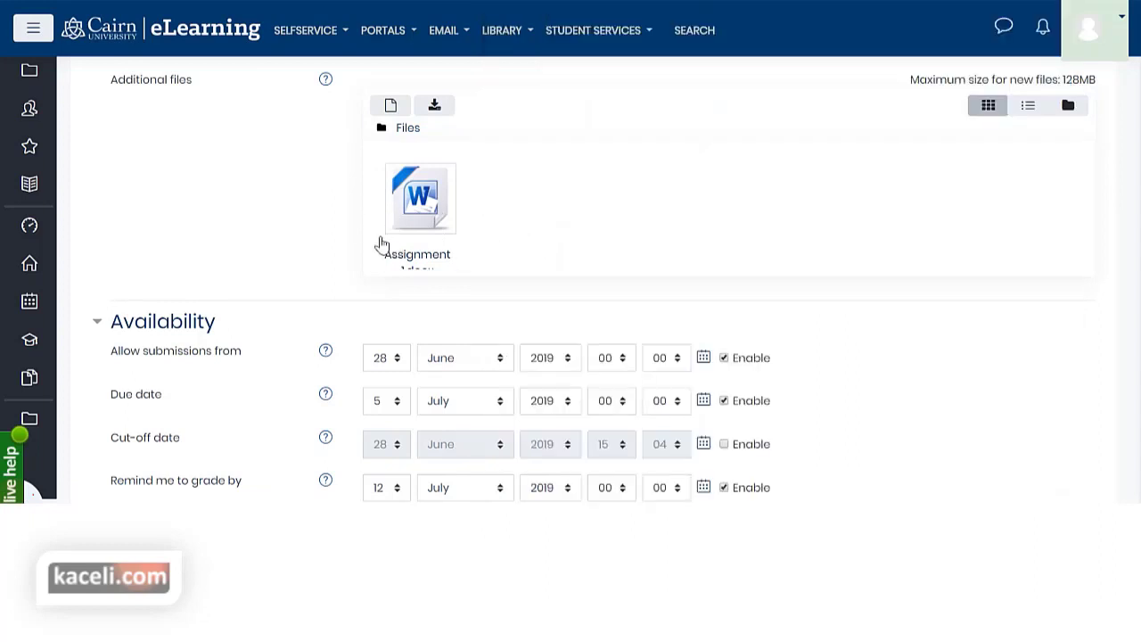
pyautogui.scroll(-2, 232, 192)
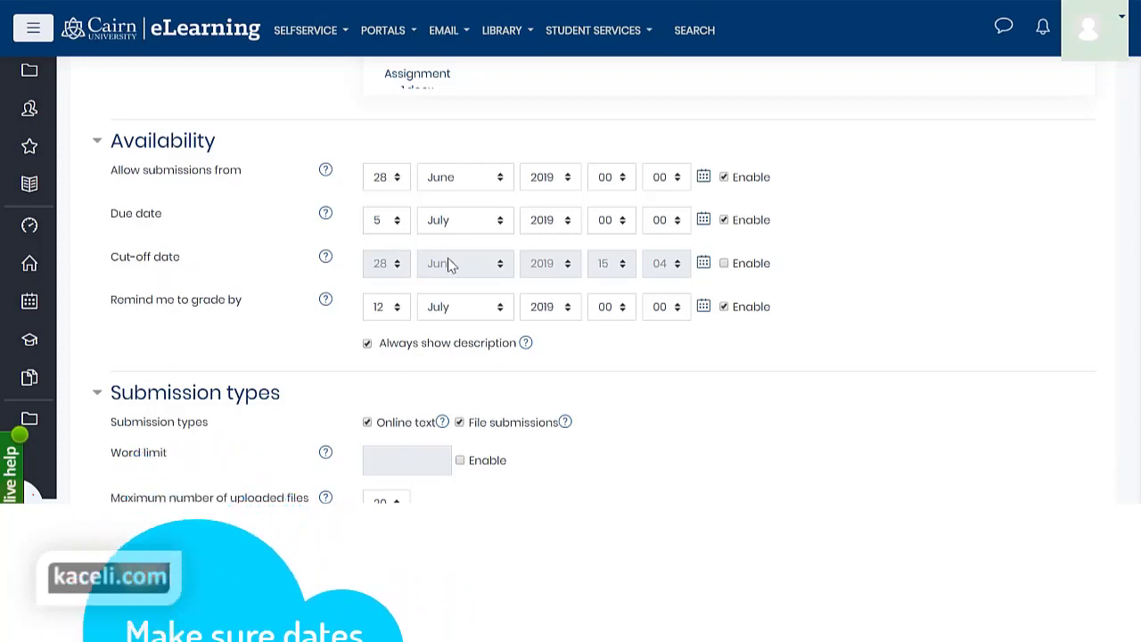
# Step: Change the due date year to 2020, leaving the Cut-off date Enable box unchecked
pyautogui.click(548, 223)
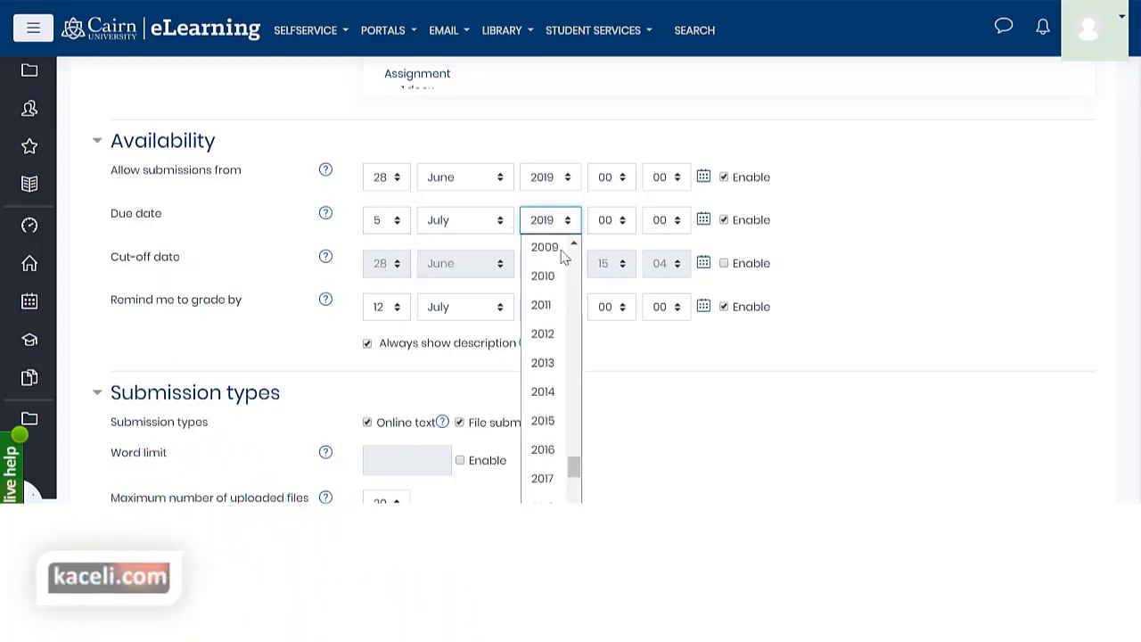
pyautogui.scroll(-1, 548, 495)
pyautogui.scroll(-1, 543, 495)
pyautogui.click(544, 496)
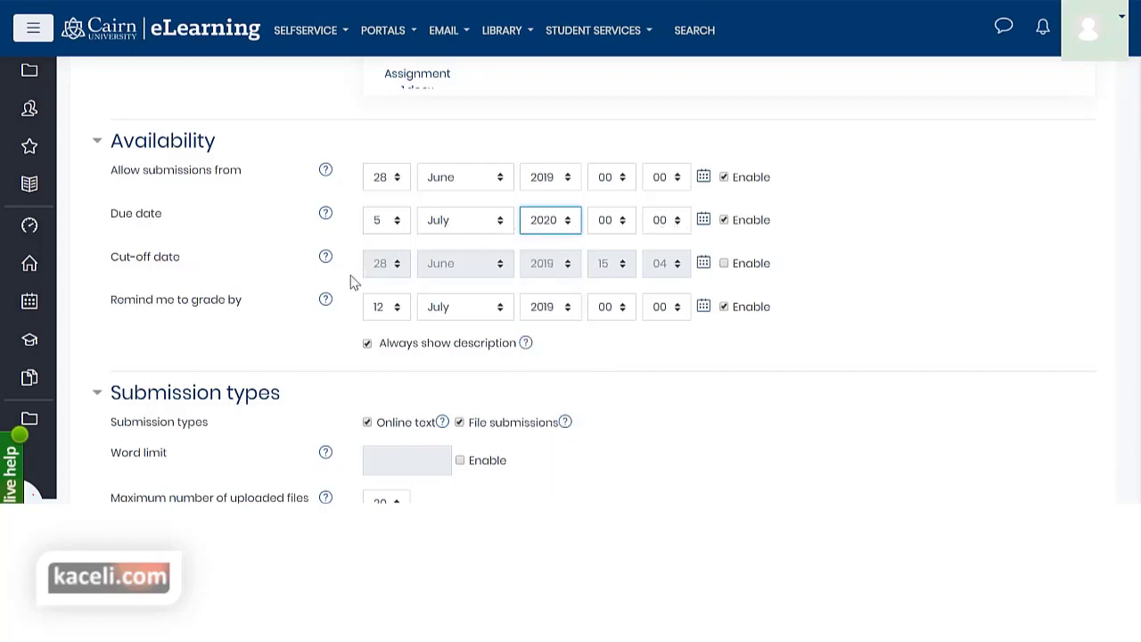
pyautogui.click(724, 264)
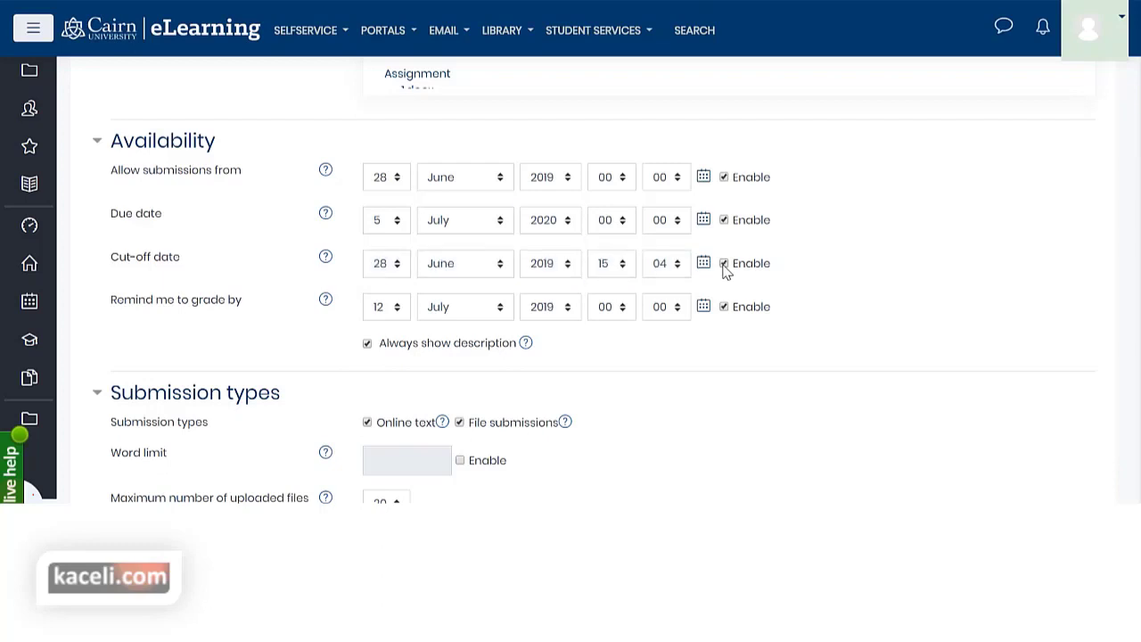
pyautogui.click(723, 265)
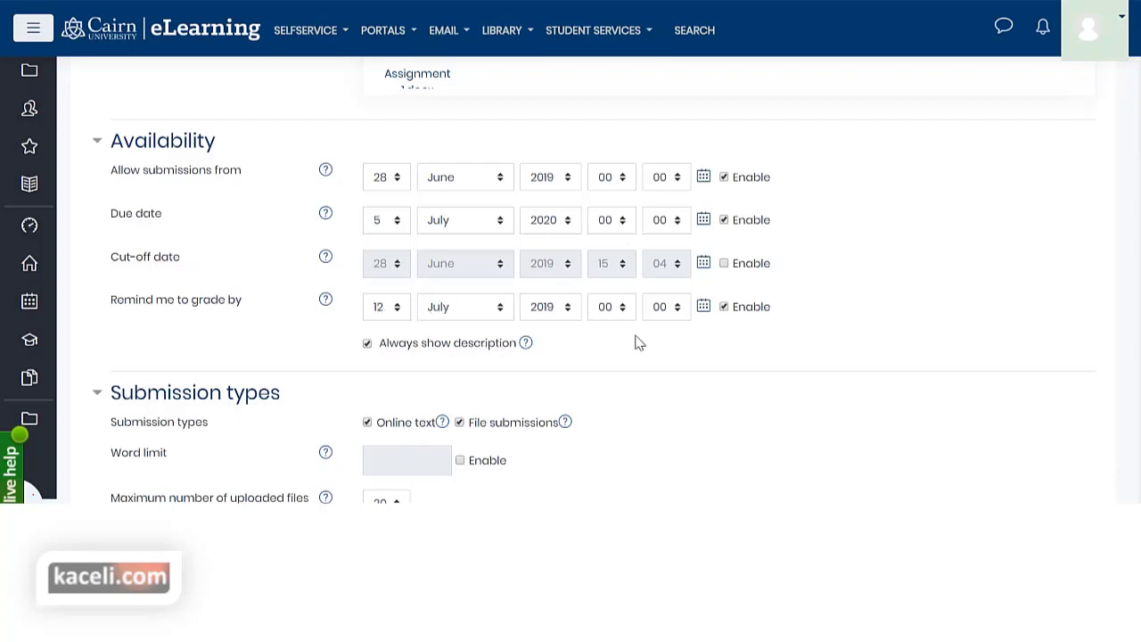
pyautogui.scroll(-1, 825, 385)
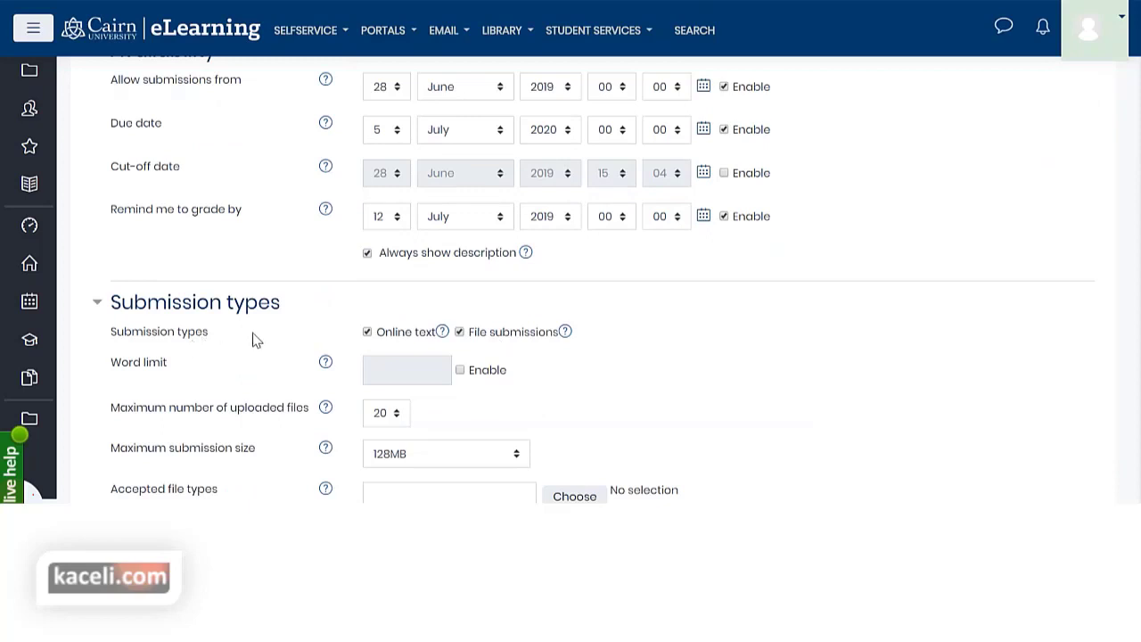
pyautogui.scroll(1, 305, 345)
pyautogui.scroll(-1, 802, 375)
pyautogui.scroll(-1, 704, 356)
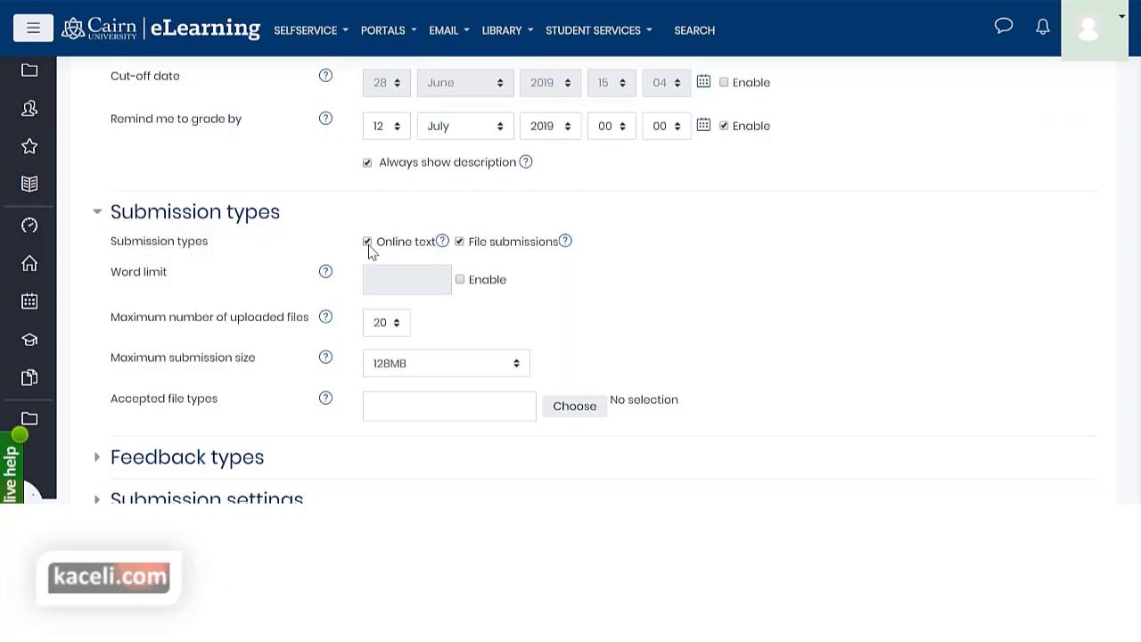
pyautogui.click(368, 244)
pyautogui.click(367, 242)
pyautogui.scroll(-1, 615, 316)
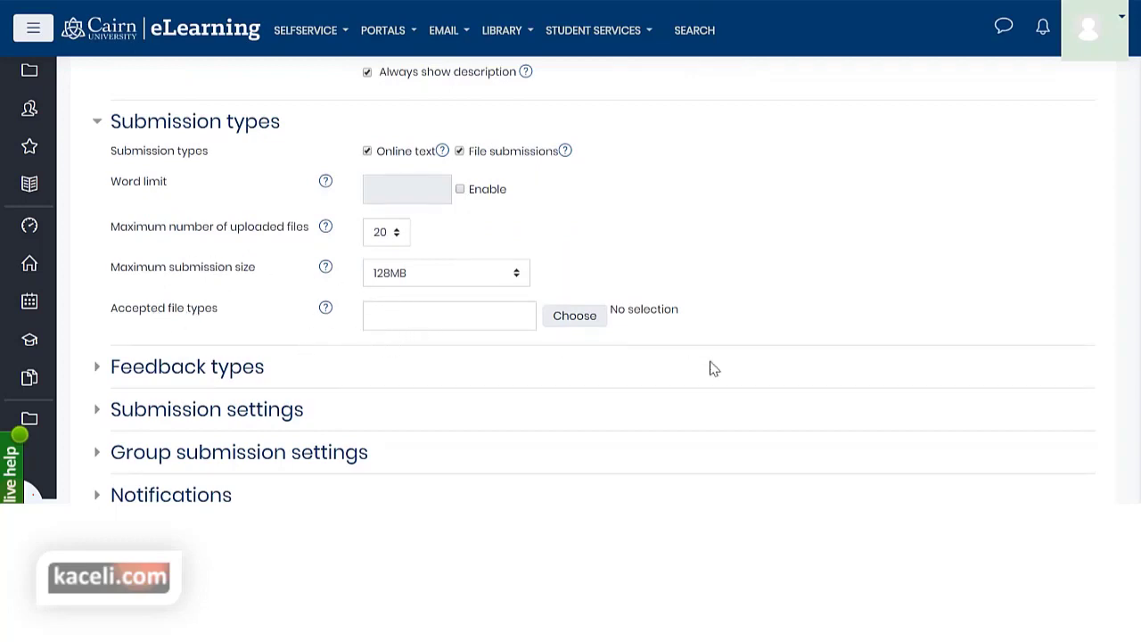
pyautogui.scroll(-2, 677, 354)
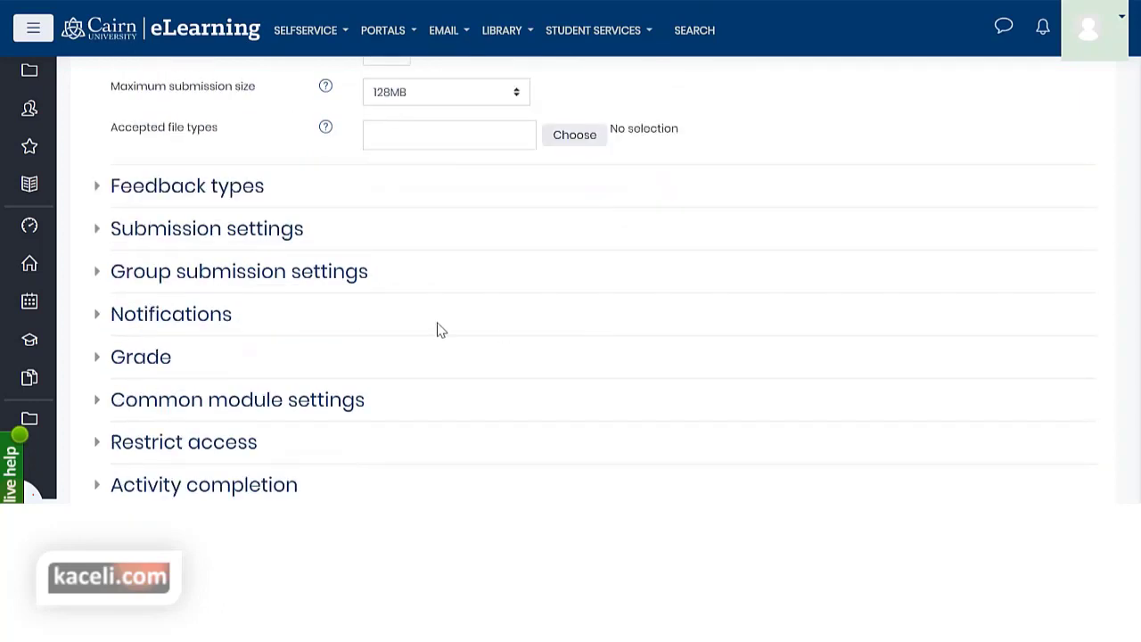
# Step: Expand the Submission settings, Feedback types, Group submission settings and Notifications sections
pyautogui.click(126, 227)
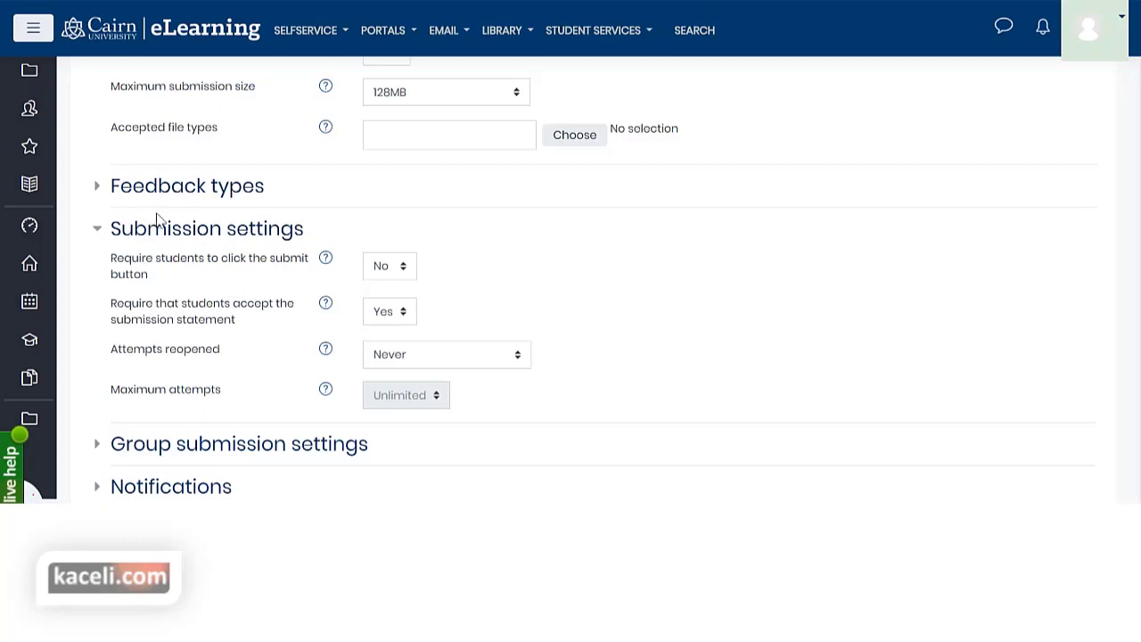
pyautogui.click(179, 189)
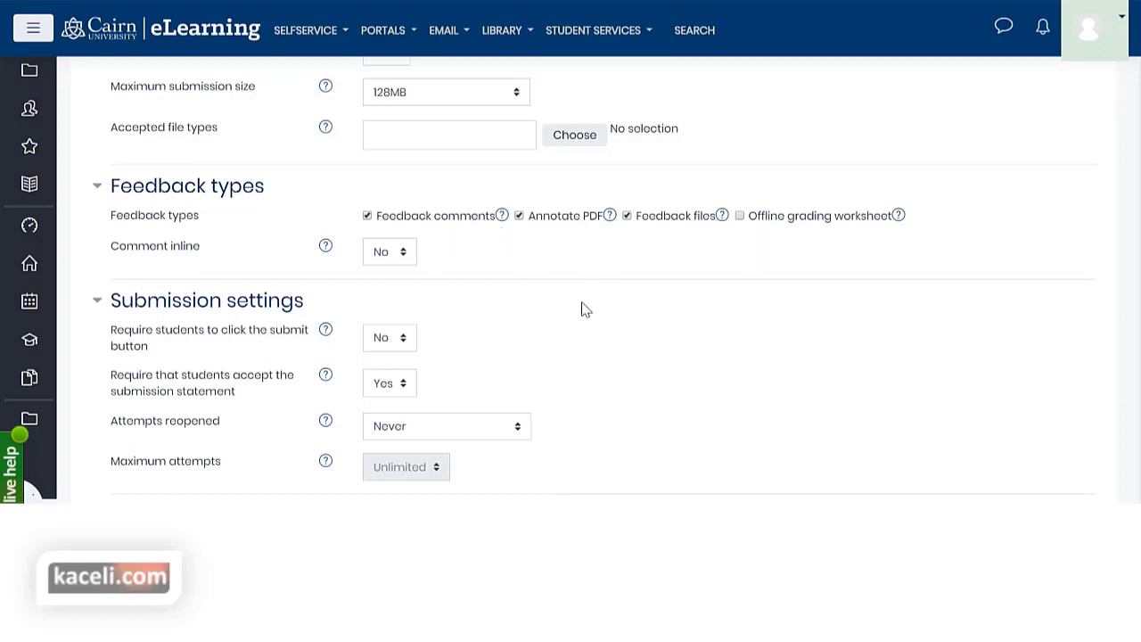
pyautogui.scroll(-1, 465, 303)
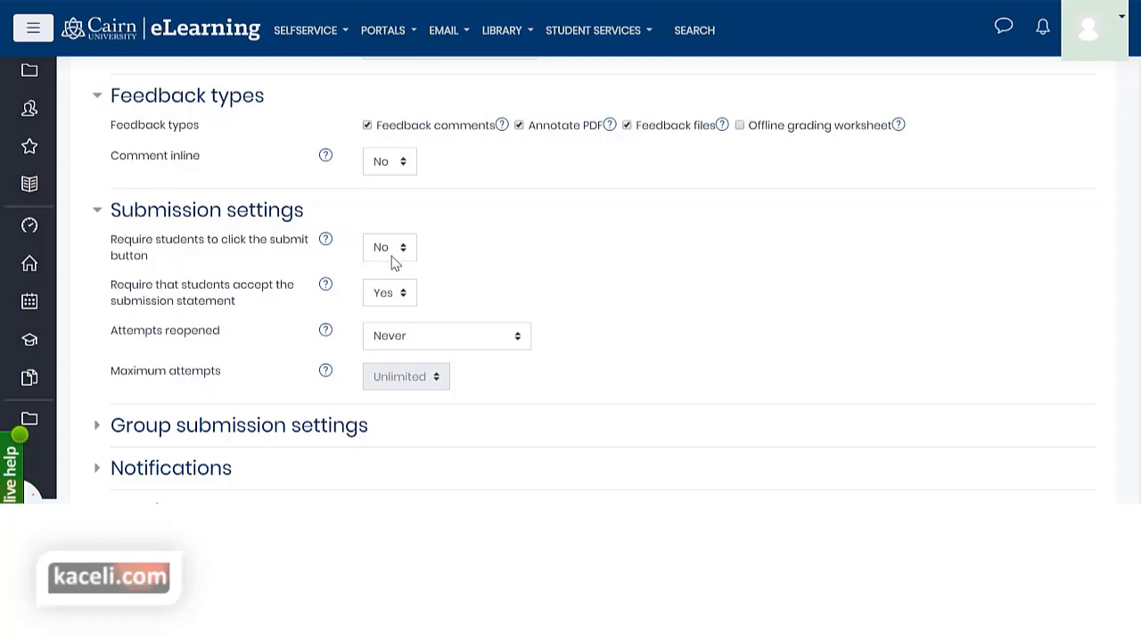
pyautogui.scroll(-2, 486, 266)
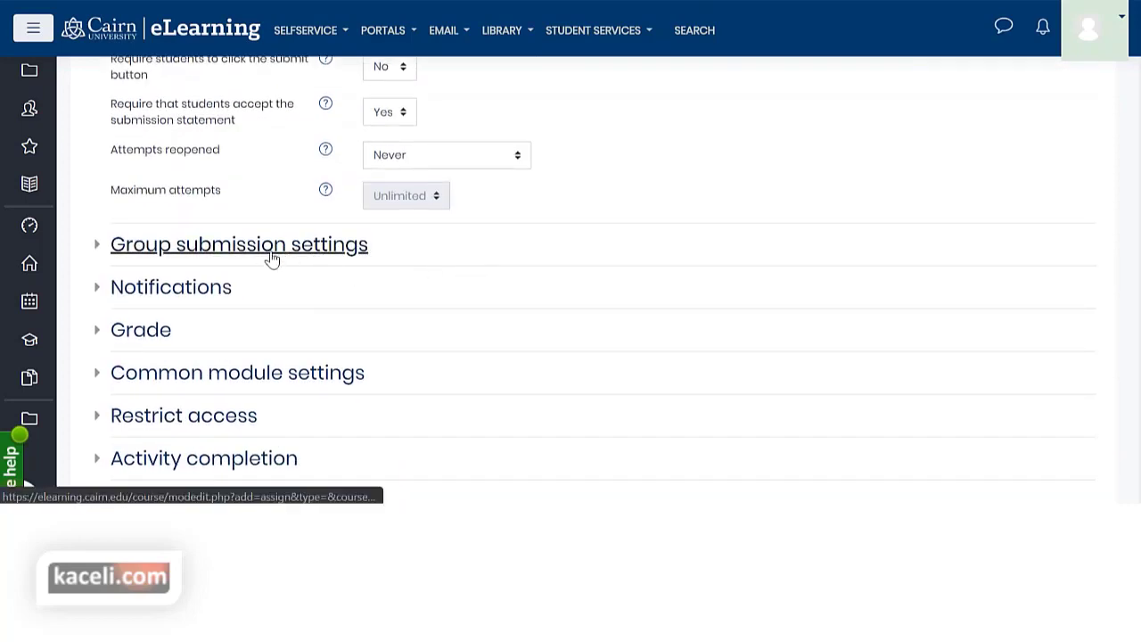
pyautogui.click(265, 256)
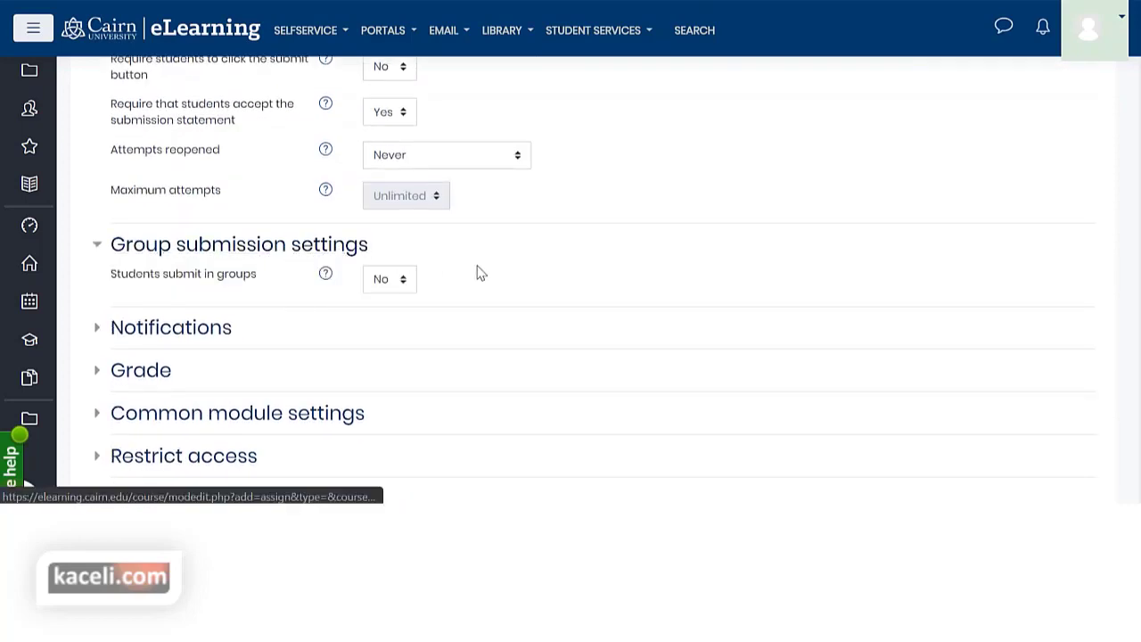
pyautogui.click(198, 336)
pyautogui.scroll(-1, 464, 347)
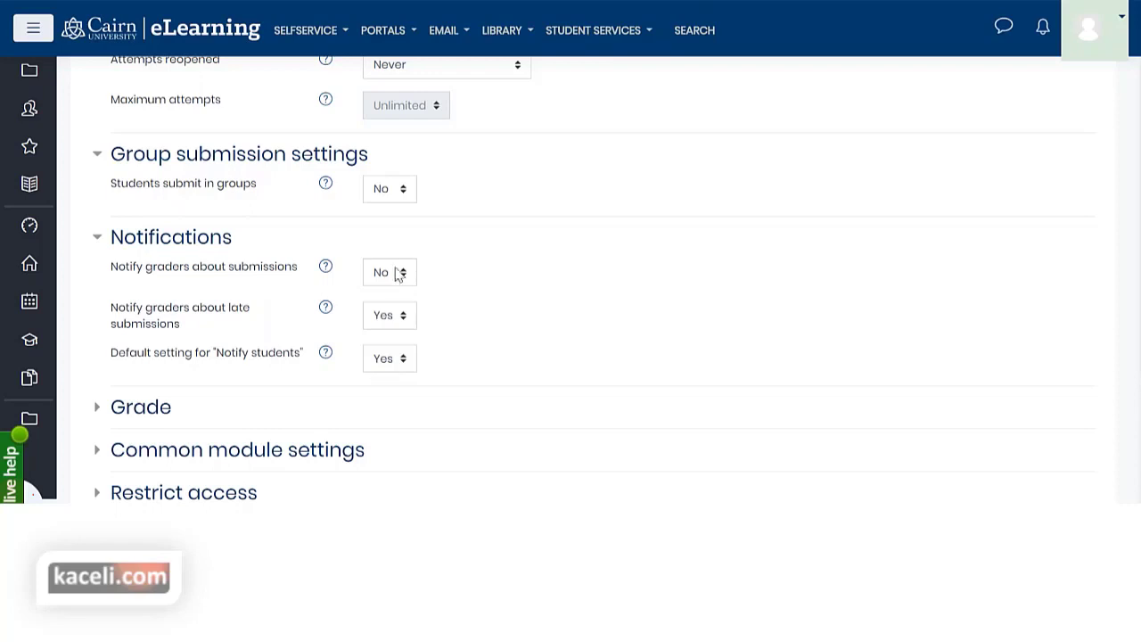
# Step: In the Grade section, keep grade type Point, maximum grade 100, and Simple direct grading
pyautogui.scroll(-2, 497, 279)
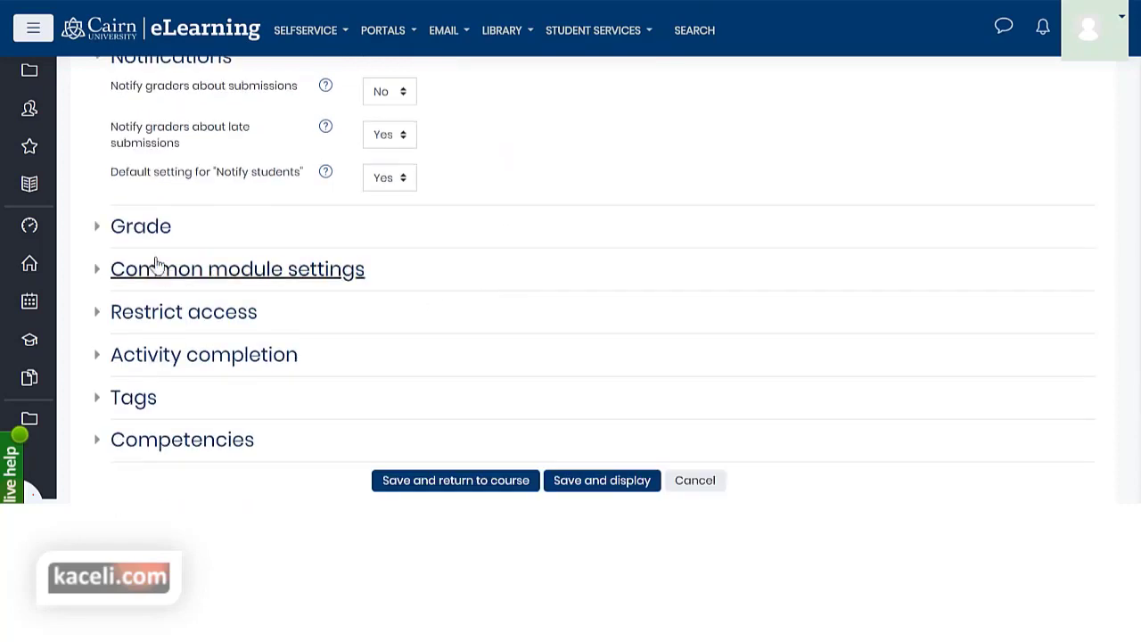
pyautogui.click(143, 230)
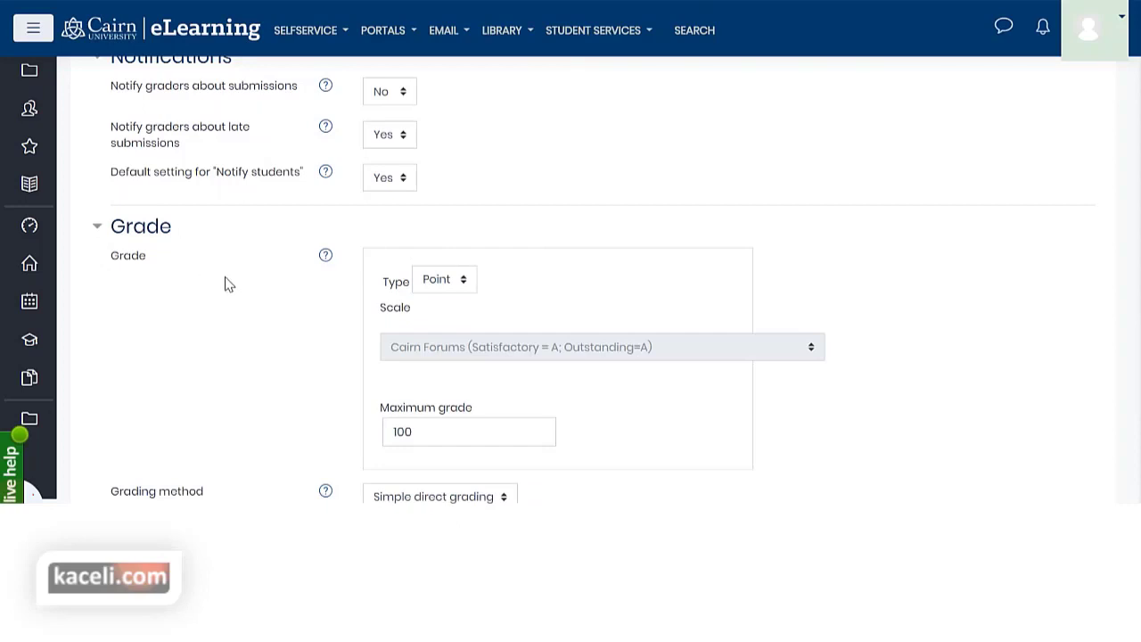
pyautogui.click(437, 281)
pyautogui.click(438, 287)
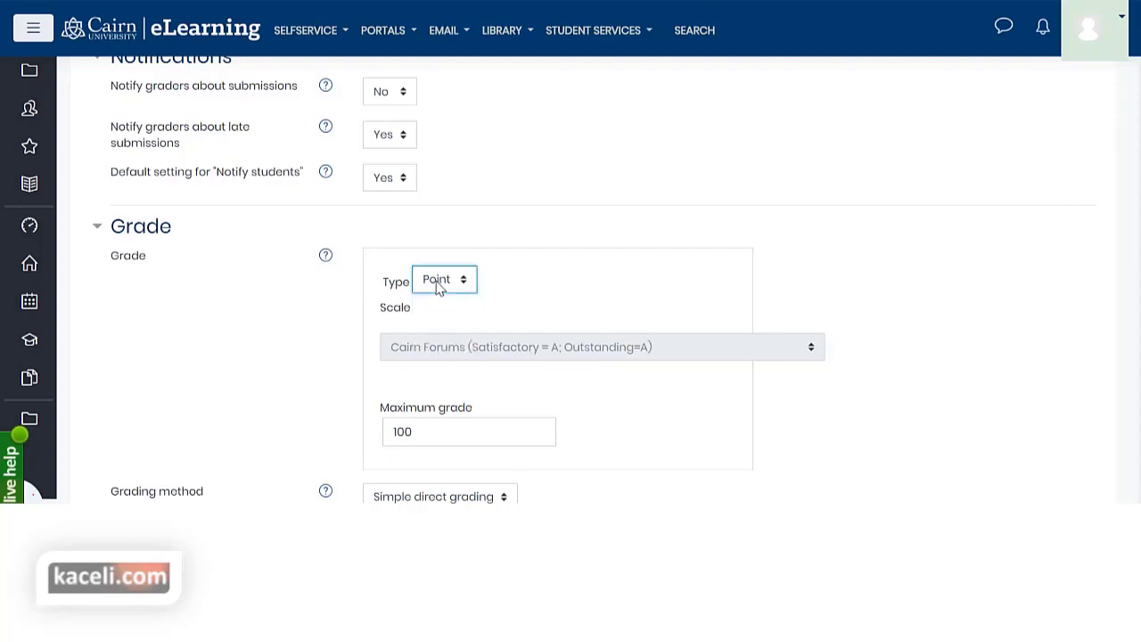
pyautogui.click(425, 433)
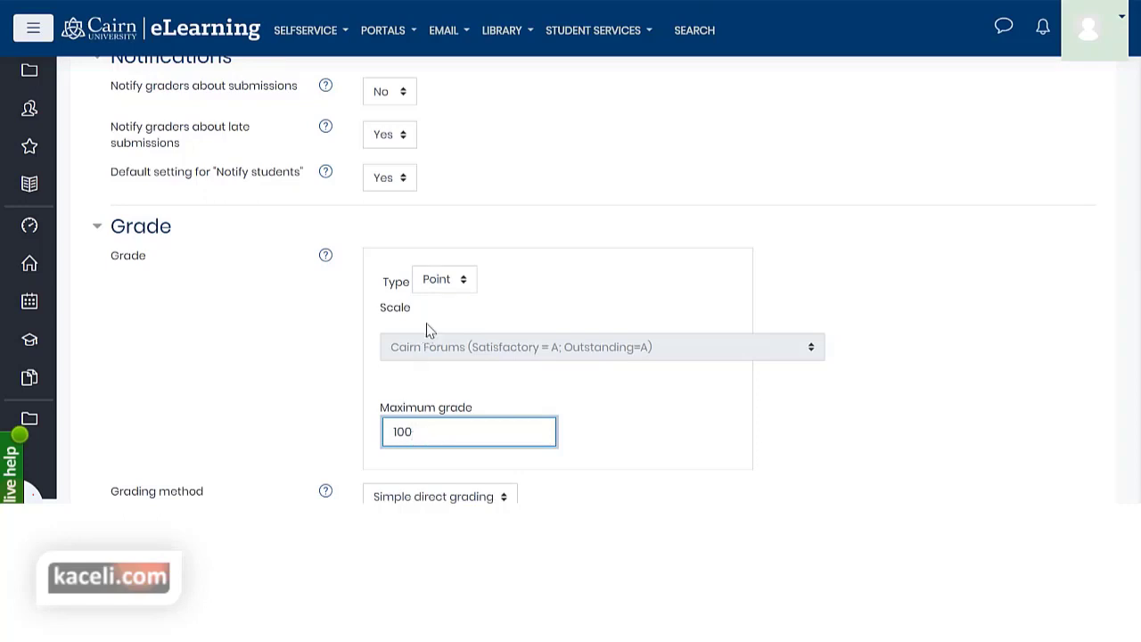
pyautogui.click(443, 282)
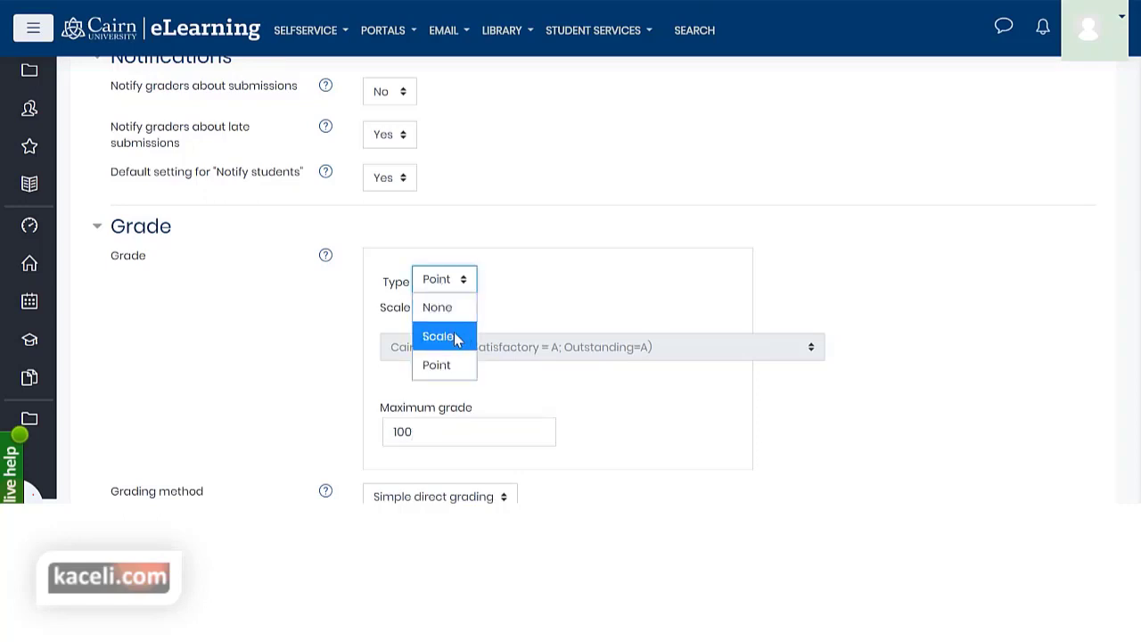
pyautogui.click(650, 282)
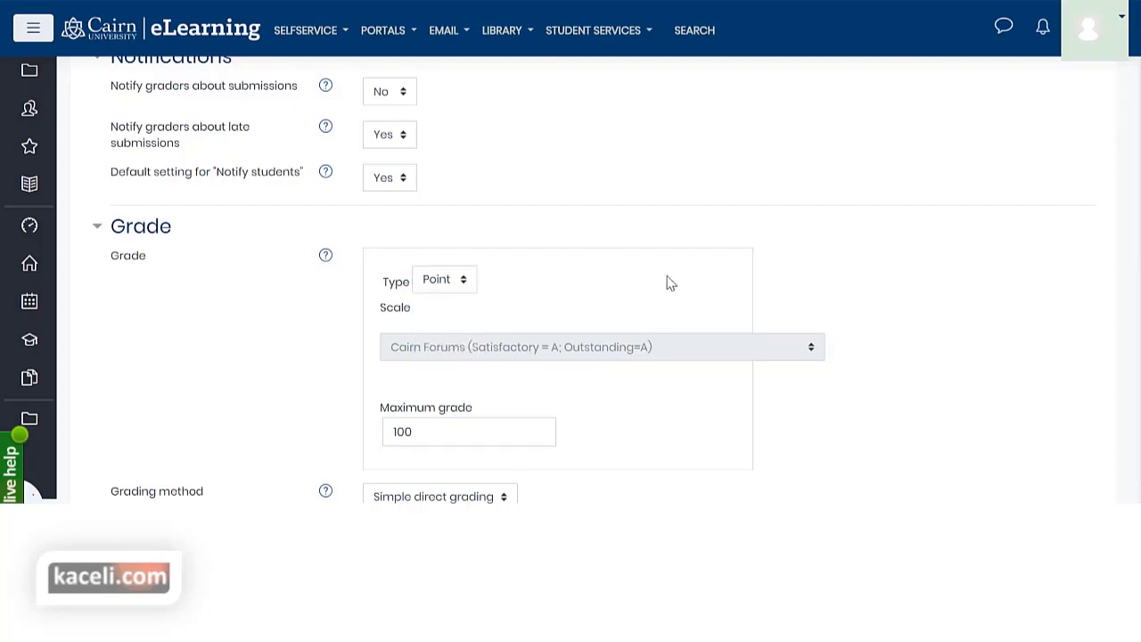
pyautogui.scroll(-2, 713, 441)
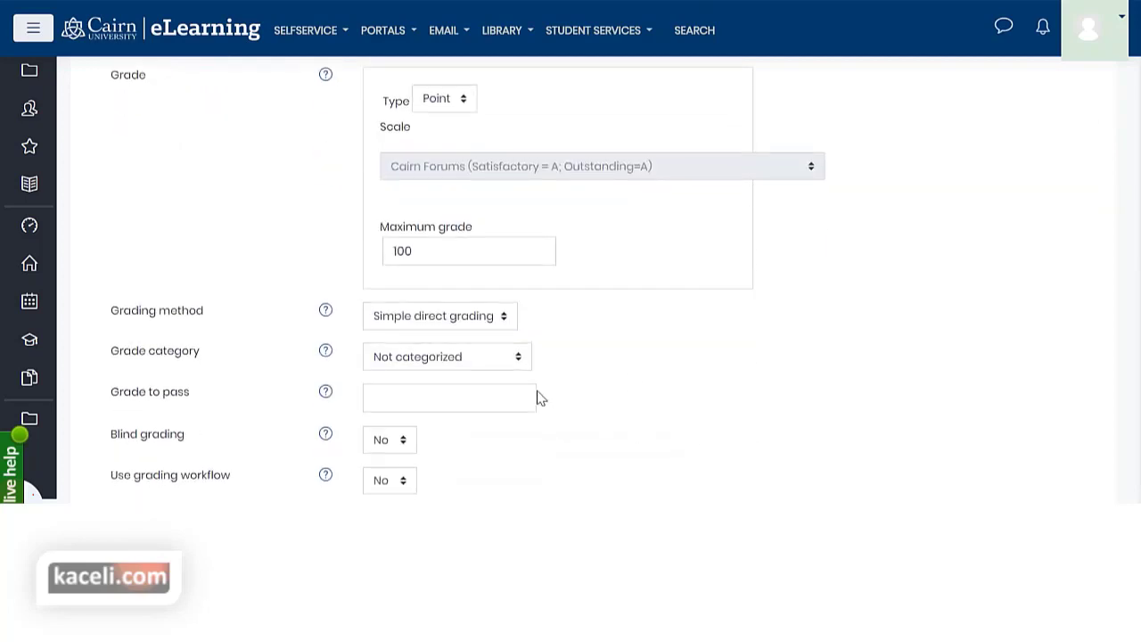
pyautogui.click(431, 320)
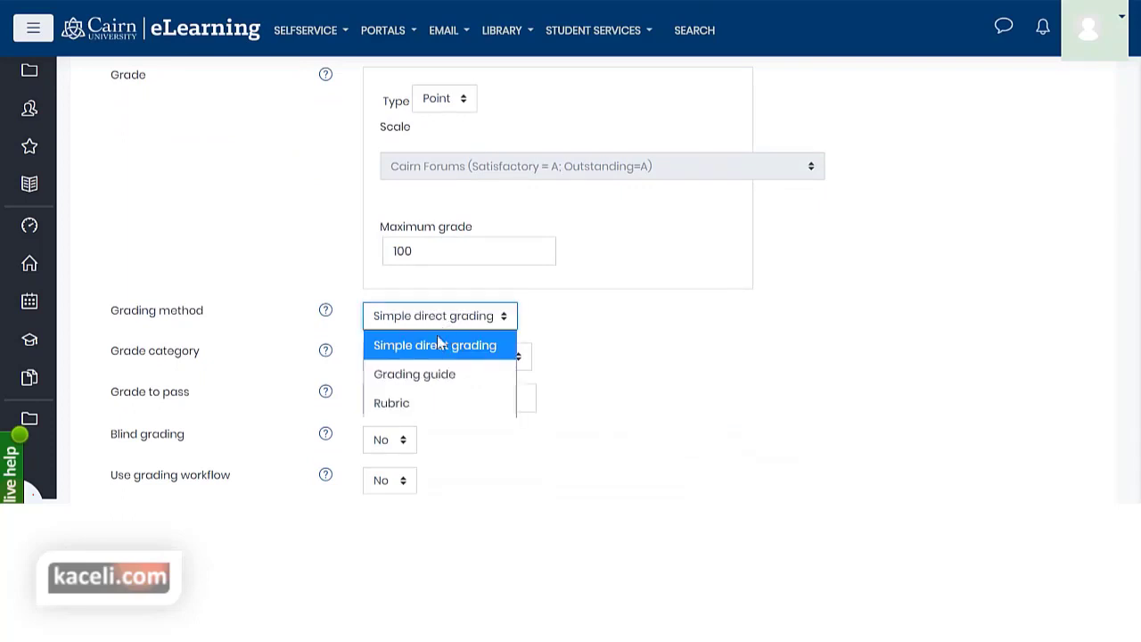
pyautogui.click(634, 347)
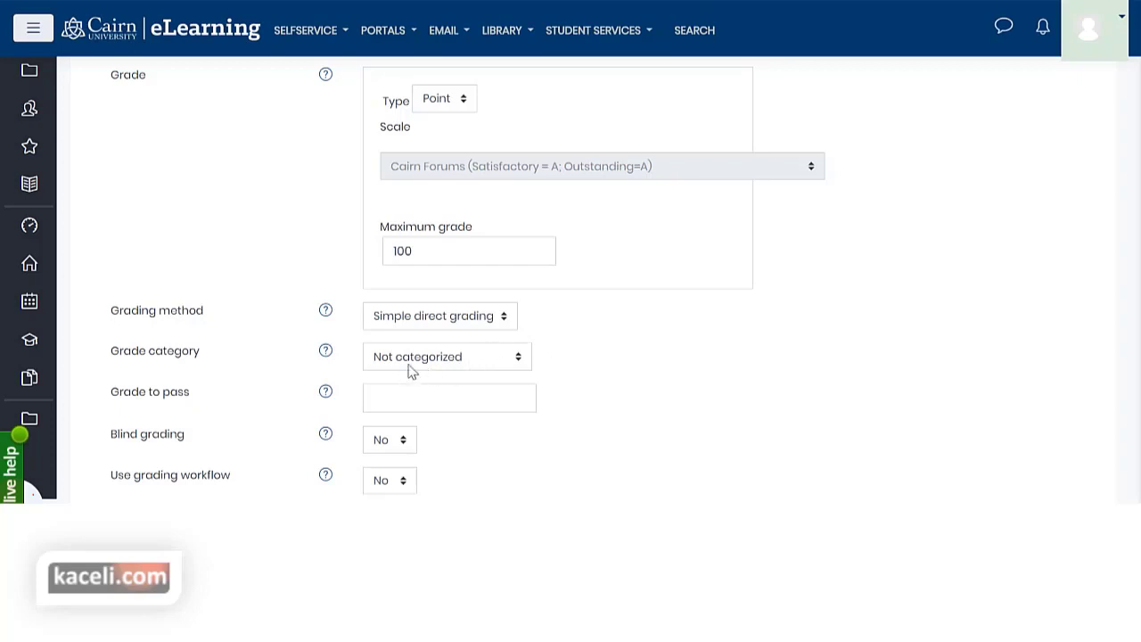
pyautogui.click(458, 321)
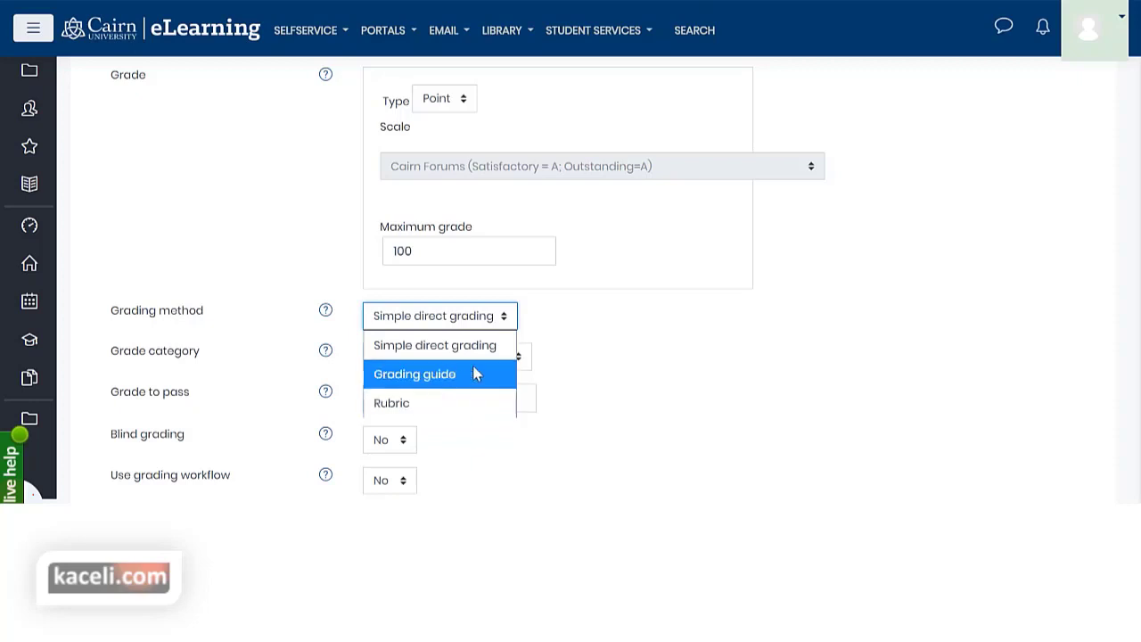
pyautogui.click(660, 359)
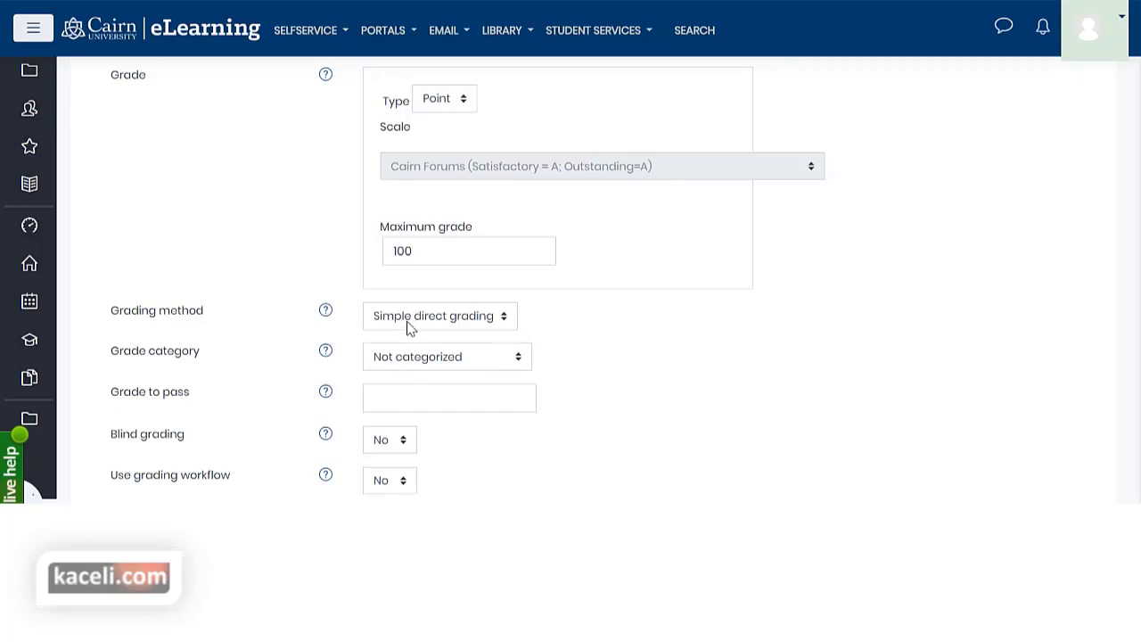
# Step: Set the grade category to Research Projects
pyautogui.click(397, 365)
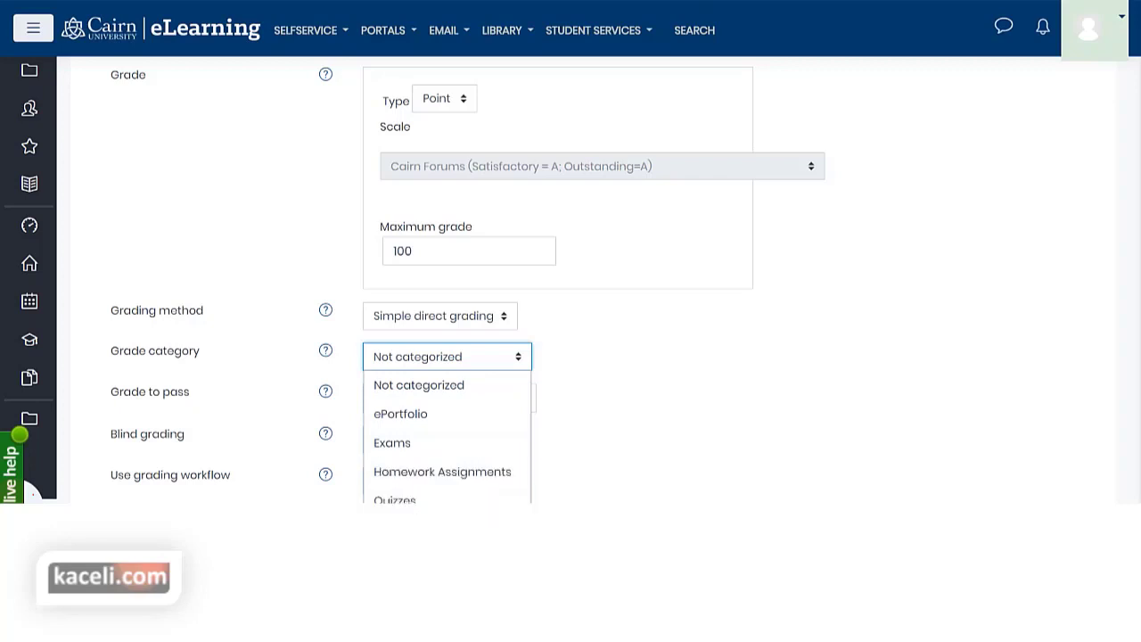
pyautogui.press('Return')
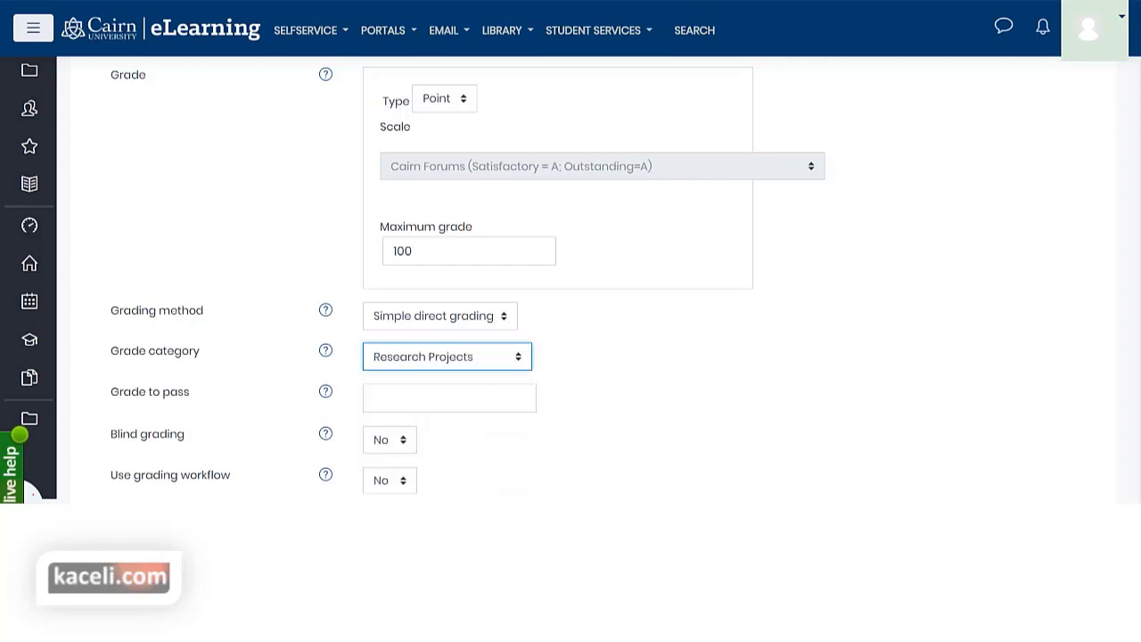
pyautogui.click(612, 375)
pyautogui.scroll(-4, 588, 391)
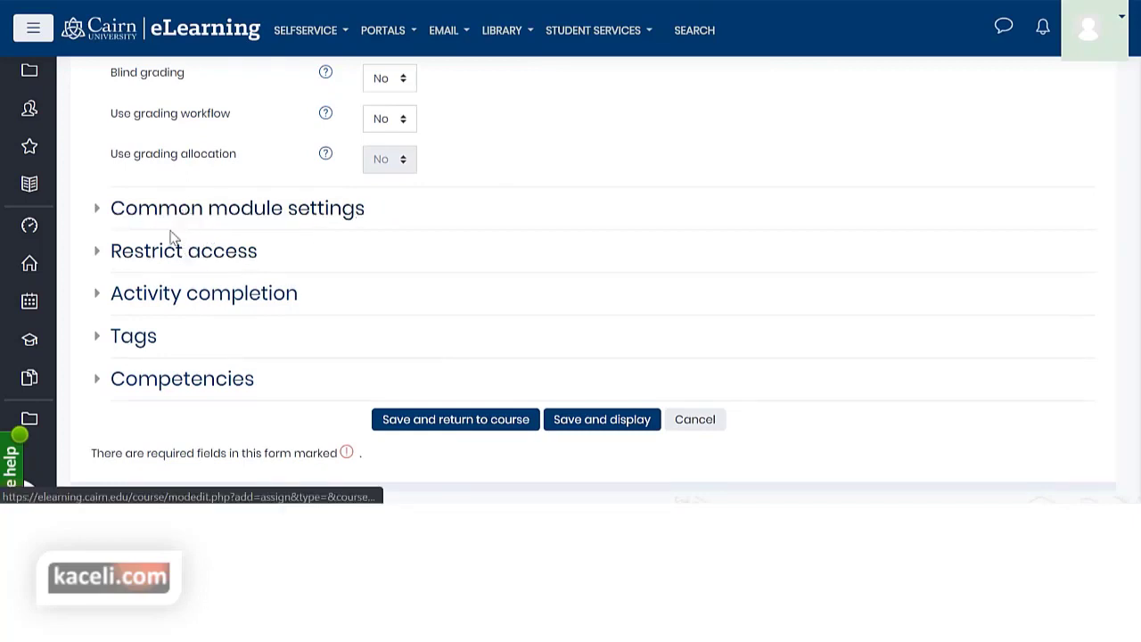
# Step: Expand the Restrict access and Activity completion sections to review their settings
pyautogui.click(178, 250)
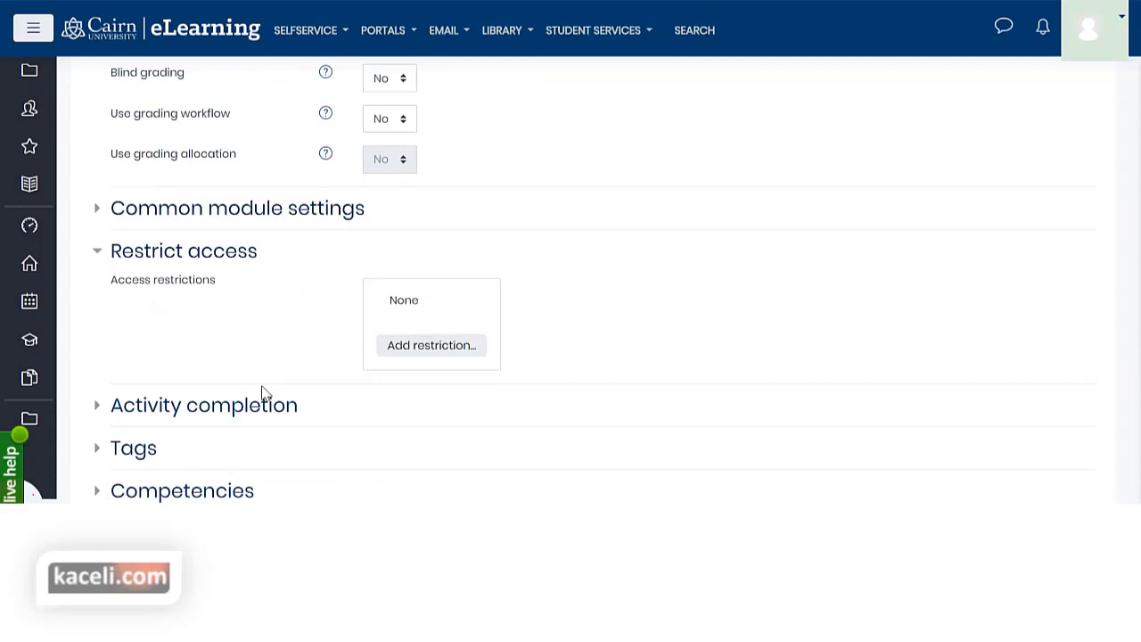
pyautogui.scroll(-1, 312, 347)
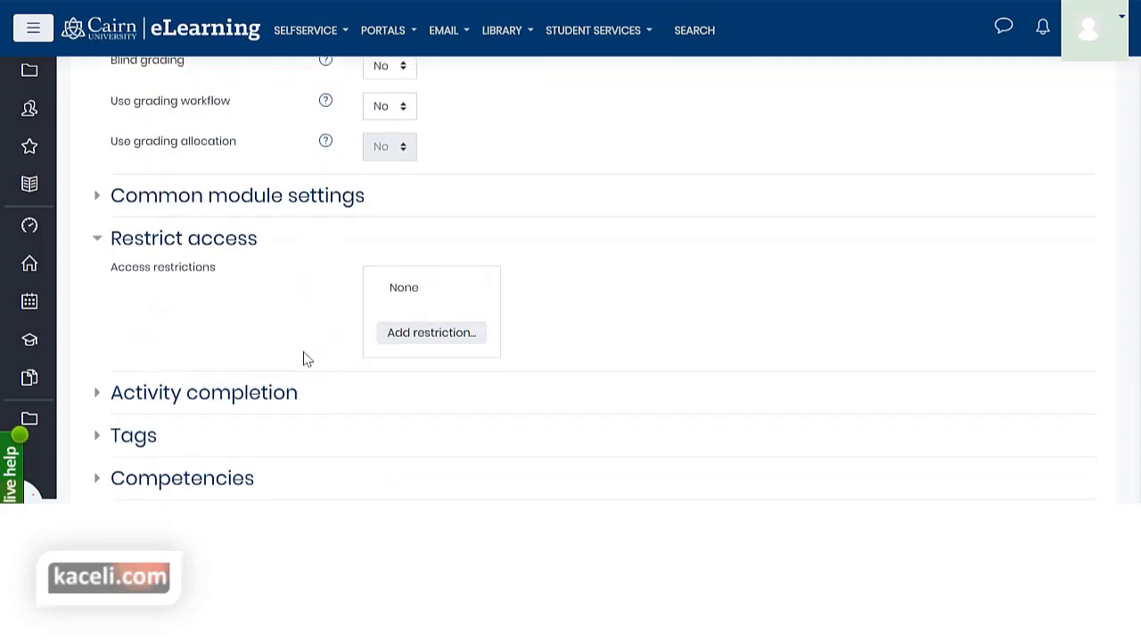
pyautogui.click(237, 319)
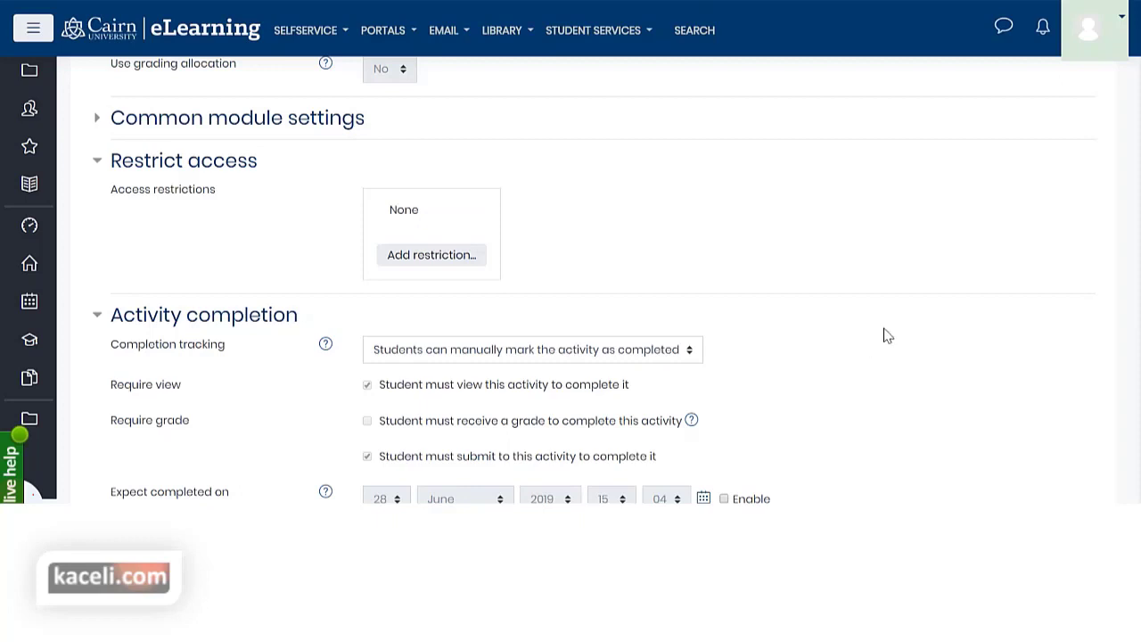
pyautogui.scroll(-2, 887, 335)
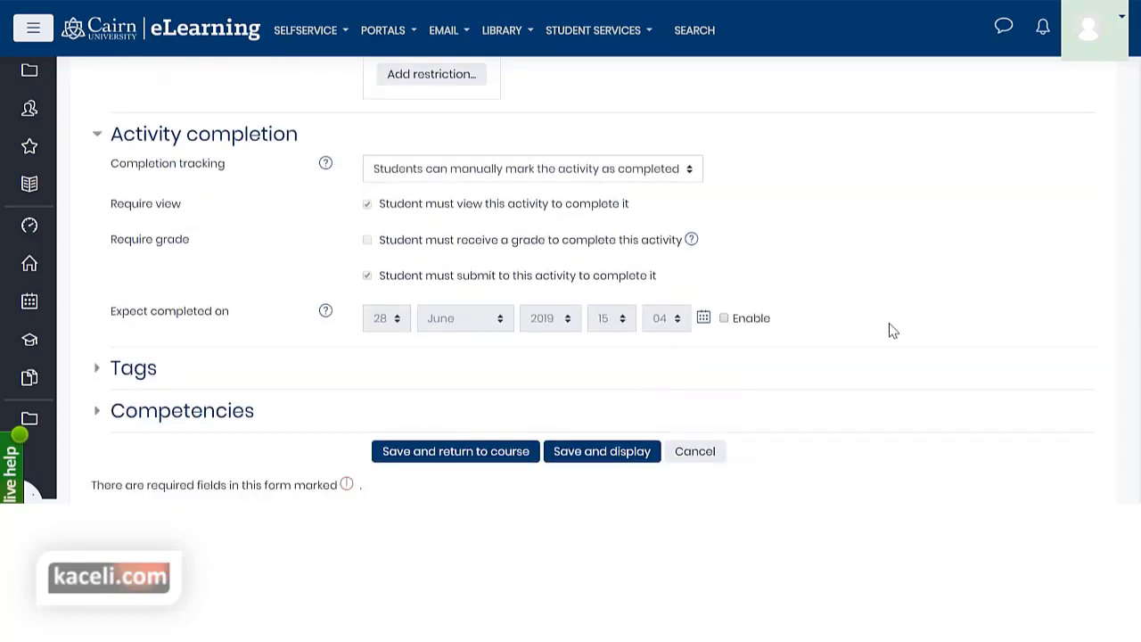
# Step: Save the assignment and prefix its Unit 1 title with '1.6'
pyautogui.click(457, 452)
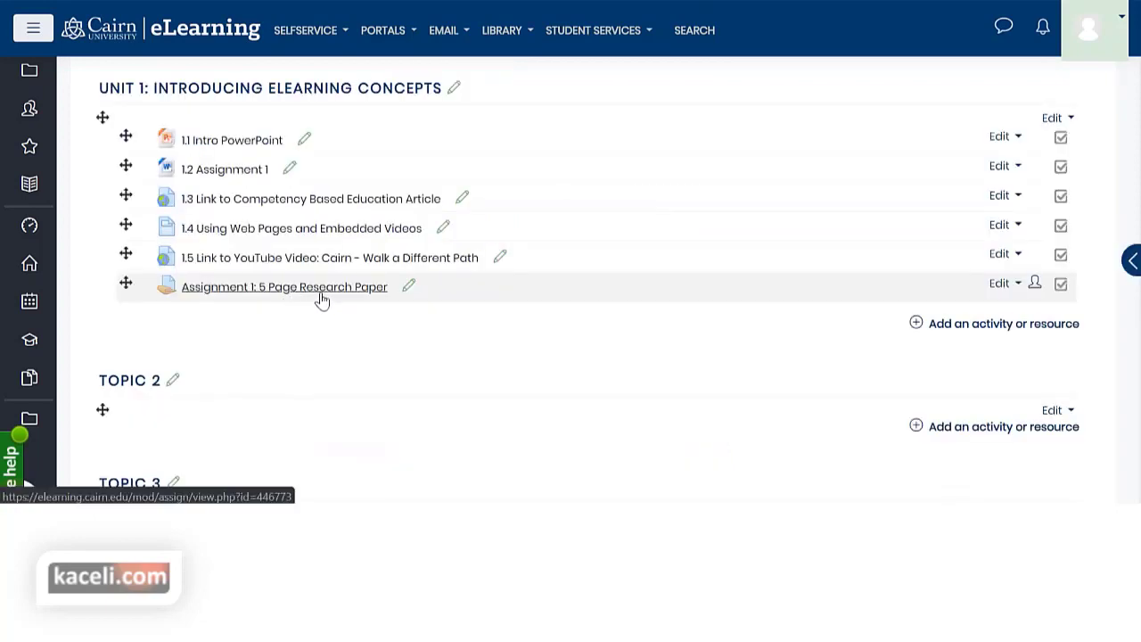
pyautogui.click(408, 287)
pyautogui.press('Home')
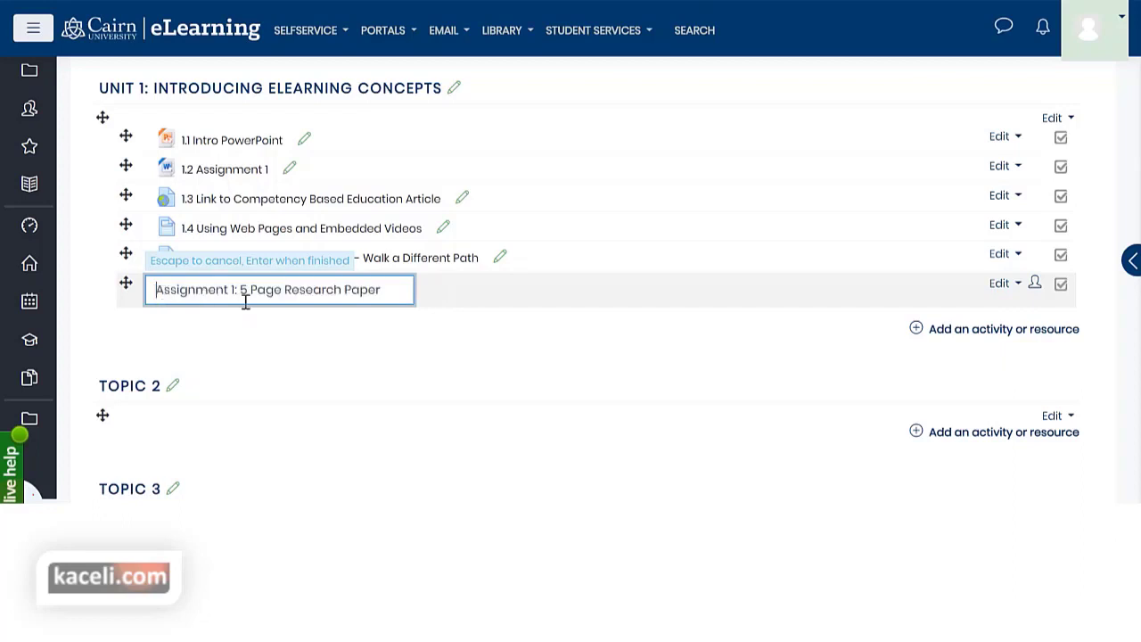
pyautogui.write('1.')
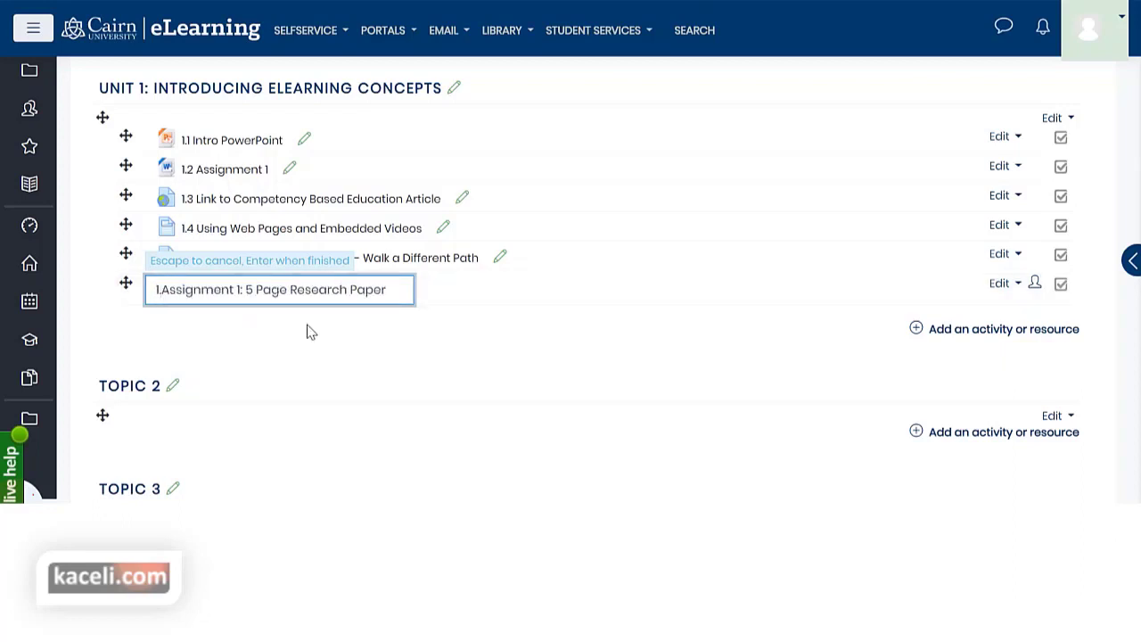
pyautogui.write('6')
pyautogui.press('Return')
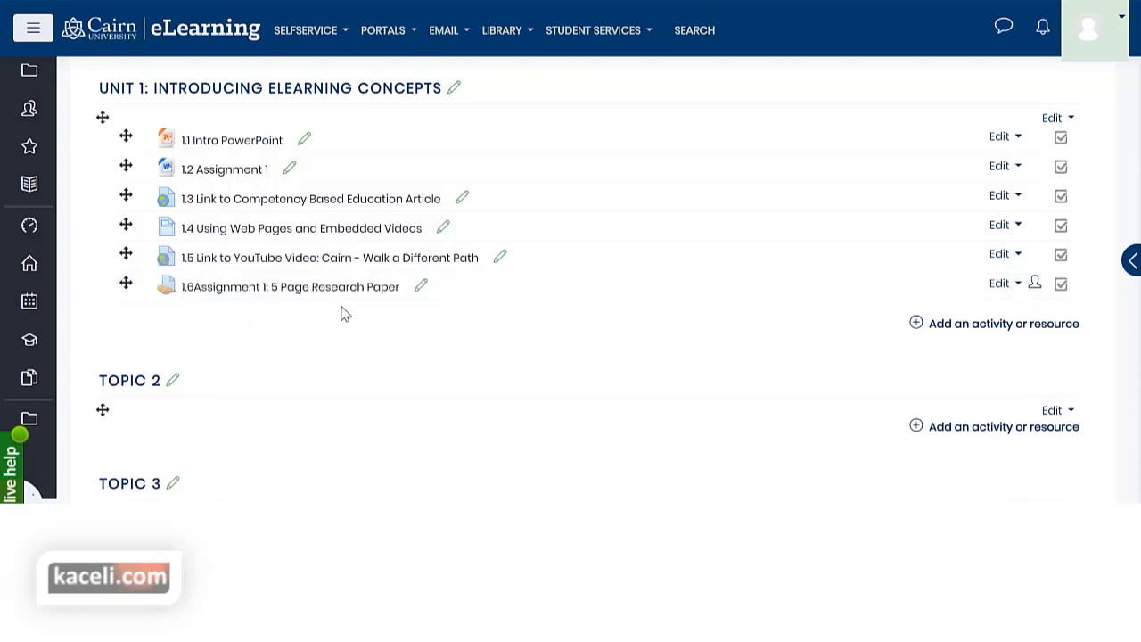
# Step: Add the missing space after '1.6' in the assignment title
pyautogui.click(419, 287)
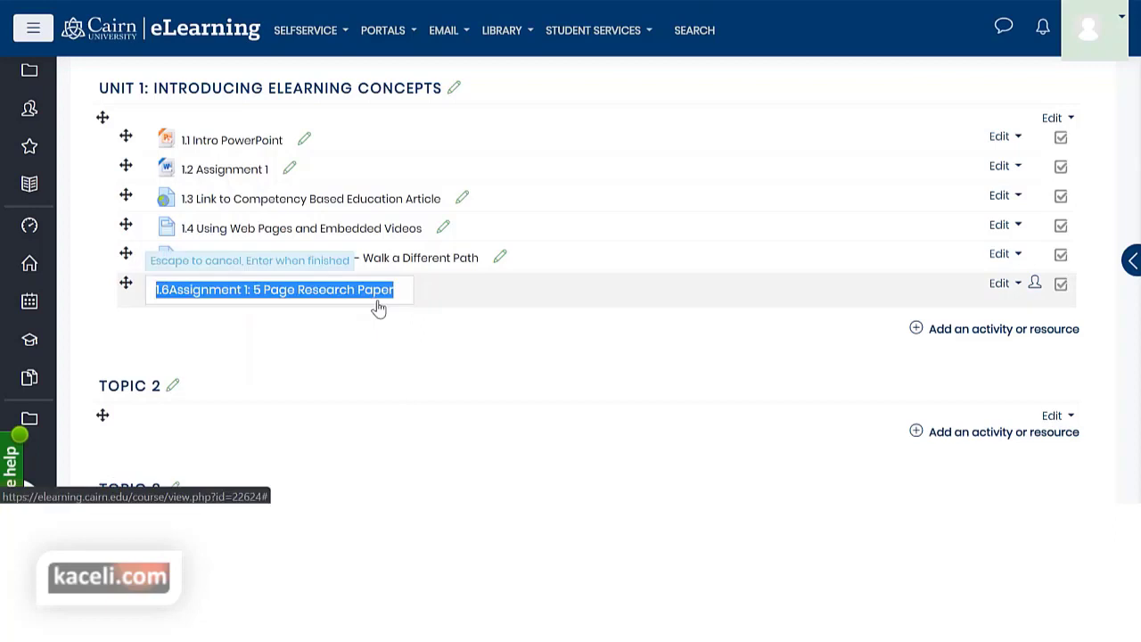
pyautogui.click(172, 292)
pyautogui.press('Return')
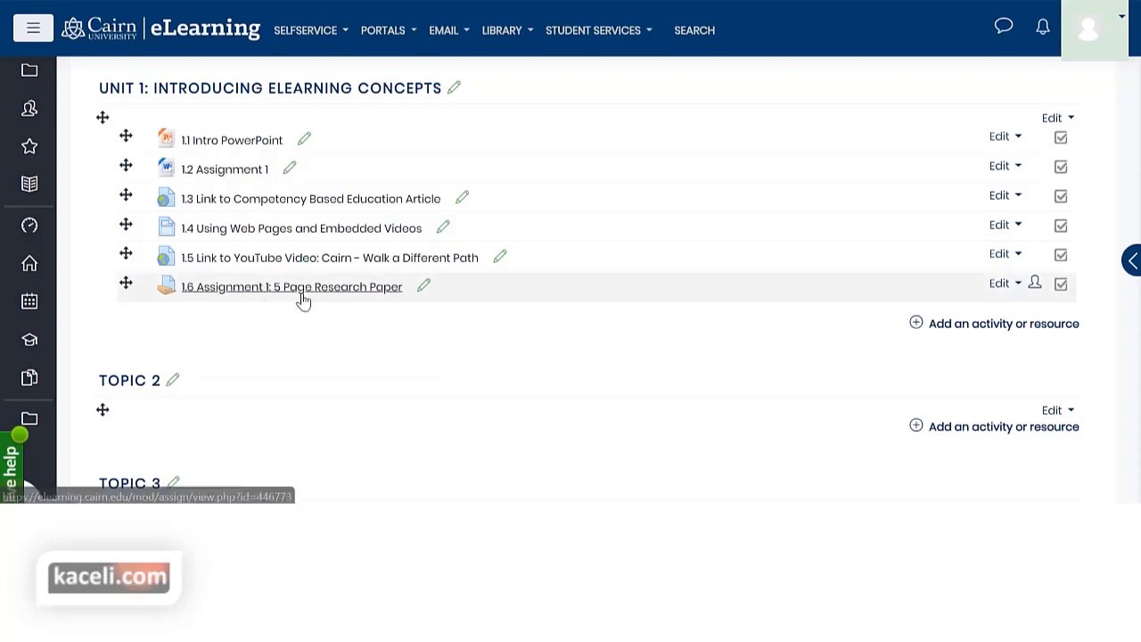
# Step: Open the 1.6 assignment page and download its attached Assignment 1.docx file
pyautogui.click(306, 299)
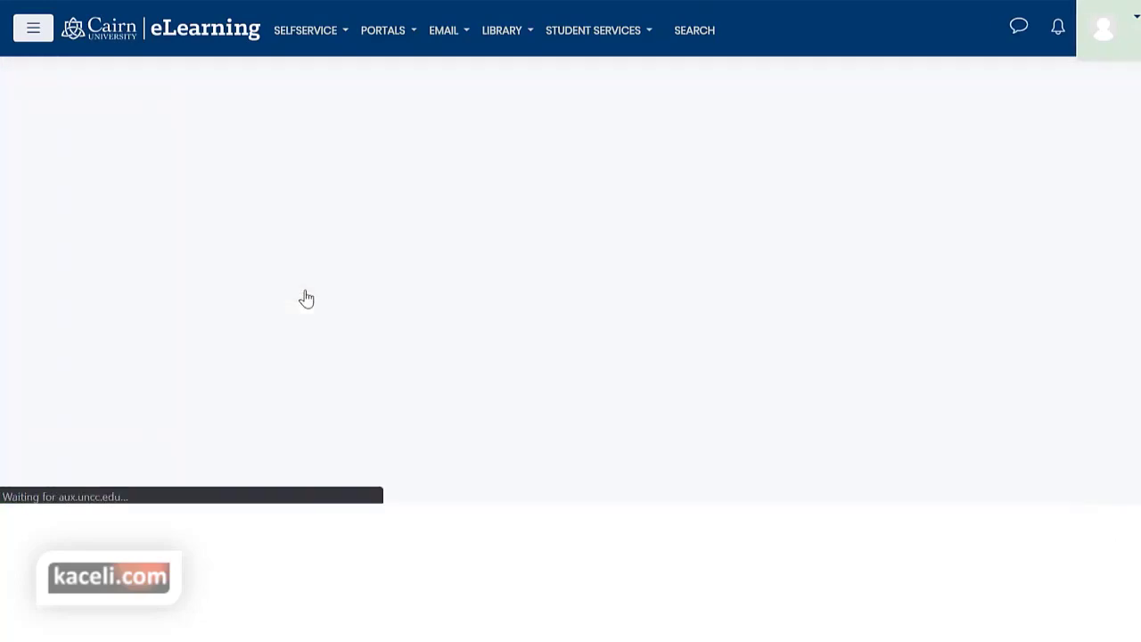
pyautogui.scroll(-1, 303, 336)
pyautogui.scroll(-5, 303, 336)
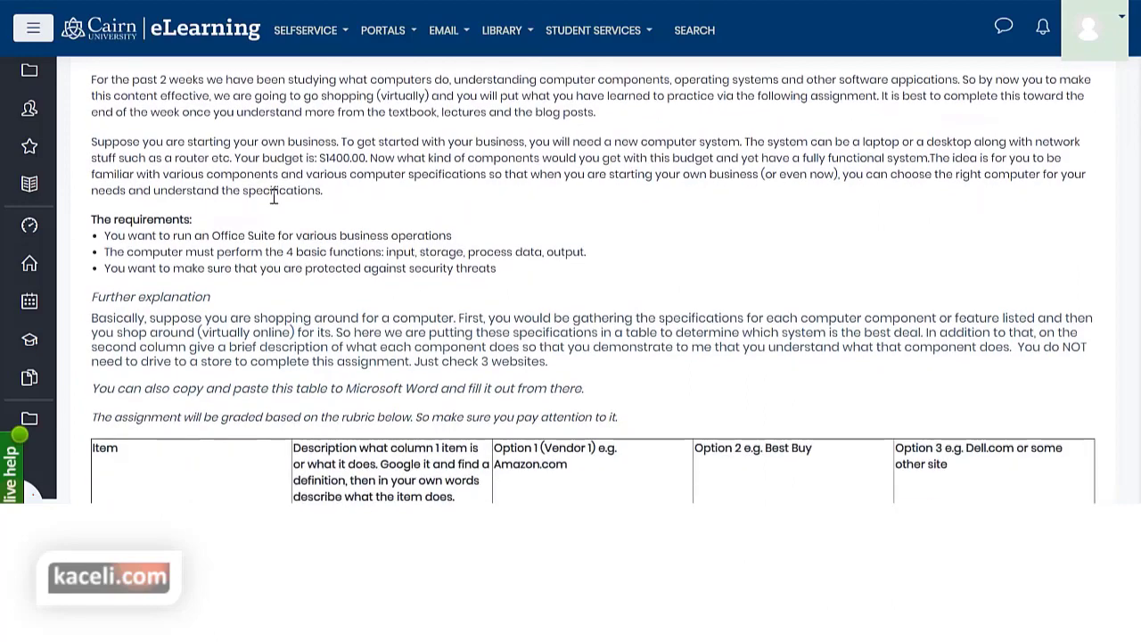
pyautogui.scroll(-7, 335, 276)
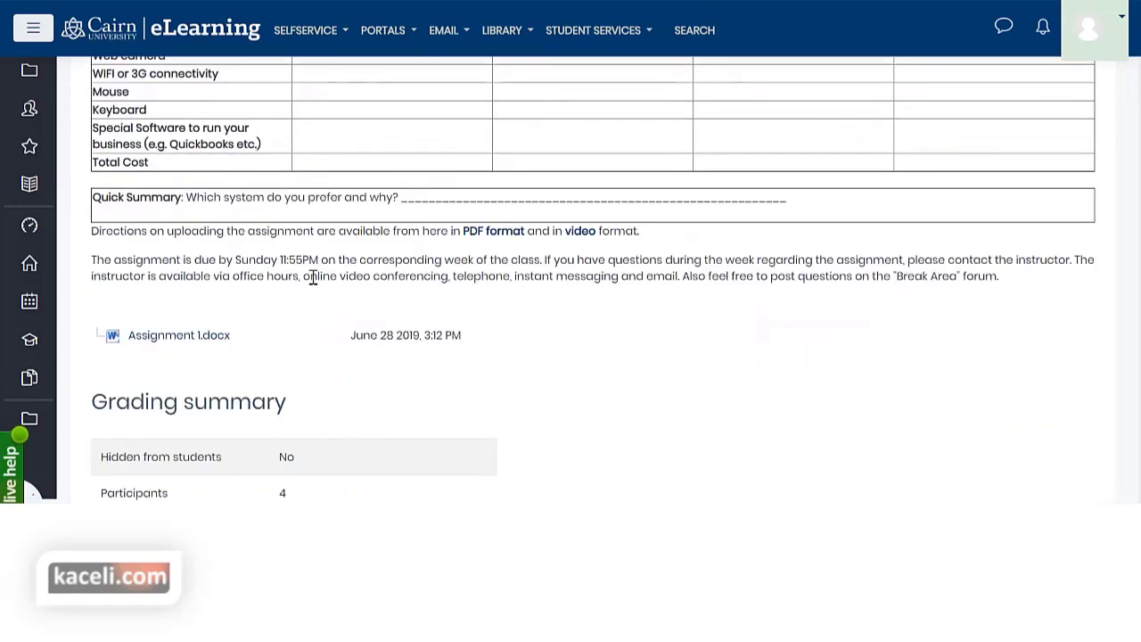
pyautogui.scroll(2, 385, 261)
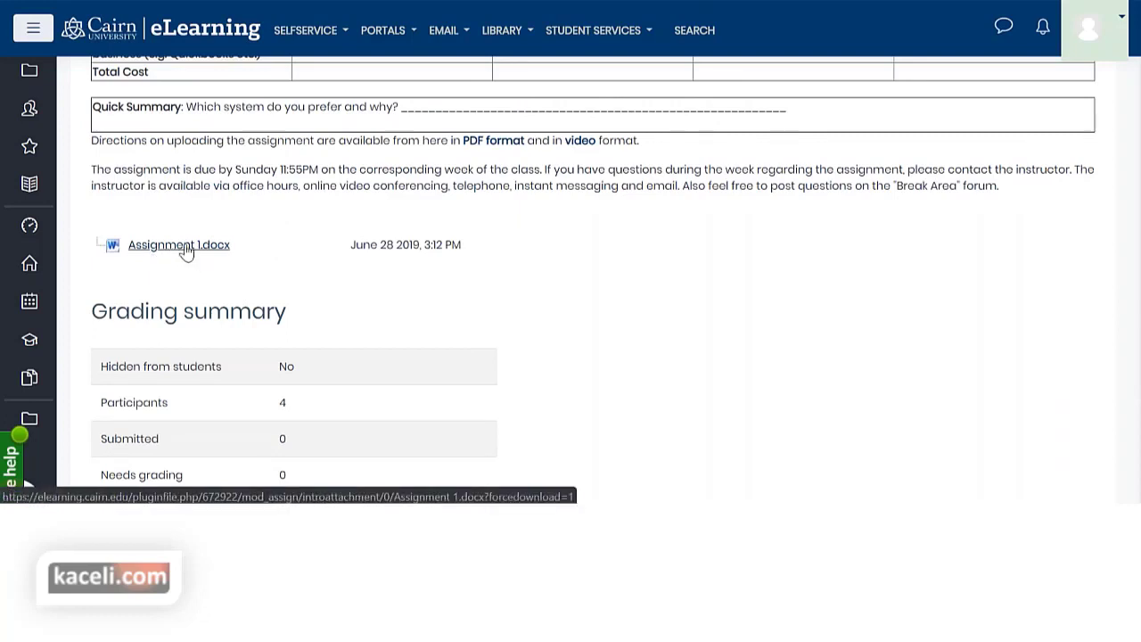
pyautogui.click(166, 256)
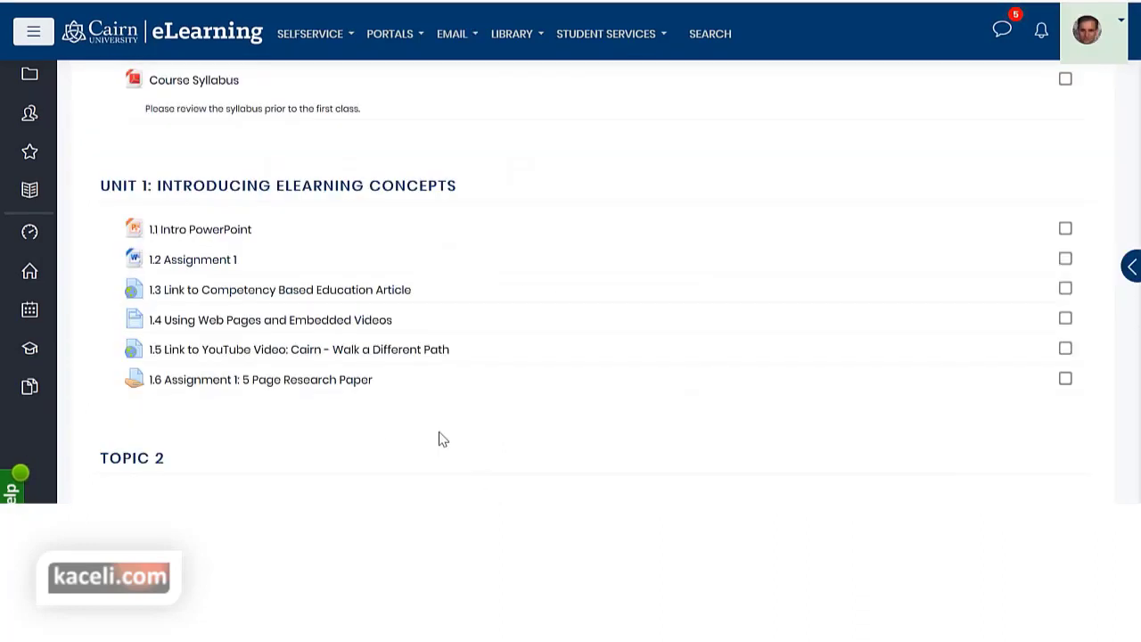
# Step: Open 1.6 Assignment 1: 5 Page Research Paper, check its submission status, and start a submission
pyautogui.scroll(-1, 334, 353)
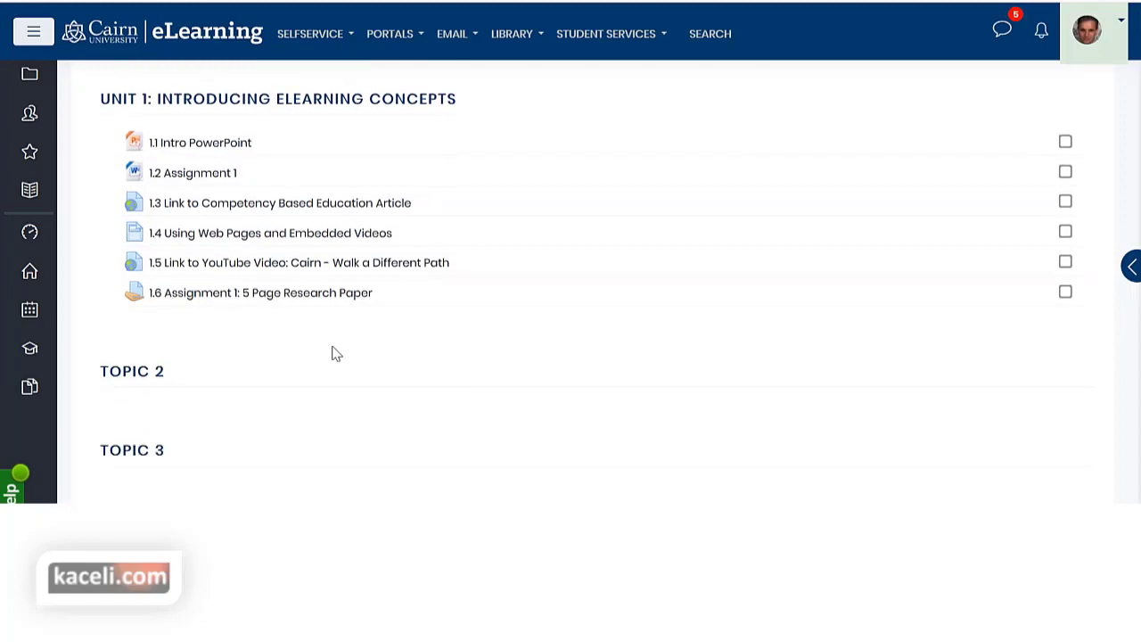
pyautogui.click(267, 302)
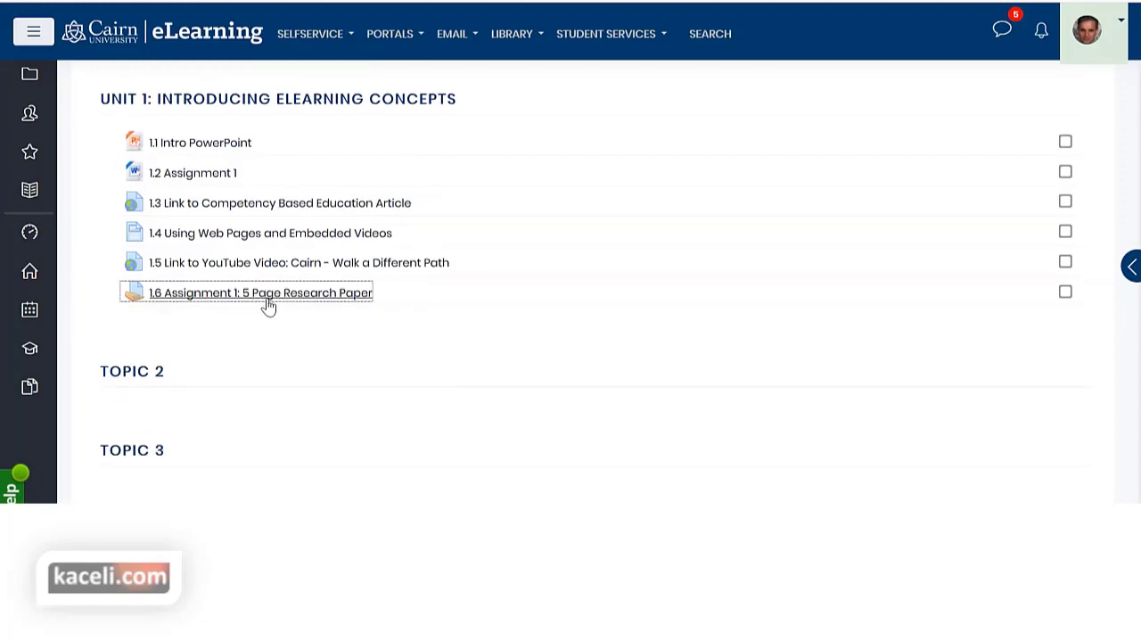
pyautogui.scroll(-4, 296, 299)
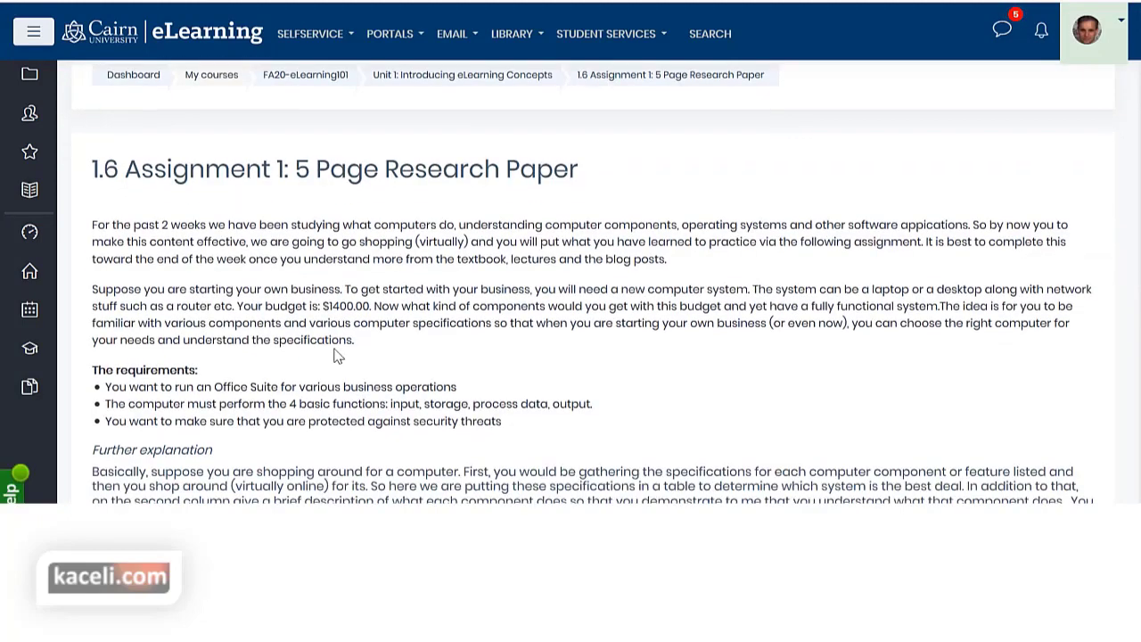
pyautogui.scroll(-10, 392, 300)
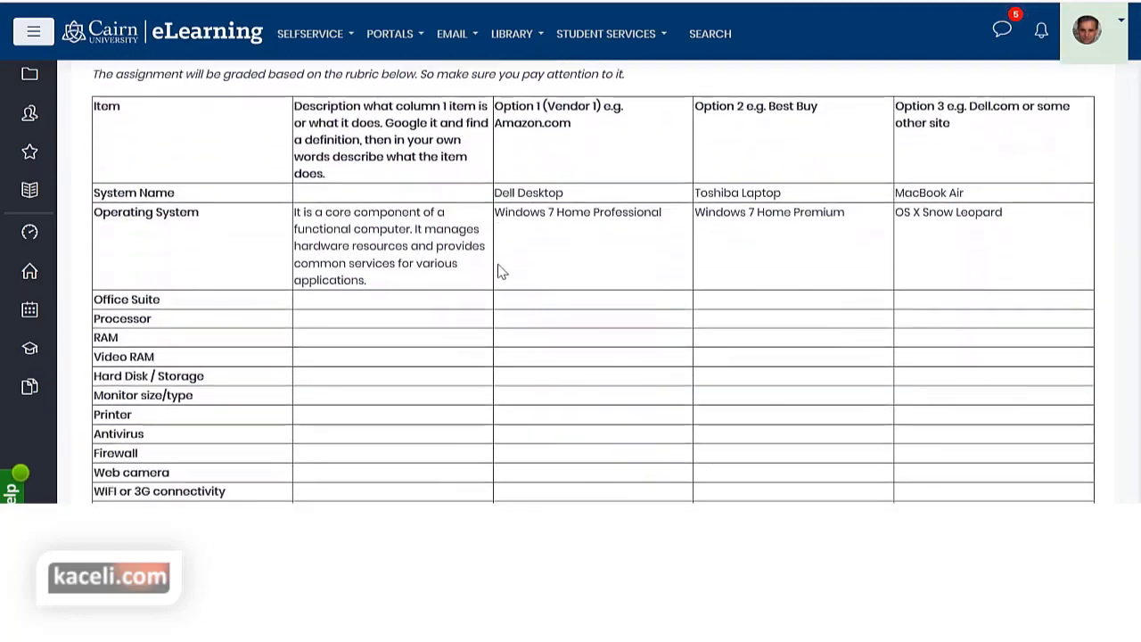
pyautogui.scroll(-2, 489, 293)
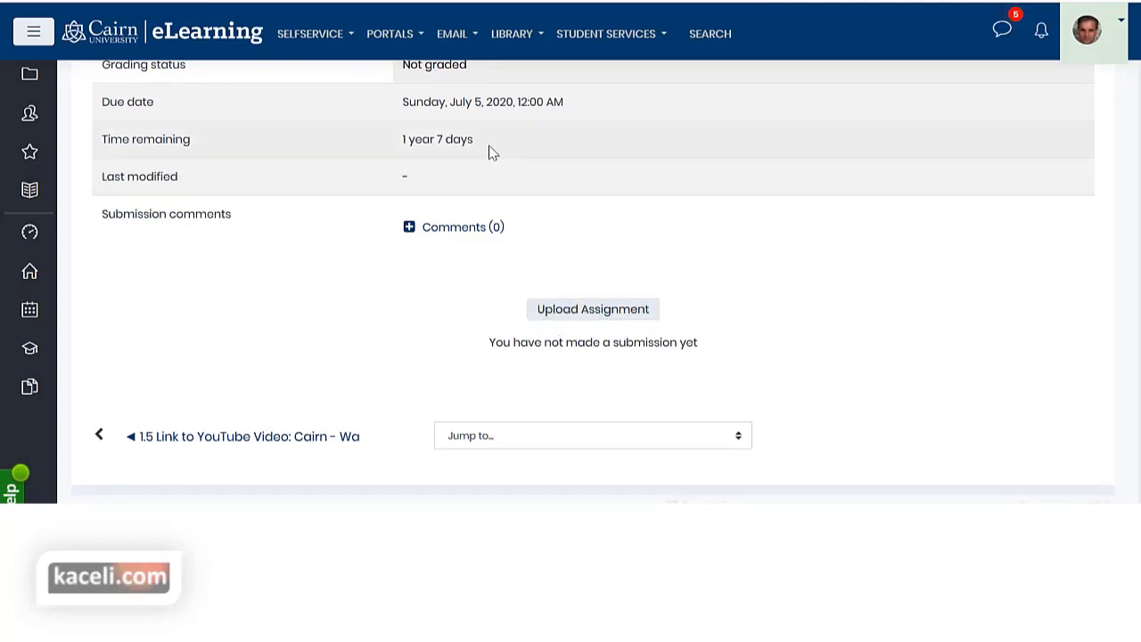
pyautogui.moveTo(477, 141); pyautogui.dragTo(403, 143)
pyautogui.moveTo(493, 148); pyautogui.dragTo(399, 146)
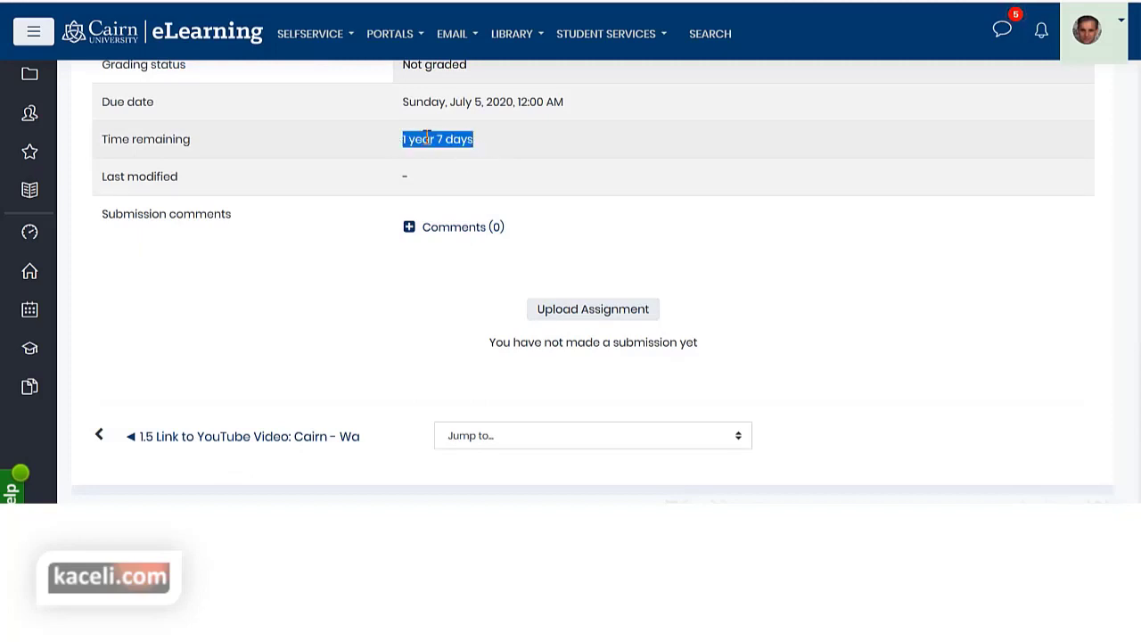
pyautogui.doubleClick(426, 139)
pyautogui.doubleClick(426, 139)
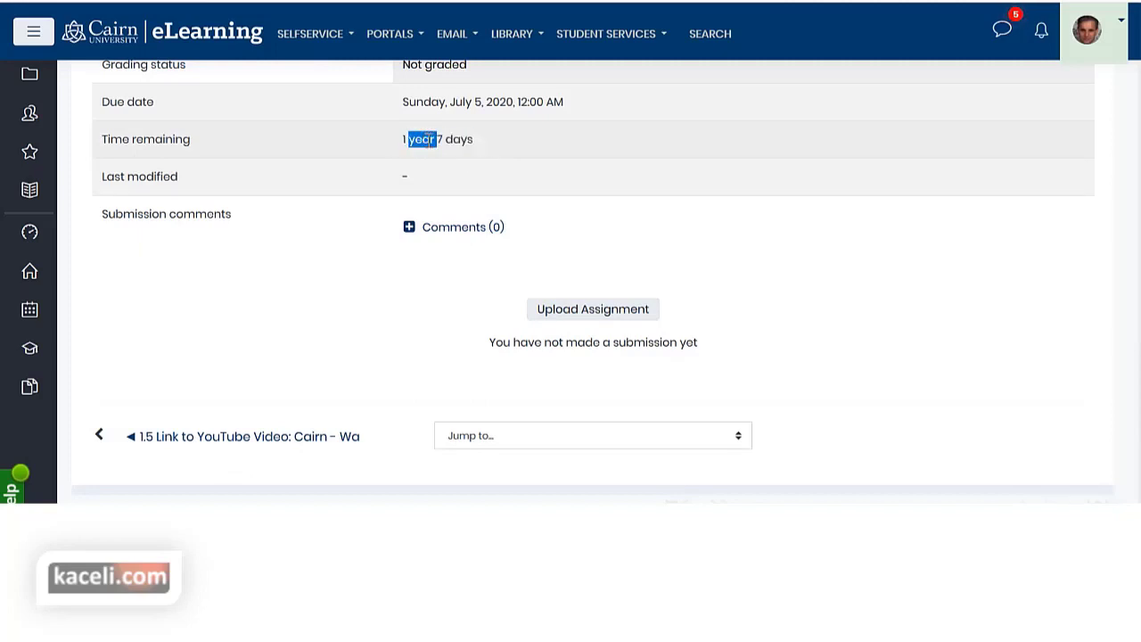
pyautogui.click(581, 313)
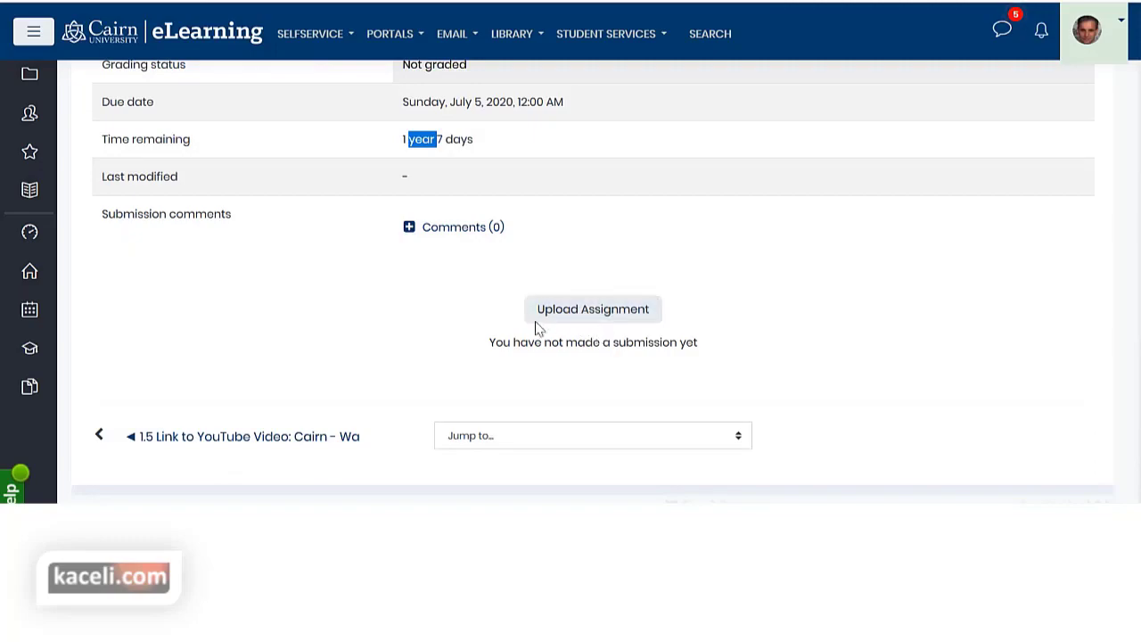
# Step: Tick the statement confirming the submission is the student's own work
pyautogui.scroll(-10, 392, 365)
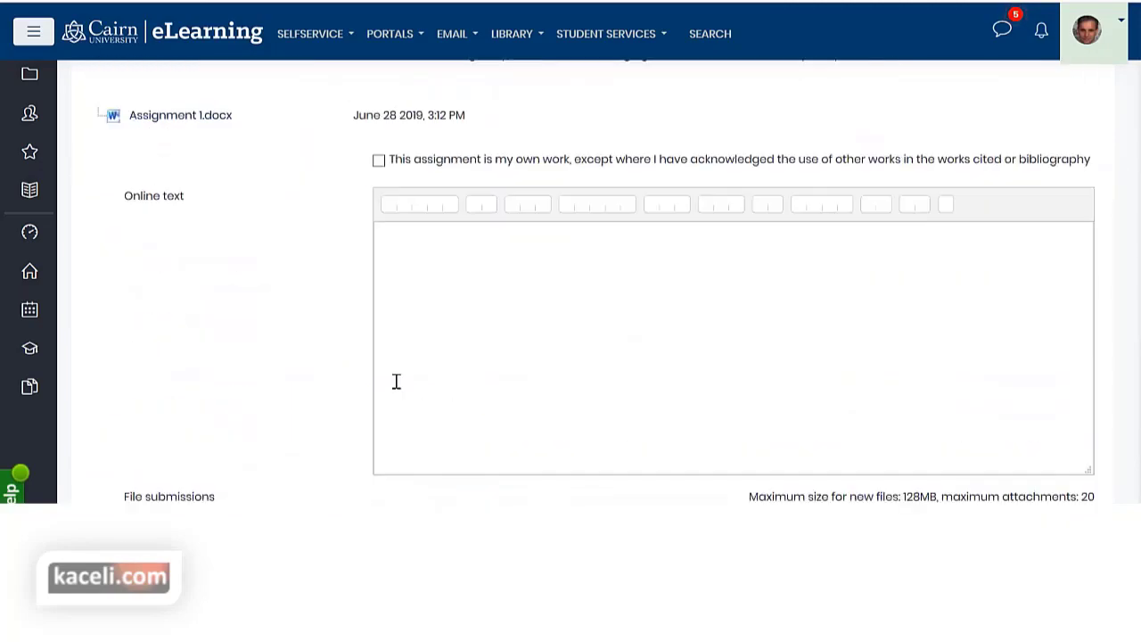
pyautogui.scroll(2, 389, 373)
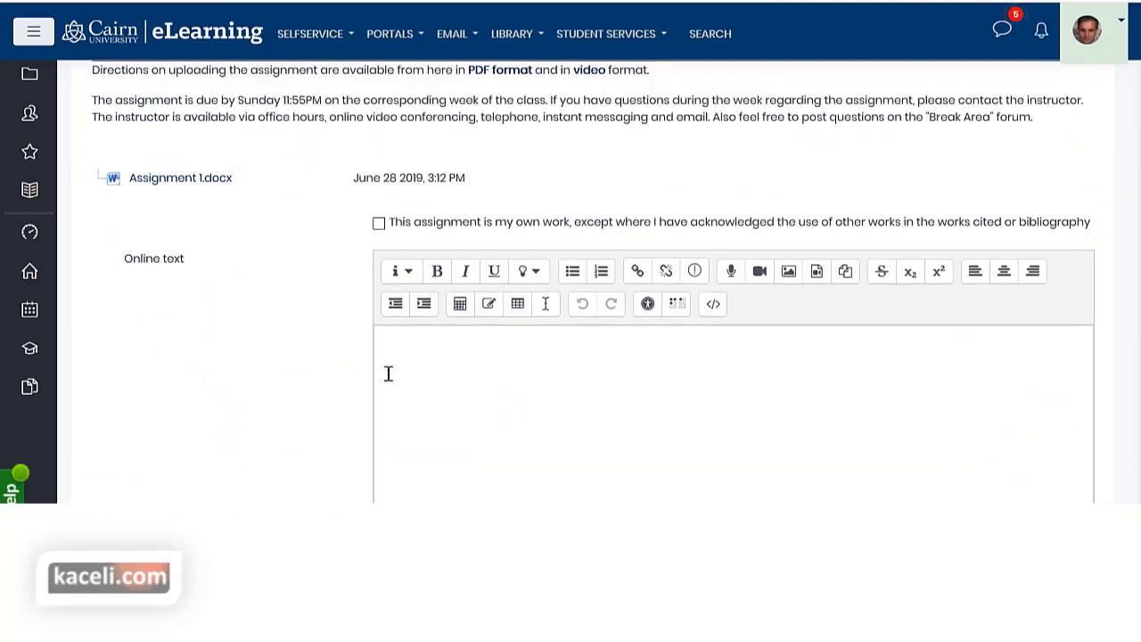
pyautogui.click(379, 223)
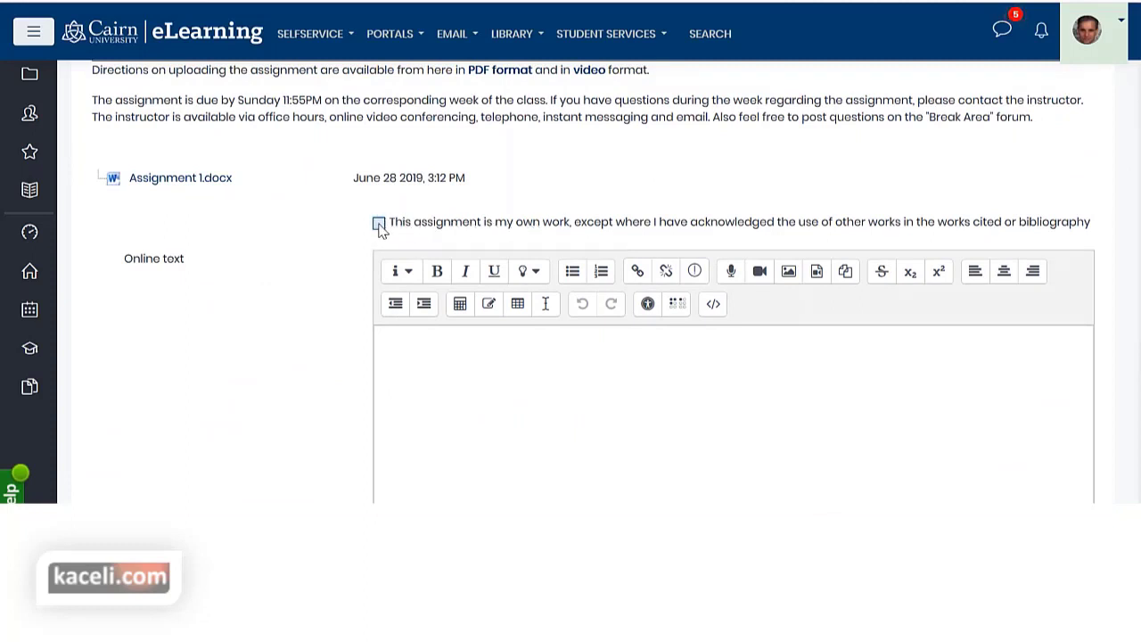
pyautogui.click(424, 360)
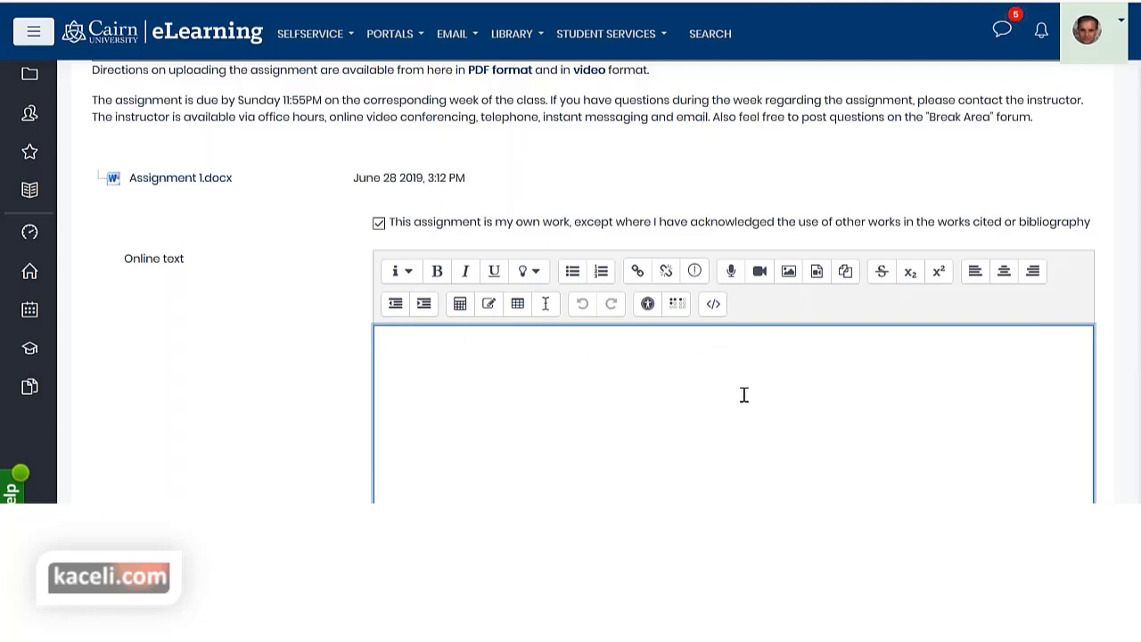
pyautogui.scroll(-4, 519, 333)
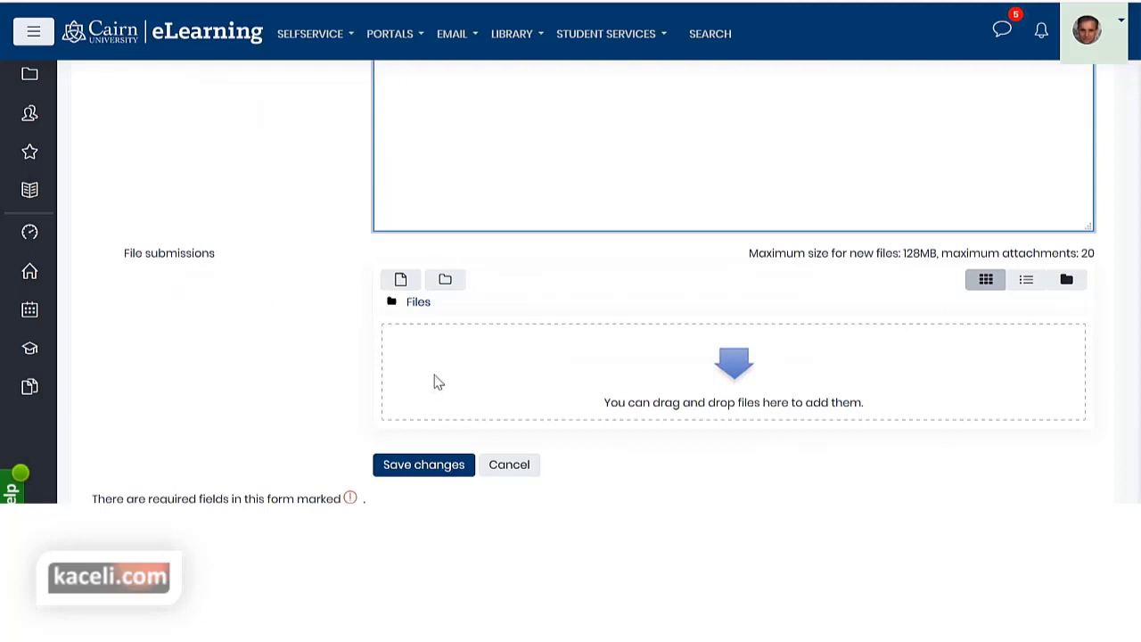
# Step: Add the Word file 'Assignment 1 Starting a Business' to the Files area and save the submission
pyautogui.hotkey('alt', 'Tab')
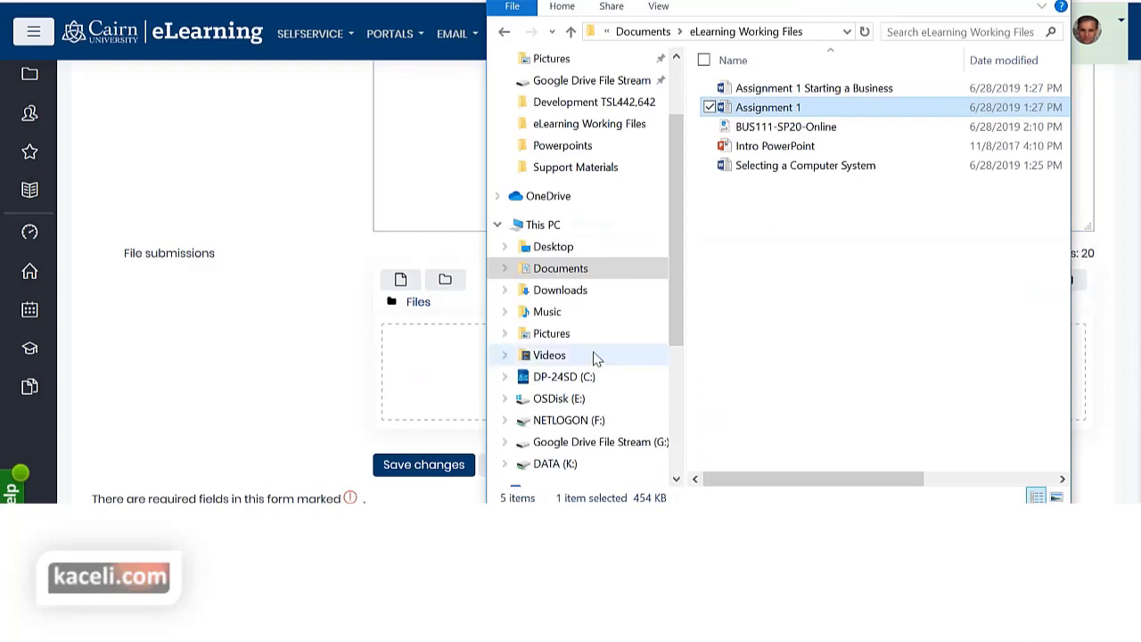
pyautogui.click(785, 190)
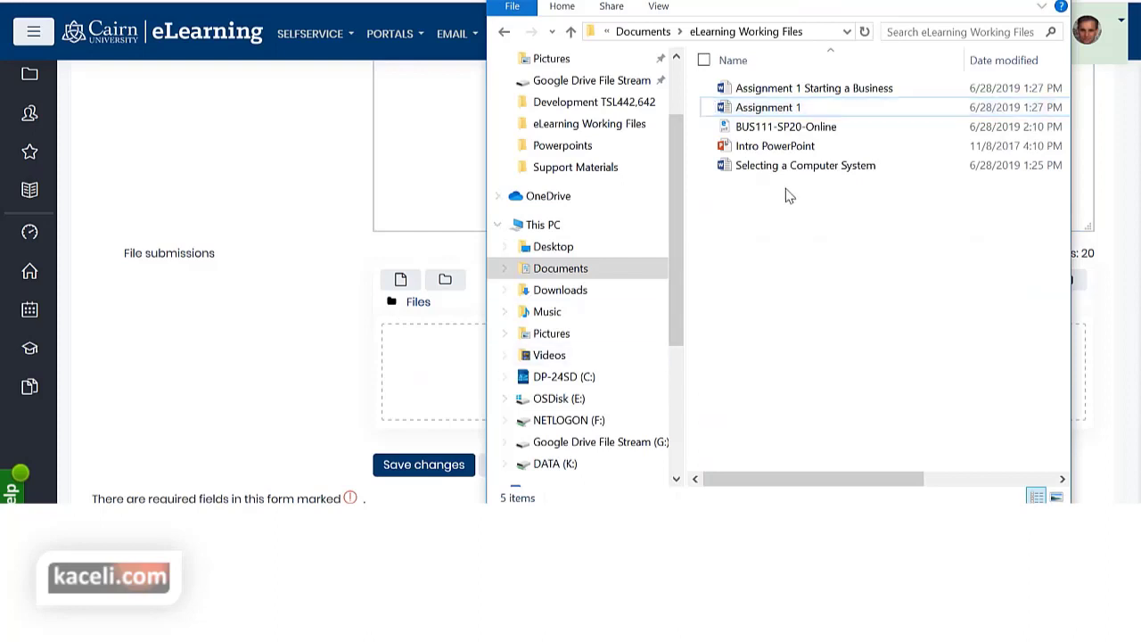
pyautogui.click(785, 89)
pyautogui.moveTo(785, 92); pyautogui.dragTo(450, 389)
pyautogui.click(341, 412)
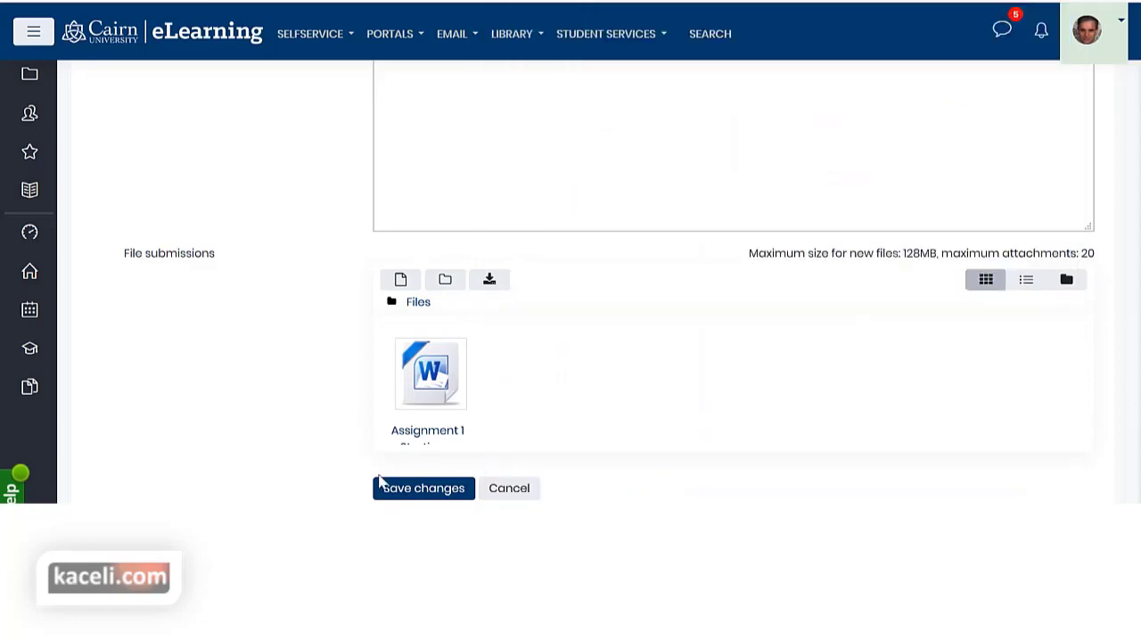
pyautogui.click(430, 490)
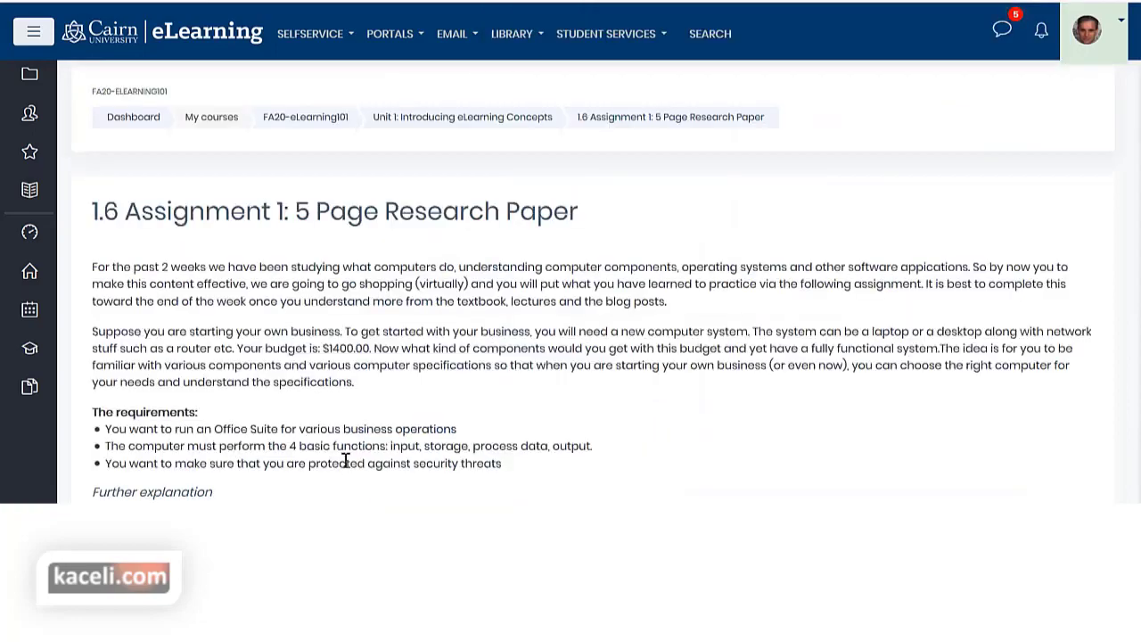
# Step: Confirm the file shows as submitted for grading, then return as teacher to the Unit 1 section
pyautogui.scroll(-15, 377, 392)
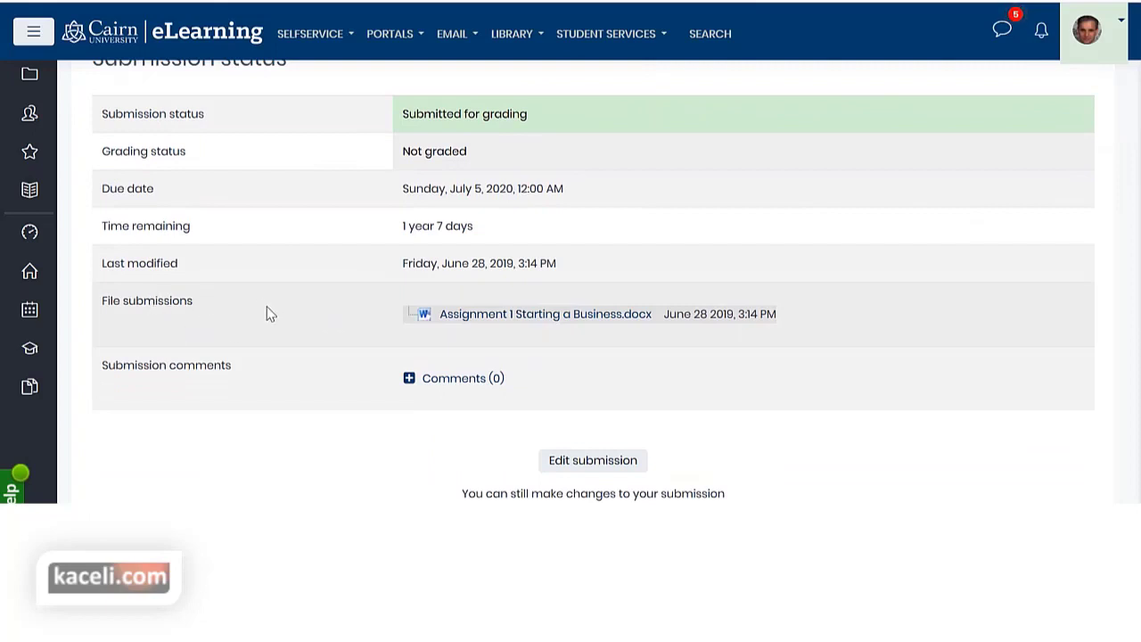
pyautogui.moveTo(410, 314); pyautogui.dragTo(779, 319)
pyautogui.click(655, 322)
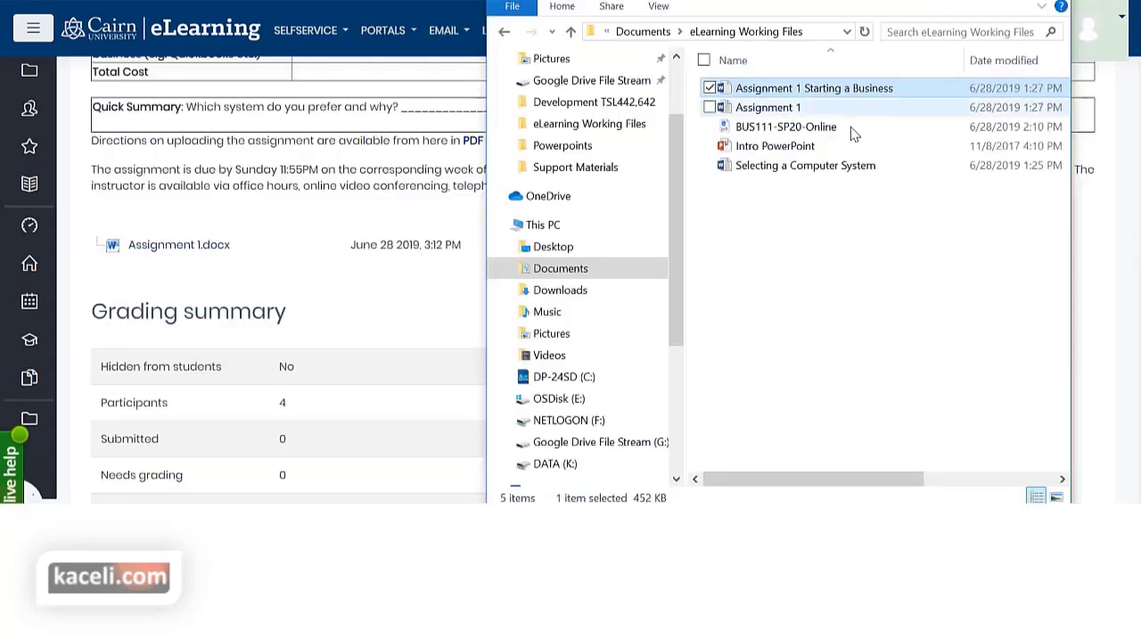
pyautogui.click(403, 323)
pyautogui.scroll(1, 529, 340)
pyautogui.scroll(10, 528, 340)
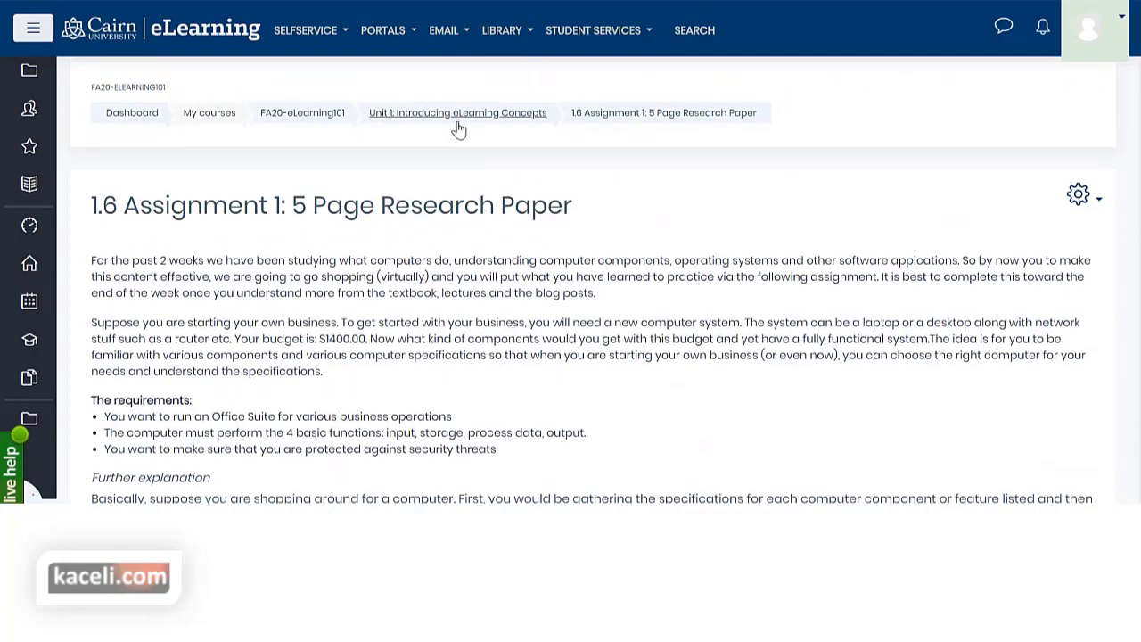
pyautogui.click(450, 116)
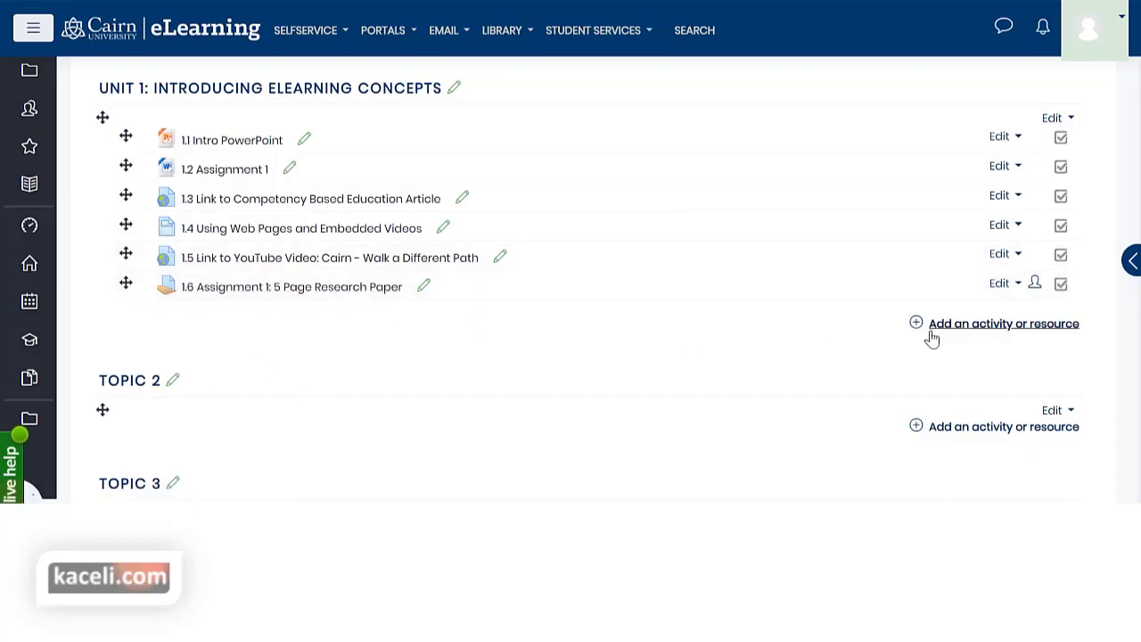
# Step: Add a new Label resource to Unit 1
pyautogui.click(977, 325)
pyautogui.moveTo(547, 267); pyautogui.dragTo(540, 479)
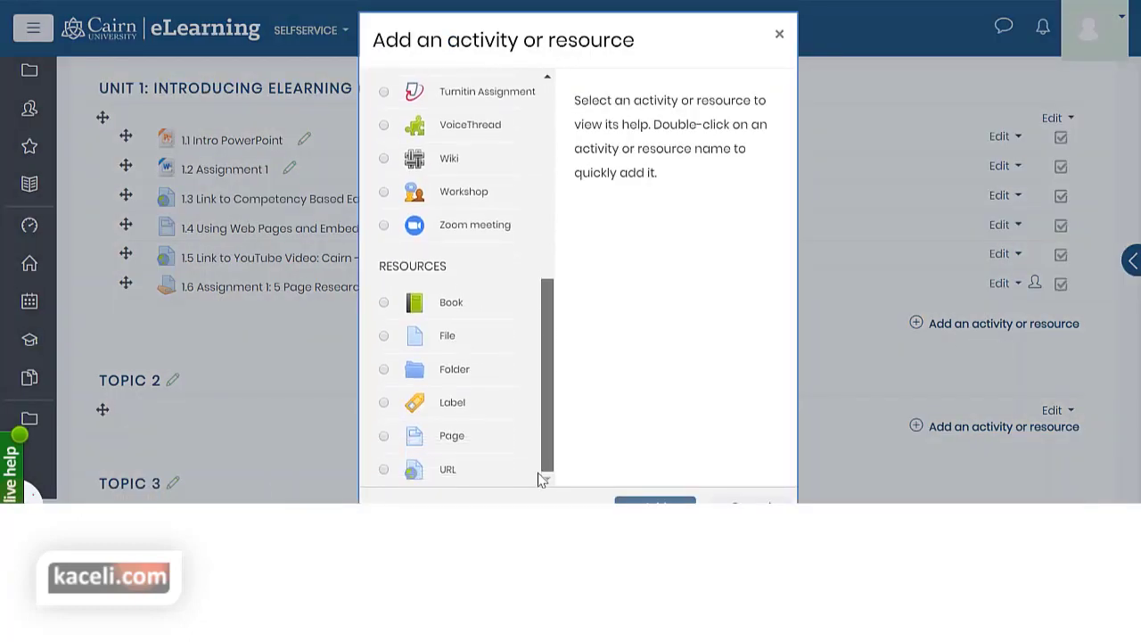
pyautogui.click(451, 405)
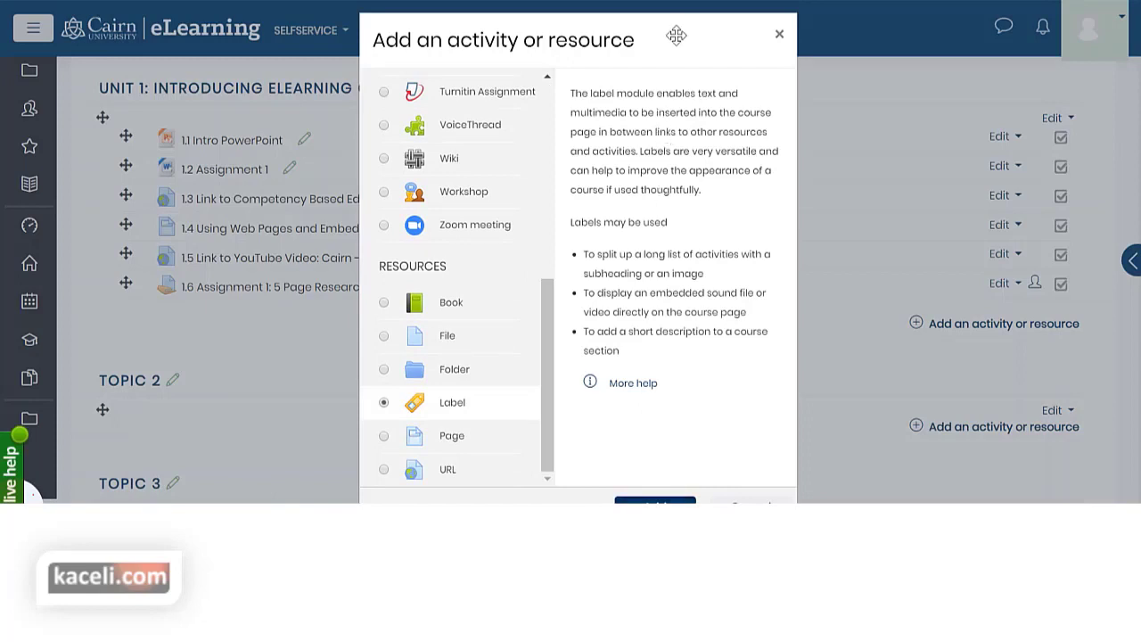
pyautogui.moveTo(675, 35); pyautogui.dragTo(675, 11)
pyautogui.click(664, 483)
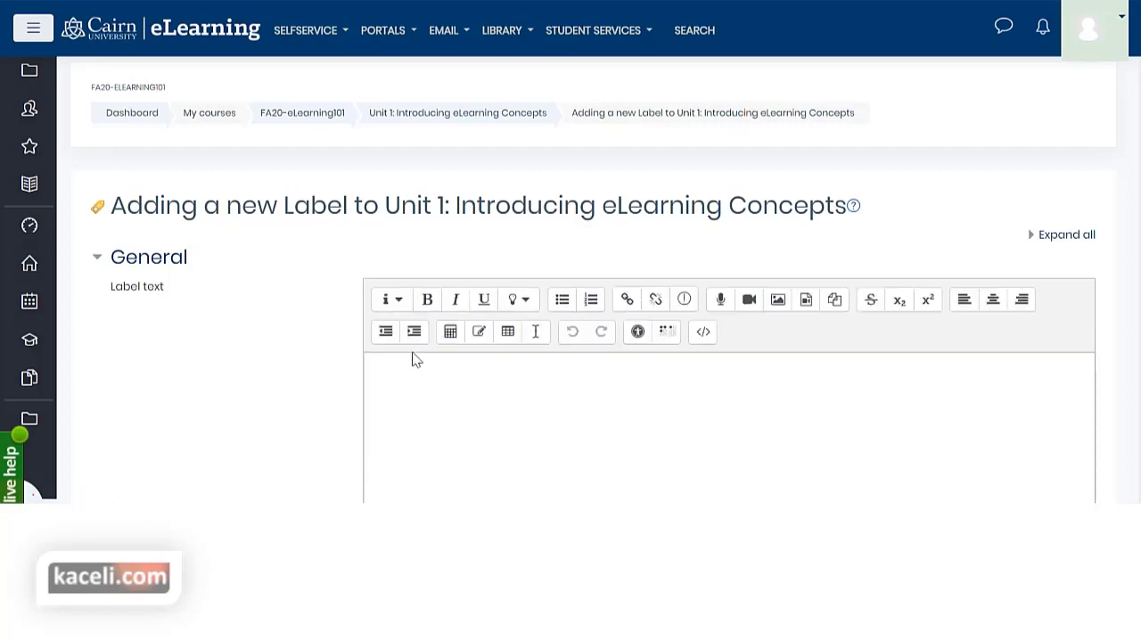
# Step: Enter 'Assignments:' as a small heading in the label and save it to the course
pyautogui.click(443, 381)
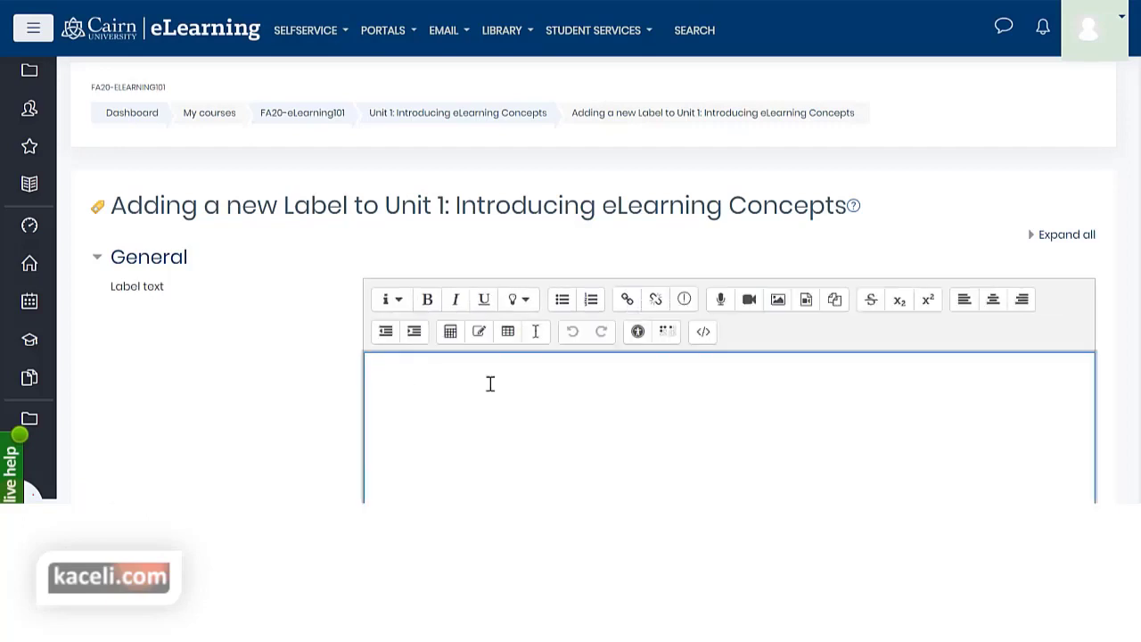
pyautogui.write('Assignments:')
pyautogui.click(392, 298)
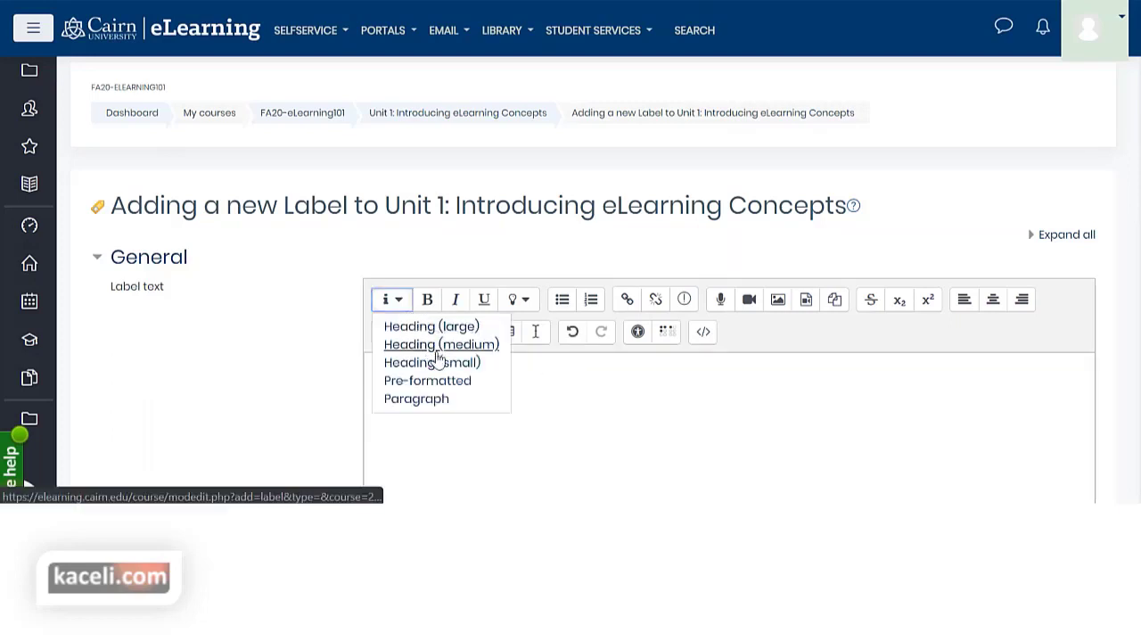
pyautogui.click(434, 350)
pyautogui.click(540, 409)
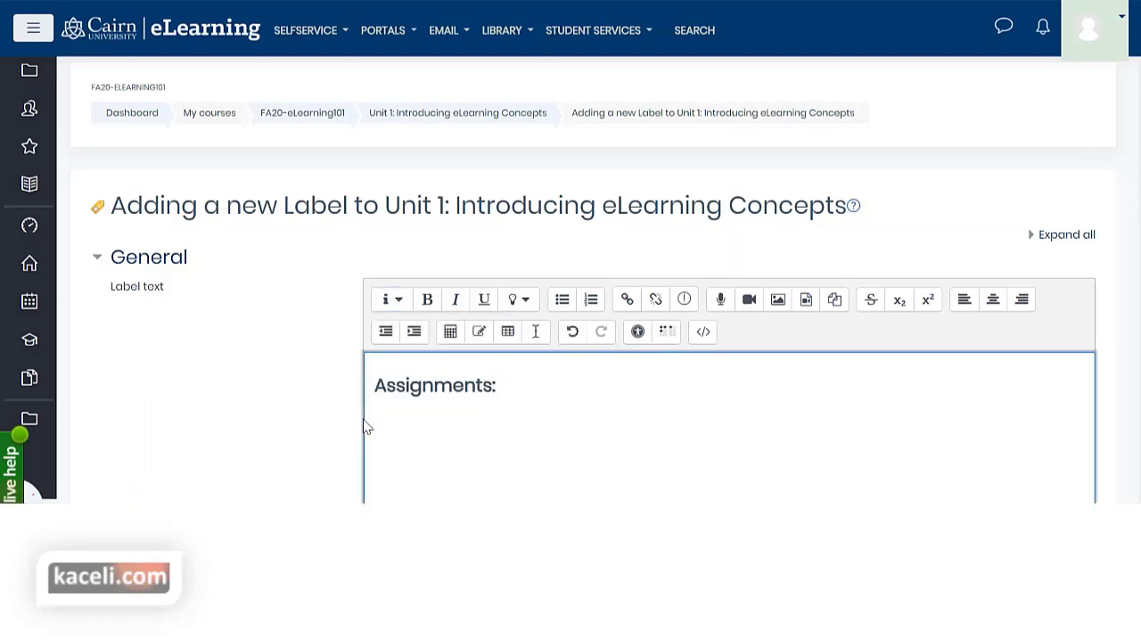
pyautogui.scroll(-3, 366, 426)
pyautogui.moveTo(515, 123); pyautogui.dragTo(367, 125)
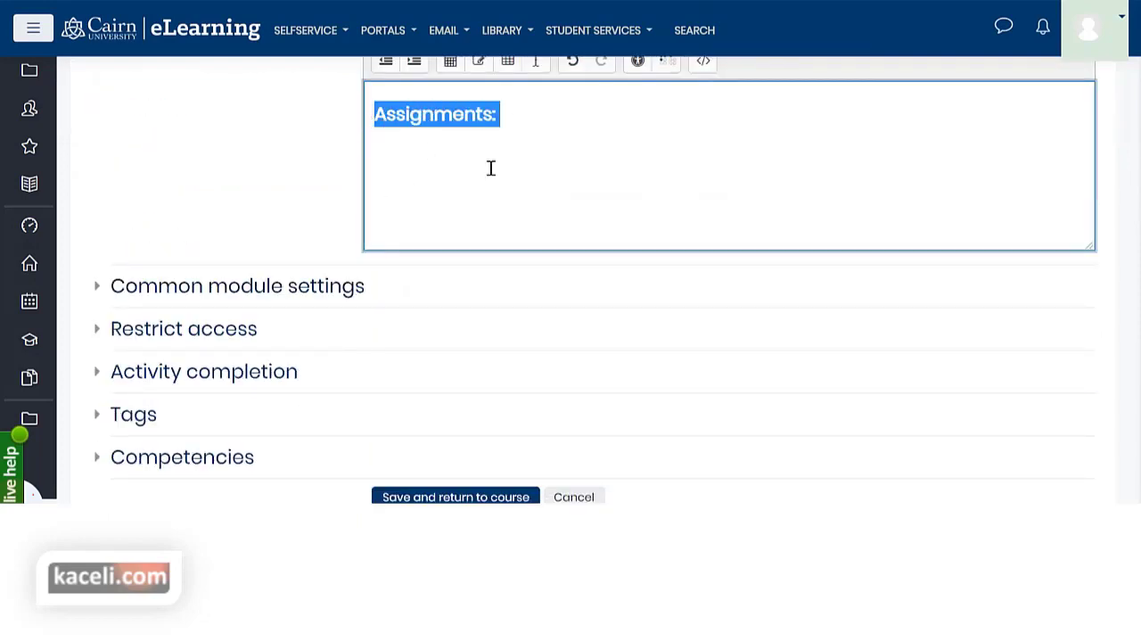
pyautogui.scroll(1, 490, 168)
pyautogui.click(392, 119)
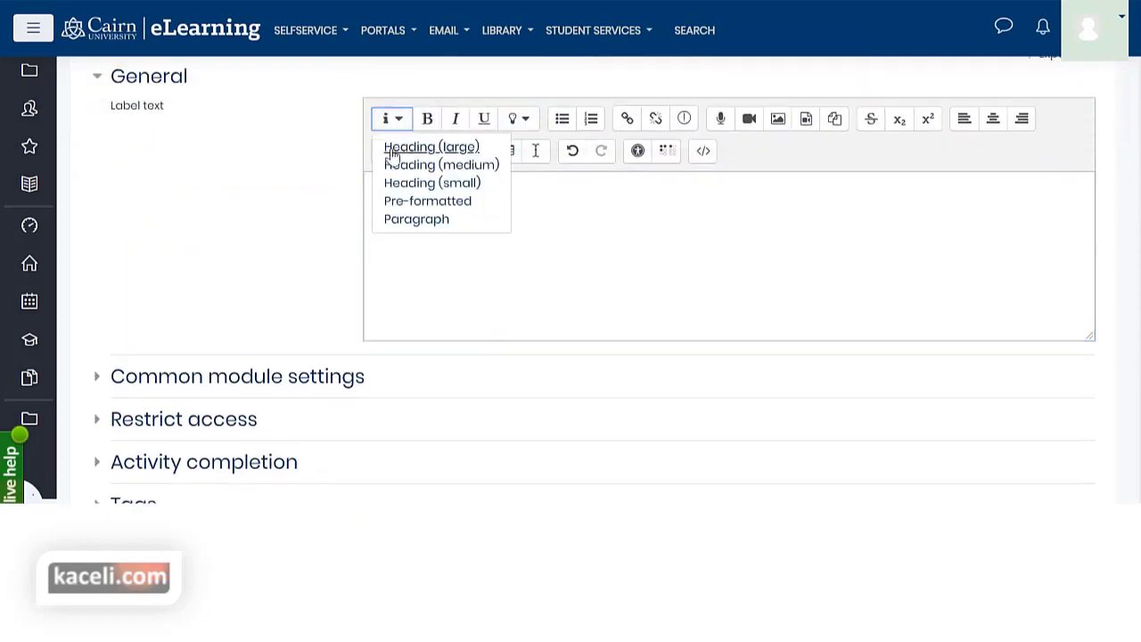
pyautogui.click(431, 186)
pyautogui.click(326, 309)
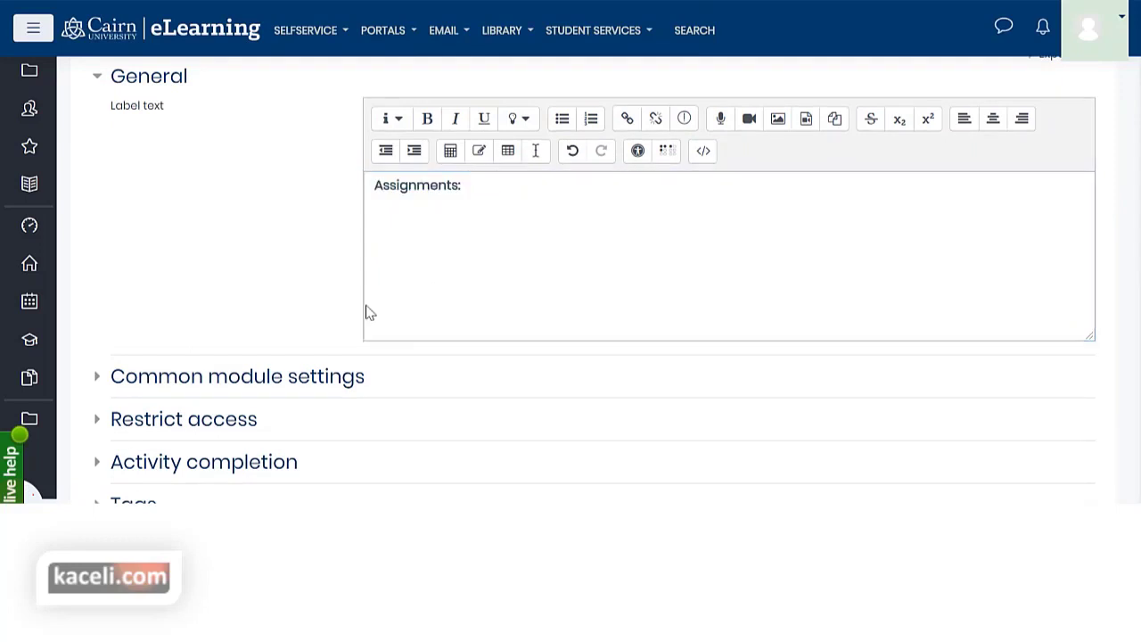
pyautogui.scroll(-4, 370, 312)
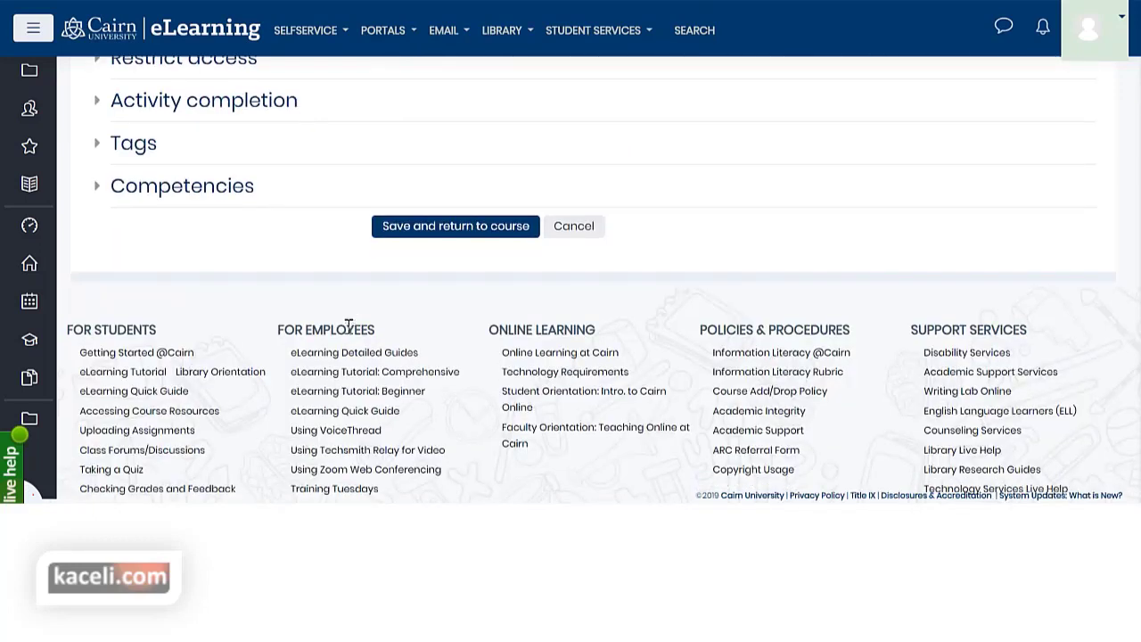
pyautogui.click(417, 234)
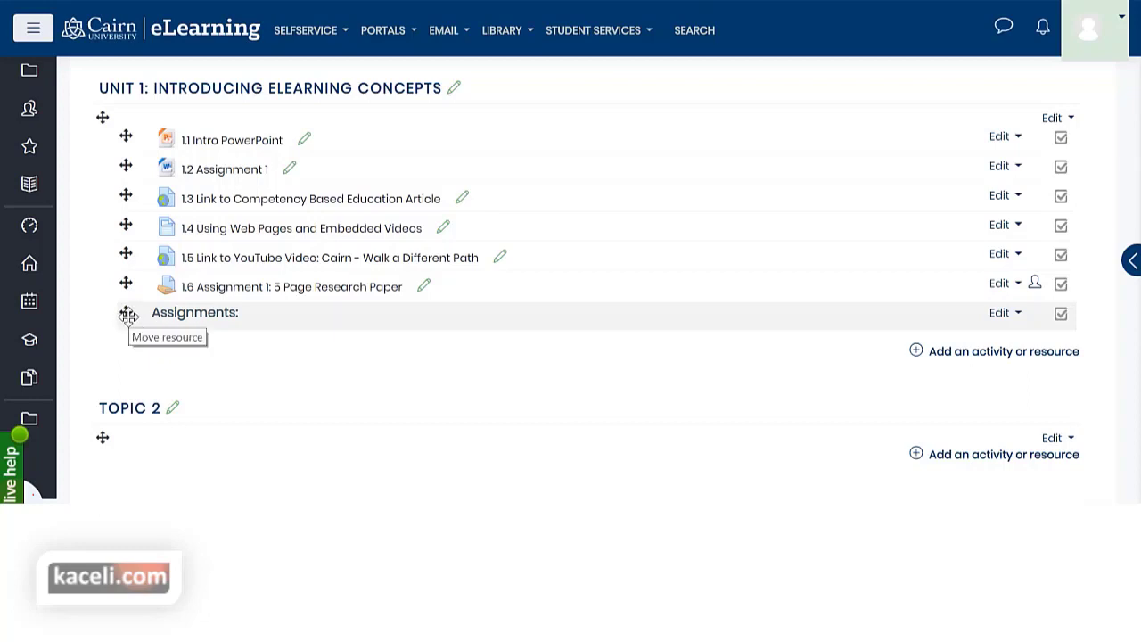
# Step: Move the Assignments: label above item 1.6, then hide and re-show the 1.6 assignment
pyautogui.moveTo(128, 316); pyautogui.dragTo(127, 294)
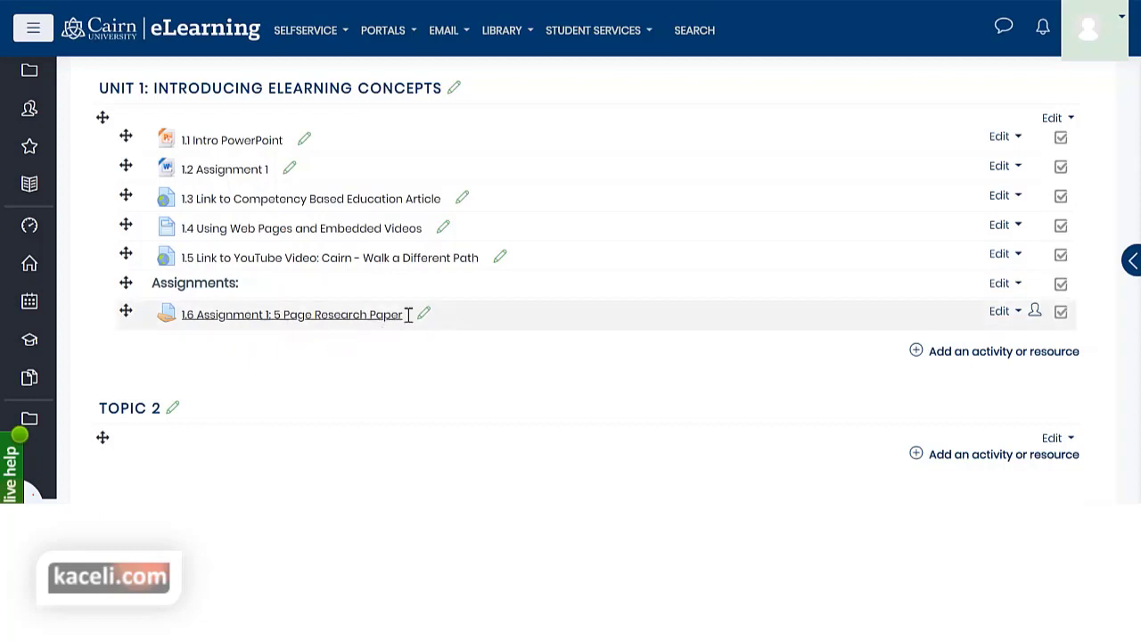
pyautogui.click(1002, 314)
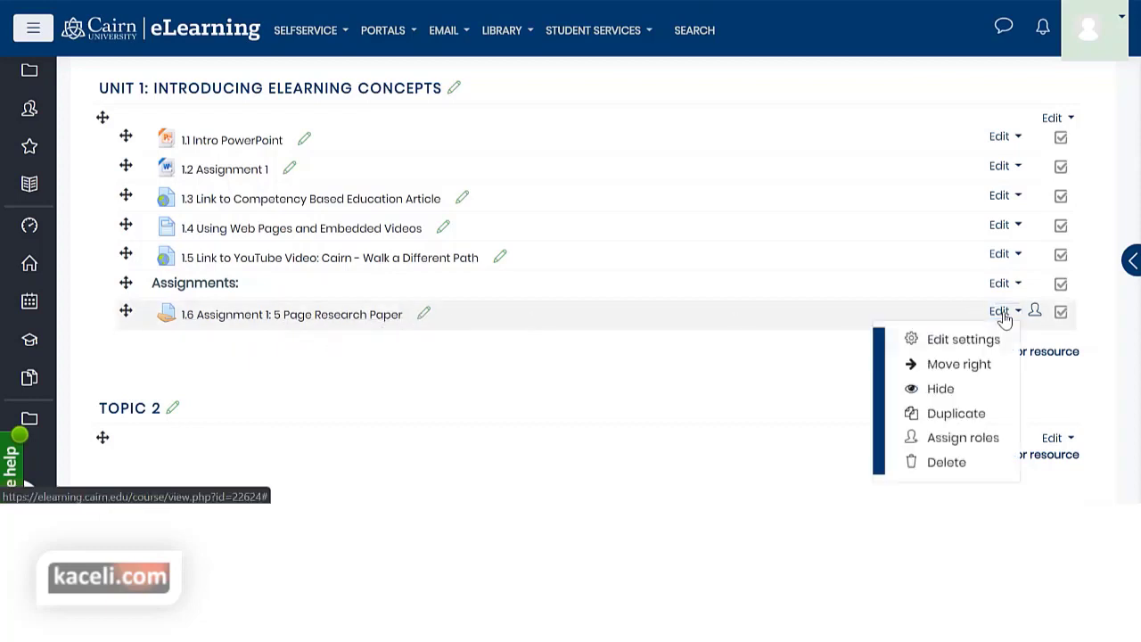
pyautogui.click(939, 389)
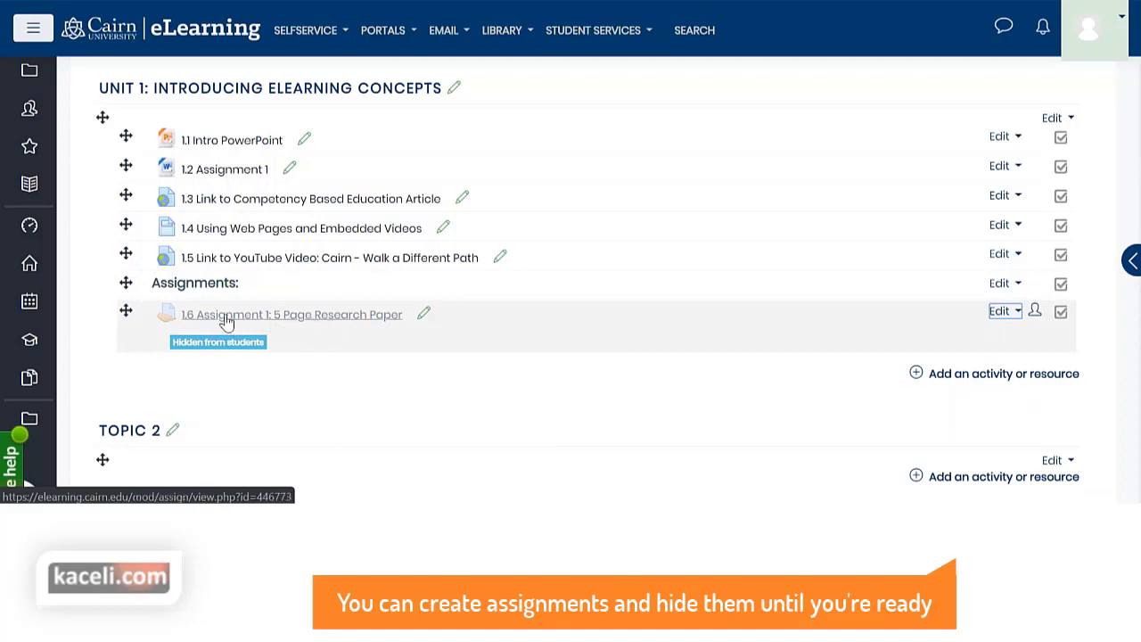
pyautogui.click(1005, 311)
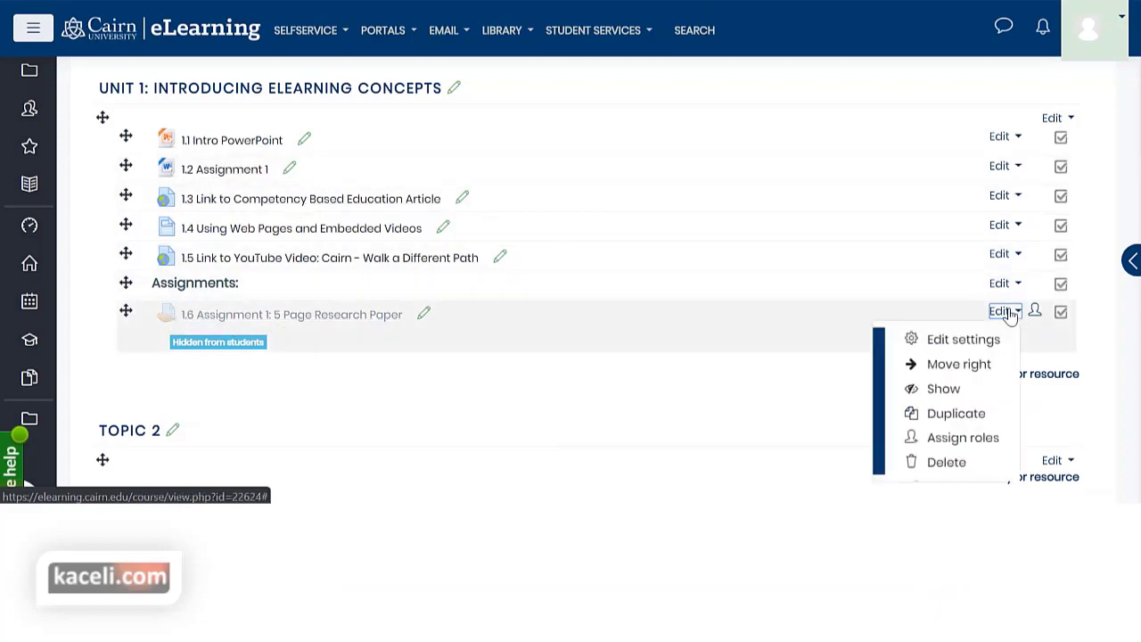
pyautogui.click(937, 390)
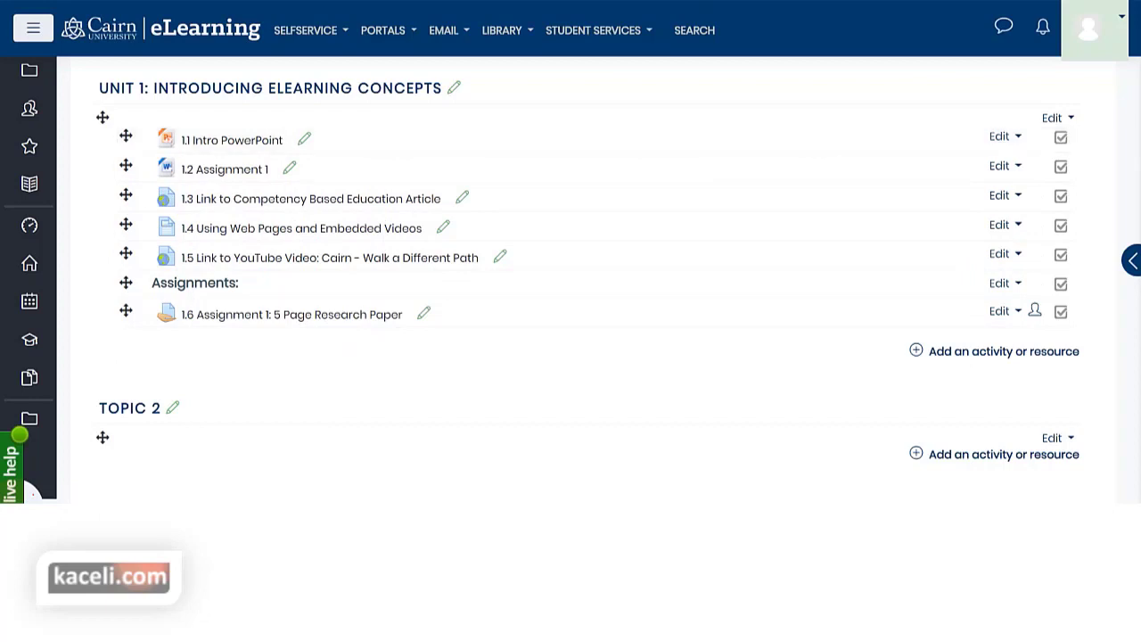
pyautogui.scroll(1, 721, 188)
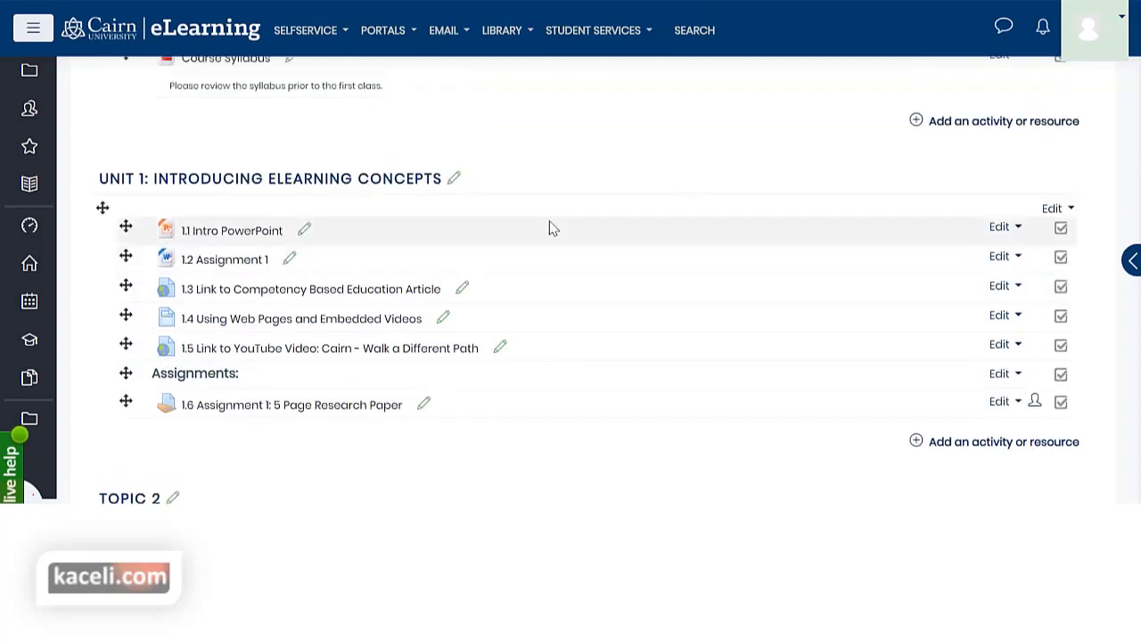
pyautogui.click(1053, 208)
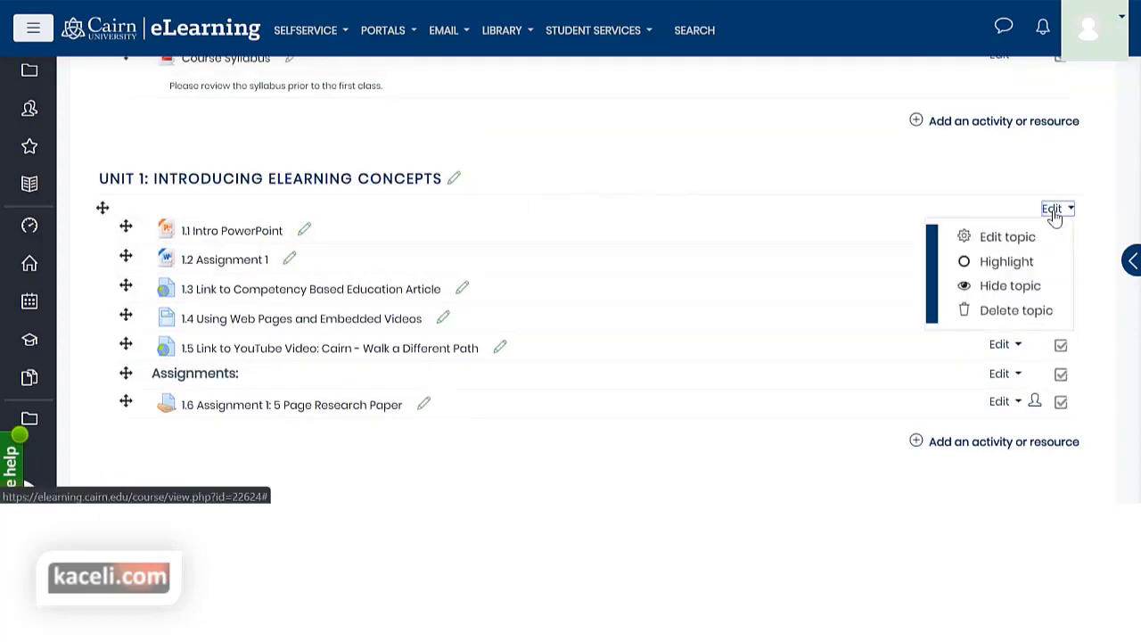
pyautogui.click(996, 287)
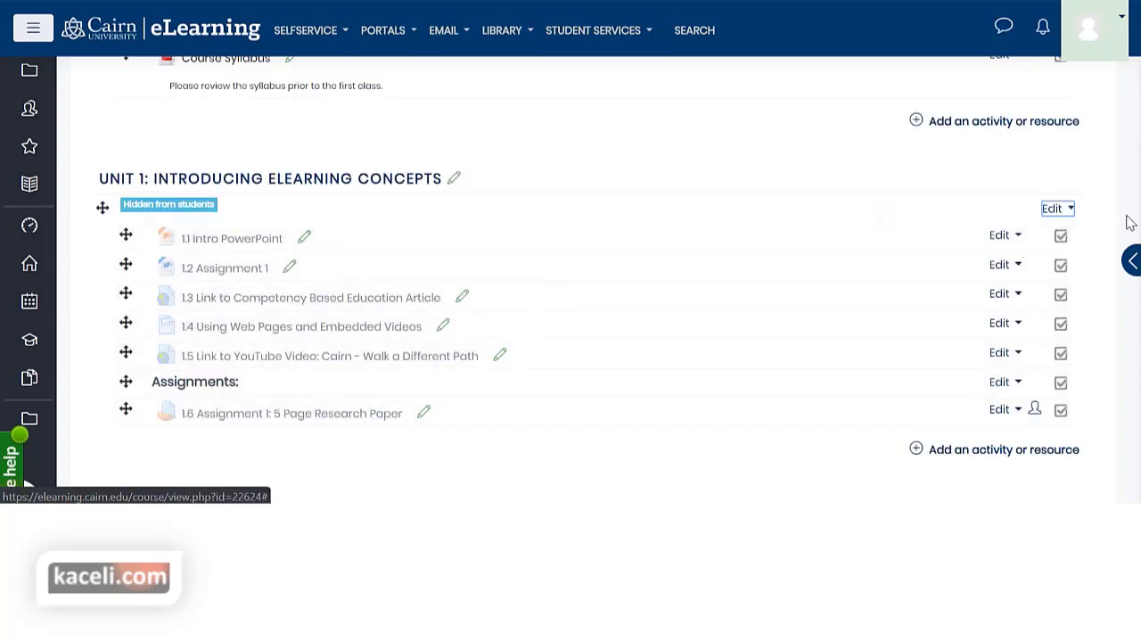
pyautogui.click(1056, 210)
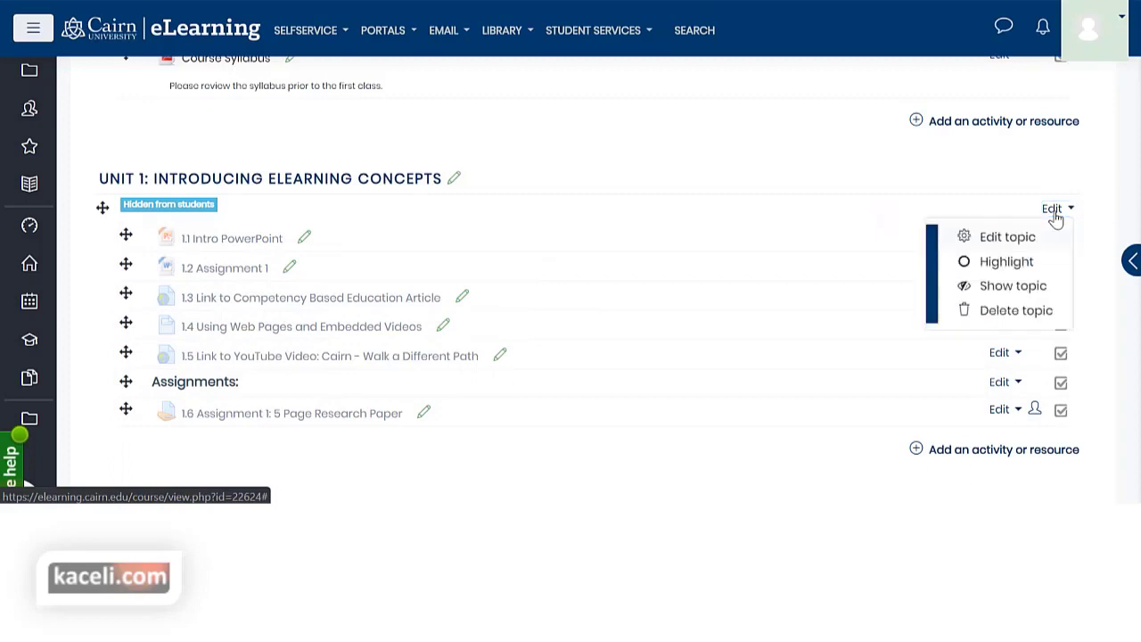
pyautogui.click(1025, 294)
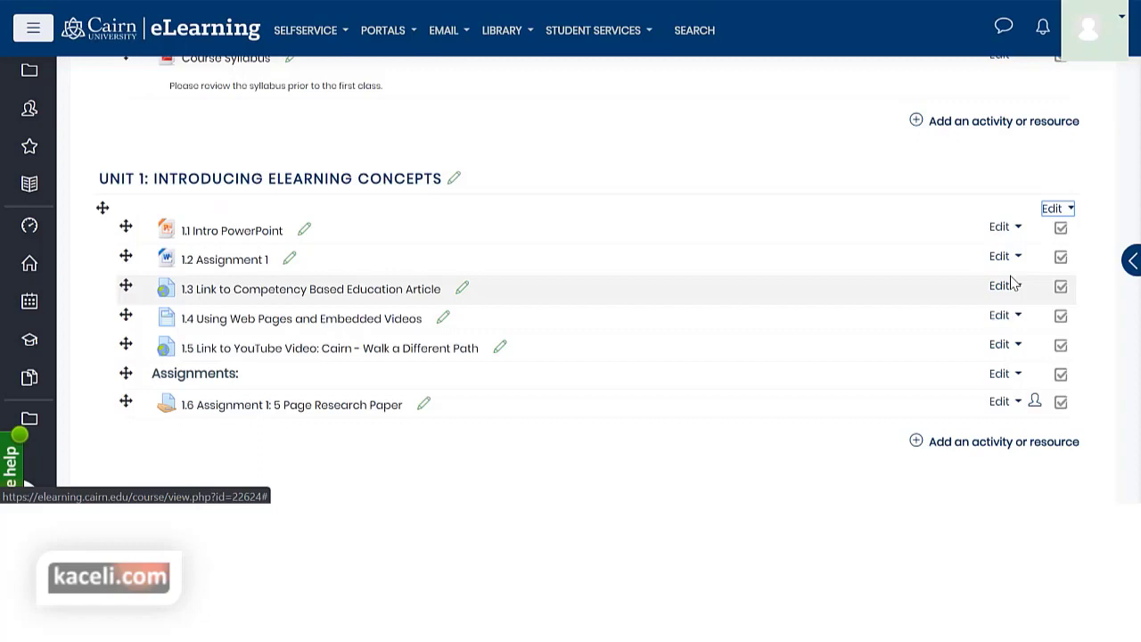
pyautogui.click(567, 459)
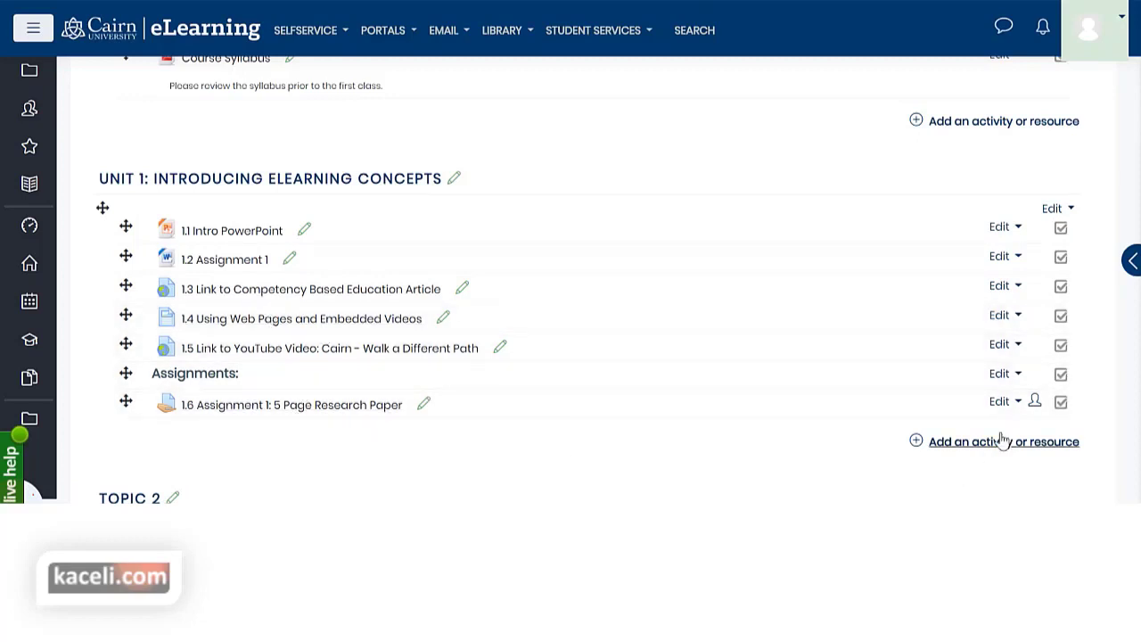
pyautogui.click(1002, 401)
pyautogui.scroll(-2, 924, 354)
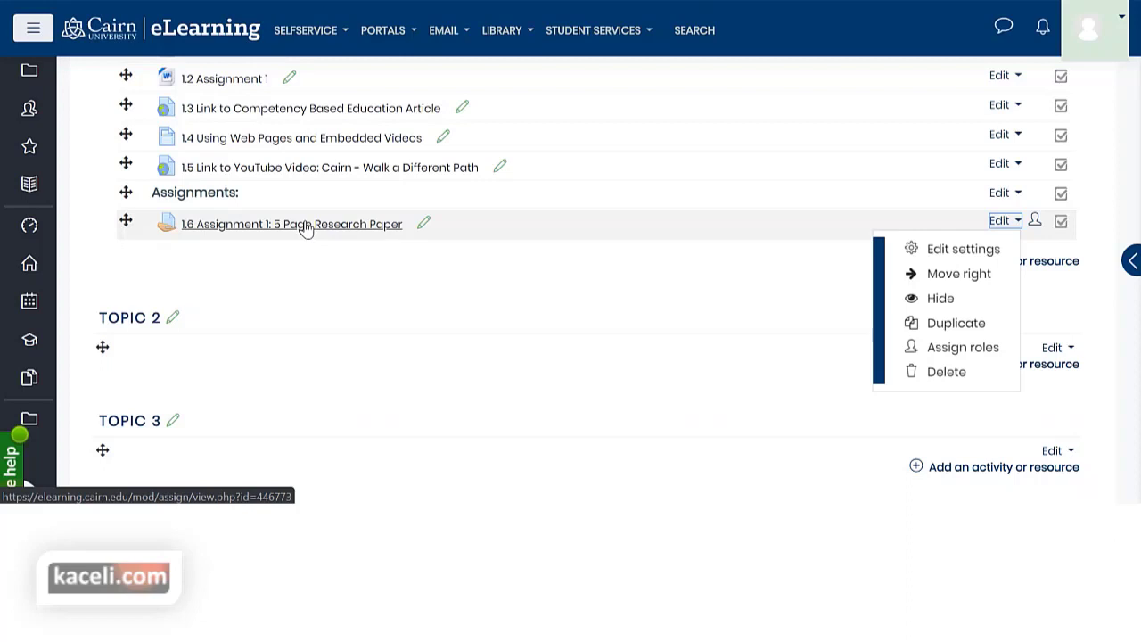
pyautogui.click(425, 268)
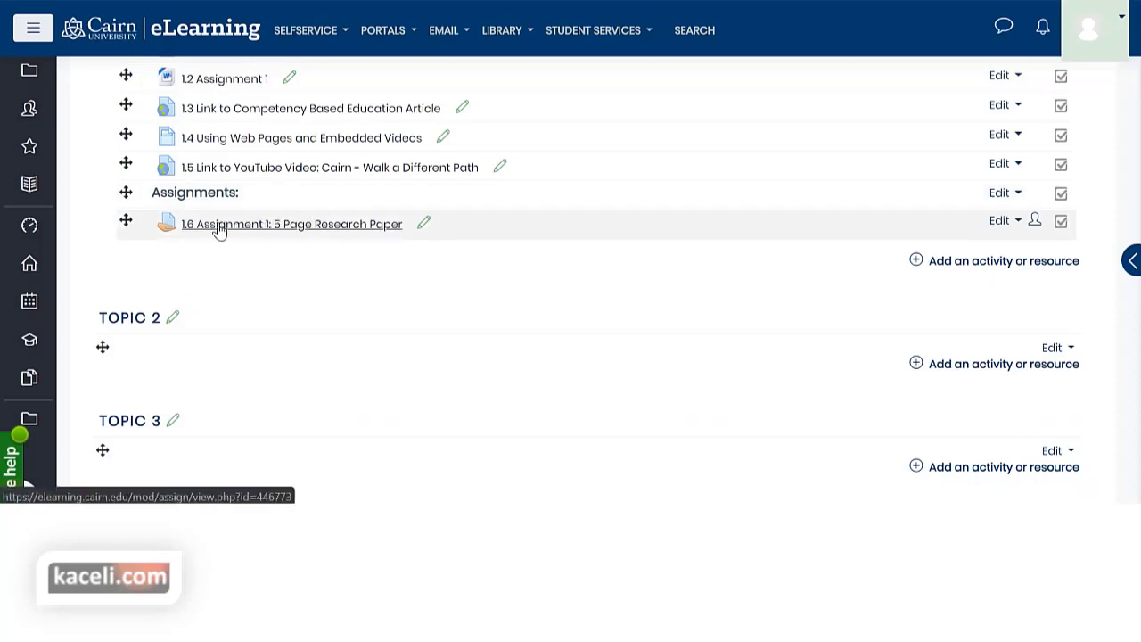
pyautogui.click(999, 225)
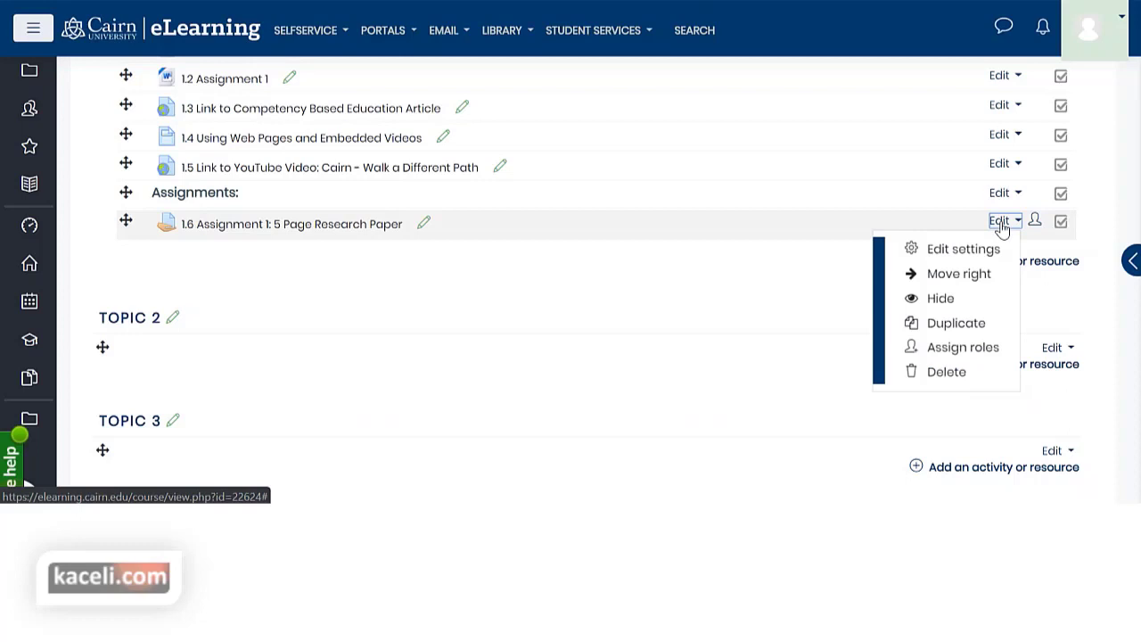
pyautogui.click(952, 253)
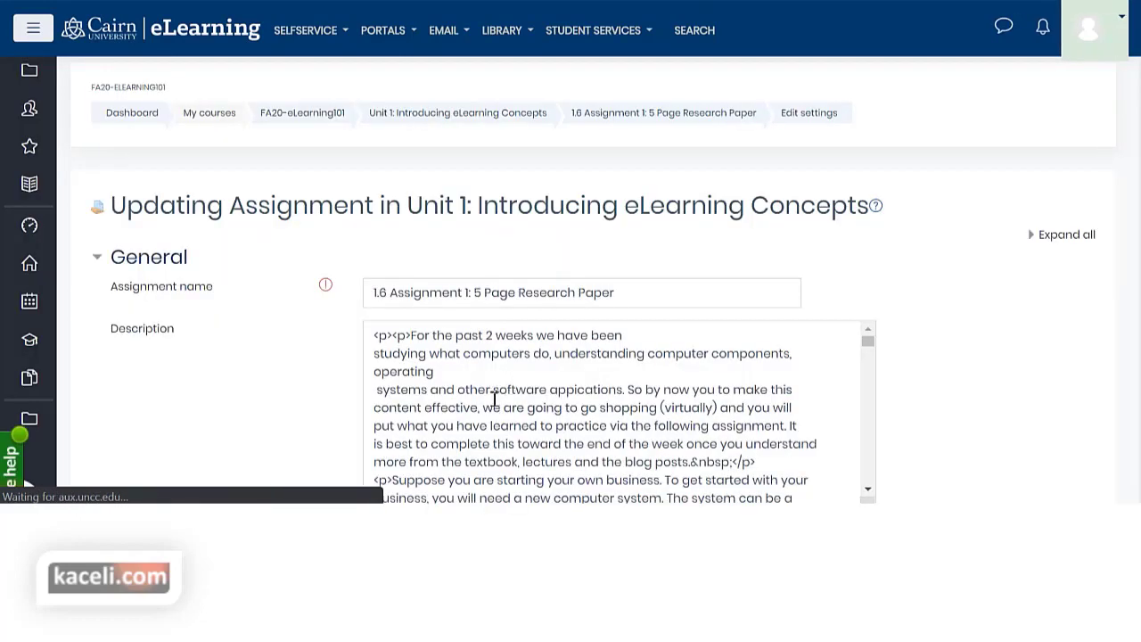
pyautogui.scroll(-5, 484, 395)
pyautogui.scroll(-2, 288, 394)
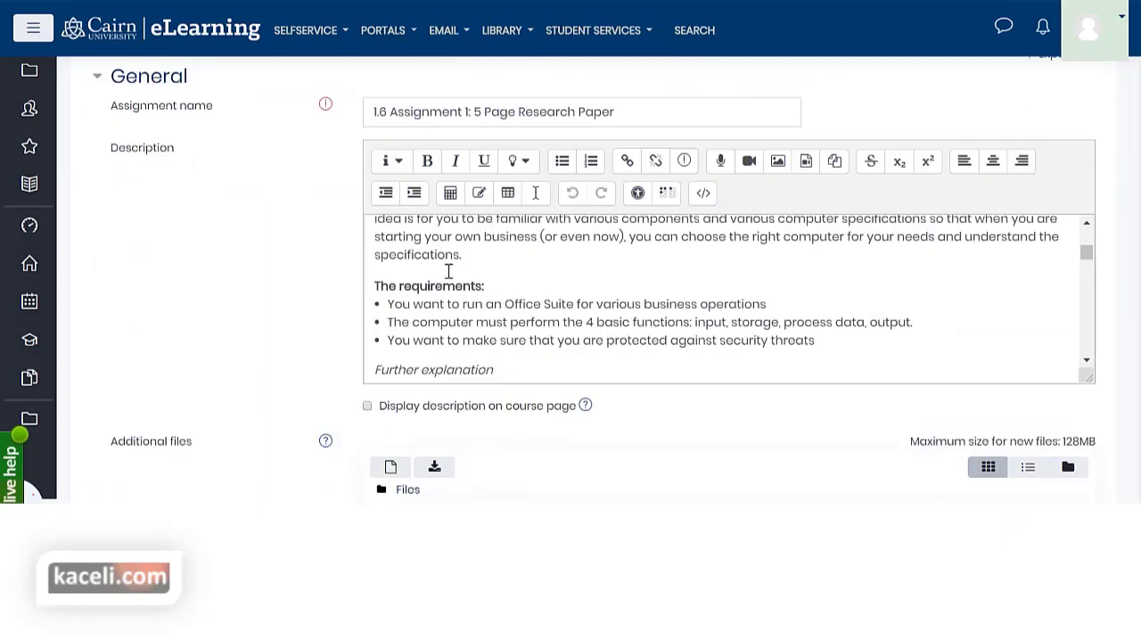
pyautogui.scroll(4, 522, 285)
pyautogui.click(664, 257)
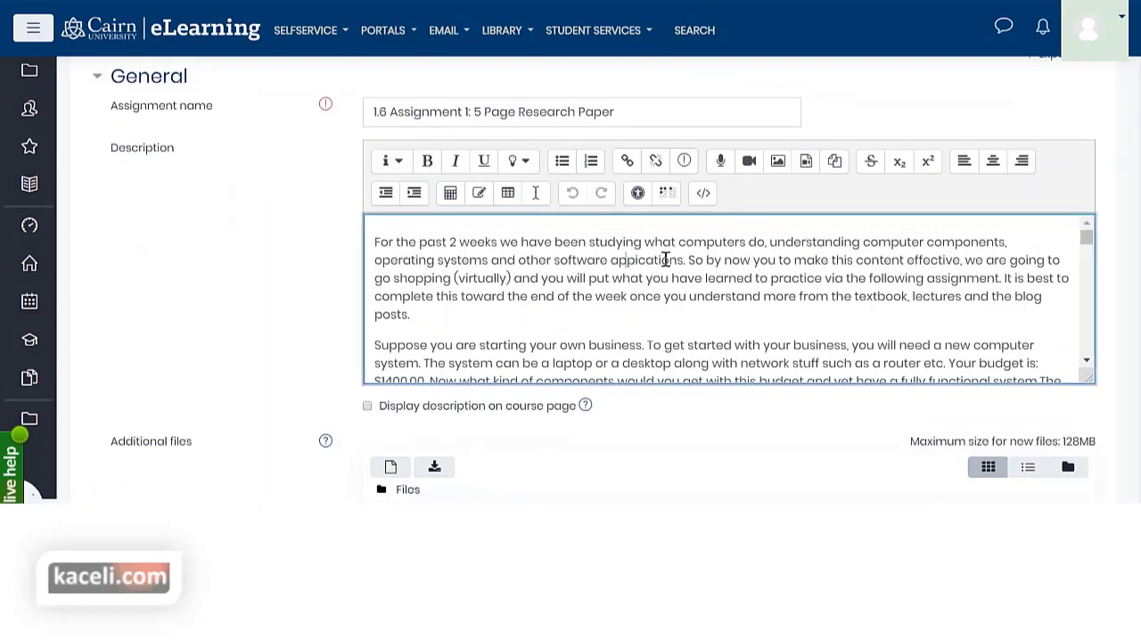
pyautogui.scroll(-10, 333, 288)
pyautogui.scroll(-10, 364, 288)
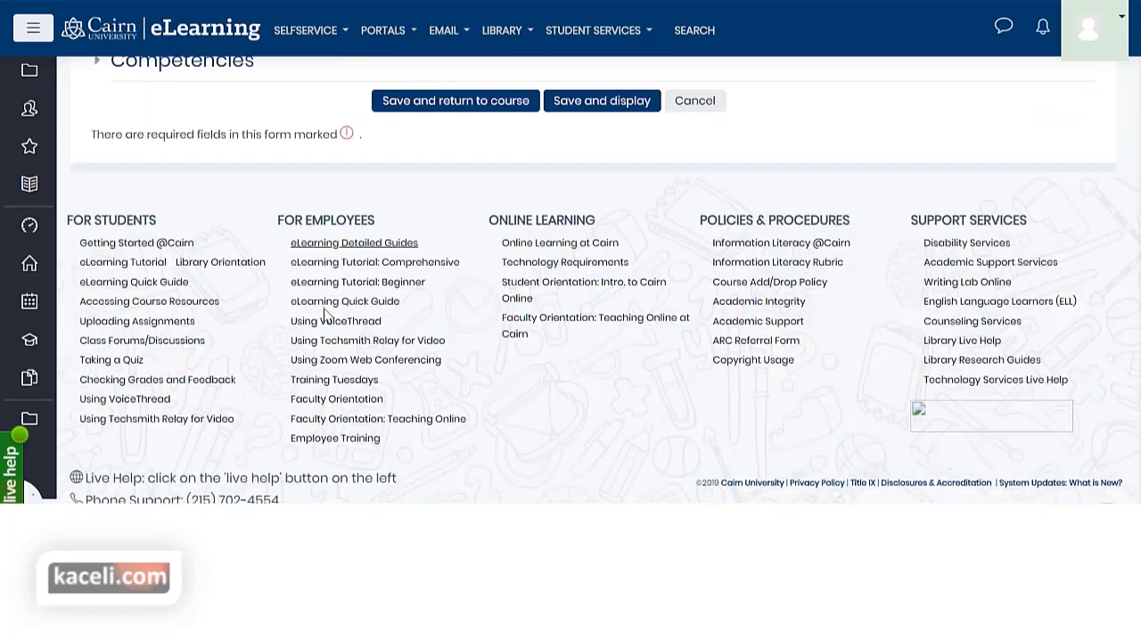
pyautogui.scroll(4, 469, 119)
pyautogui.click(456, 383)
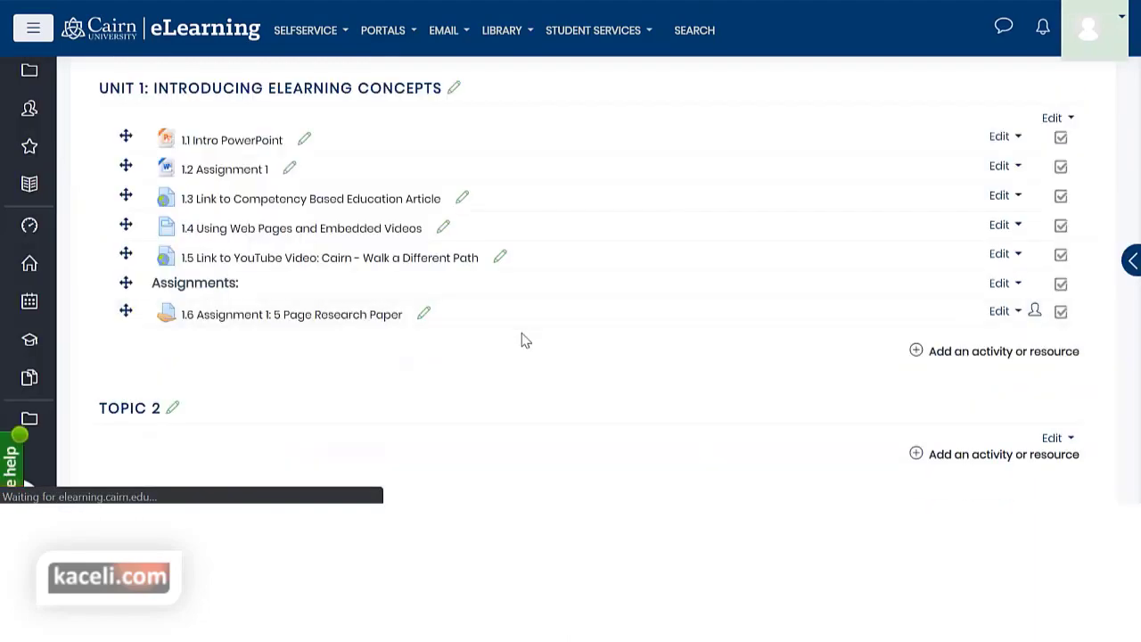
pyautogui.click(321, 317)
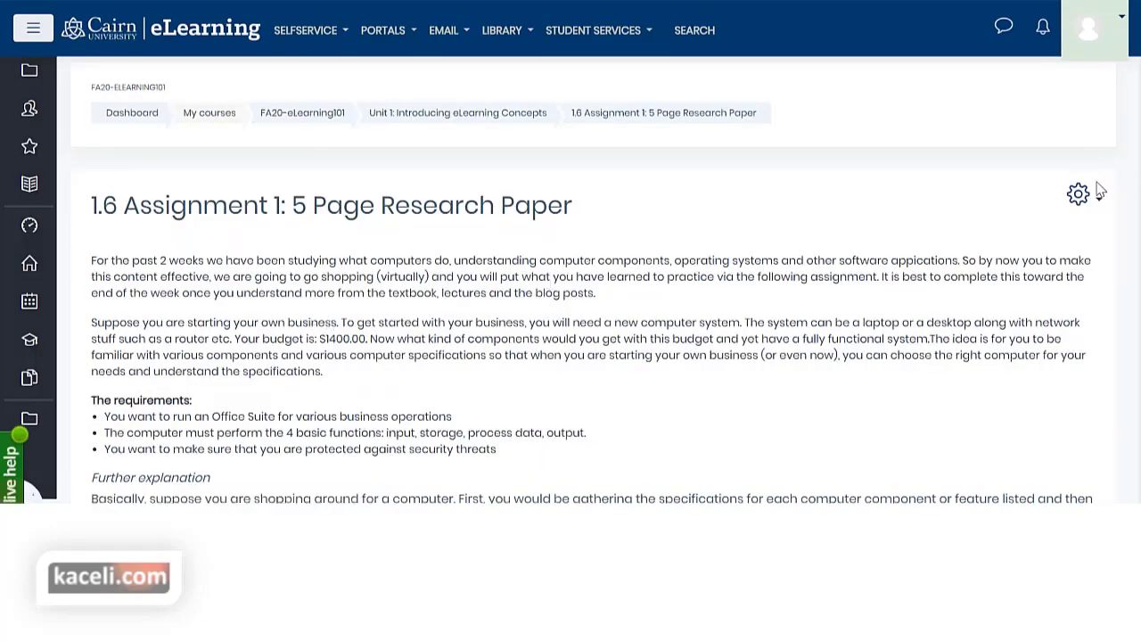
pyautogui.click(1079, 193)
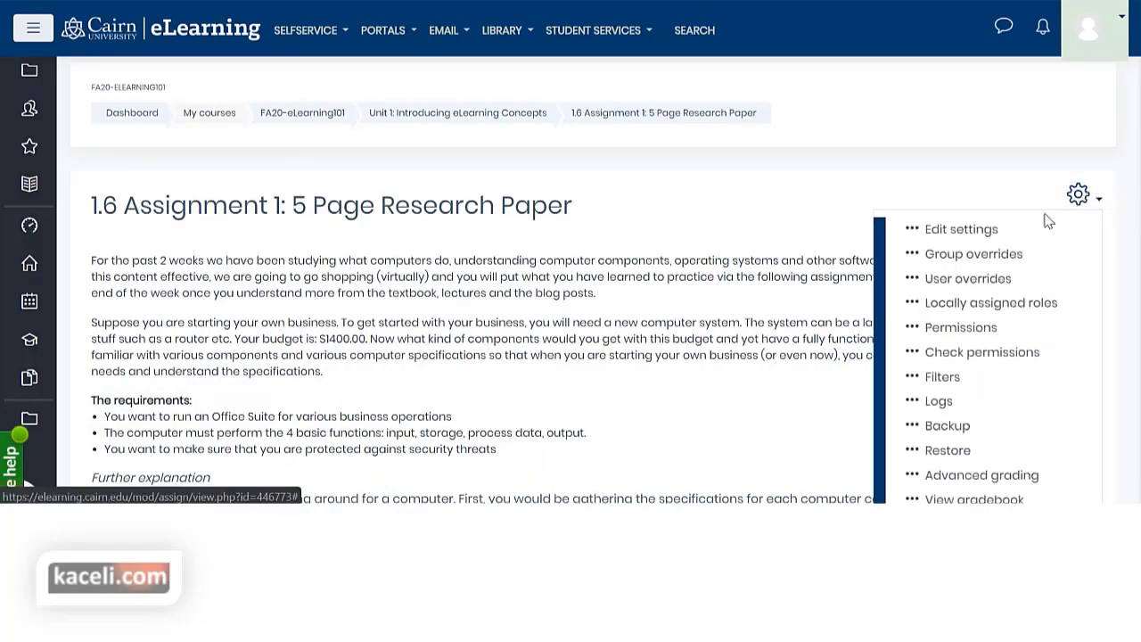
pyautogui.click(977, 238)
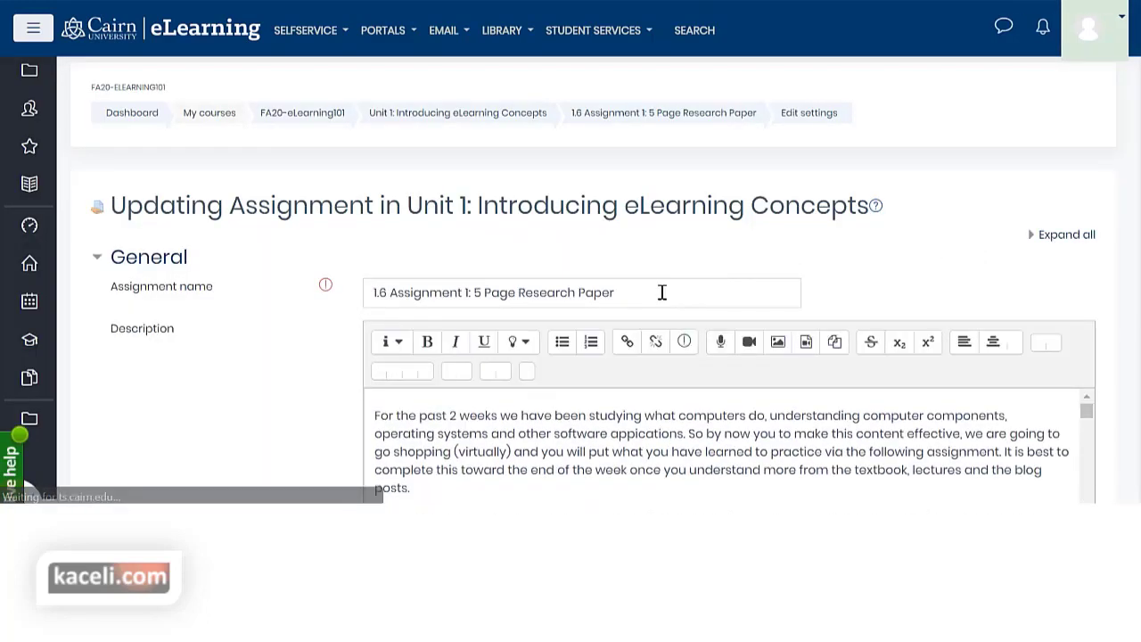
pyautogui.click(397, 113)
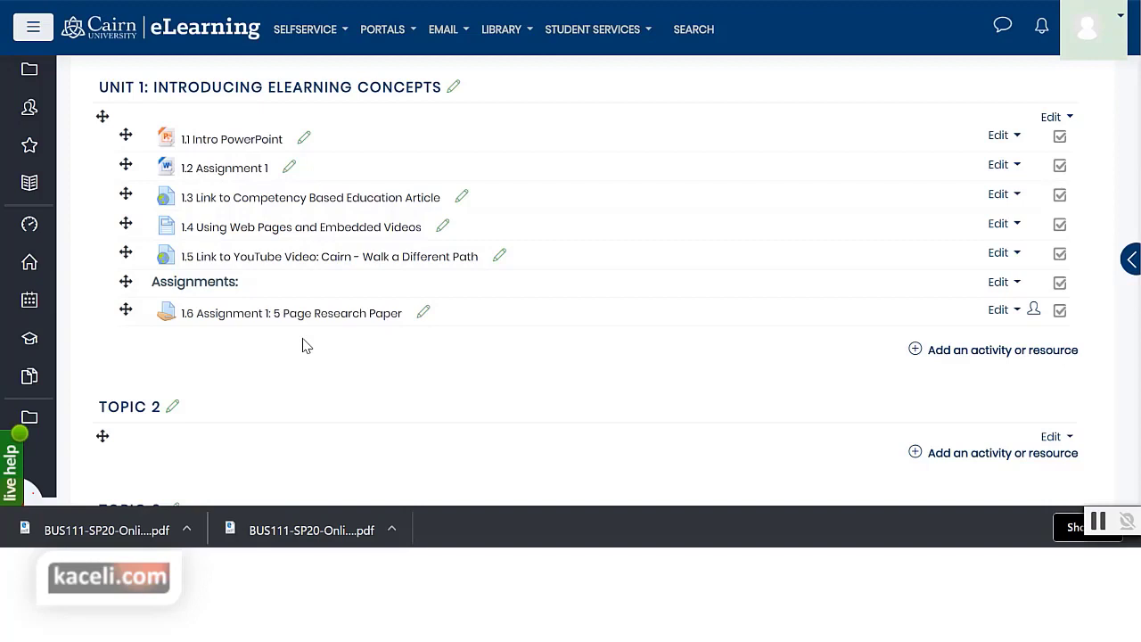
# Step: Open the 1.6 assignment page and view all submissions from its grading summary
pyautogui.scroll(2, 303, 344)
pyautogui.scroll(-2, 300, 400)
pyautogui.click(301, 326)
pyautogui.scroll(-1, 363, 281)
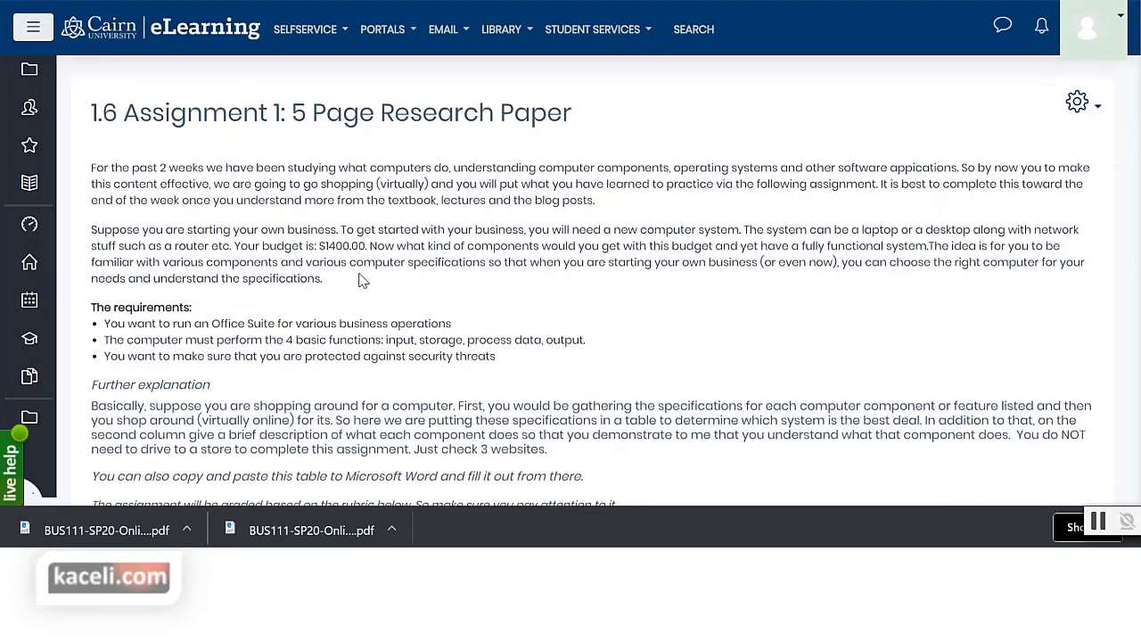
pyautogui.scroll(-10, 362, 281)
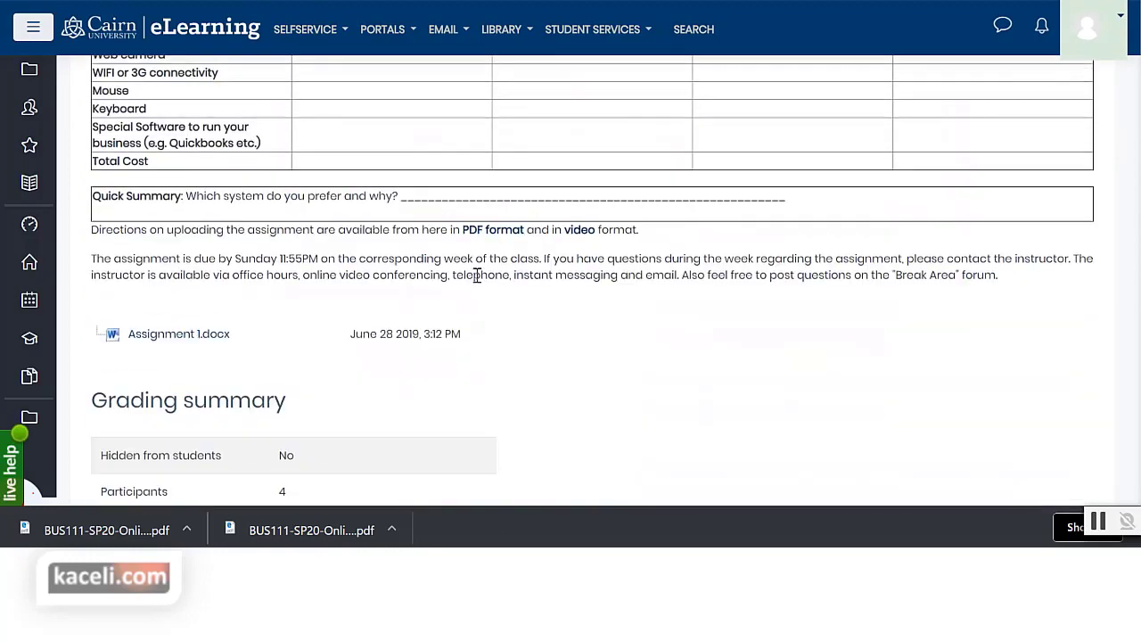
pyautogui.scroll(-4, 477, 274)
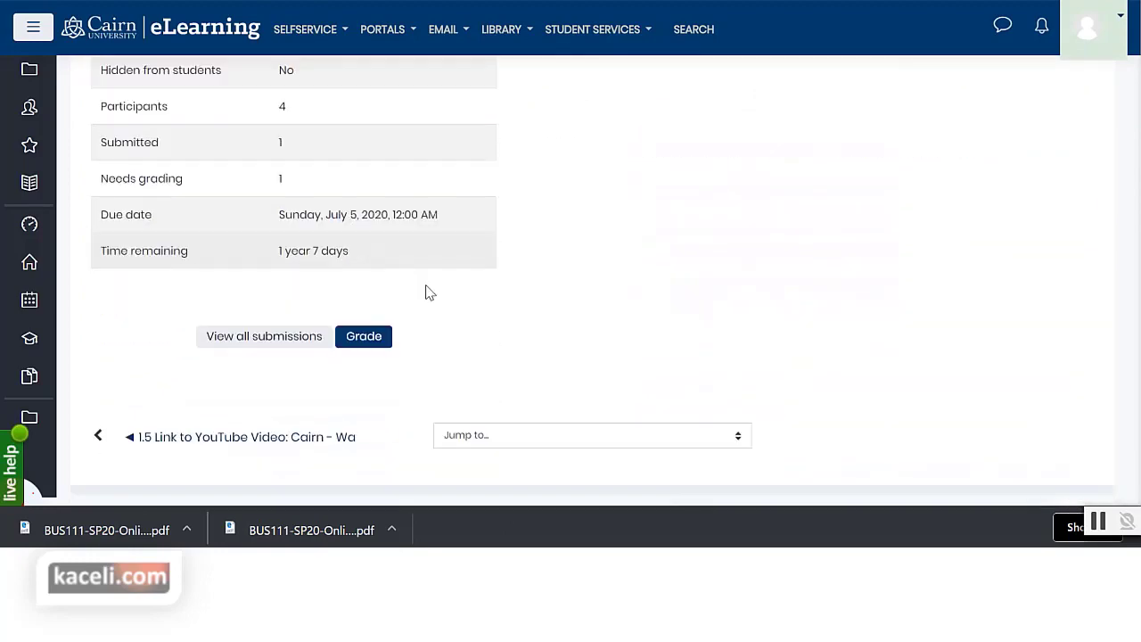
pyautogui.scroll(-1, 428, 292)
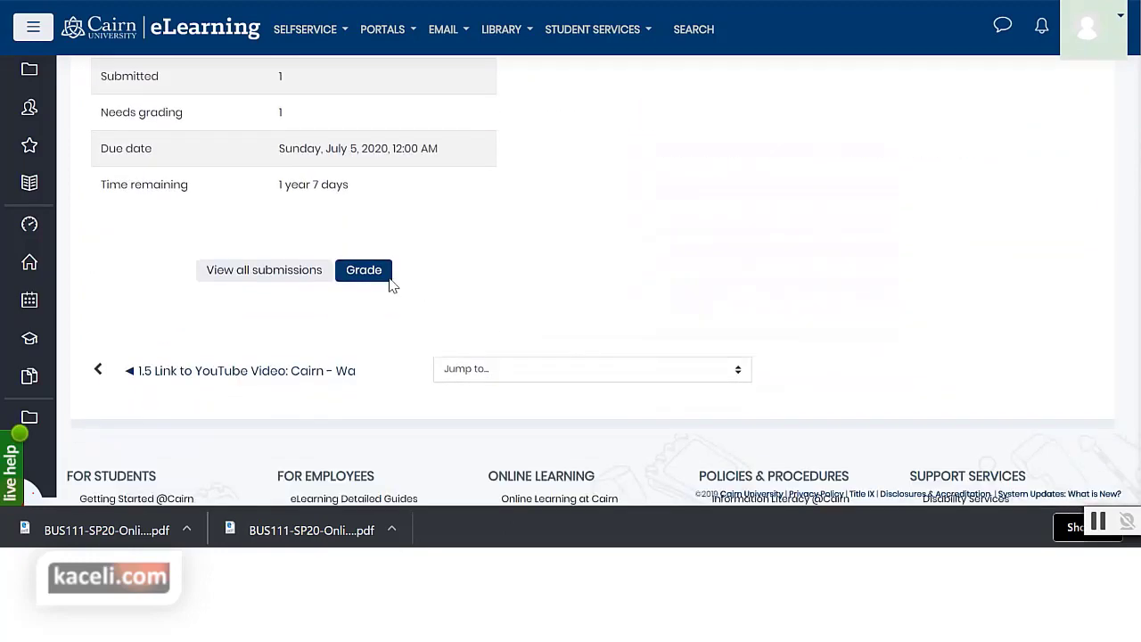
pyautogui.click(297, 281)
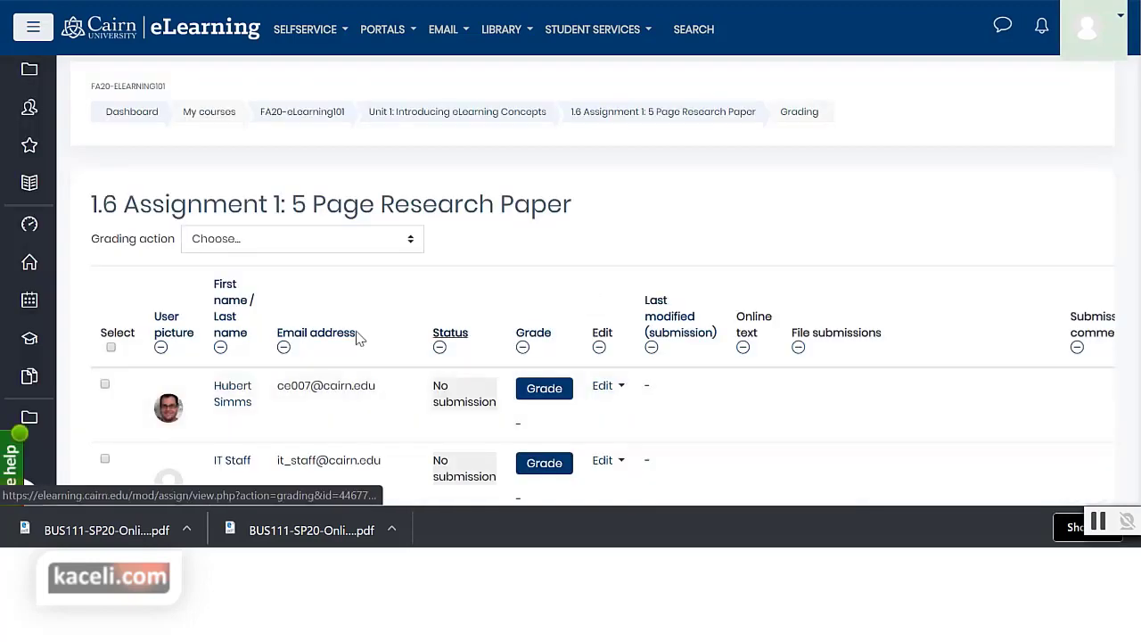
pyautogui.scroll(-1, 362, 352)
pyautogui.scroll(-1, 355, 393)
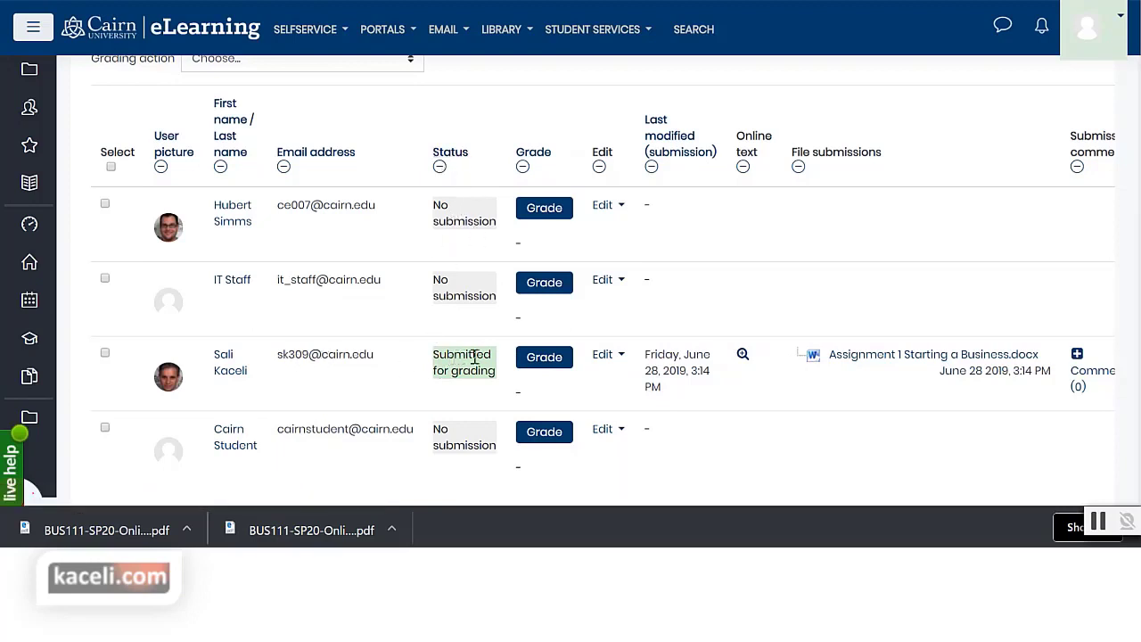
pyautogui.moveTo(482, 357); pyautogui.dragTo(440, 356)
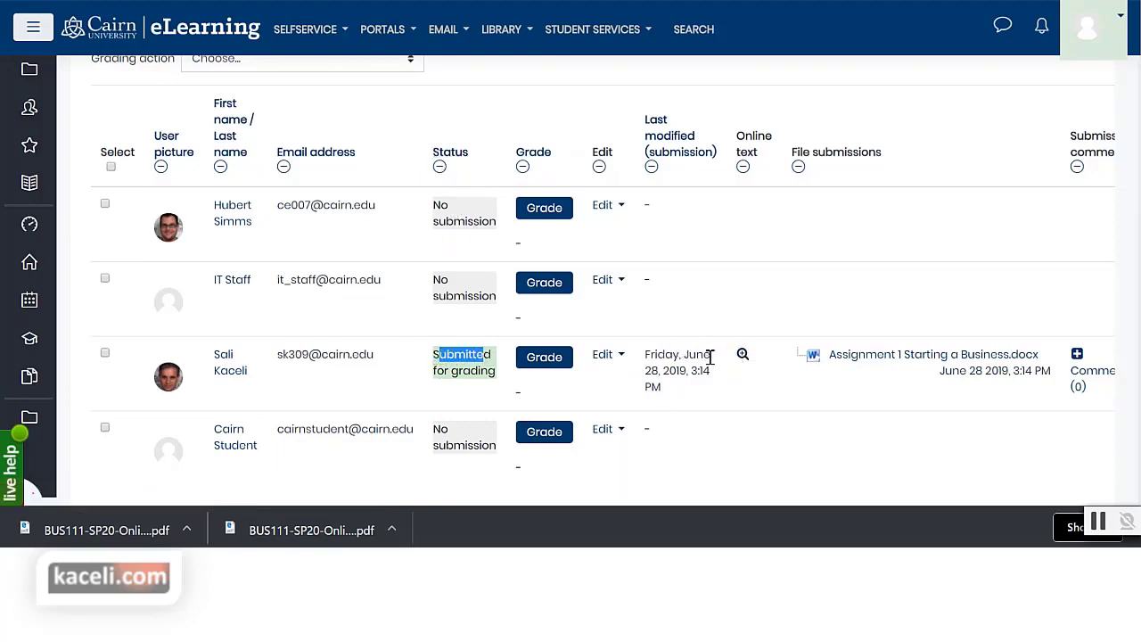
pyautogui.moveTo(709, 374); pyautogui.dragTo(648, 372)
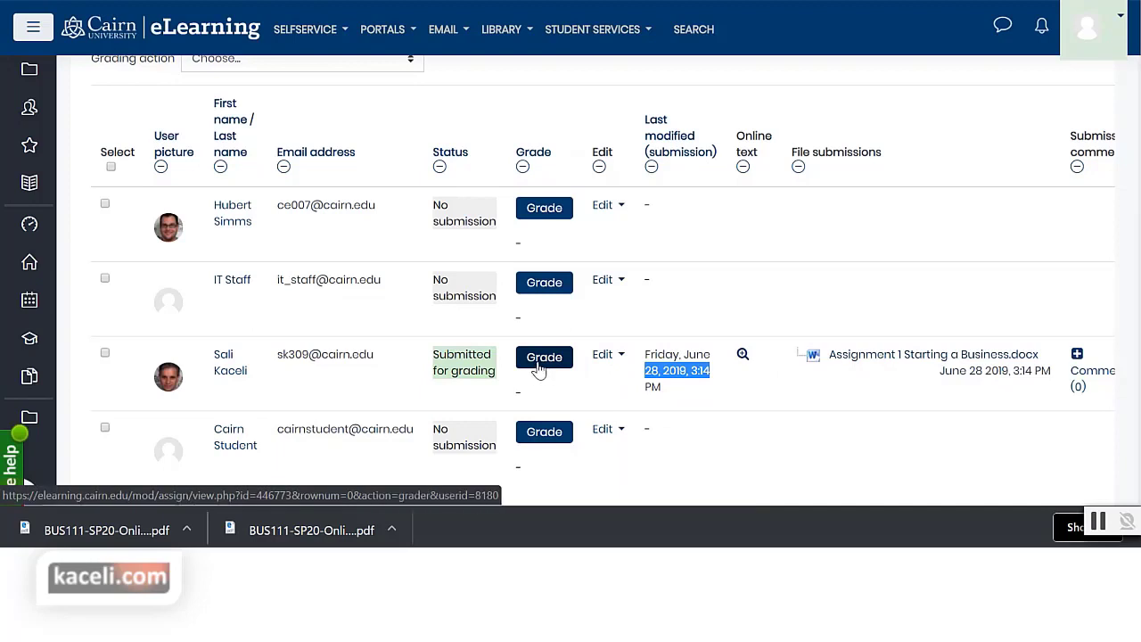
# Step: Open the student's submitted paper in the grader and focus the Grade out of 100 field
pyautogui.click(541, 365)
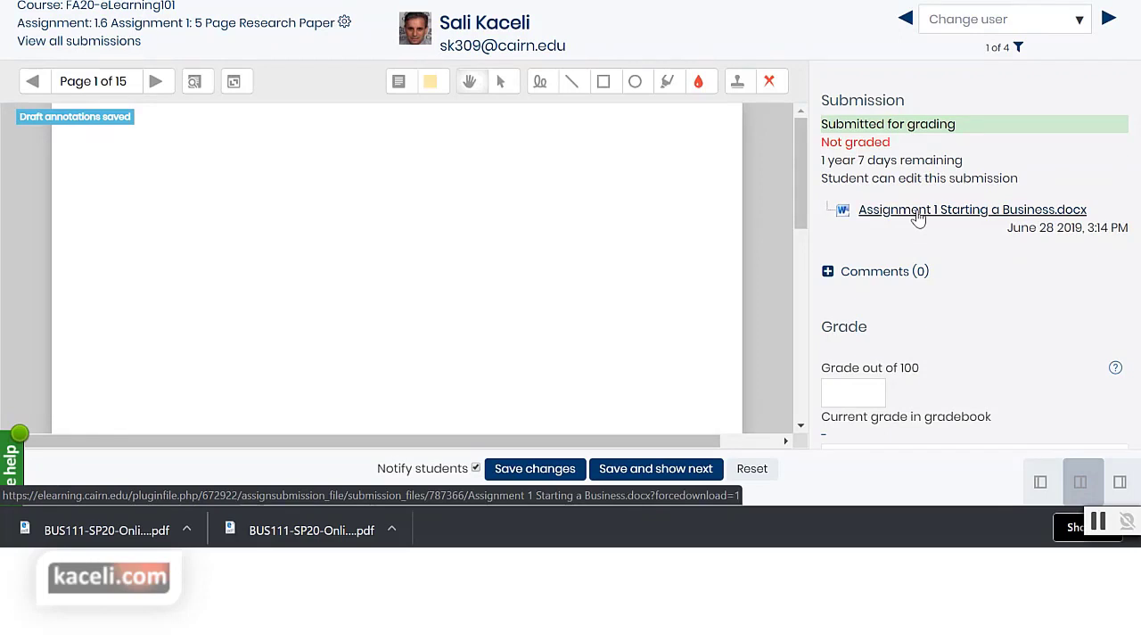
pyautogui.scroll(-1, 961, 277)
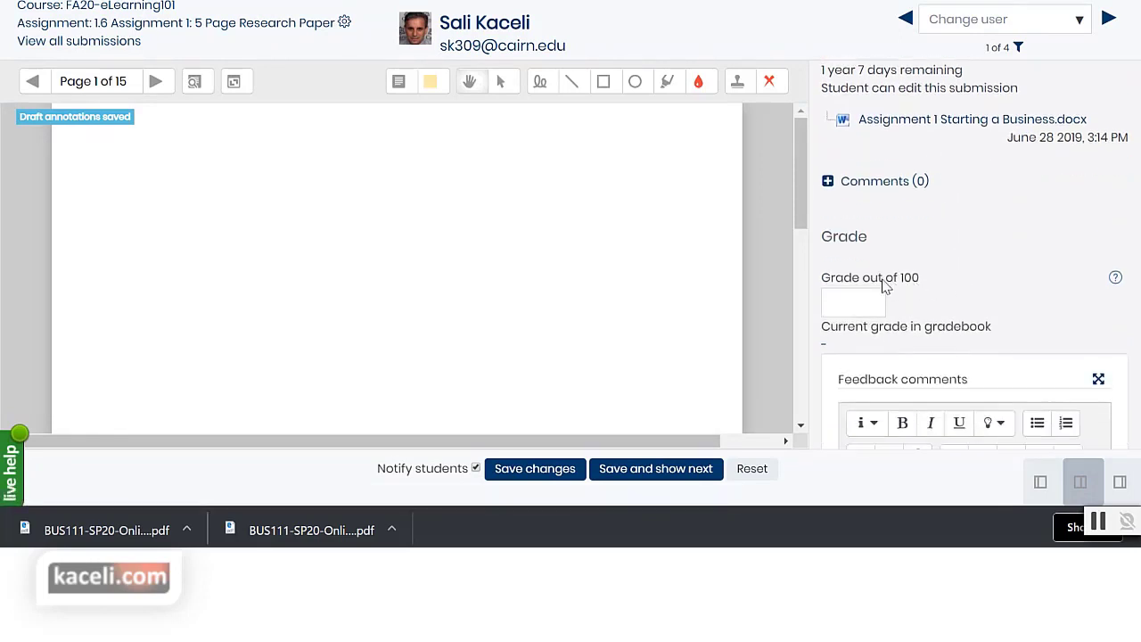
pyautogui.click(851, 297)
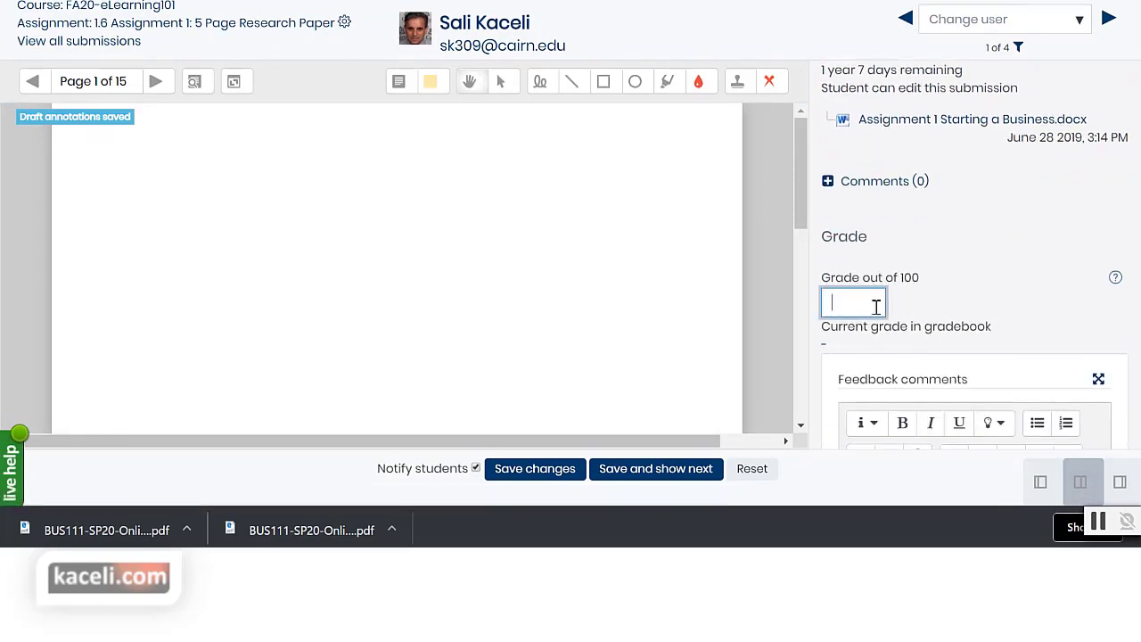
pyautogui.scroll(-3, 876, 306)
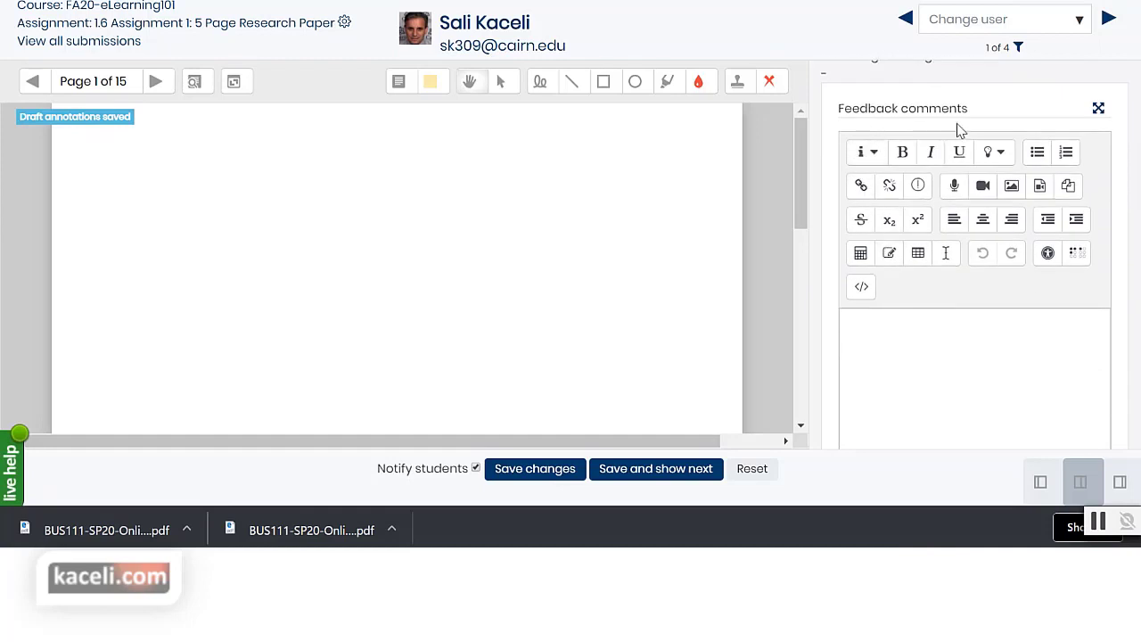
# Step: Look over the Feedback comments editor and the Feedback files area below it
pyautogui.moveTo(970, 113); pyautogui.dragTo(839, 112)
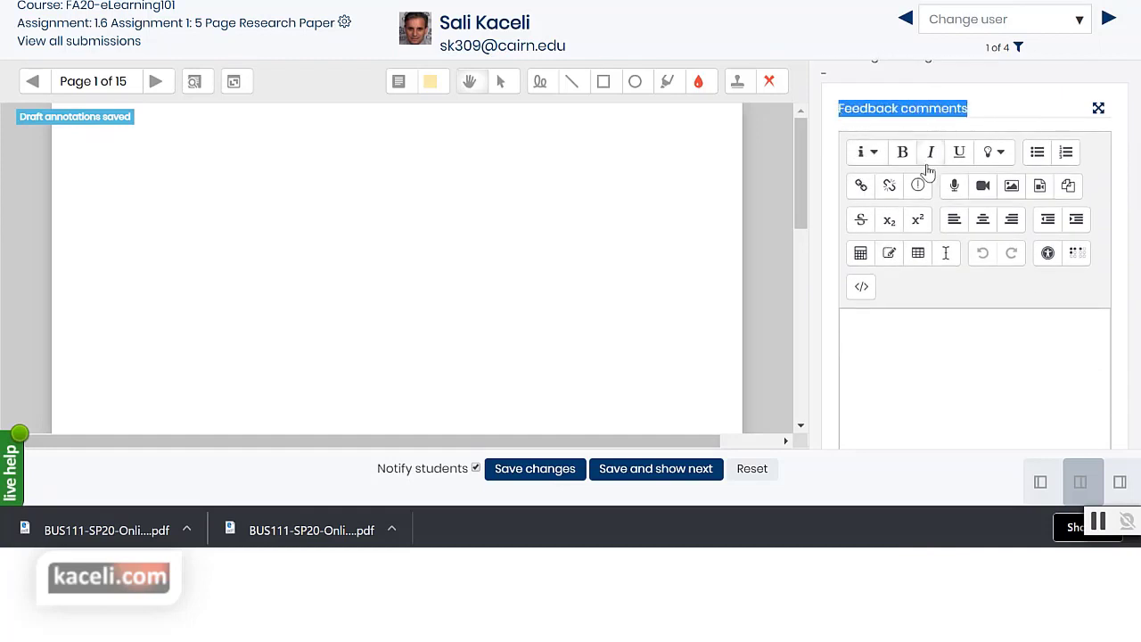
pyautogui.click(918, 353)
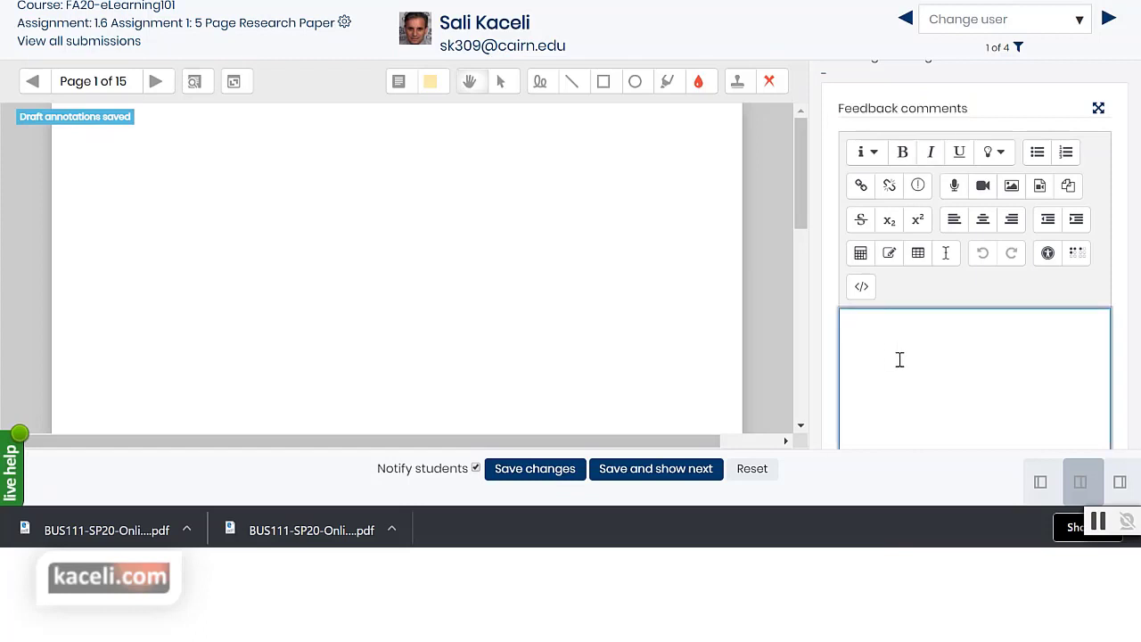
pyautogui.scroll(2, 891, 312)
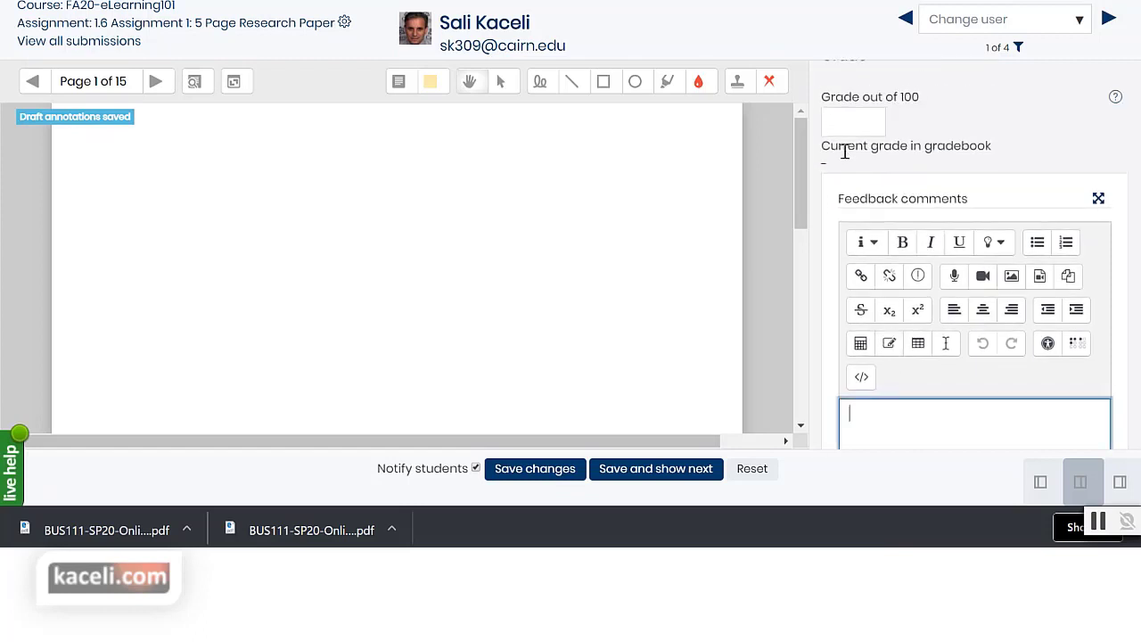
pyautogui.scroll(-2, 967, 387)
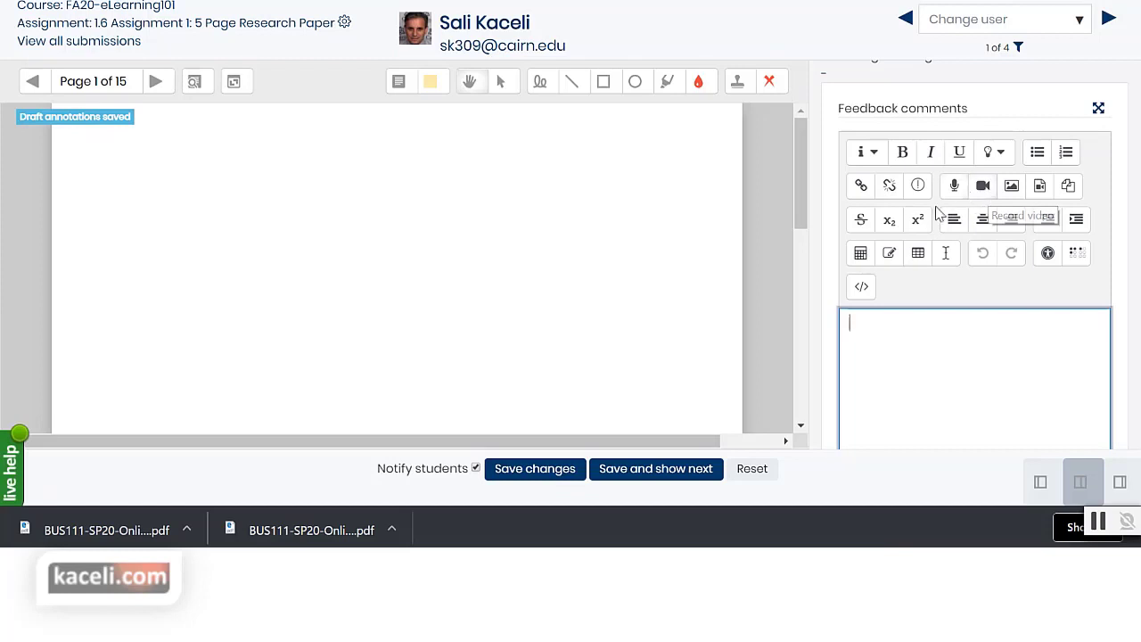
pyautogui.scroll(-4, 916, 384)
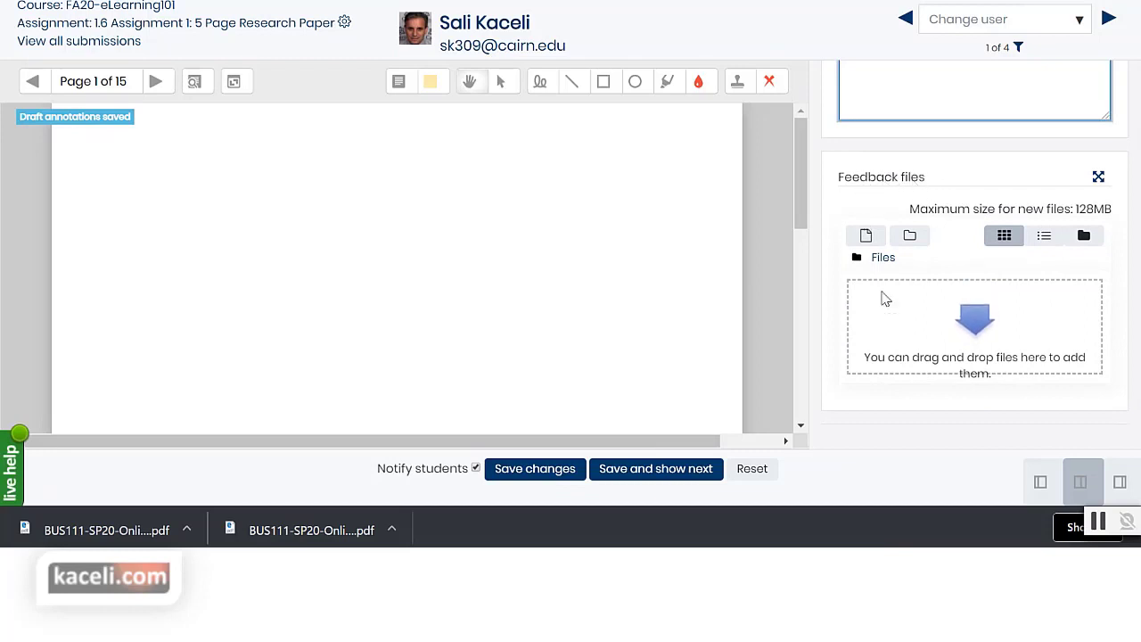
pyautogui.scroll(4, 918, 330)
pyautogui.scroll(6, 909, 348)
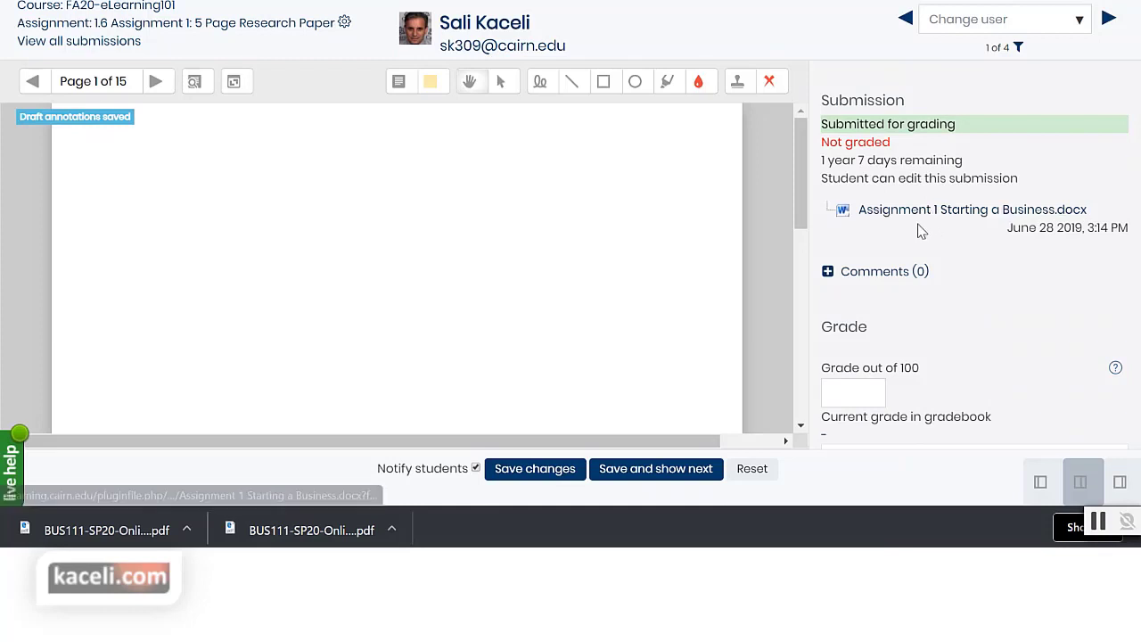
pyautogui.scroll(-8, 942, 228)
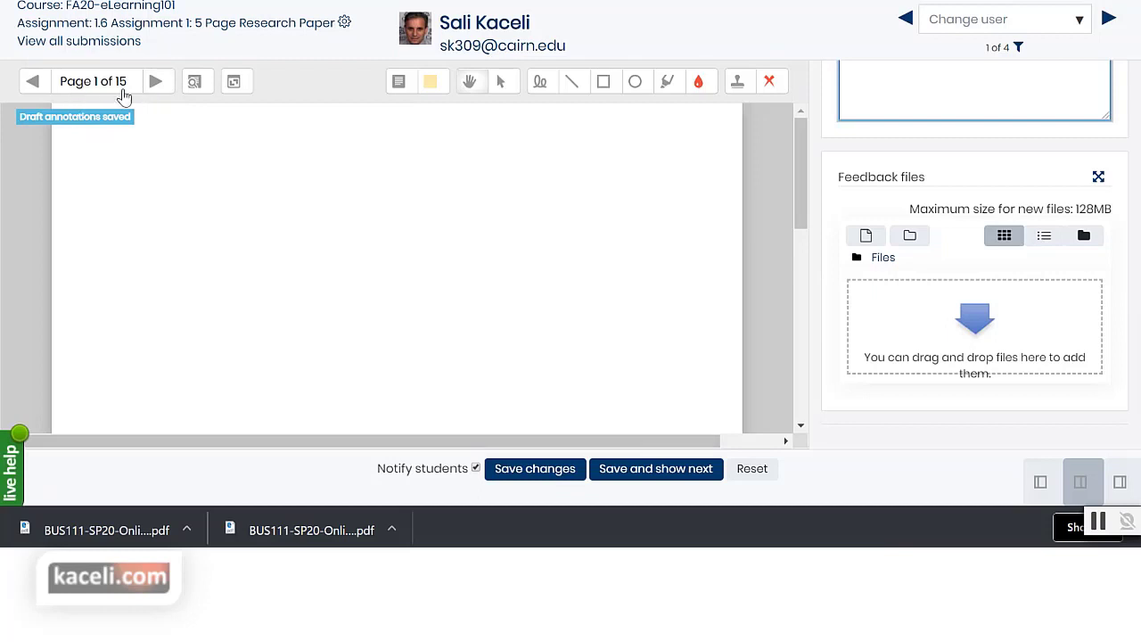
# Step: Advance the annotator through the paper to page 5 of 15, 'STARTING A BUSINESS'
pyautogui.click(155, 81)
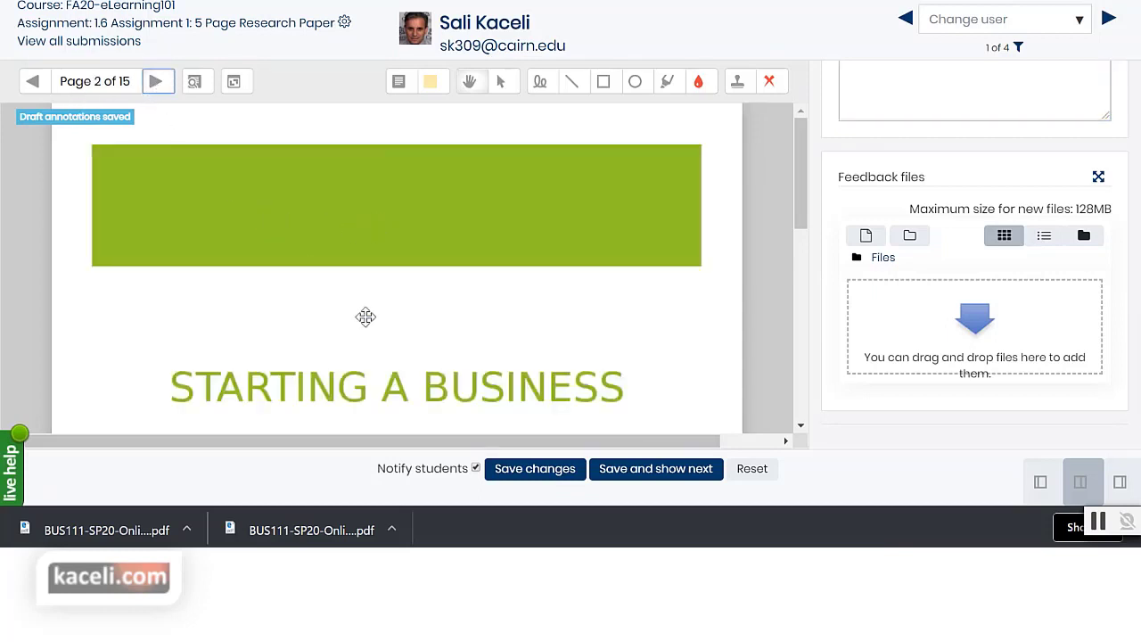
pyautogui.scroll(-5, 369, 319)
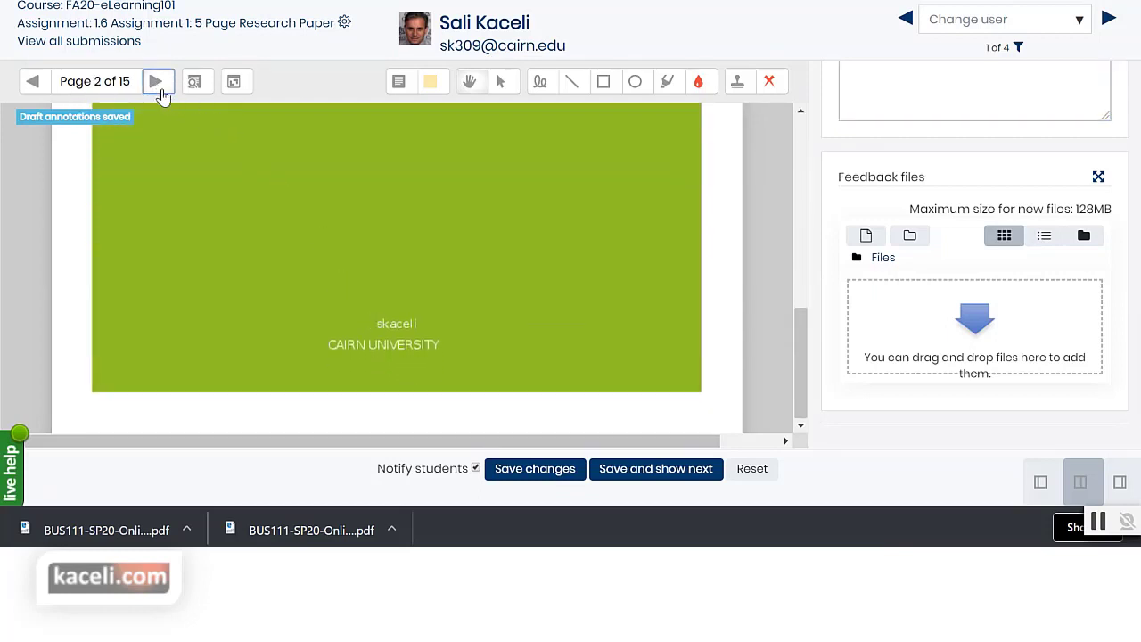
pyautogui.click(160, 89)
pyautogui.click(162, 90)
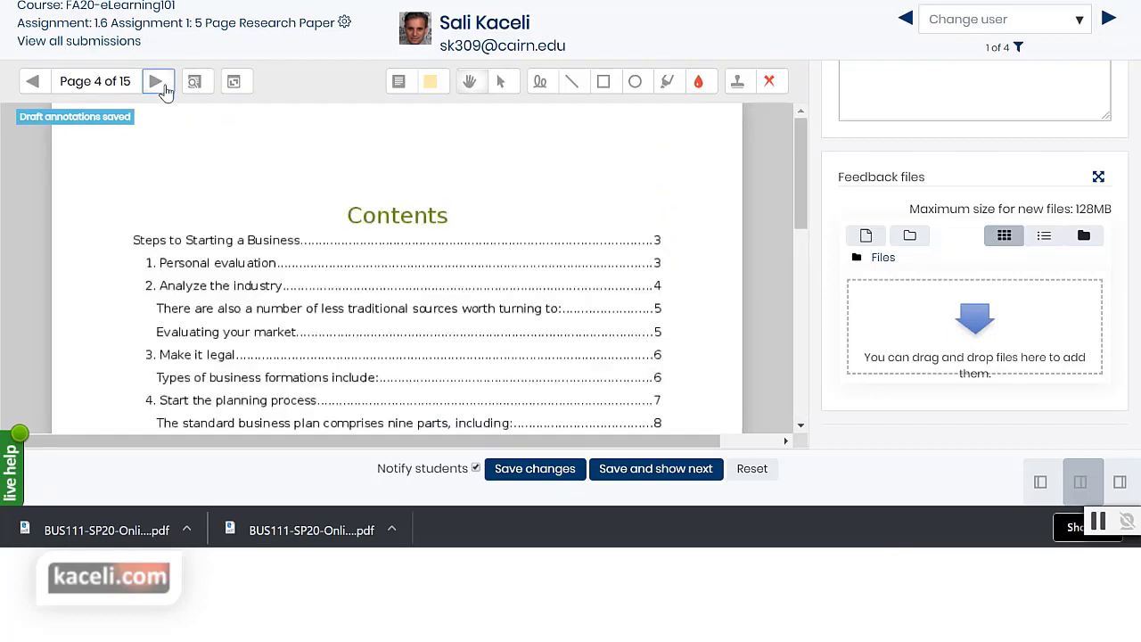
pyautogui.click(155, 82)
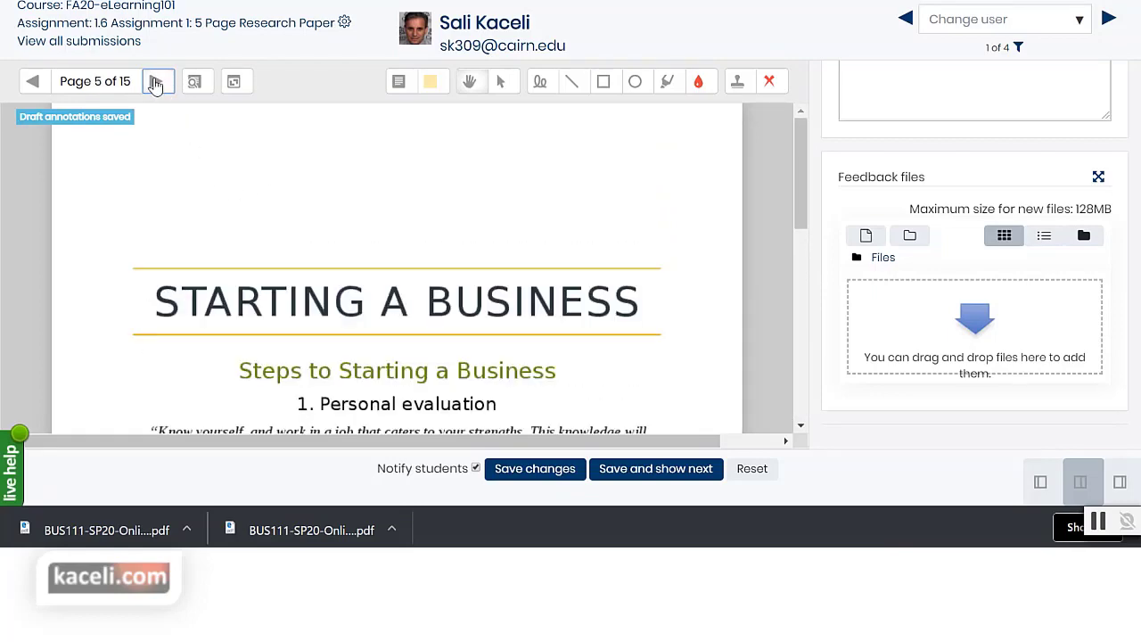
pyautogui.scroll(-10, 395, 294)
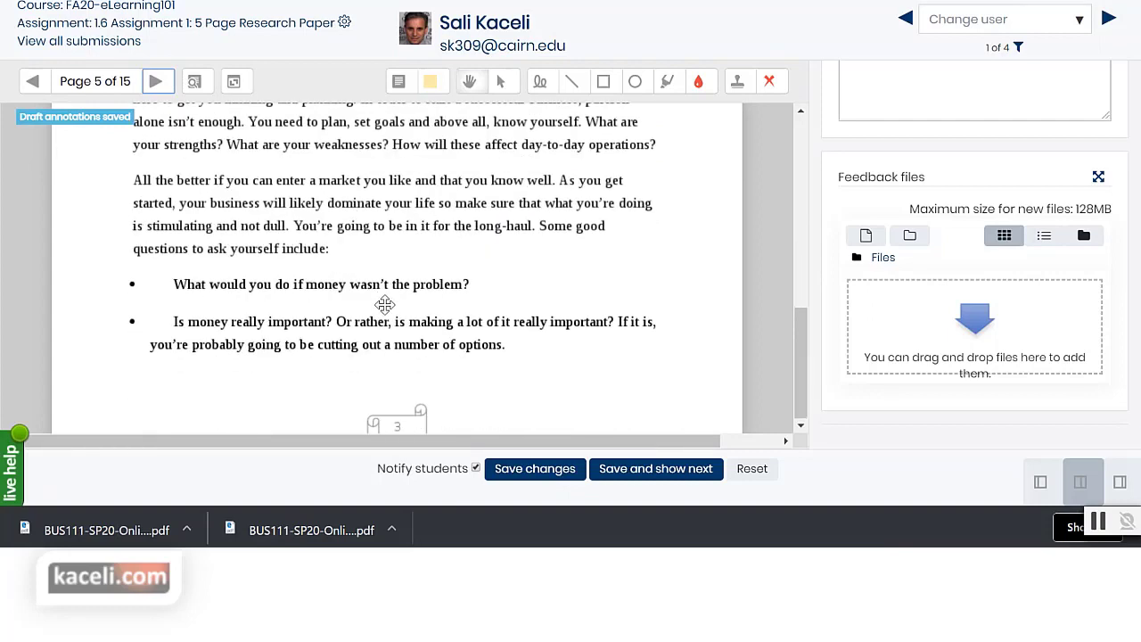
pyautogui.scroll(10, 405, 299)
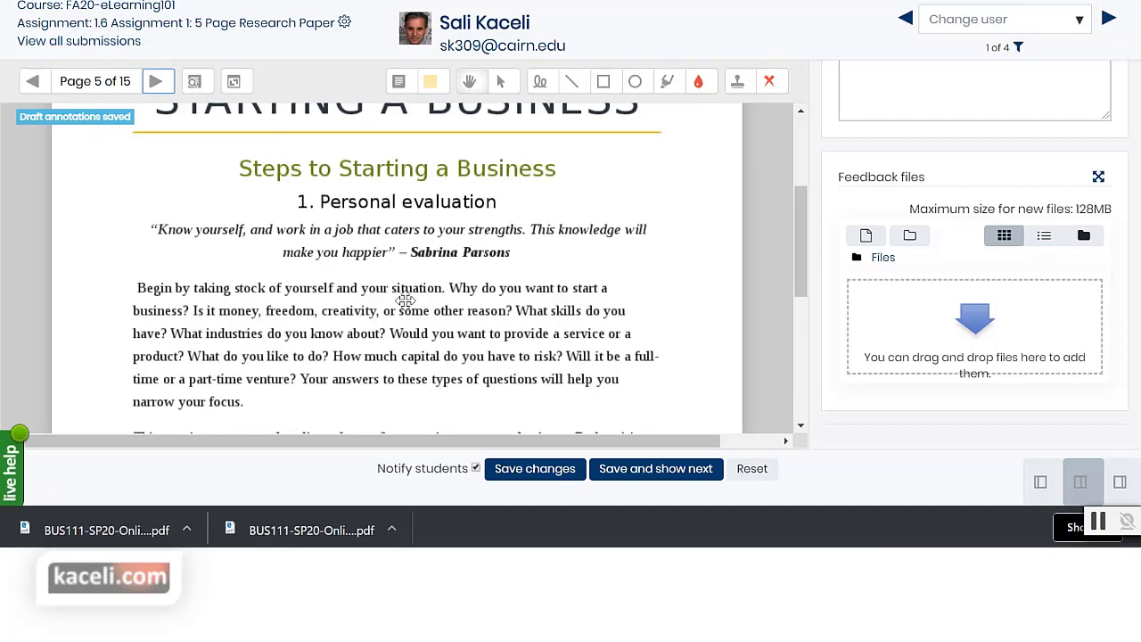
pyautogui.scroll(2, 405, 301)
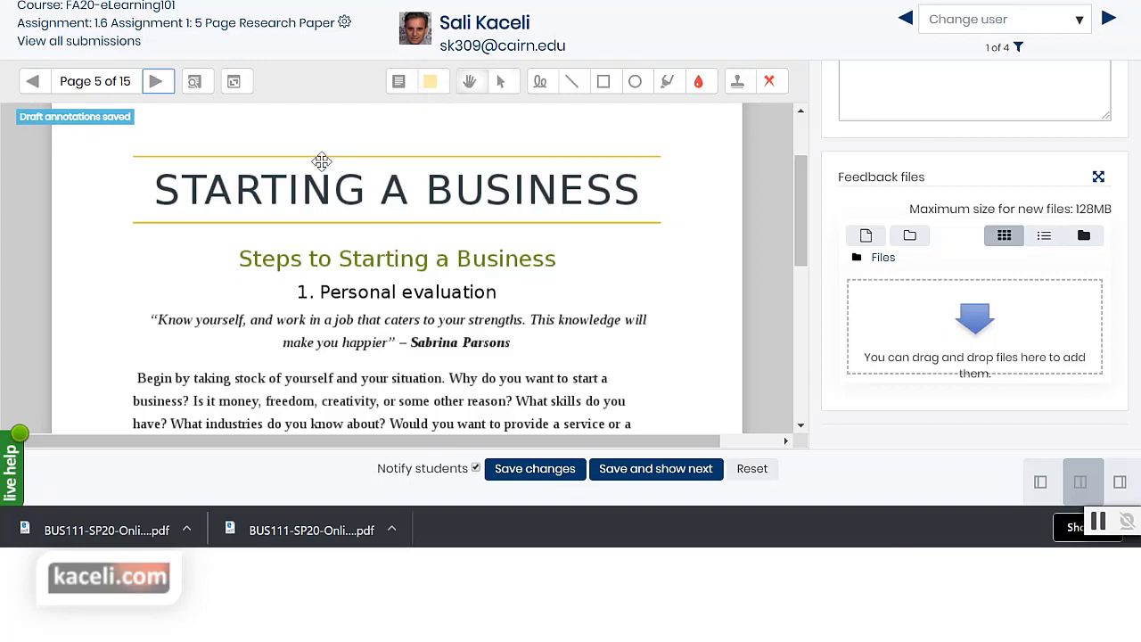
# Step: Add a comment on page 5 asking where the name and student information is
pyautogui.click(399, 83)
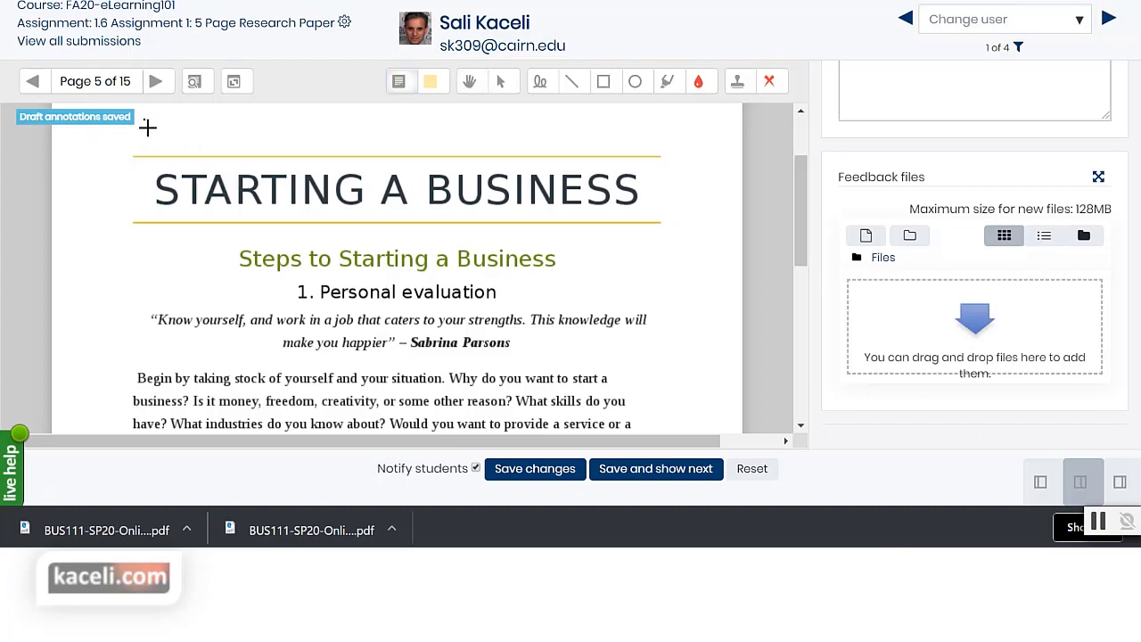
pyautogui.moveTo(143, 119); pyautogui.dragTo(337, 166)
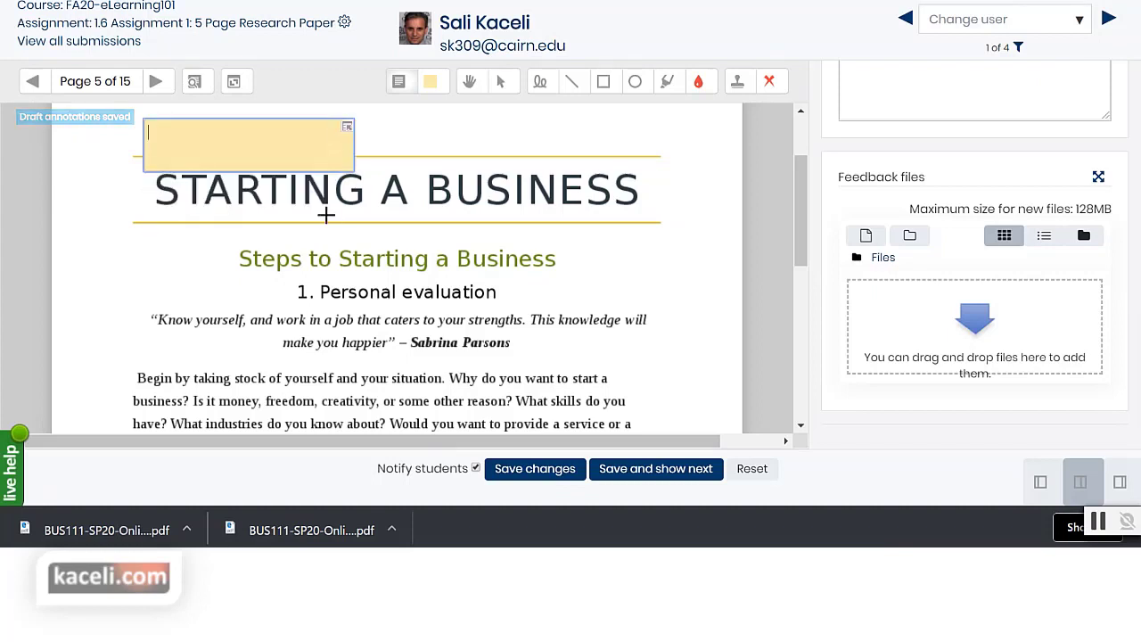
pyautogui.write('W')
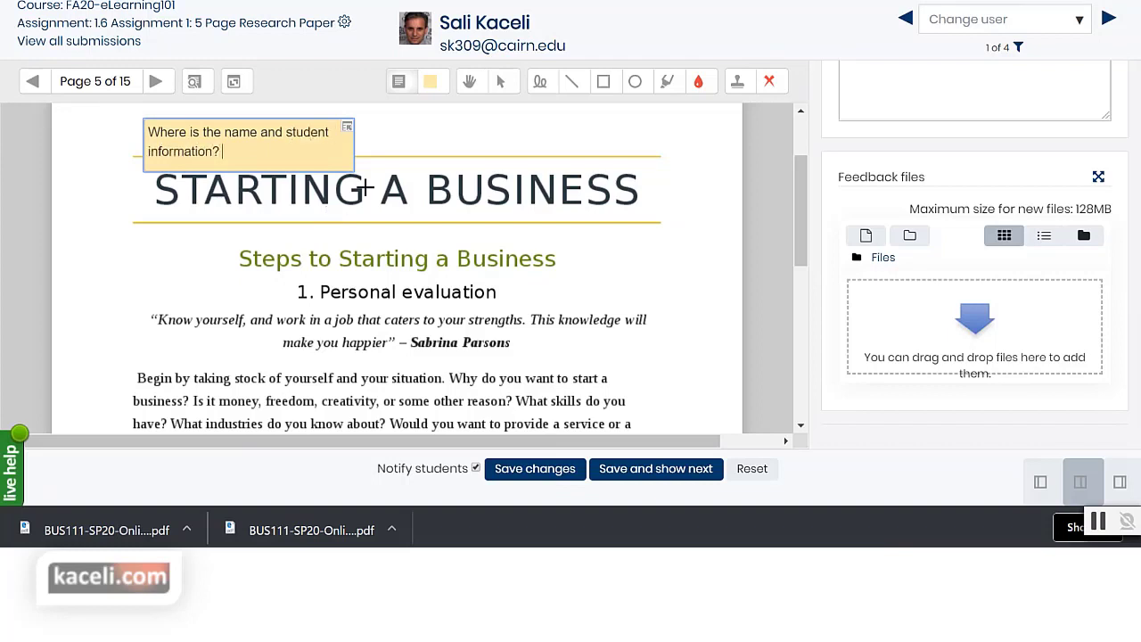
pyautogui.click(428, 141)
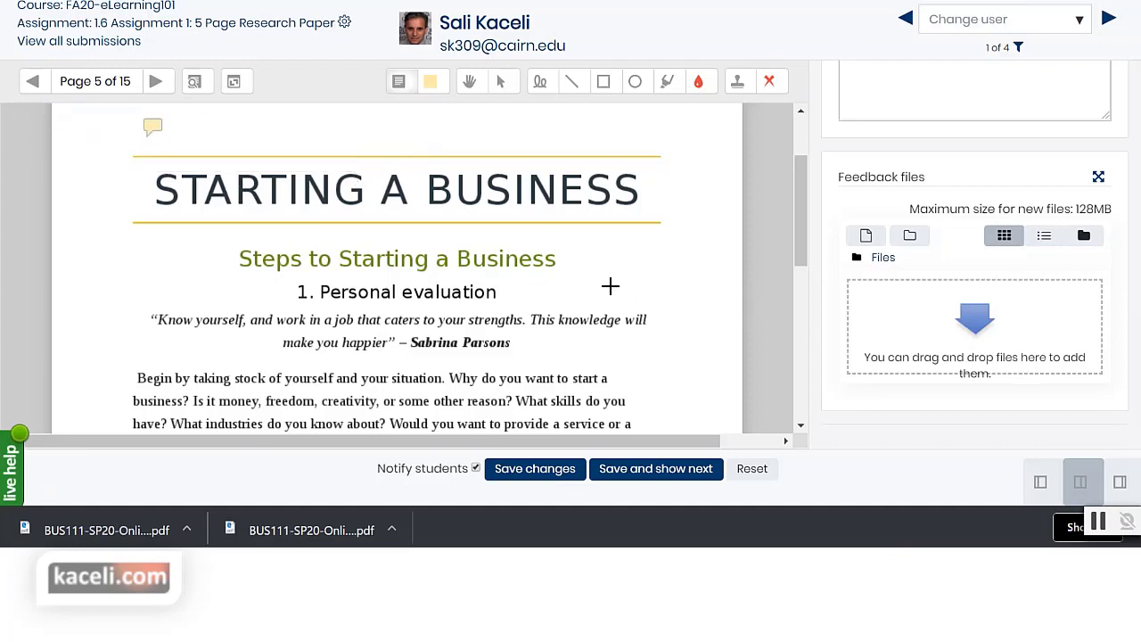
pyautogui.moveTo(629, 275); pyautogui.dragTo(718, 361)
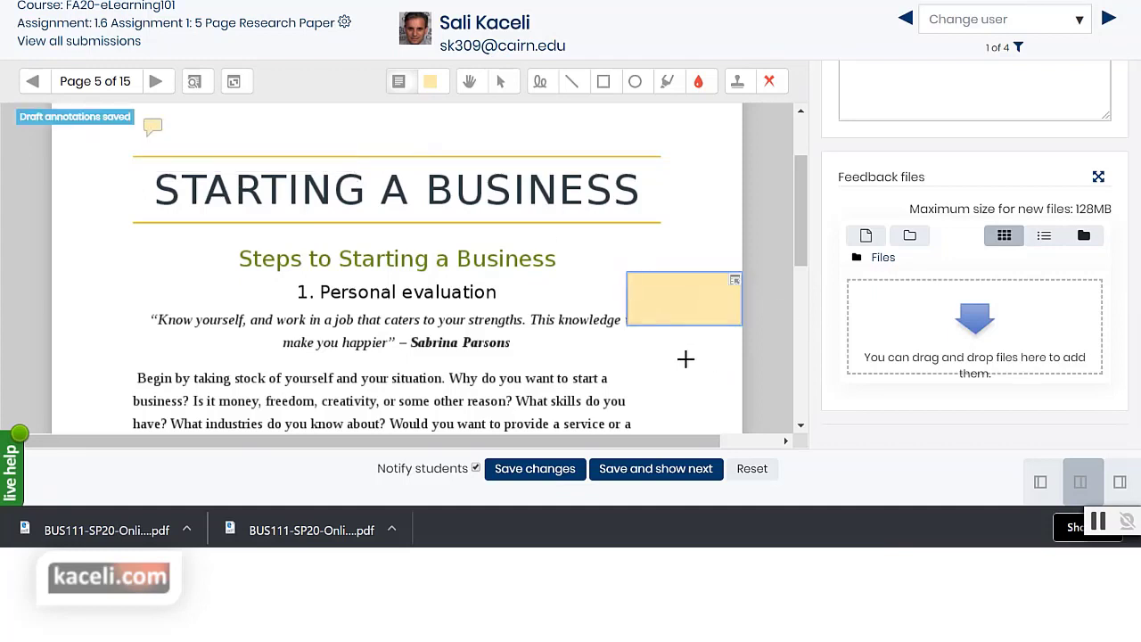
# Step: With the red pen, circle 'Steps' and underline 'evaluation'
pyautogui.click(540, 83)
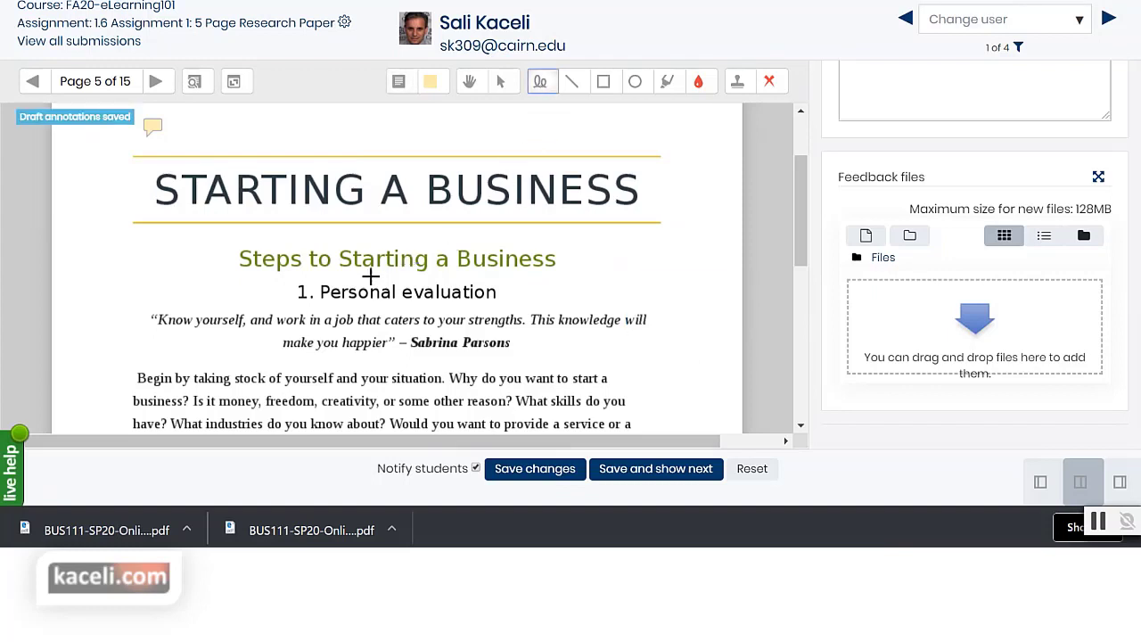
pyautogui.moveTo(297, 257)
pyautogui.mouseDown()
pyautogui.moveTo(262, 239)
pyautogui.moveTo(262, 277)
pyautogui.moveTo(300, 247)
pyautogui.moveTo(306, 253)
pyautogui.mouseUp()
pyautogui.moveTo(410, 303); pyautogui.dragTo(497, 304)
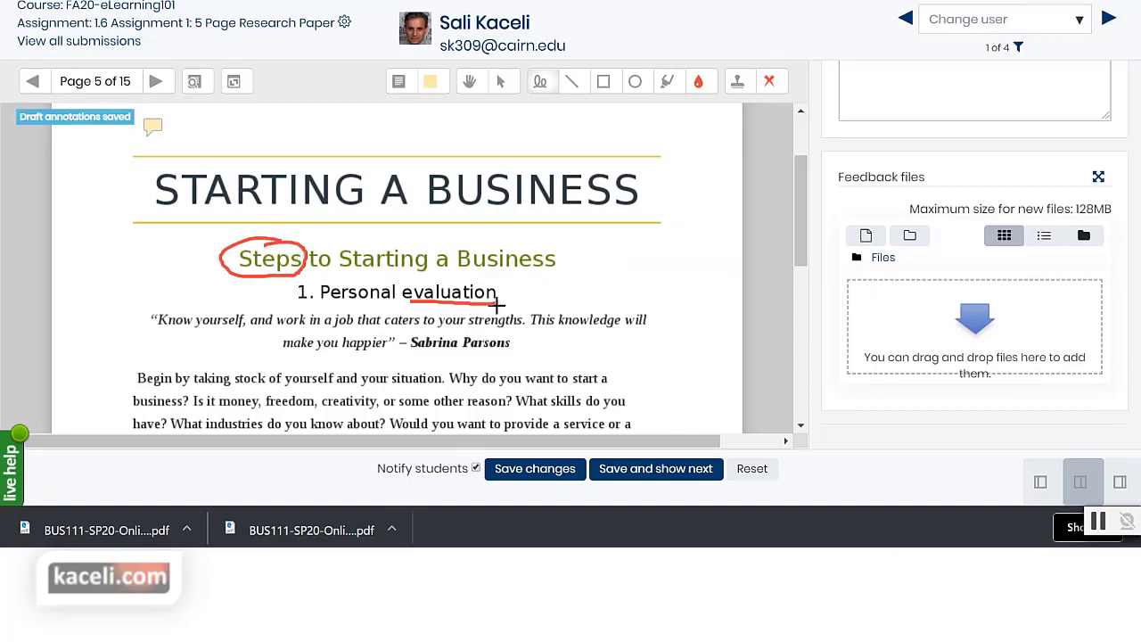
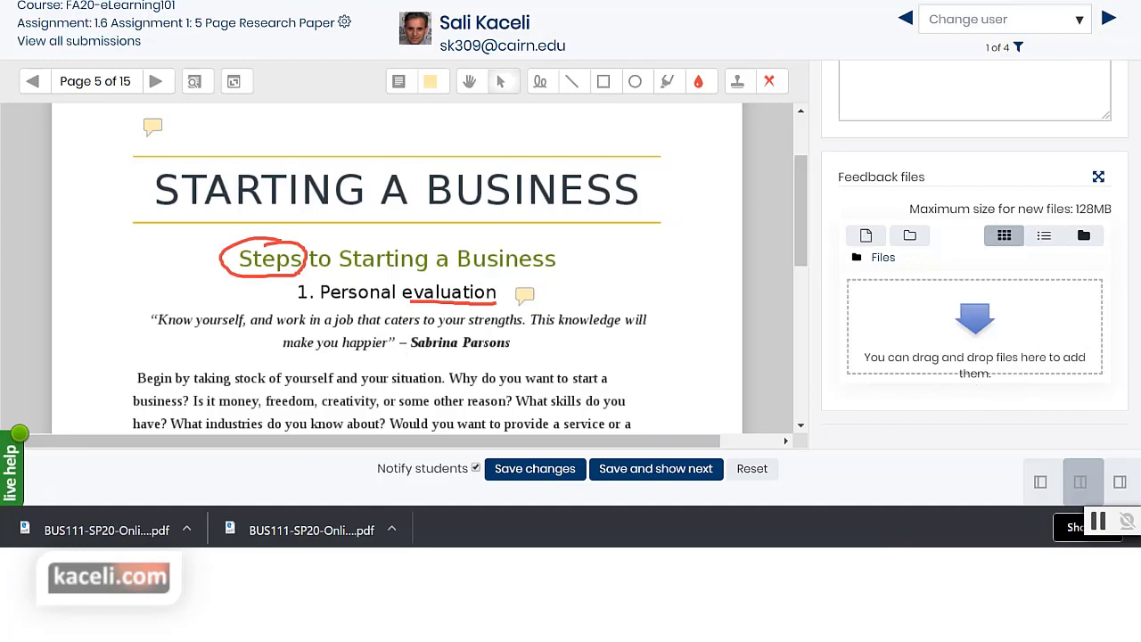
# Step: Enter a grade of 89 and the feedback comment 'See inline comments on the graded paper.'
pyautogui.scroll(5, 930, 173)
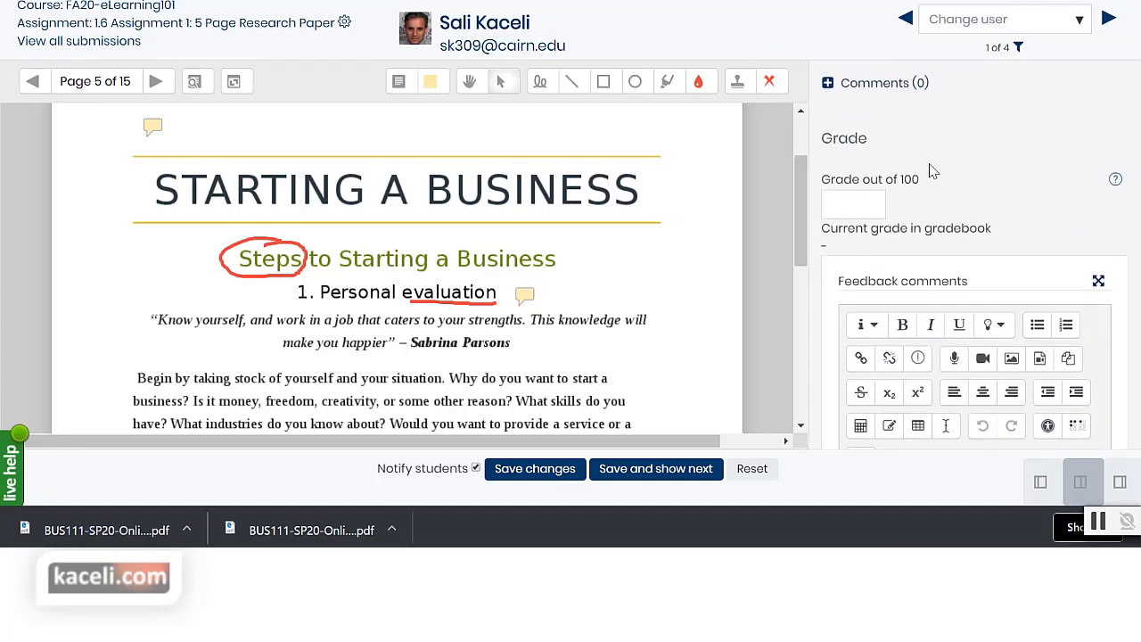
pyautogui.click(831, 207)
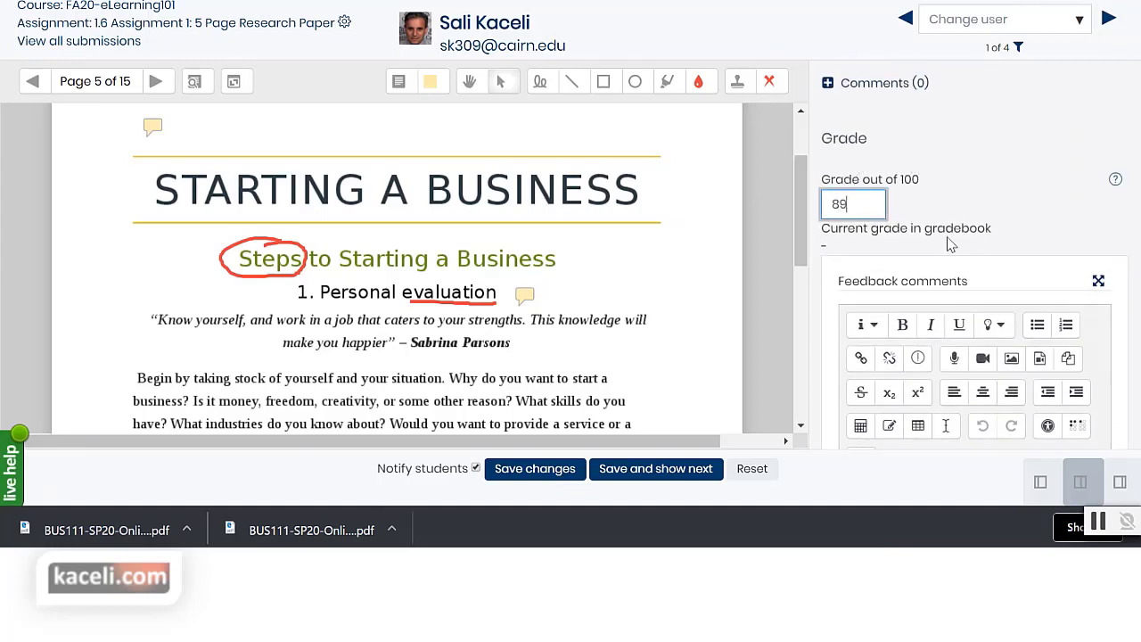
pyautogui.write('89')
pyautogui.scroll(-3, 950, 245)
pyautogui.click(900, 344)
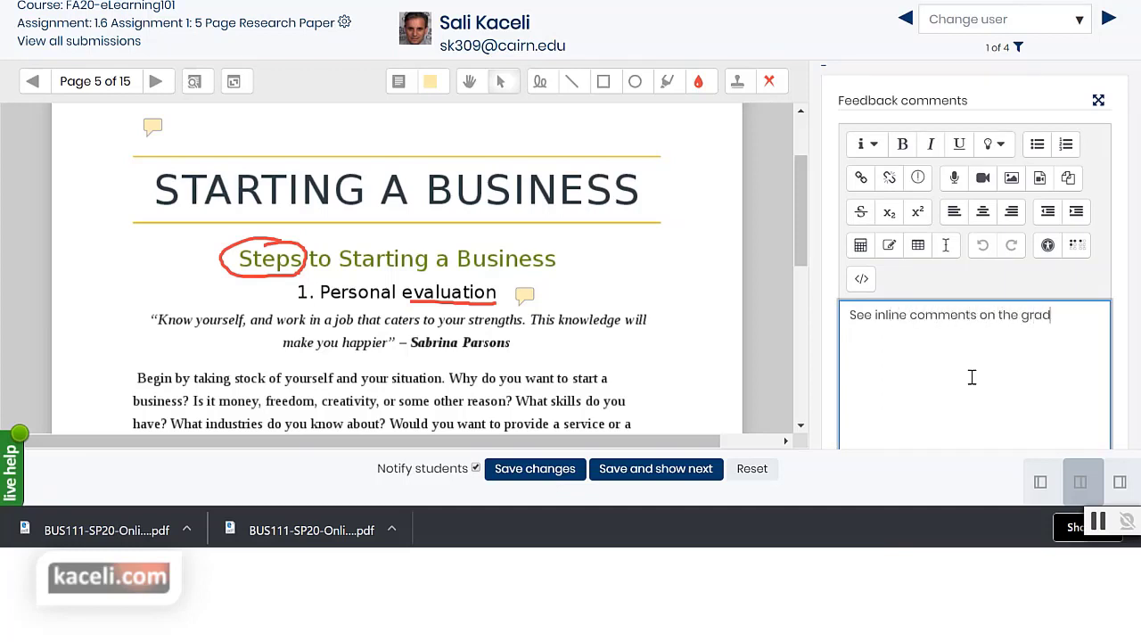
pyautogui.write('aper.')
pyautogui.scroll(-3, 976, 371)
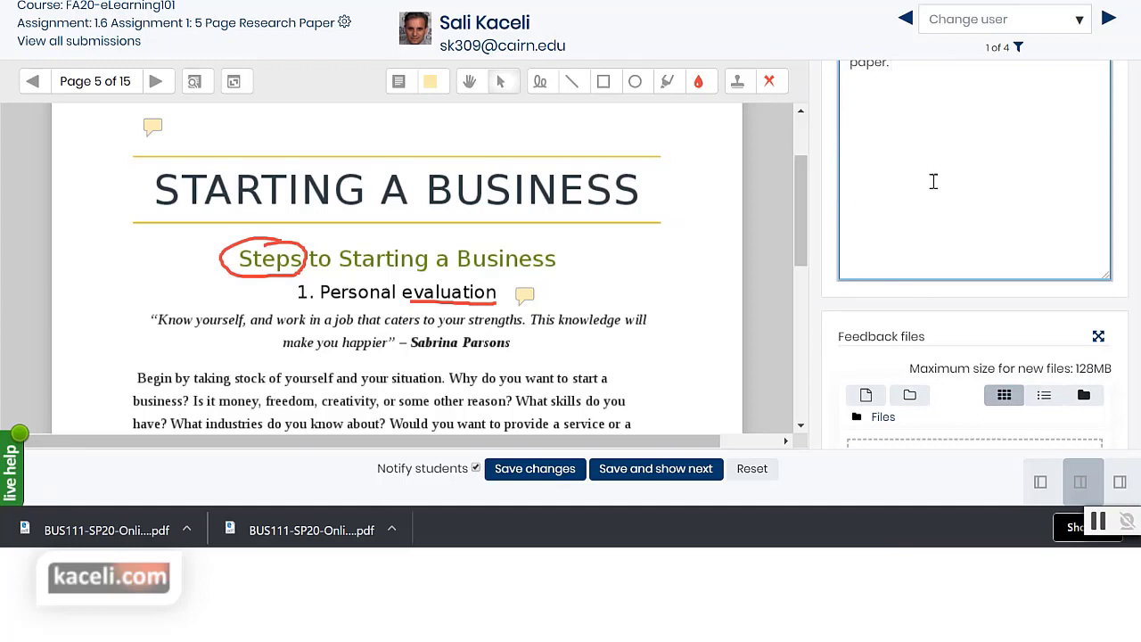
pyautogui.scroll(-2, 949, 169)
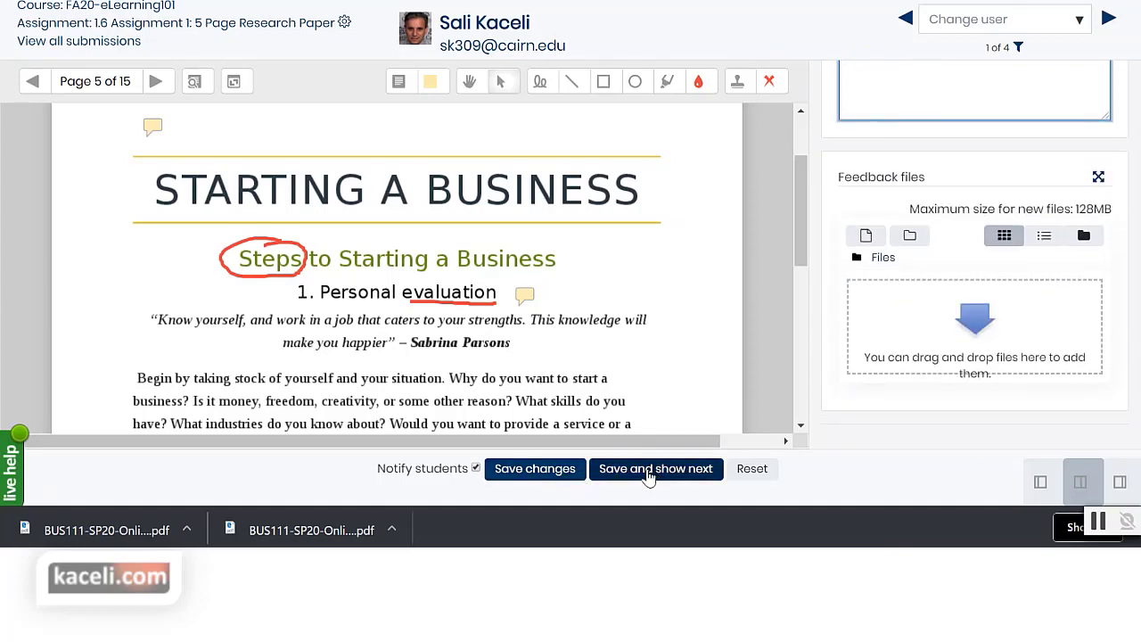
# Step: Save the 89 grade and feedback, then download 'Assignment 1 Starting a Business.docx'
pyautogui.click(573, 468)
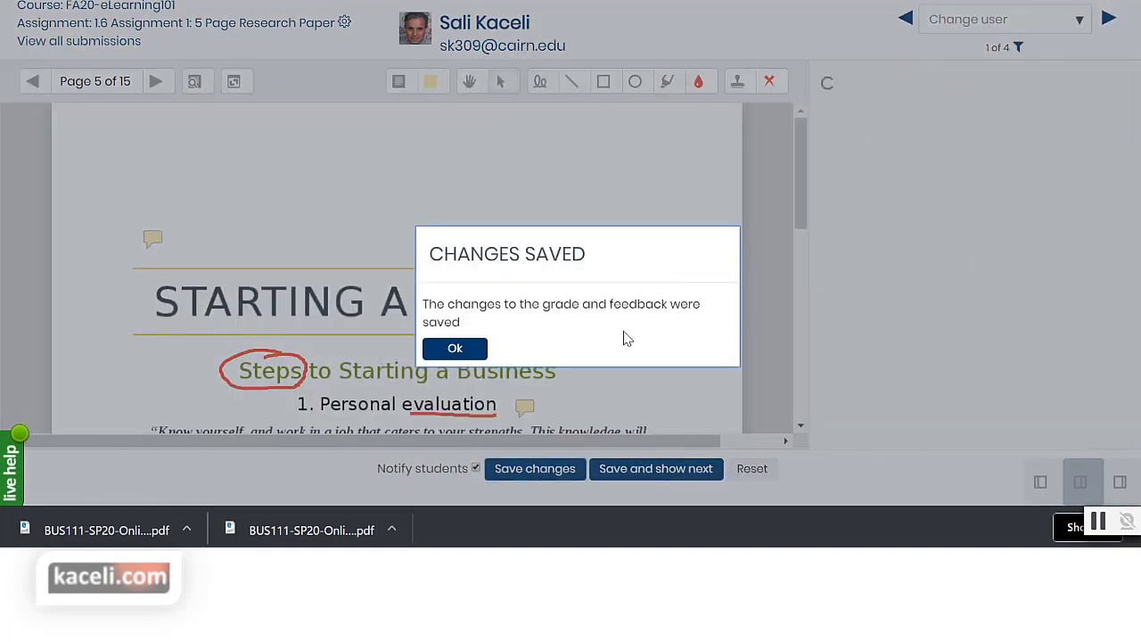
pyautogui.click(459, 350)
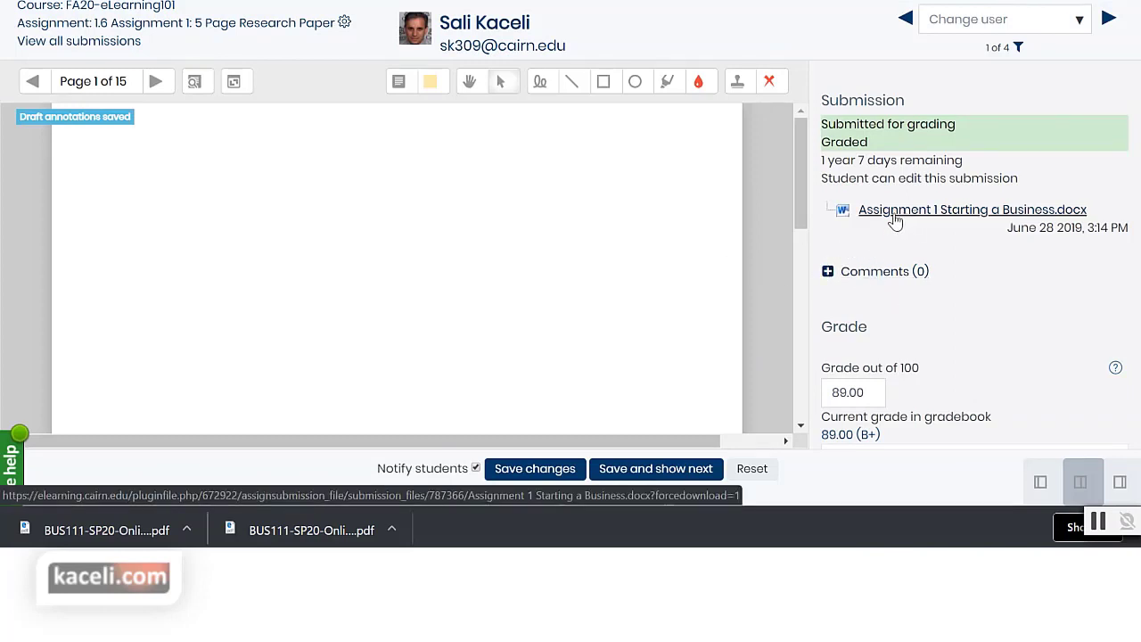
pyautogui.click(902, 216)
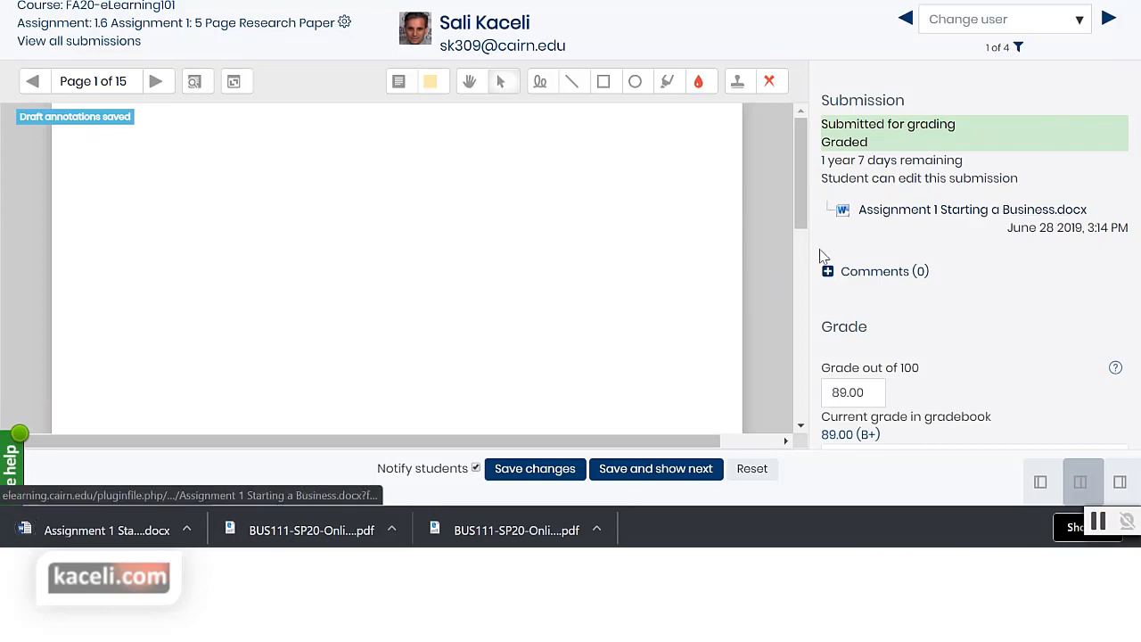
# Step: Open the downloaded paper in Word and add a multi-line review comment on the banner
pyautogui.click(97, 538)
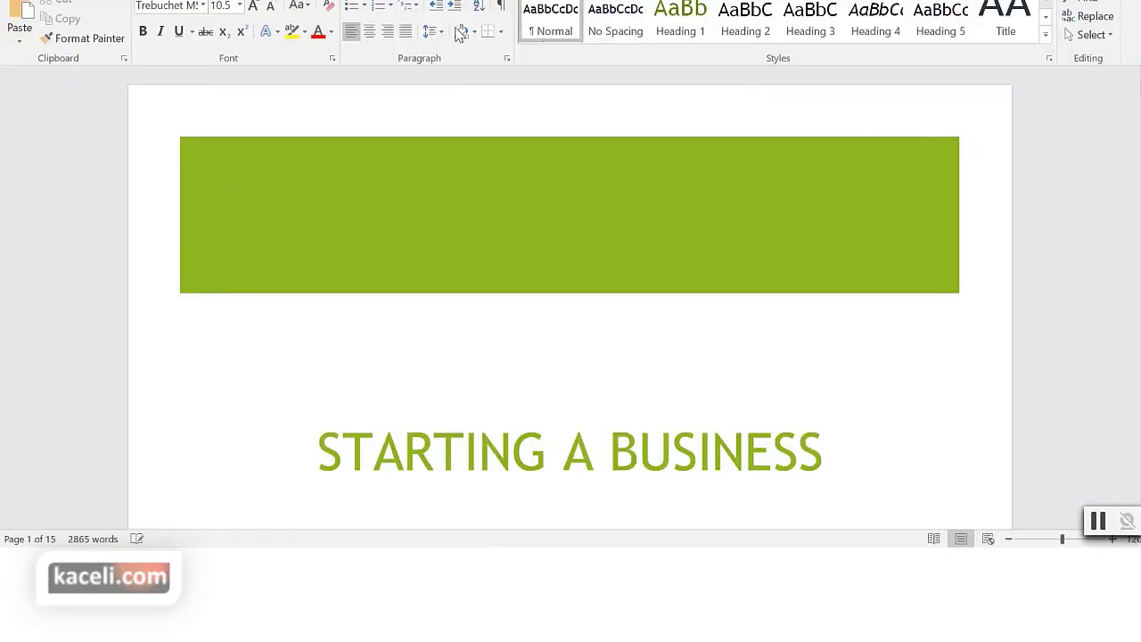
pyautogui.click(313, 27)
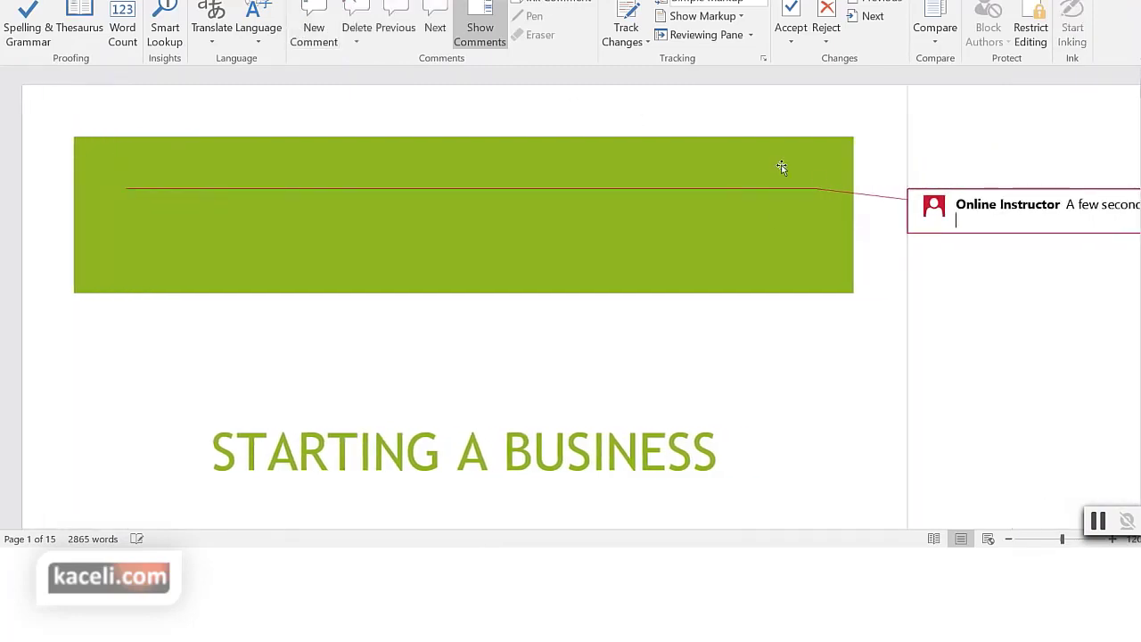
pyautogui.write('sdfsfdsf')
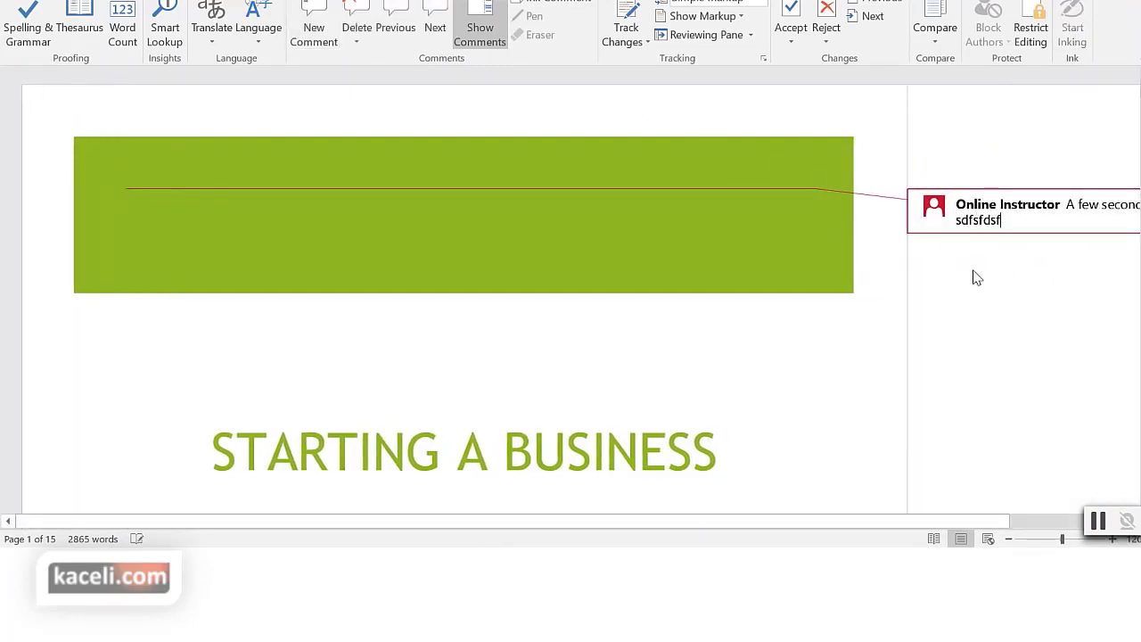
pyautogui.press('Return')
pyautogui.write('sdfs')
pyautogui.press('Return')
pyautogui.write('fsd')
pyautogui.press('Return')
pyautogui.write('fs fds f sf sdf sfsd')
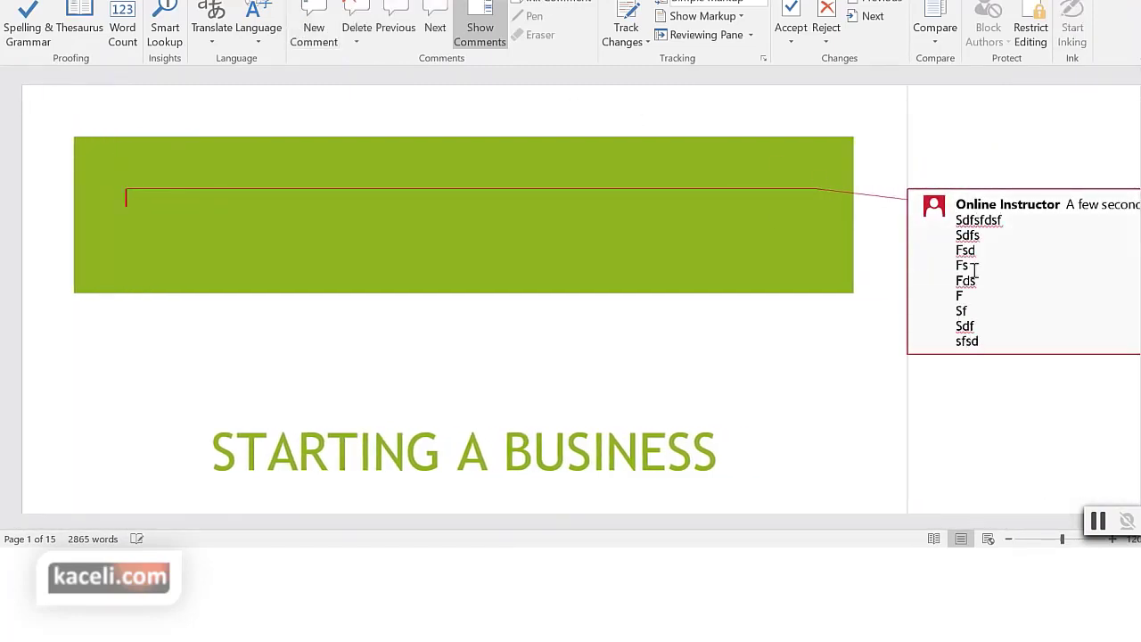
pyautogui.scroll(-4, 757, 324)
# Step: Save the commented paper as 'Assignment 1 Starting a Business'
pyautogui.tripleClick(726, 247)
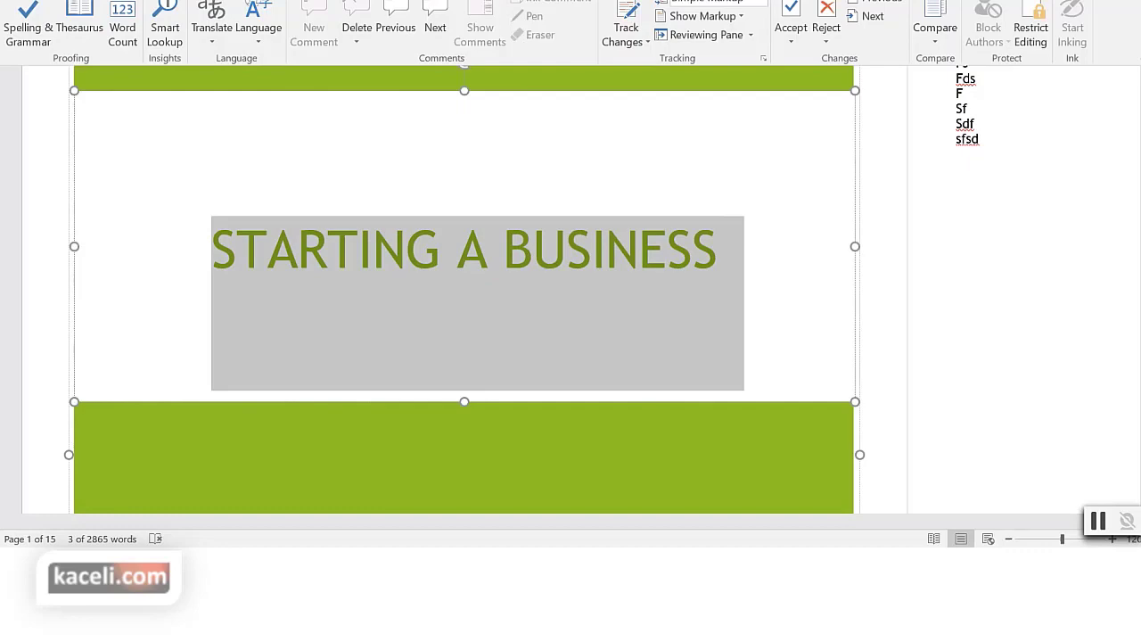
pyautogui.hotkey('alt', 'f')
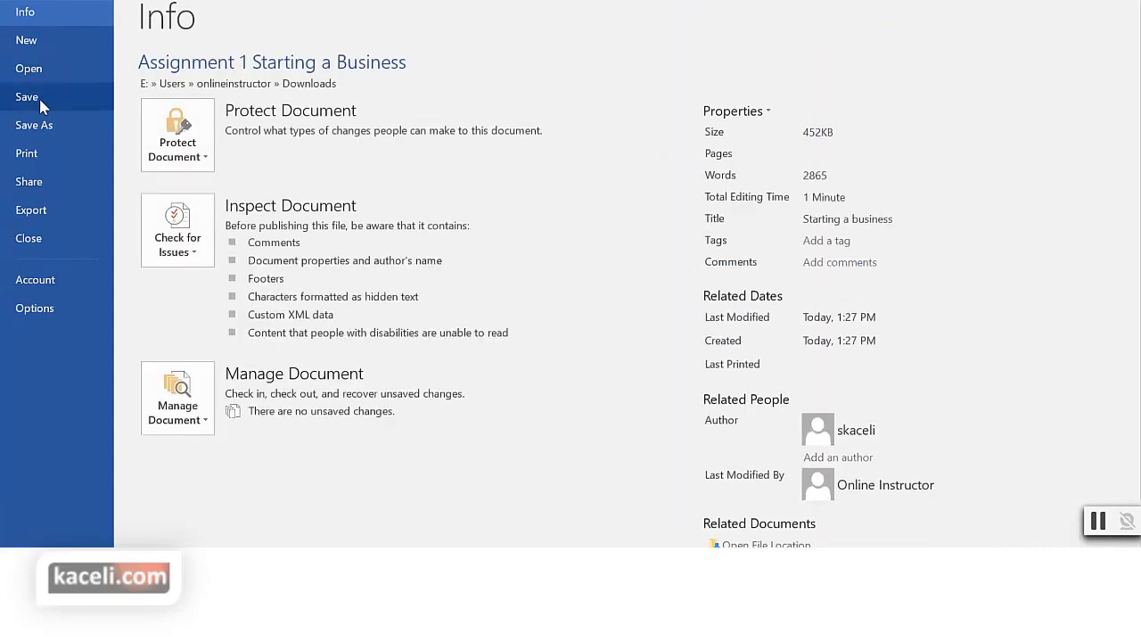
pyautogui.click(32, 126)
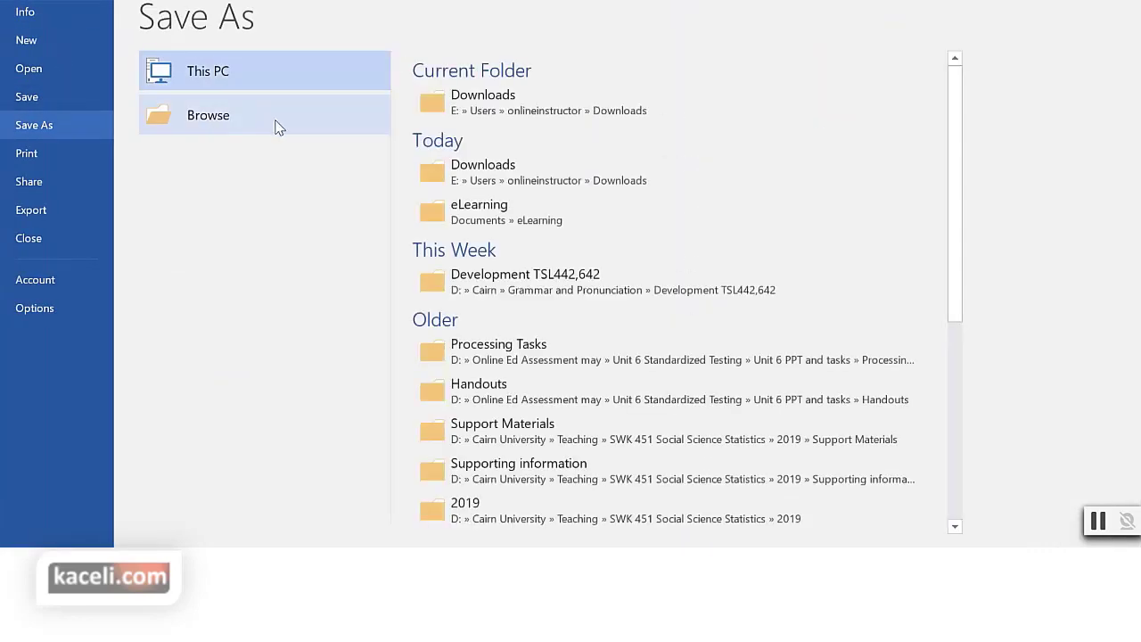
pyautogui.click(273, 122)
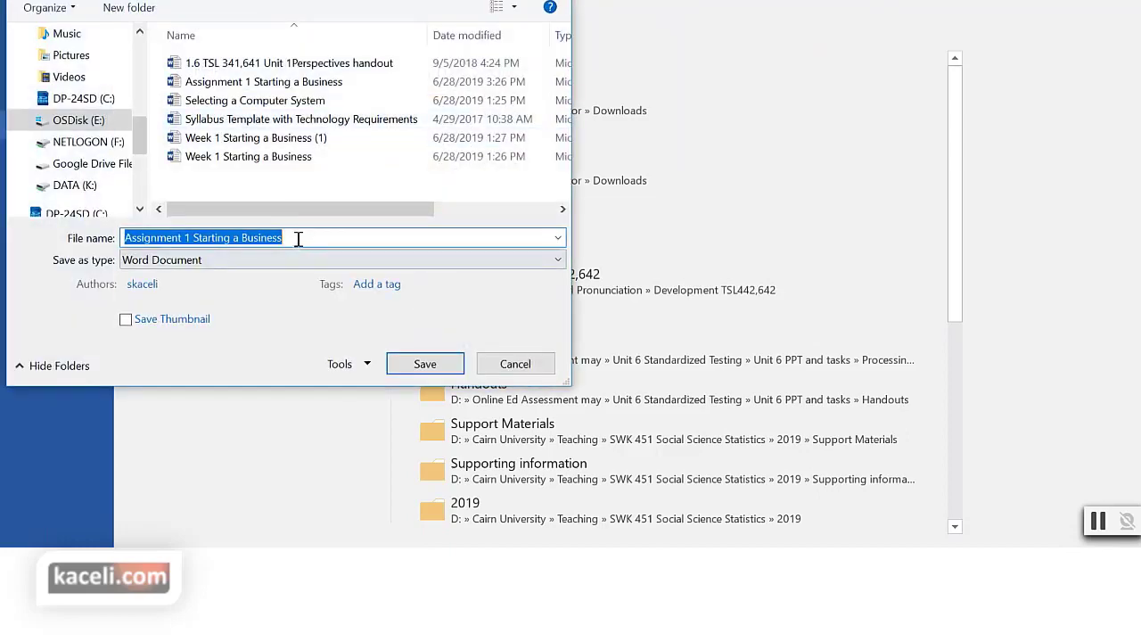
pyautogui.click(420, 369)
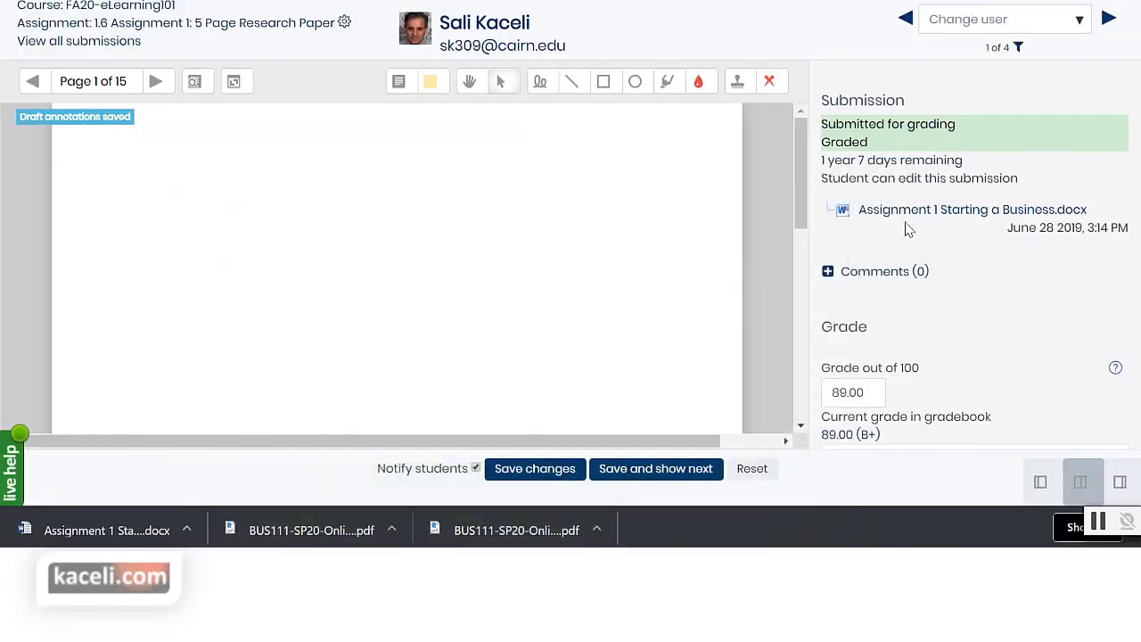
# Step: Upload 'Assignment 1 Starting a Business' from Downloads as a feedback file and save
pyautogui.scroll(-8, 1023, 337)
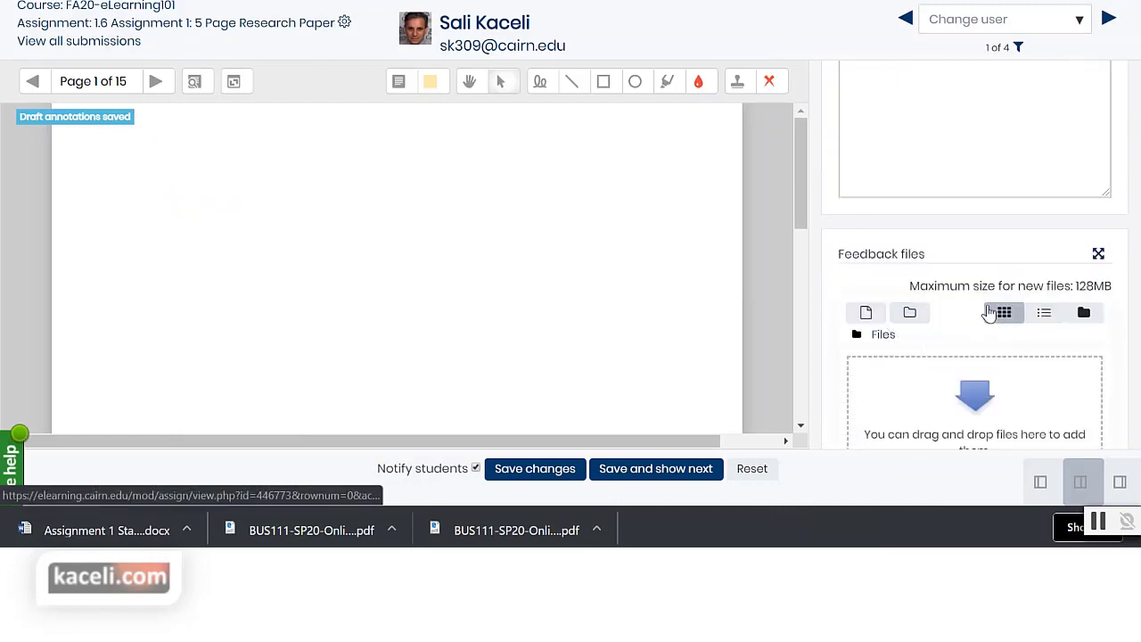
pyautogui.click(867, 312)
pyautogui.click(482, 219)
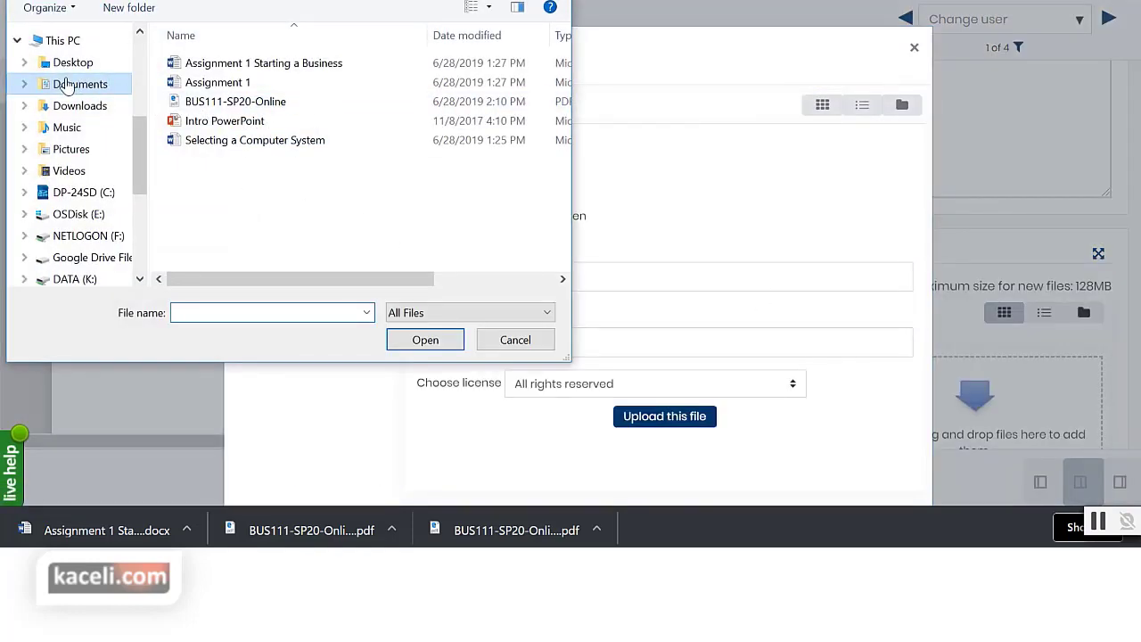
pyautogui.click(105, 105)
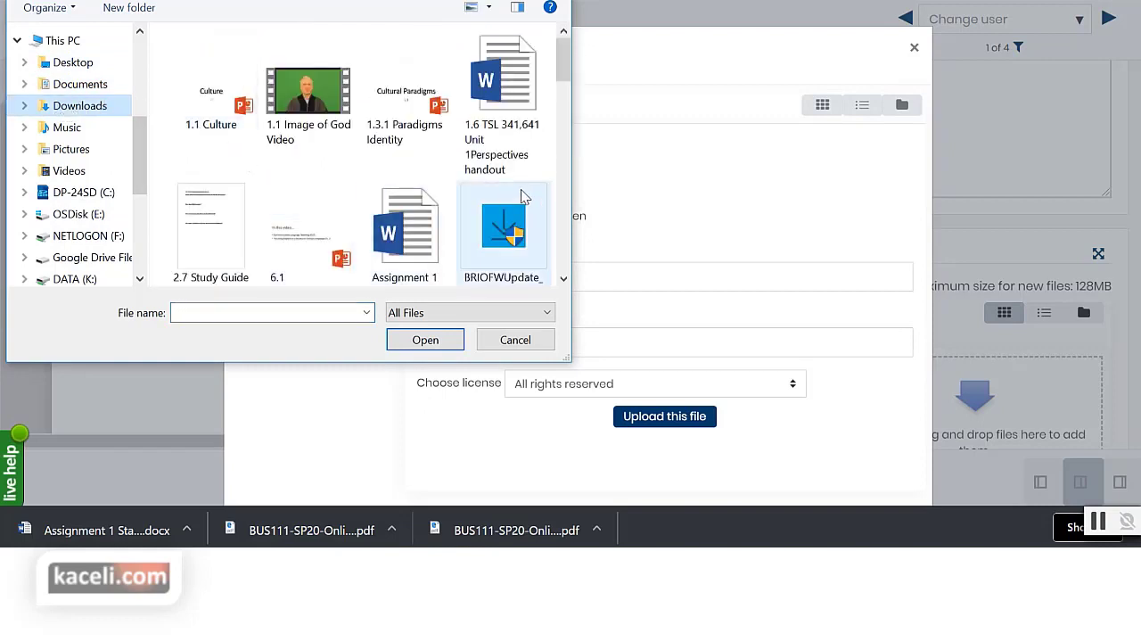
pyautogui.scroll(-1, 460, 153)
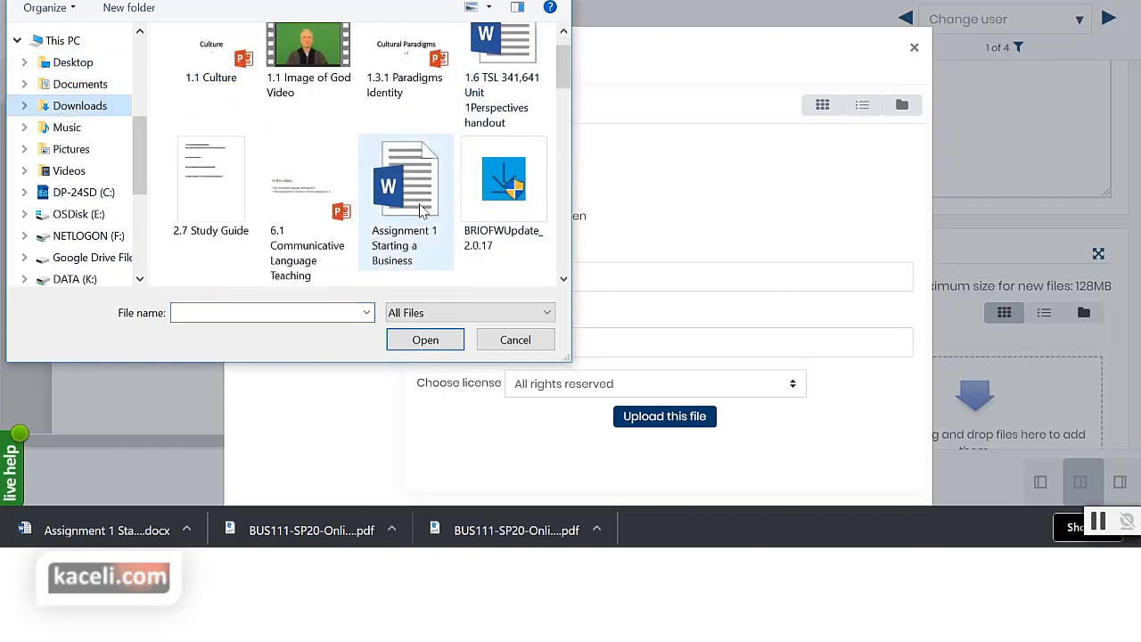
pyautogui.scroll(-3, 423, 209)
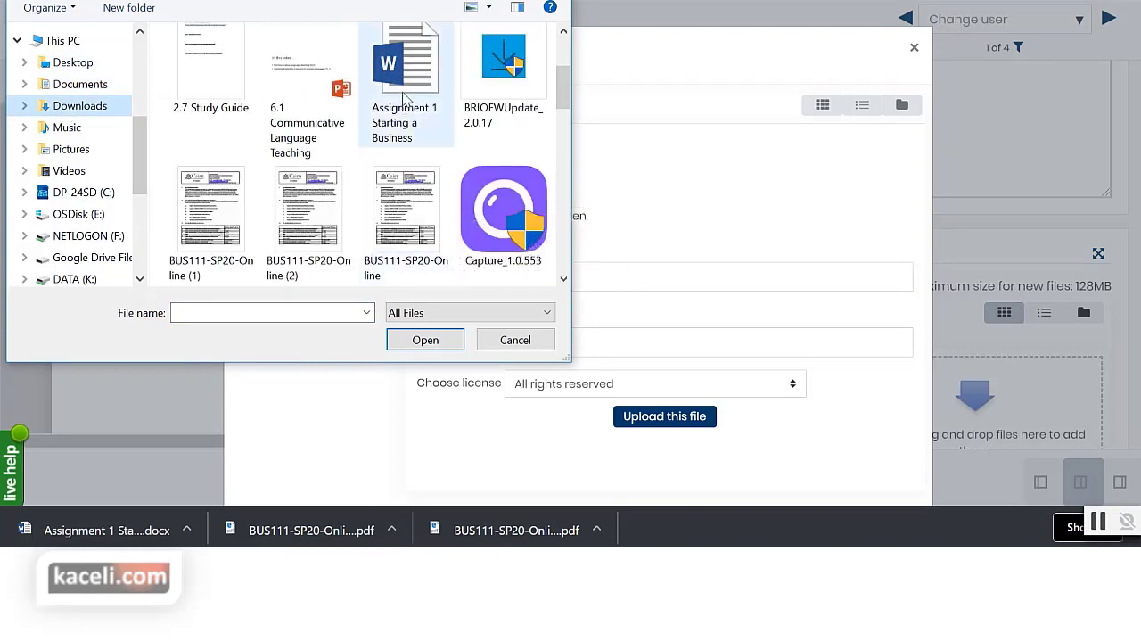
pyautogui.doubleClick(405, 98)
pyautogui.click(647, 420)
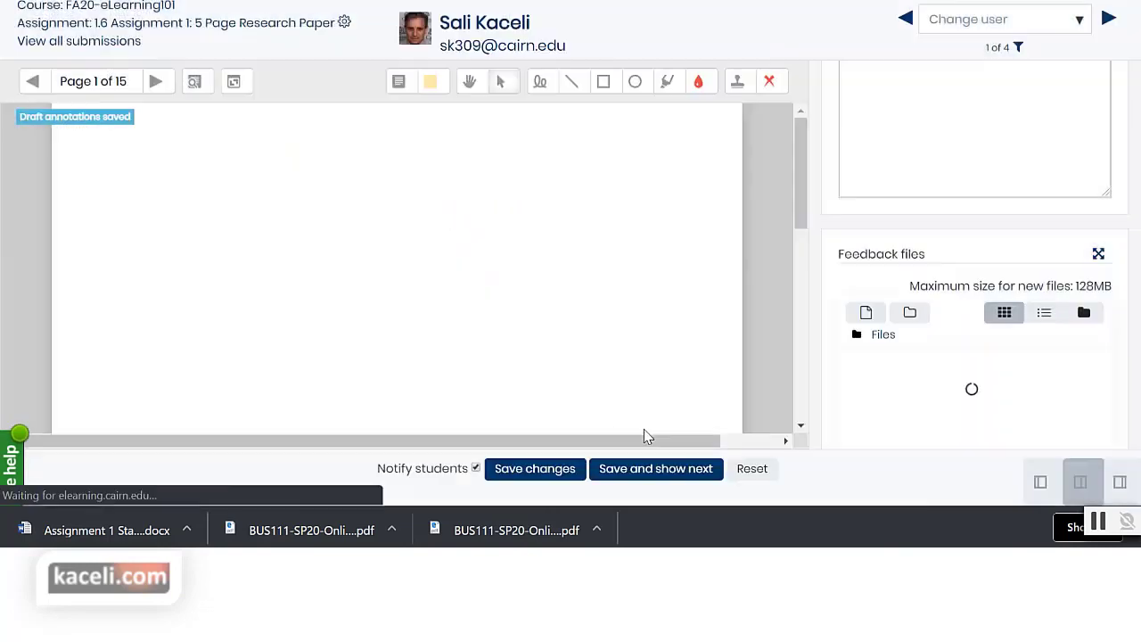
pyautogui.scroll(-1, 1016, 350)
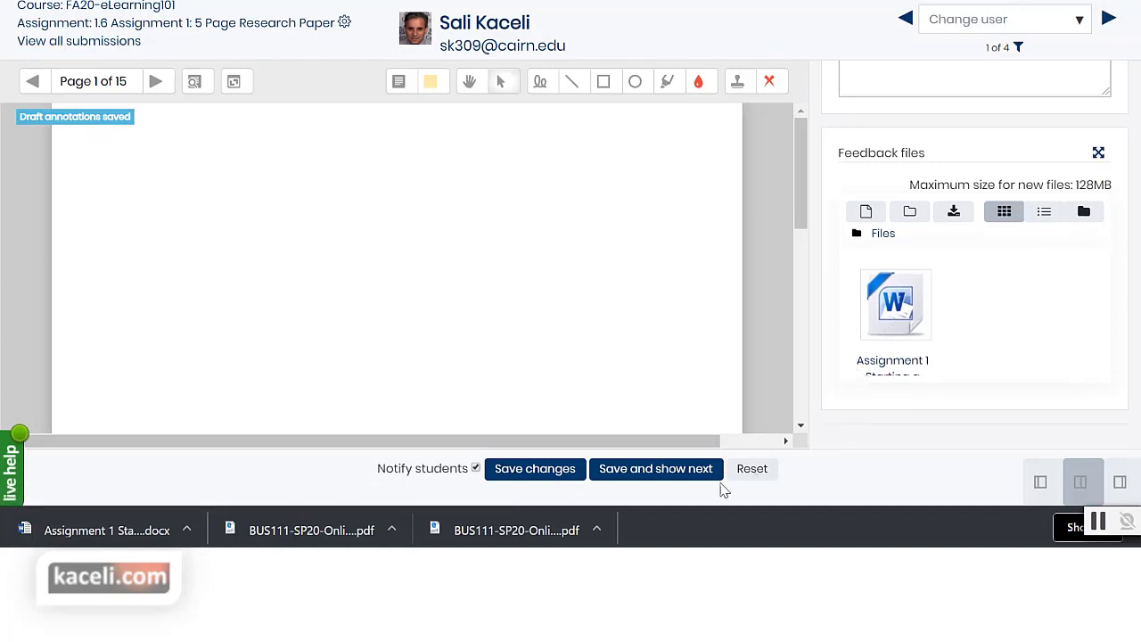
pyautogui.click(558, 471)
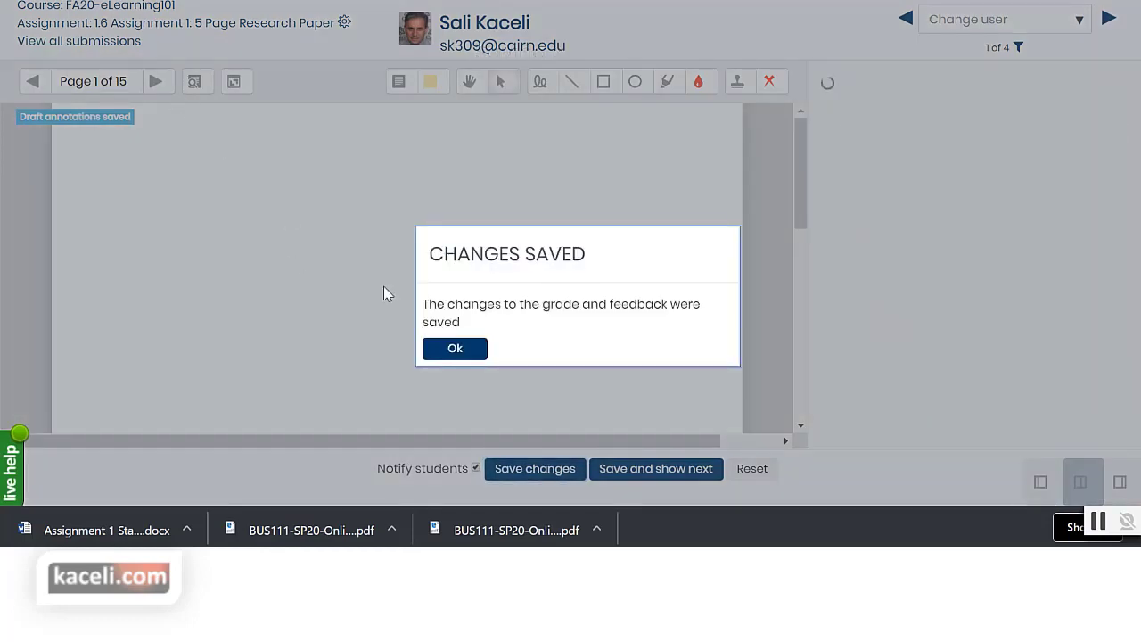
pyautogui.click(448, 347)
# Step: Page forward four times through the annotated paper
pyautogui.click(154, 82)
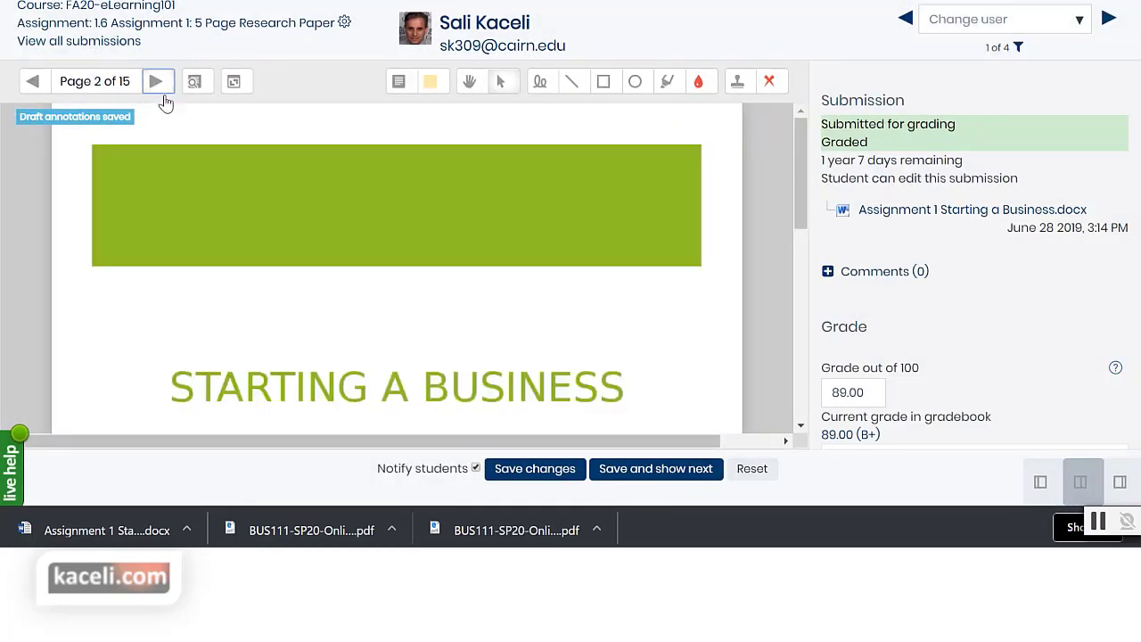
pyautogui.click(155, 82)
pyautogui.click(155, 82)
pyautogui.click(155, 82)
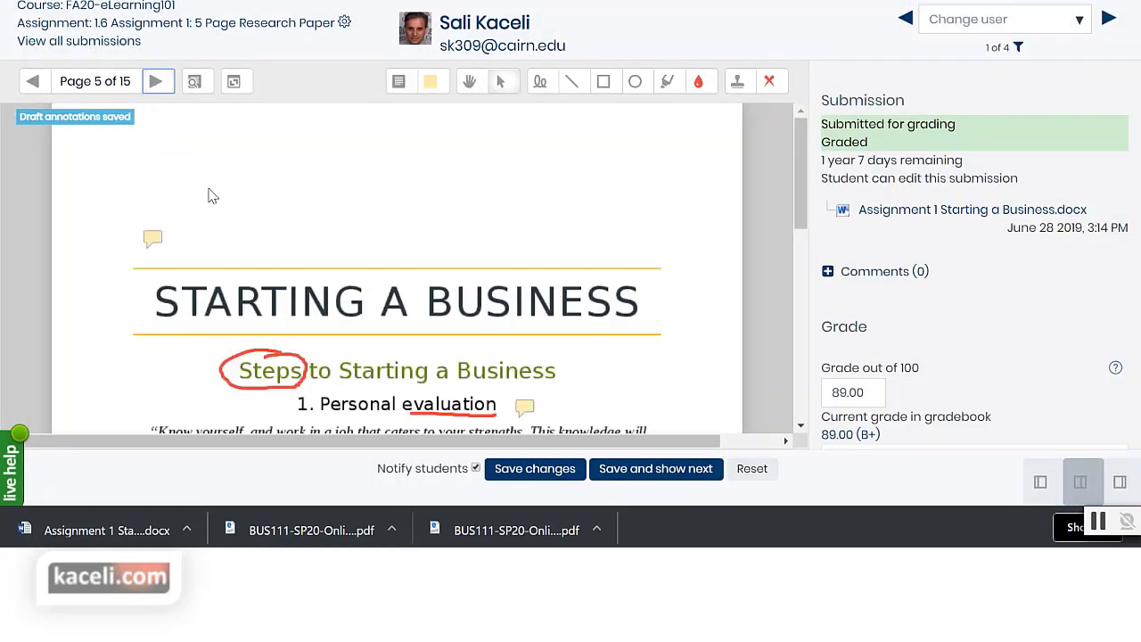
pyautogui.scroll(-3, 504, 290)
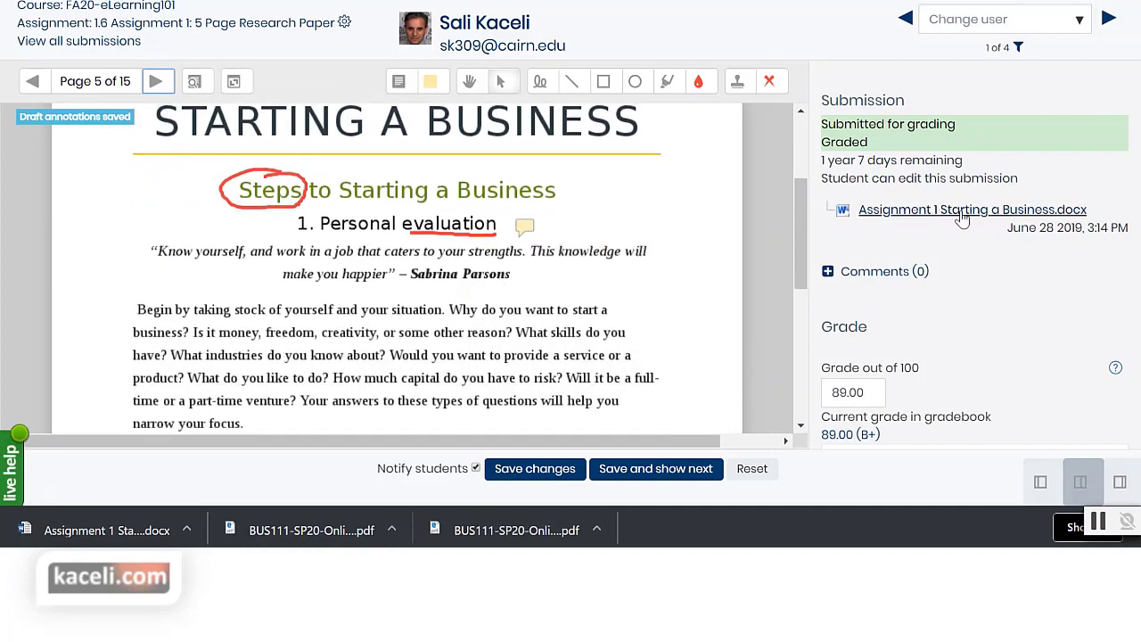
pyautogui.scroll(-3, 1011, 347)
pyautogui.scroll(-5, 1012, 347)
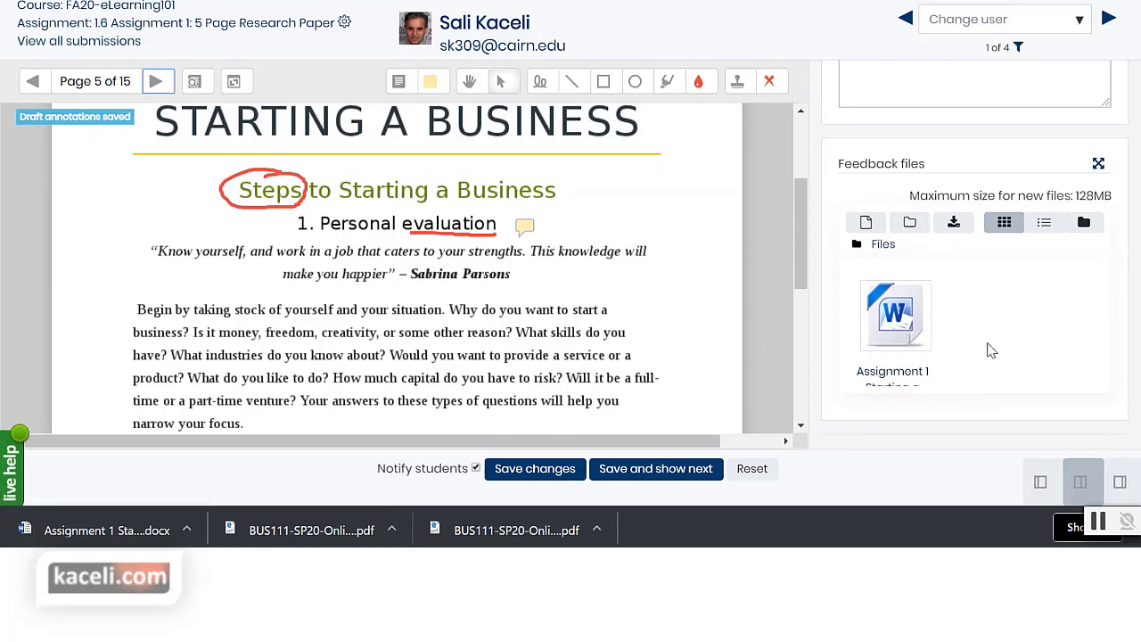
# Step: Save this grade and advance to the next student, 2 of 4
pyautogui.click(1080, 19)
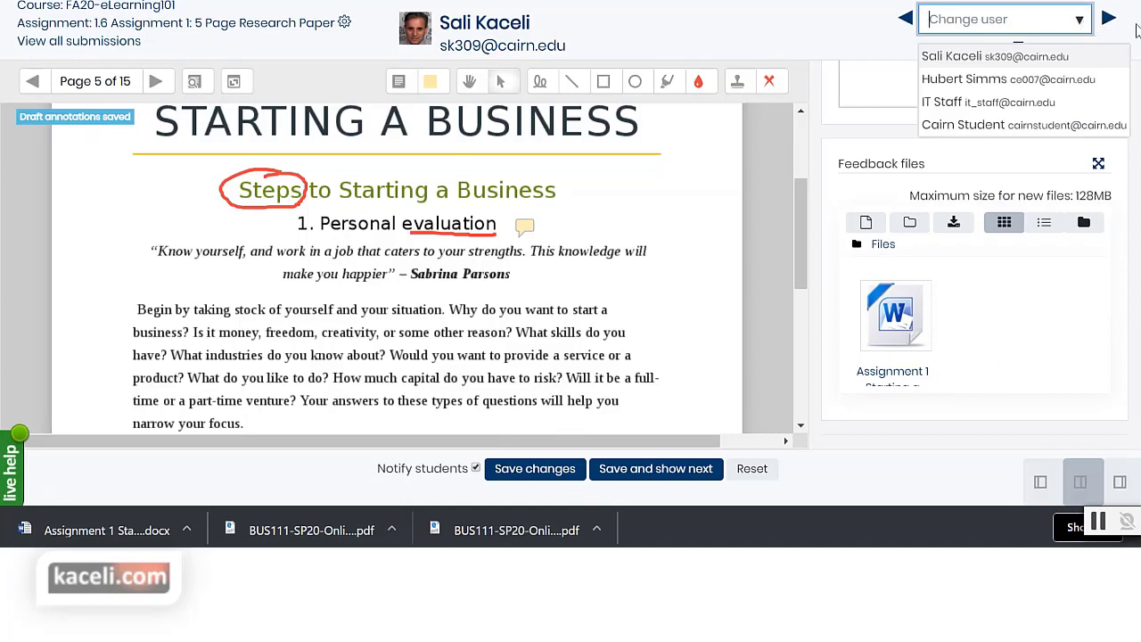
pyautogui.click(664, 482)
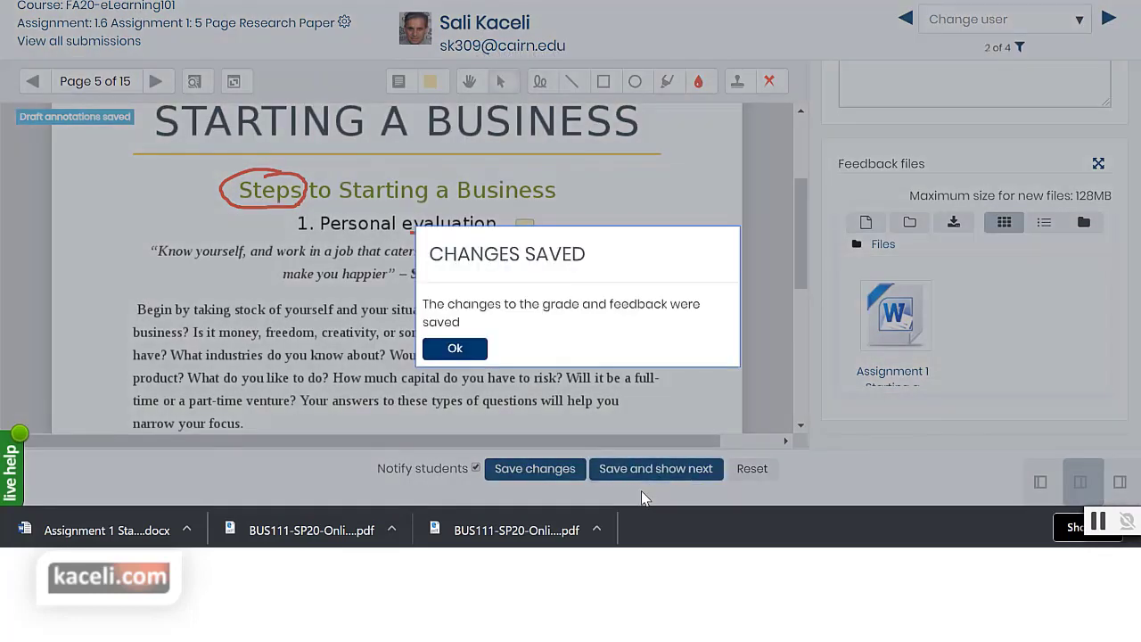
pyautogui.click(447, 348)
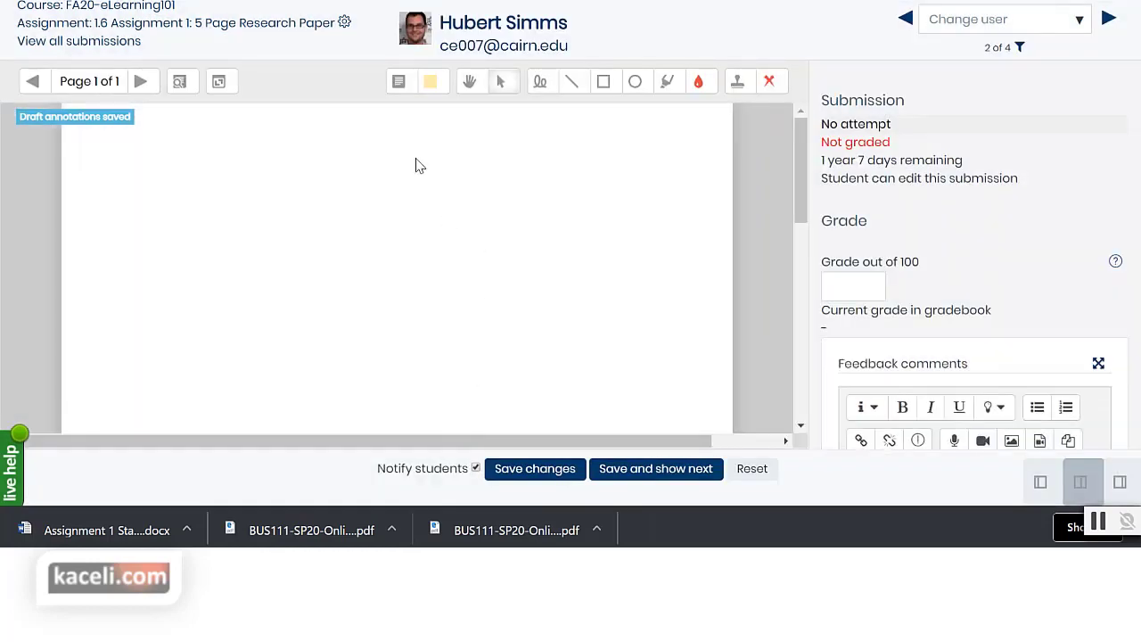
# Step: Go to the assignment page, open View all submissions, and scroll through the table
pyautogui.click(135, 25)
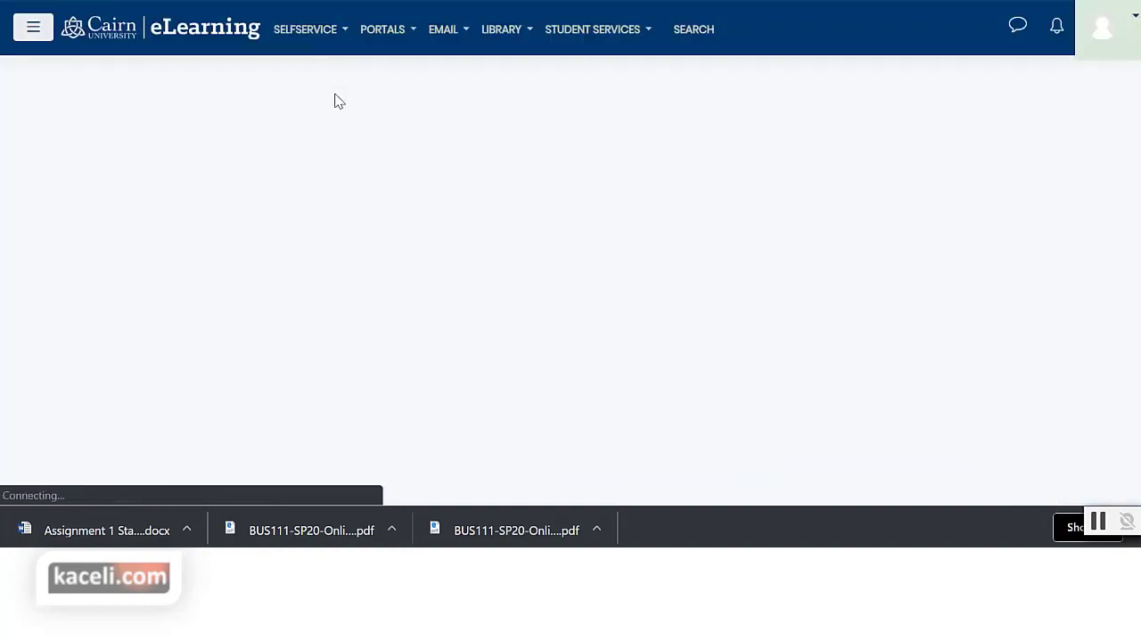
pyautogui.scroll(-3, 544, 267)
pyautogui.scroll(-15, 515, 278)
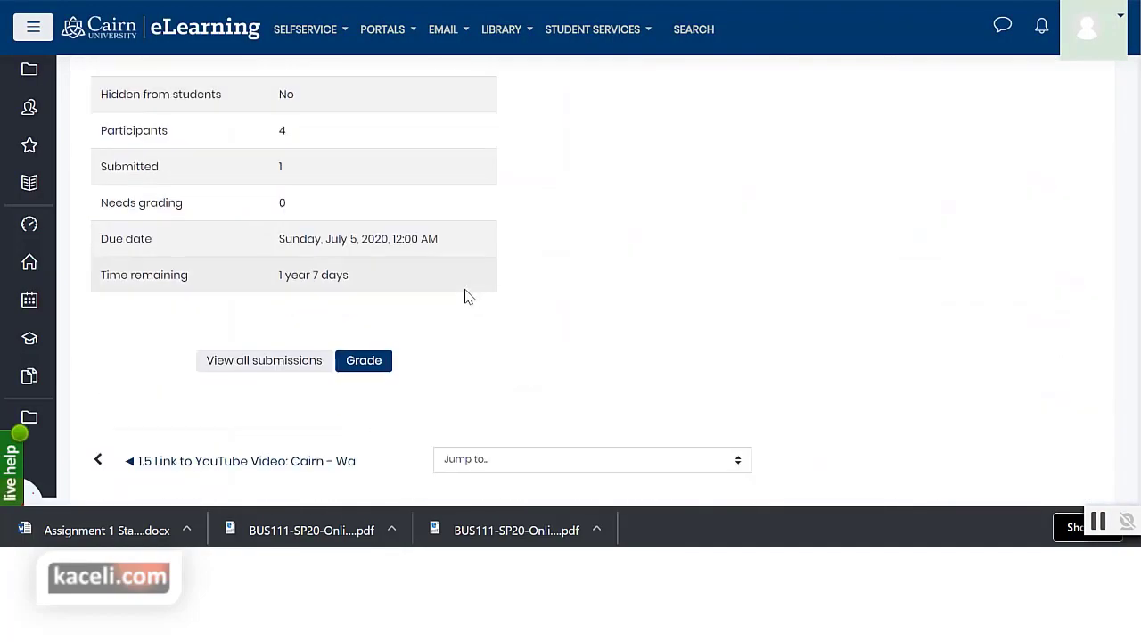
pyautogui.click(266, 361)
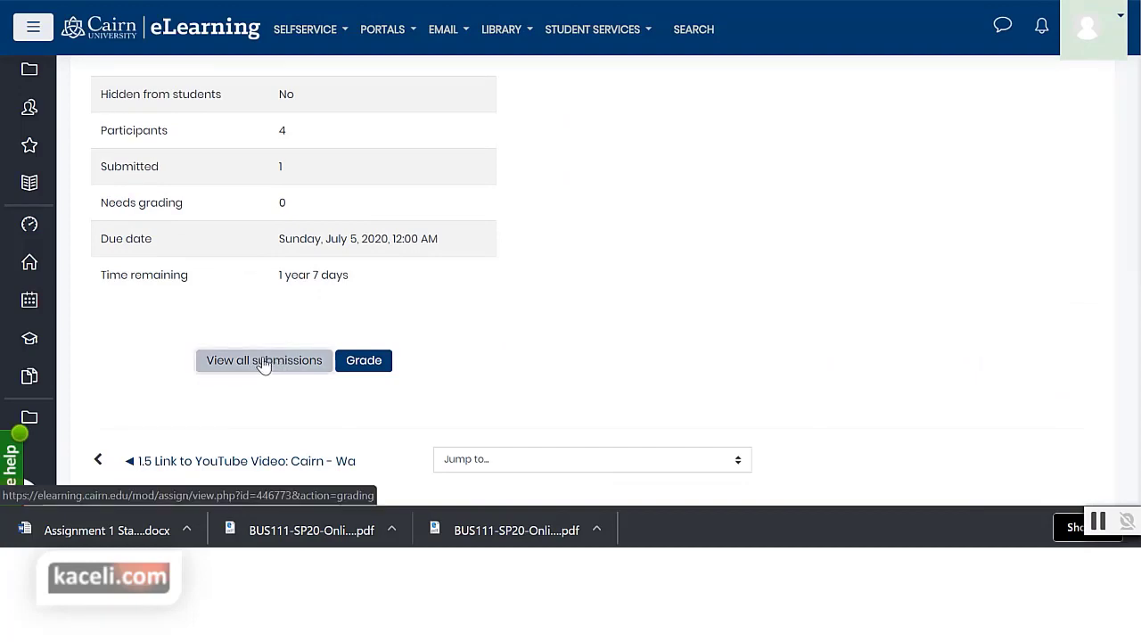
pyautogui.scroll(-2, 392, 358)
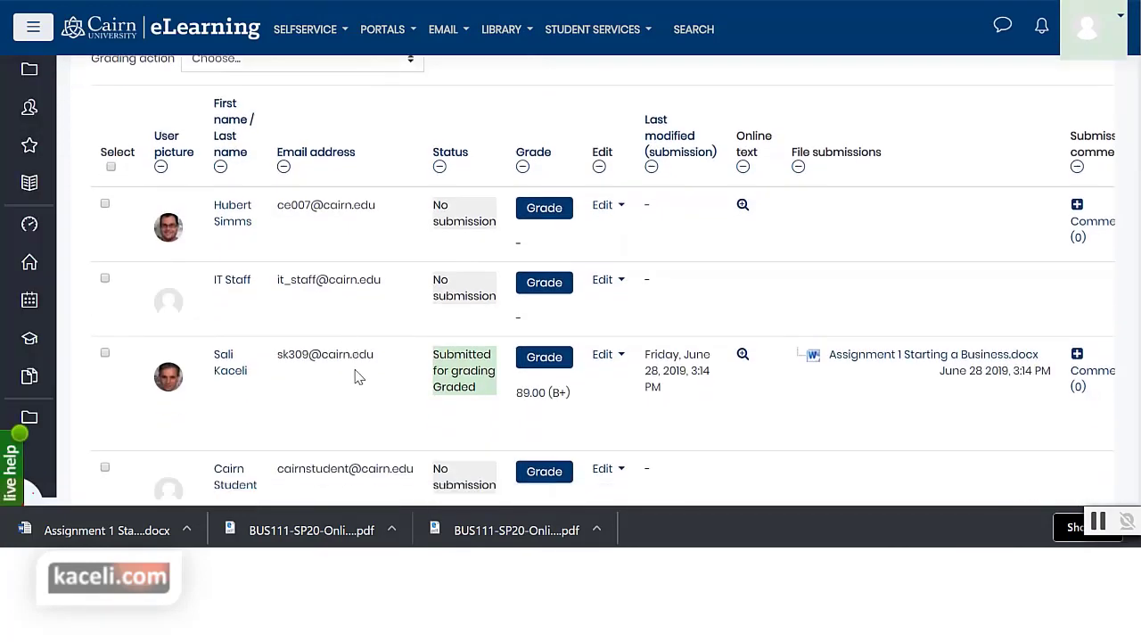
pyautogui.scroll(-1, 359, 374)
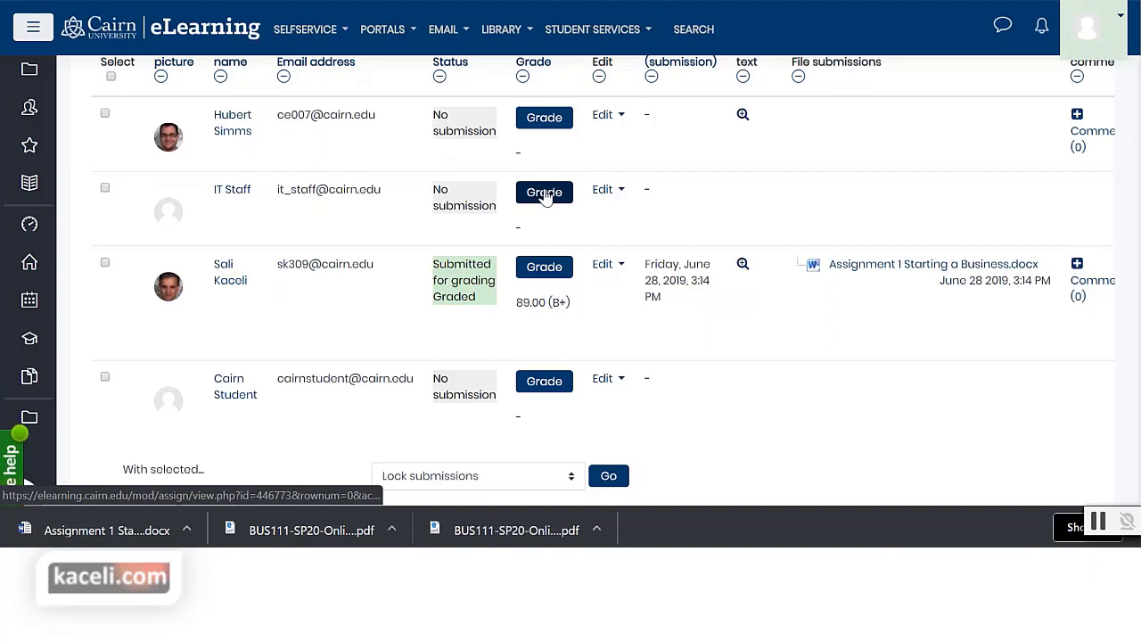
pyautogui.scroll(2, 623, 241)
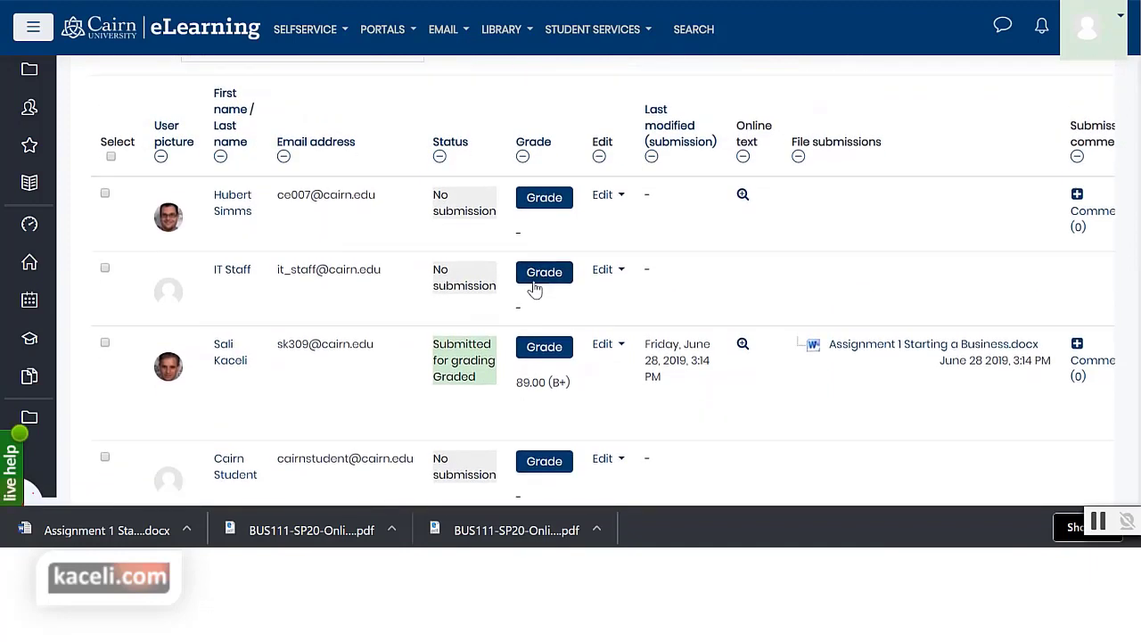
pyautogui.scroll(-2, 609, 349)
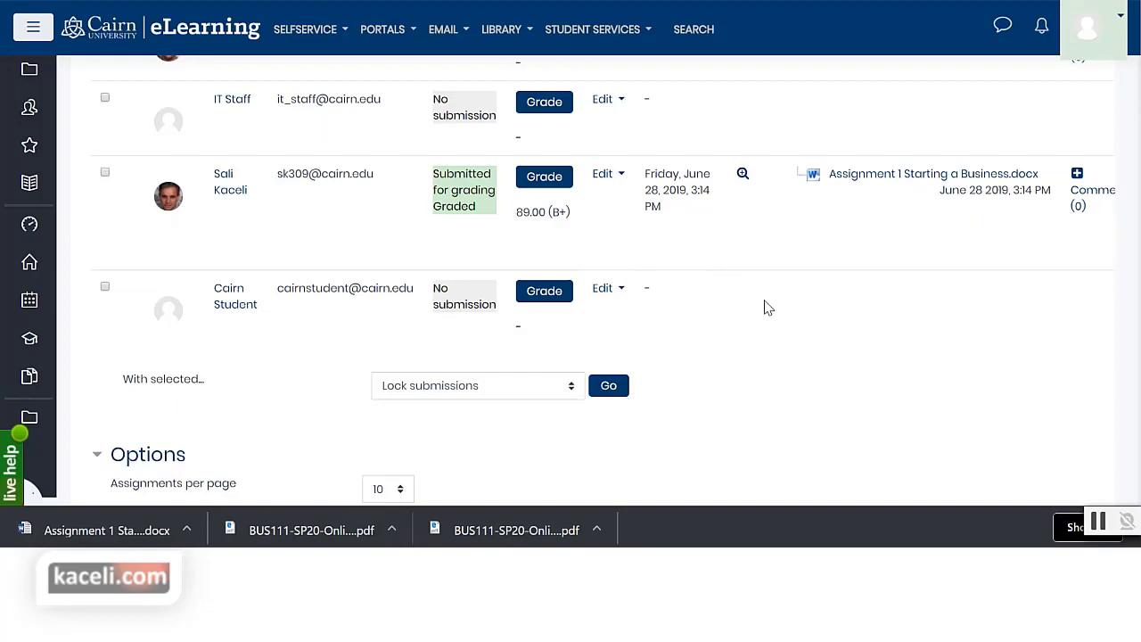
pyautogui.scroll(-1, 776, 316)
pyautogui.scroll(4, 759, 318)
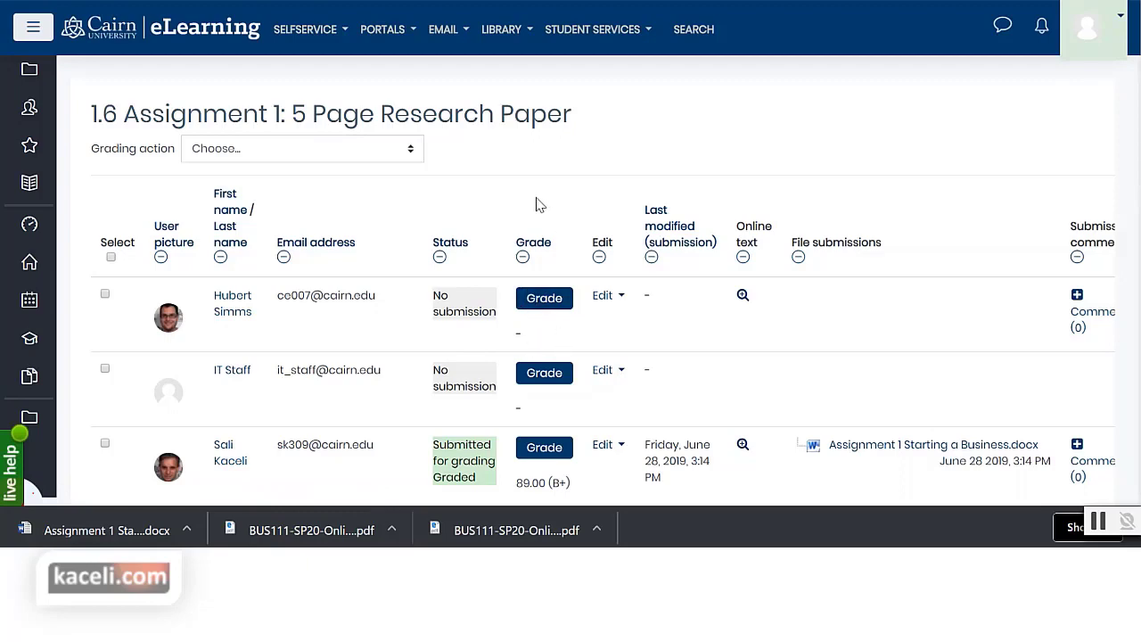
pyautogui.scroll(-5, 539, 205)
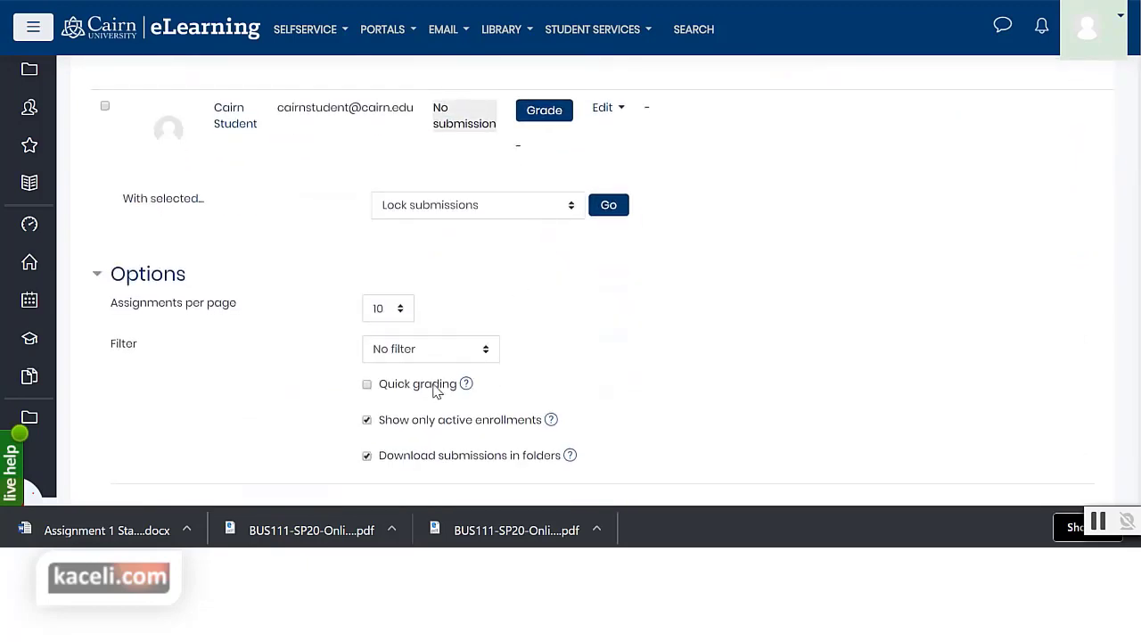
pyautogui.scroll(5, 598, 324)
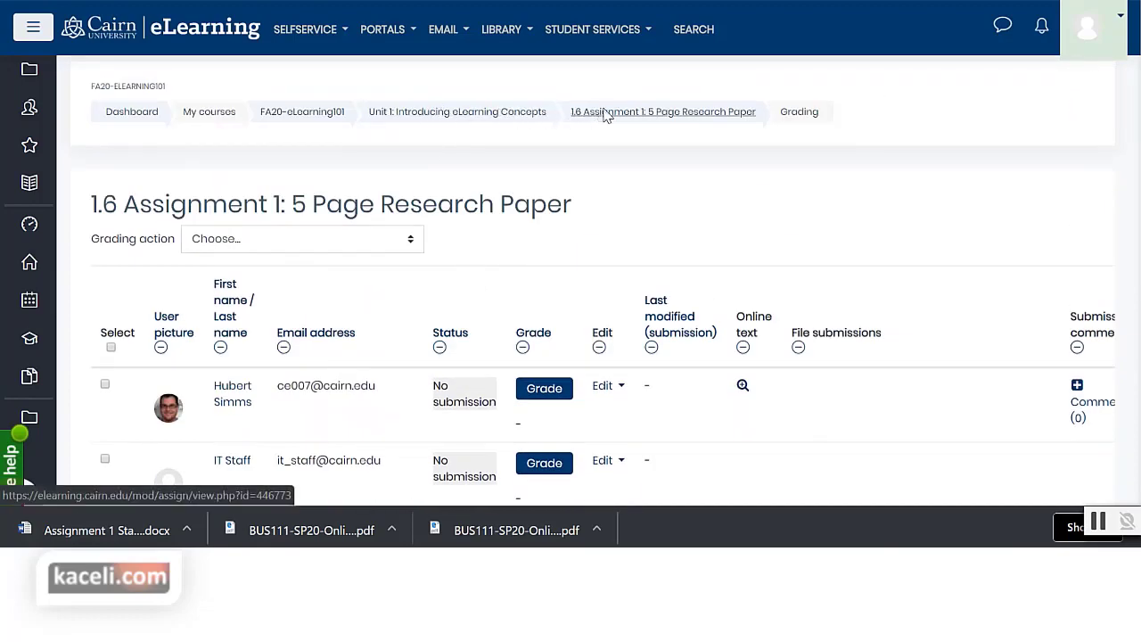
# Step: Return to the assignment page and reopen the submissions table showing 89.00 (B+)
pyautogui.click(636, 125)
pyautogui.scroll(-5, 356, 262)
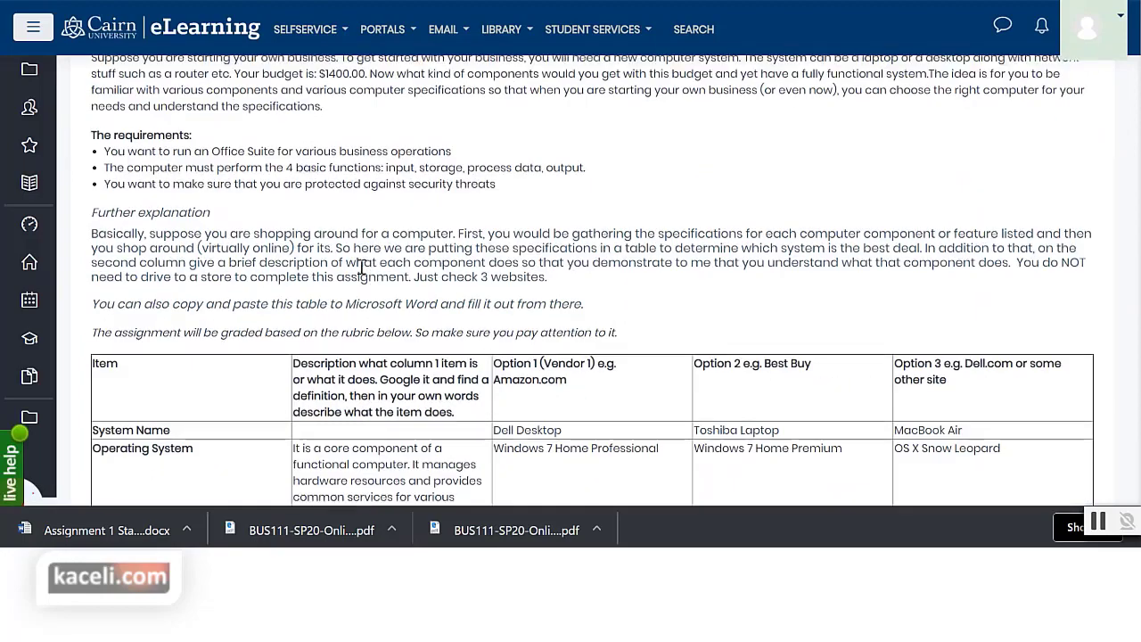
pyautogui.scroll(-10, 375, 279)
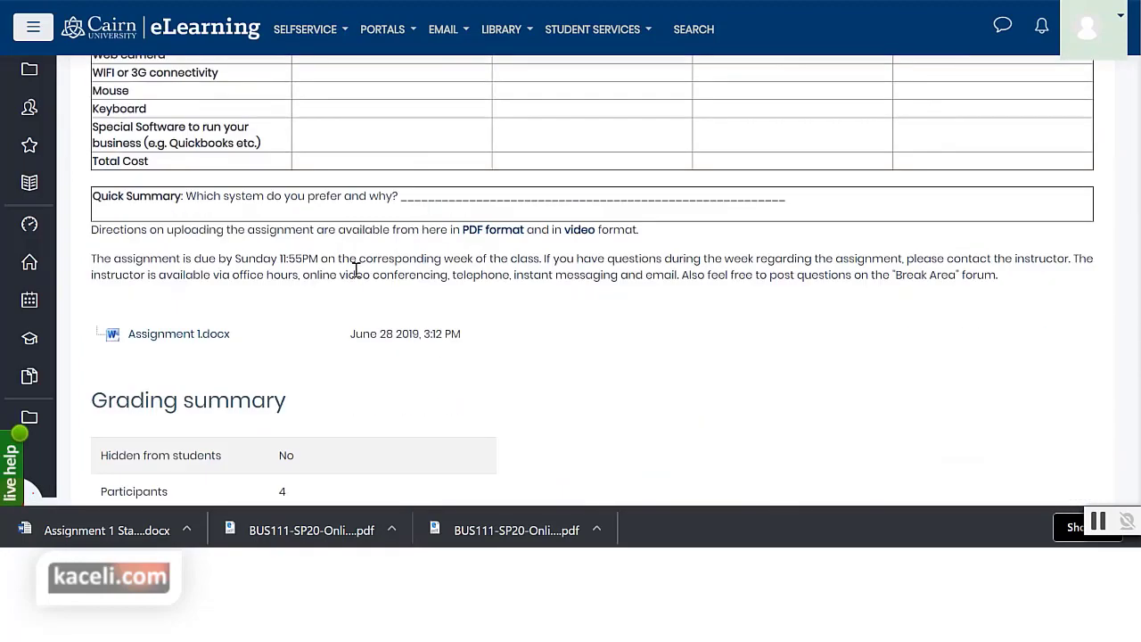
pyautogui.scroll(-3, 226, 282)
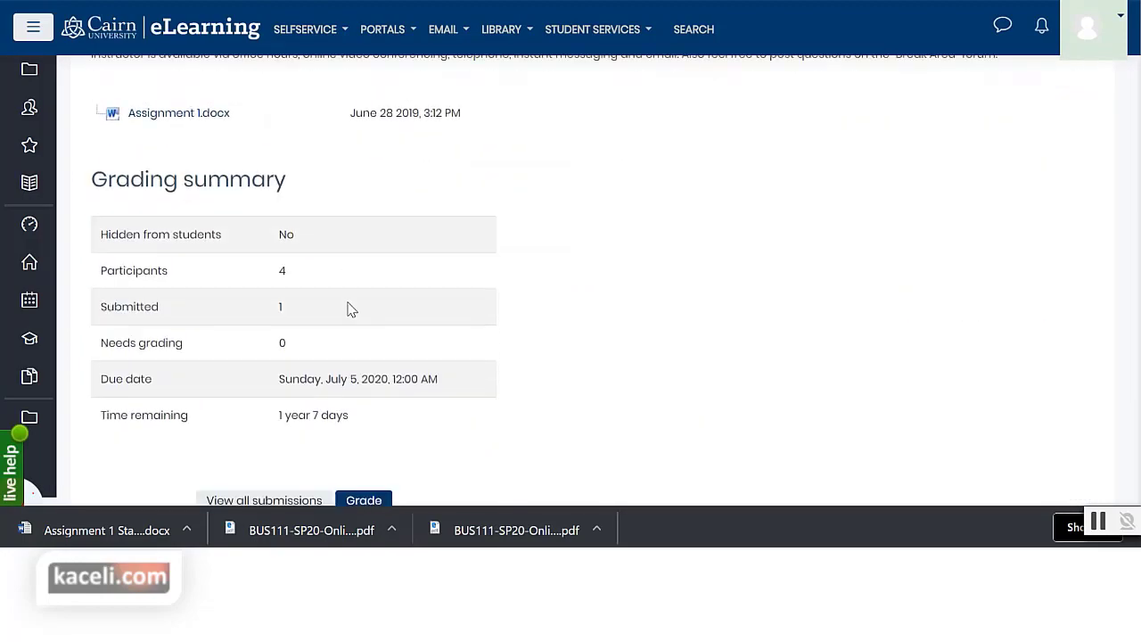
pyautogui.click(248, 457)
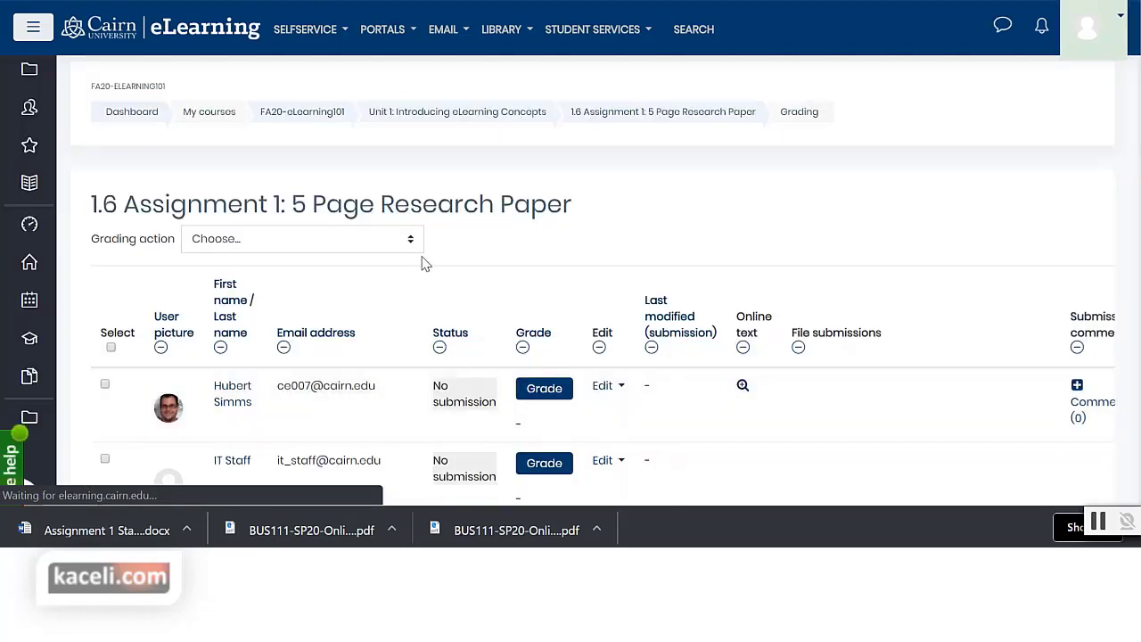
pyautogui.scroll(-5, 401, 259)
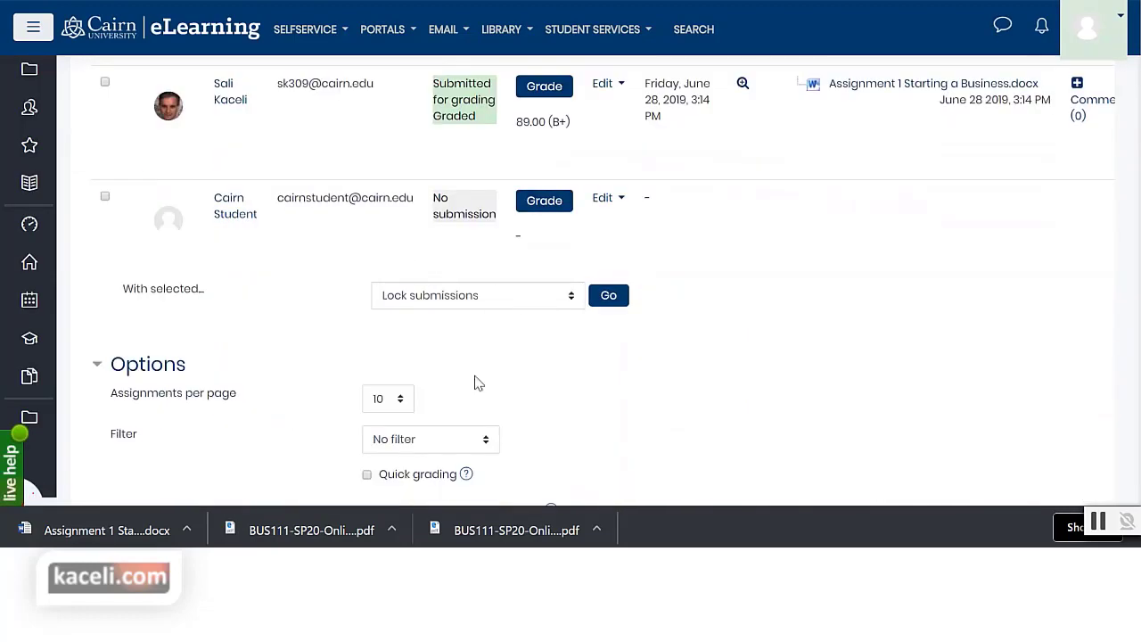
# Step: Enable Quick grading and enter 87 for the first student without a submission
pyautogui.scroll(-1, 535, 436)
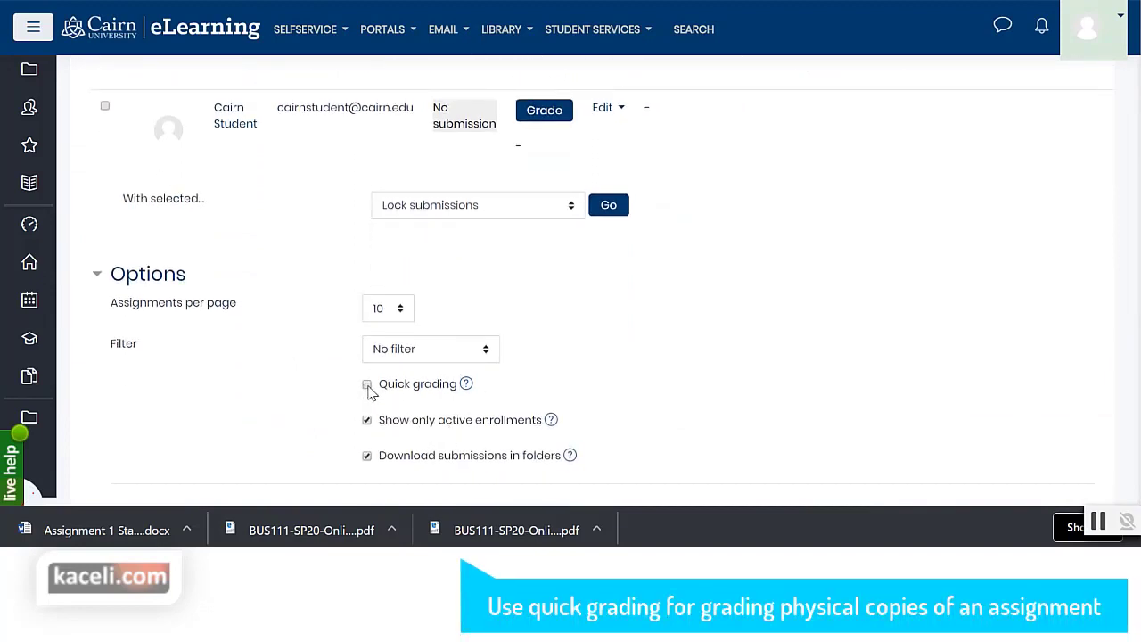
pyautogui.click(367, 385)
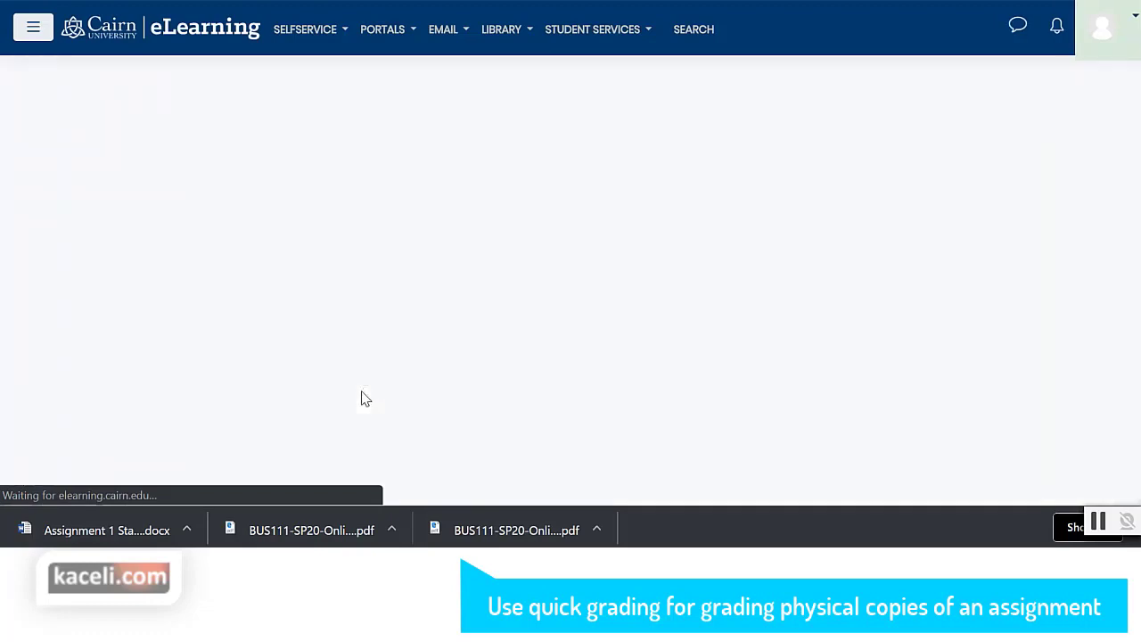
pyautogui.scroll(-1, 571, 383)
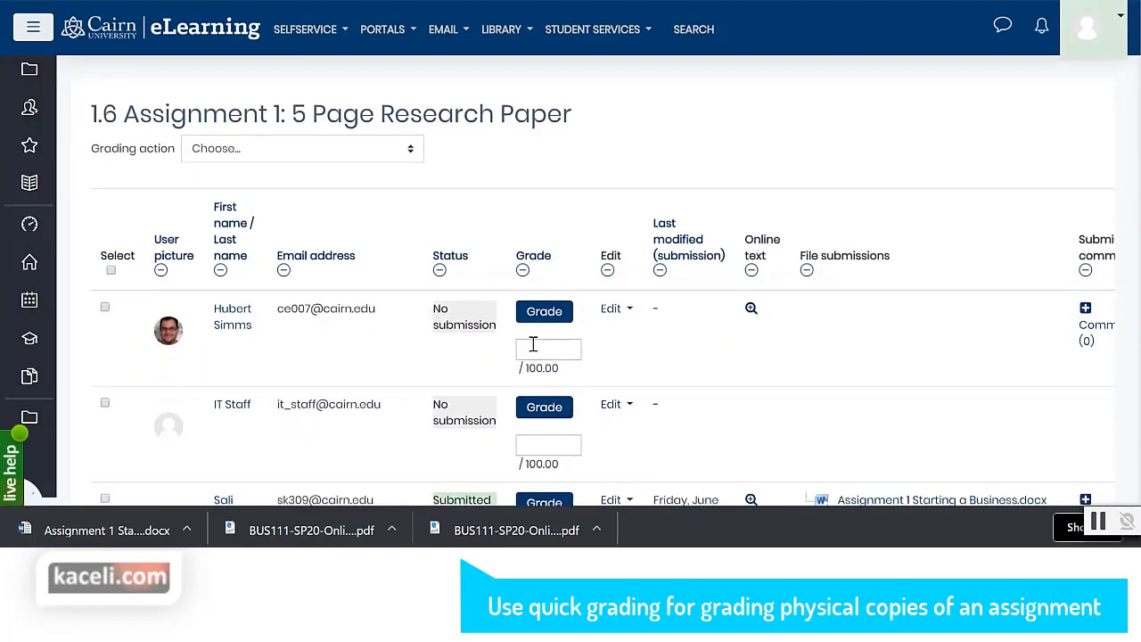
pyautogui.click(532, 347)
pyautogui.scroll(-2, 588, 374)
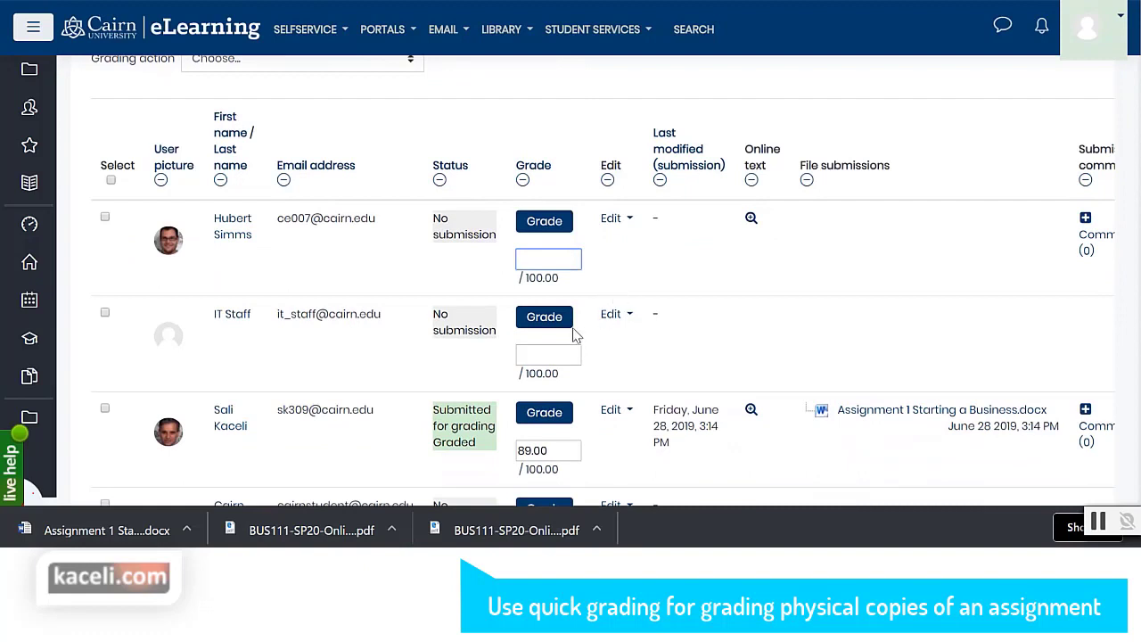
pyautogui.scroll(-1, 553, 325)
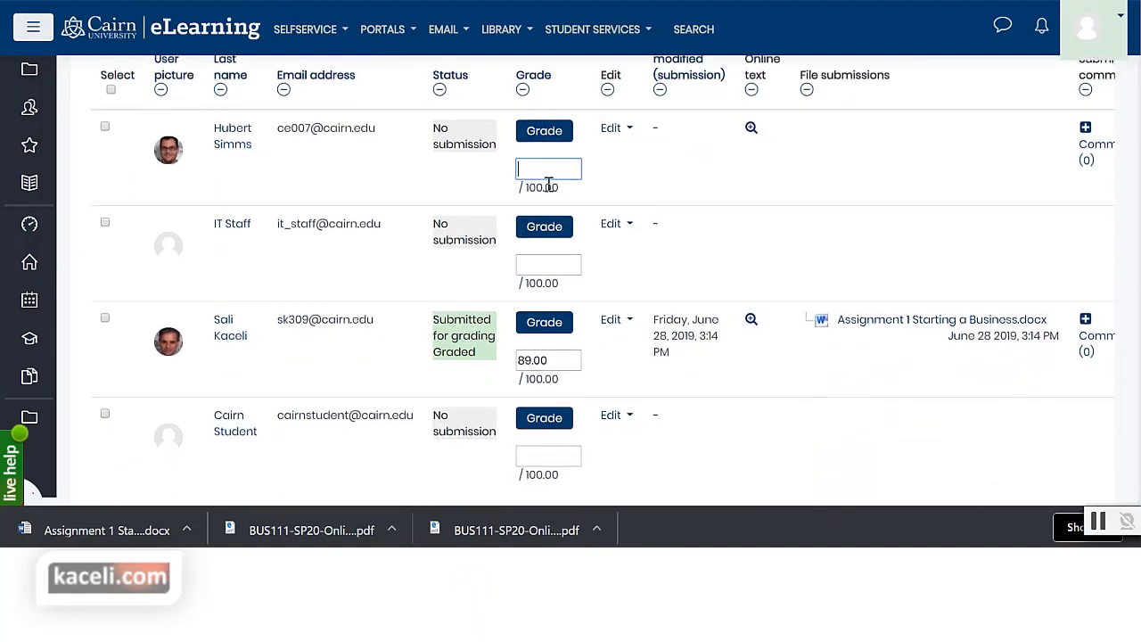
pyautogui.write('87')
# Step: Enter 78 and 23 for the other two students and save all quick grading changes
pyautogui.click(548, 265)
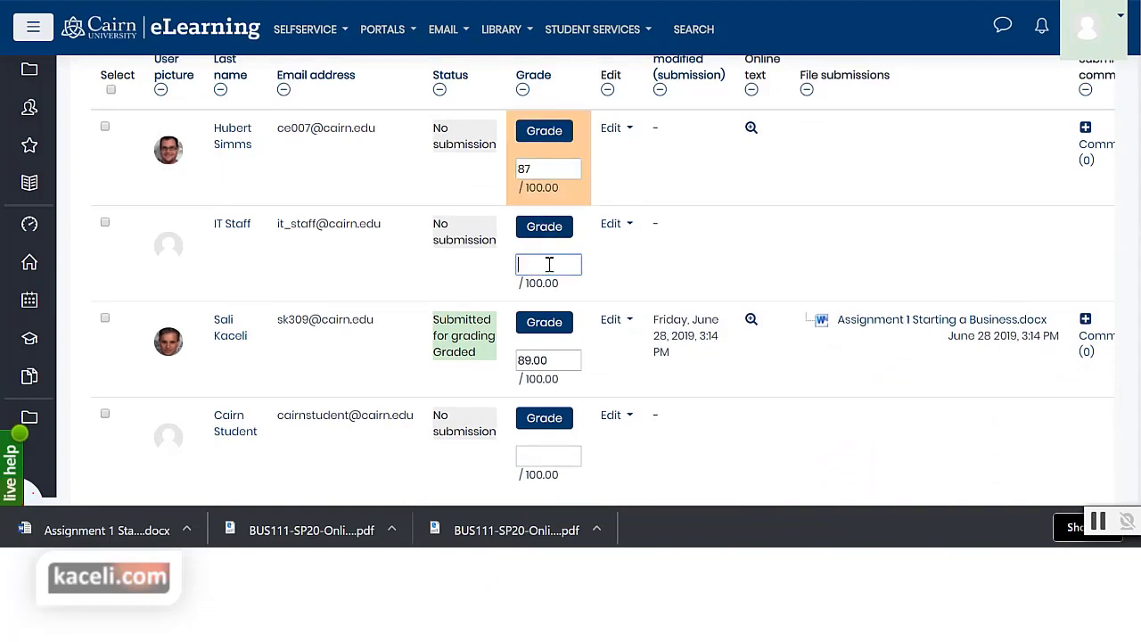
pyautogui.write('78')
pyautogui.click(526, 461)
pyautogui.scroll(-1, 606, 427)
pyautogui.write('23')
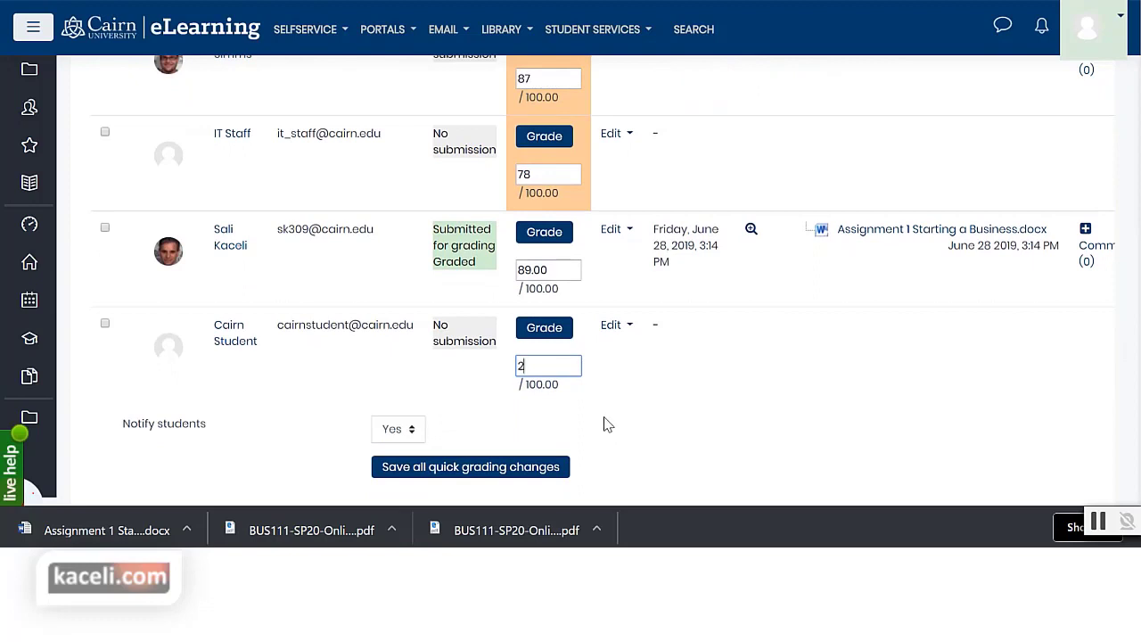
pyautogui.click(664, 389)
pyautogui.scroll(-1, 700, 383)
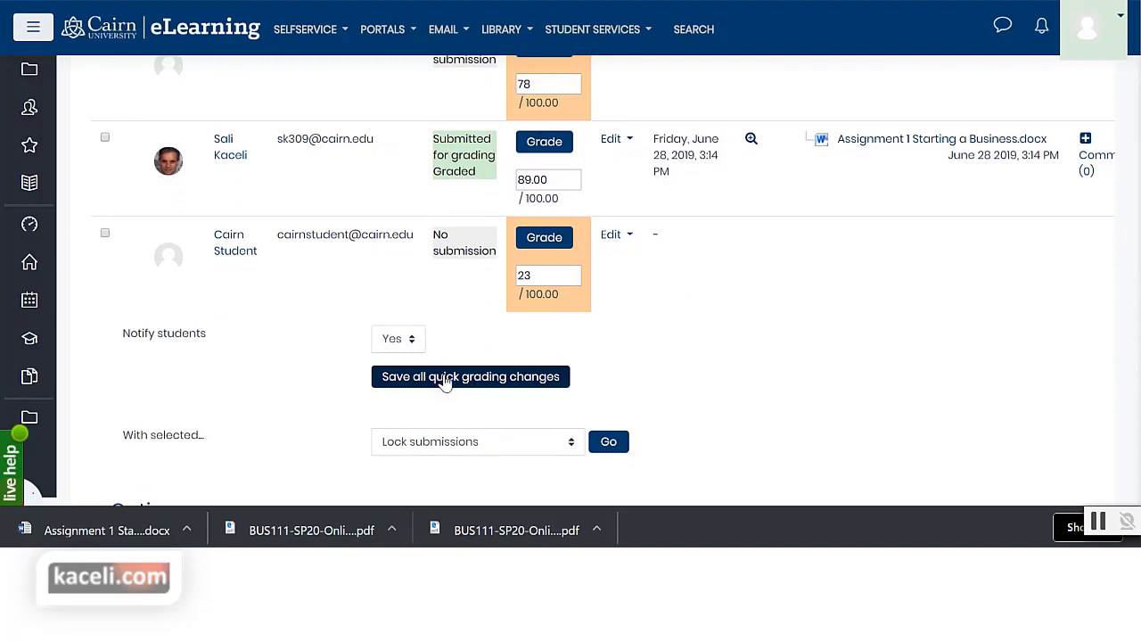
pyautogui.click(490, 381)
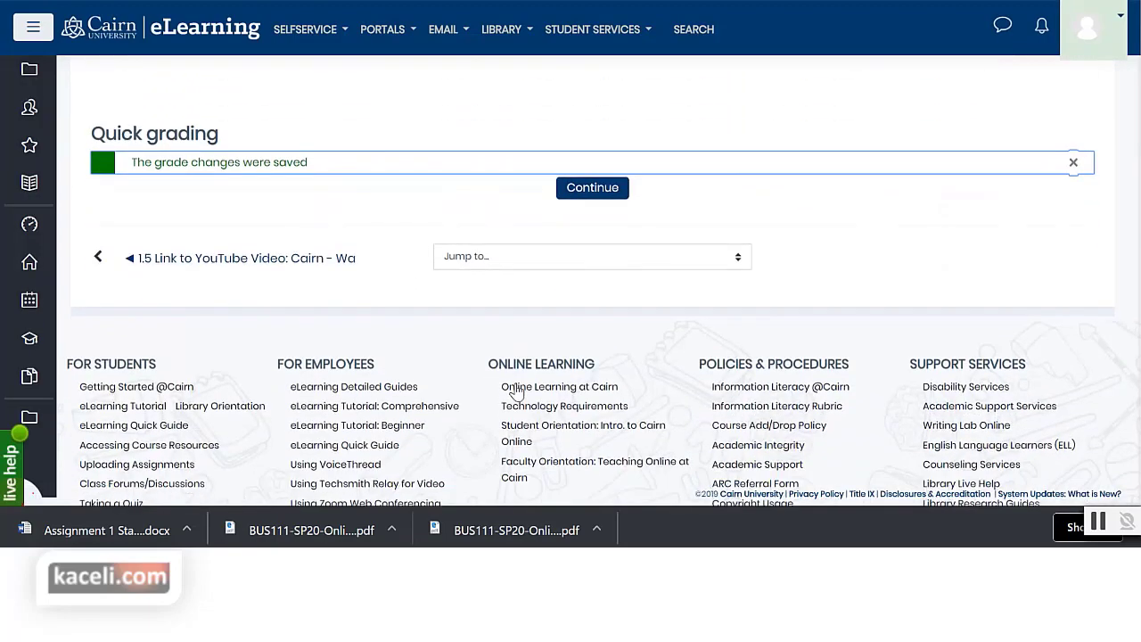
# Step: Continue back to the grading table and set Assignments per page to All
pyautogui.click(592, 189)
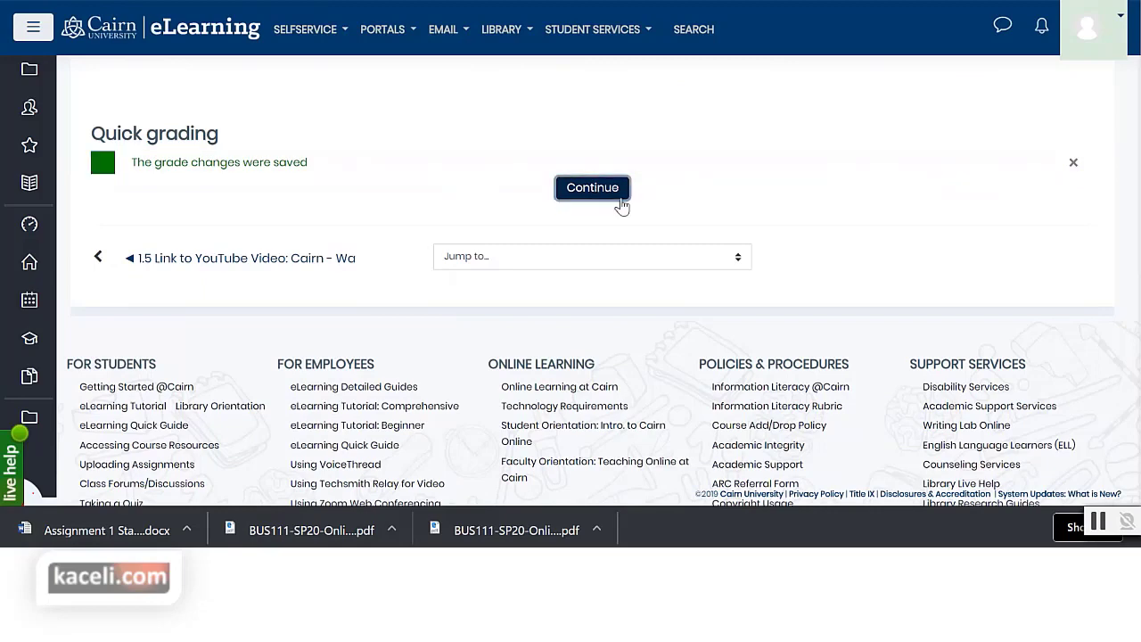
pyautogui.scroll(-10, 514, 297)
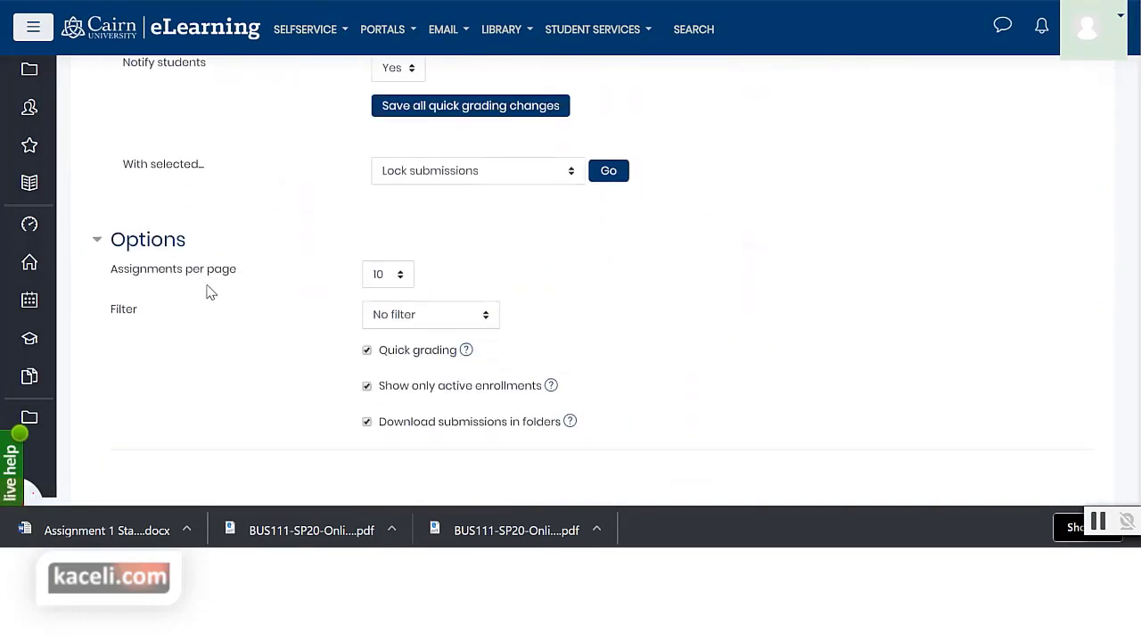
pyautogui.click(382, 279)
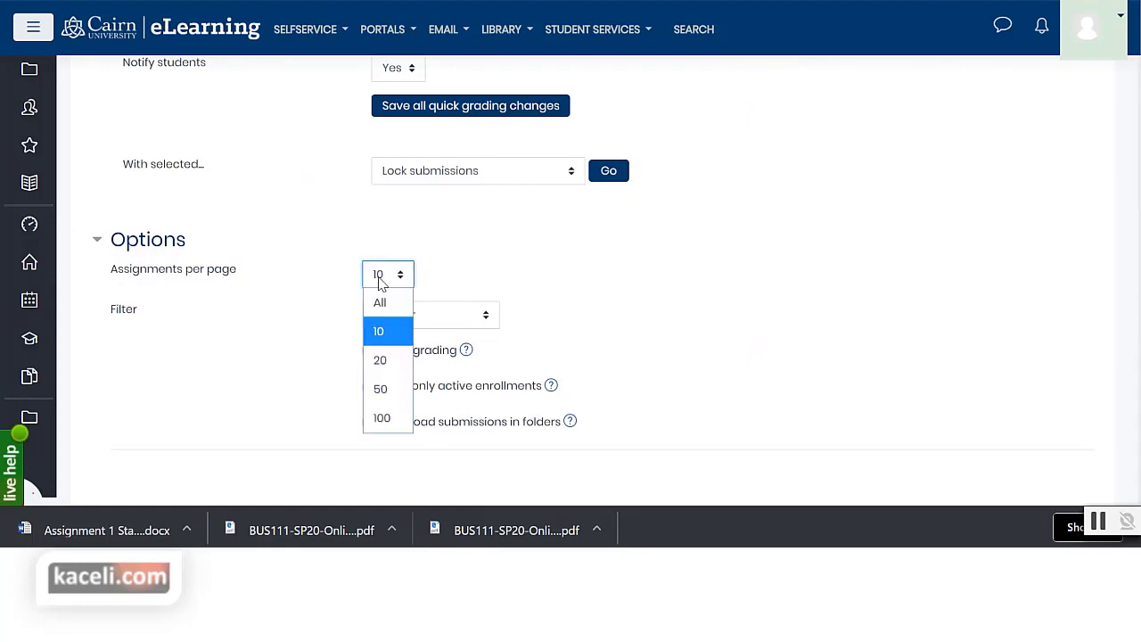
pyautogui.click(380, 304)
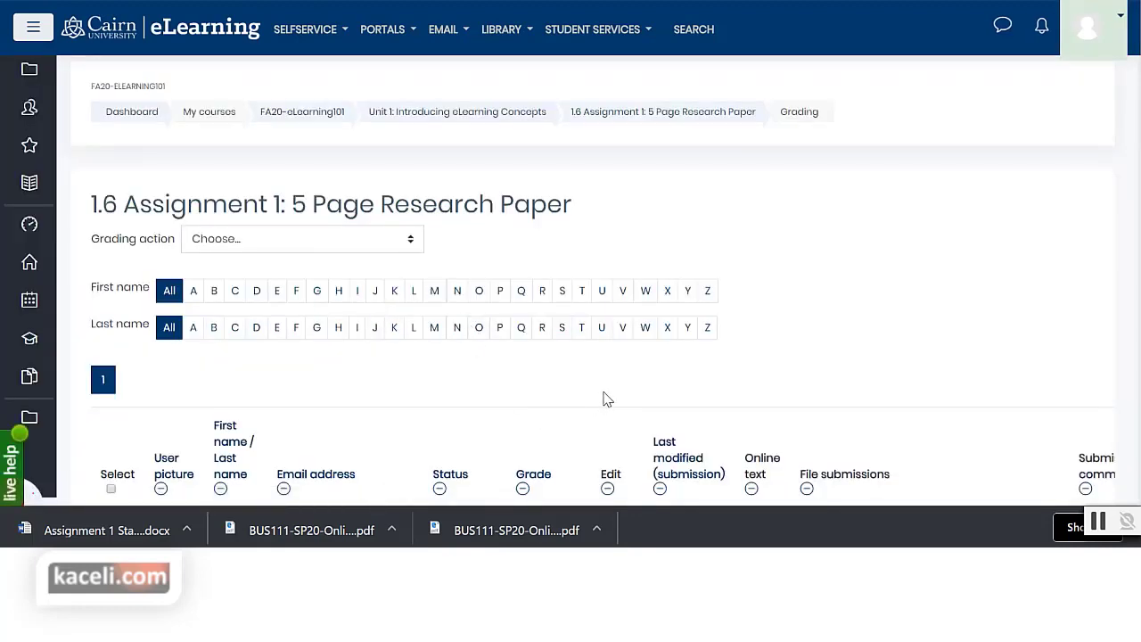
pyautogui.scroll(-1, 596, 403)
pyautogui.scroll(-5, 596, 403)
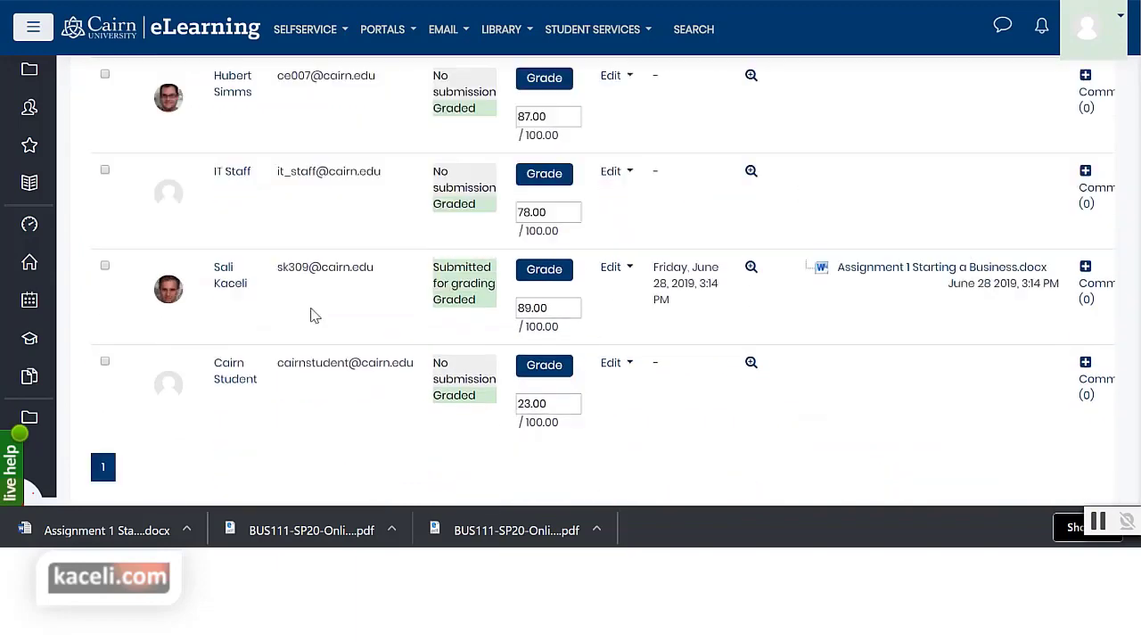
pyautogui.scroll(3, 524, 332)
pyautogui.scroll(2, 520, 336)
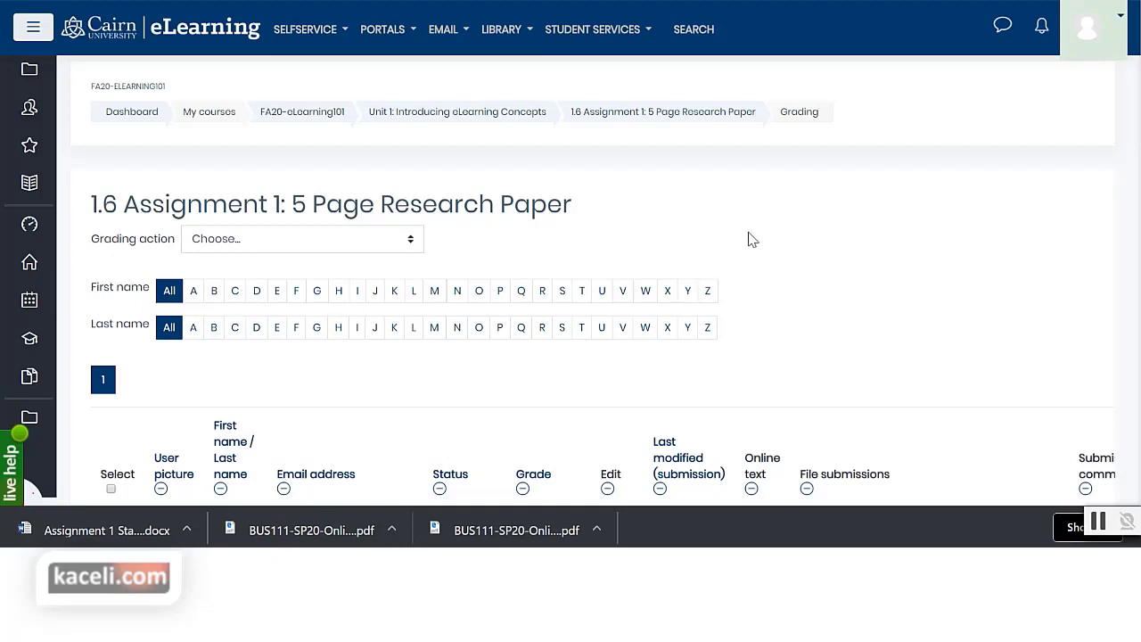
# Step: Choose Download all submissions from Grading action and open the downloaded zip
pyautogui.click(345, 249)
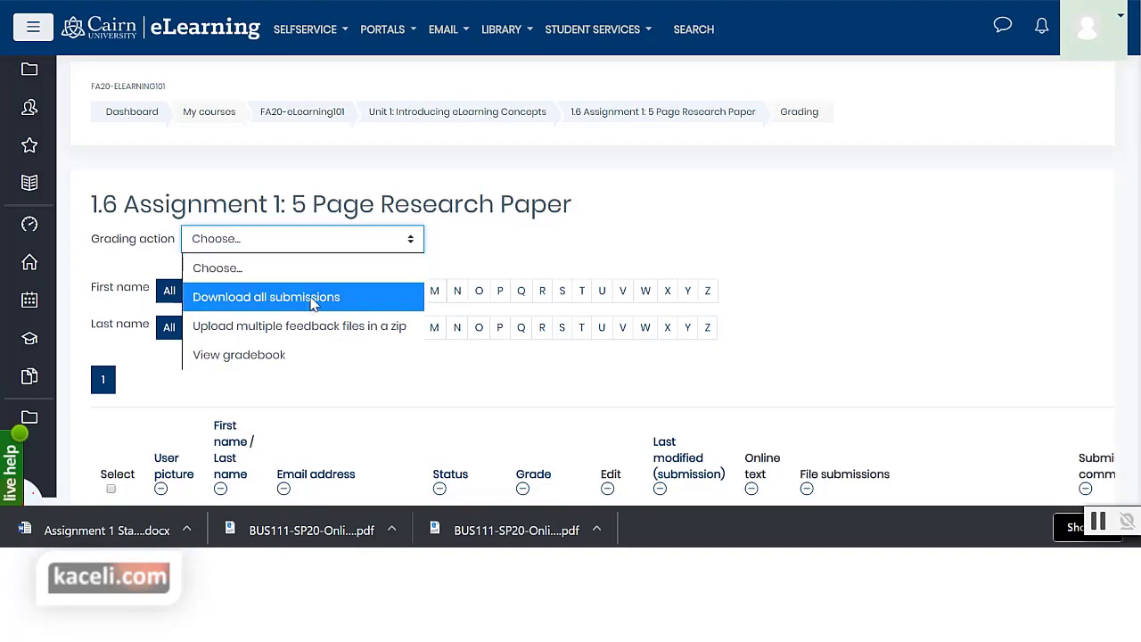
pyautogui.click(312, 301)
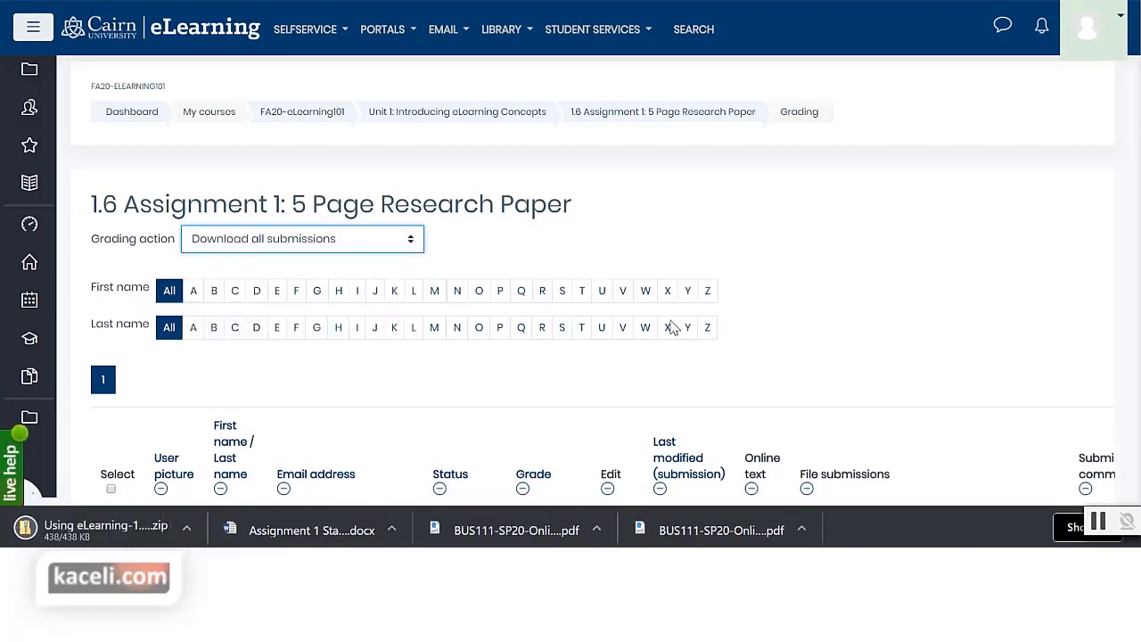
pyautogui.click(147, 533)
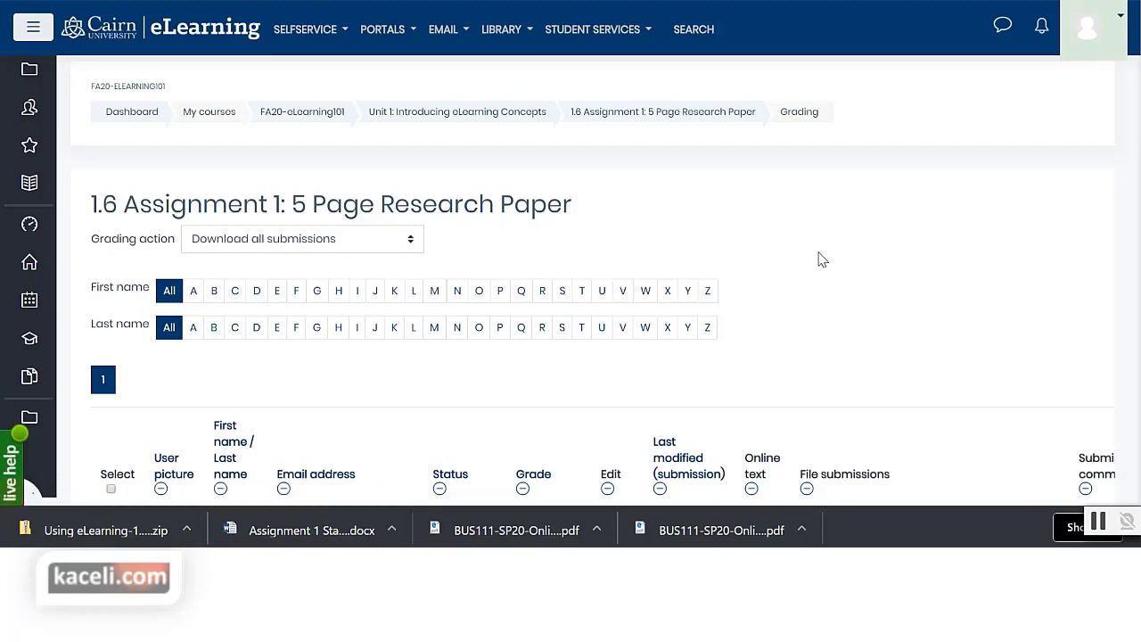
pyautogui.scroll(-3, 806, 254)
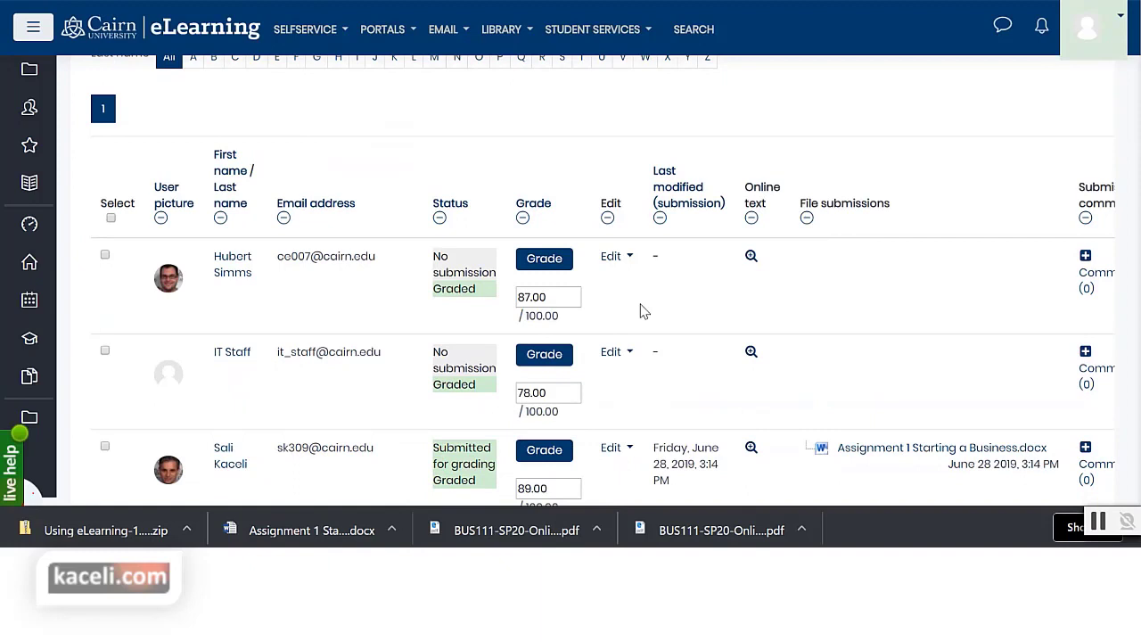
pyautogui.scroll(3, 408, 117)
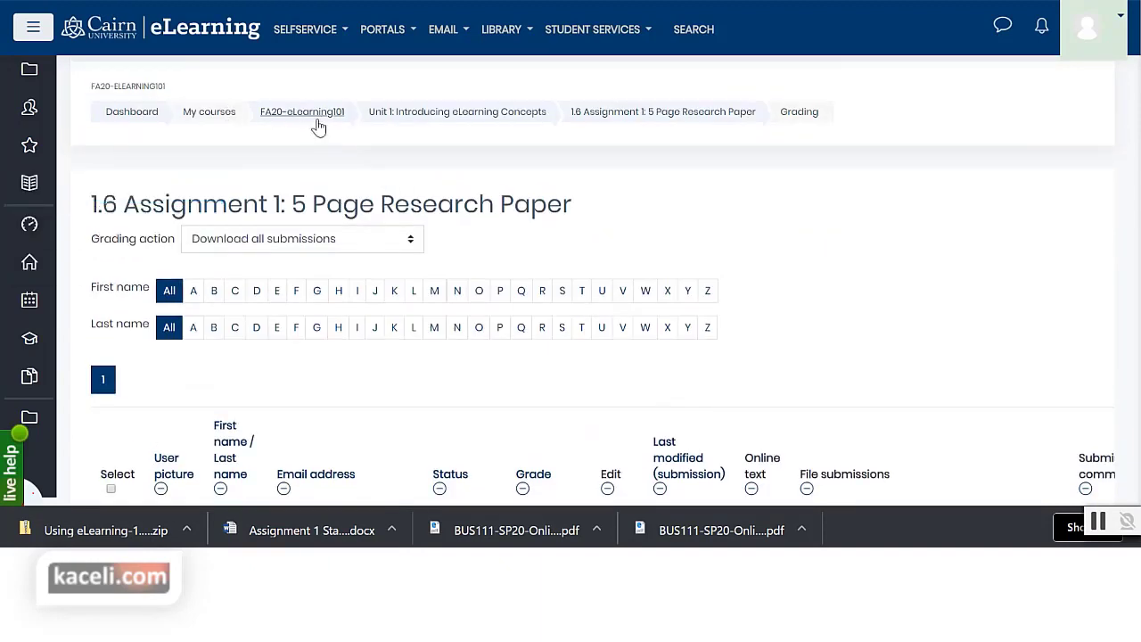
# Step: Go to the FA20-eLearning101 course and view its Grades grader report
pyautogui.click(300, 115)
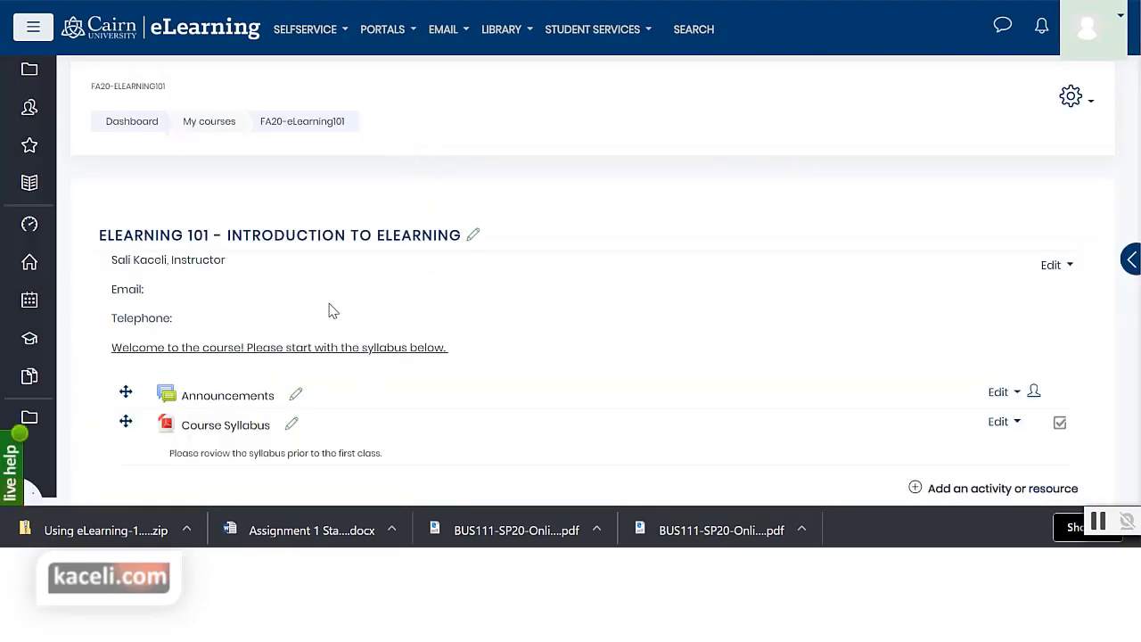
pyautogui.click(377, 237)
pyautogui.scroll(-2, 700, 439)
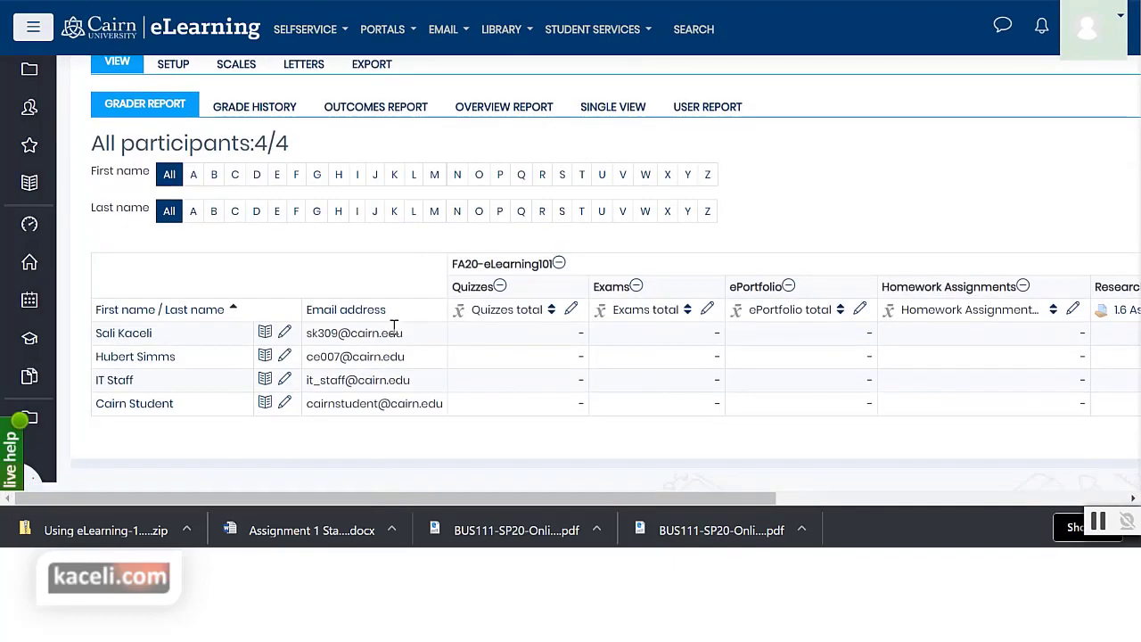
pyautogui.moveTo(725, 499); pyautogui.dragTo(969, 490)
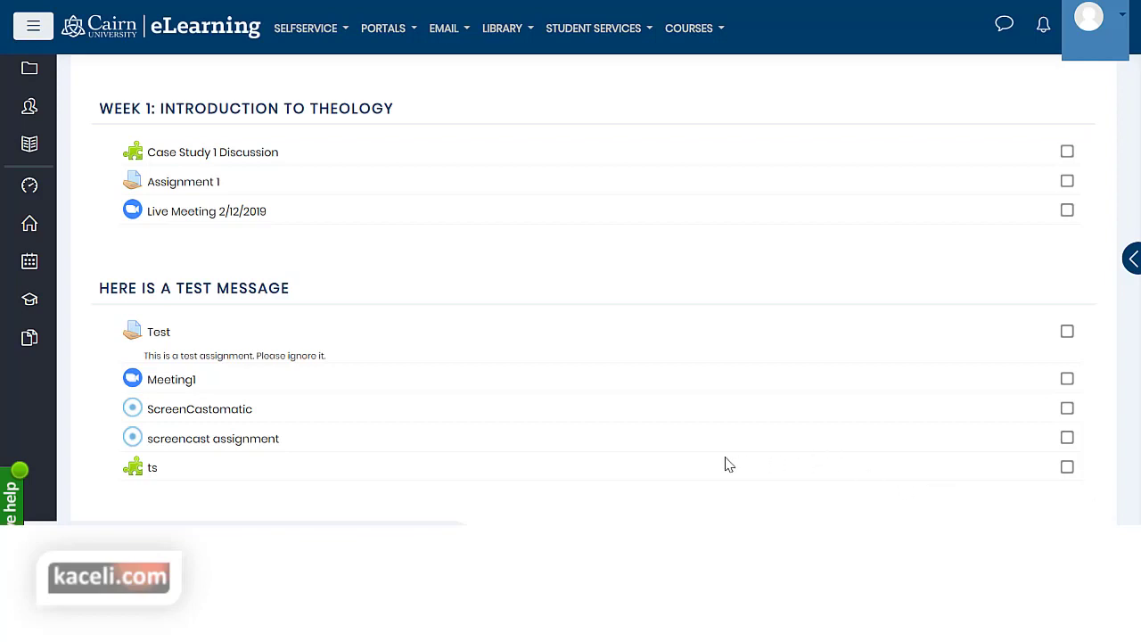
# Step: Open Assignment 1's submissions and start grading the student who submitted Paper 1.docx
pyautogui.click(187, 183)
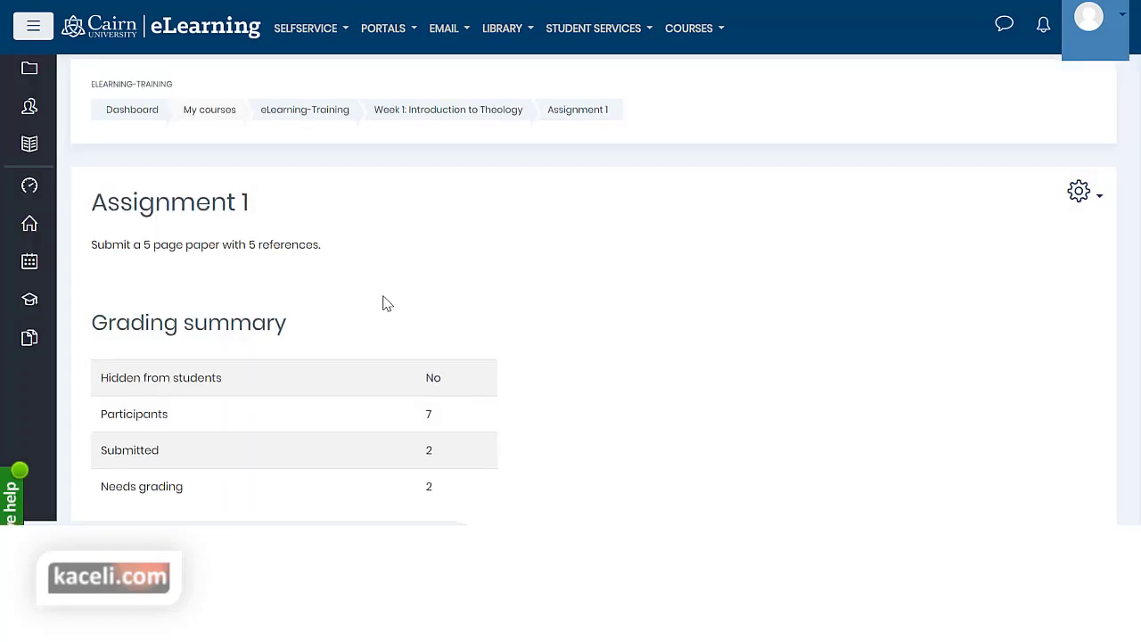
pyautogui.scroll(-3, 382, 303)
pyautogui.click(321, 306)
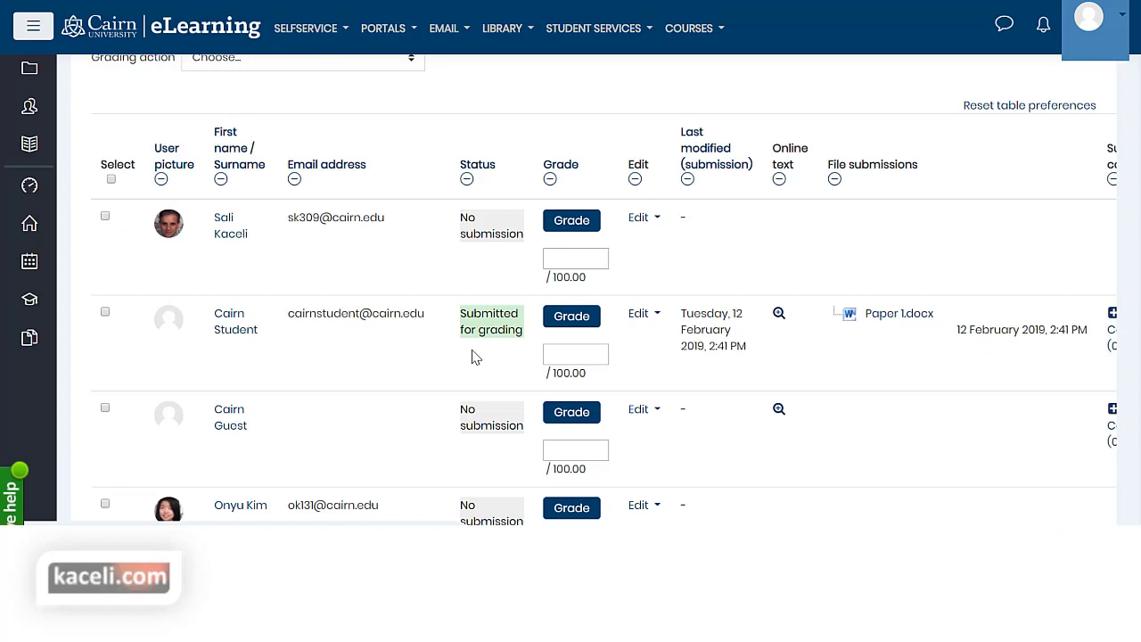
pyautogui.click(574, 318)
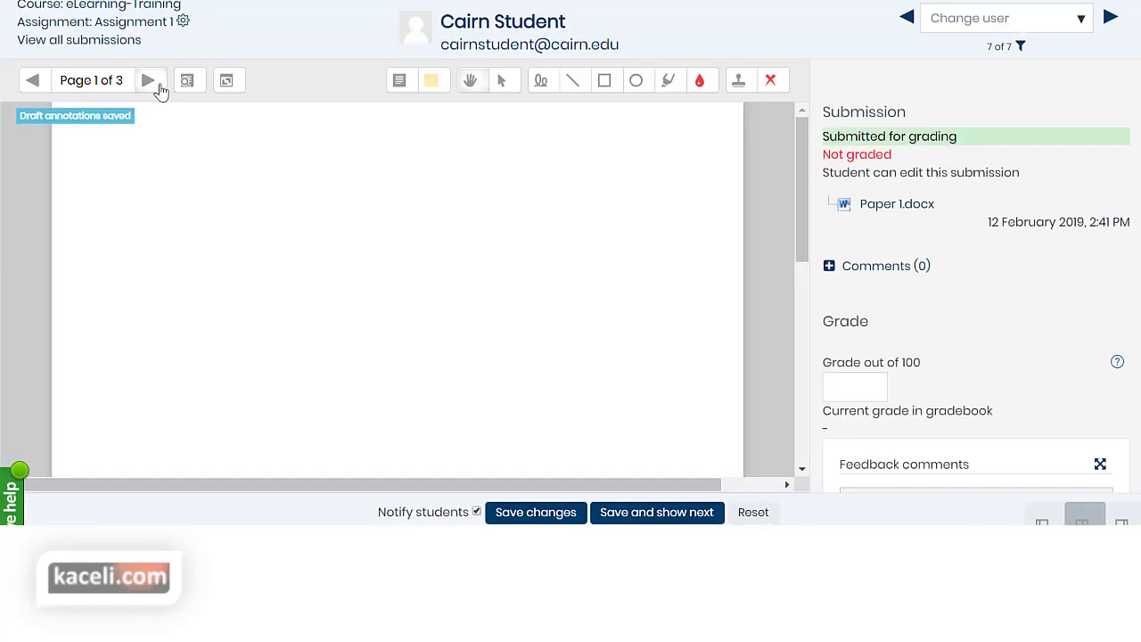
# Step: Go to page 2 of the paper and place a comment box beside the Paper 1 heading
pyautogui.click(151, 83)
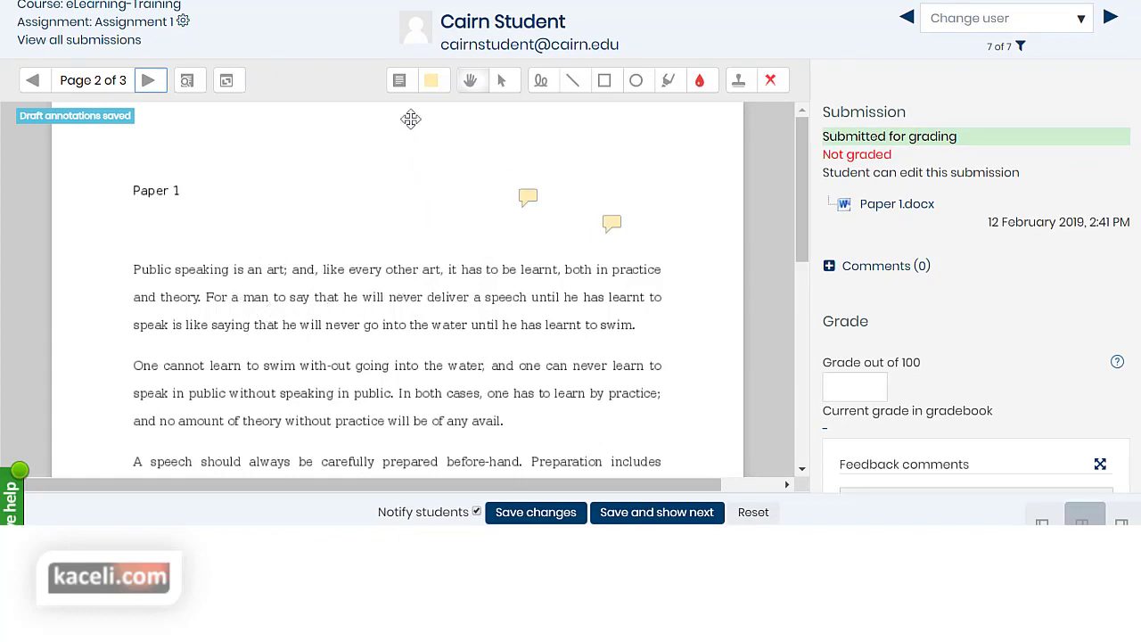
pyautogui.click(399, 82)
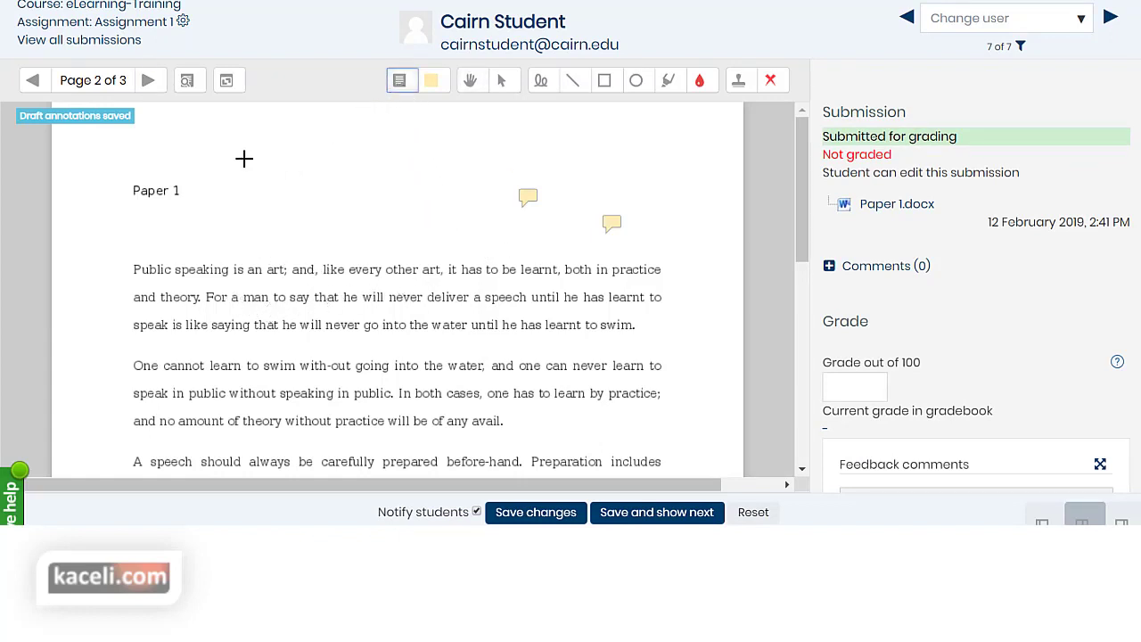
pyautogui.moveTo(244, 158); pyautogui.dragTo(434, 233)
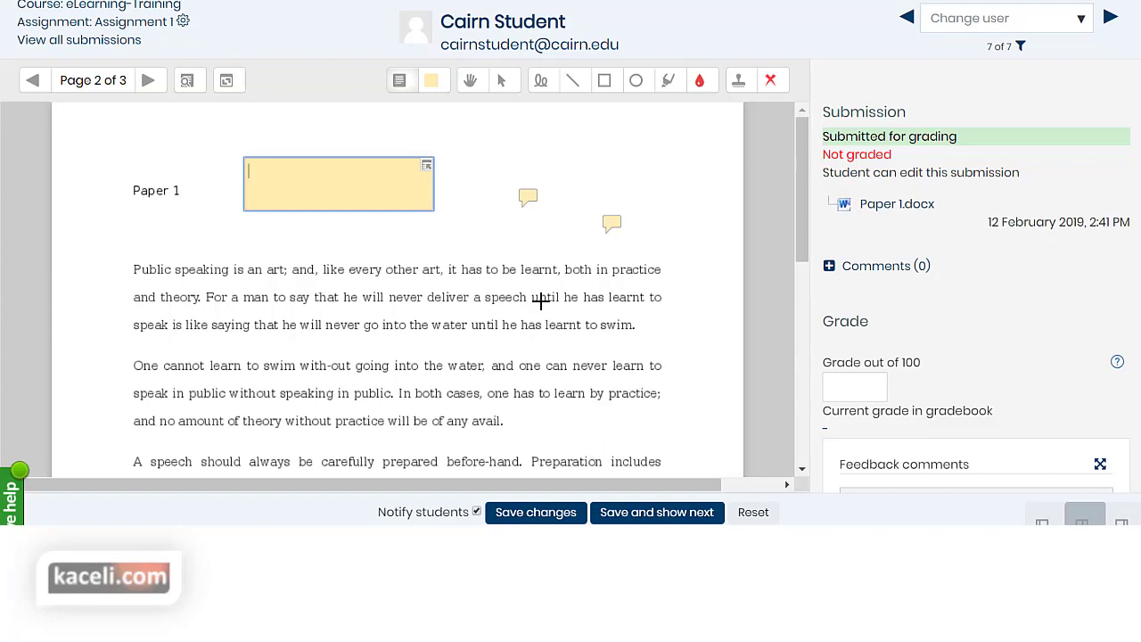
# Step: Enter a grade of 89 out of 100 for the student
pyautogui.click(863, 385)
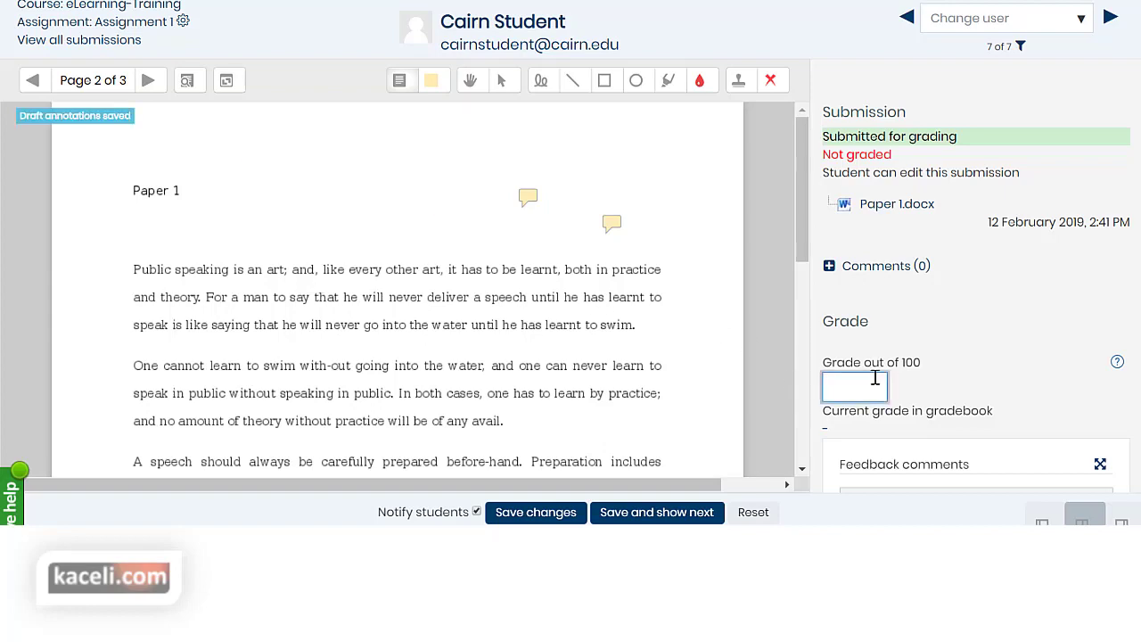
pyautogui.scroll(-10, 617, 357)
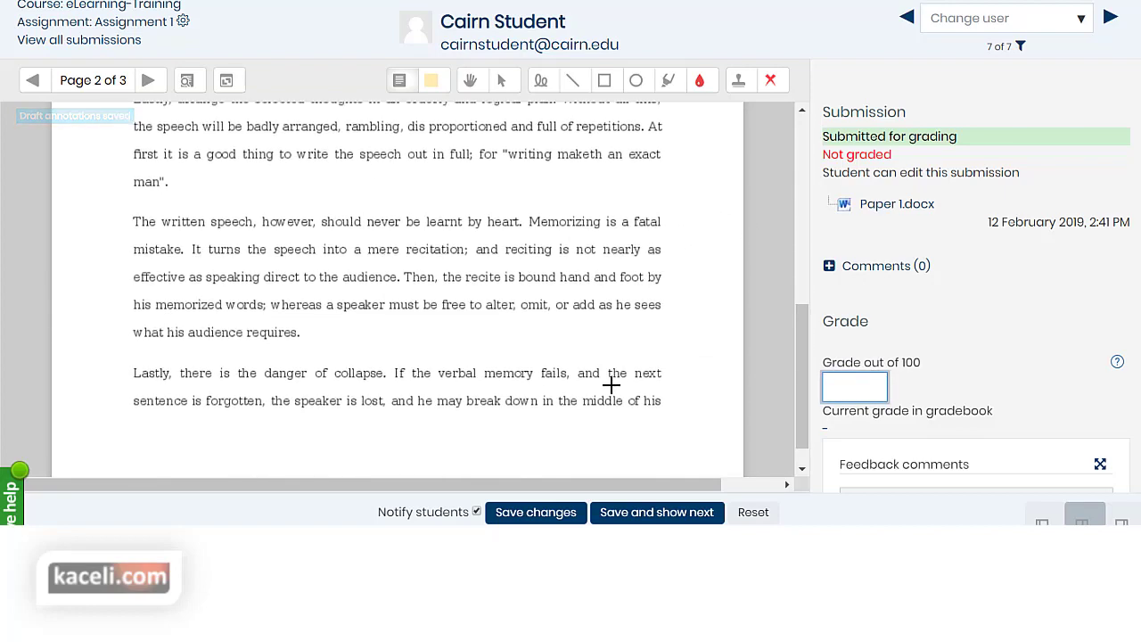
pyautogui.scroll(-1, 866, 390)
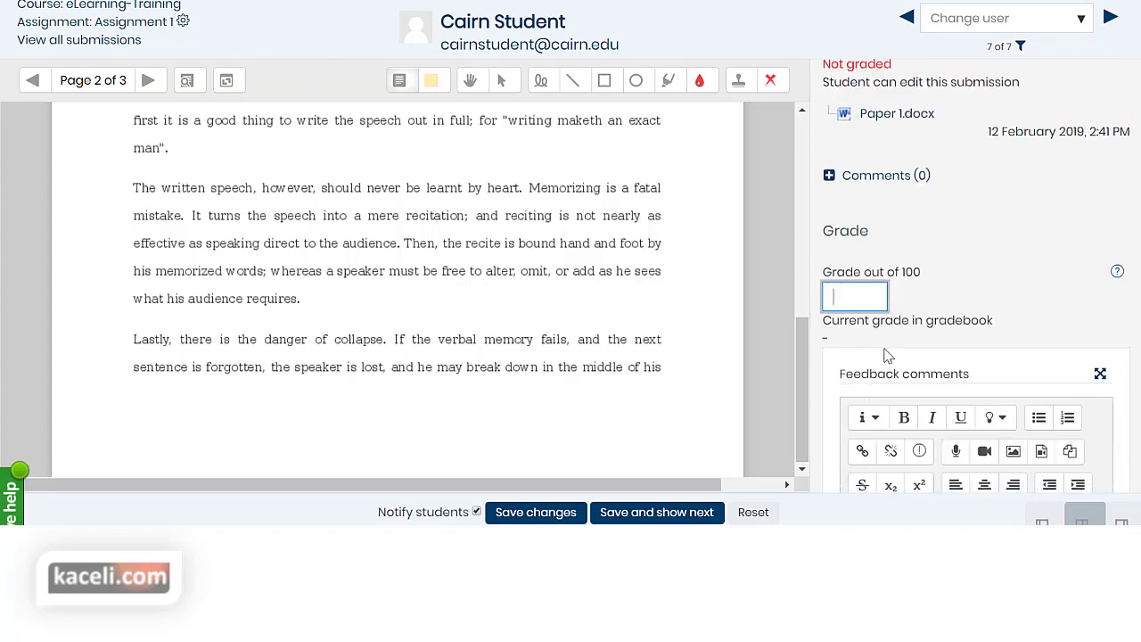
pyautogui.write('89')
pyautogui.scroll(-2, 931, 308)
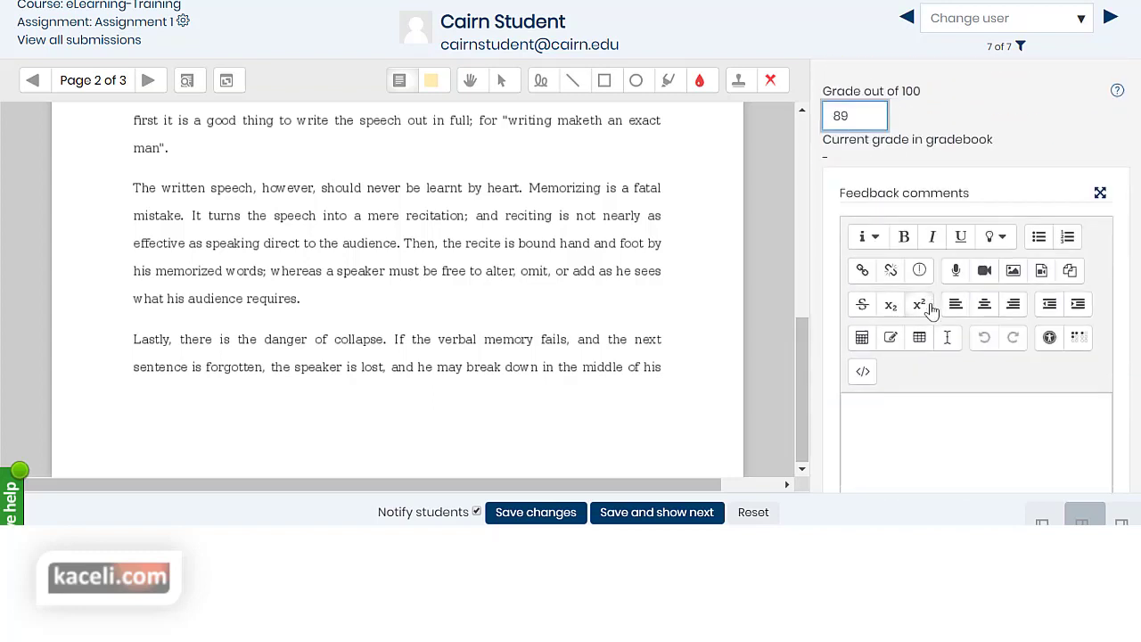
pyautogui.click(887, 420)
pyautogui.scroll(-1, 887, 420)
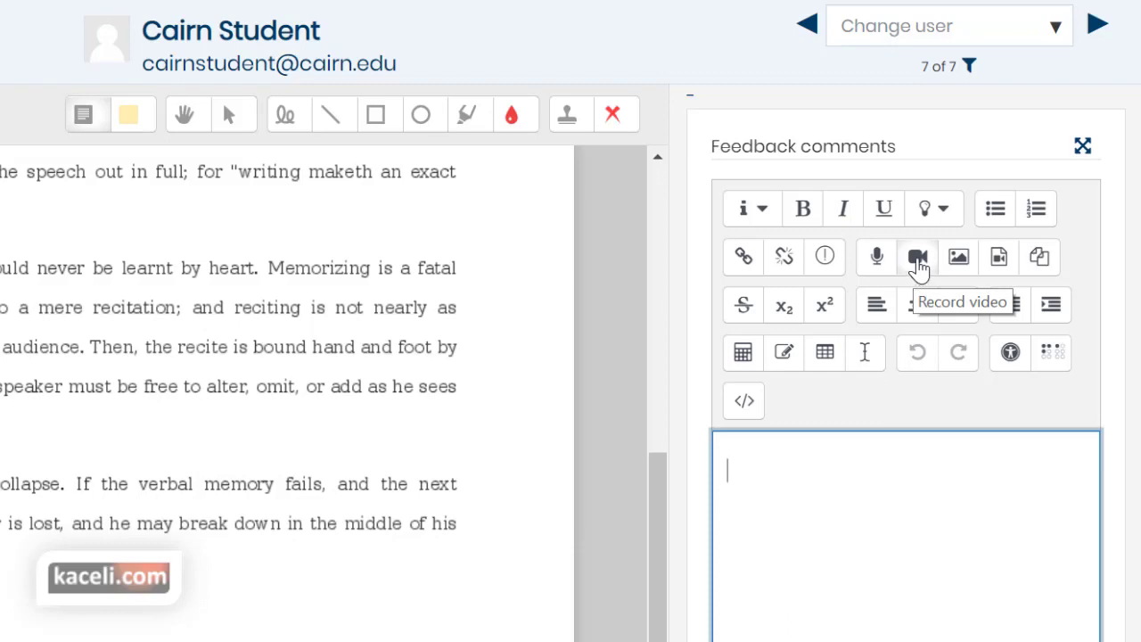
# Step: Record a video, attach it to the feedback comments, and save before moving to the next student
pyautogui.click(918, 260)
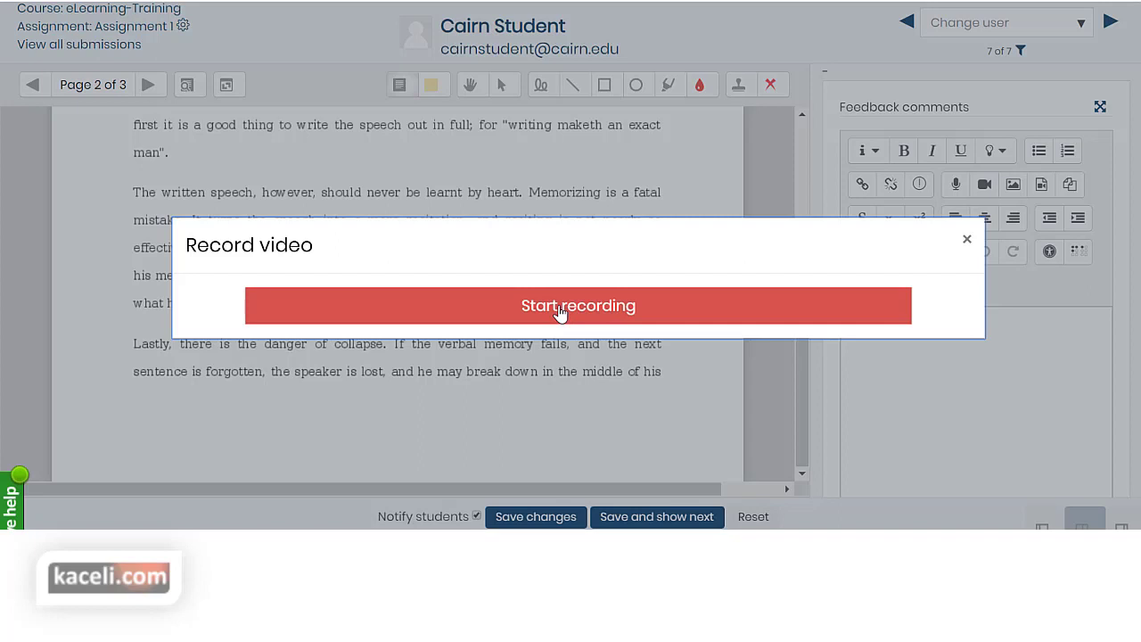
pyautogui.click(559, 310)
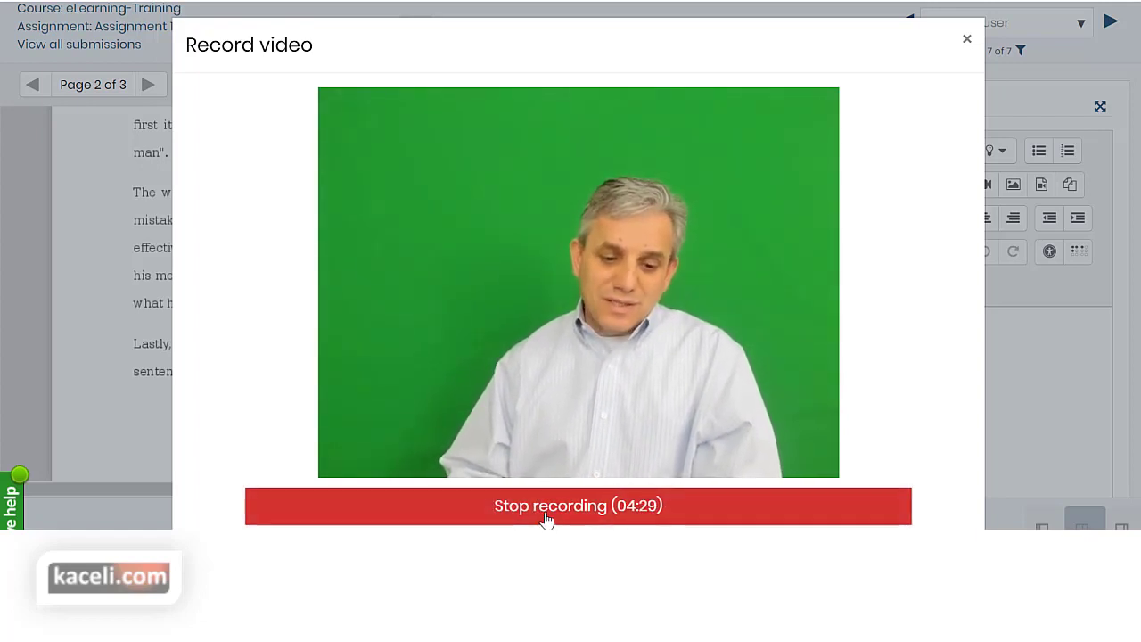
pyautogui.click(546, 506)
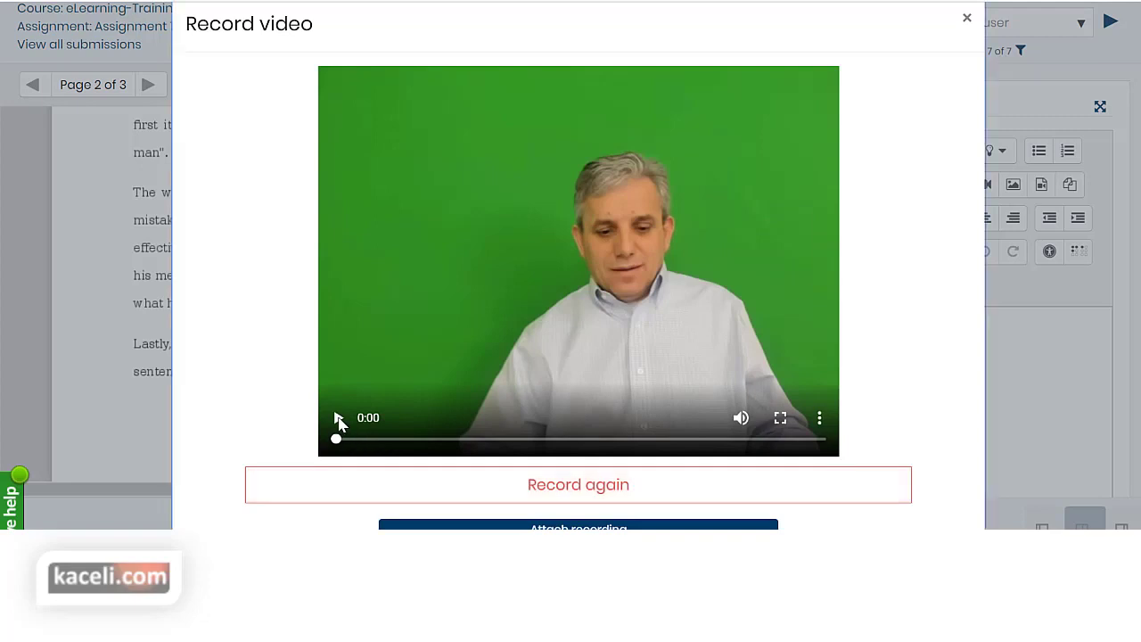
pyautogui.click(338, 419)
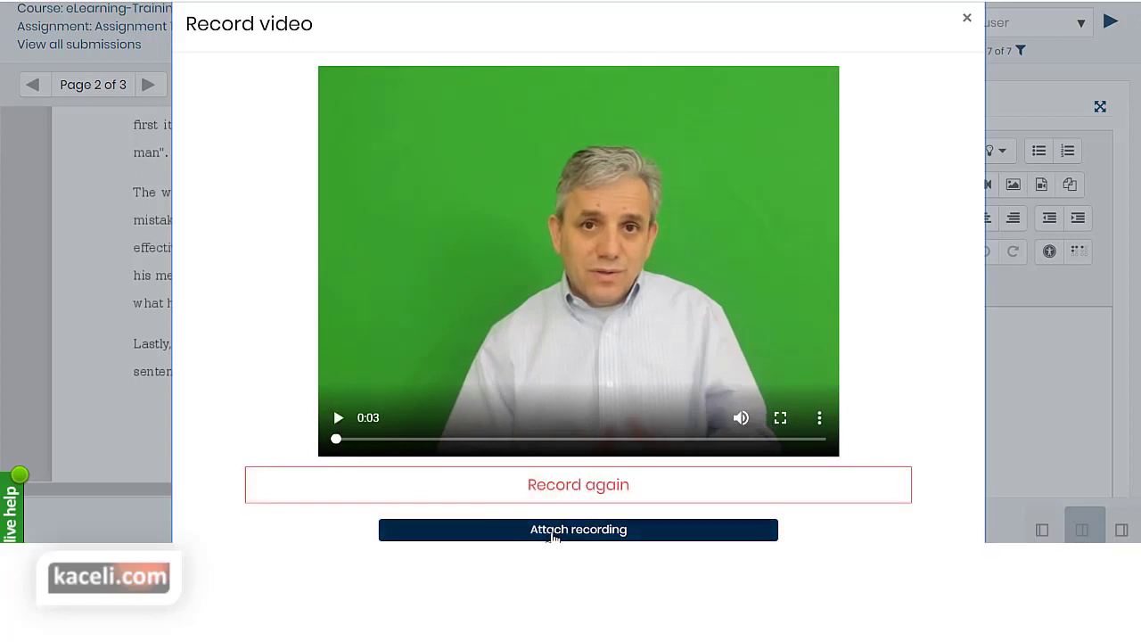
pyautogui.click(552, 531)
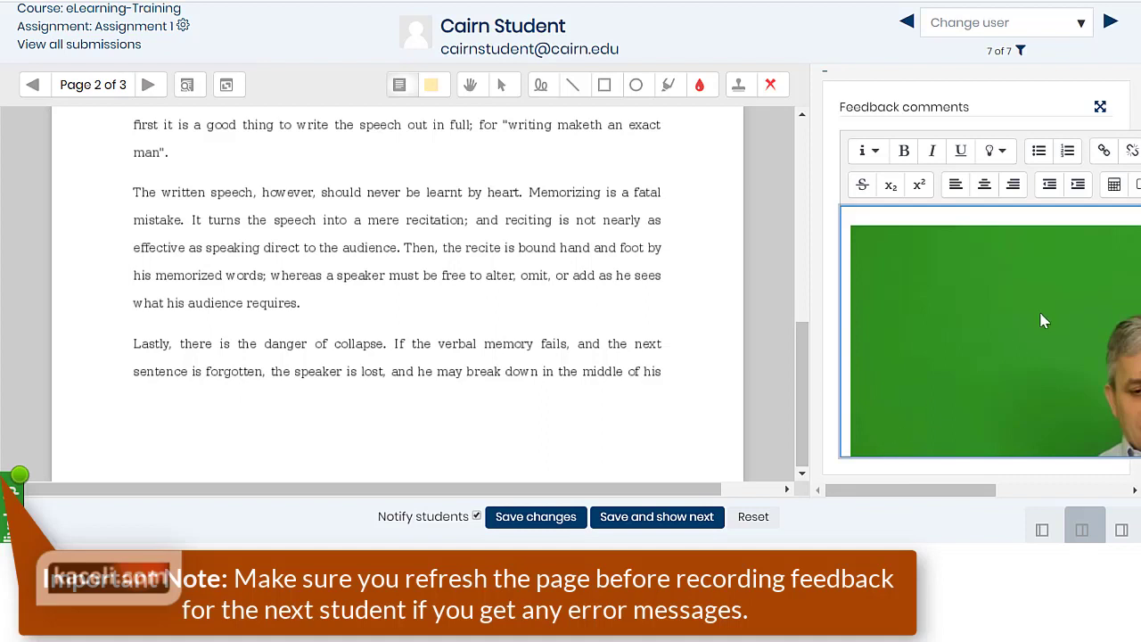
pyautogui.scroll(-1, 891, 374)
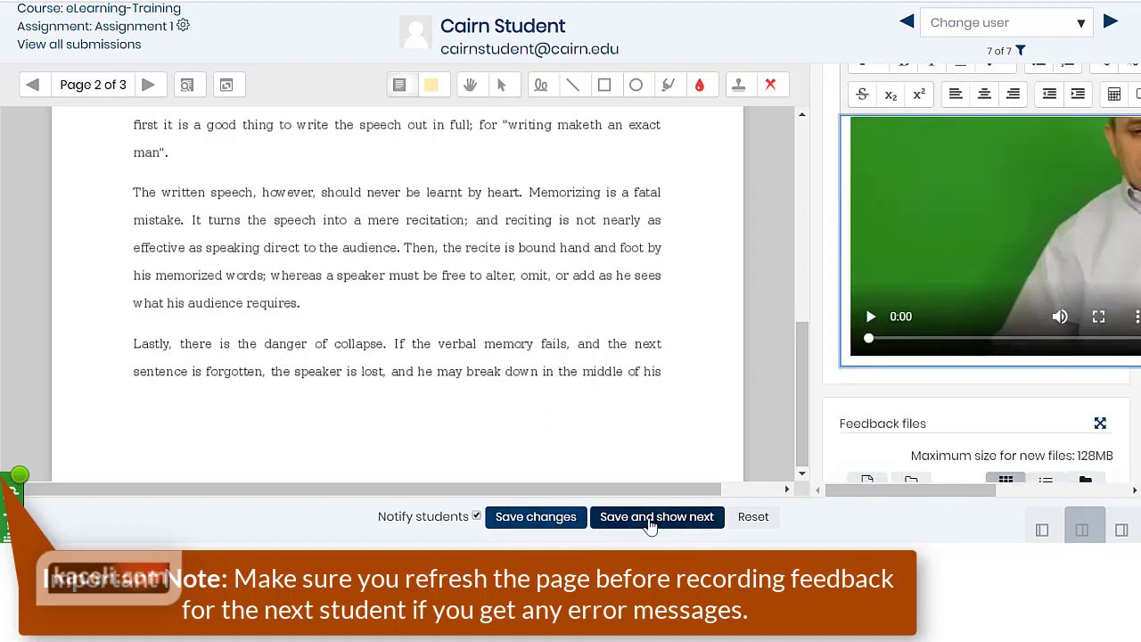
pyautogui.click(622, 519)
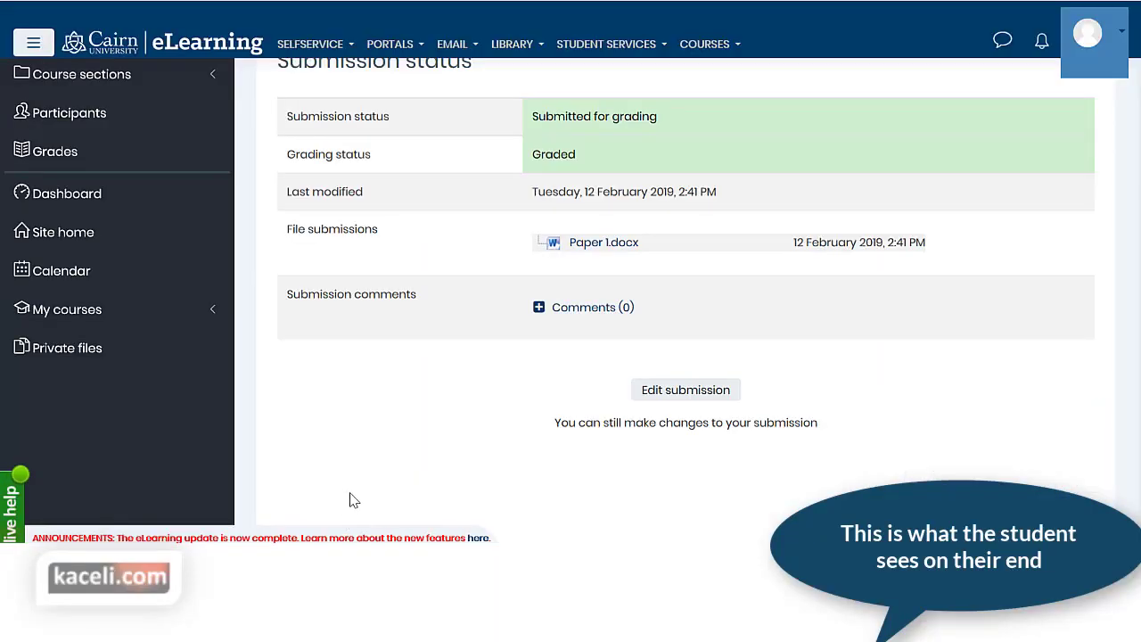
# Step: Open Assignment 1 from the eLearning-Training course page and highlight its Graded status
pyautogui.scroll(3, 352, 500)
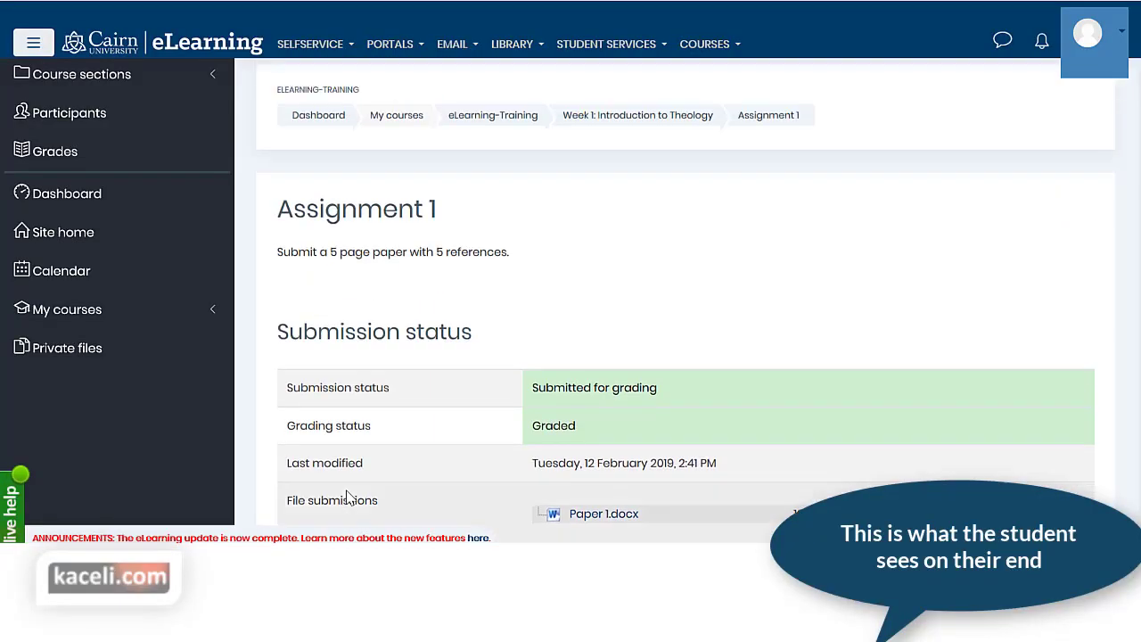
pyautogui.click(492, 116)
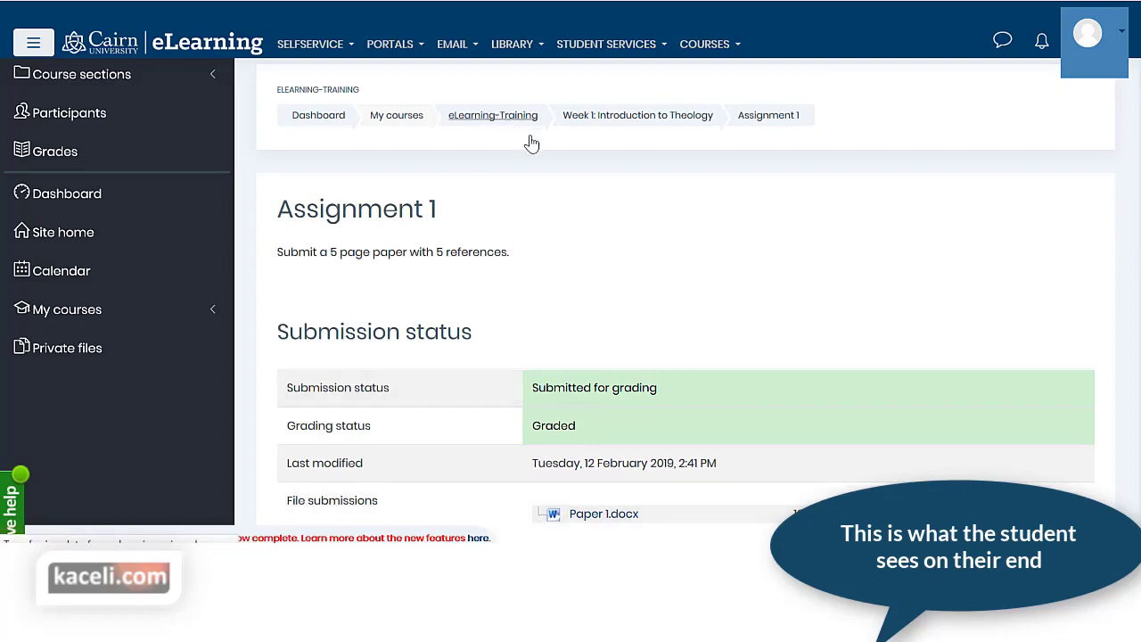
pyautogui.scroll(-3, 433, 354)
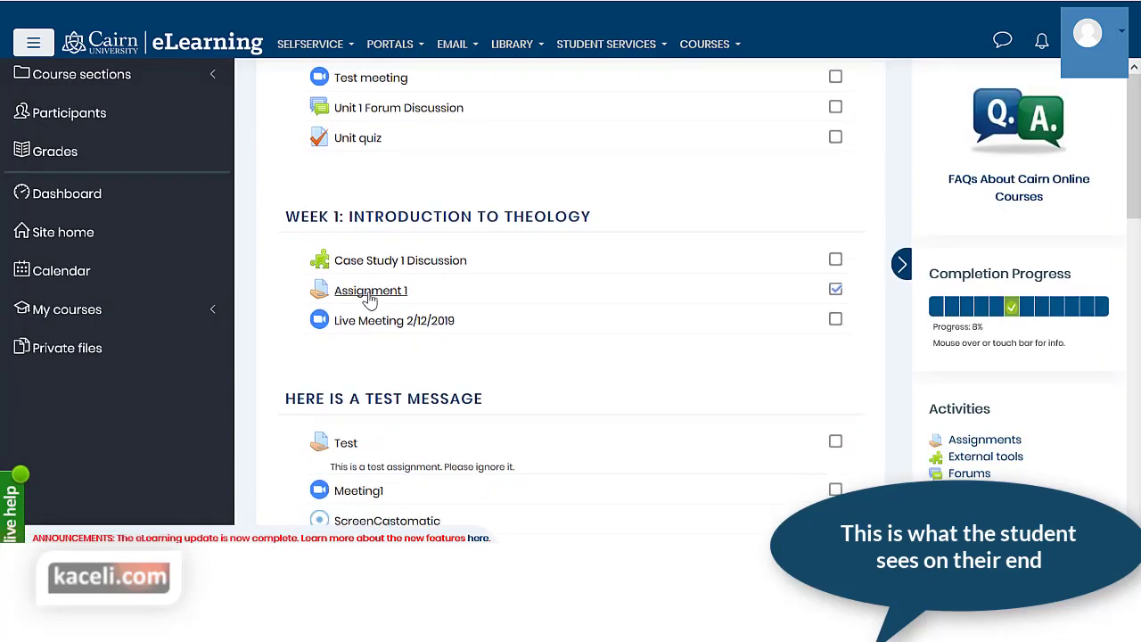
pyautogui.click(410, 301)
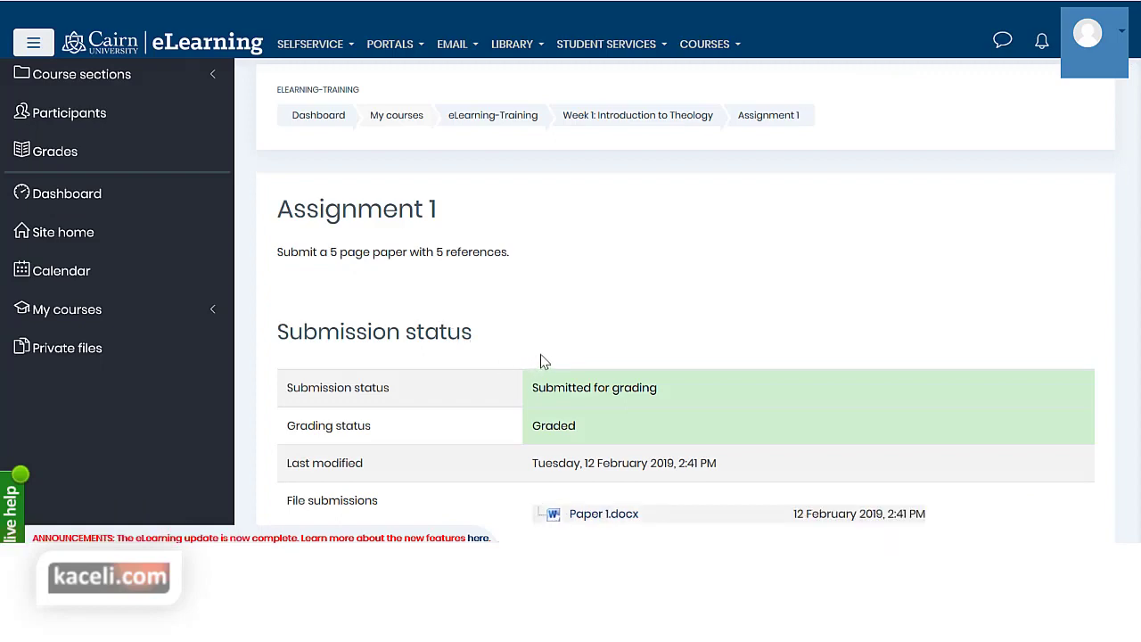
pyautogui.scroll(-3, 552, 358)
pyautogui.moveTo(588, 157); pyautogui.dragTo(529, 155)
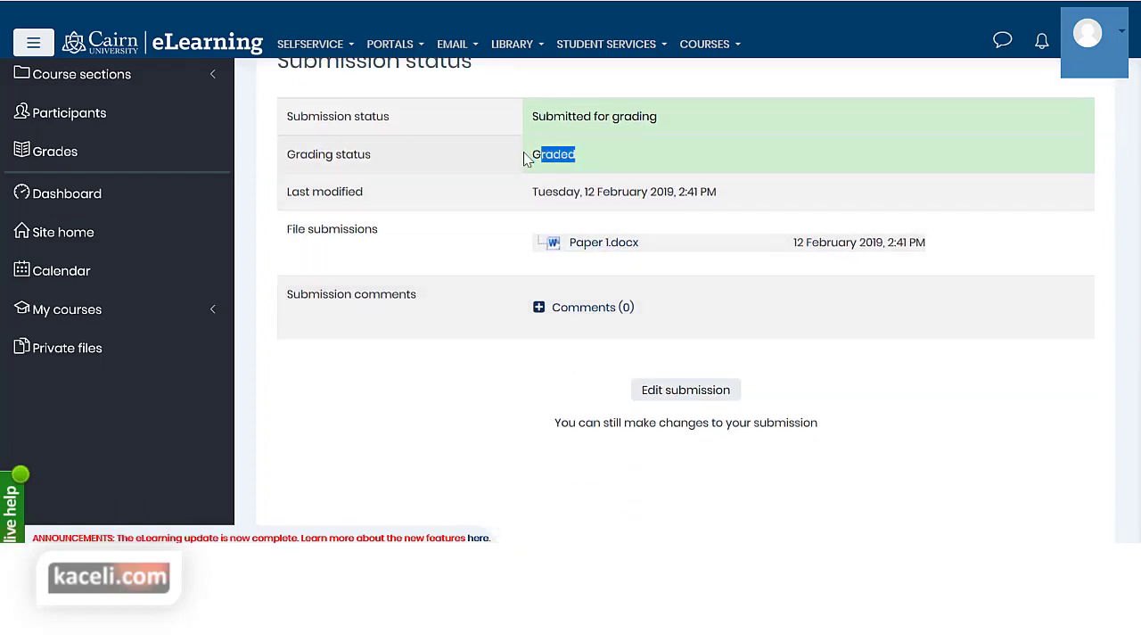
# Step: Play and then pause the video feedback in the comments
pyautogui.scroll(-6, 560, 315)
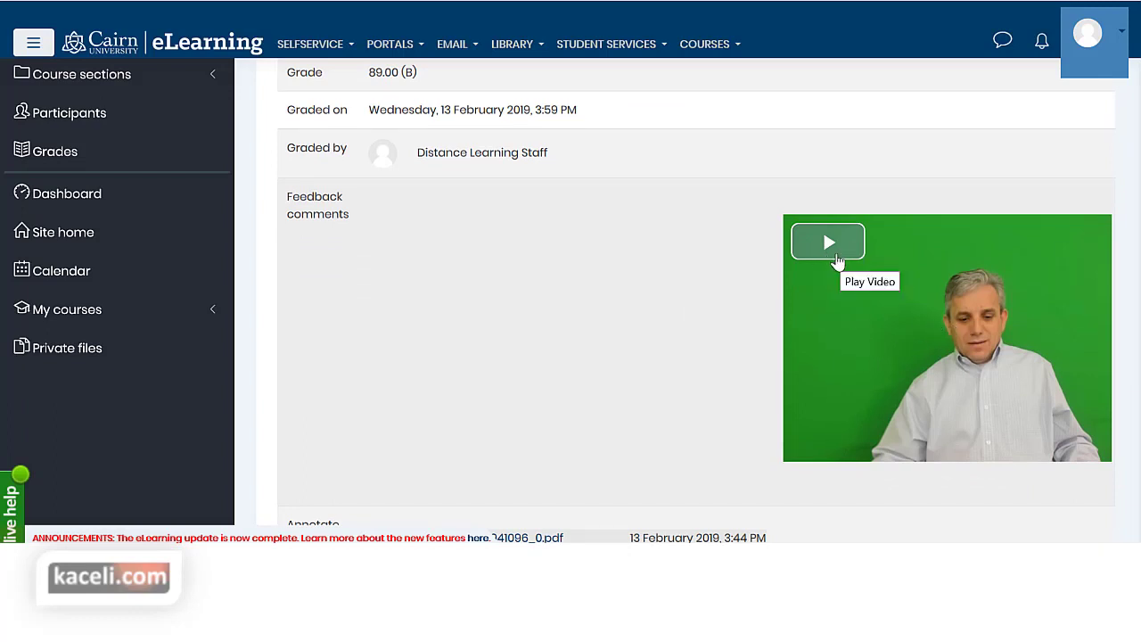
pyautogui.click(828, 243)
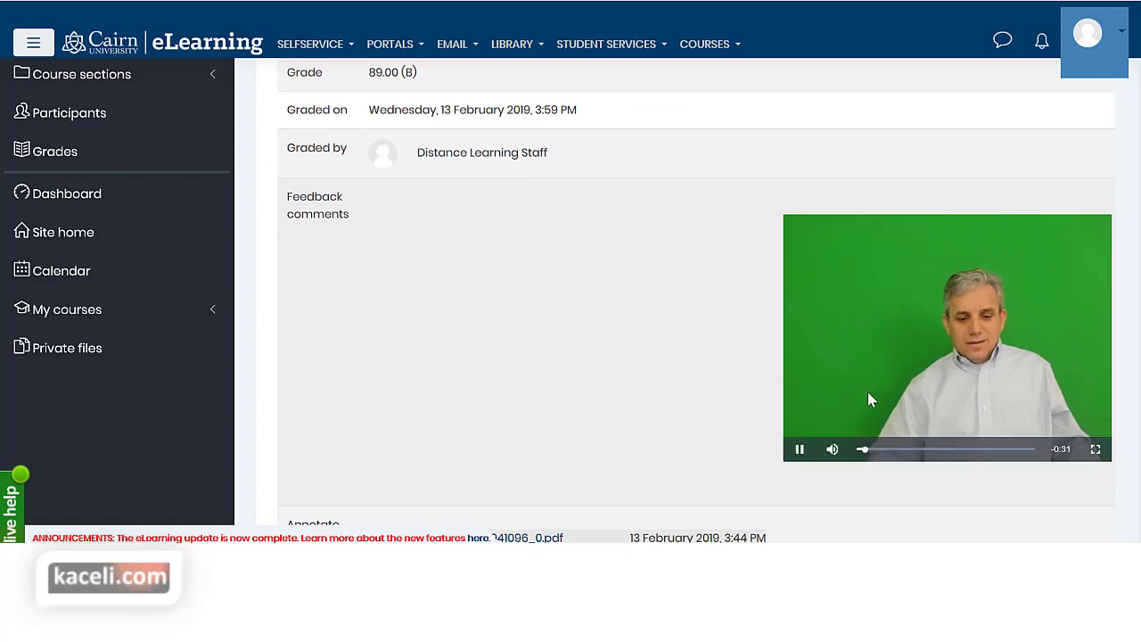
pyautogui.click(799, 450)
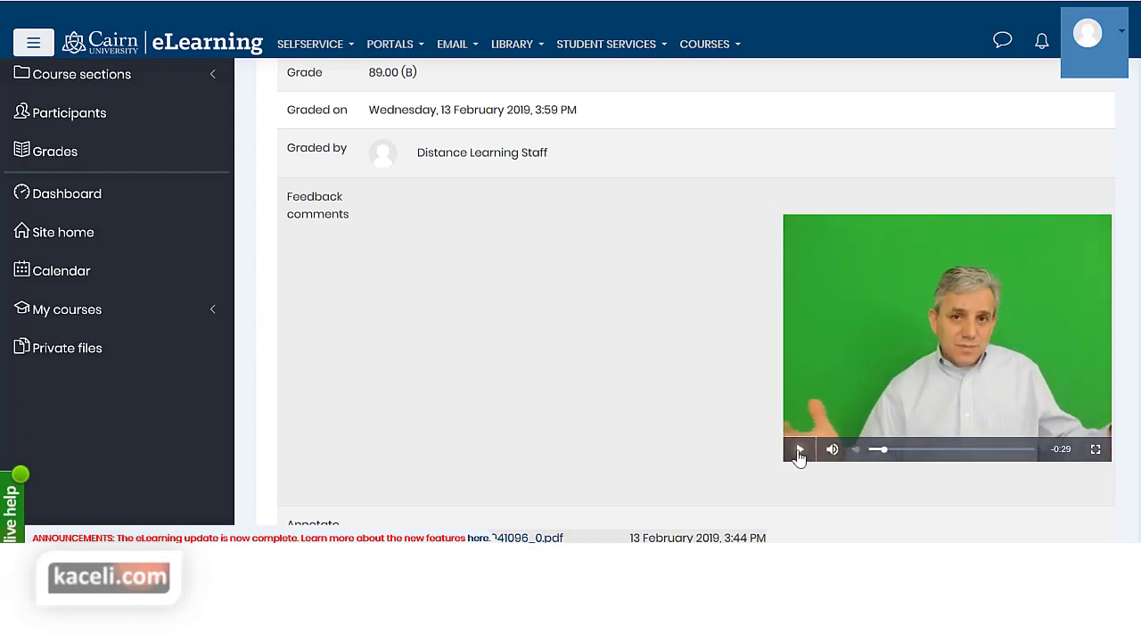
pyautogui.scroll(4, 441, 359)
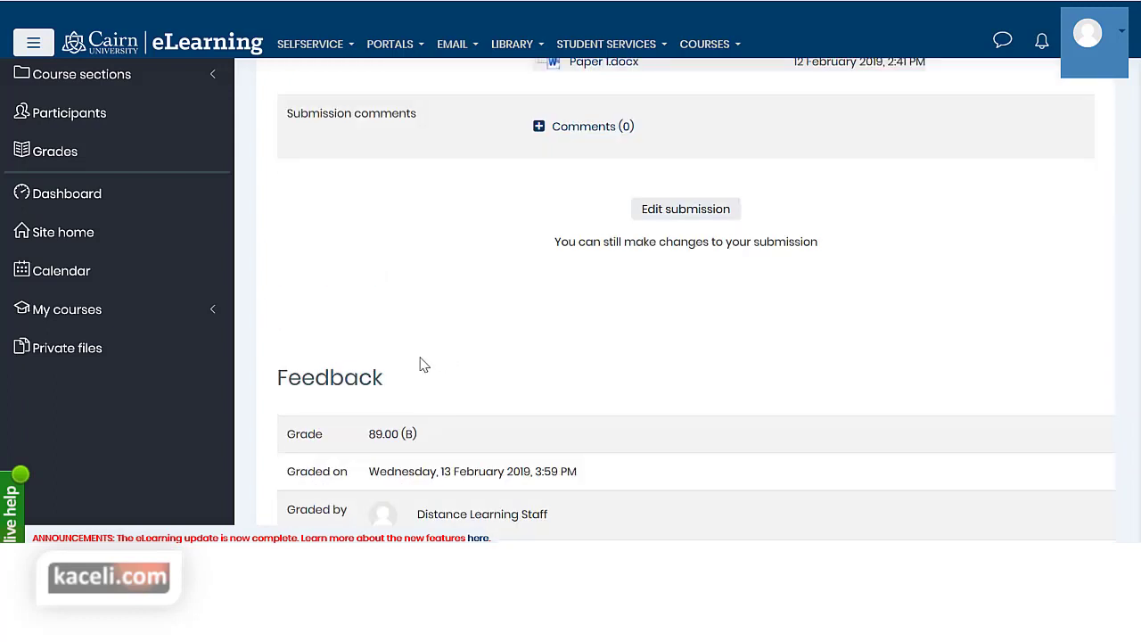
# Step: Open the Grades user report and highlight Assignment 1's 89.00 (B) grade
pyautogui.click(105, 165)
pyautogui.scroll(-5, 553, 343)
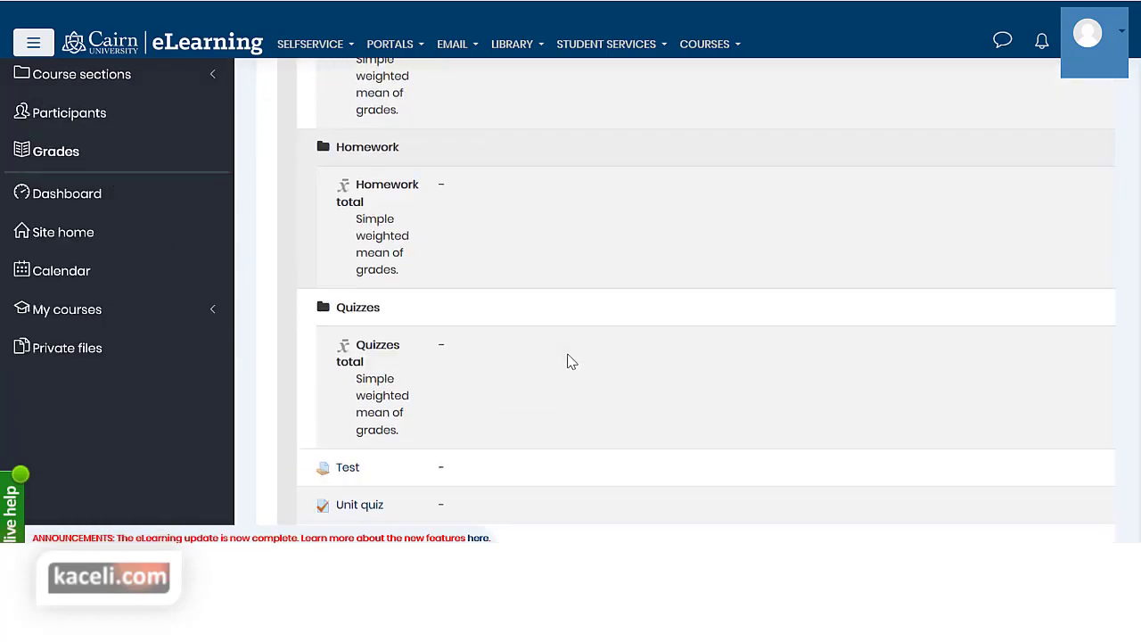
pyautogui.scroll(-5, 571, 361)
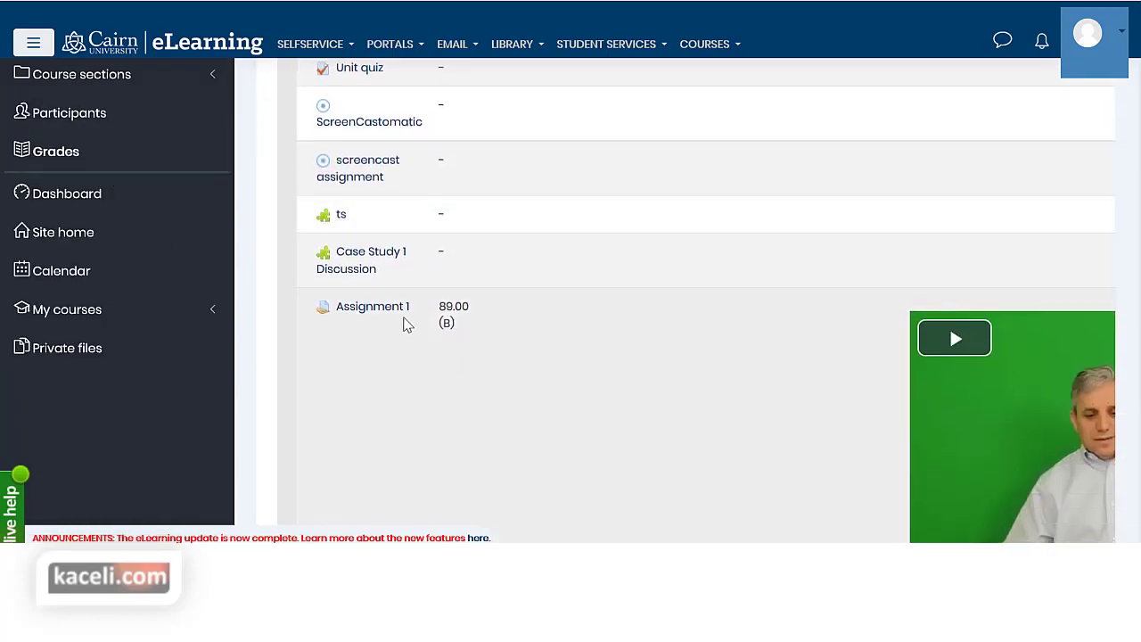
pyautogui.moveTo(474, 323); pyautogui.dragTo(436, 310)
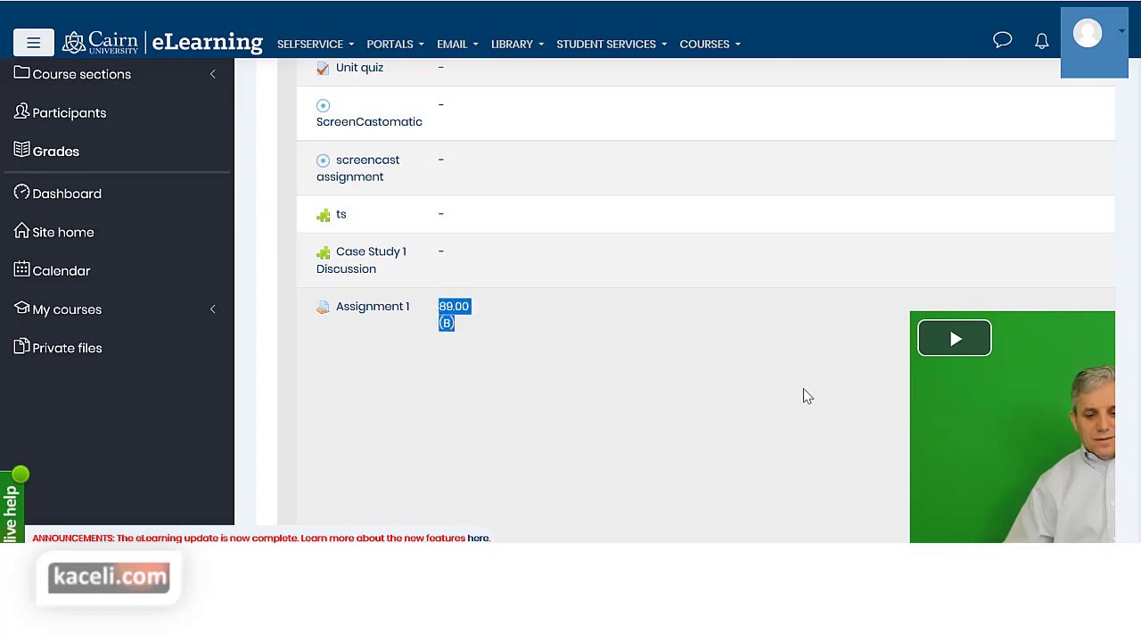
pyautogui.scroll(-1, 975, 391)
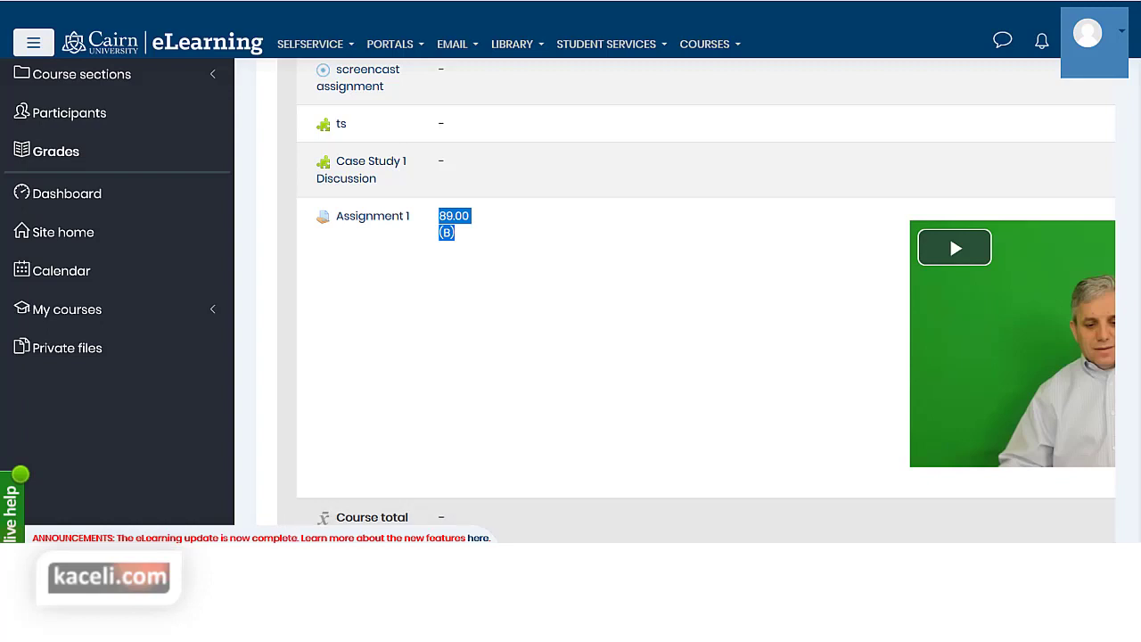
# Step: Return to the grader, load the graded student's submission, and delete the feedback video
pyautogui.moveTo(200, 557)
pyautogui.click(200, 486)
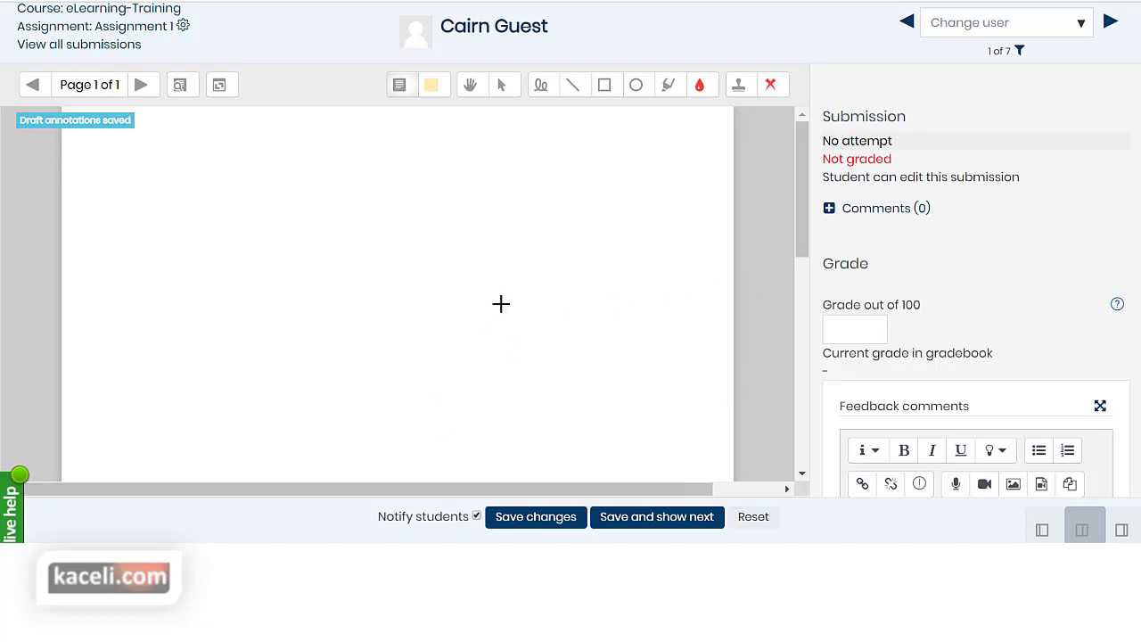
pyautogui.click(905, 21)
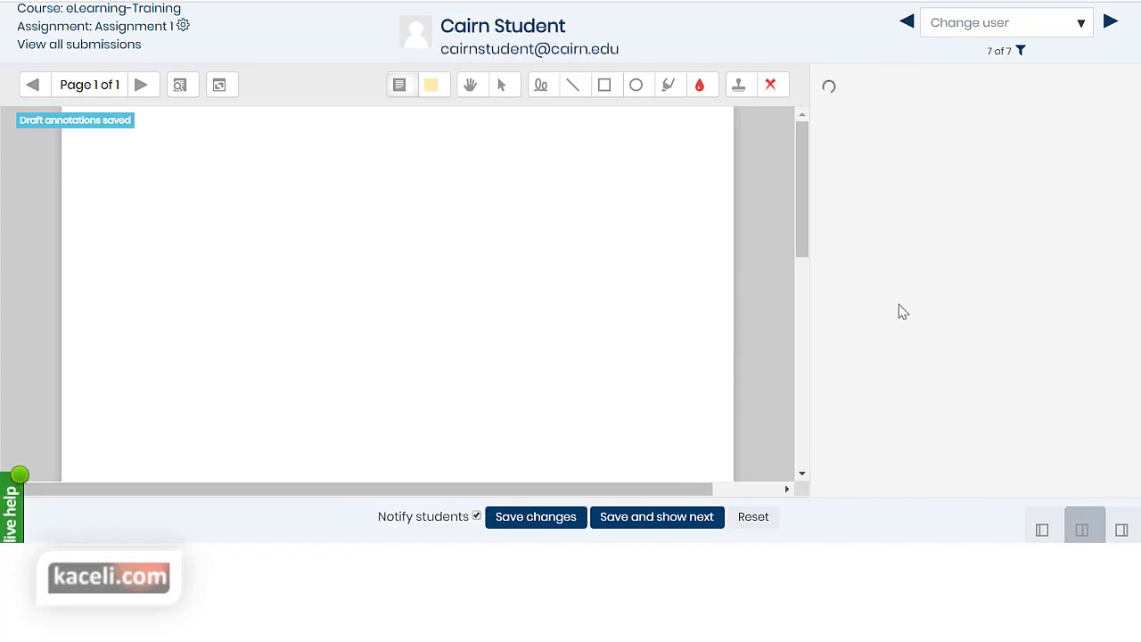
pyautogui.scroll(-3, 980, 363)
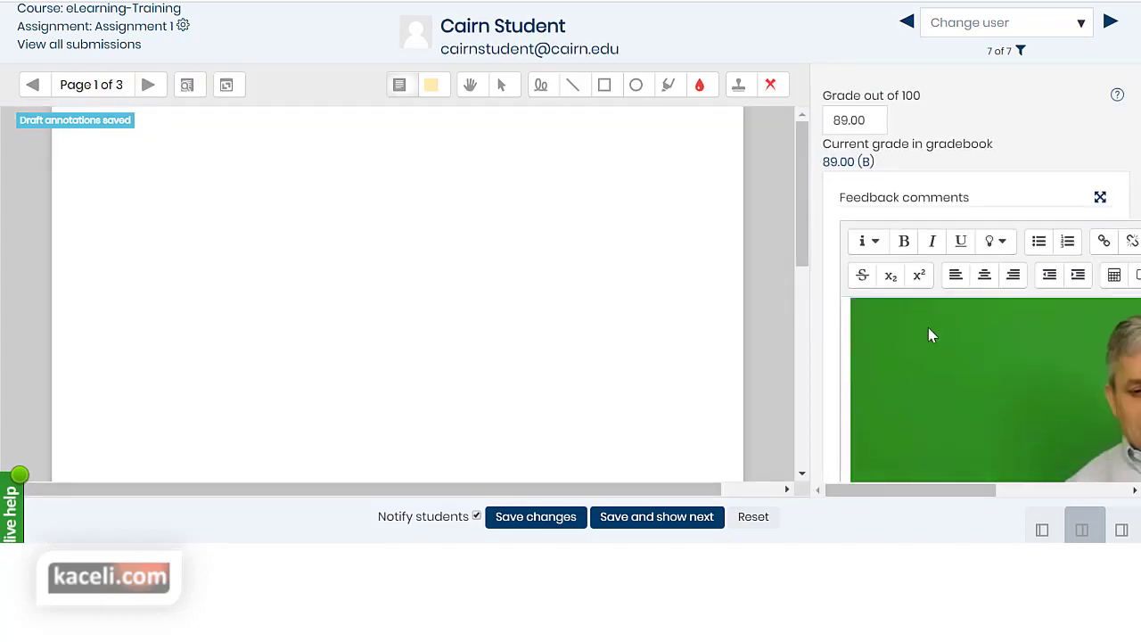
pyautogui.scroll(-3, 925, 349)
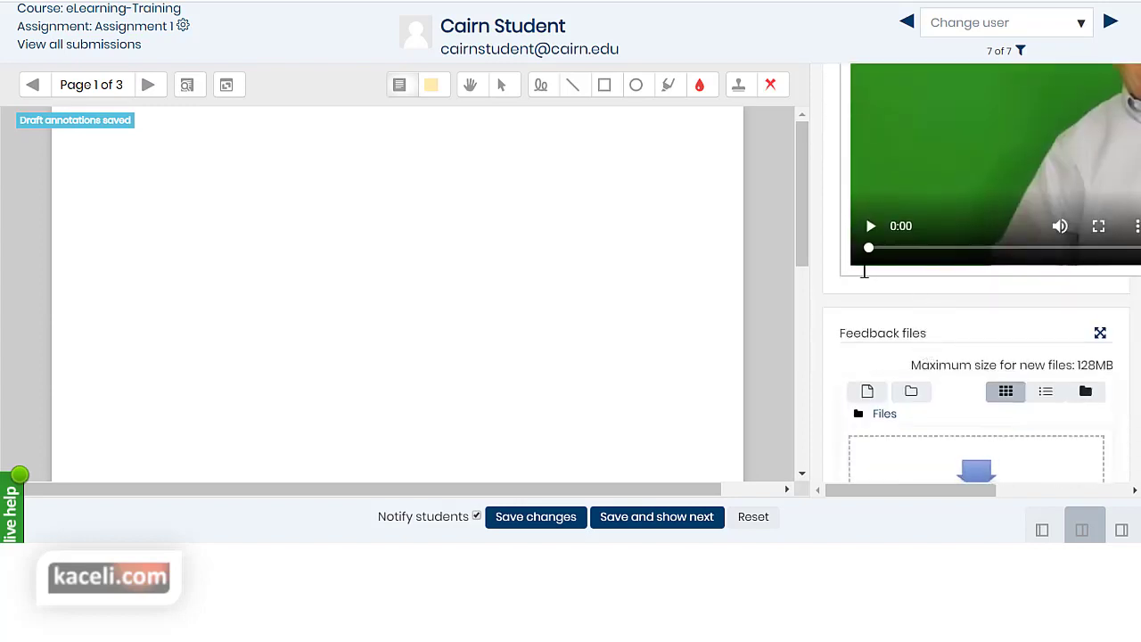
pyautogui.press('BackSpace')
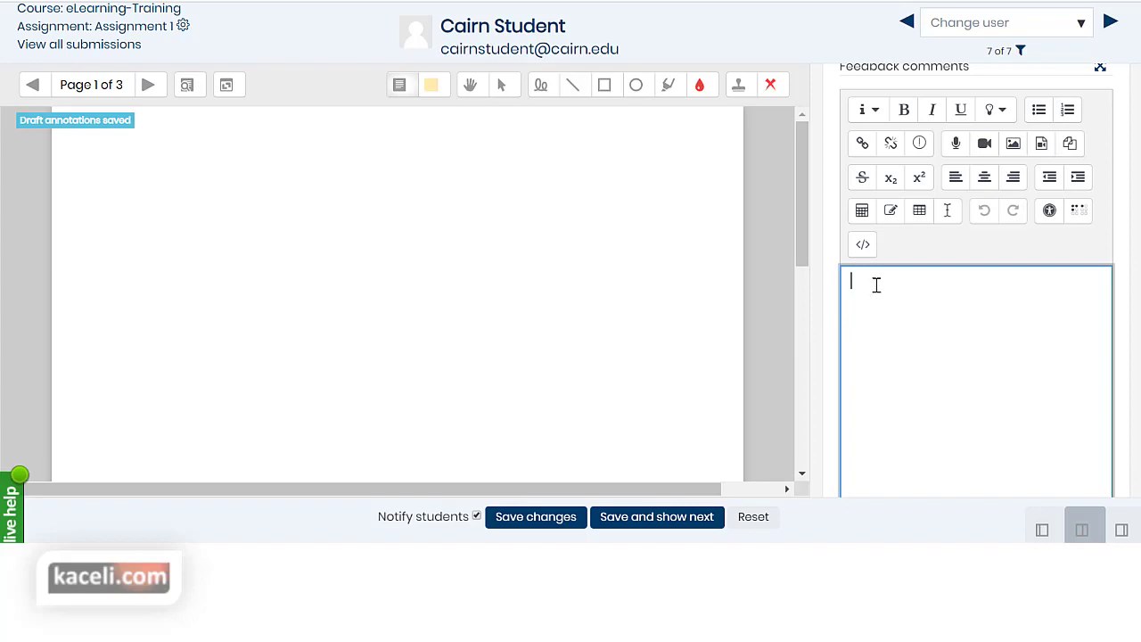
# Step: Record a spoken audio comment, attach it, and save the grade and feedback
pyautogui.click(956, 144)
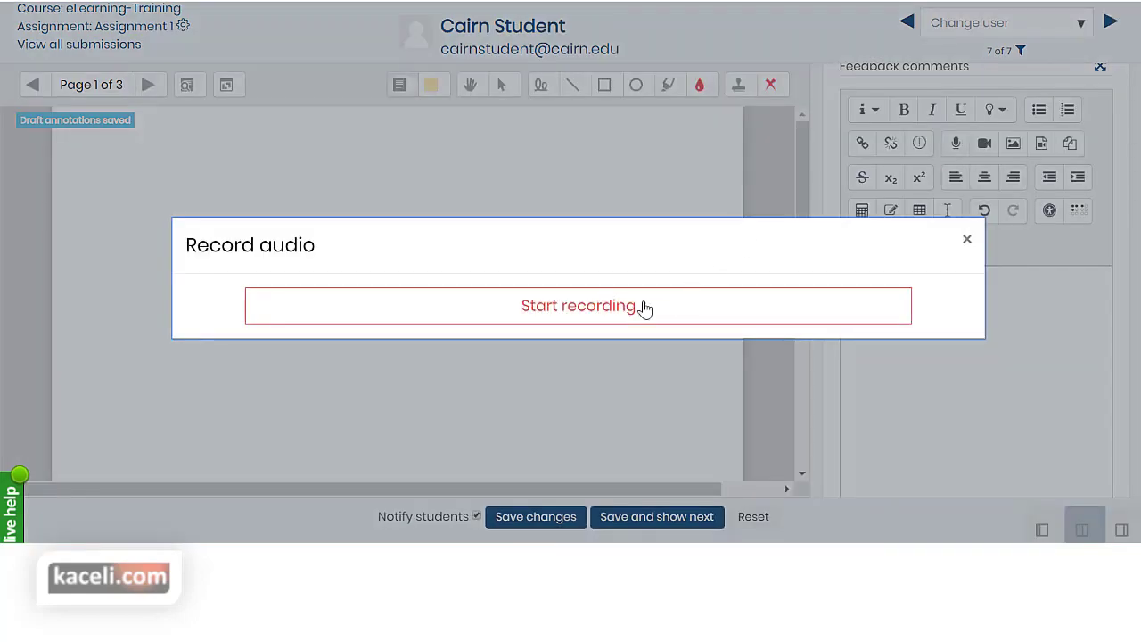
pyautogui.click(570, 318)
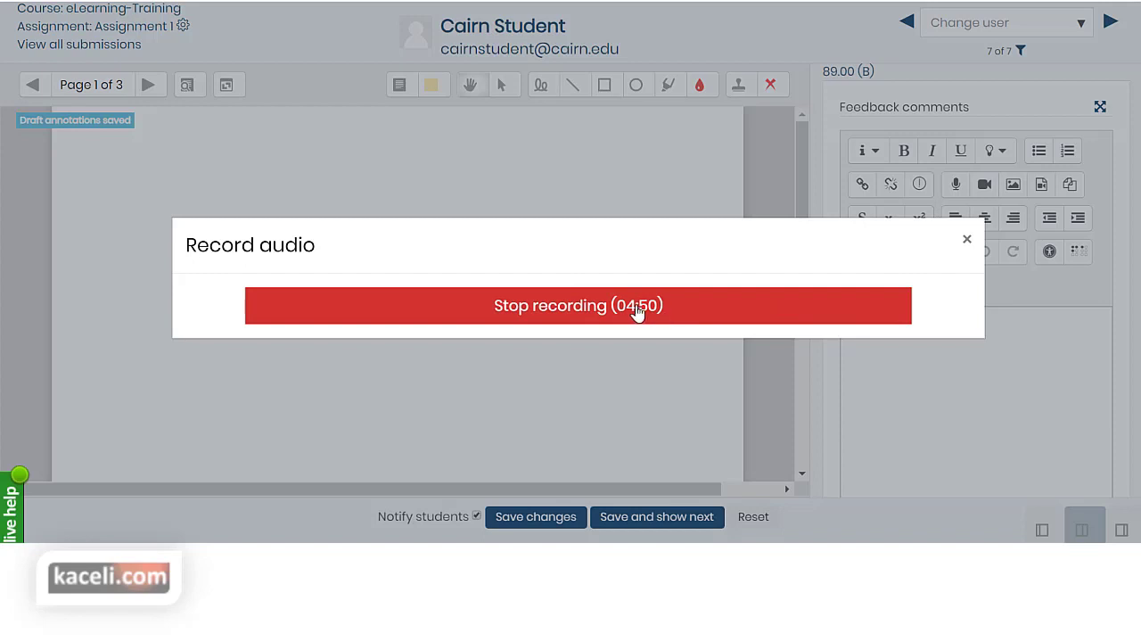
pyautogui.click(532, 317)
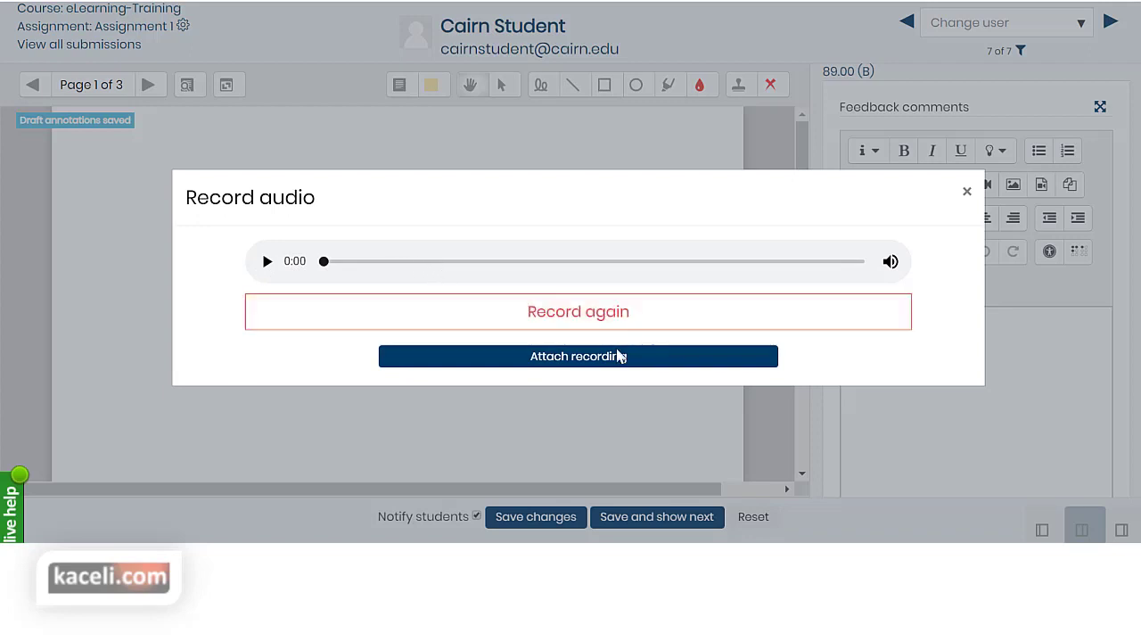
pyautogui.click(589, 360)
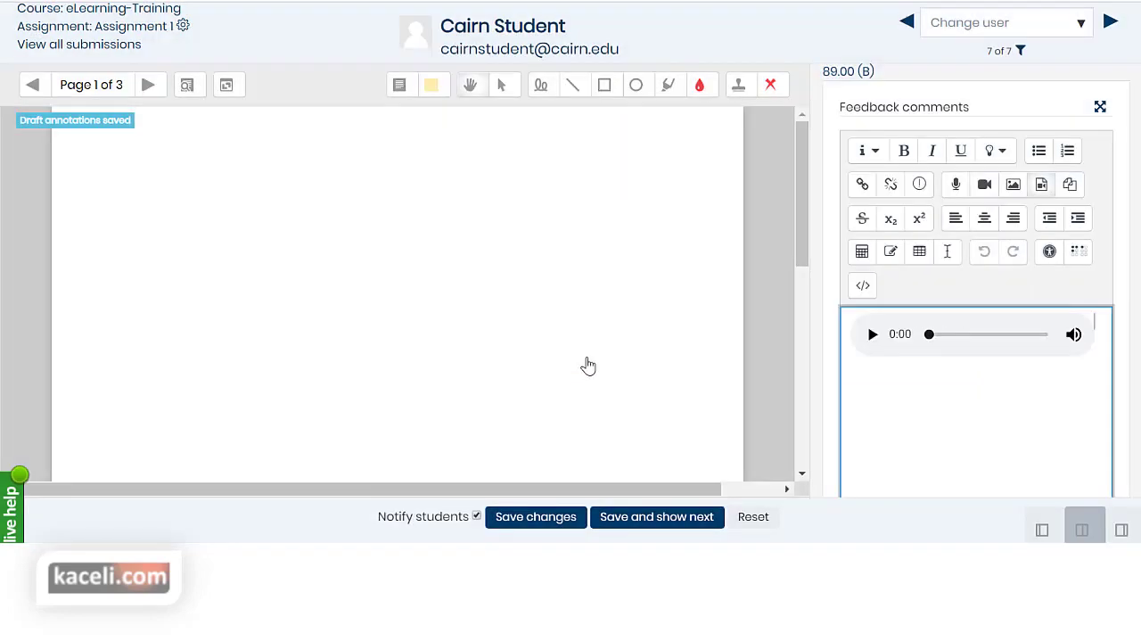
pyautogui.click(546, 518)
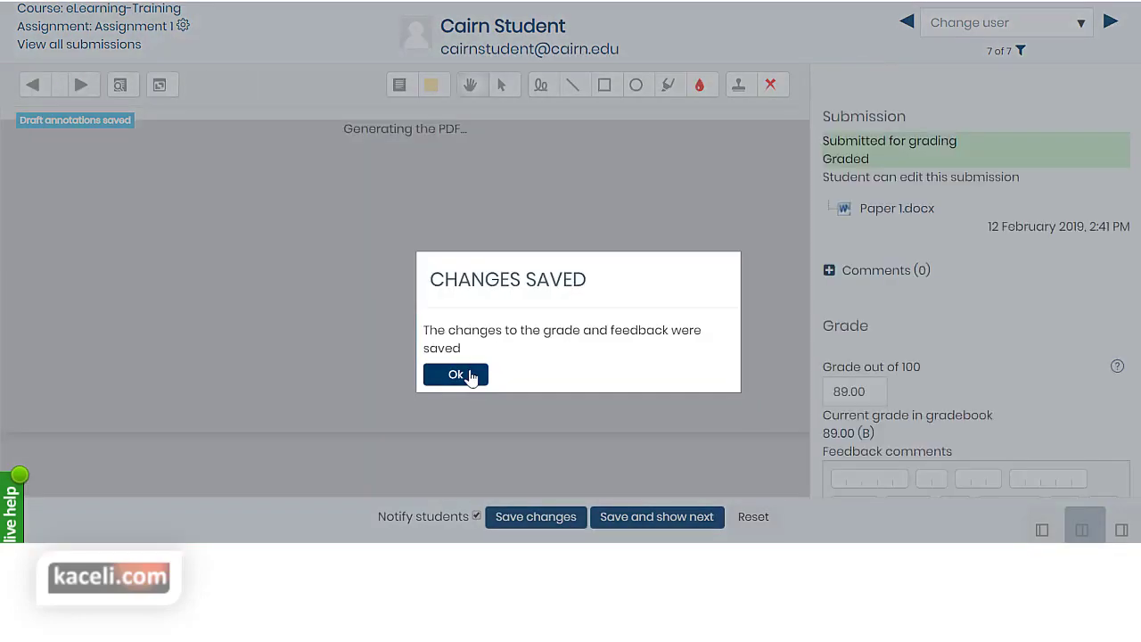
pyautogui.click(456, 374)
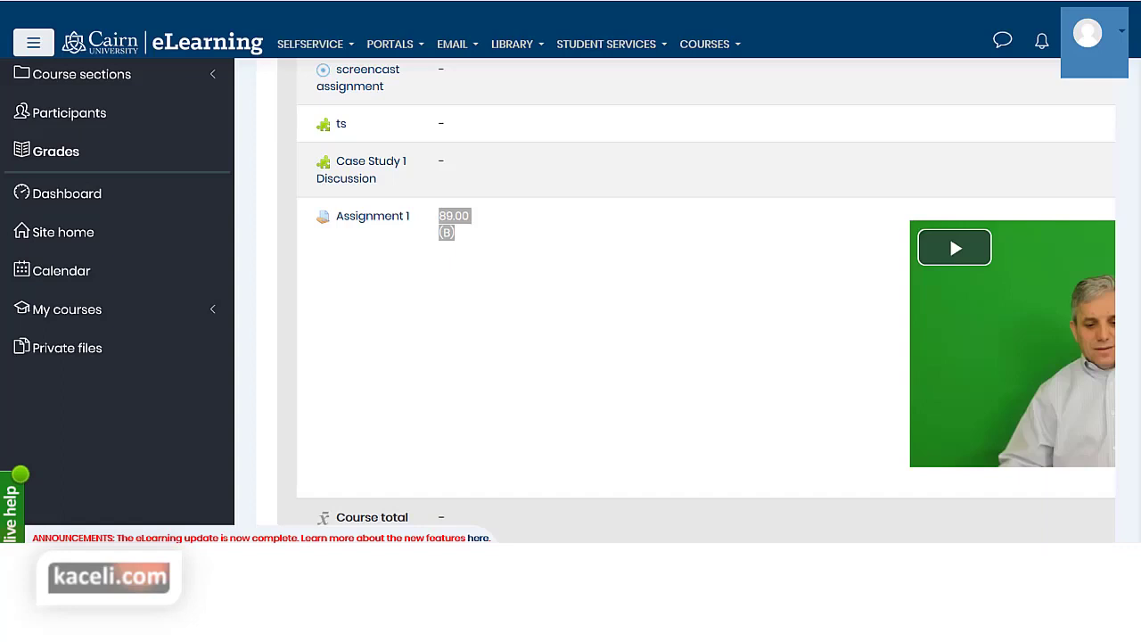
# Step: Reload the grade report and play the audio feedback beside Assignment 1's 89.00 (B)
pyautogui.tripleClick(453, 223)
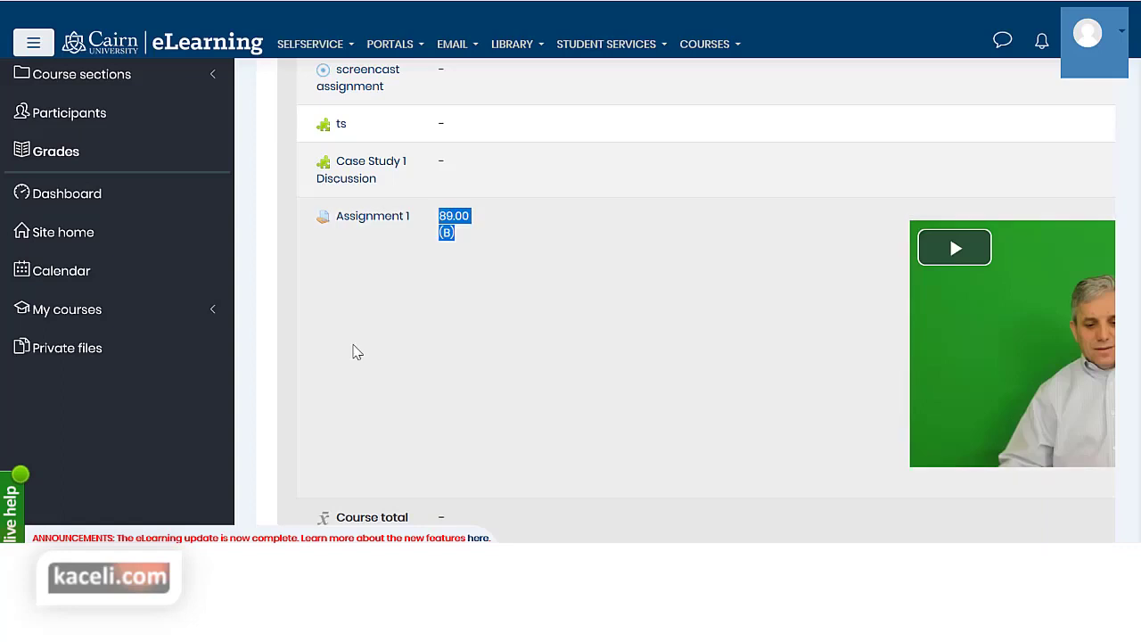
pyautogui.press('F5')
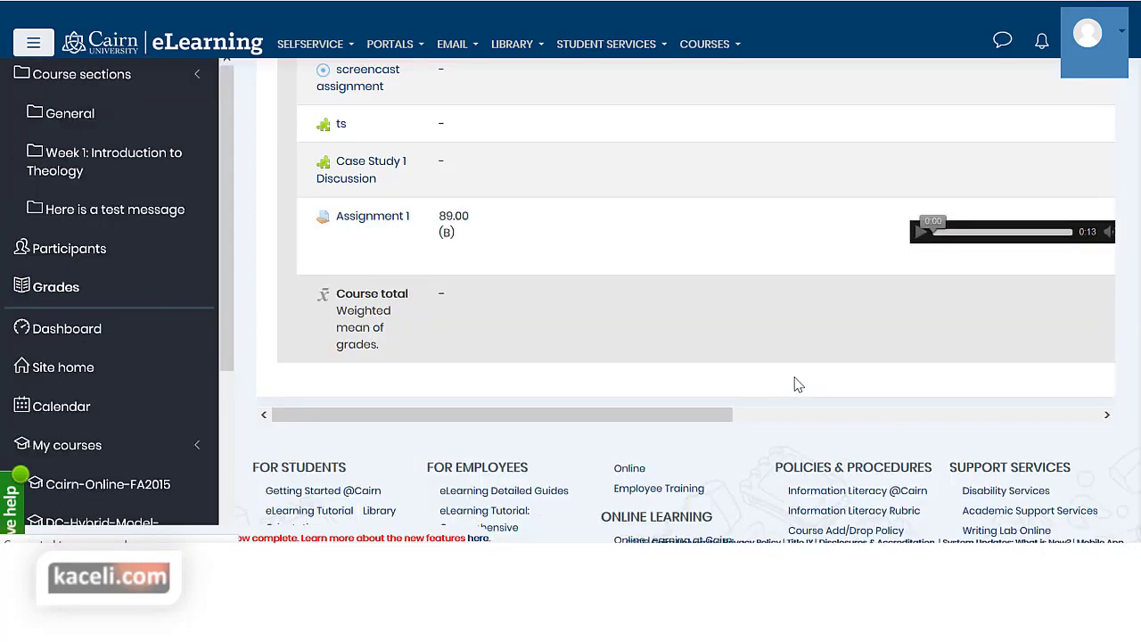
pyautogui.scroll(2, 563, 265)
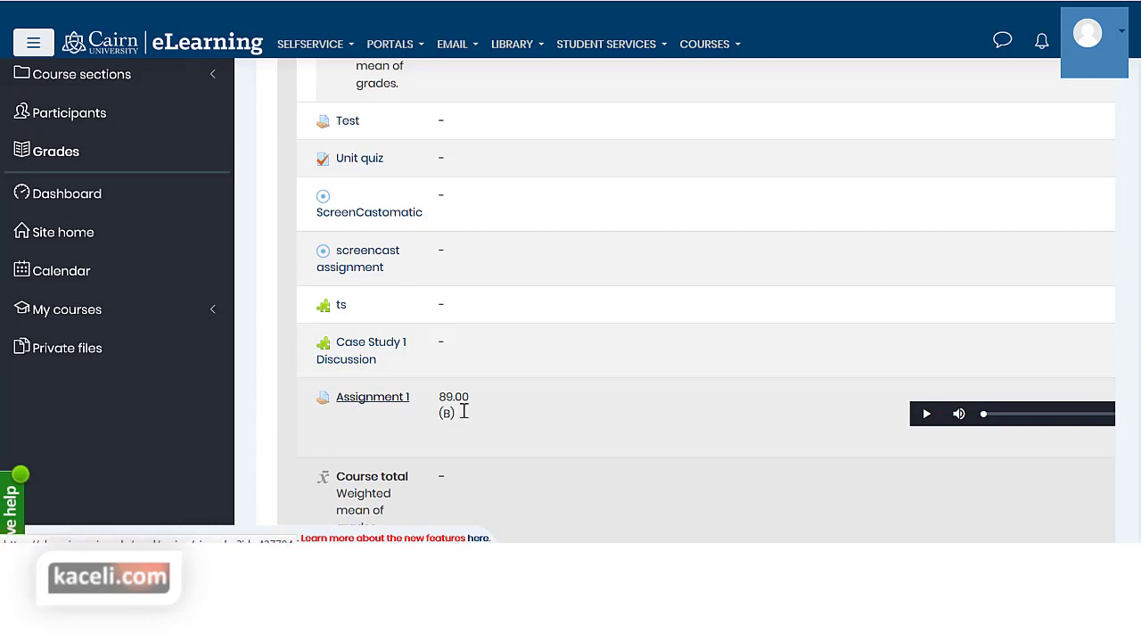
pyautogui.tripleClick(437, 406)
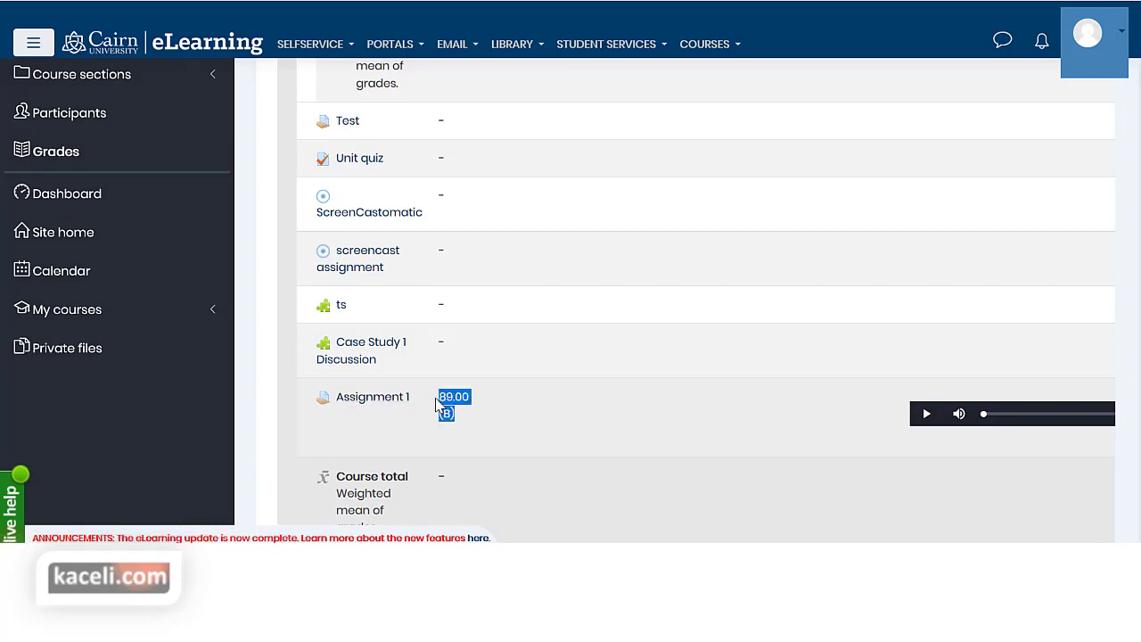
pyautogui.click(927, 415)
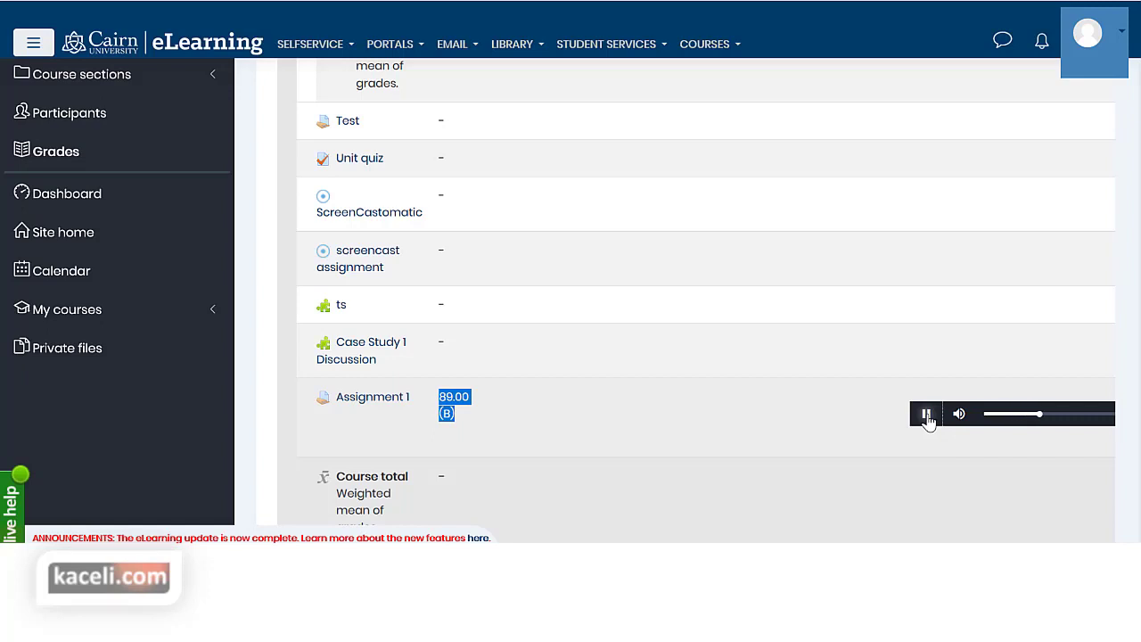
pyautogui.click(924, 417)
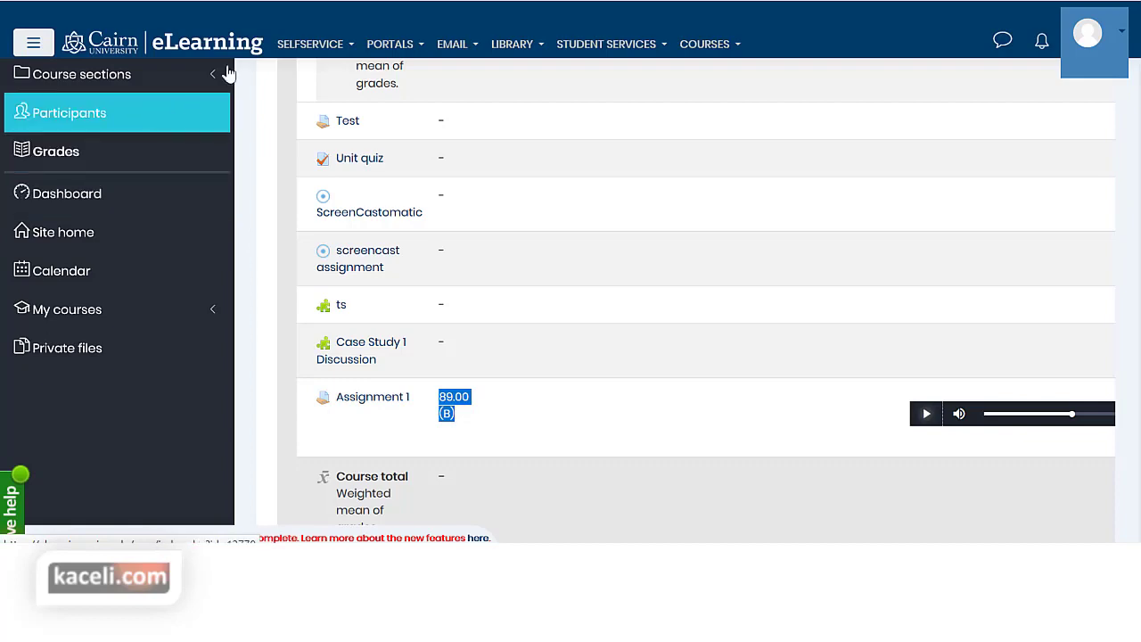
# Step: Go back to the eLearning-Training course page and open Assignment 1's submission page
pyautogui.scroll(10, 387, 152)
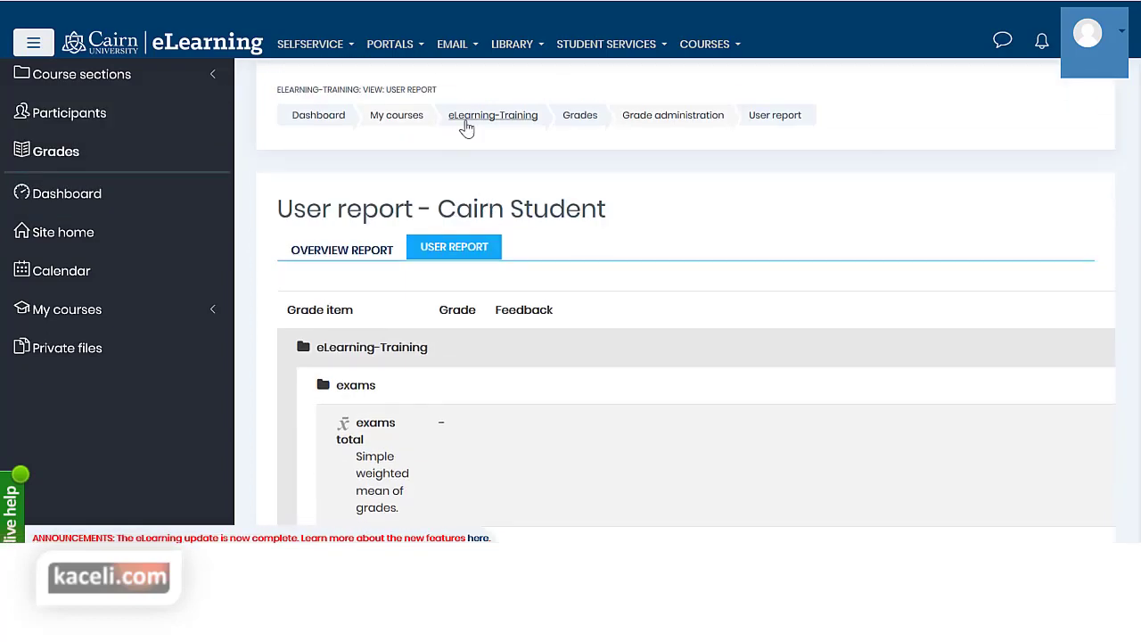
pyautogui.click(466, 127)
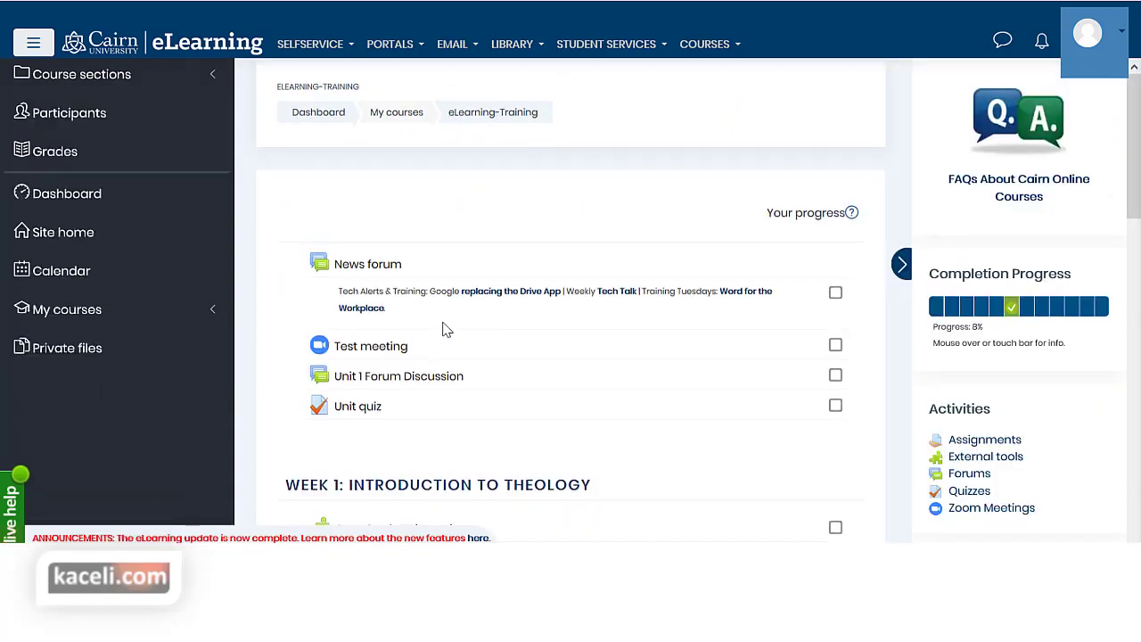
pyautogui.scroll(-5, 443, 329)
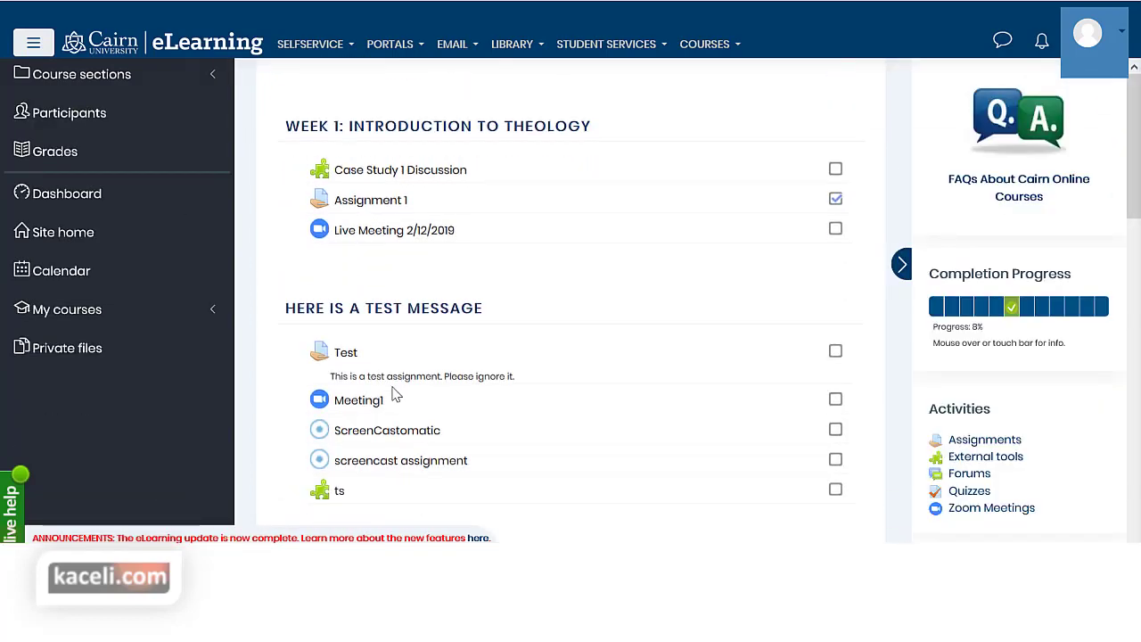
pyautogui.click(377, 204)
pyautogui.scroll(-3, 539, 356)
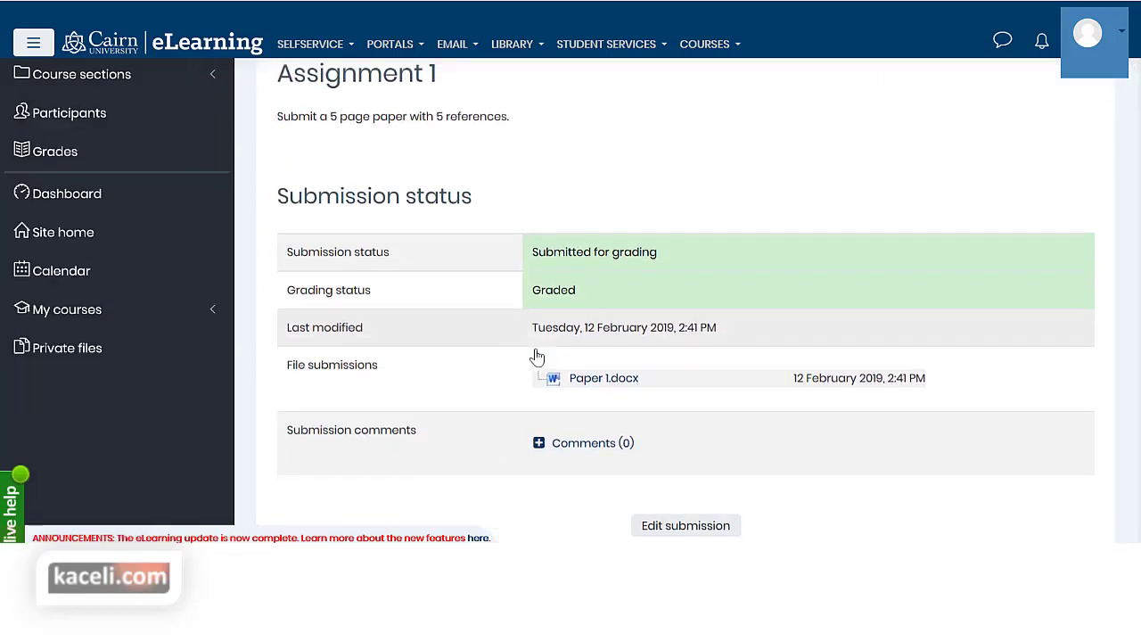
pyautogui.scroll(-4, 606, 403)
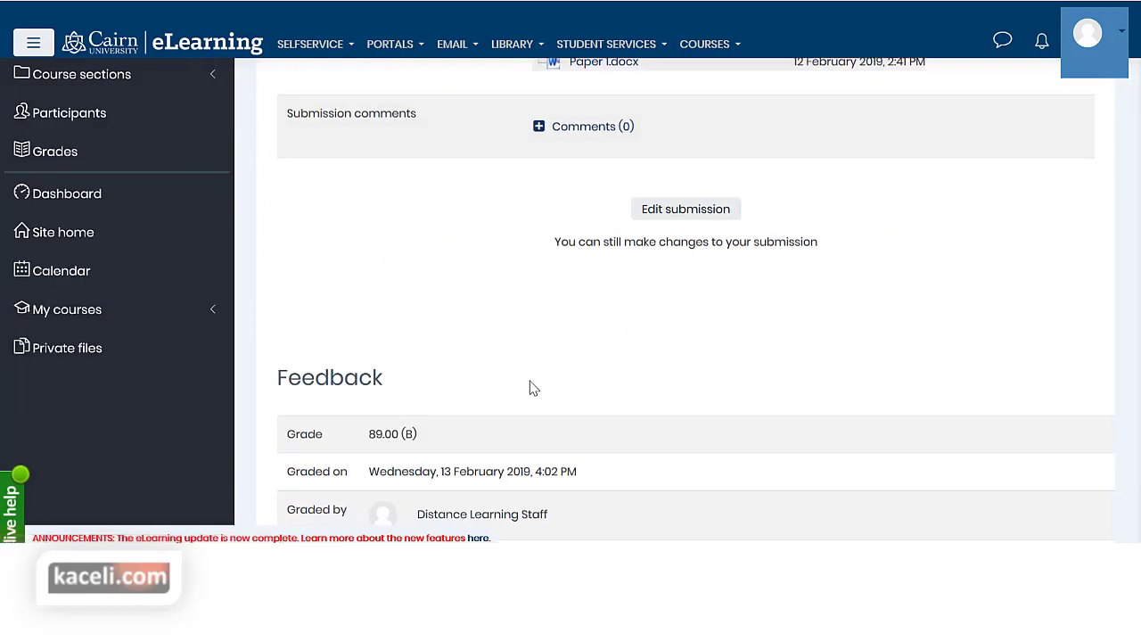
pyautogui.moveTo(417, 436); pyautogui.dragTo(367, 433)
pyautogui.scroll(-1, 513, 439)
pyautogui.scroll(-3, 513, 438)
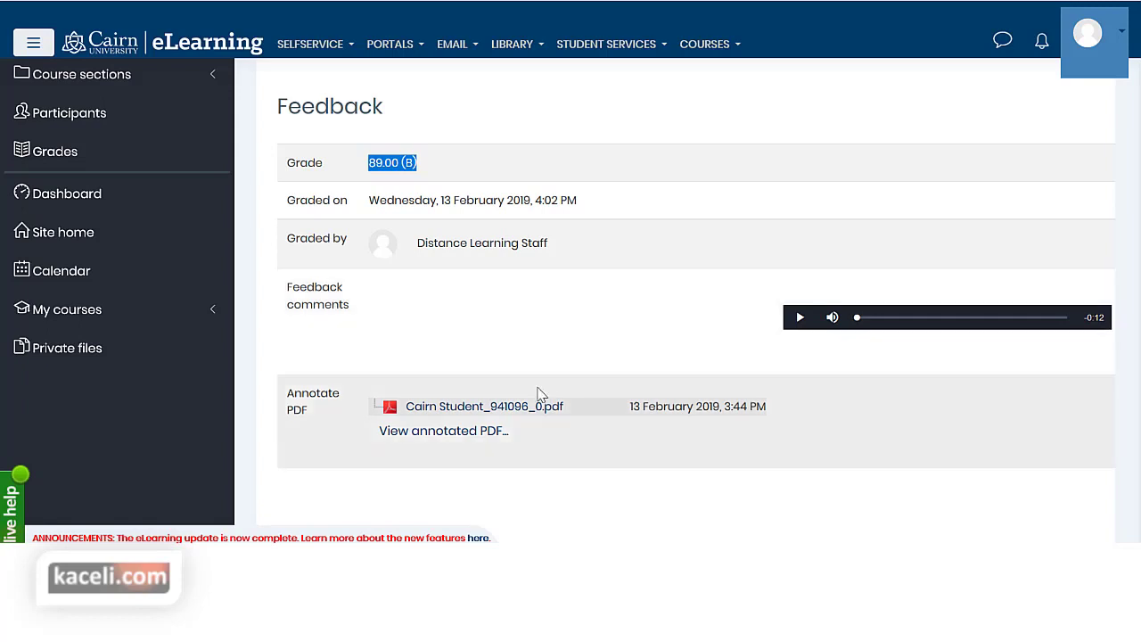
# Step: View the annotated PDF, moving to page 2 and reading its annotation comment
pyautogui.click(456, 432)
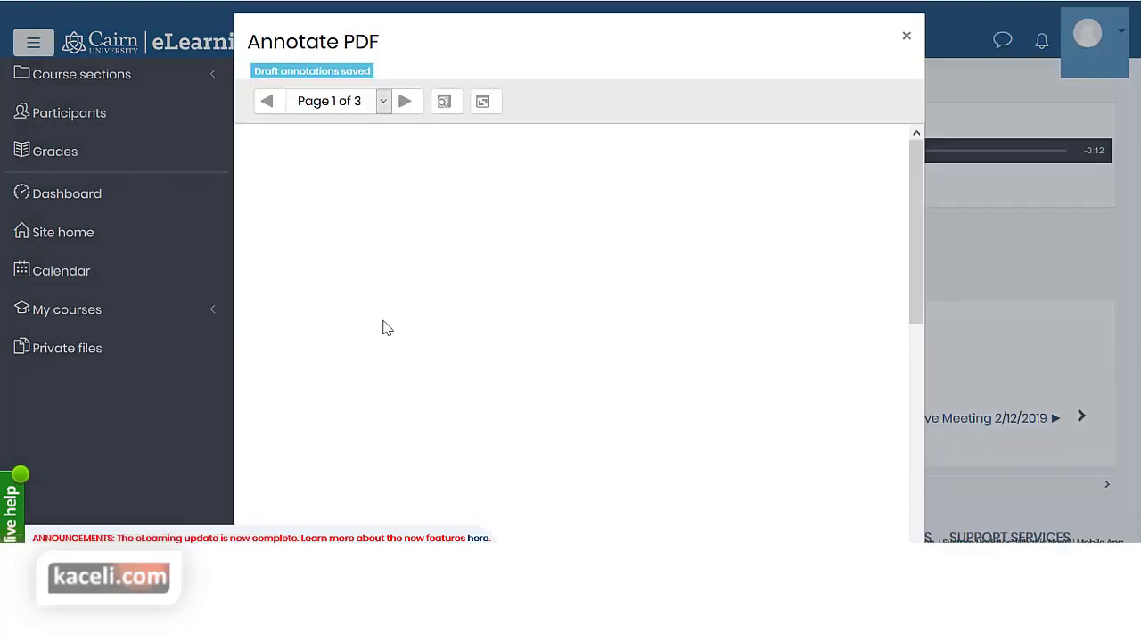
pyautogui.click(404, 101)
pyautogui.click(706, 223)
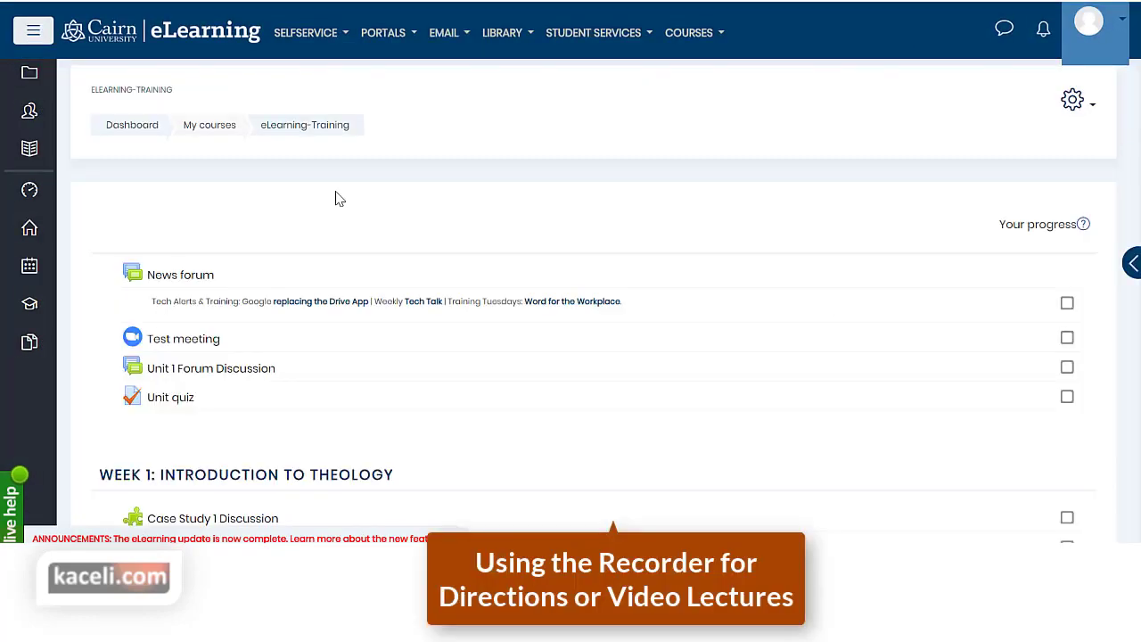
pyautogui.scroll(-3, 336, 369)
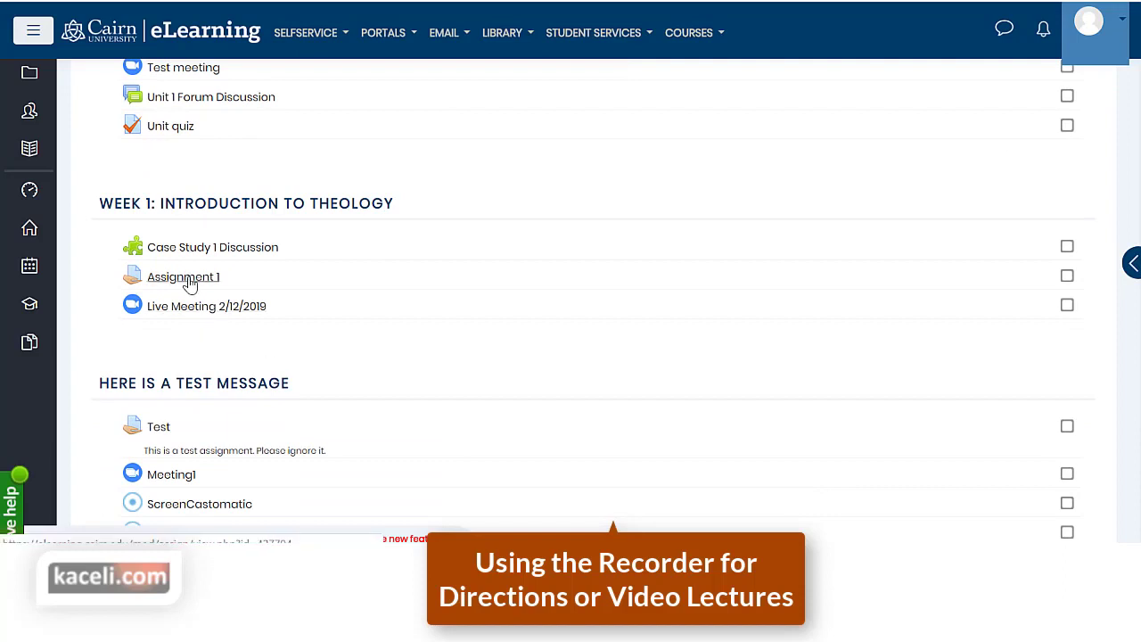
# Step: Edit Assignment 1's settings and insert a blank line above the description text
pyautogui.click(204, 284)
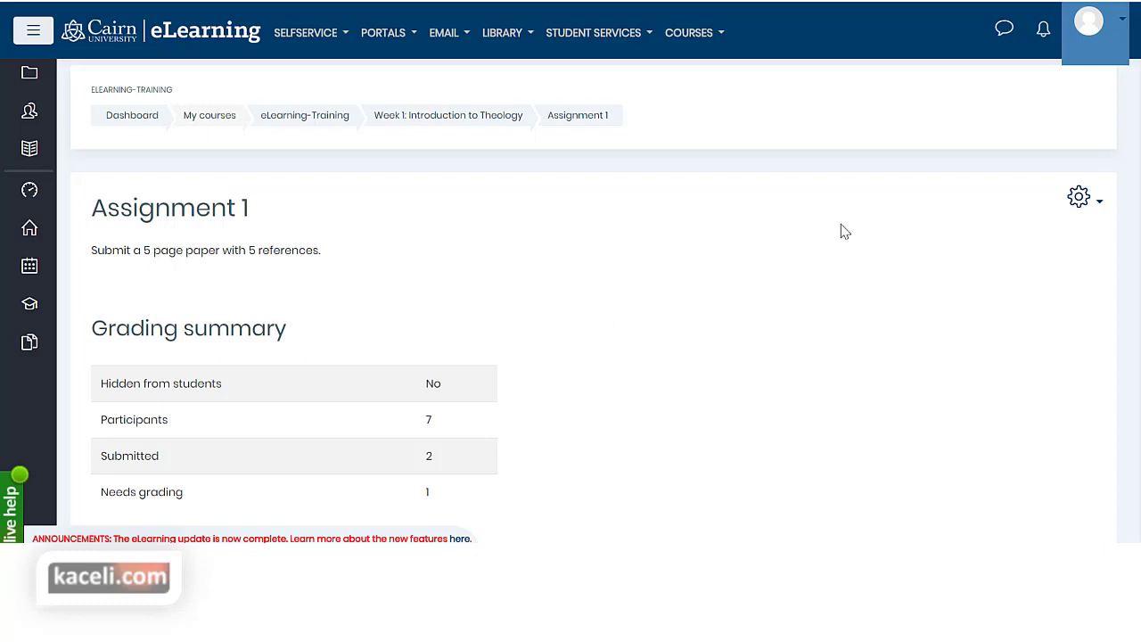
pyautogui.click(1080, 201)
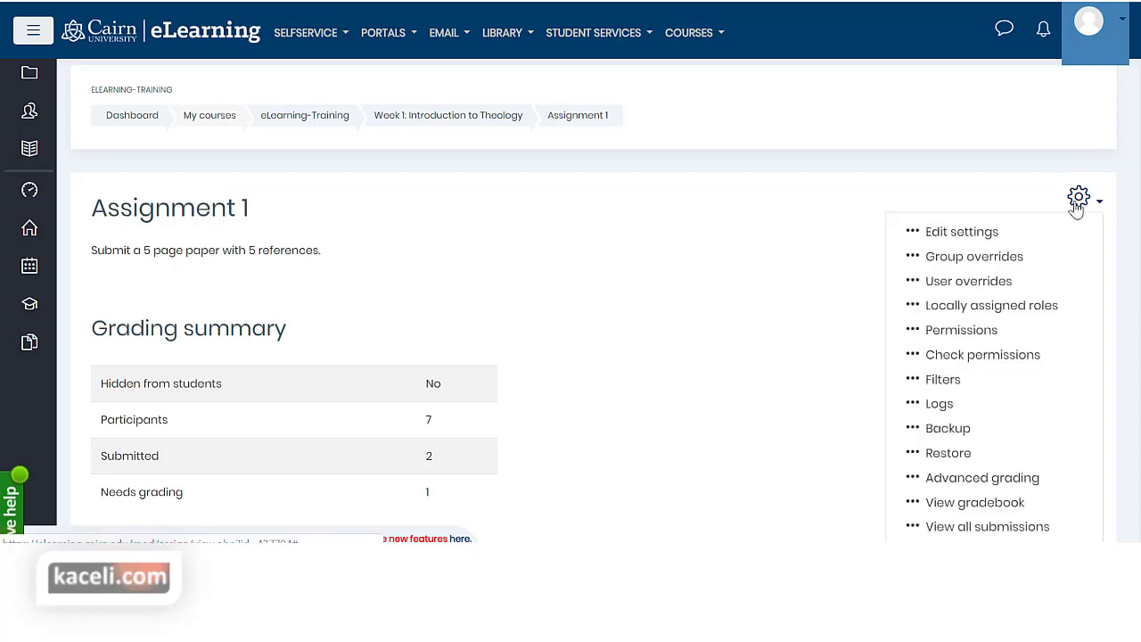
pyautogui.click(961, 234)
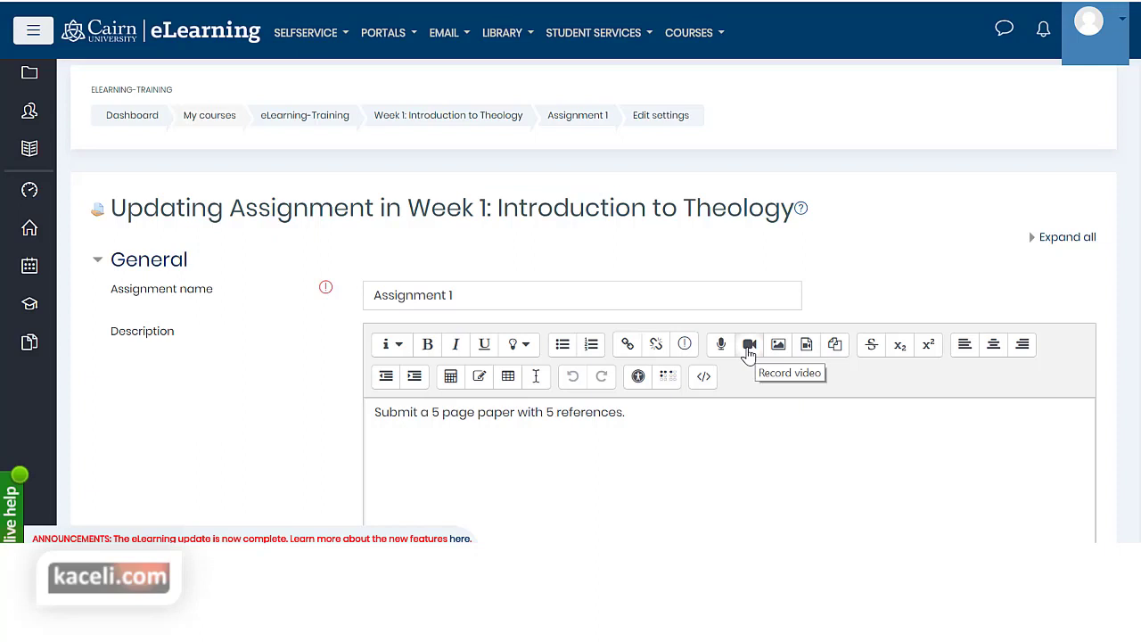
pyautogui.click(370, 414)
pyautogui.press('Return')
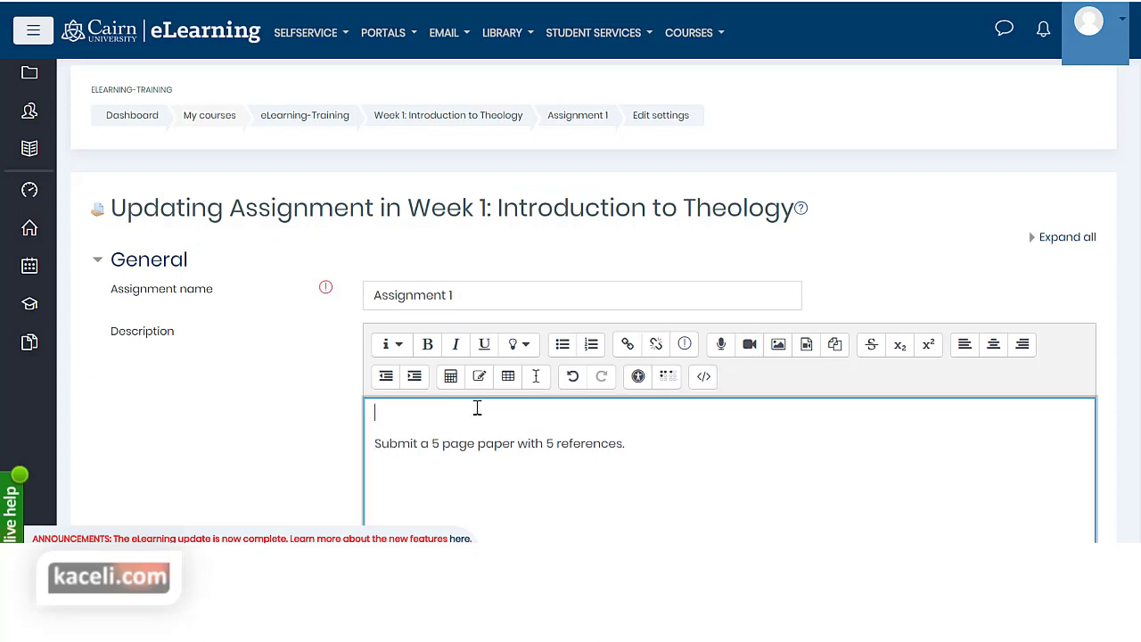
# Step: Record a webcam video and insert it into the assignment description
pyautogui.click(749, 348)
pyautogui.click(542, 306)
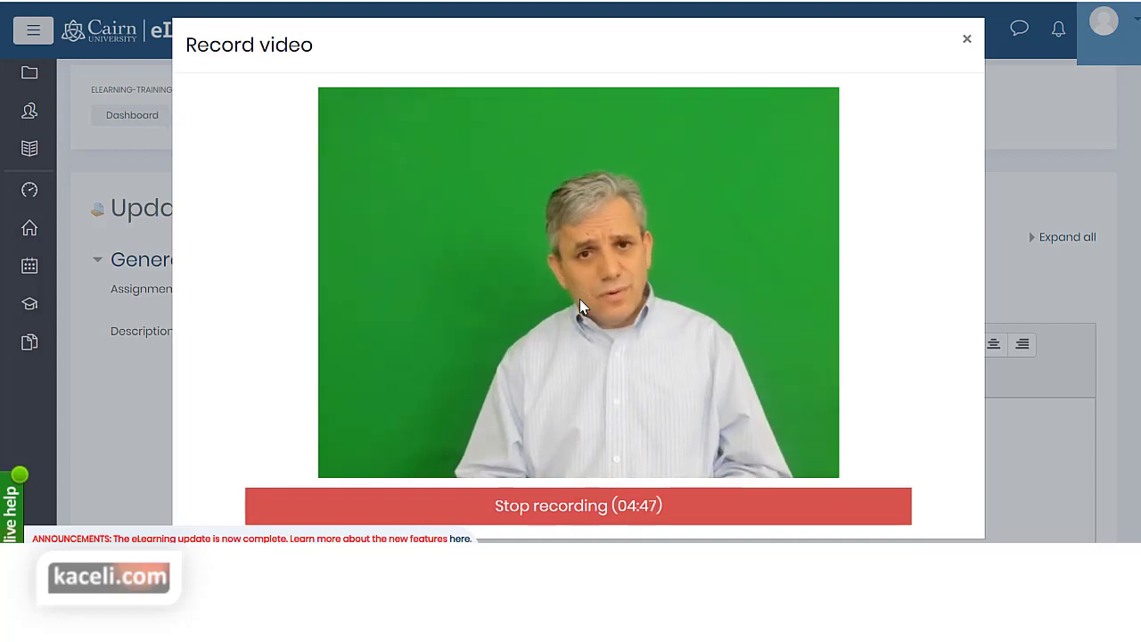
pyautogui.click(568, 512)
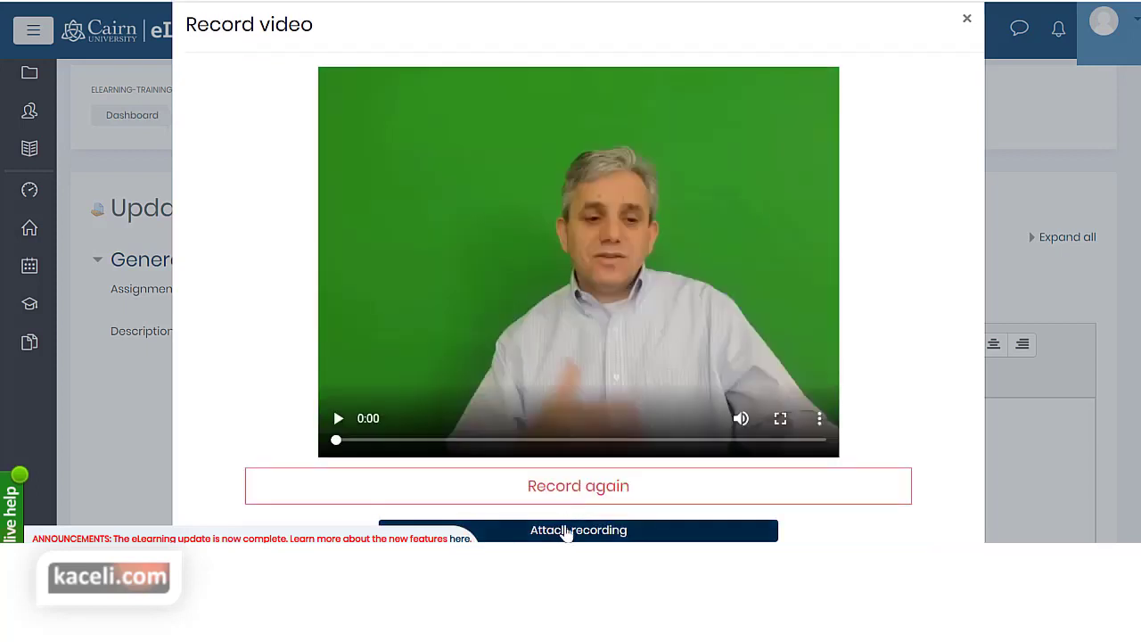
pyautogui.click(555, 531)
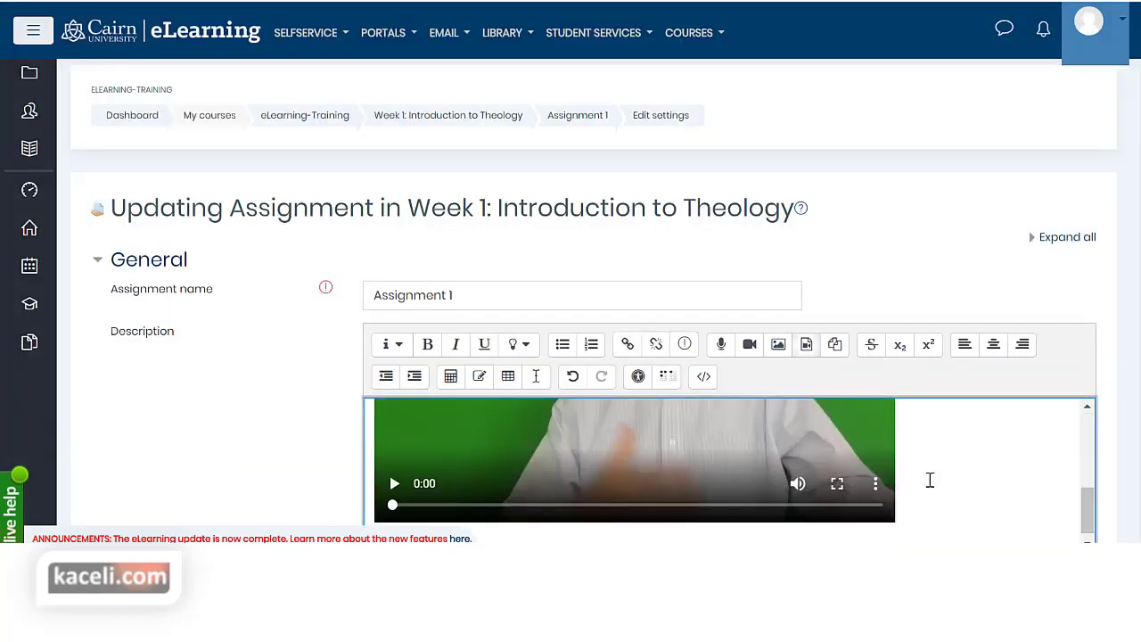
# Step: Save and display Assignment 1, then play the embedded video
pyautogui.scroll(2, 947, 475)
pyautogui.scroll(-3, 927, 482)
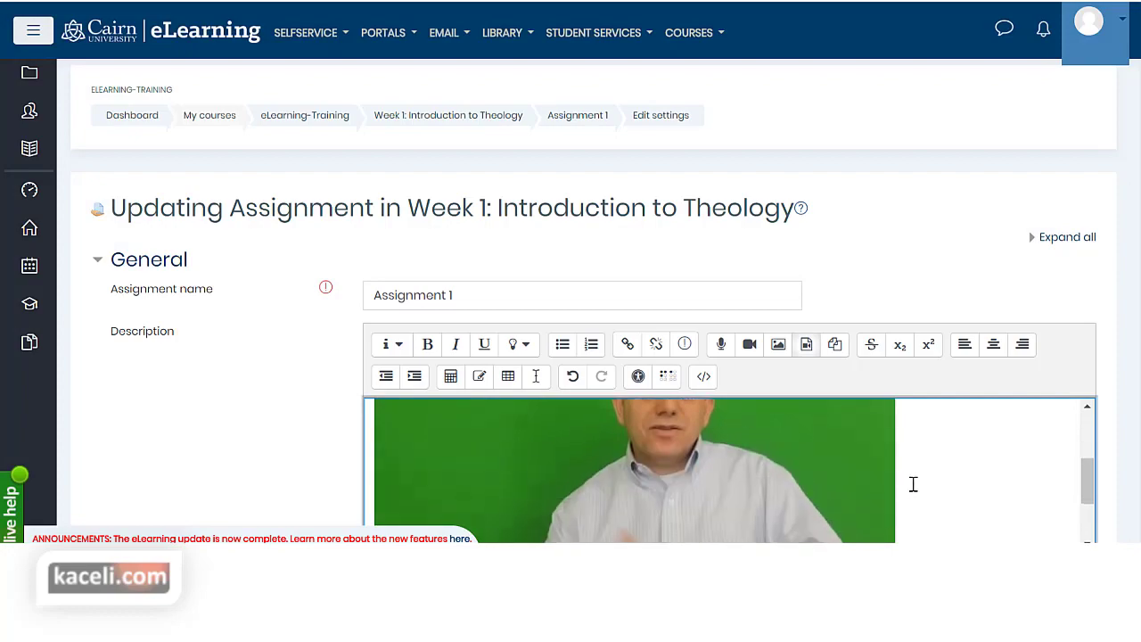
pyautogui.scroll(-10, 662, 484)
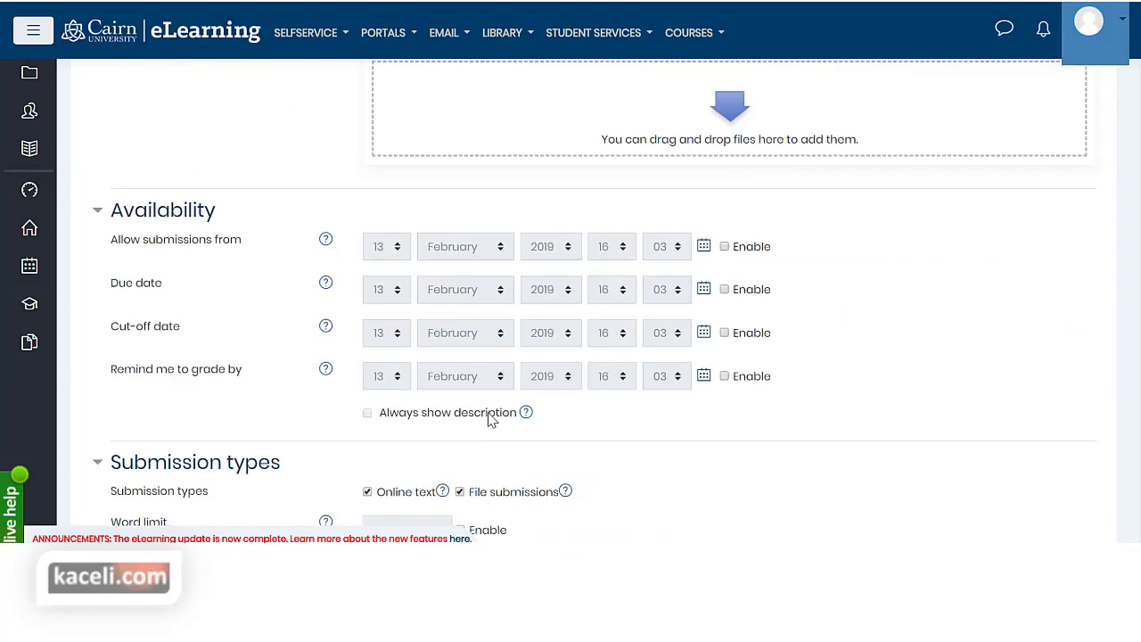
pyautogui.scroll(-8, 515, 445)
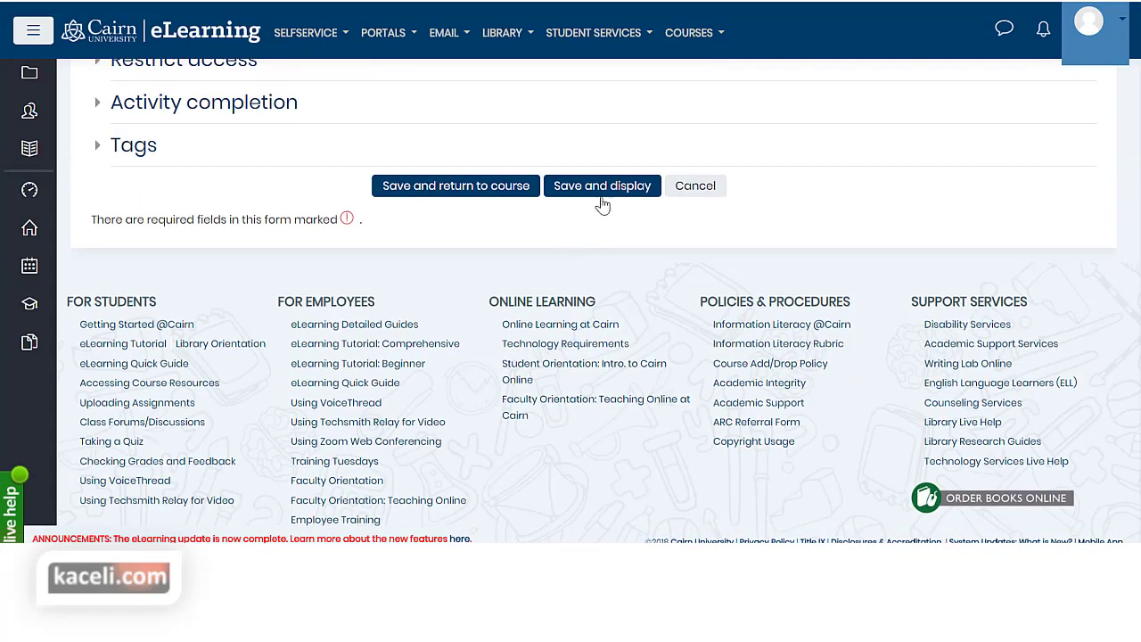
pyautogui.click(614, 202)
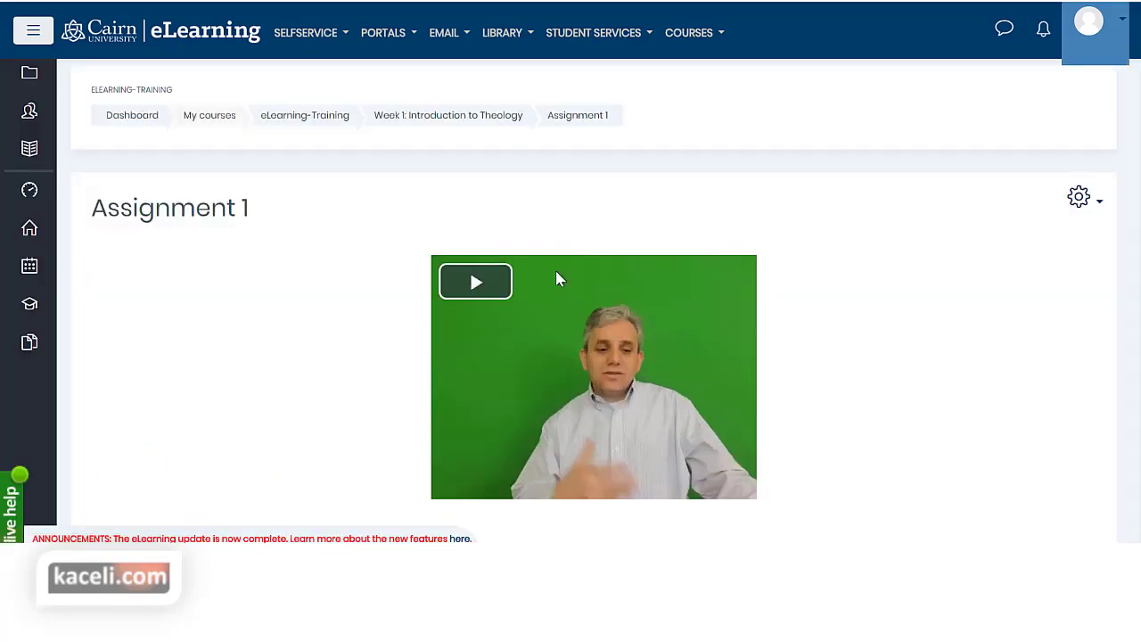
pyautogui.click(558, 279)
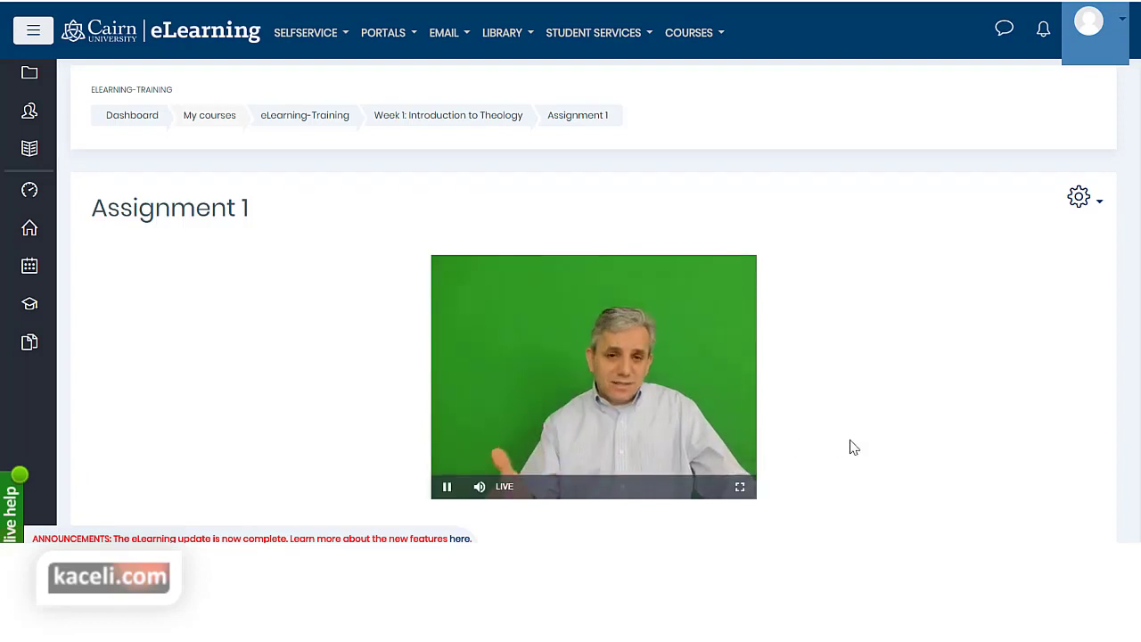